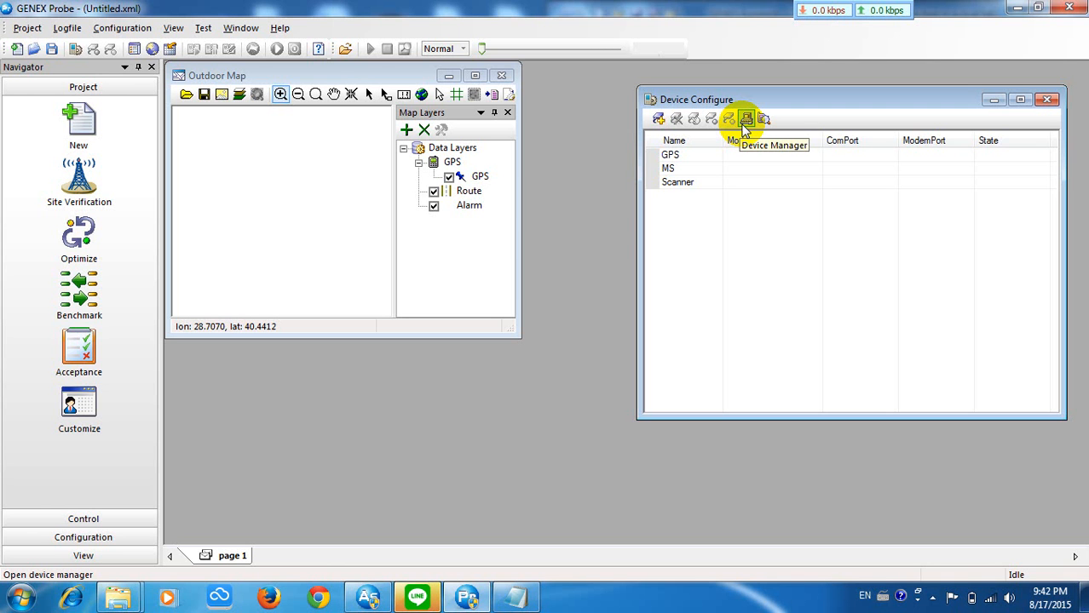
Open the Windows Device Manager and examine the HUAWEI Mobile Connect devices listed under Ports (COM & LPT) and Modems
{"action": "left_click", "coordinate": [745, 120]}
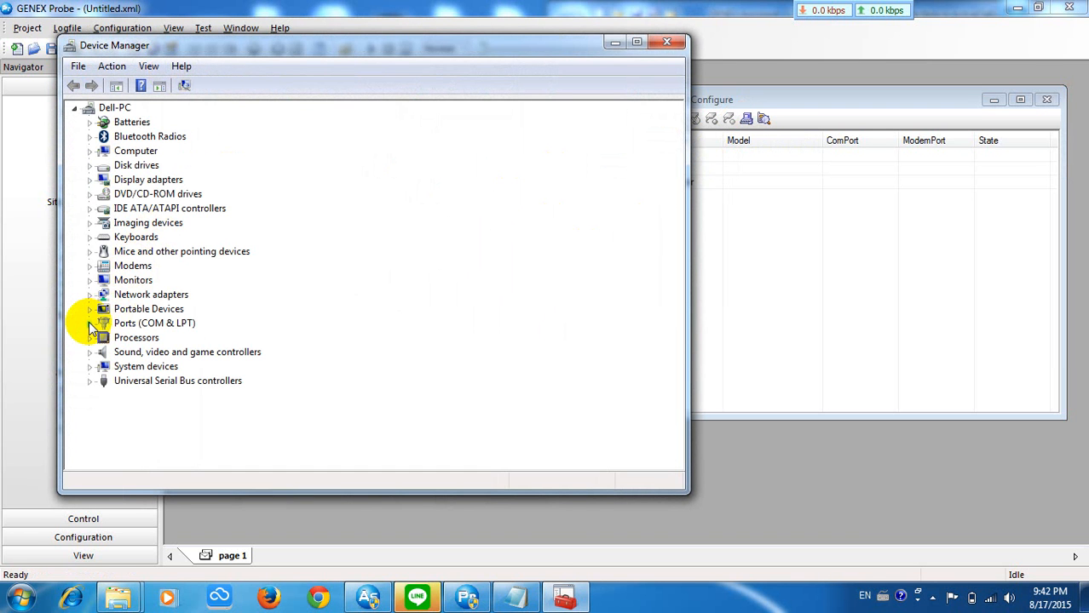
{"action": "left_click", "coordinate": [90, 323]}
{"action": "left_click", "coordinate": [158, 339]}
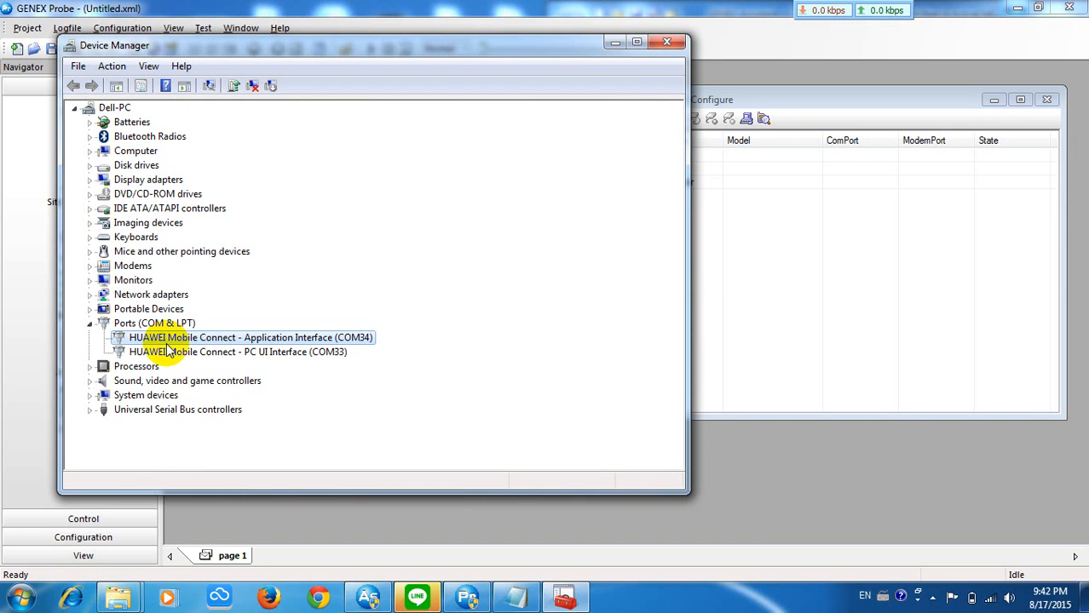
{"action": "left_click", "coordinate": [338, 354]}
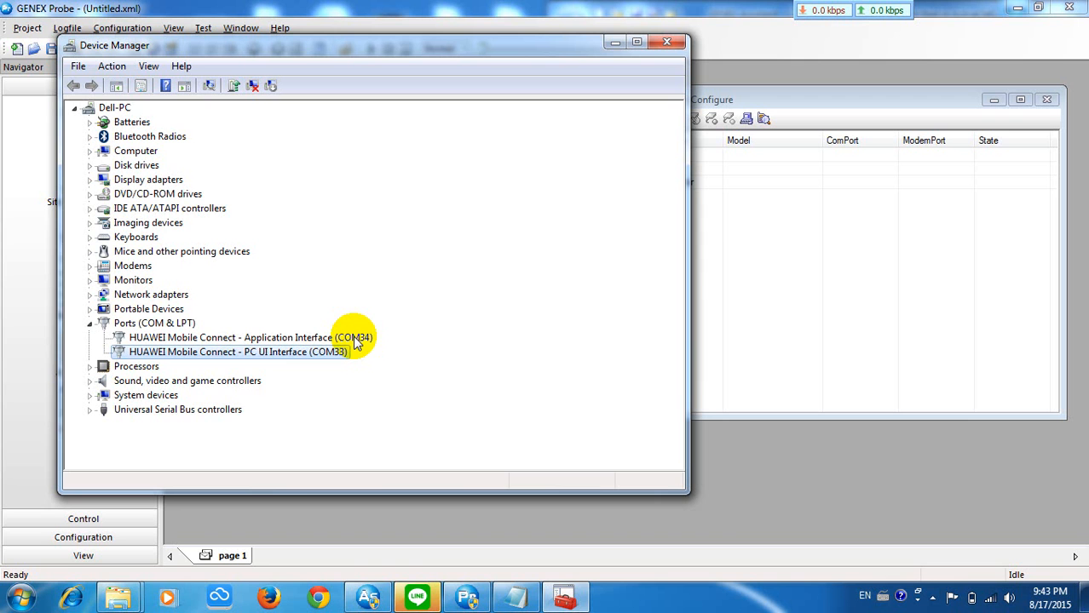
{"action": "left_click", "coordinate": [90, 266]}
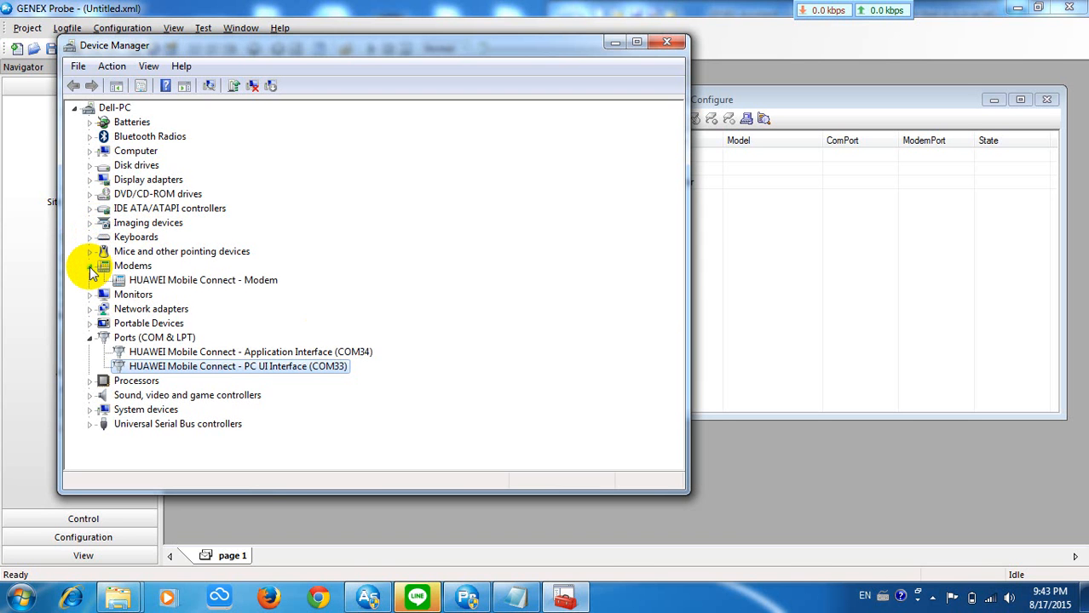
{"action": "left_click", "coordinate": [128, 280]}
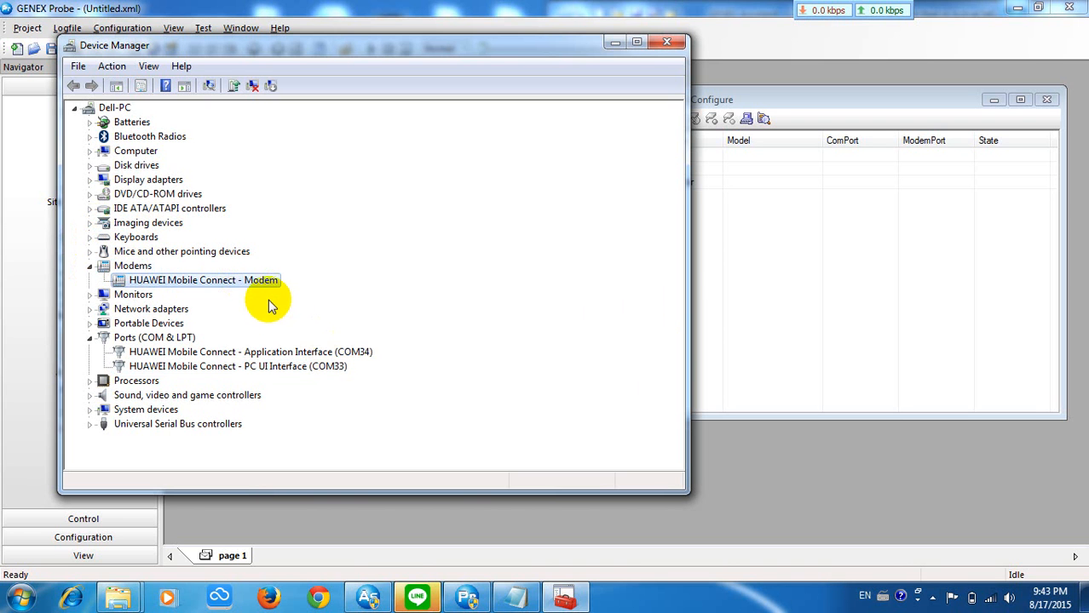
{"action": "left_click", "coordinate": [341, 353]}
Check the COM port in the HUAWEI Mobile Connect modem's properties, and minimize Device Manager
{"action": "left_click", "coordinate": [215, 283]}
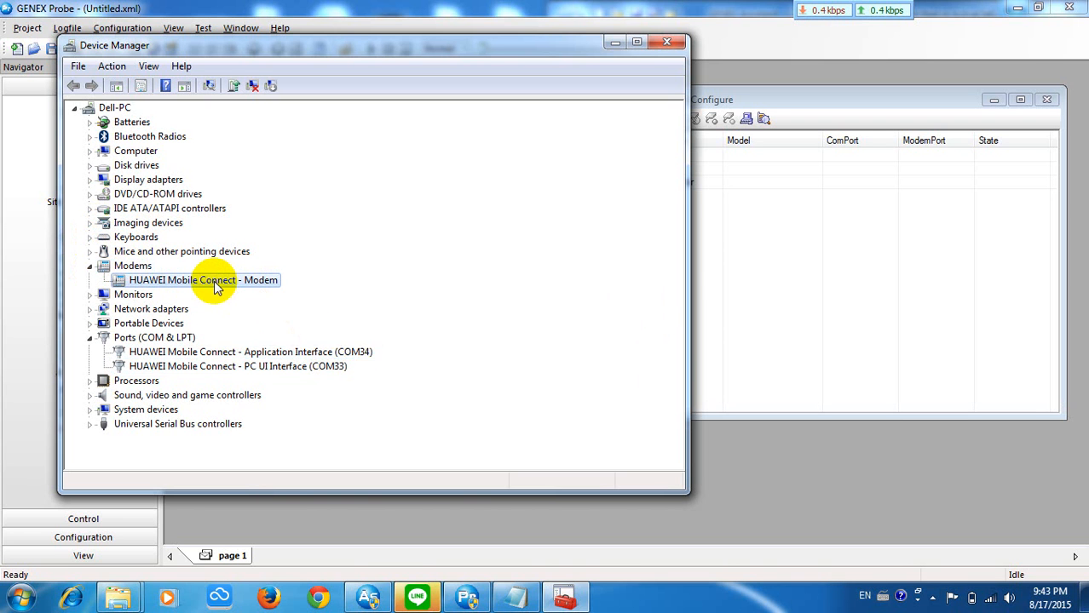
{"action": "right_click", "coordinate": [216, 286]}
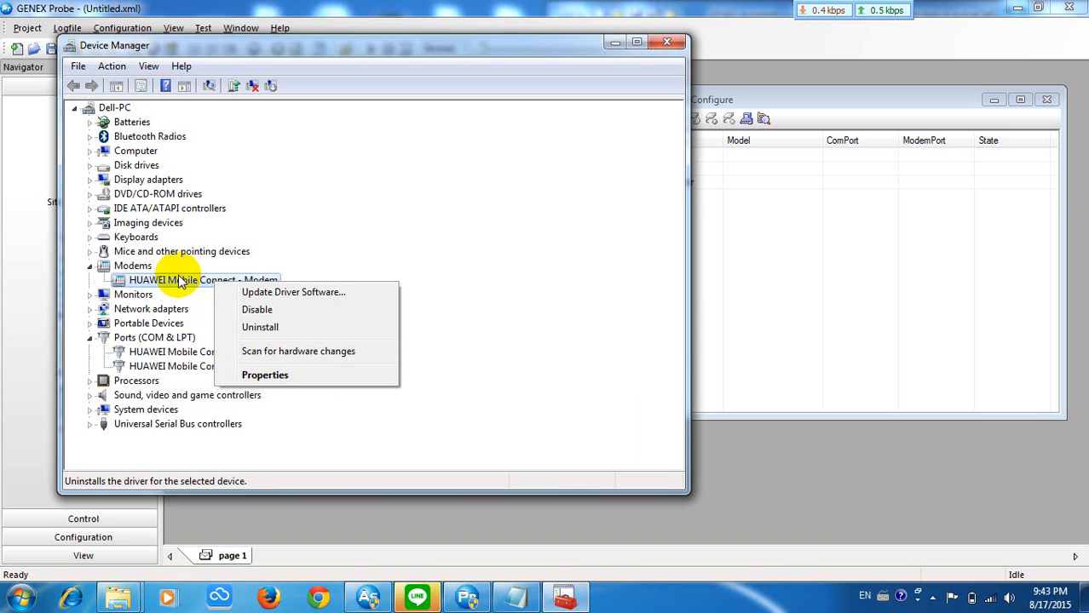
{"action": "left_click", "coordinate": [152, 284]}
{"action": "right_click", "coordinate": [179, 276]}
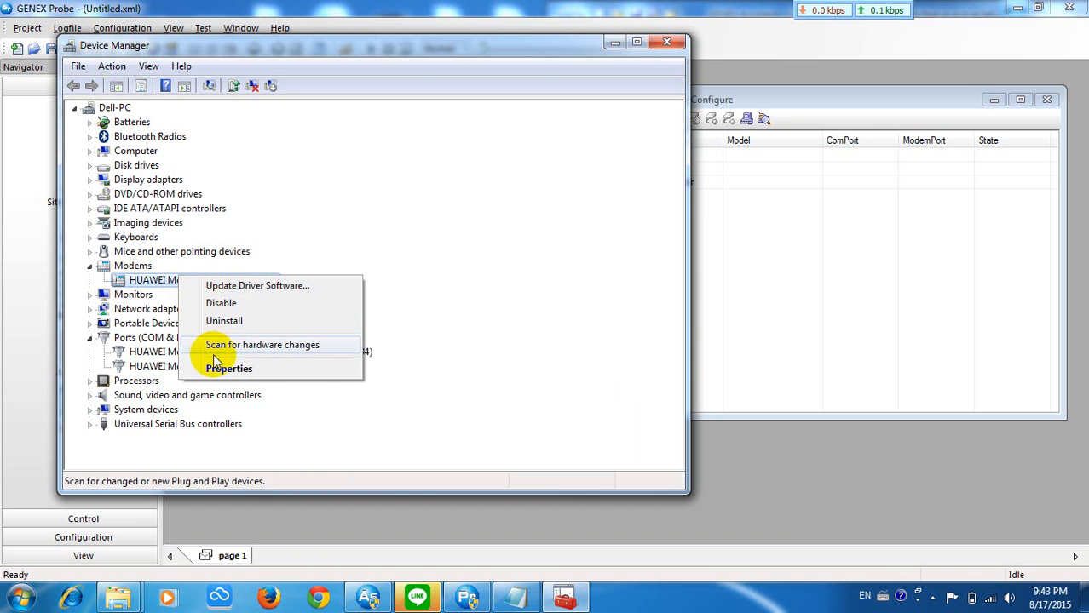
{"action": "right_click", "coordinate": [214, 278]}
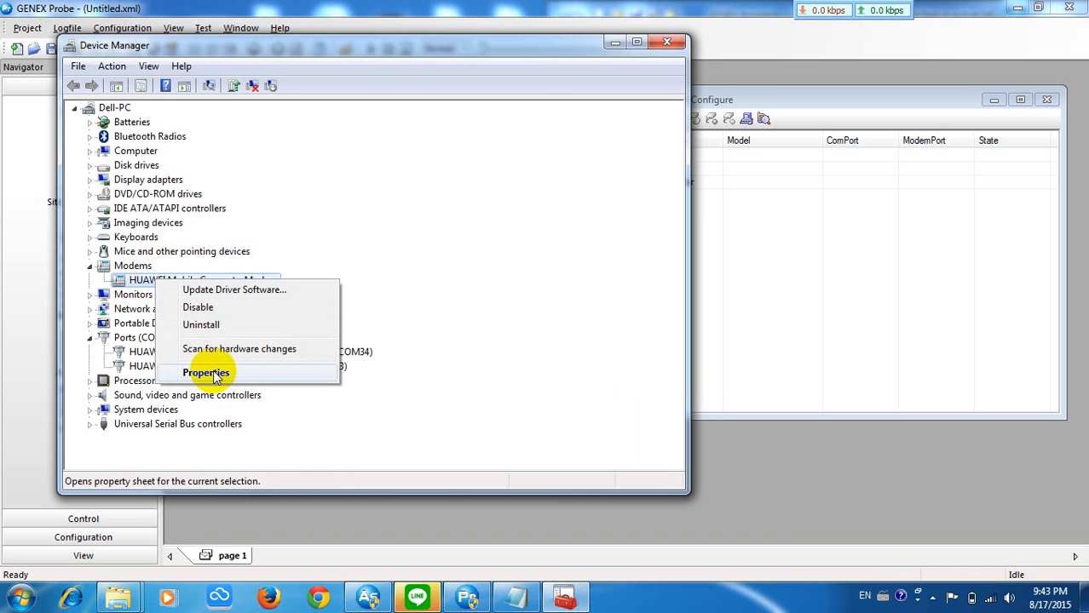
{"action": "left_click", "coordinate": [282, 372]}
{"action": "left_click", "coordinate": [342, 126]}
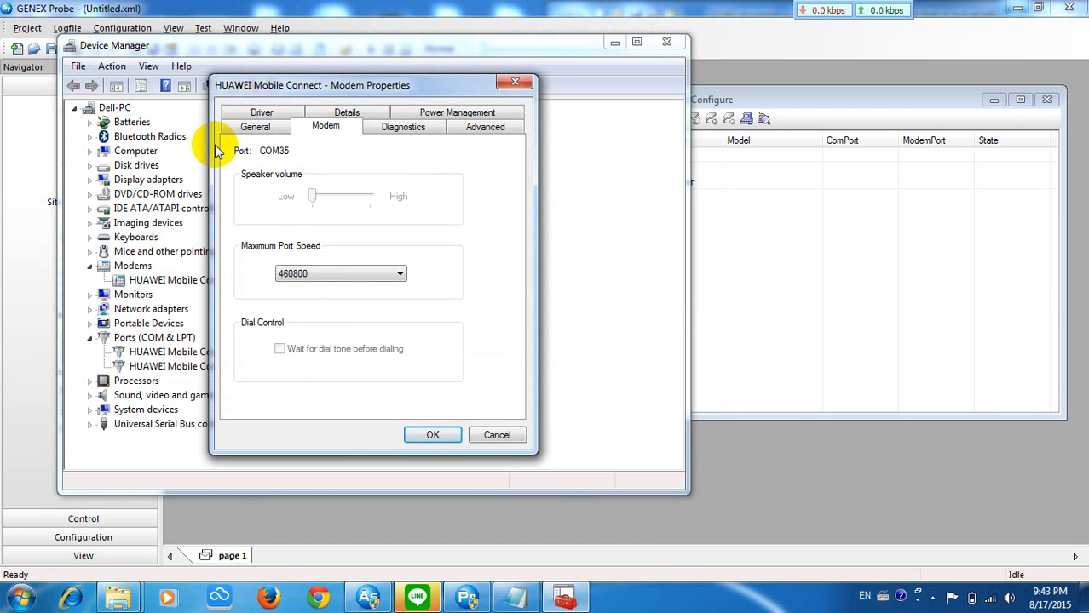
{"action": "left_click", "coordinate": [517, 83]}
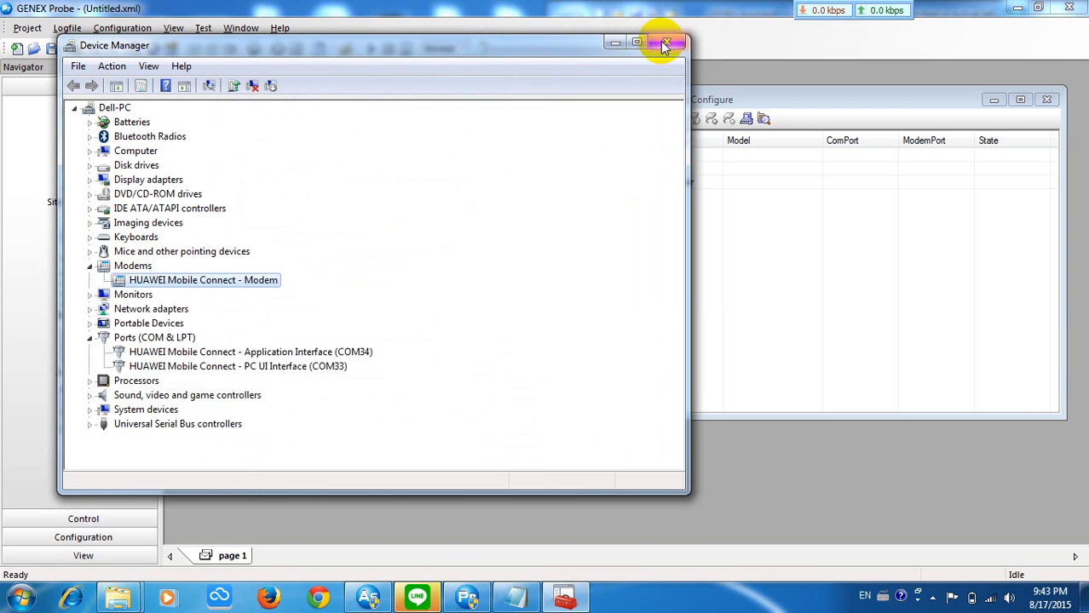
{"action": "left_click", "coordinate": [613, 42]}
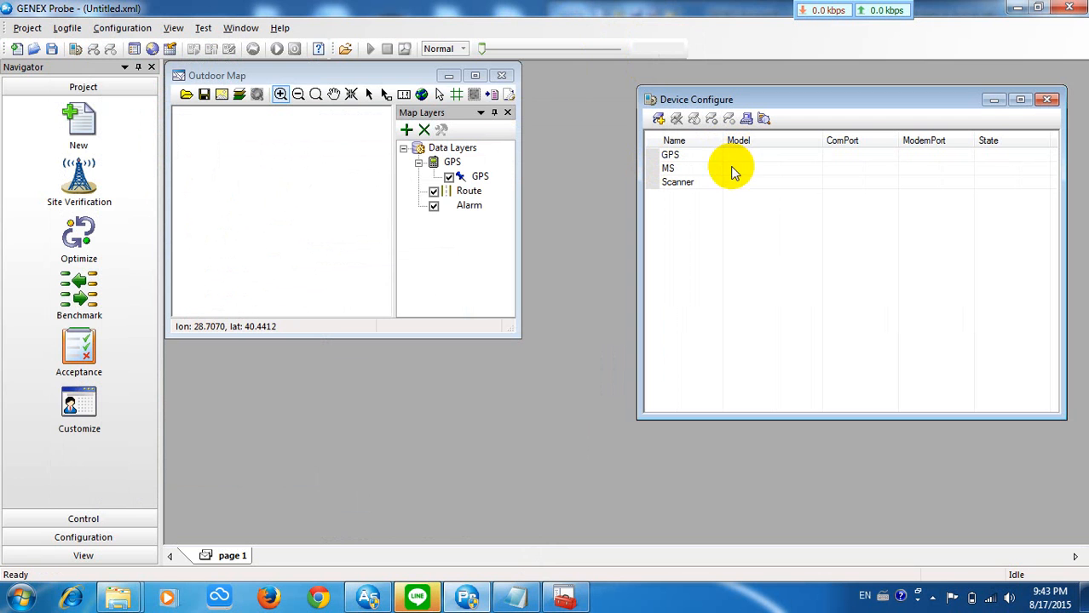
Auto-detect and connect the HUAWEI E392 as a mobile device, and remove it again, agreeing to stop the running test
{"action": "left_click", "coordinate": [679, 171]}
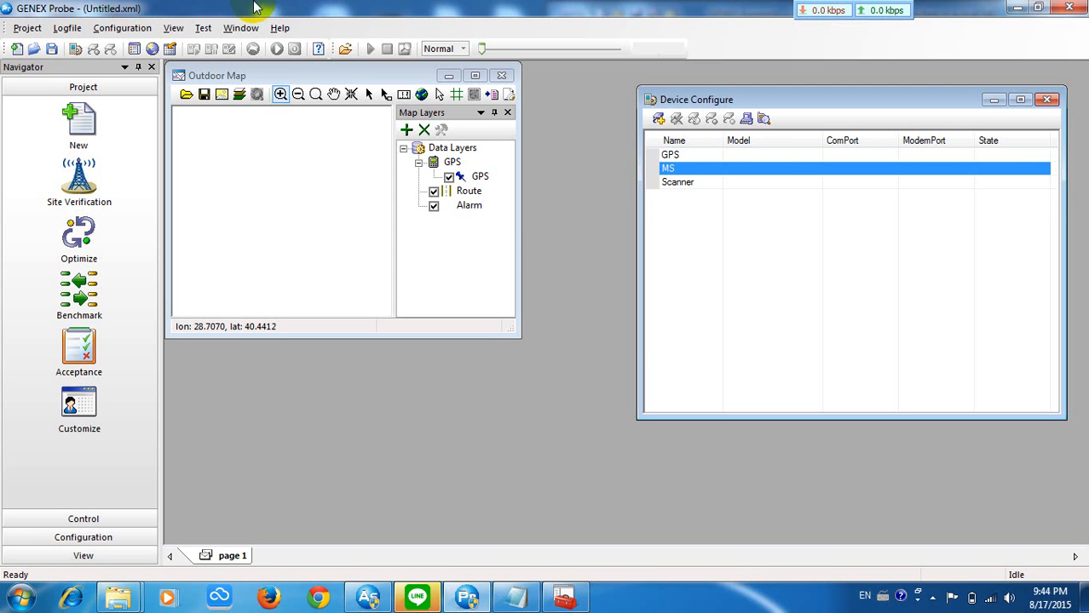
{"action": "left_click", "coordinate": [766, 123]}
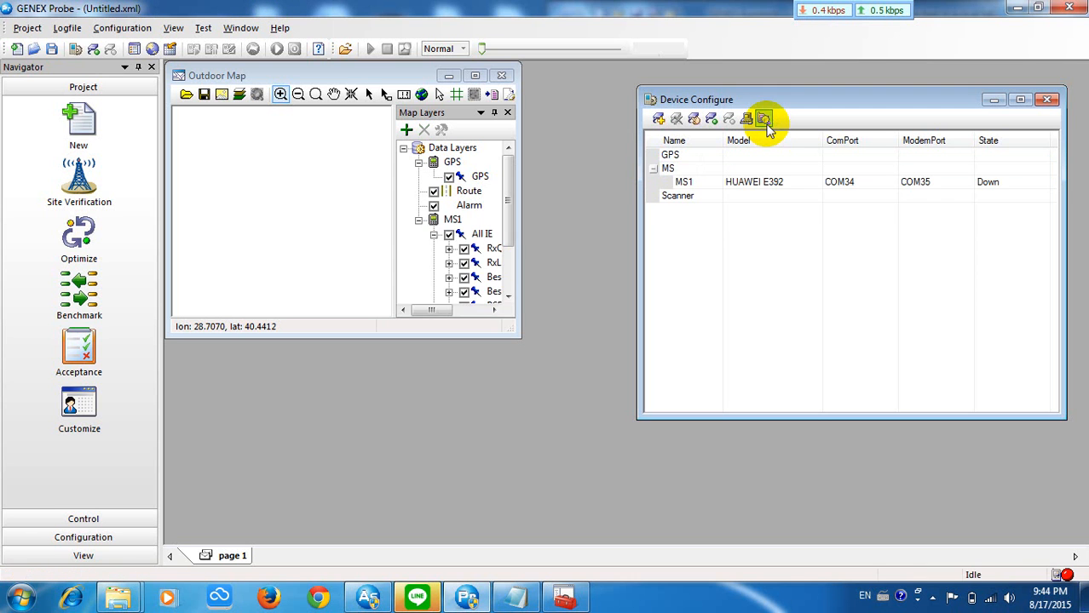
{"action": "left_click", "coordinate": [763, 184]}
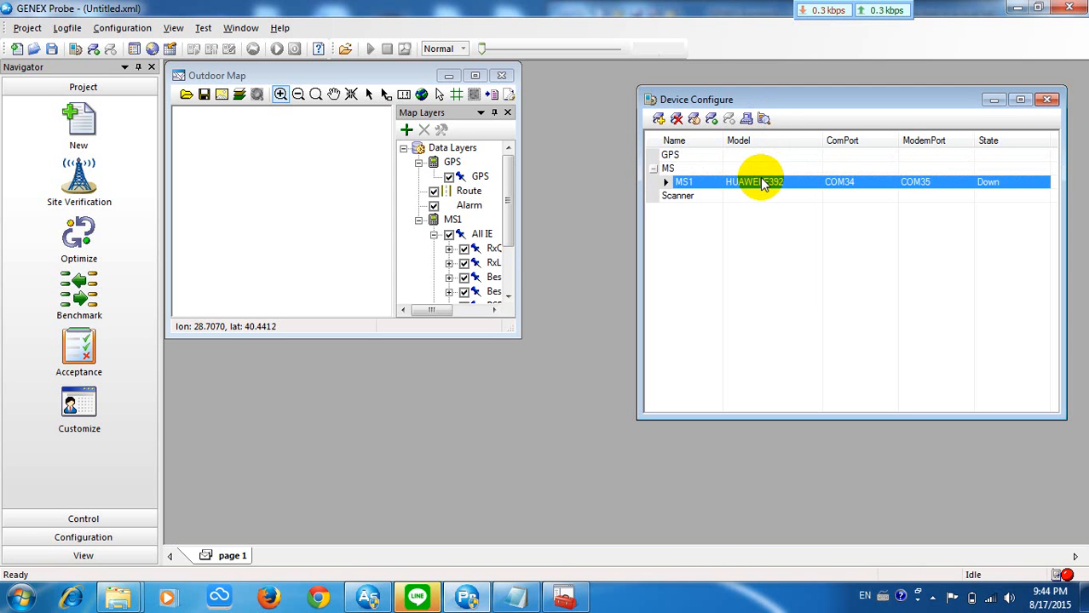
{"action": "left_click", "coordinate": [711, 119]}
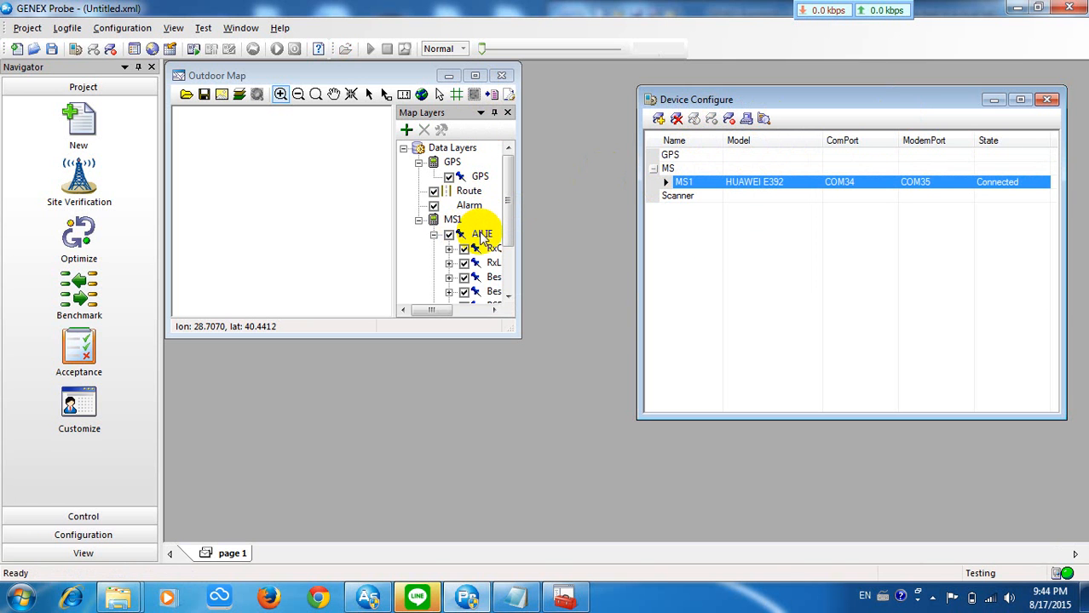
{"action": "left_click", "coordinate": [677, 119]}
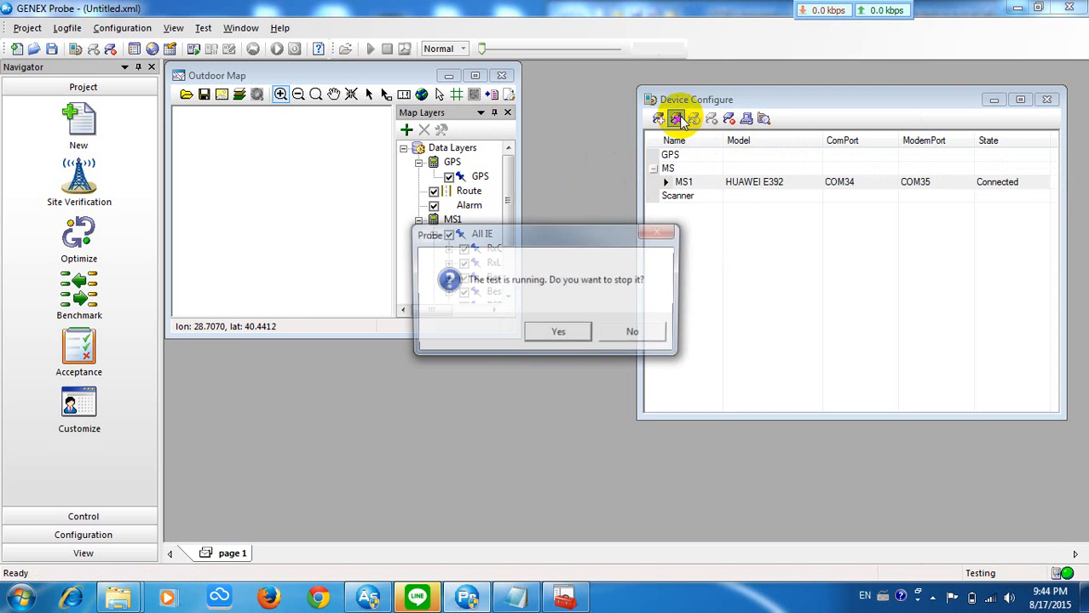
{"action": "left_click", "coordinate": [535, 337]}
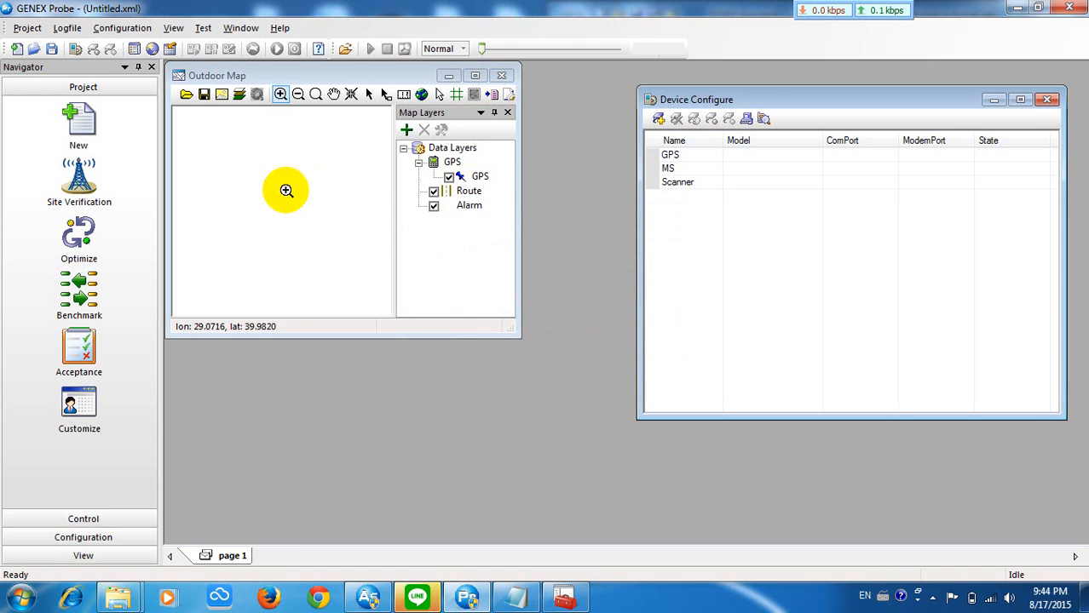
Auto-detect the attached HUAWEI E392 and connect it to start testing
{"action": "left_click", "coordinate": [762, 117]}
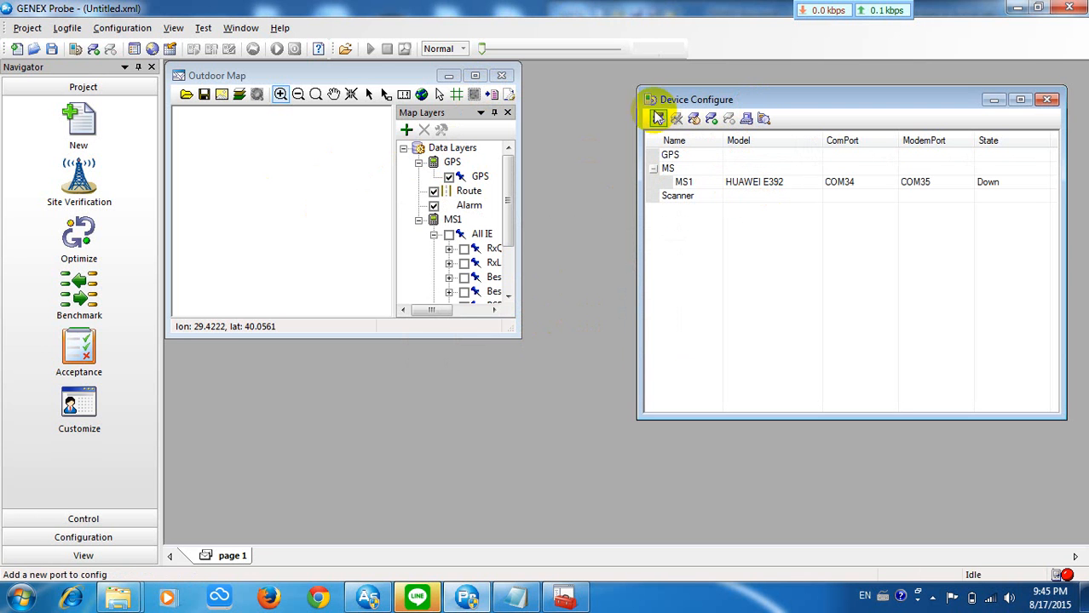
{"action": "left_click", "coordinate": [711, 119]}
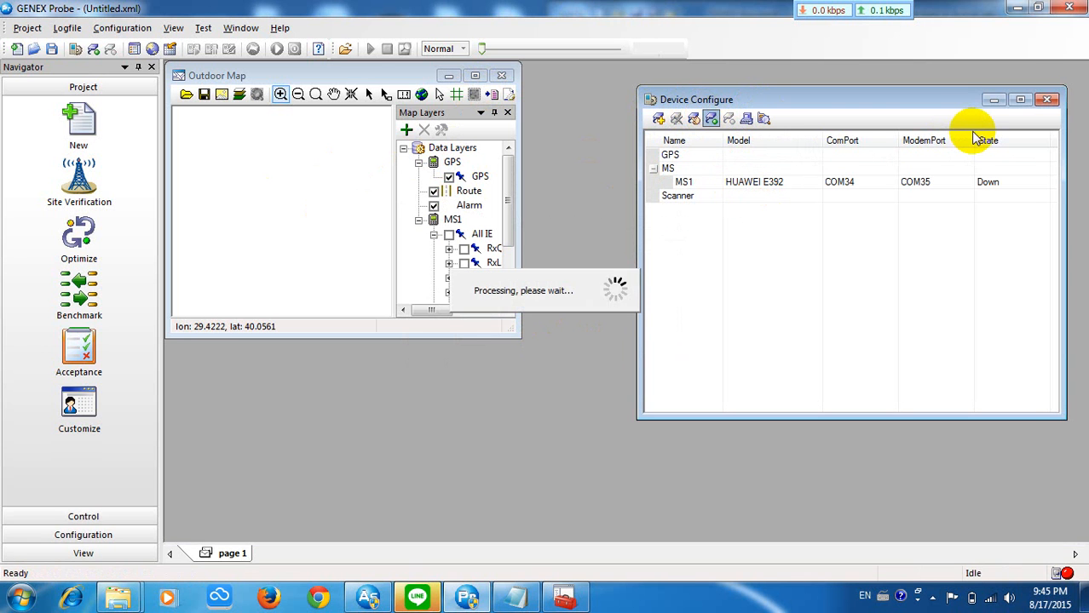
Maximize the outdoor map and widen its layer list to examine the MS1 measurement layers
{"action": "left_click", "coordinate": [474, 75]}
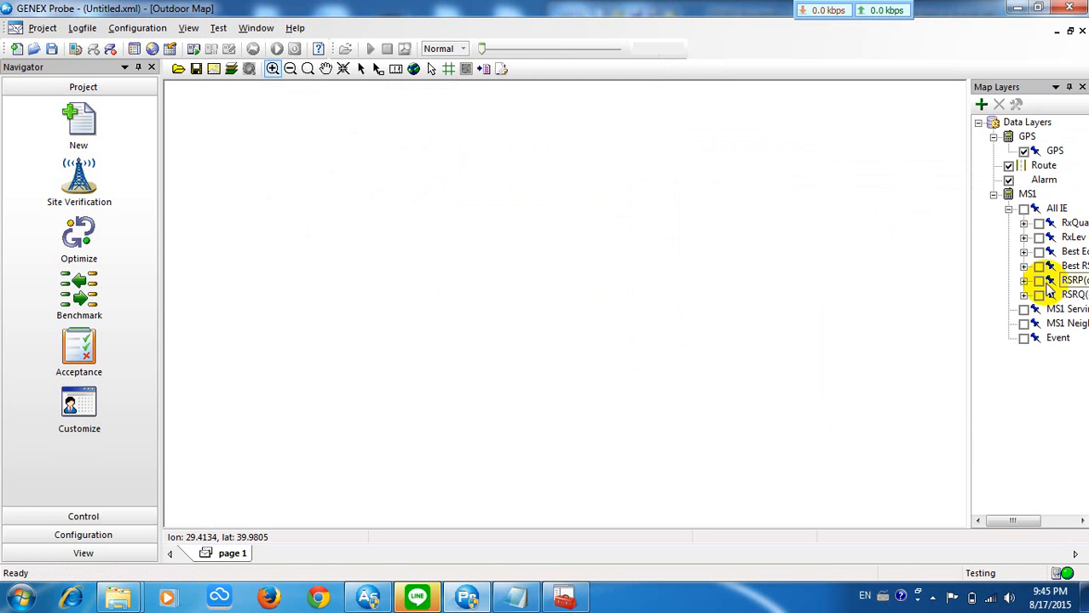
{"action": "left_click_drag", "start_coordinate": [968, 204], "coordinate": [720, 206]}
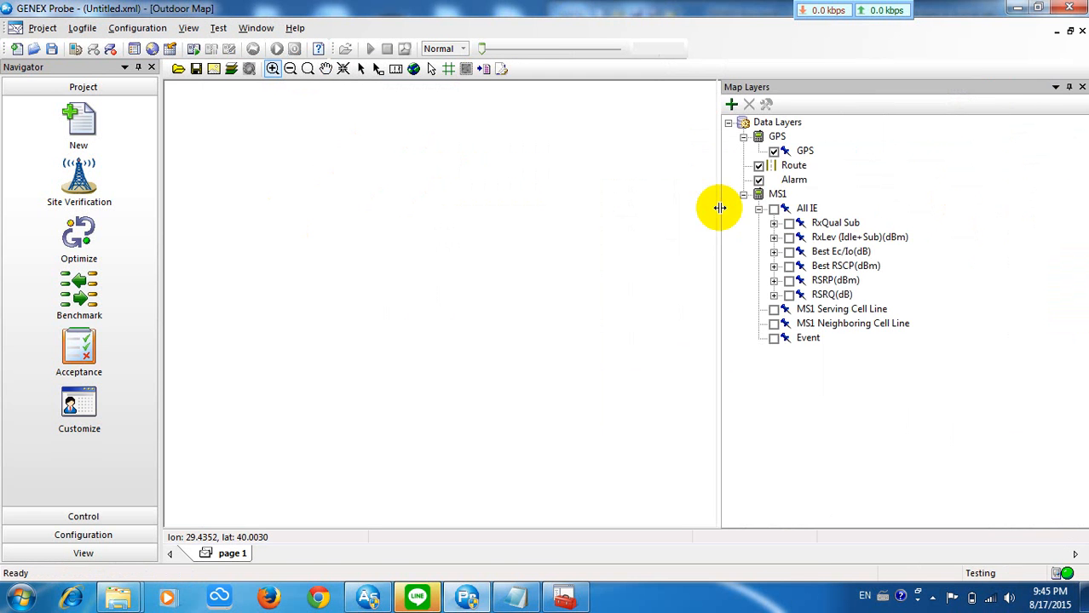
{"action": "left_click", "coordinate": [804, 207]}
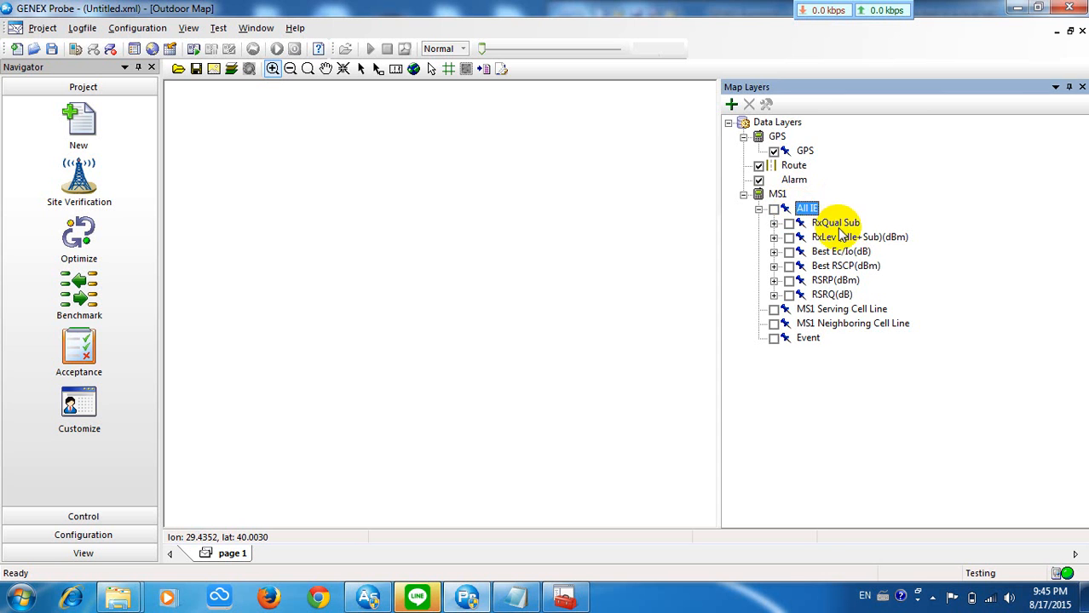
{"action": "left_click", "coordinate": [846, 267]}
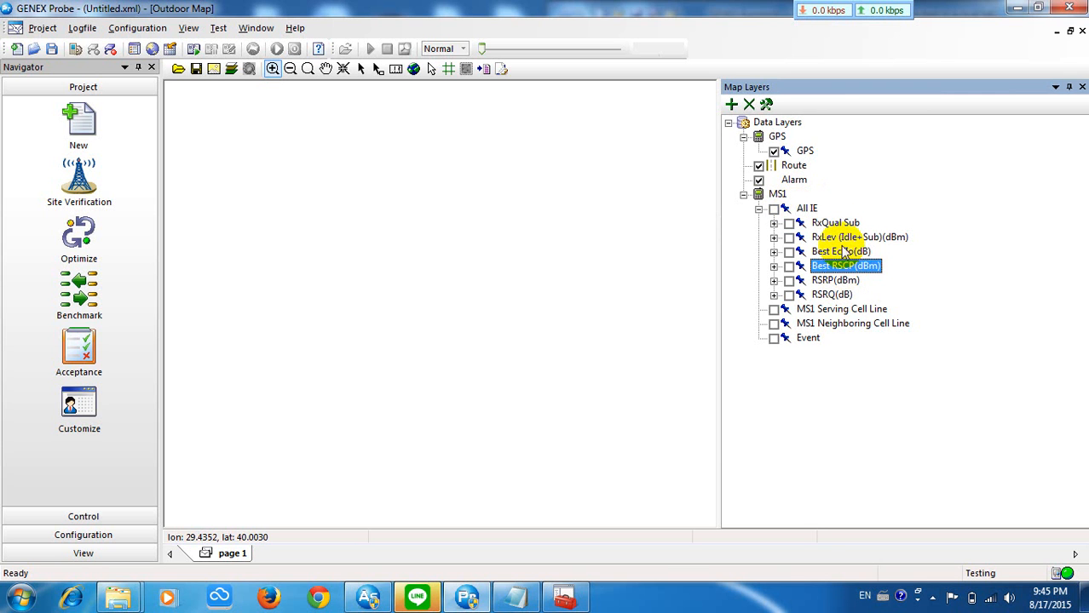
{"action": "left_click", "coordinate": [842, 251]}
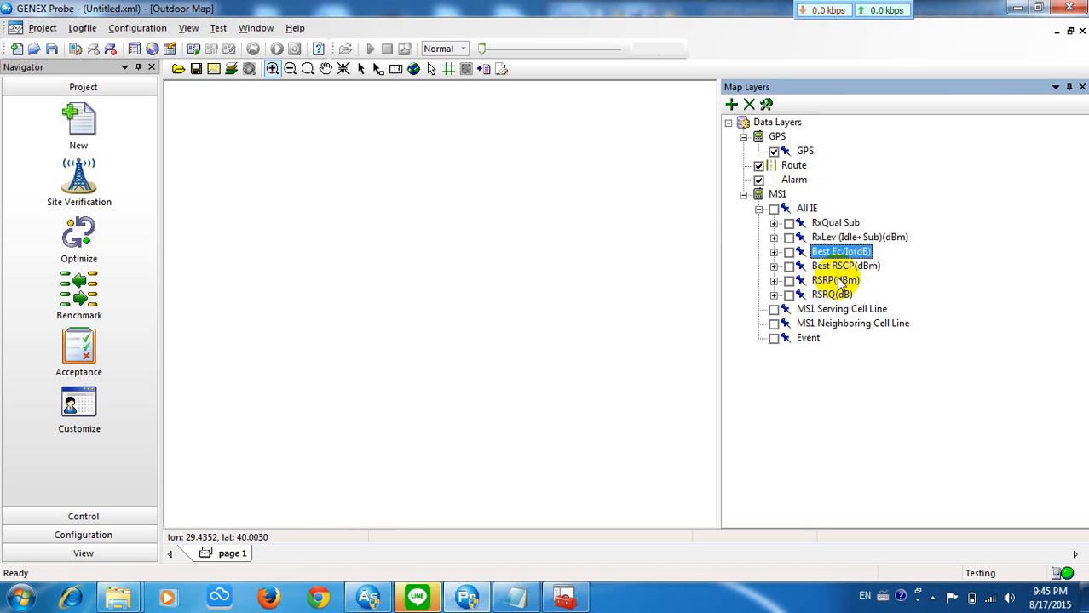
Restore the outdoor map, dock the program beside GENEX Assistant, and enlarge the map window to fit the whole layer tree
{"action": "left_click", "coordinate": [1070, 31]}
{"action": "left_click_drag", "start_coordinate": [754, 5], "coordinate": [0, 236]}
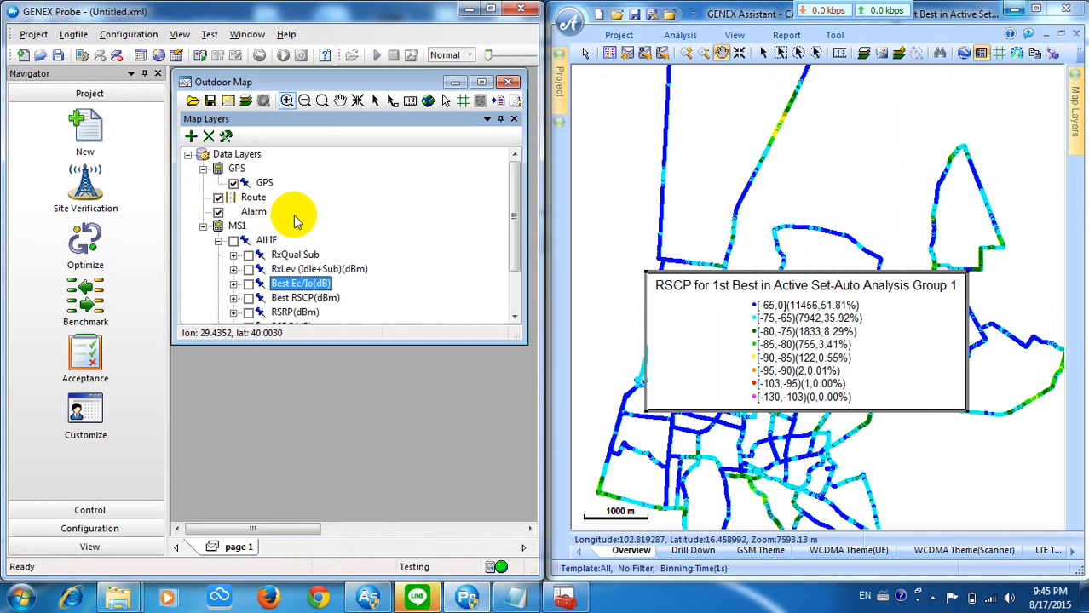
{"action": "left_click_drag", "start_coordinate": [505, 345], "coordinate": [528, 517]}
{"action": "left_click_drag", "start_coordinate": [525, 405], "coordinate": [535, 405]}
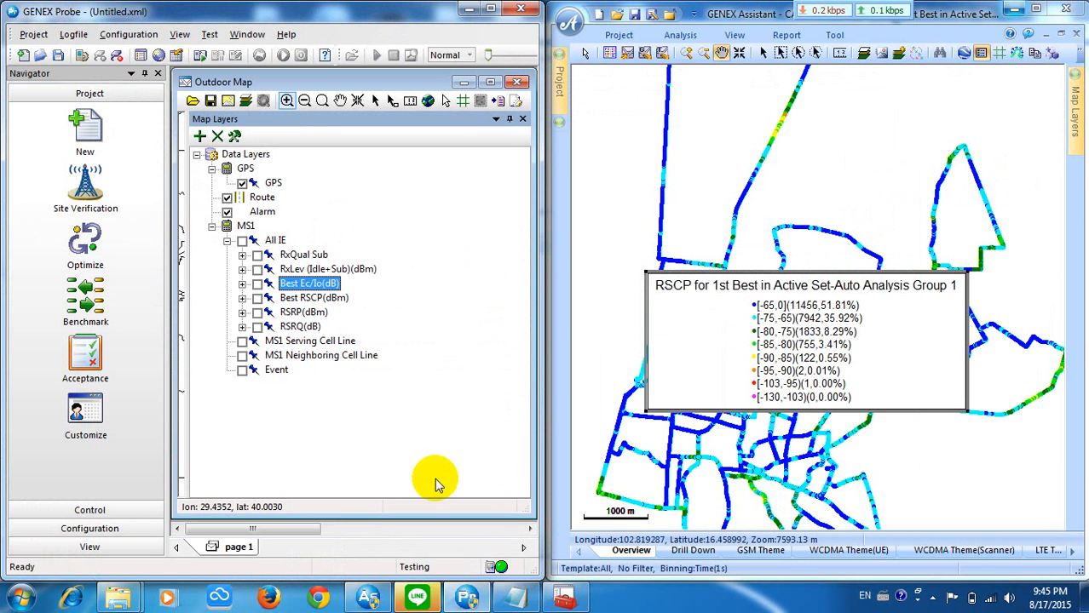
Expand the Best RSCP(dBm) layer under MS1 and examine its colour ranges against the GENEX Assistant legend
{"action": "left_click", "coordinate": [292, 299]}
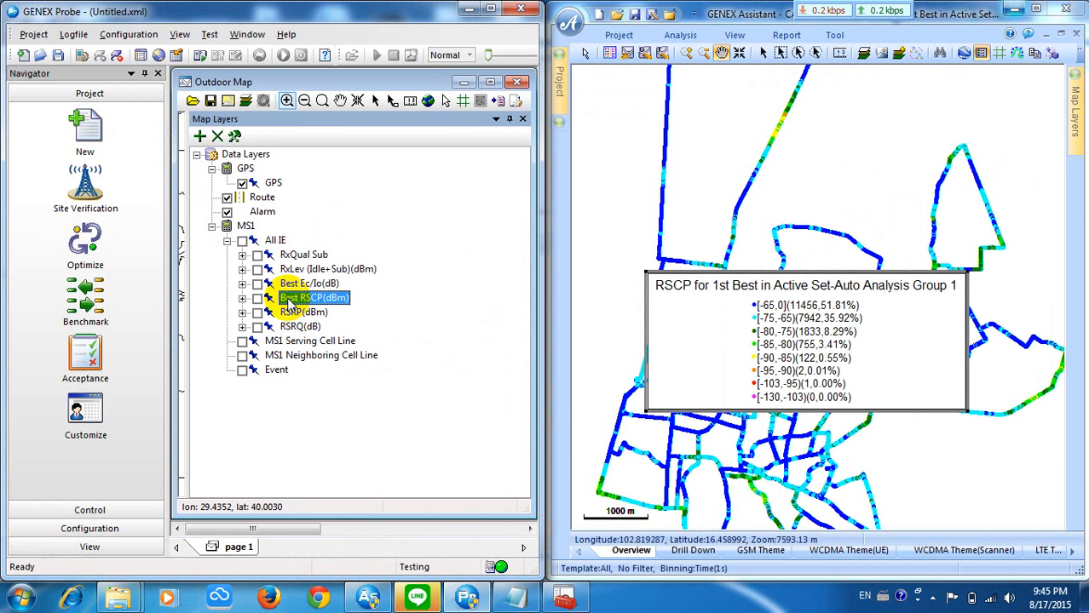
{"action": "left_click", "coordinate": [310, 301]}
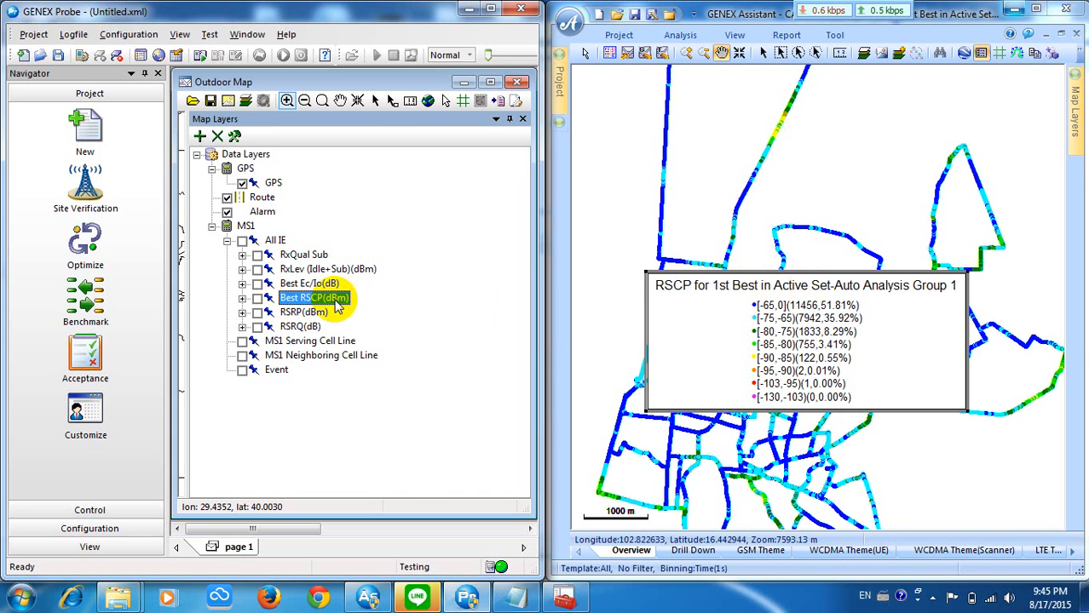
{"action": "right_click", "coordinate": [301, 302]}
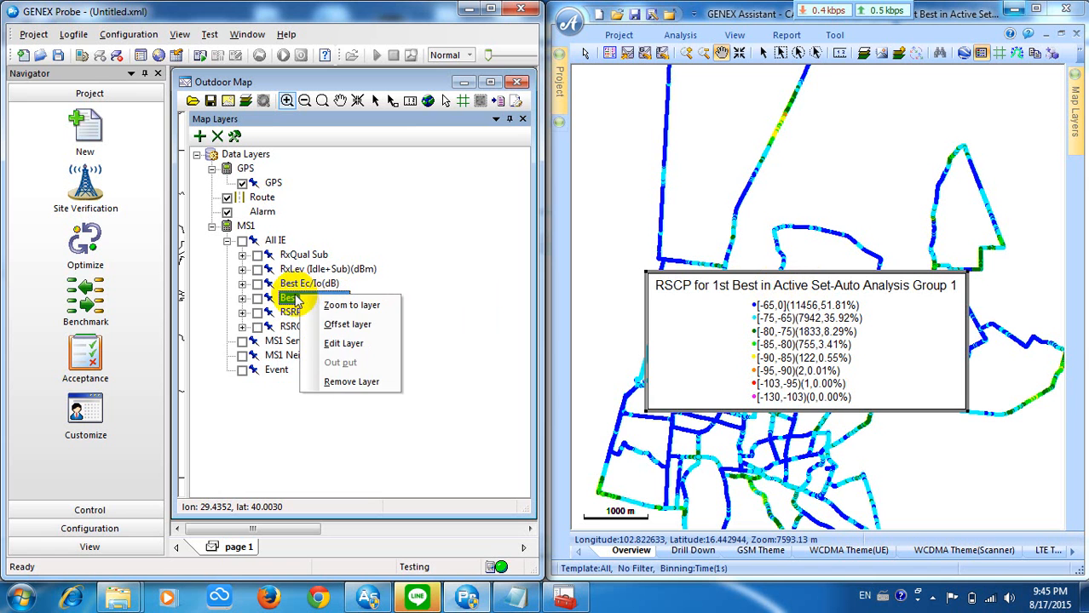
{"action": "left_click", "coordinate": [242, 299]}
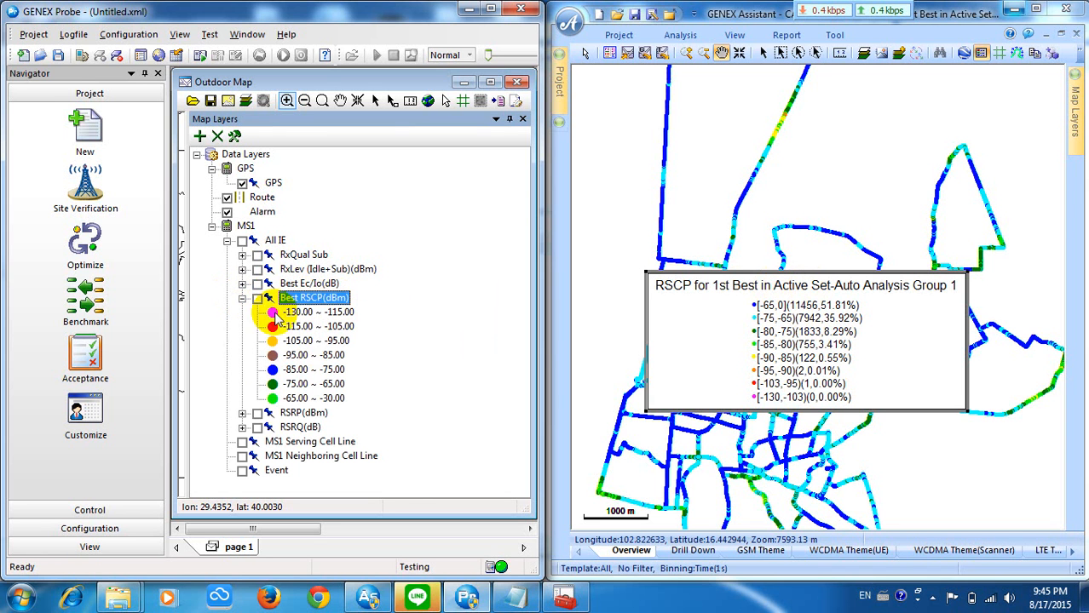
{"action": "left_click", "coordinate": [317, 399]}
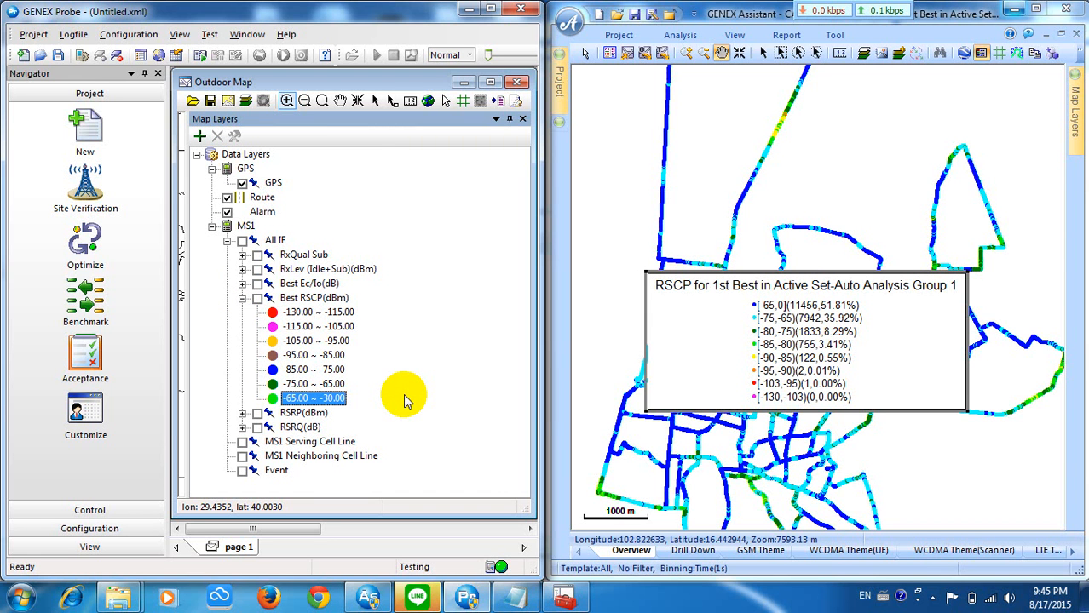
Open the Best RSCP(dBm) layer's parameters for editing and widen the interval column to show the full range limits
{"action": "left_click", "coordinate": [309, 299]}
{"action": "right_click", "coordinate": [308, 300]}
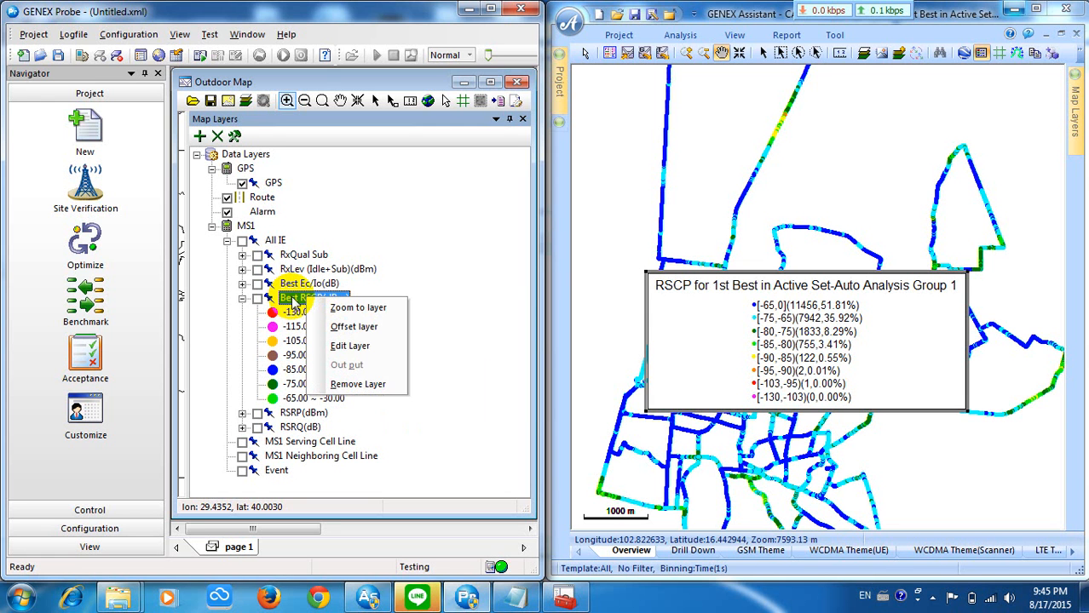
{"action": "left_click", "coordinate": [290, 301]}
{"action": "right_click", "coordinate": [290, 301]}
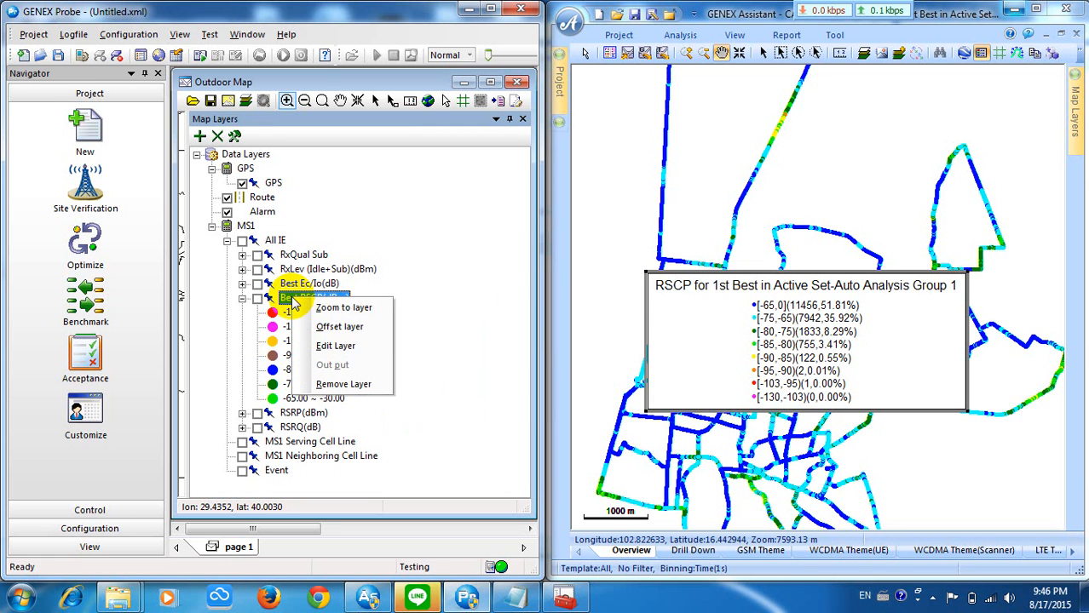
{"action": "left_click", "coordinate": [325, 347]}
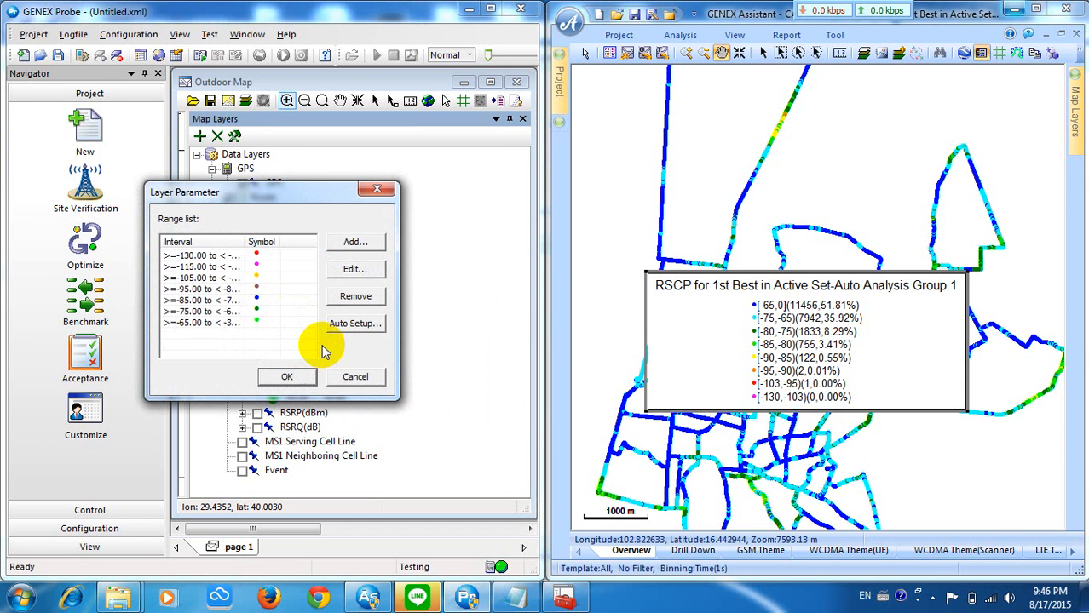
{"action": "left_click", "coordinate": [206, 254]}
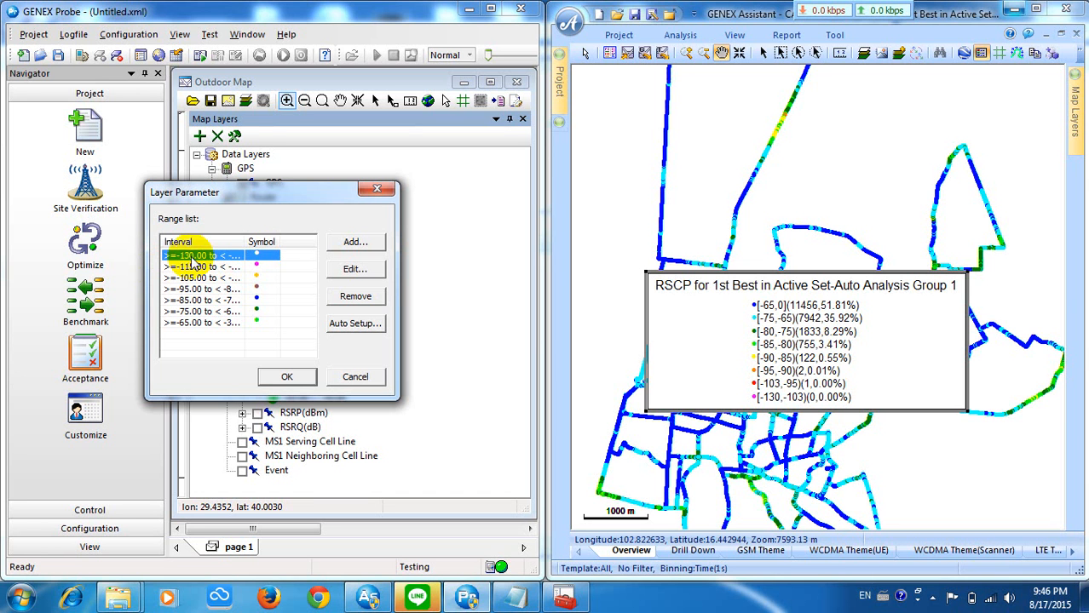
{"action": "left_click_drag", "start_coordinate": [246, 242], "coordinate": [282, 241]}
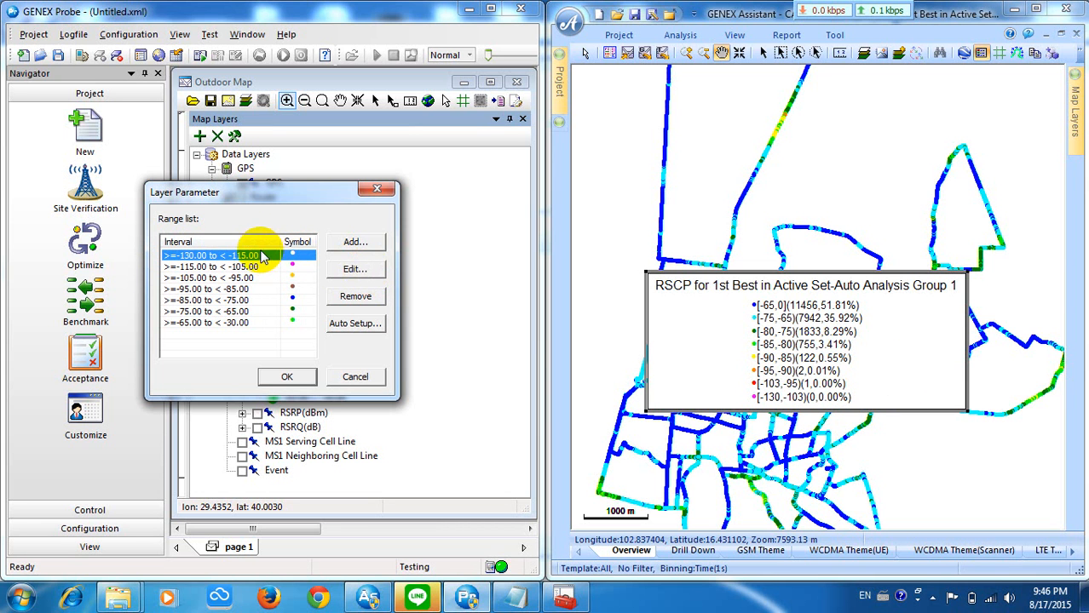
Edit the first range in the list and set its symbol colour to magenta, keeping size 6
{"action": "left_click", "coordinate": [353, 270]}
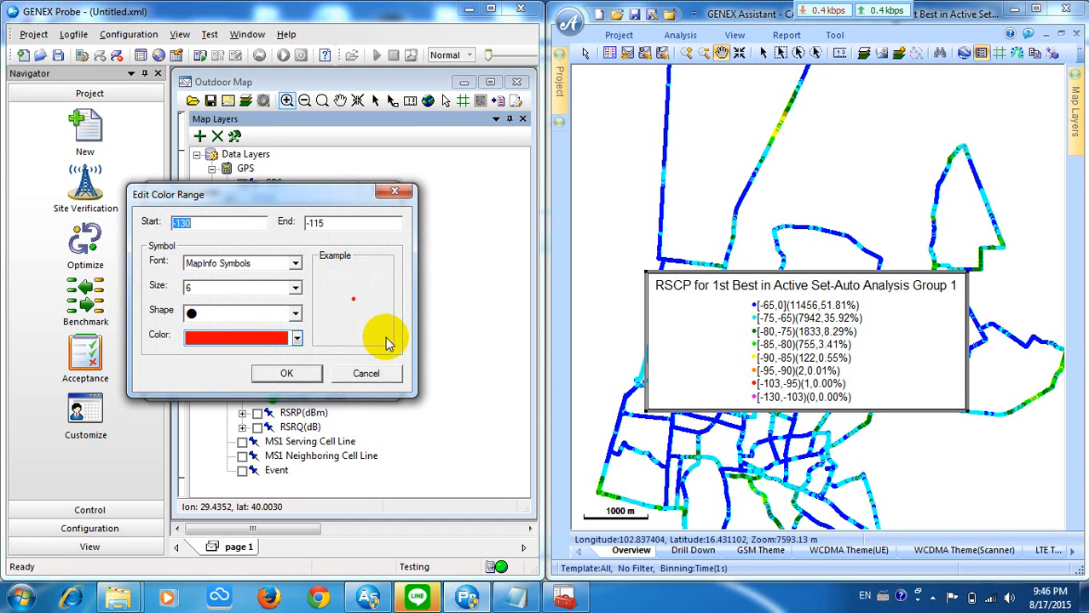
{"action": "left_click", "coordinate": [264, 339]}
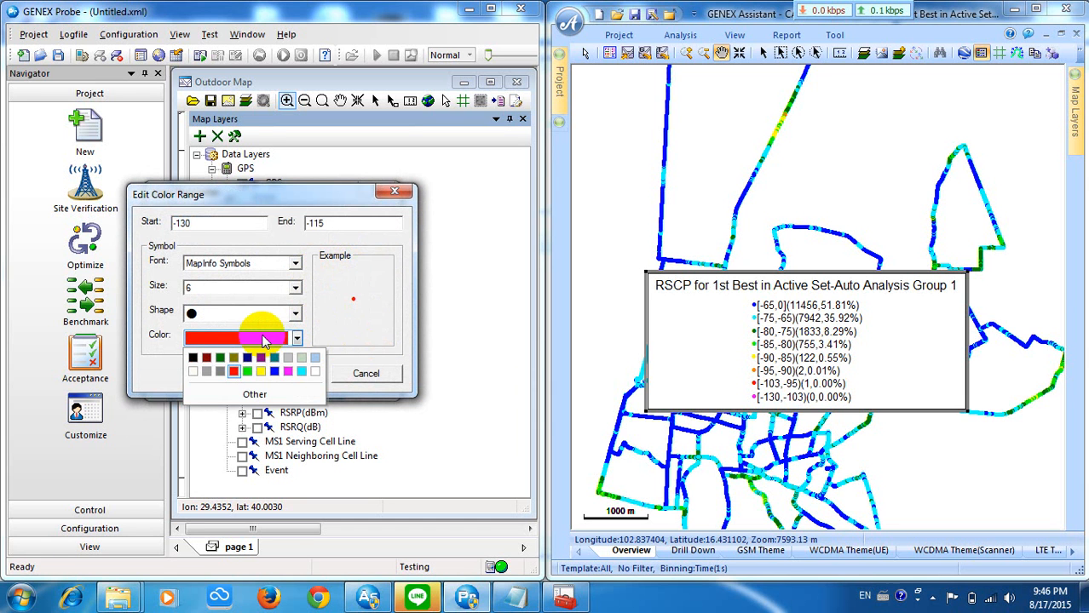
{"action": "left_click", "coordinate": [287, 372]}
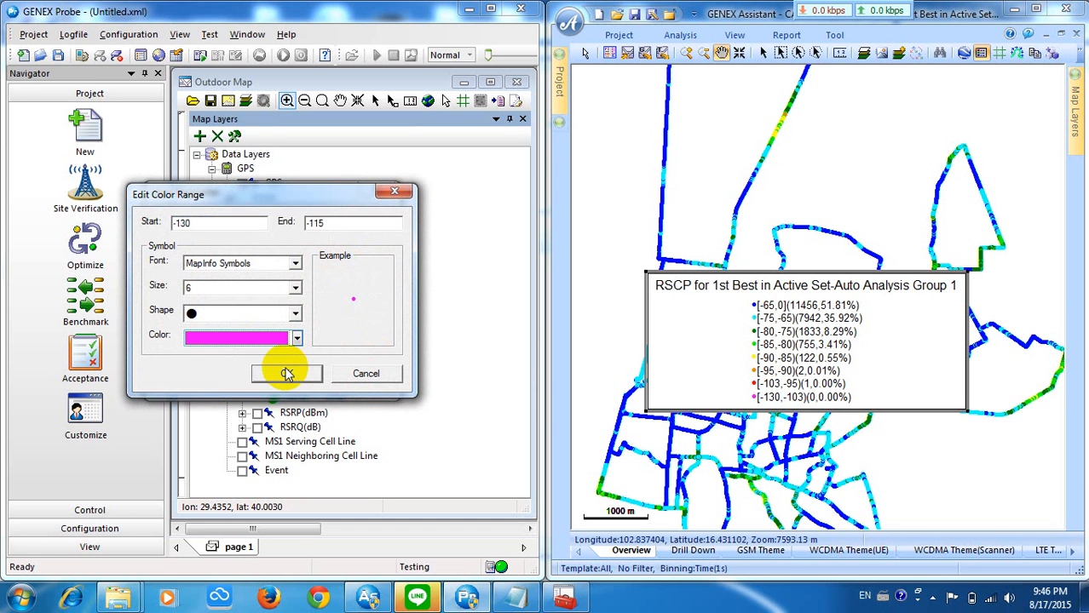
{"action": "left_click", "coordinate": [263, 291]}
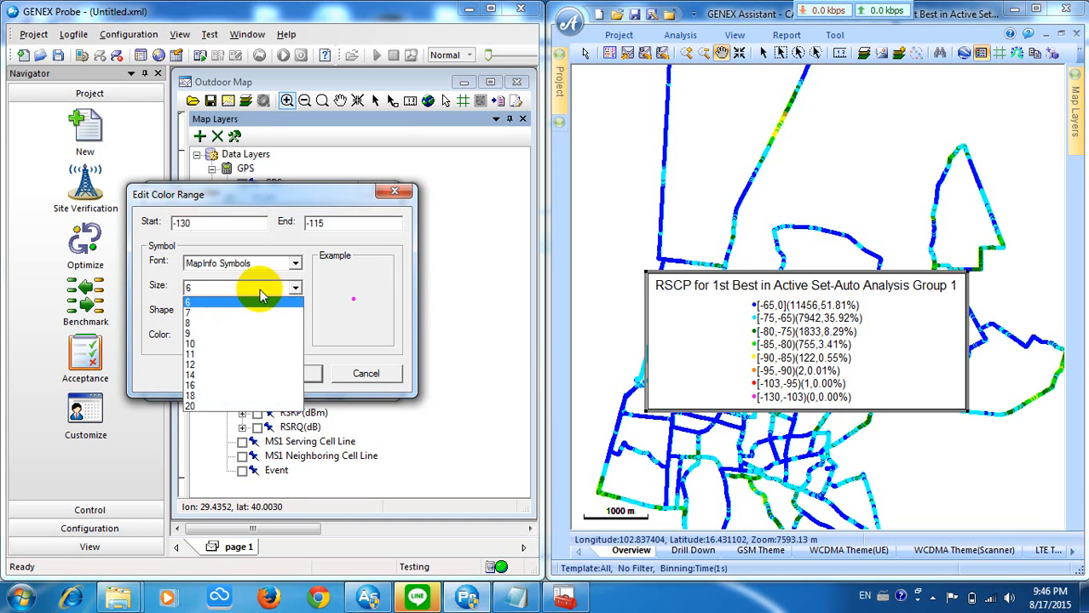
{"action": "left_click", "coordinate": [262, 291]}
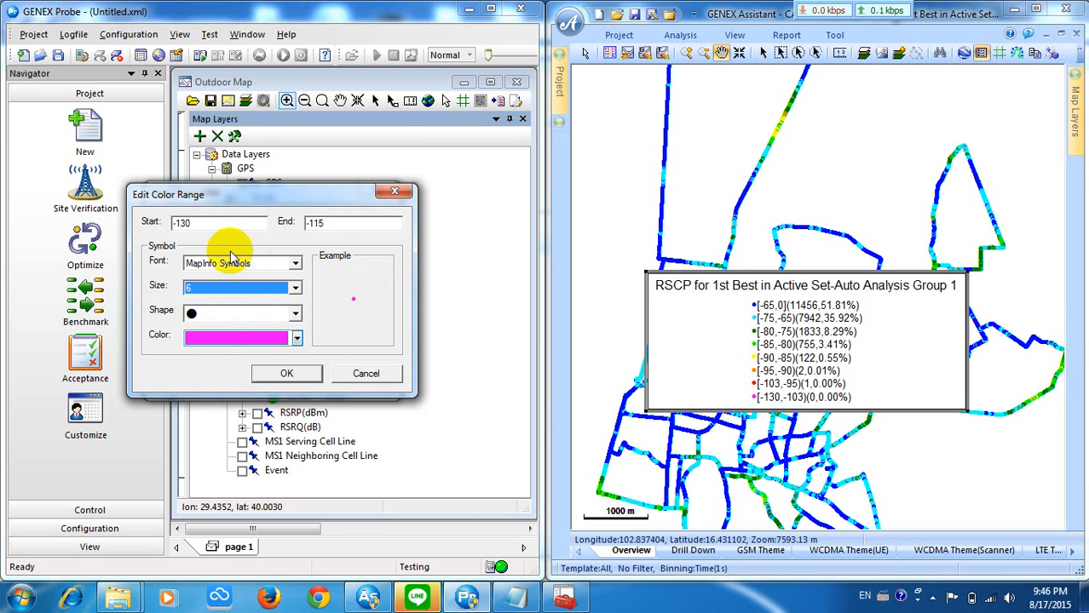
Set the end of the first range to -103 and accept the edited colour range
{"action": "left_click", "coordinate": [329, 228]}
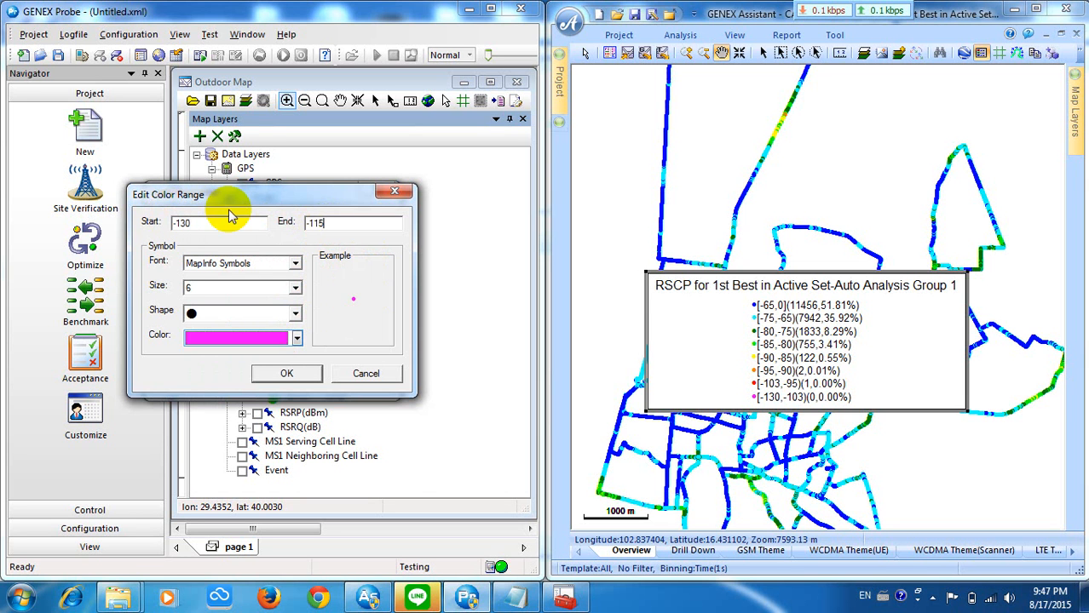
{"action": "key", "text": "BackSpace"}
{"action": "key", "text": "BackSpace"}
{"action": "key", "text": "BackSpace"}
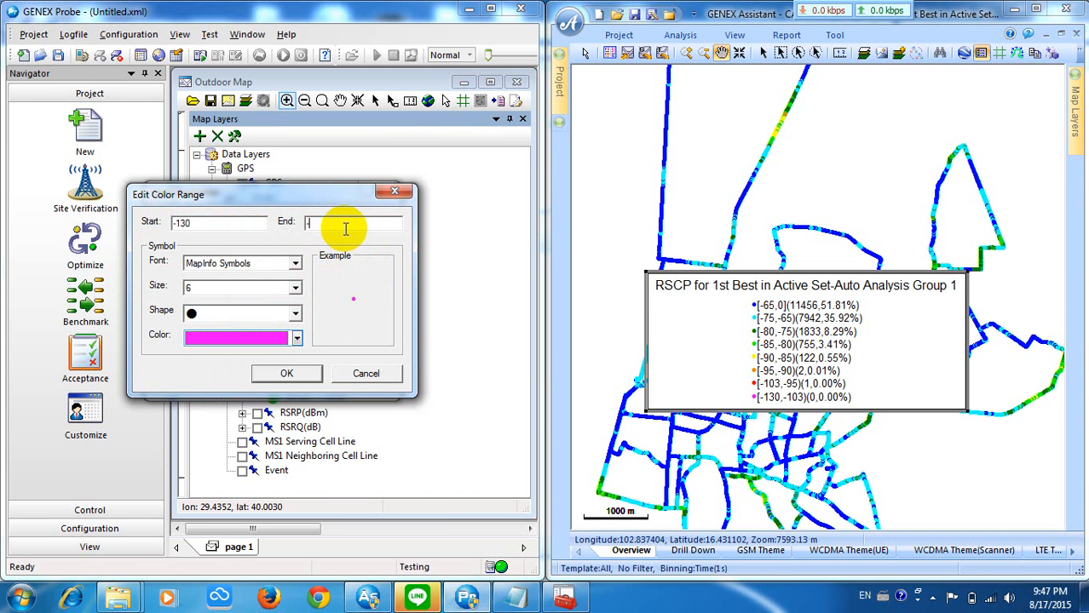
{"action": "type", "text": "103"}
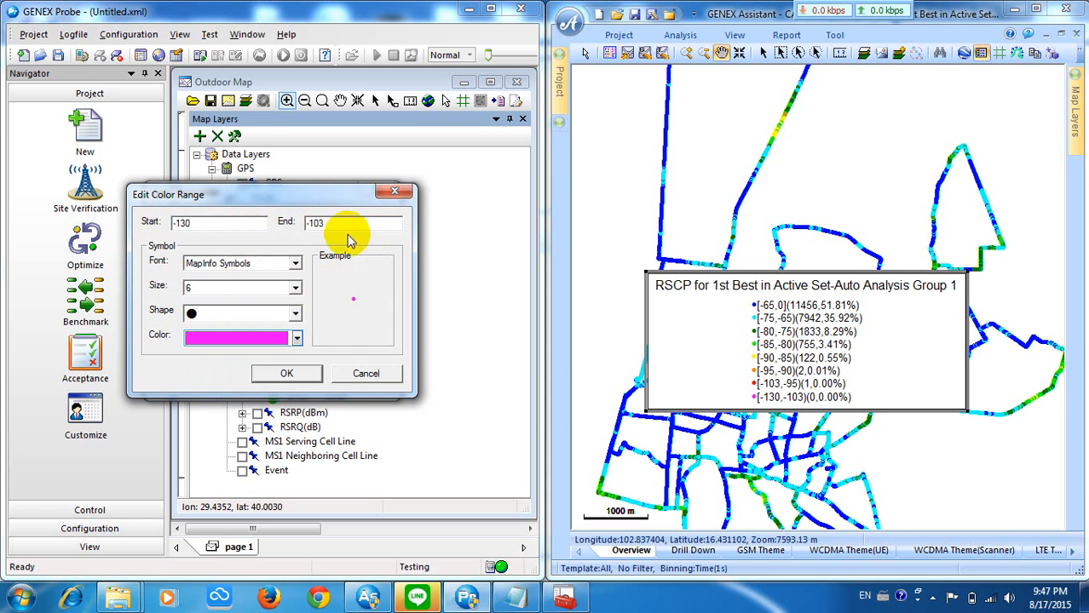
{"action": "left_click", "coordinate": [316, 376]}
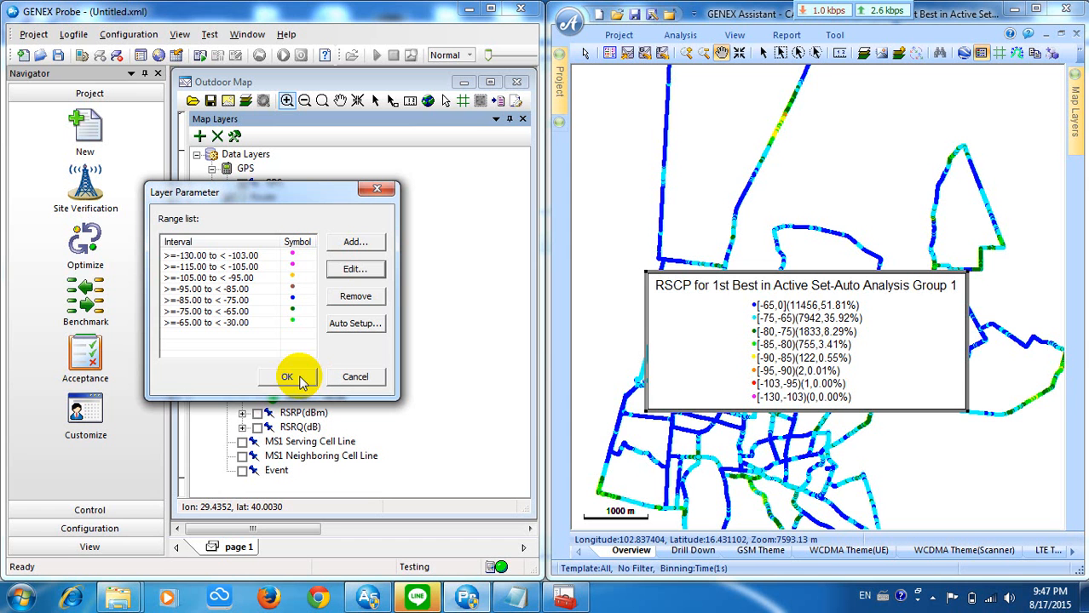
Edit the second range in the list so that it starts at -103 and ends at -95
{"action": "left_click", "coordinate": [194, 268]}
{"action": "left_click", "coordinate": [369, 270]}
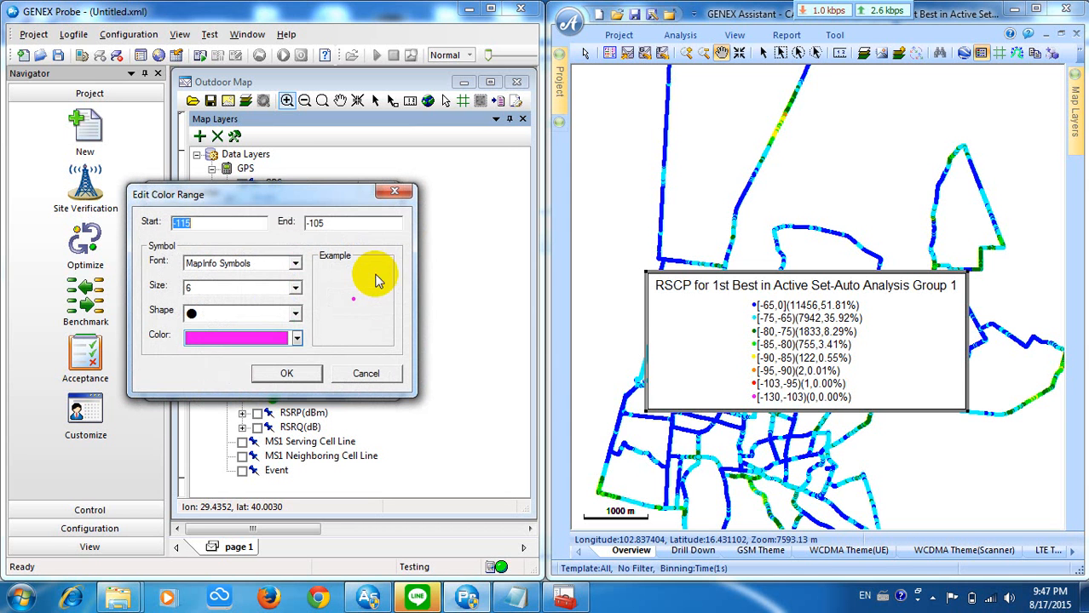
{"action": "type", "text": "-130"}
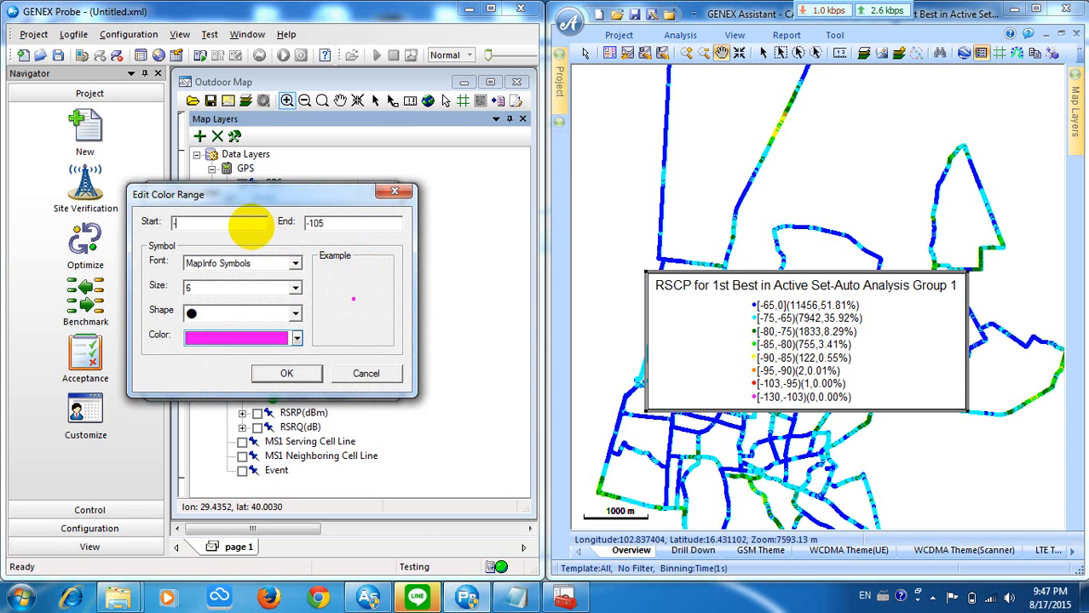
{"action": "key", "text": "BackSpace"}
{"action": "key", "text": "BackSpace"}
{"action": "type", "text": "03"}
{"action": "key", "text": "Tab"}
{"action": "type", "text": "1"}
{"action": "key", "text": "BackSpace"}
{"action": "type", "text": "-95"}
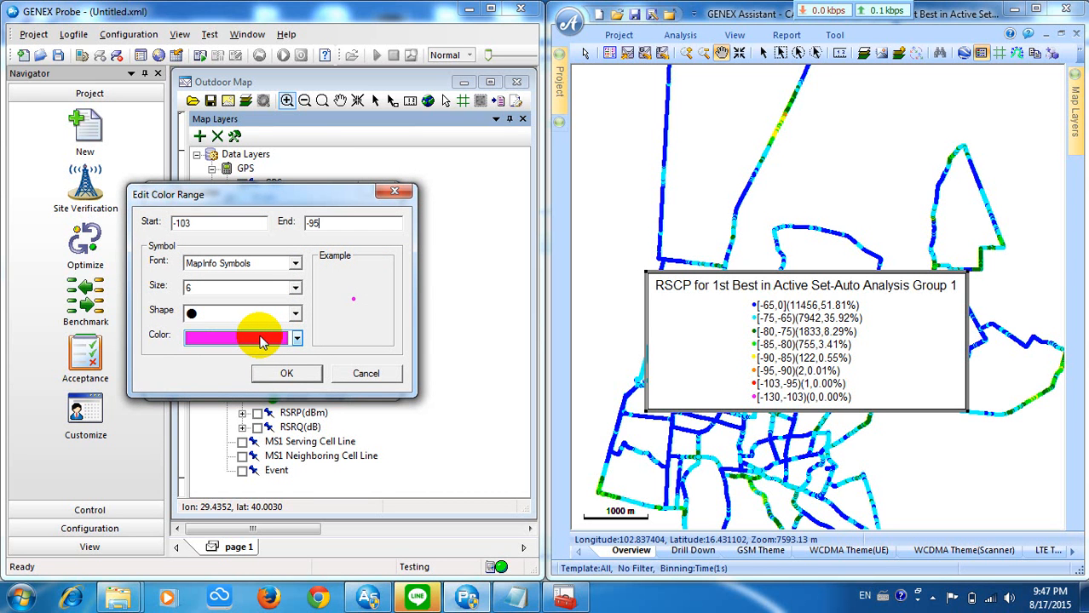
Change the second range's symbol colour to red and accept the edited range
{"action": "left_click", "coordinate": [261, 341]}
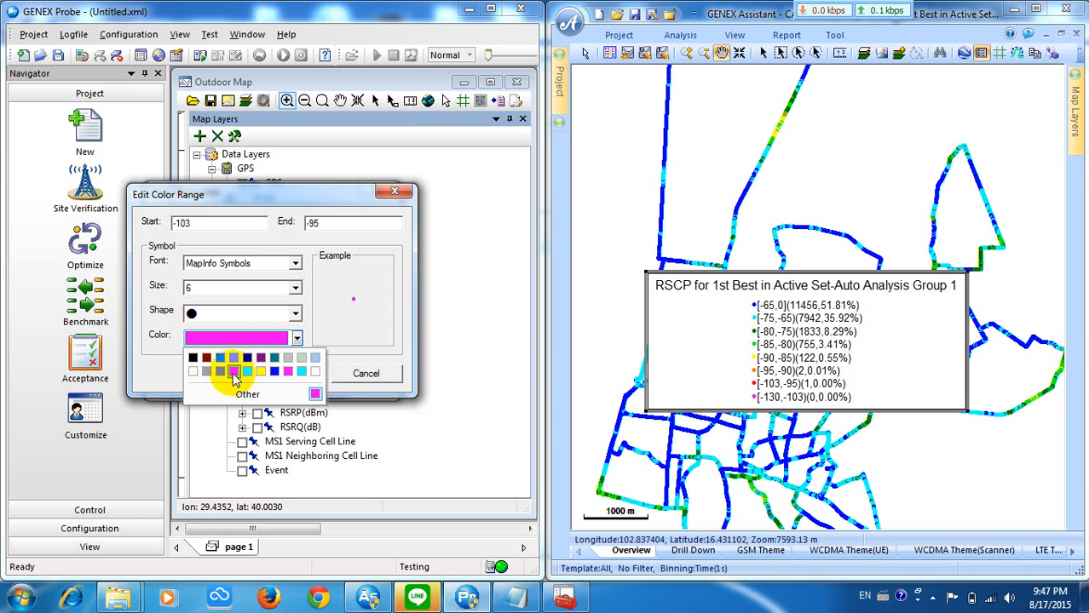
{"action": "left_click", "coordinate": [231, 376]}
{"action": "left_click", "coordinate": [288, 373]}
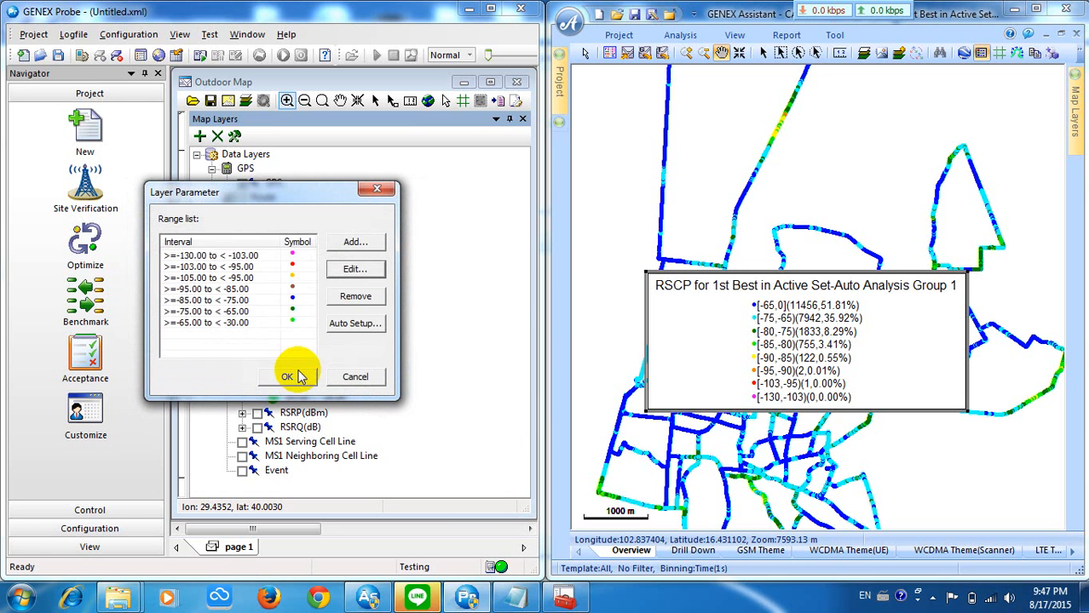
Edit the third range in the list so that it starts at -95 and ends at -90
{"action": "left_click", "coordinate": [223, 267]}
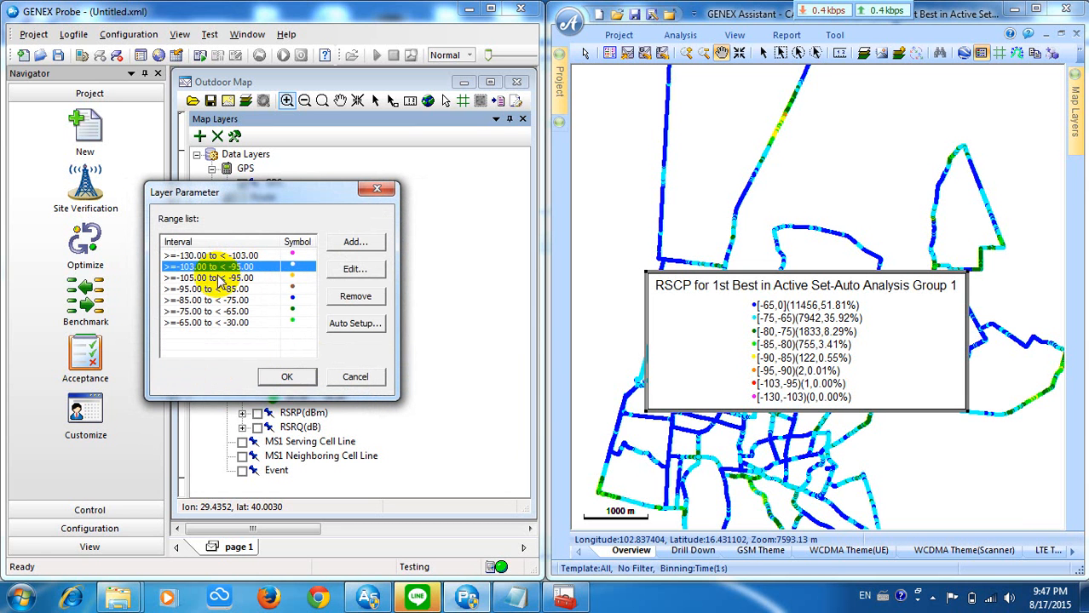
{"action": "left_click", "coordinate": [220, 279]}
{"action": "double_click", "coordinate": [218, 280]}
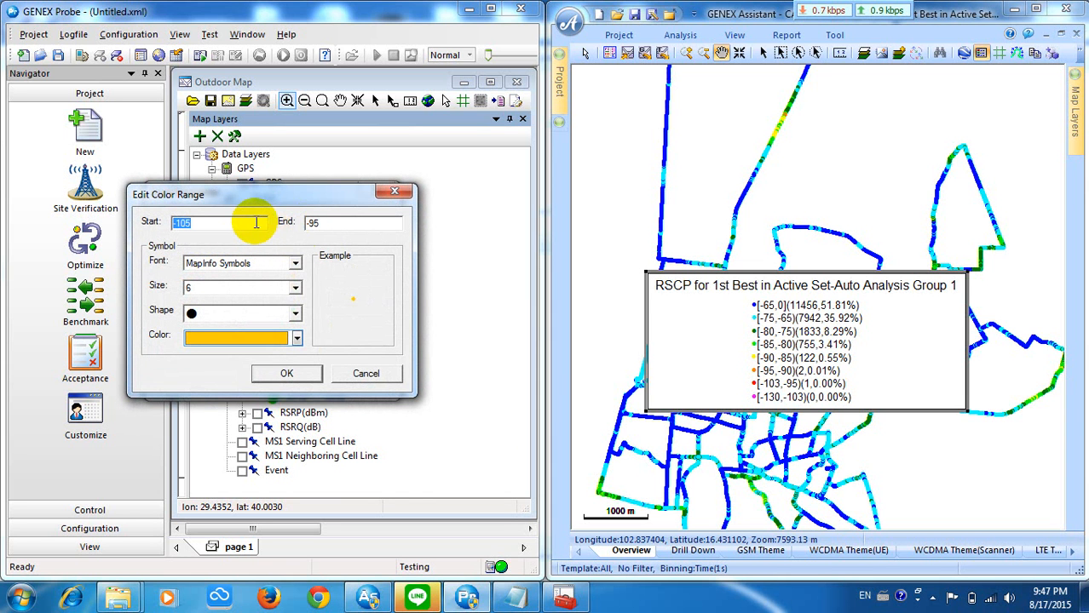
{"action": "type", "text": "-95"}
{"action": "left_click", "coordinate": [356, 226]}
{"action": "left_click_drag", "start_coordinate": [356, 226], "coordinate": [305, 228]}
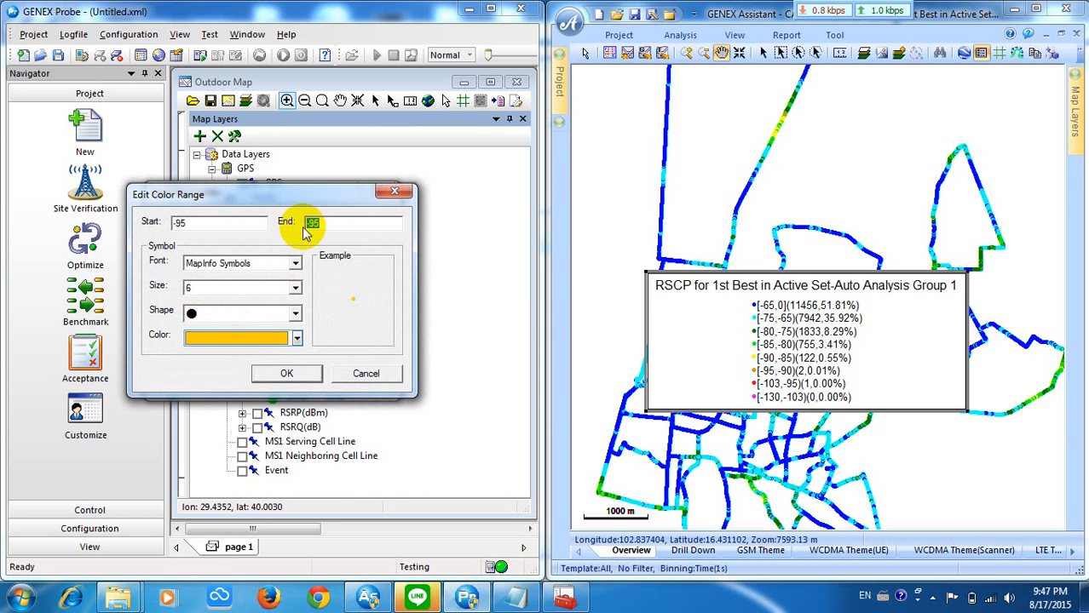
{"action": "type", "text": "-90"}
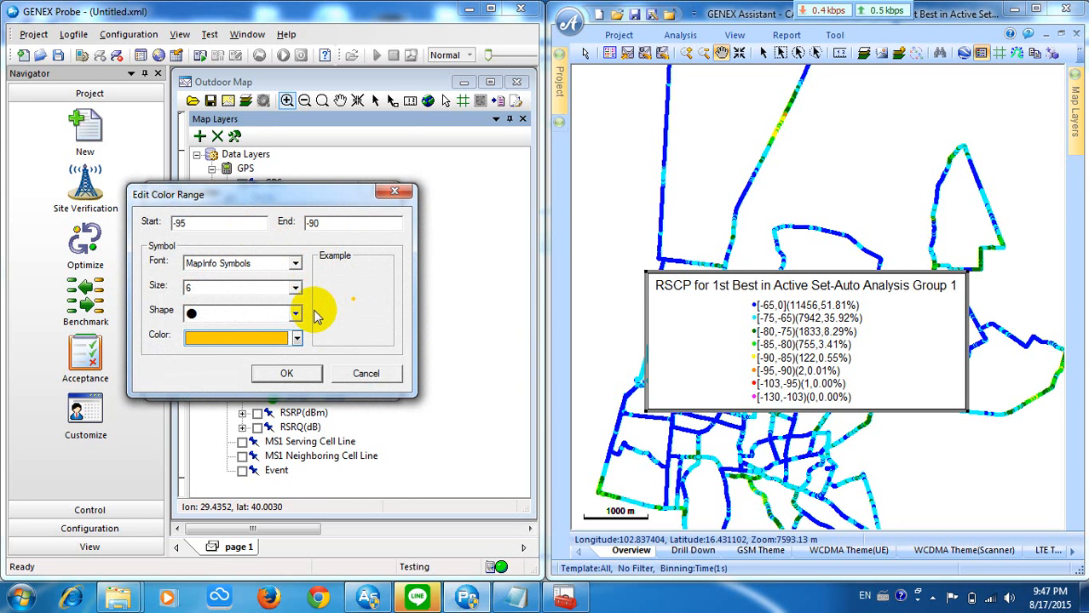
Give the third range a dark orange symbol colour from the extended colour palette and accept the range
{"action": "left_click", "coordinate": [249, 340]}
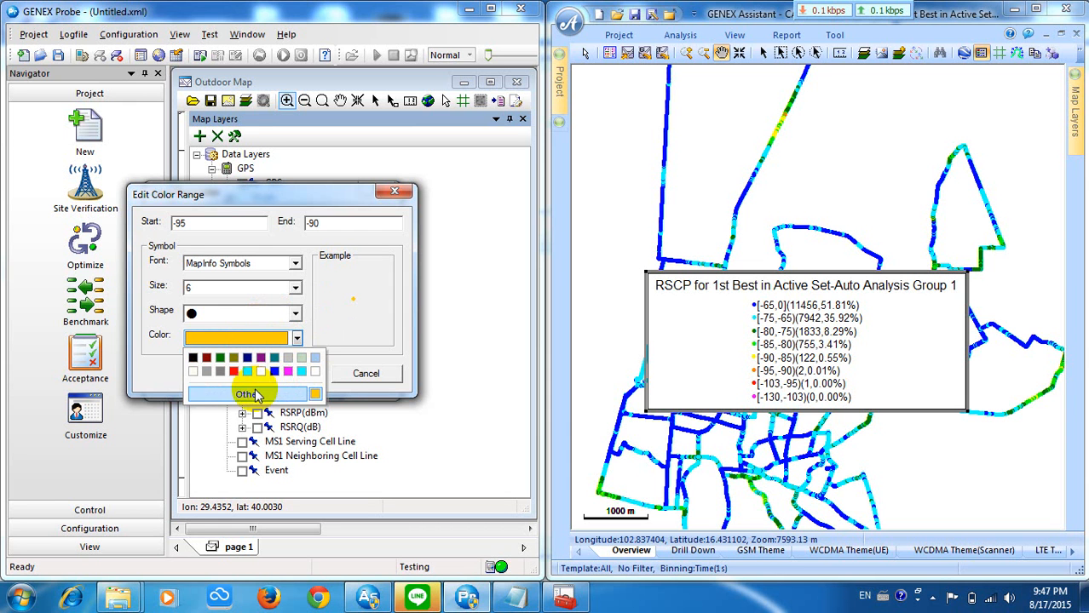
{"action": "left_click", "coordinate": [256, 394]}
{"action": "left_click", "coordinate": [260, 320]}
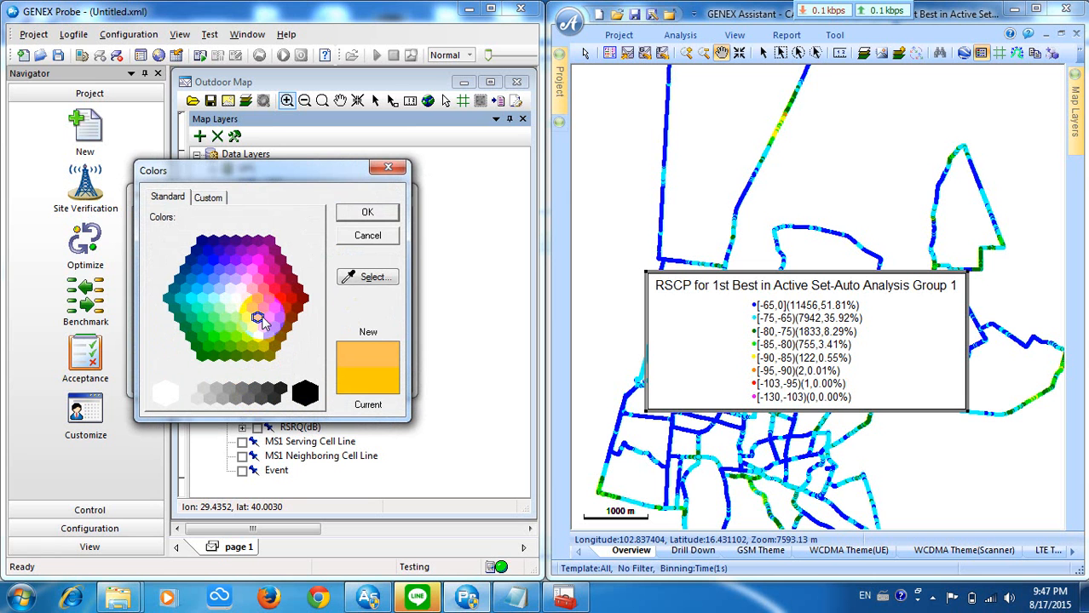
{"action": "left_click", "coordinate": [267, 317]}
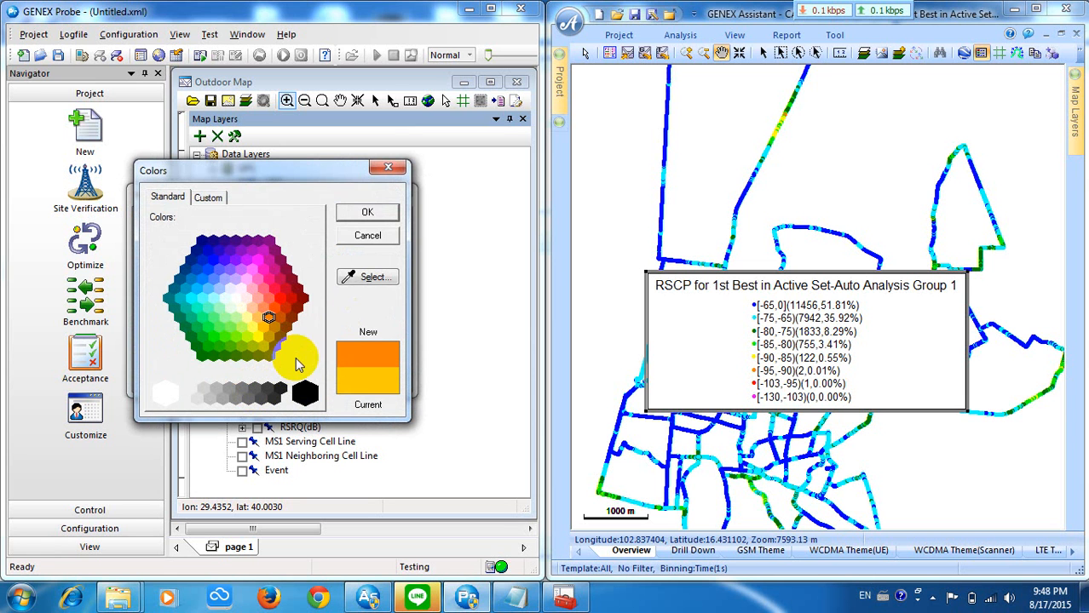
{"action": "left_click", "coordinate": [376, 214]}
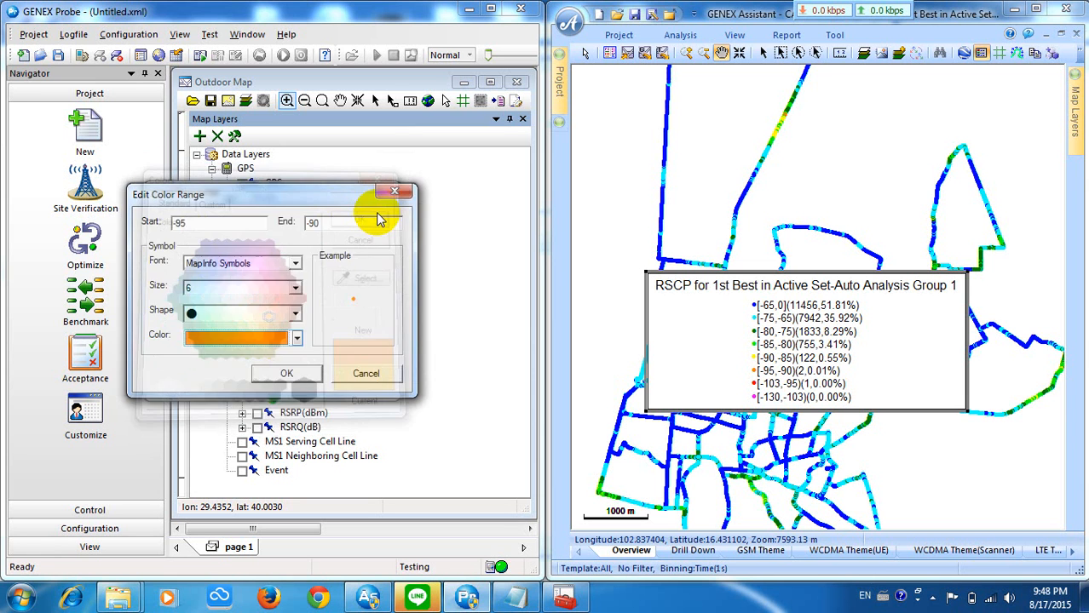
{"action": "left_click", "coordinate": [288, 376]}
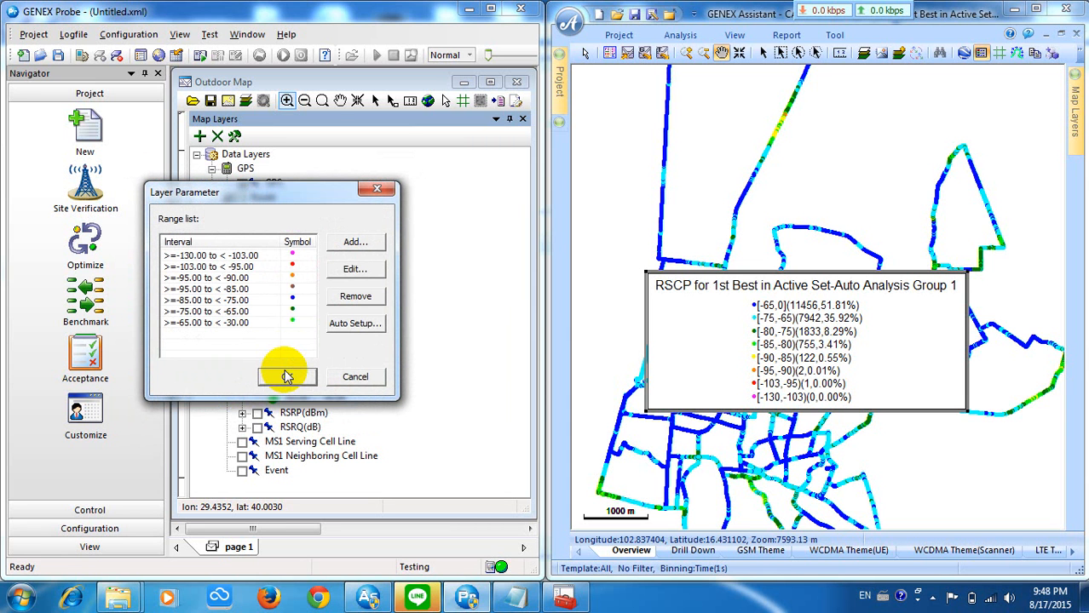
Edit the fourth range in the list so that it starts at -90, leaving its end at -85
{"action": "left_click", "coordinate": [285, 281]}
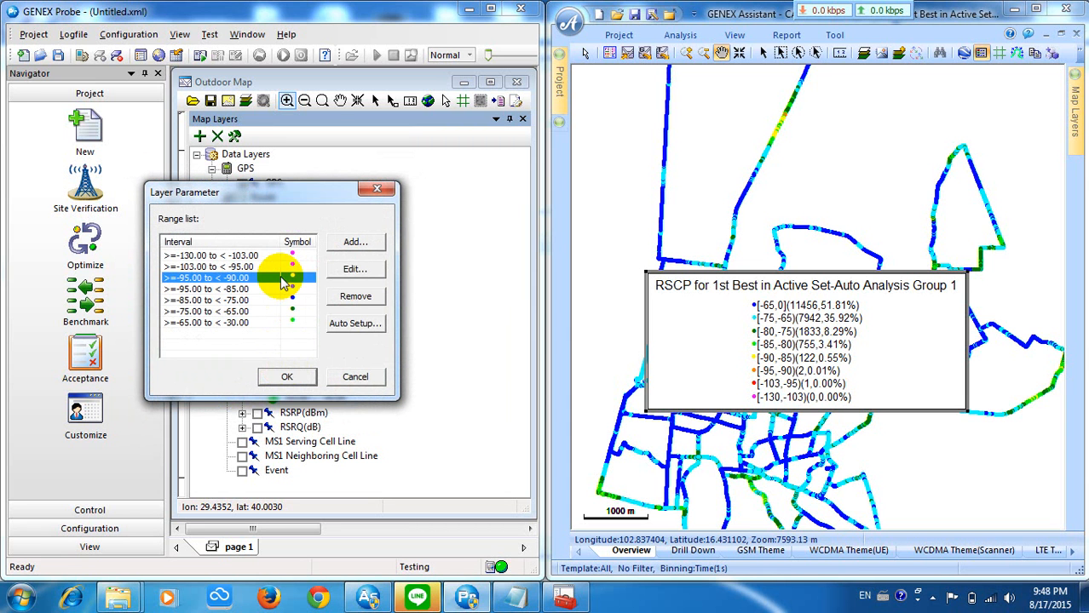
{"action": "left_click", "coordinate": [218, 288]}
{"action": "left_click", "coordinate": [218, 279]}
{"action": "left_click", "coordinate": [213, 289]}
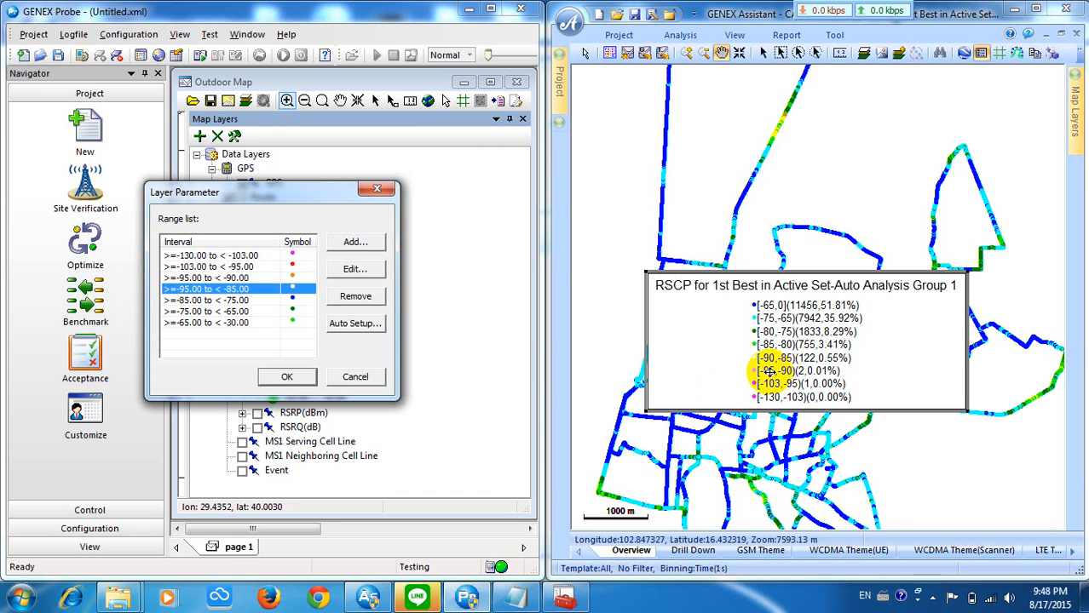
{"action": "double_click", "coordinate": [214, 289]}
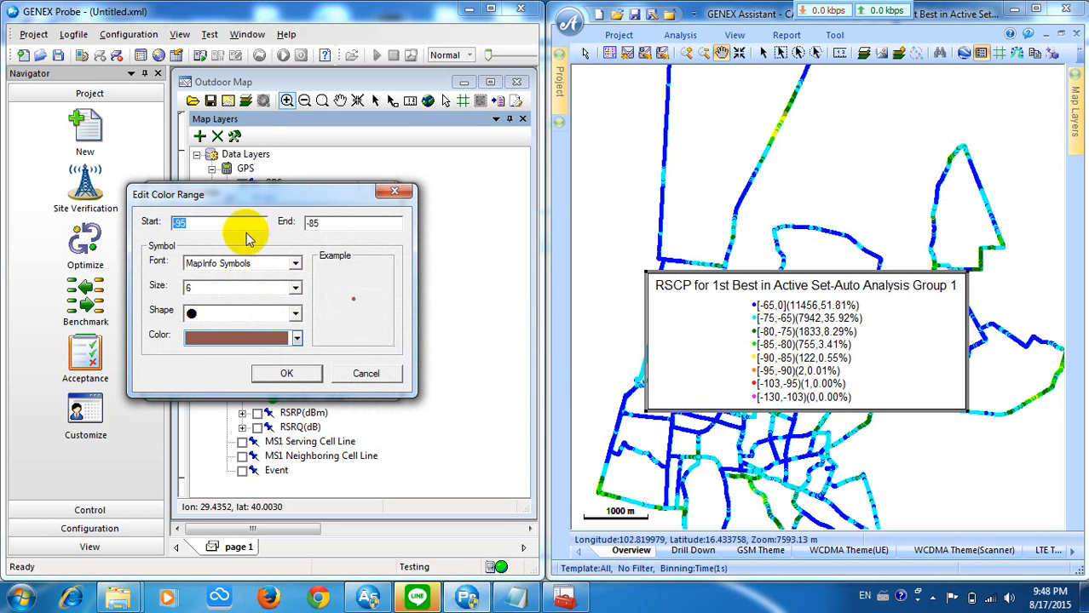
{"action": "type", "text": "-09"}
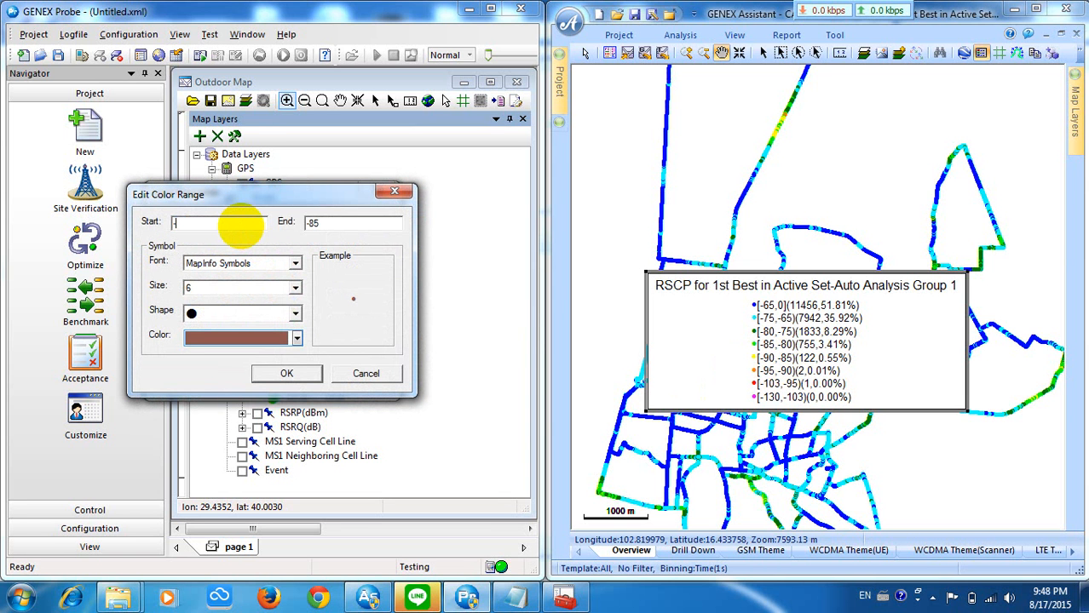
{"action": "key", "text": "BackSpace"}
{"action": "key", "text": "BackSpace"}
{"action": "type", "text": "90"}
{"action": "left_click", "coordinate": [354, 225]}
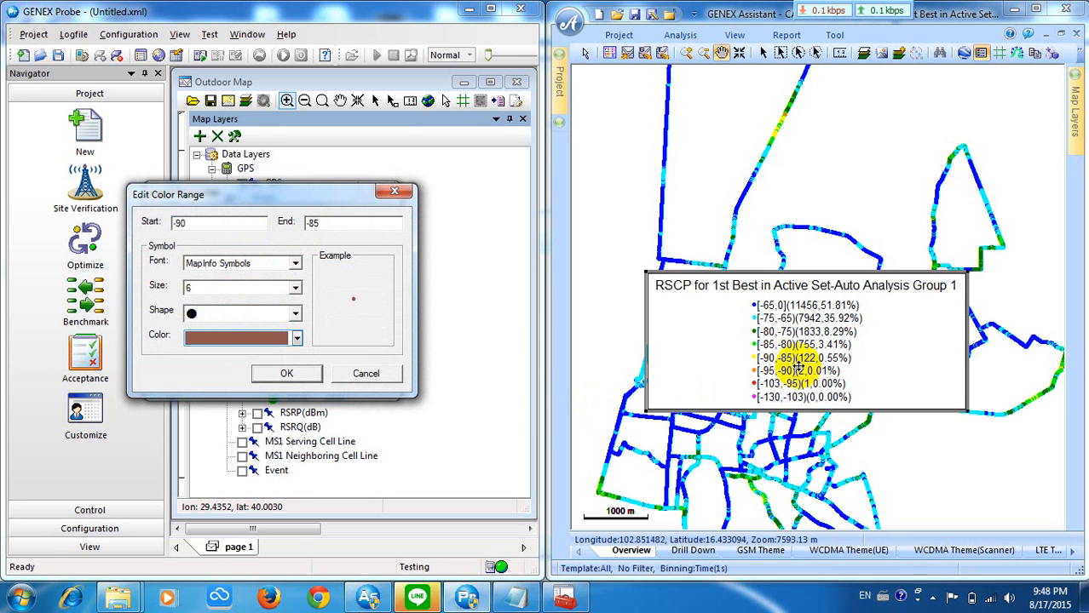
Change the fourth range's symbol colour to yellow and accept the edited range
{"action": "left_click", "coordinate": [250, 338]}
{"action": "left_click", "coordinate": [257, 371]}
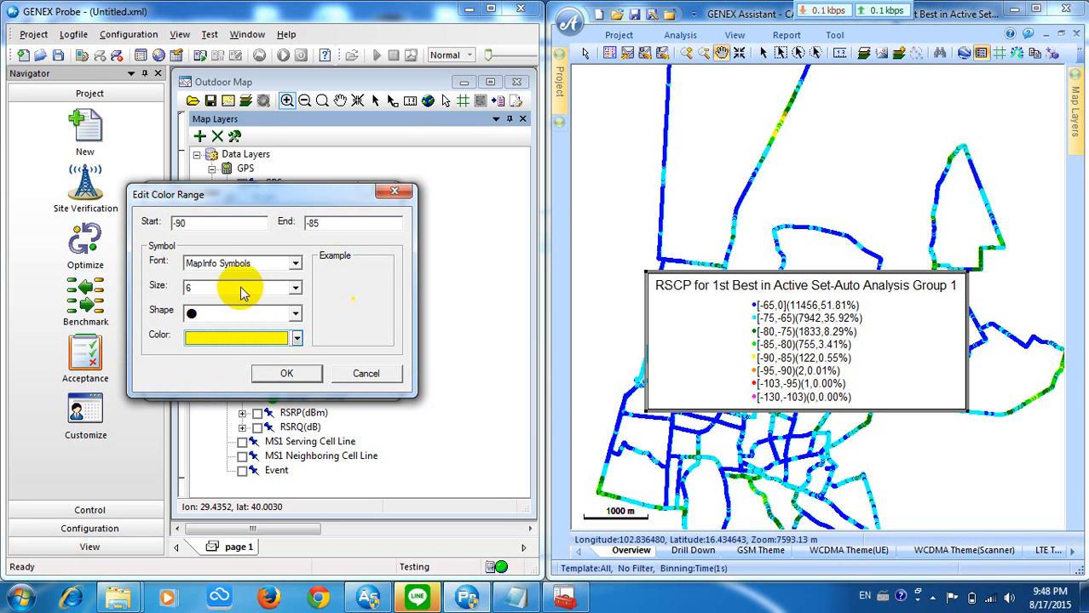
{"action": "left_click", "coordinate": [290, 373]}
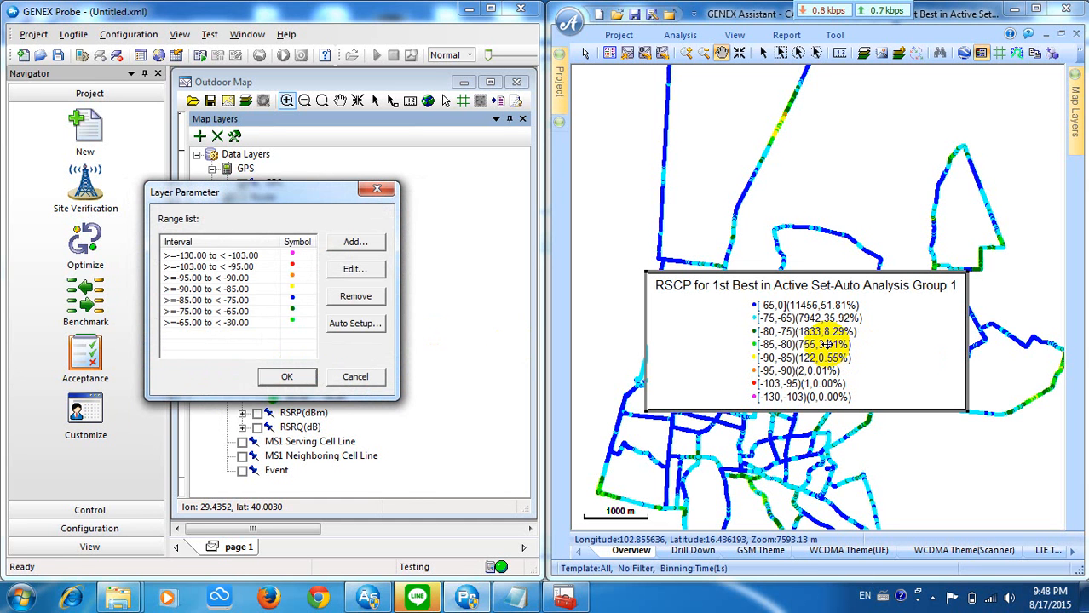
Edit the fifth range in the list so that it ends at -80, keeping its start at -85
{"action": "left_click", "coordinate": [212, 290]}
{"action": "left_click", "coordinate": [215, 300]}
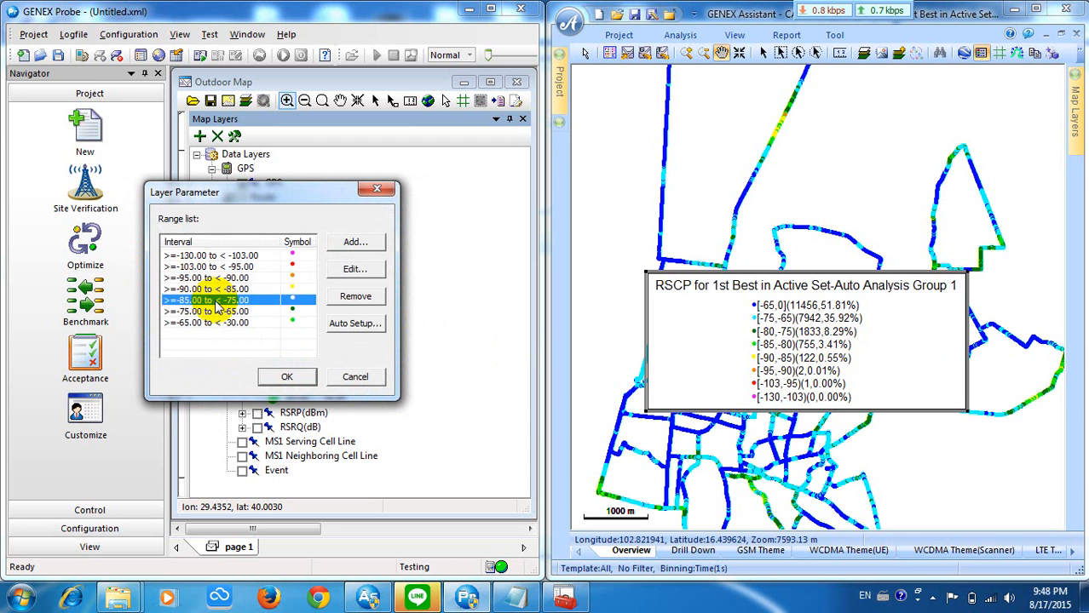
{"action": "double_click", "coordinate": [218, 304]}
{"action": "left_click", "coordinate": [341, 226]}
{"action": "key", "text": "BackSpace"}
{"action": "key", "text": "BackSpace"}
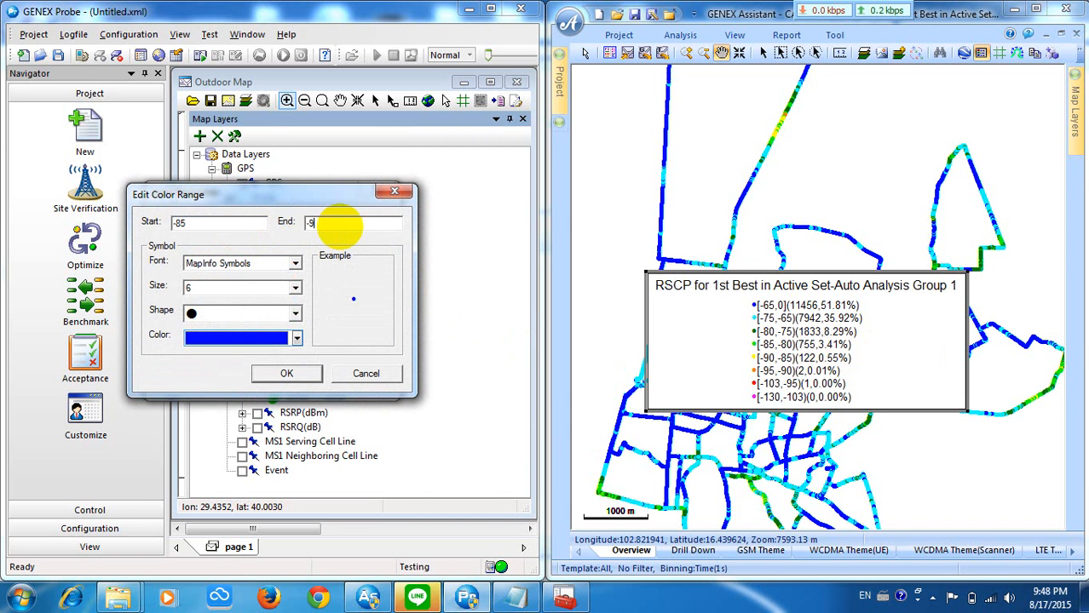
{"action": "type", "text": "80"}
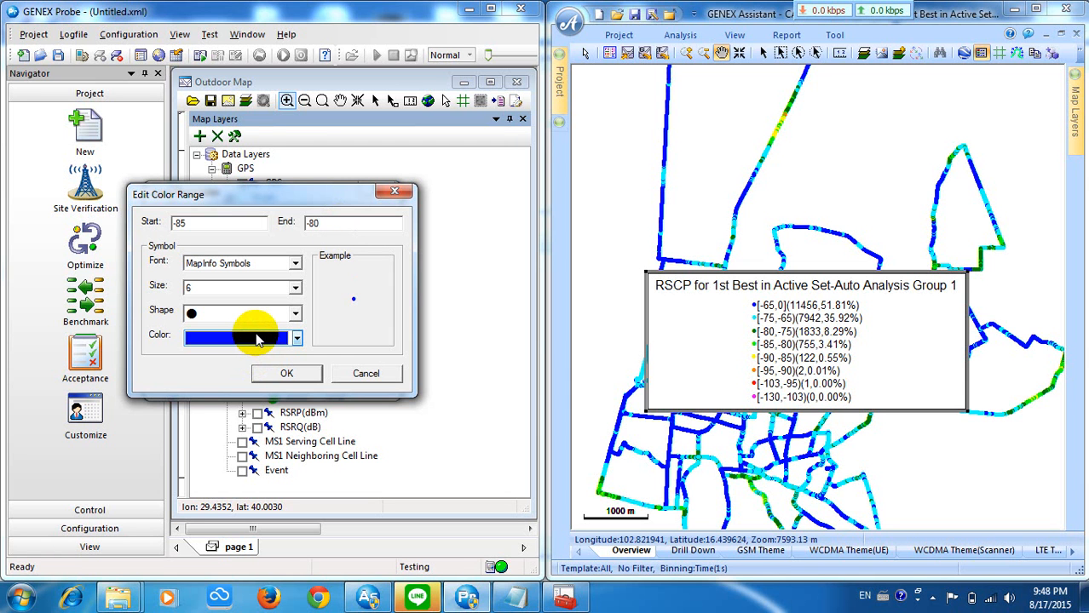
Change the fifth range's symbol colour to bright green and accept the edited range
{"action": "left_click", "coordinate": [259, 339]}
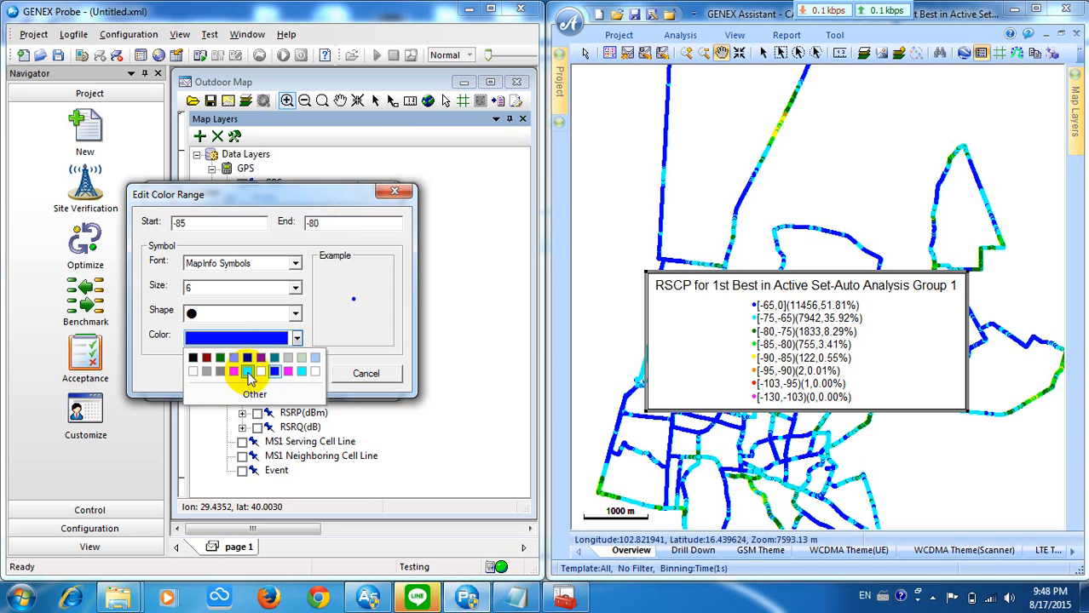
{"action": "left_click", "coordinate": [248, 371]}
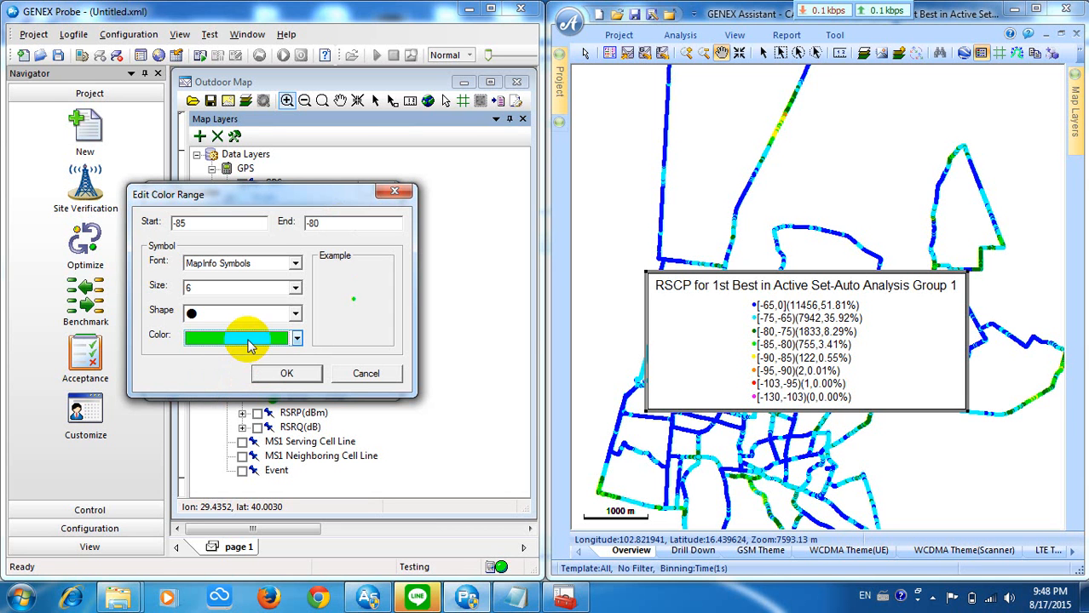
{"action": "left_click", "coordinate": [287, 375]}
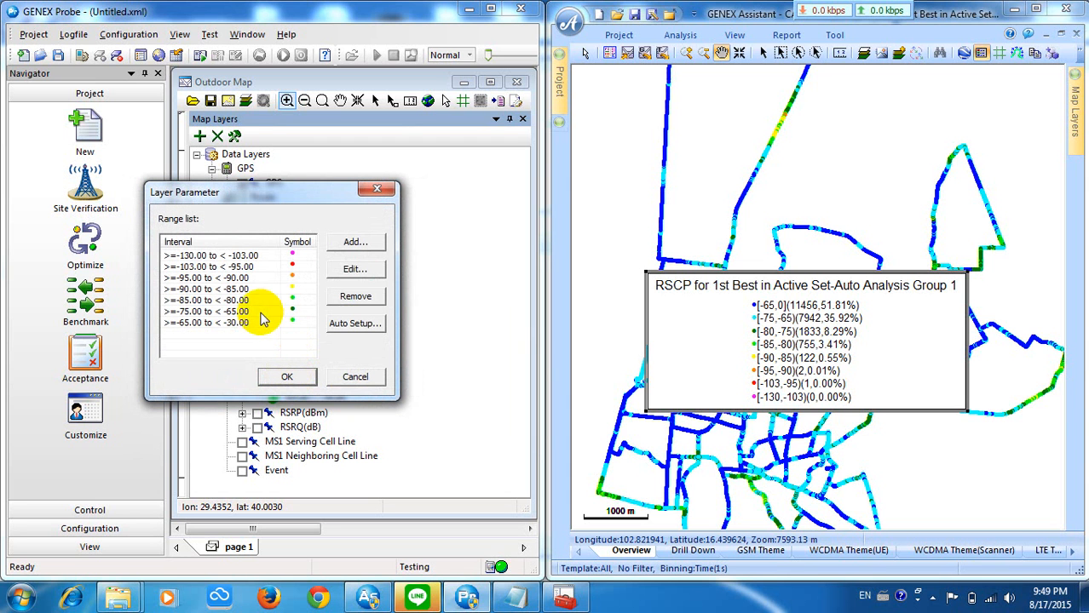
Edit the sixth range in the list so that it starts at -80 and ends at -75
{"action": "left_click", "coordinate": [218, 314]}
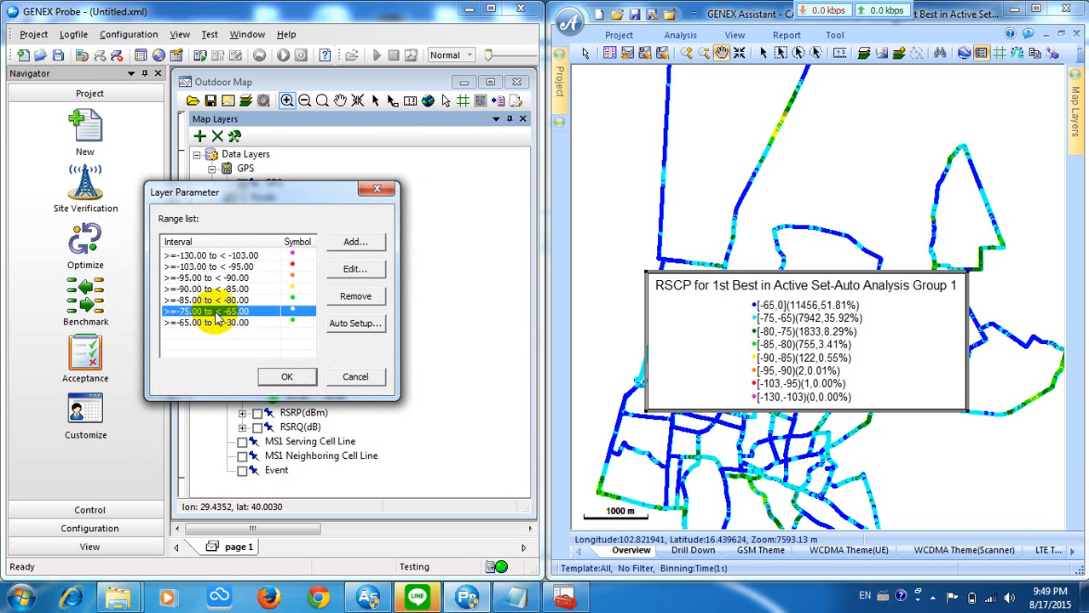
{"action": "left_click", "coordinate": [219, 298]}
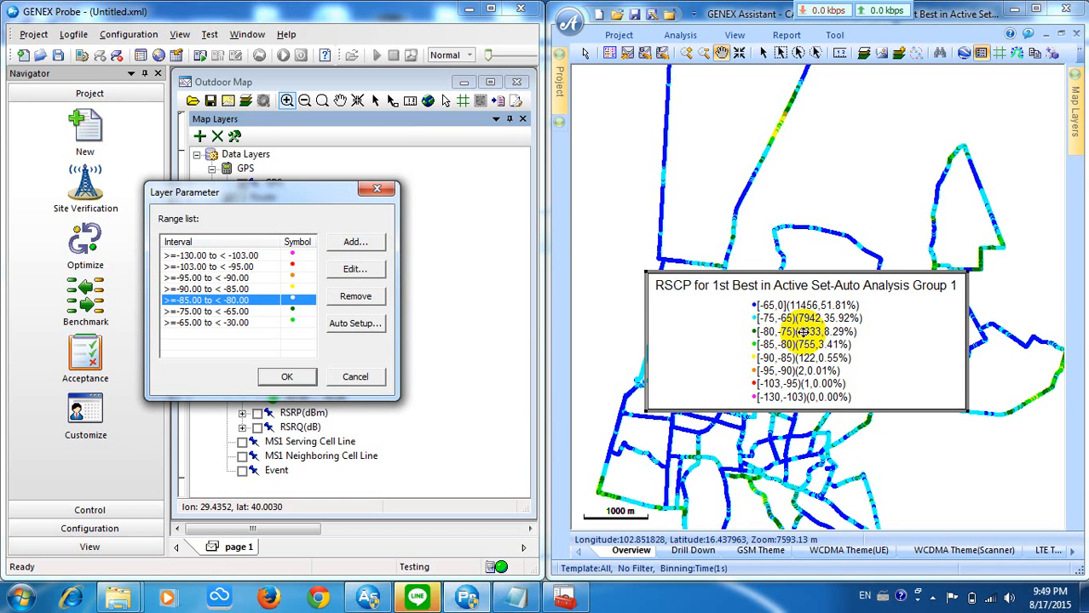
{"action": "double_click", "coordinate": [194, 311]}
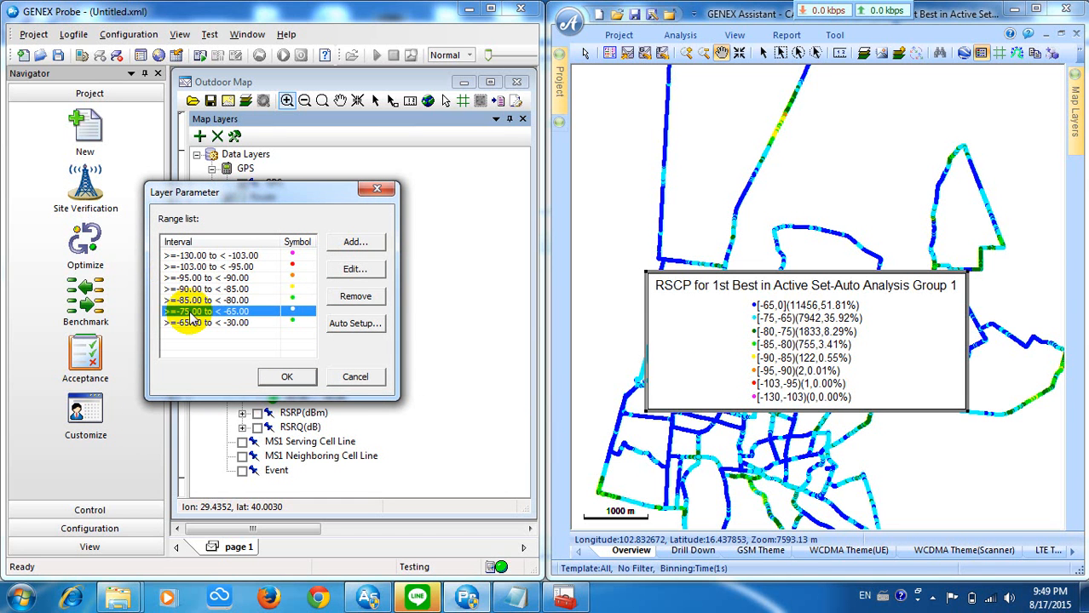
{"action": "left_click", "coordinate": [247, 221]}
{"action": "key", "text": "BackSpace"}
{"action": "key", "text": "BackSpace"}
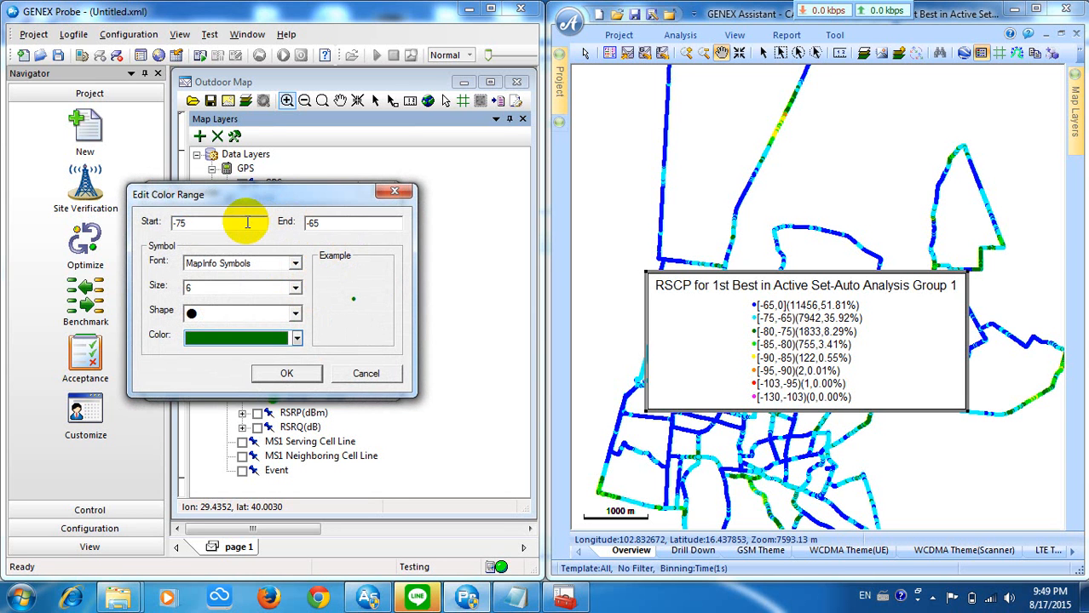
{"action": "type", "text": "80"}
{"action": "key", "text": "Tab"}
{"action": "type", "text": "-75"}
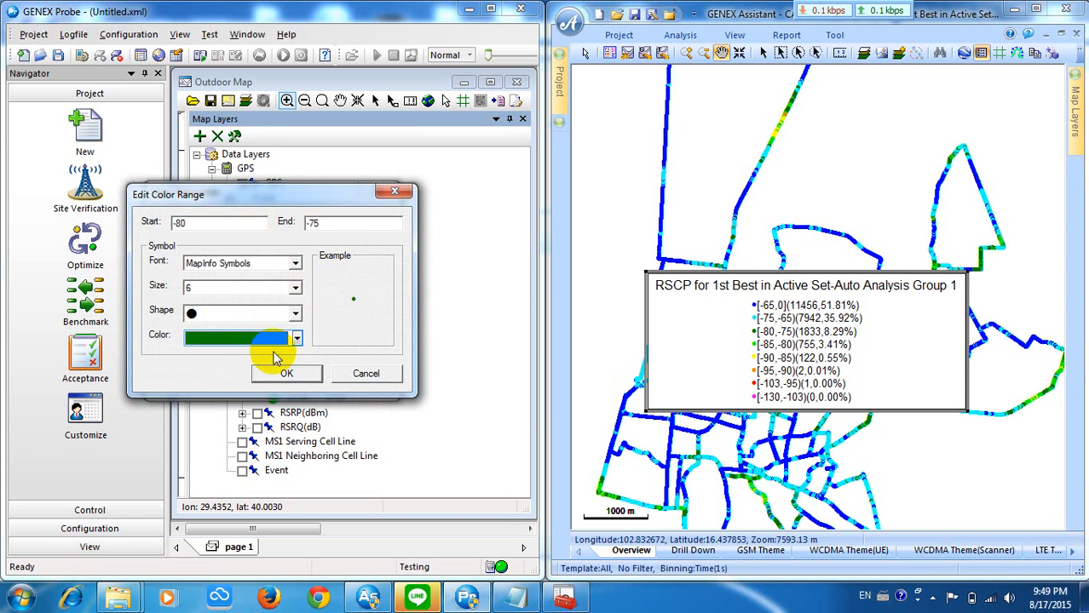
Choose dark green as the sixth range's symbol colour and accept the edited range
{"action": "left_click", "coordinate": [264, 345]}
{"action": "left_click", "coordinate": [220, 364]}
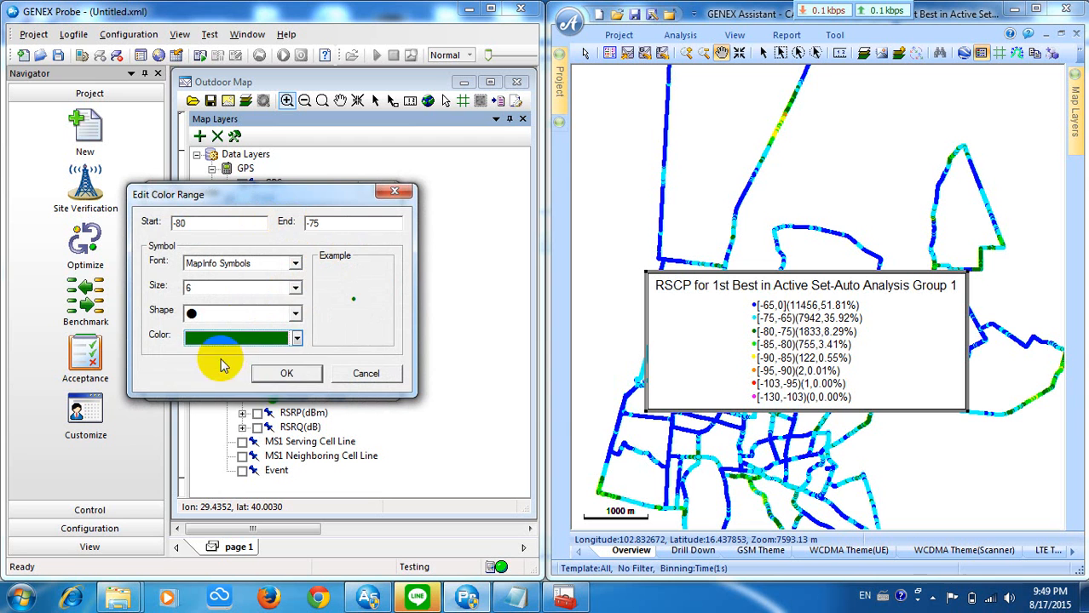
{"action": "left_click", "coordinate": [285, 372]}
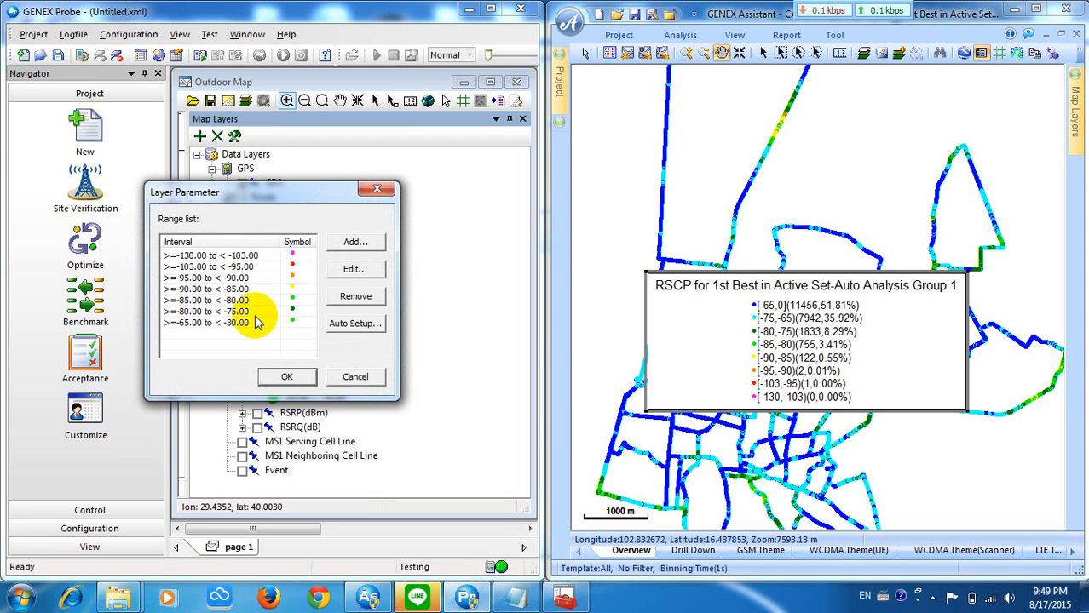
Open the seventh range in the list for editing and change its symbol colour to cyan
{"action": "left_click", "coordinate": [223, 323]}
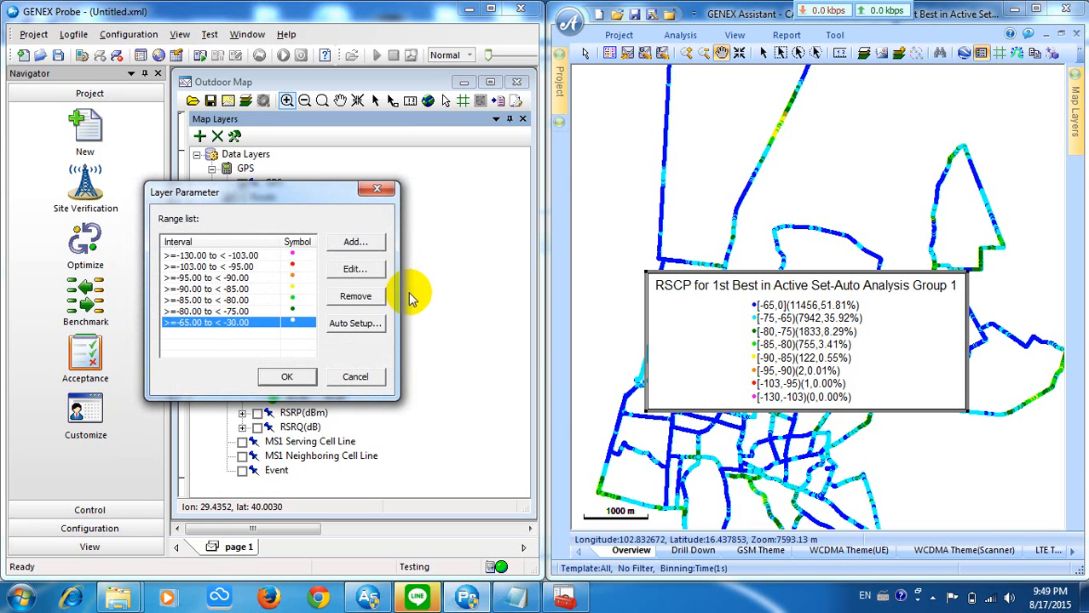
{"action": "left_click", "coordinate": [378, 274]}
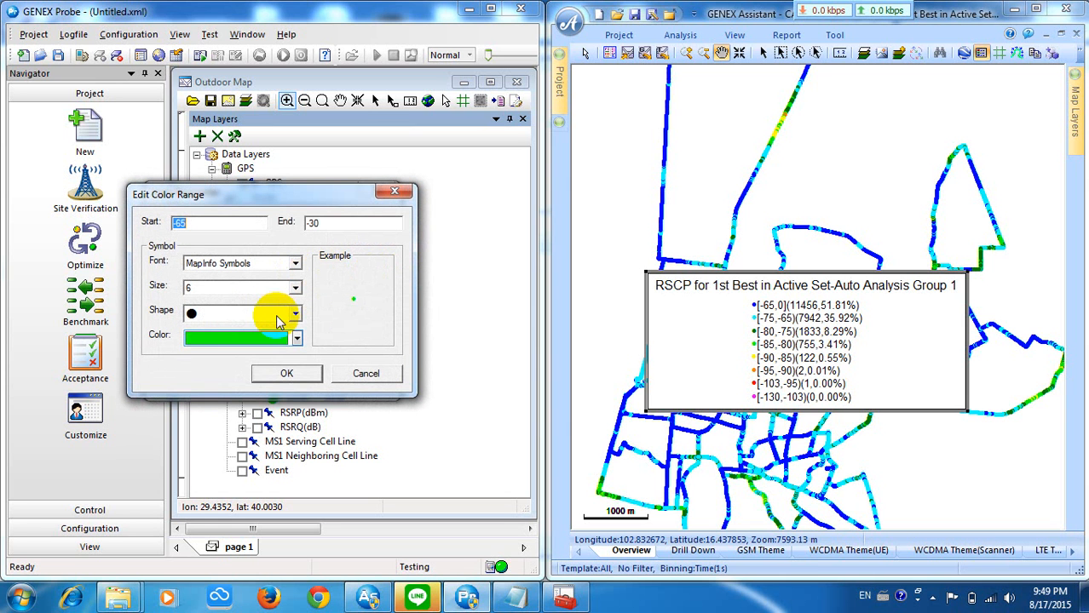
{"action": "left_click", "coordinate": [257, 341]}
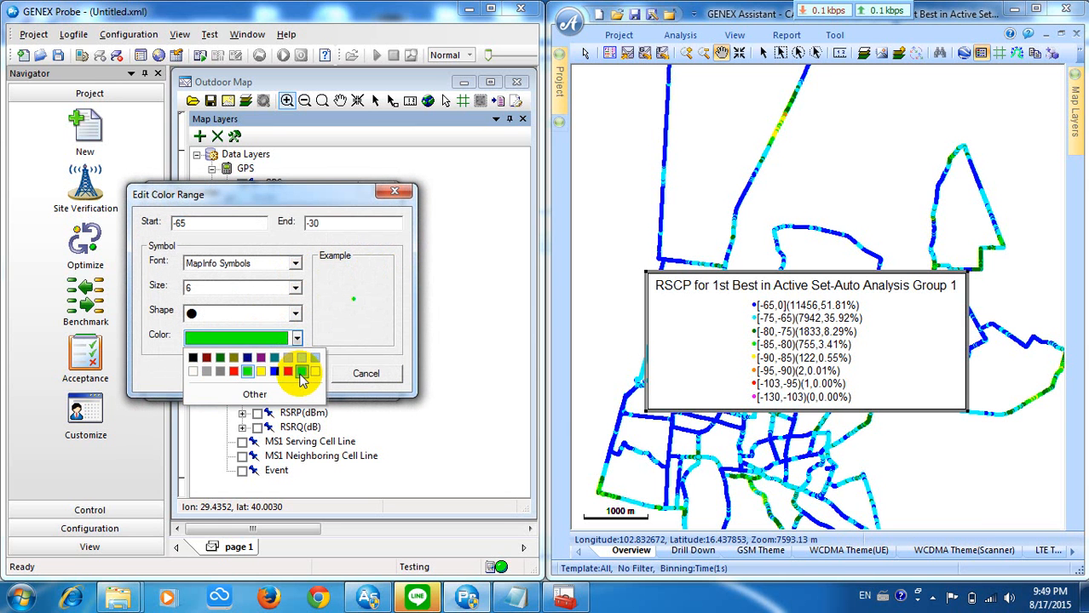
{"action": "left_click", "coordinate": [298, 359]}
Set the seventh range to start at -75 and end at -65, and accept it
{"action": "left_click", "coordinate": [260, 227]}
{"action": "key", "text": "BackSpace"}
{"action": "key", "text": "BackSpace"}
{"action": "type", "text": "75"}
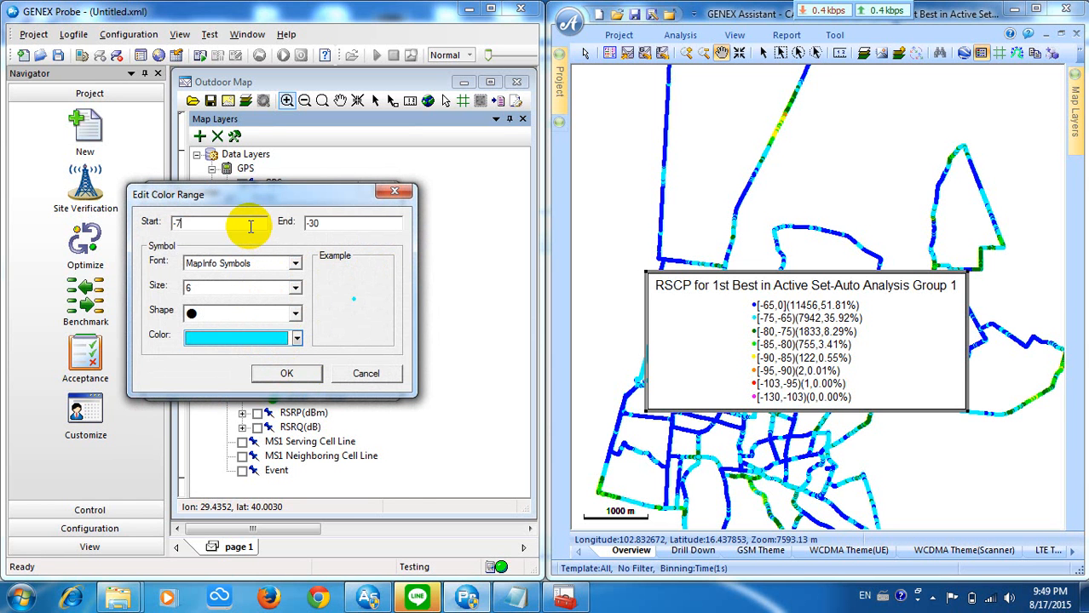
{"action": "left_click", "coordinate": [370, 222]}
{"action": "key", "text": "BackSpace"}
{"action": "key", "text": "BackSpace"}
{"action": "key", "text": "BackSpace"}
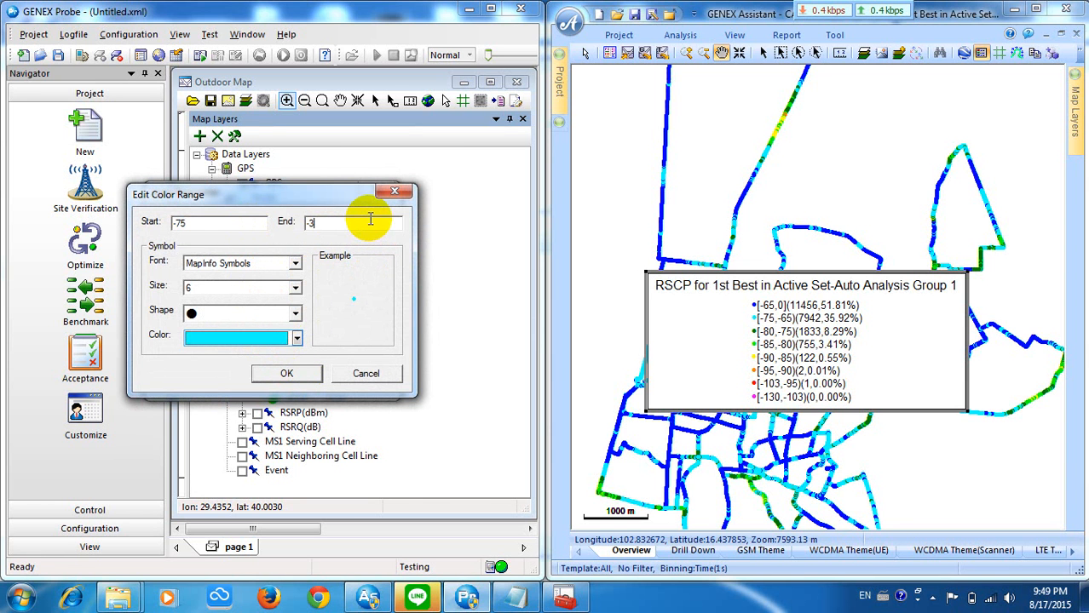
{"action": "type", "text": "-65"}
{"action": "left_click", "coordinate": [301, 374]}
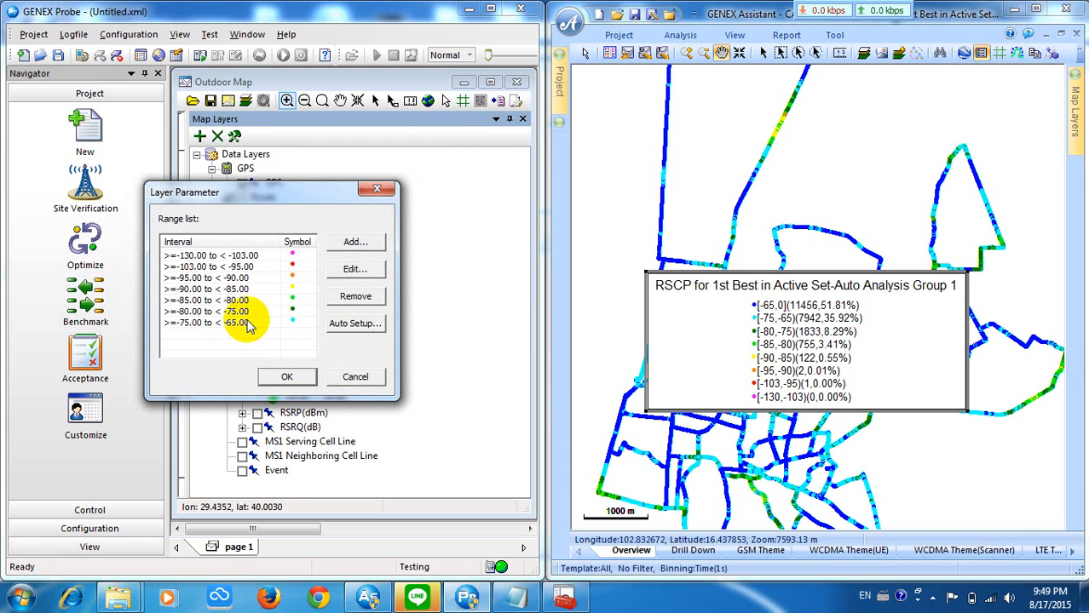
Add a new colour range to the list with its start set to -65
{"action": "left_click", "coordinate": [247, 324]}
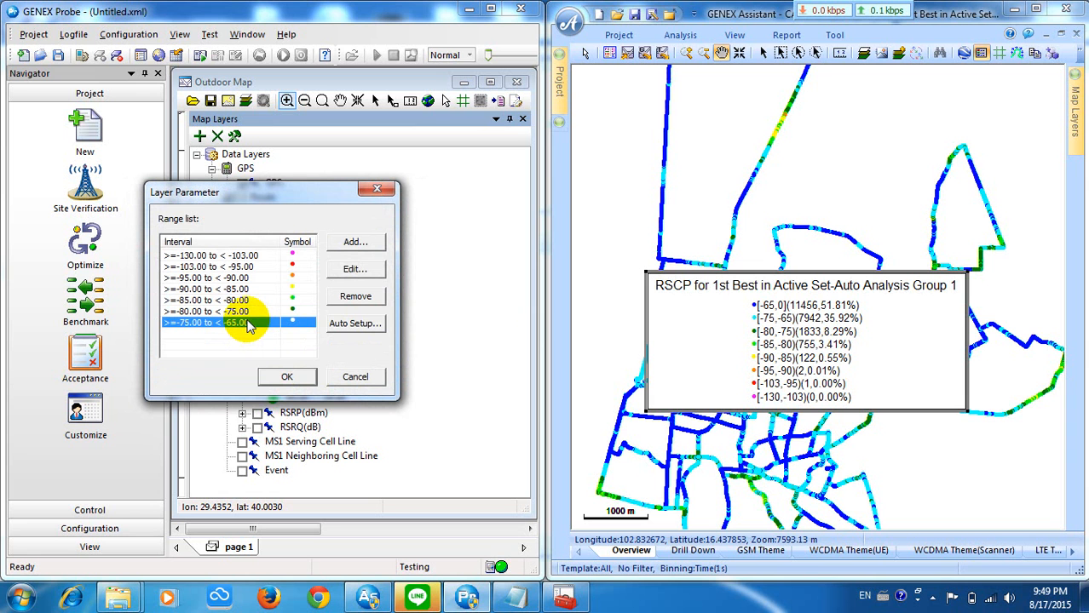
{"action": "left_click", "coordinate": [353, 243]}
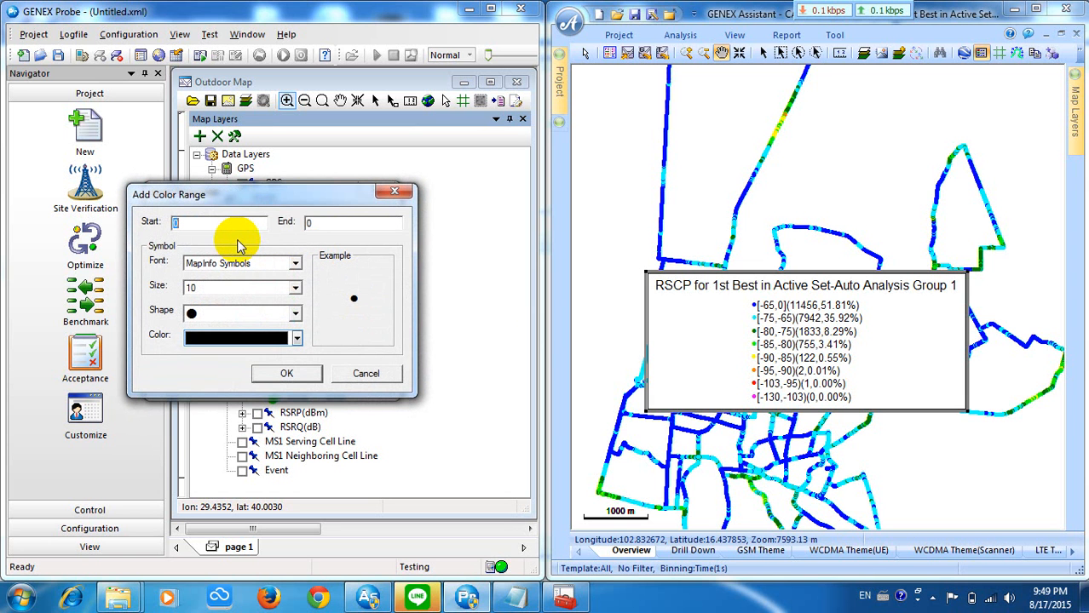
{"action": "type", "text": "-64"}
{"action": "key", "text": "BackSpace"}
{"action": "type", "text": "6"}
{"action": "key", "text": "BackSpace"}
{"action": "type", "text": "5"}
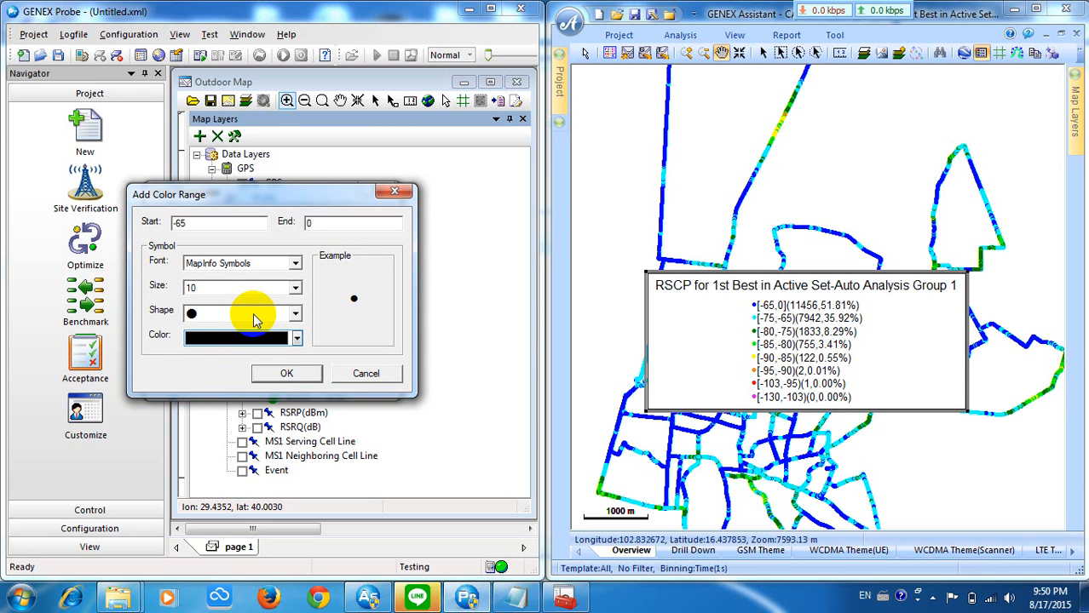
Give the new range a blue symbol of size 6 and try to accept it with an end of 0
{"action": "left_click", "coordinate": [253, 338]}
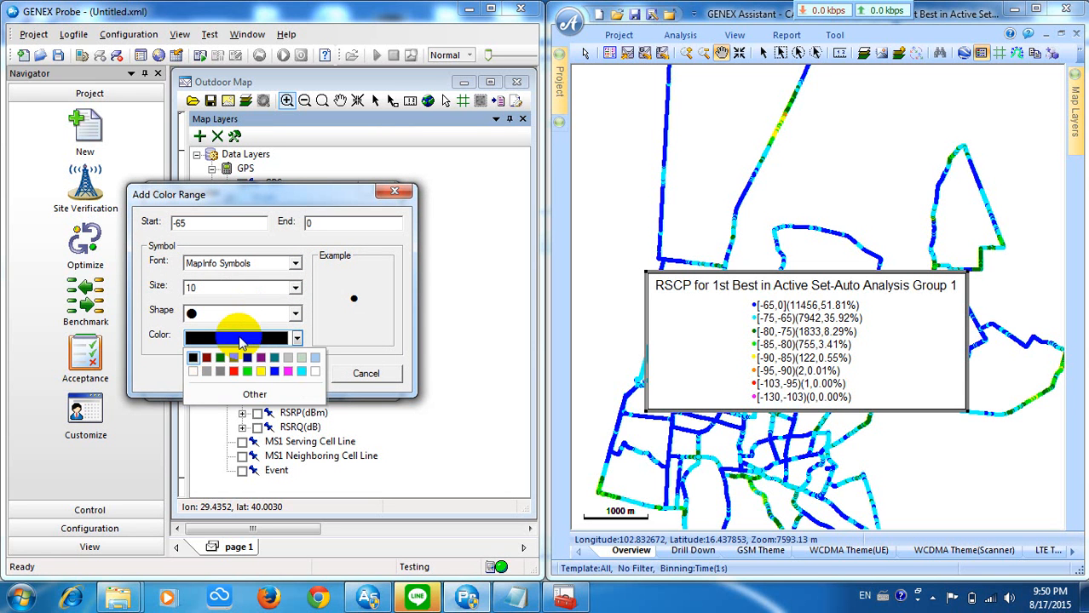
{"action": "left_click", "coordinate": [274, 372]}
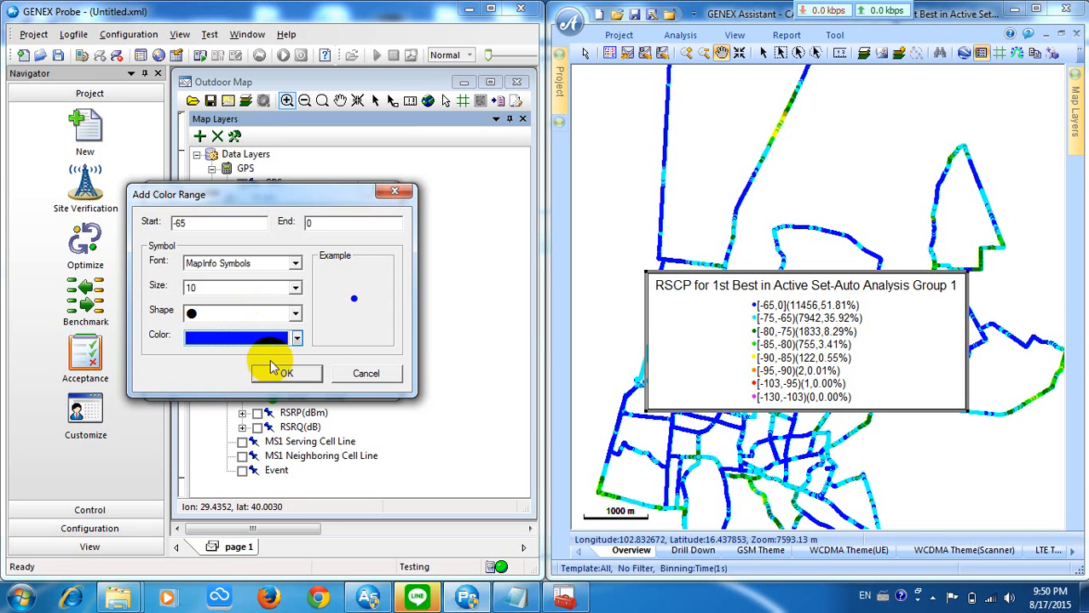
{"action": "left_click", "coordinate": [217, 290]}
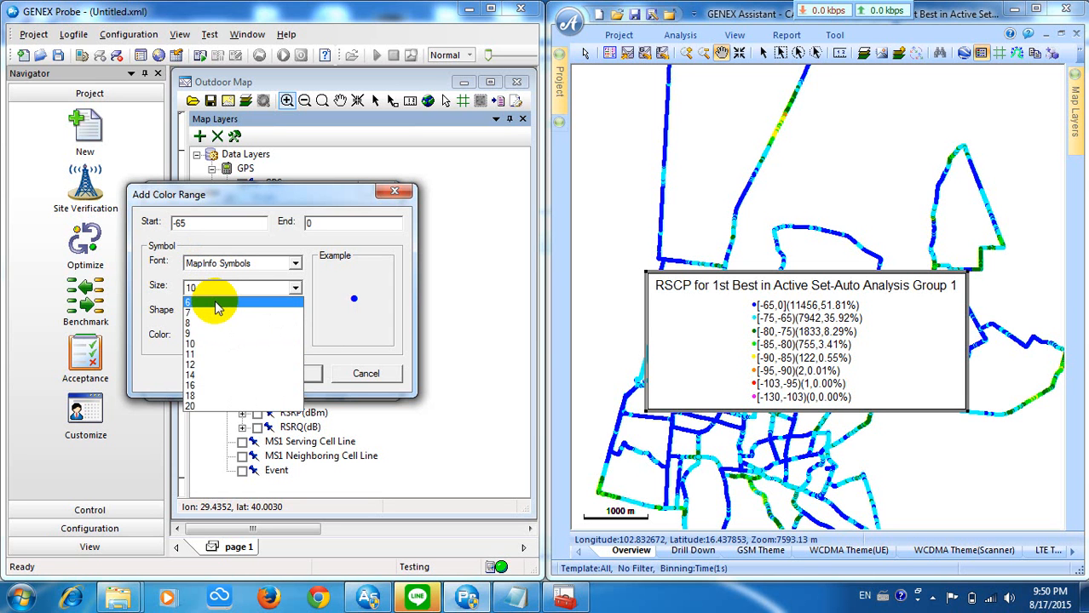
{"action": "left_click", "coordinate": [217, 305]}
{"action": "left_click", "coordinate": [290, 373]}
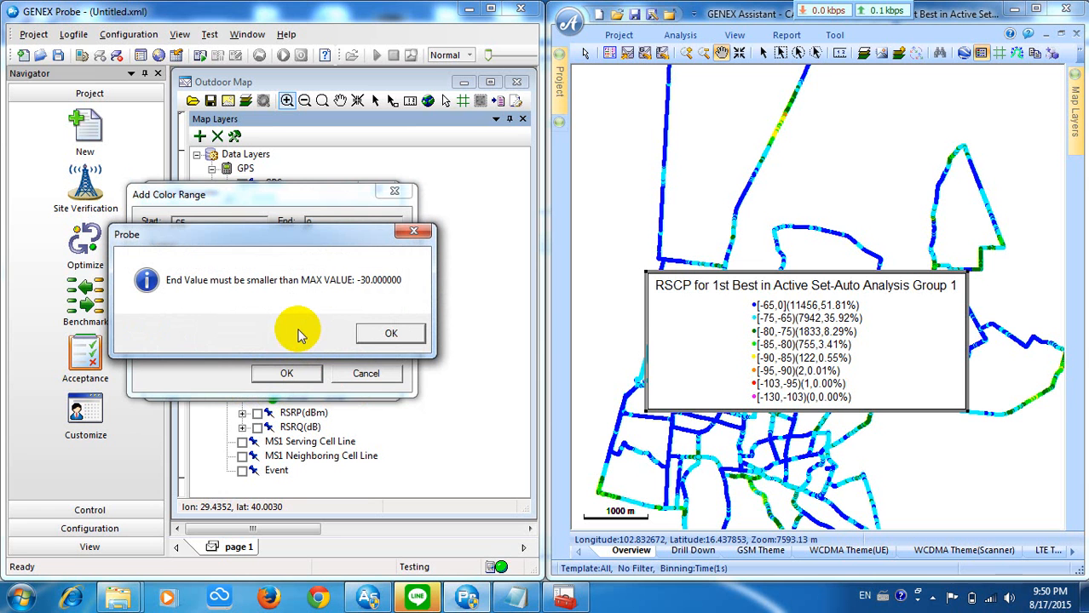
Set the new range's end to -30, accept it, and apply the complete range list to the layer
{"action": "left_click", "coordinate": [390, 333]}
{"action": "left_click", "coordinate": [359, 226]}
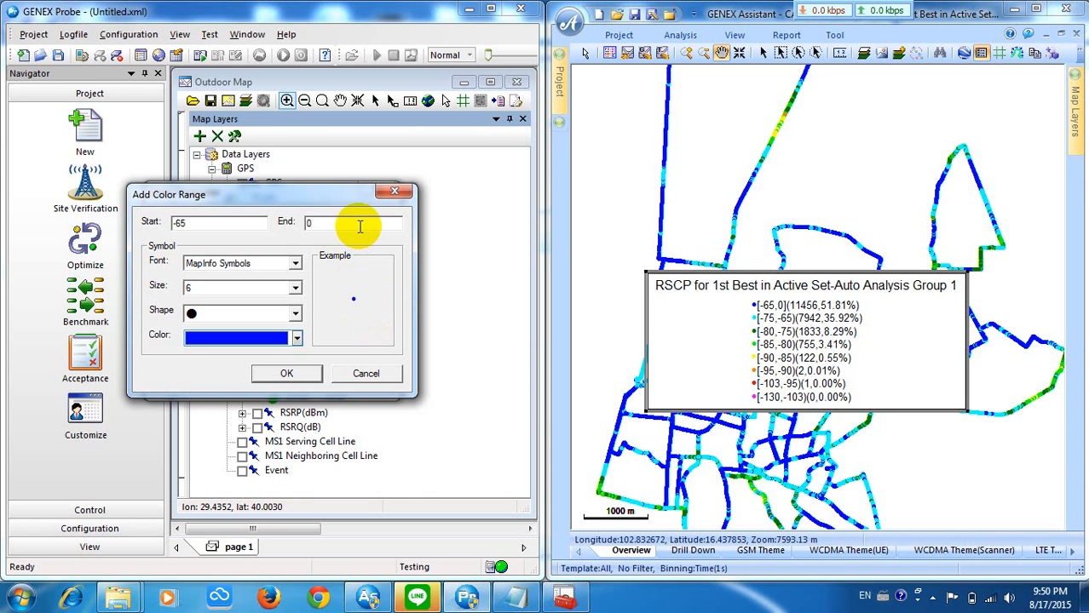
{"action": "key", "text": "BackSpace"}
{"action": "type", "text": "-30"}
{"action": "left_click", "coordinate": [287, 374]}
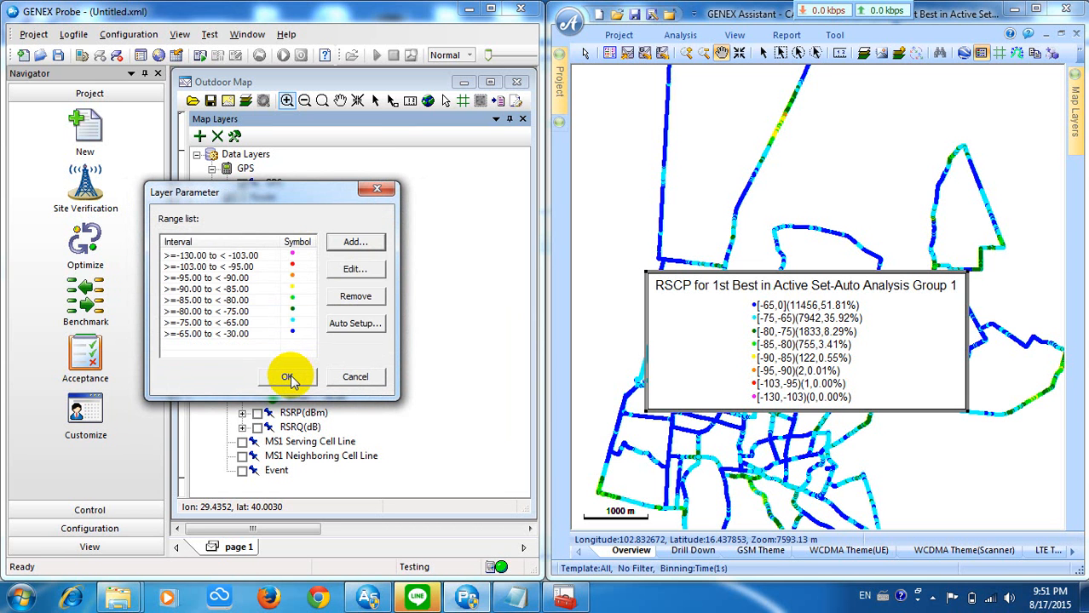
{"action": "left_click", "coordinate": [287, 378]}
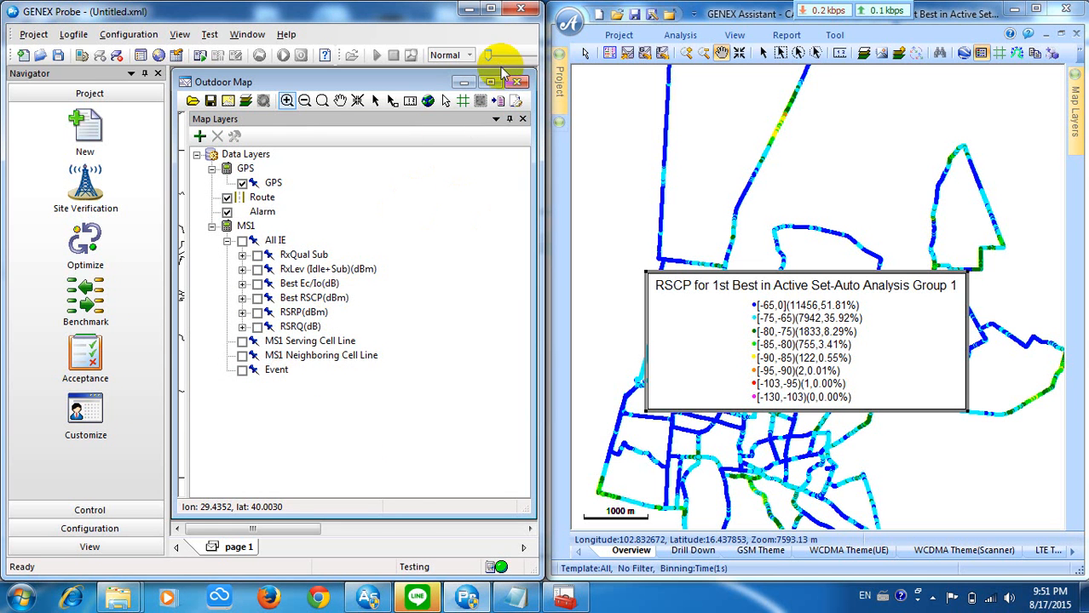
Maximise the GENEX Probe window and the Outdoor Map window inside it
{"action": "left_click", "coordinate": [490, 8]}
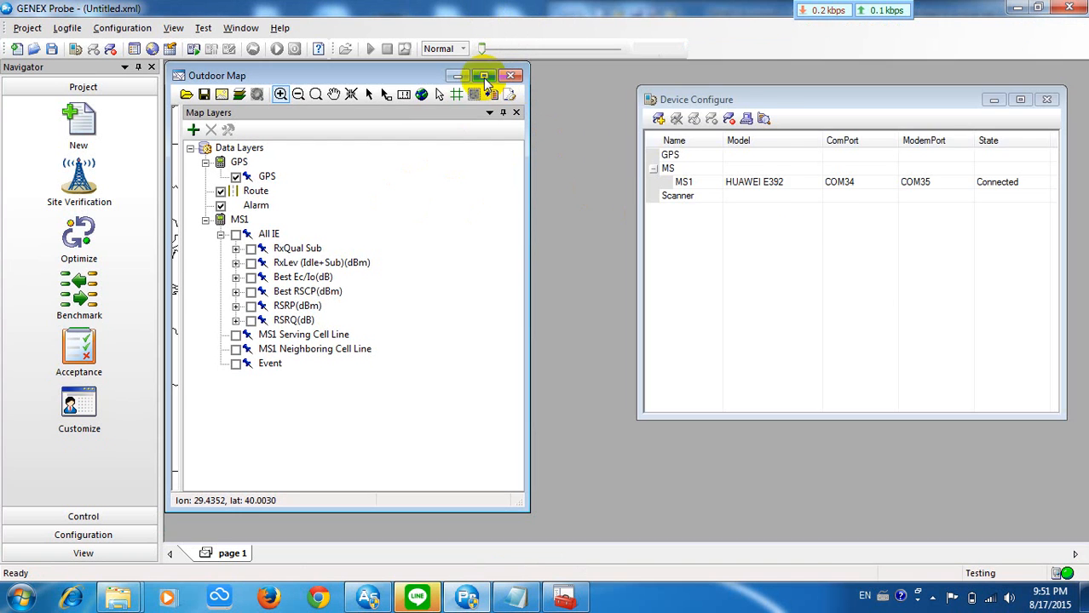
{"action": "left_click", "coordinate": [484, 77]}
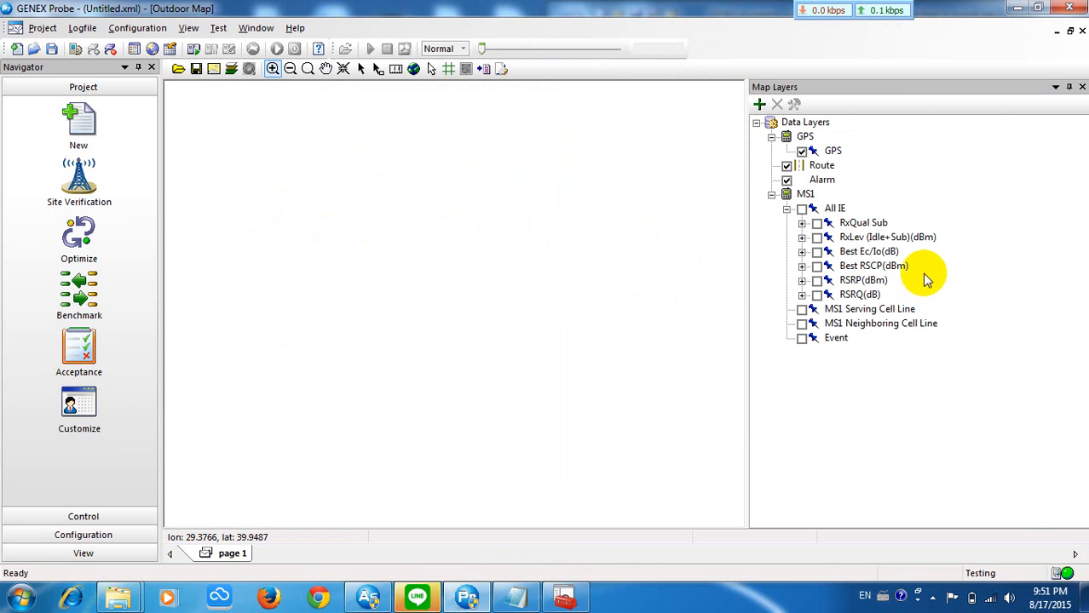
{"action": "left_click", "coordinate": [896, 237]}
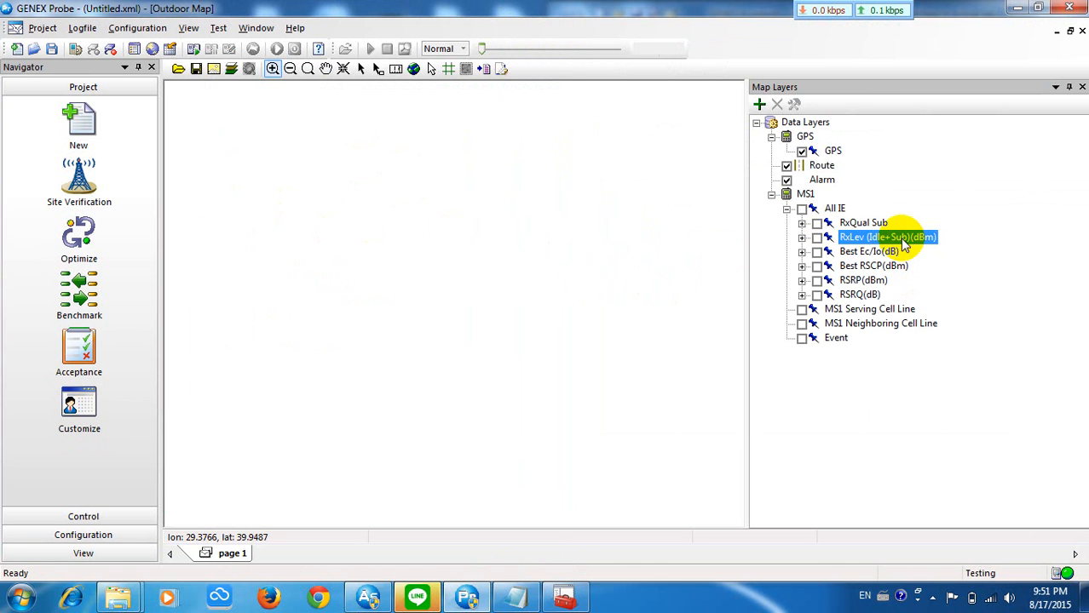
{"action": "left_click", "coordinate": [886, 224]}
{"action": "left_click", "coordinate": [893, 240]}
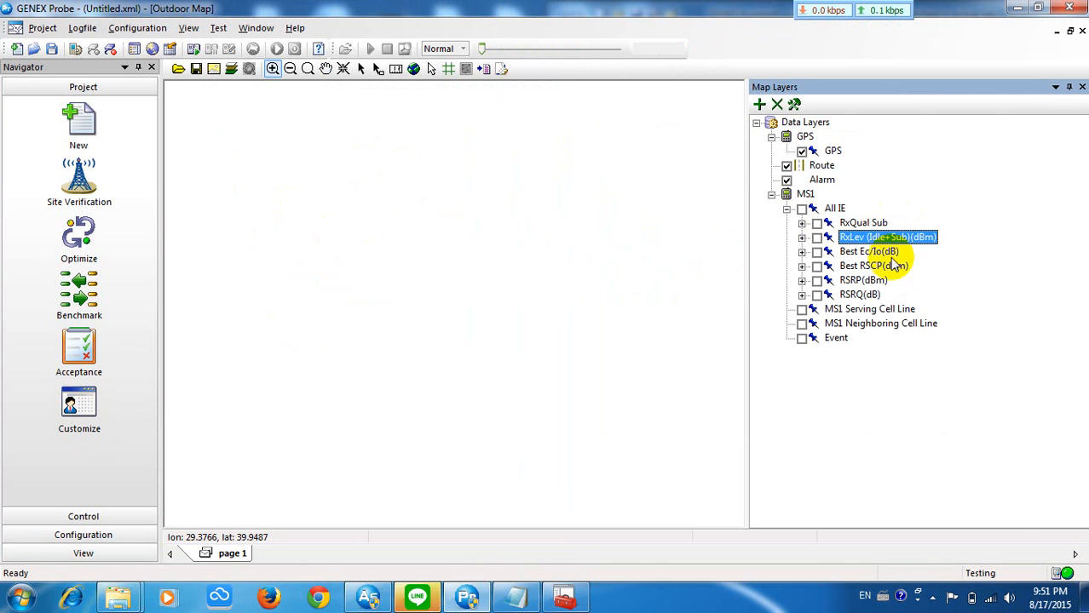
{"action": "left_click", "coordinate": [888, 281]}
{"action": "left_click", "coordinate": [881, 224]}
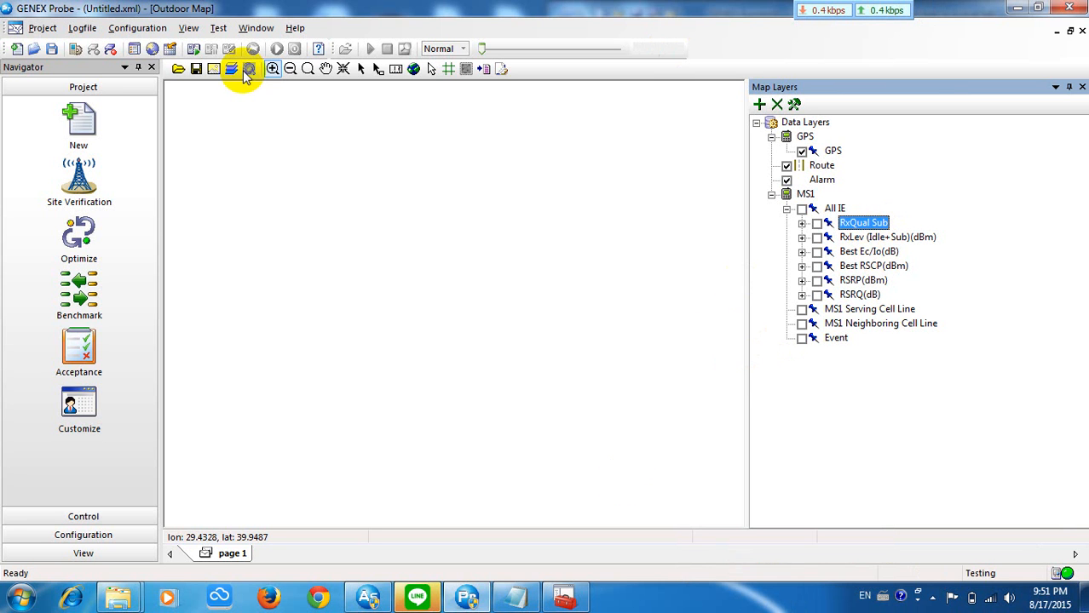
Switch to the Device Configure window and try auto-detecting the test terminals, declining to stop the running test
{"action": "left_click", "coordinate": [255, 29]}
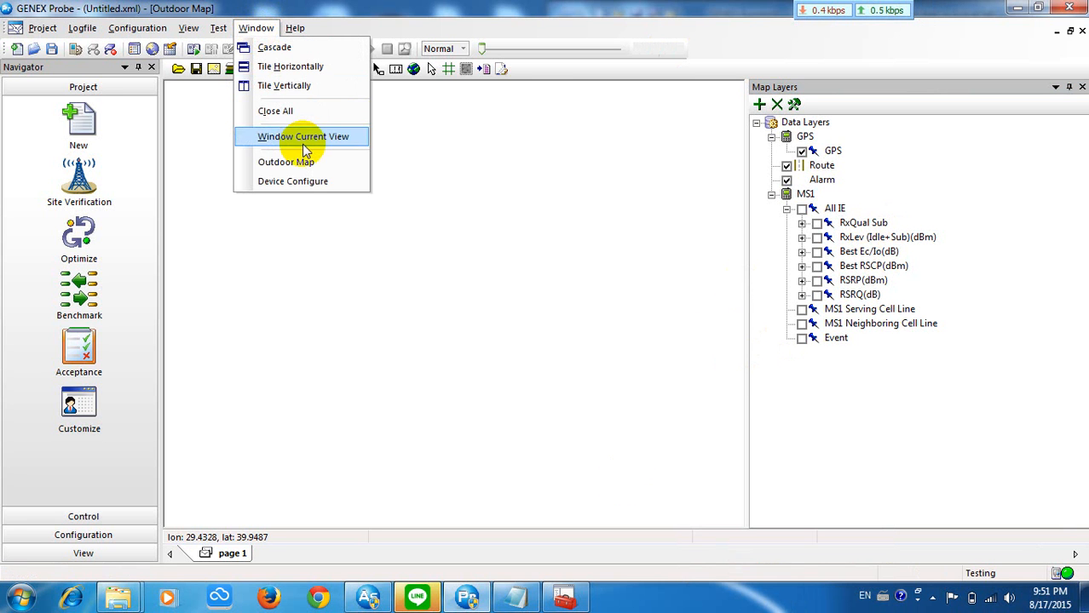
{"action": "left_click", "coordinate": [292, 181]}
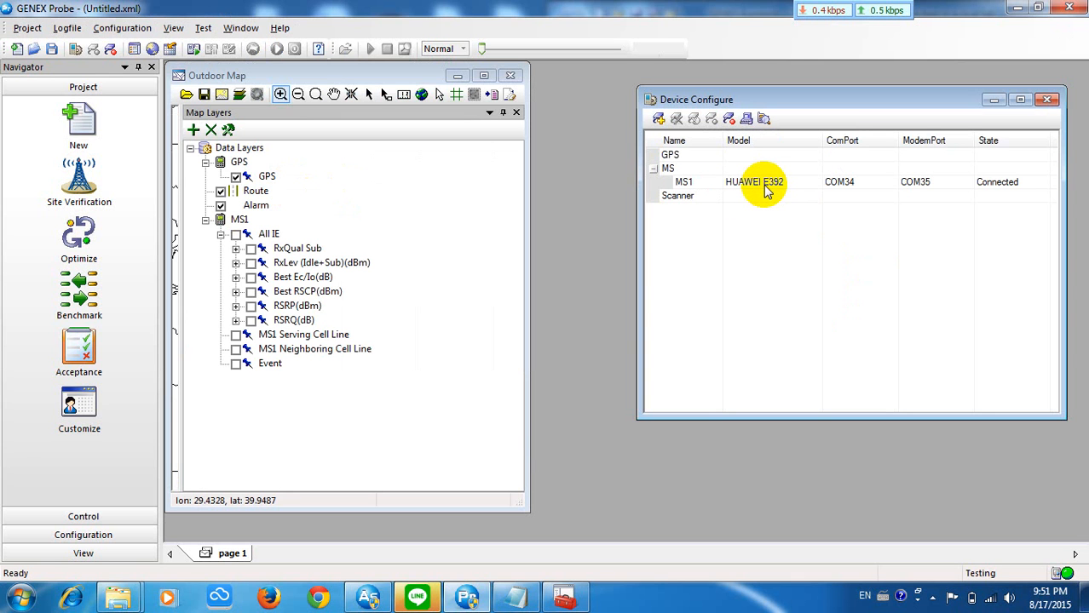
{"action": "left_click", "coordinate": [764, 121]}
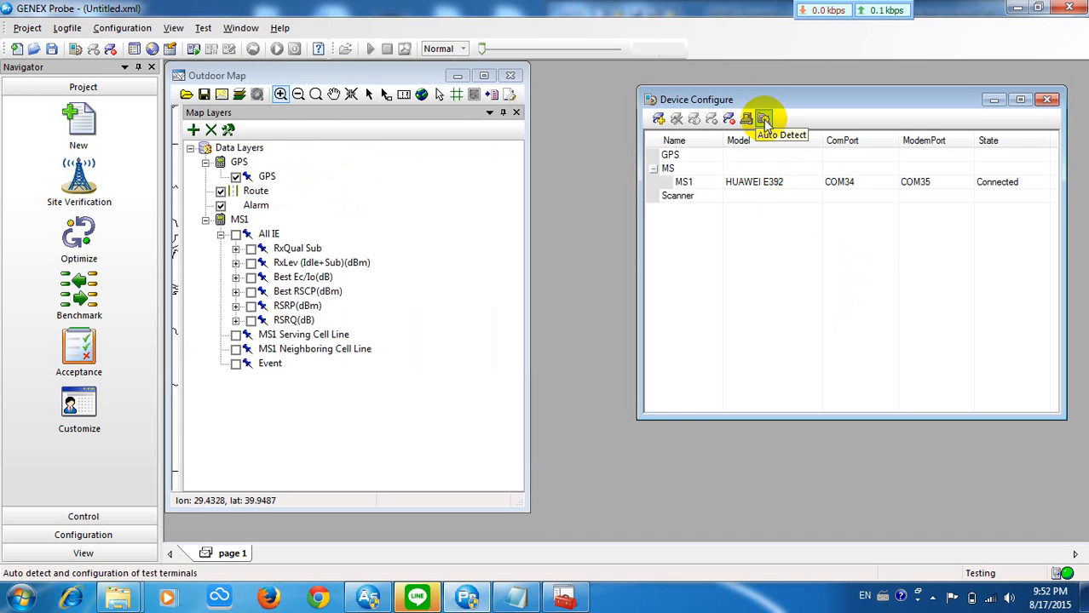
{"action": "left_click", "coordinate": [764, 121]}
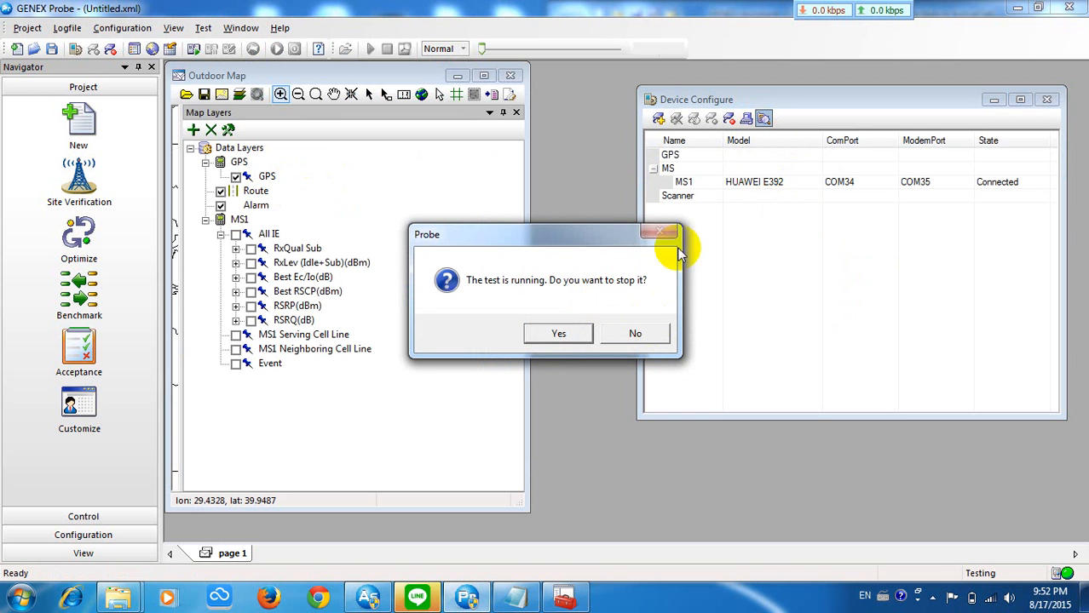
{"action": "left_click", "coordinate": [629, 335]}
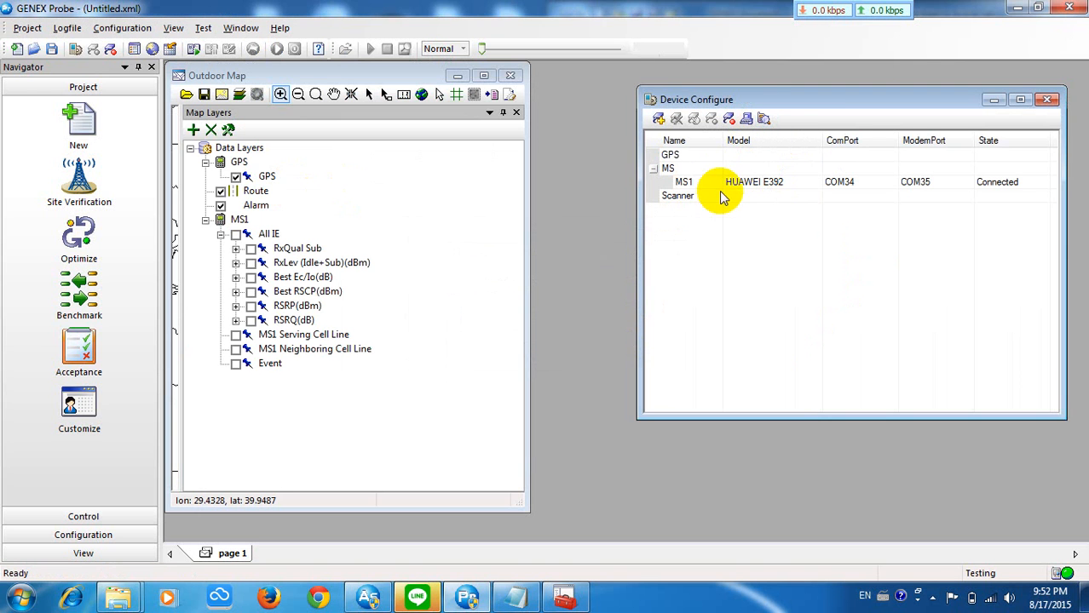
Disconnect all devices and run auto-detection of the test terminals
{"action": "left_click", "coordinate": [734, 121]}
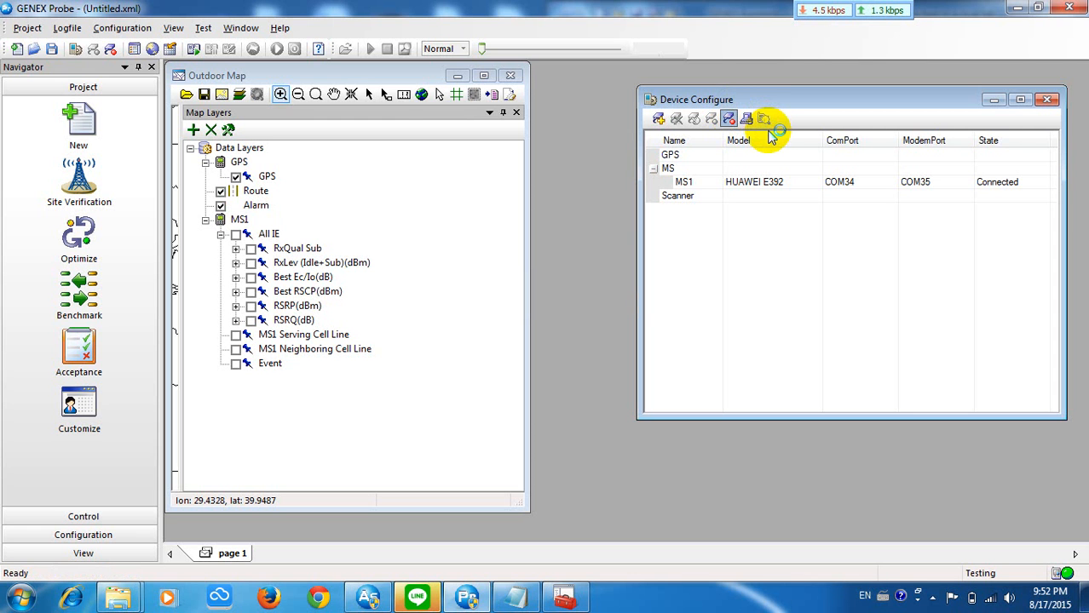
{"action": "left_click", "coordinate": [766, 121]}
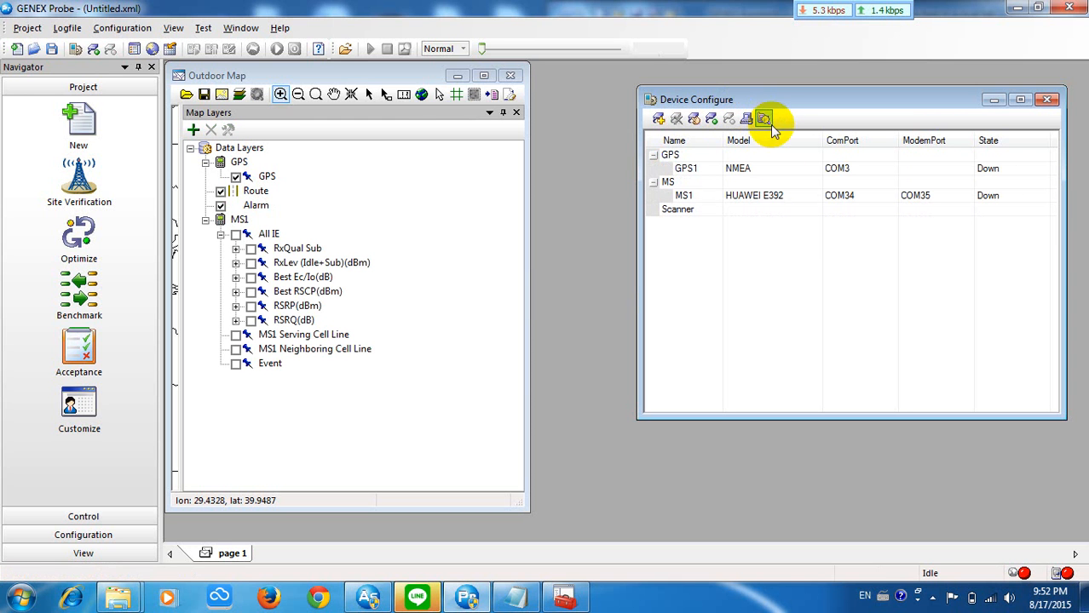
Delete the GPS1 entry from the device list
{"action": "left_click", "coordinate": [782, 171]}
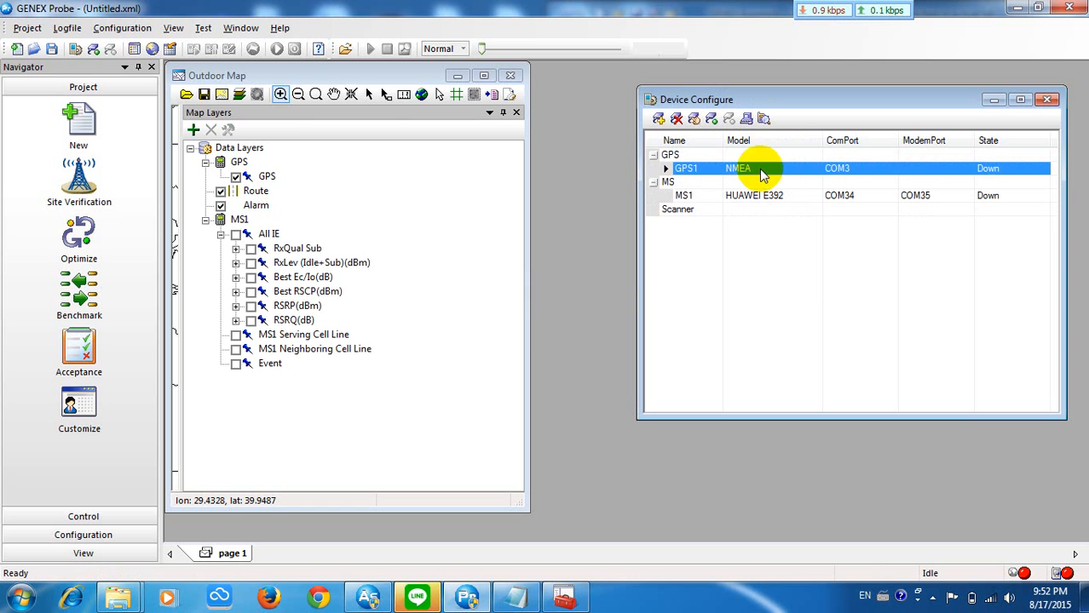
{"action": "left_click", "coordinate": [677, 120]}
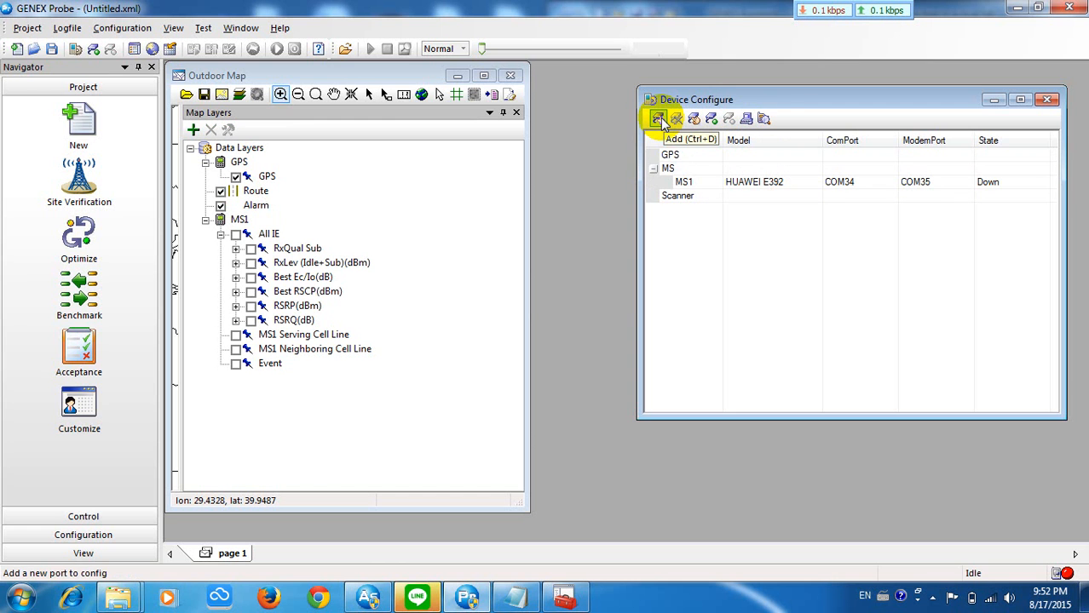
{"action": "left_click", "coordinate": [670, 157]}
{"action": "double_click", "coordinate": [669, 158]}
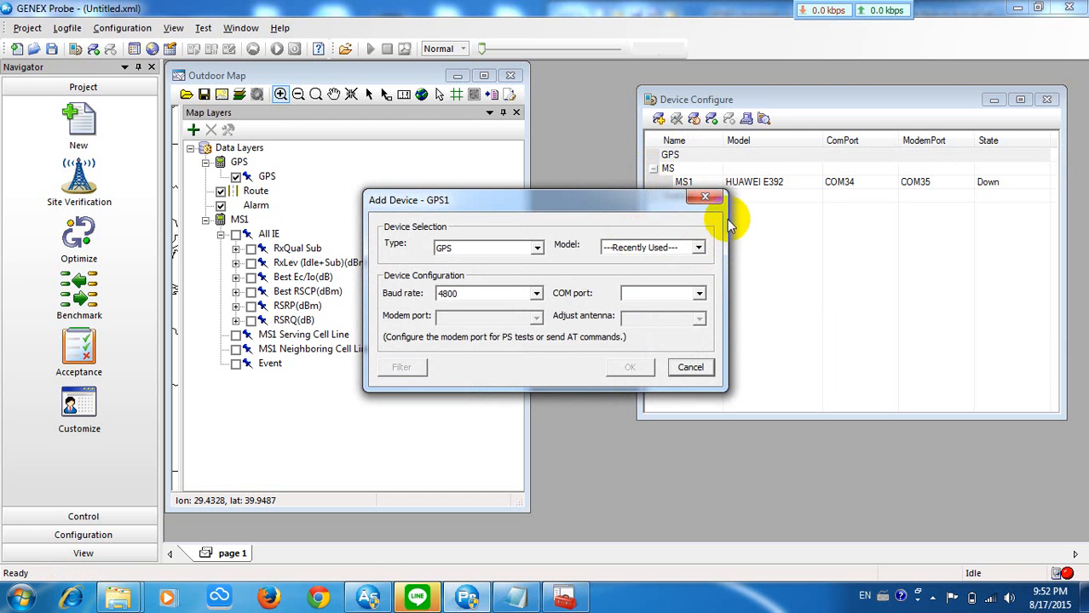
{"action": "left_click", "coordinate": [704, 197]}
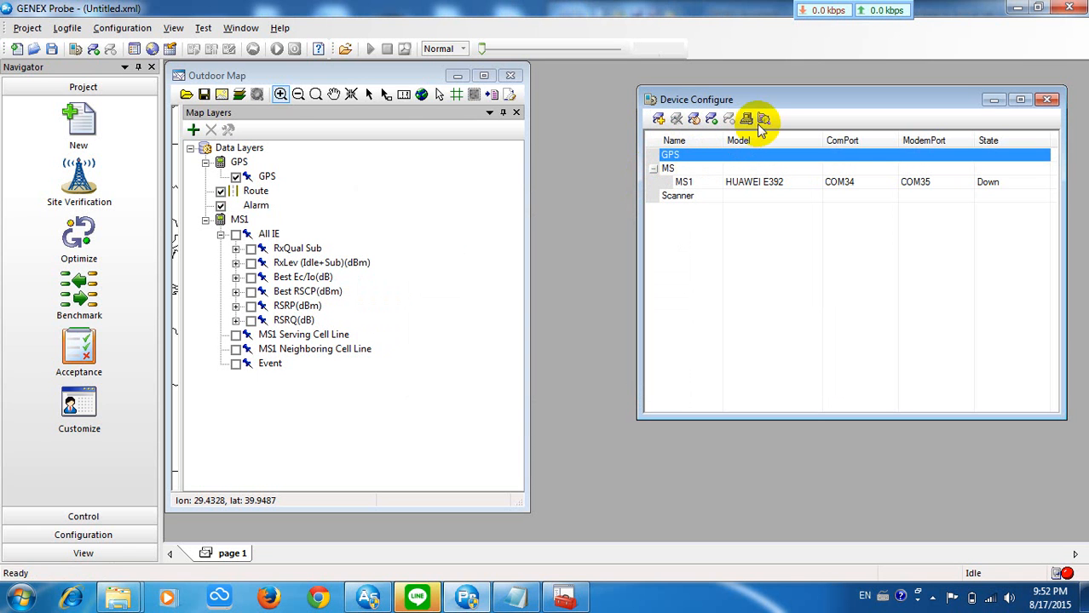
Check the COM ports of the Prolific USB-to-Serial and HUAWEI Application Interface entries in Device Manager, and return to Device Configure
{"action": "left_click", "coordinate": [746, 120]}
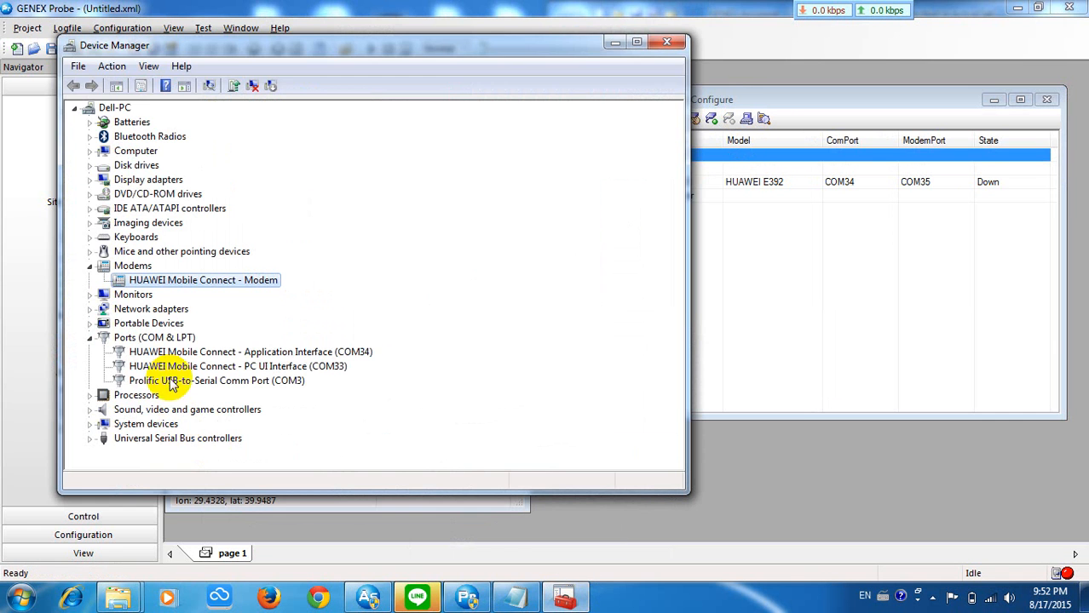
{"action": "left_click", "coordinate": [149, 381]}
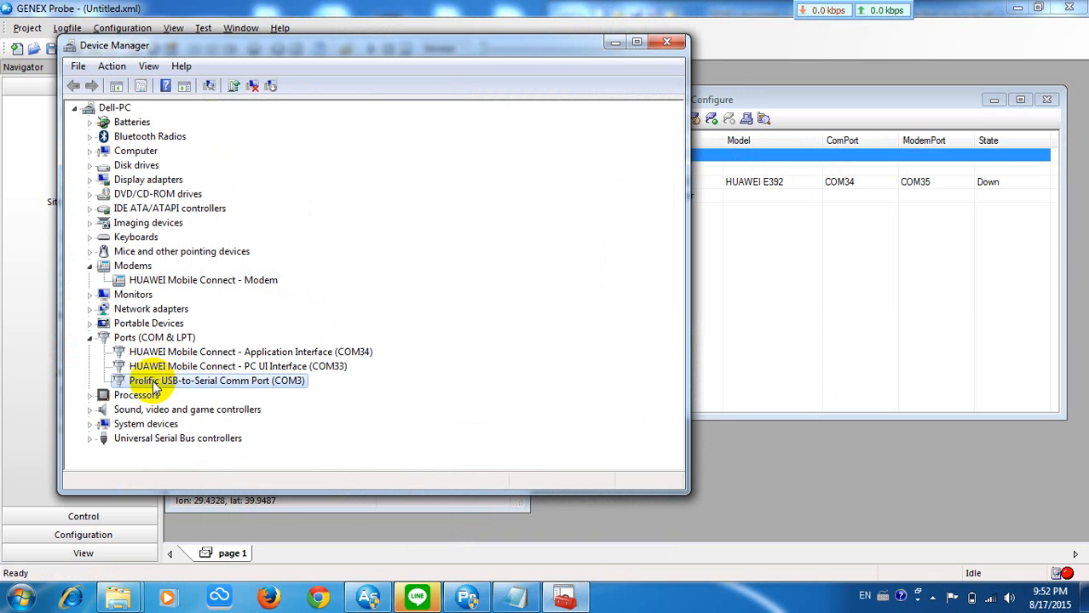
{"action": "left_click", "coordinate": [152, 351]}
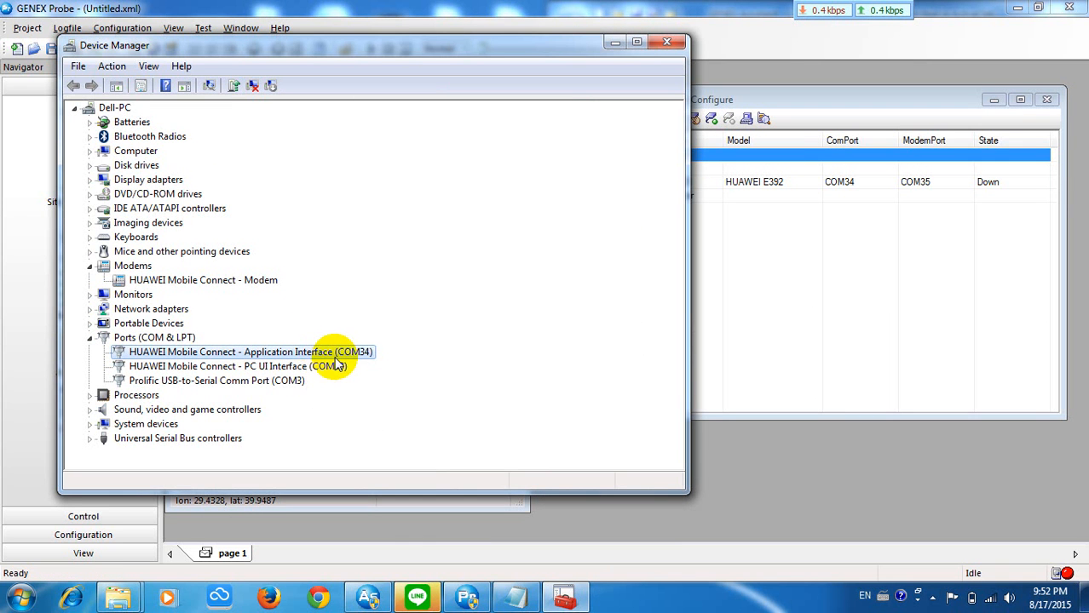
{"action": "left_click", "coordinate": [264, 381]}
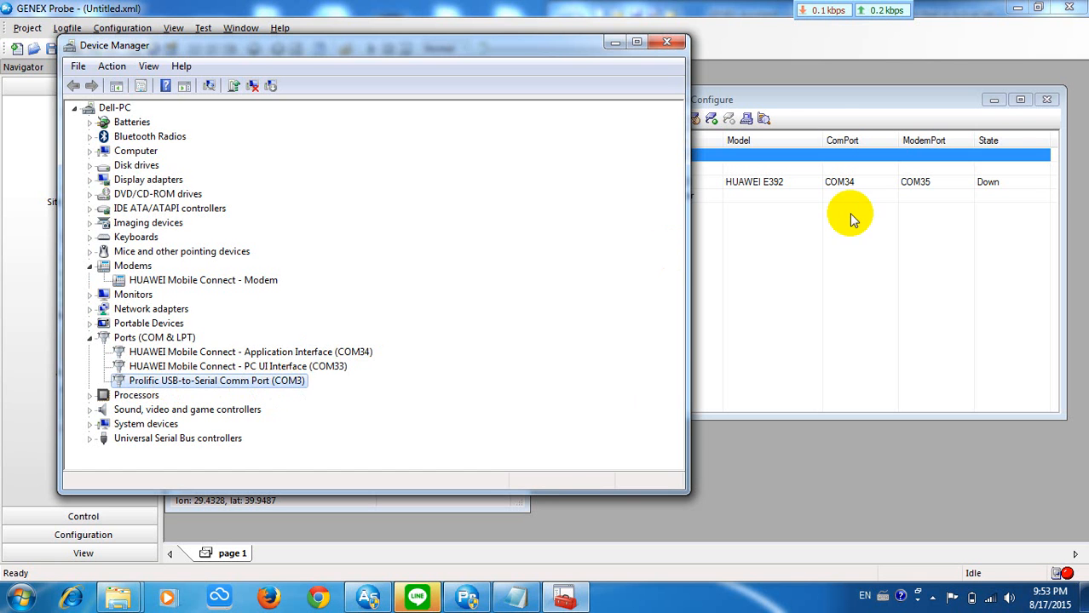
{"action": "left_click", "coordinate": [835, 100]}
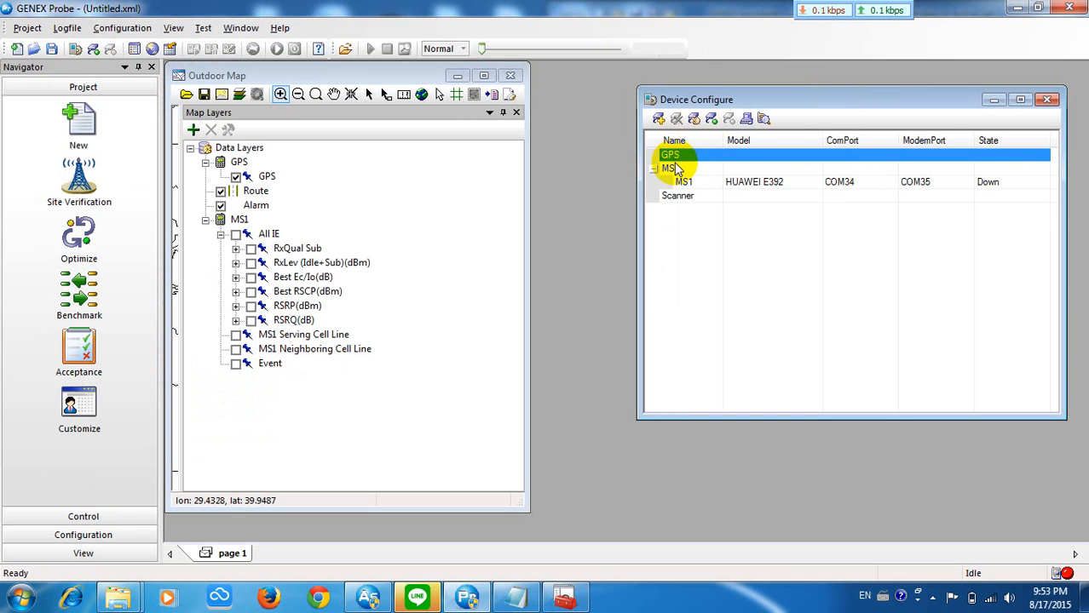
Begin adding a GPS device and set its model to NMEA
{"action": "left_click", "coordinate": [659, 119]}
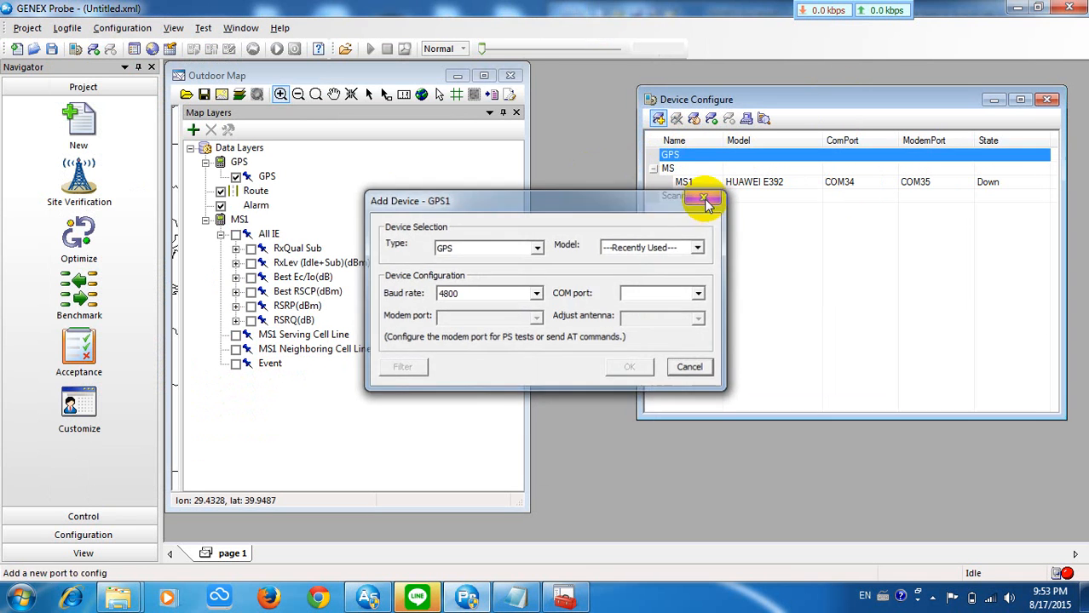
{"action": "left_click", "coordinate": [704, 198]}
{"action": "double_click", "coordinate": [690, 164]}
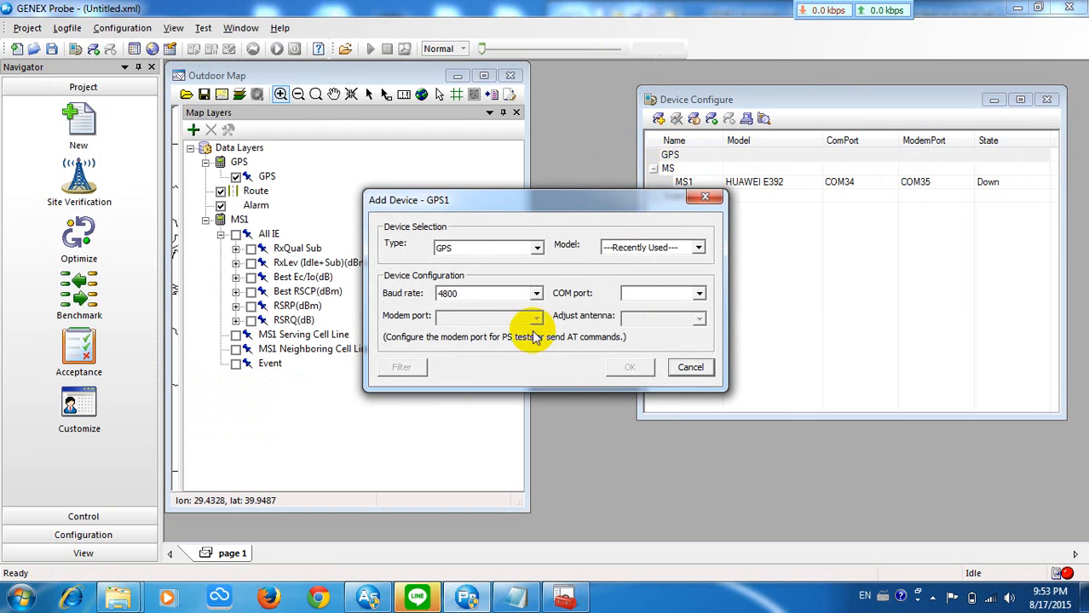
{"action": "left_click", "coordinate": [635, 247]}
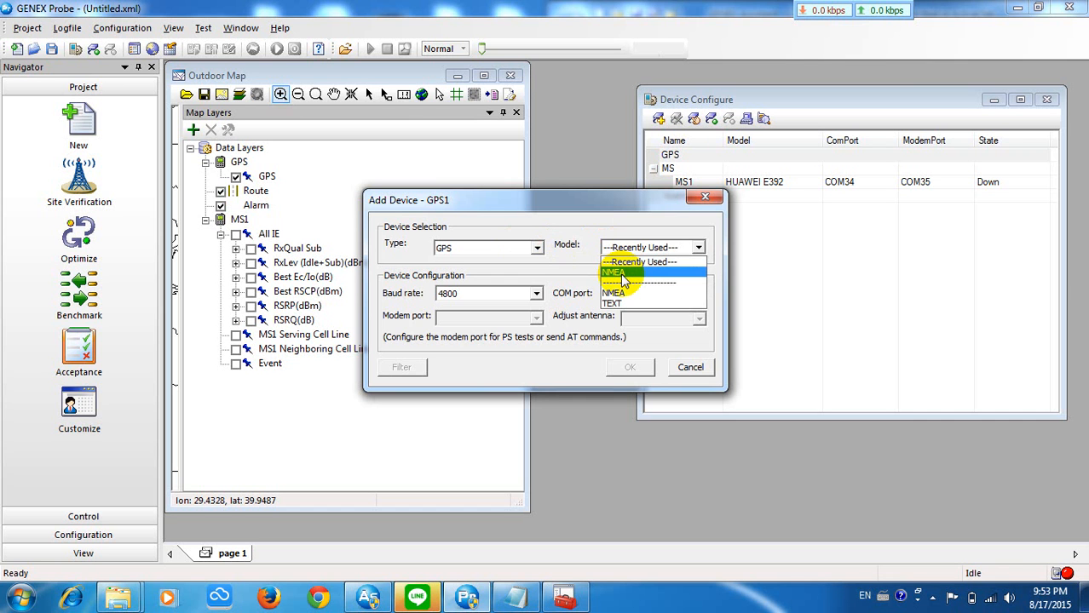
{"action": "left_click", "coordinate": [622, 274]}
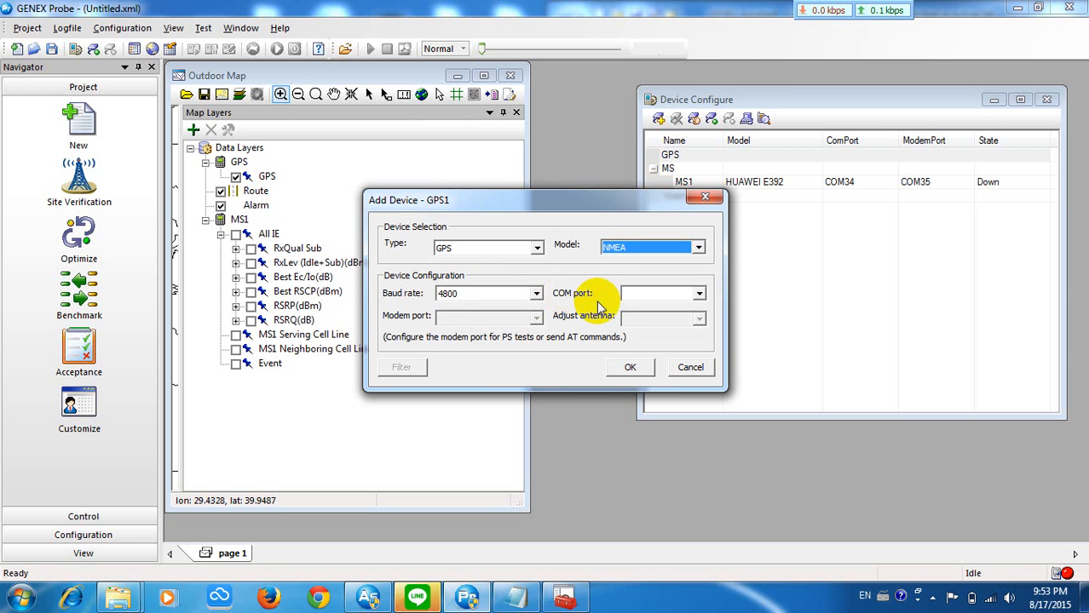
Recheck the serial port in Device Manager, set the GPS device's COM port to COM3, and accept the device
{"action": "left_click", "coordinate": [563, 596]}
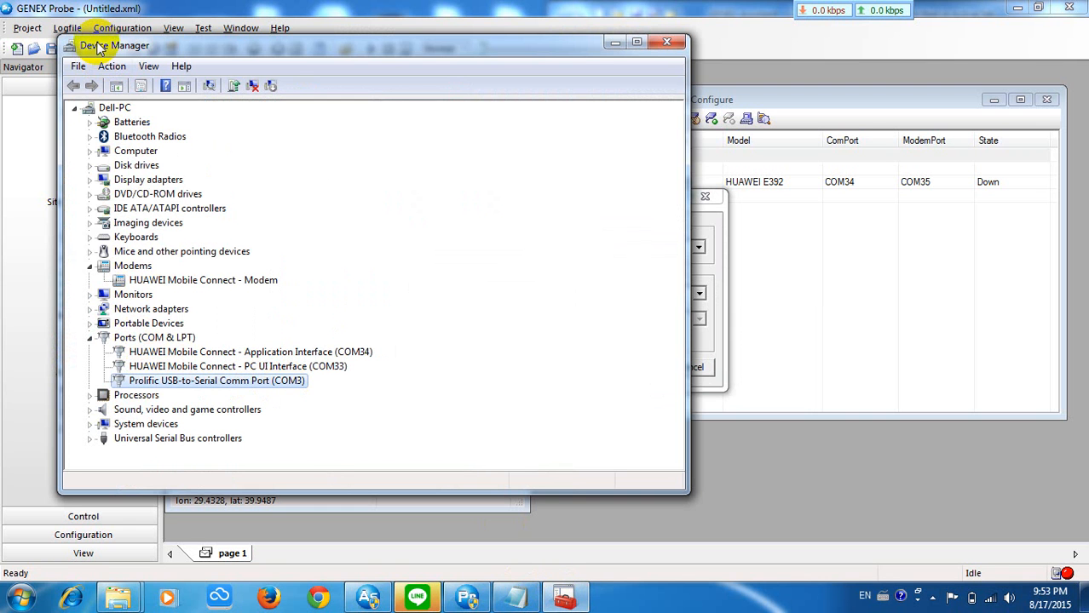
{"action": "left_click", "coordinate": [726, 260]}
{"action": "left_click", "coordinate": [679, 294]}
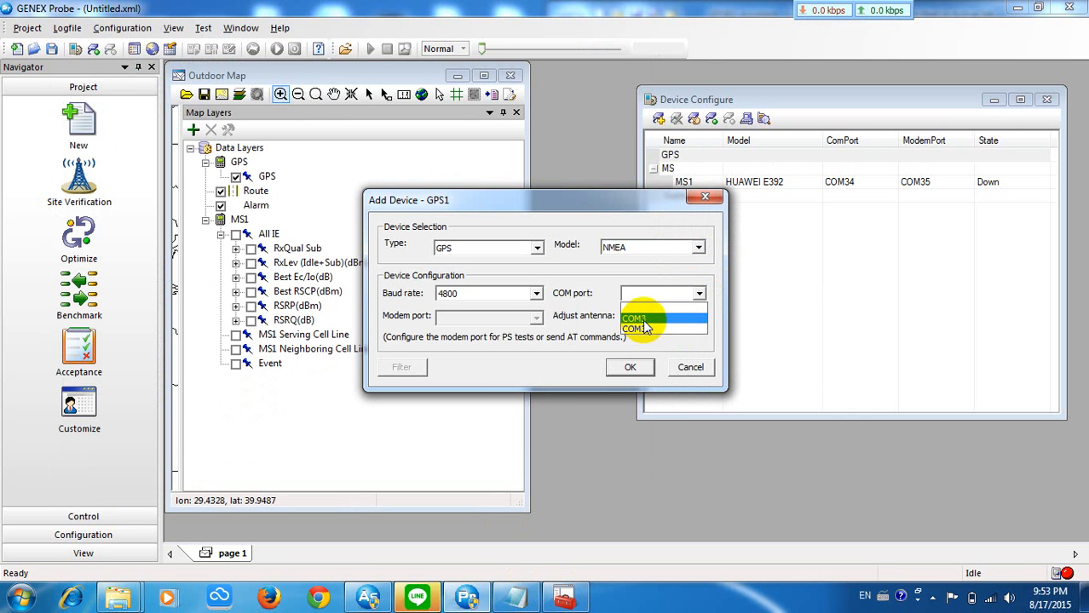
{"action": "left_click", "coordinate": [644, 320]}
{"action": "left_click", "coordinate": [630, 367]}
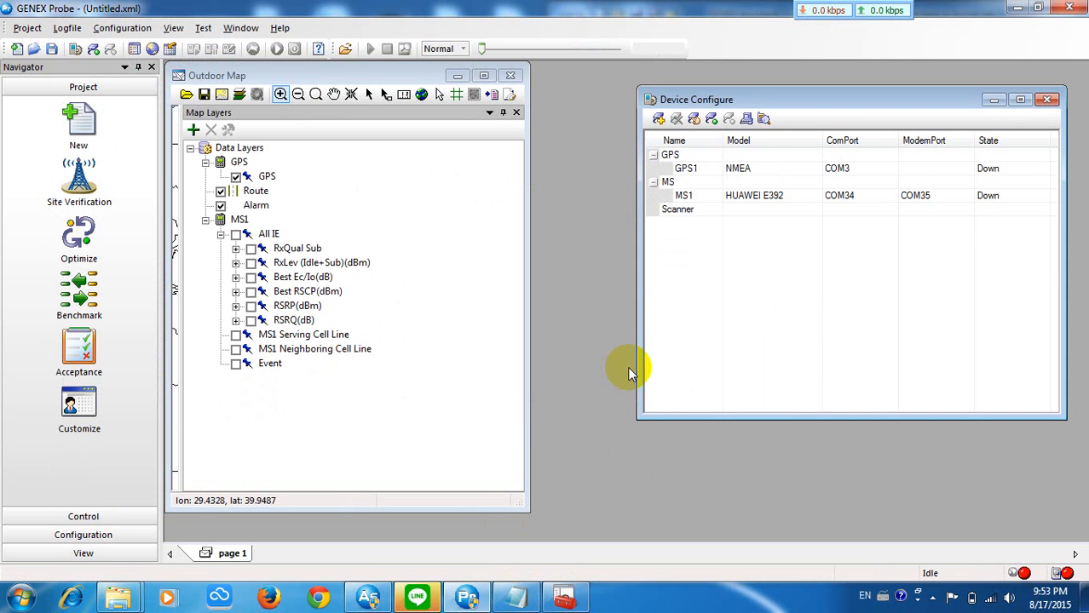
Enable the GPS1 and MS1 devices and connect all devices
{"action": "left_click", "coordinate": [753, 170]}
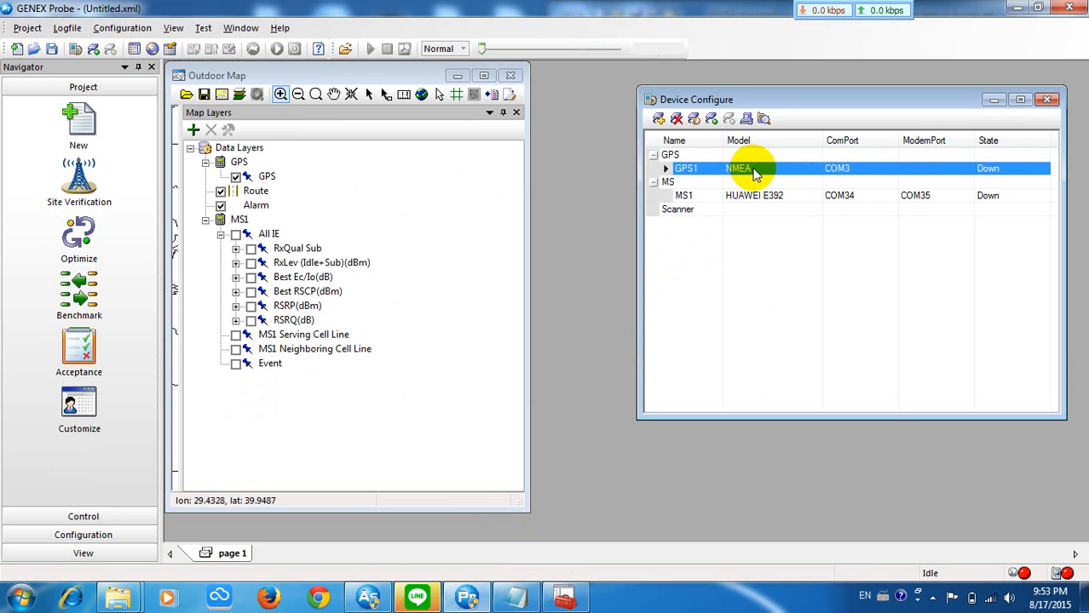
{"action": "left_click", "coordinate": [693, 121]}
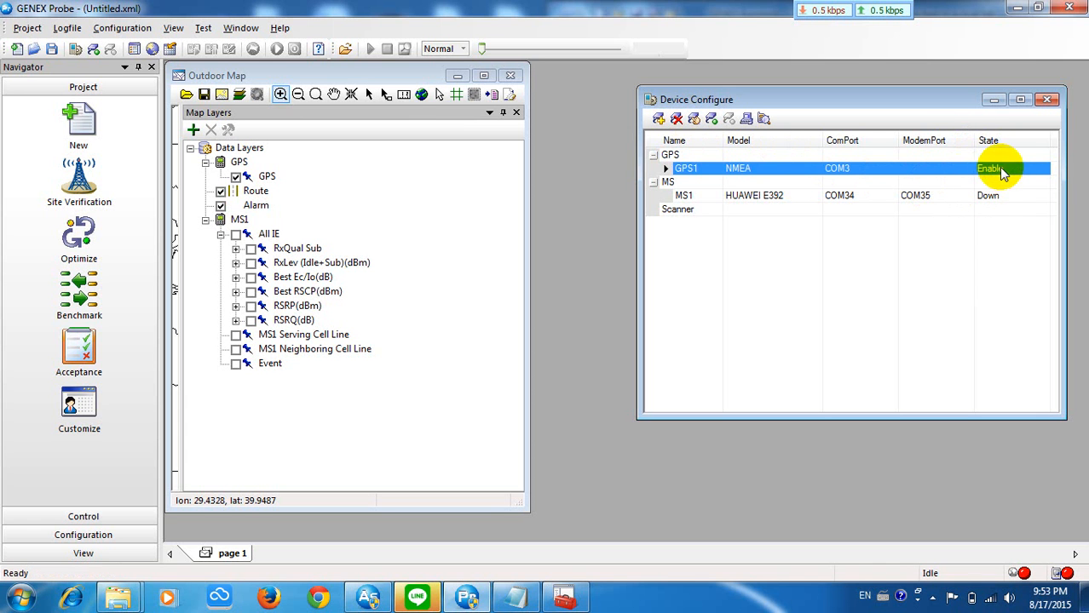
{"action": "left_click", "coordinate": [920, 198]}
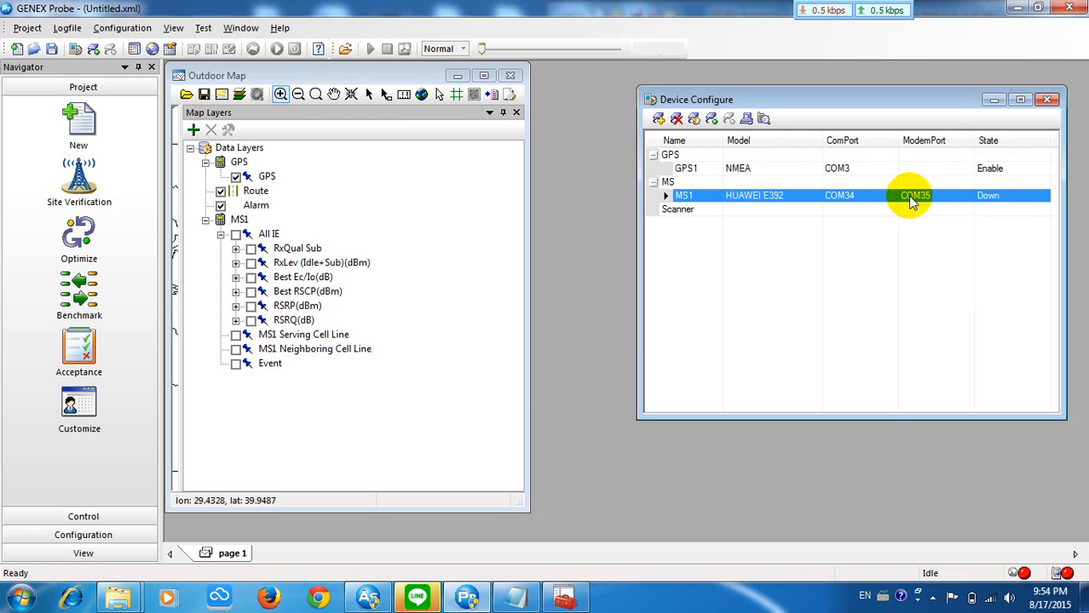
{"action": "left_click", "coordinate": [695, 119]}
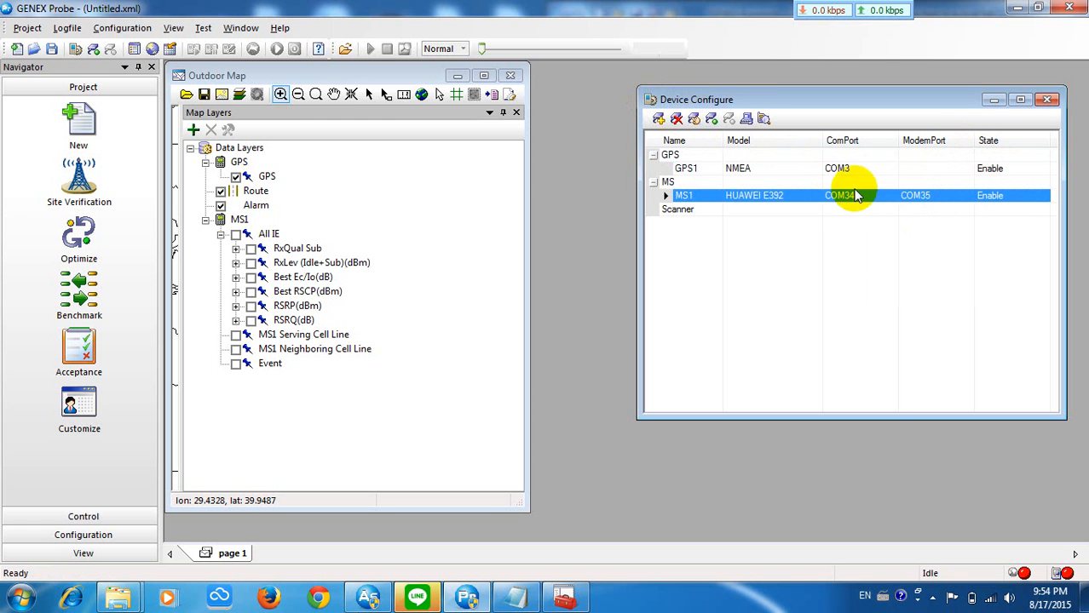
{"action": "left_click", "coordinate": [712, 119]}
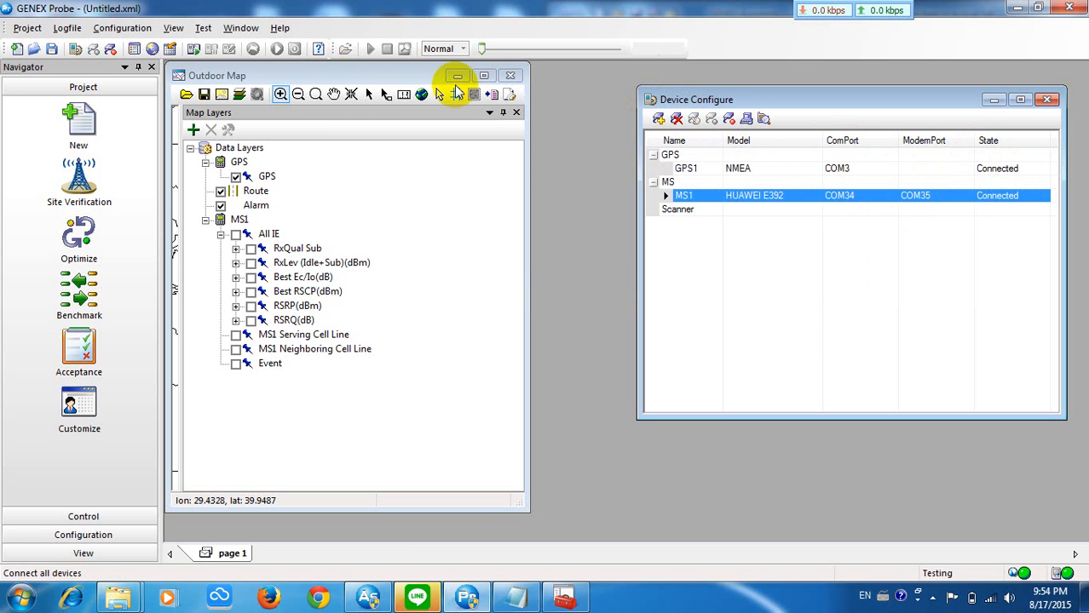
Maximise the Outdoor Map window, zoom in around the green GPS marker, and dismiss the device message
{"action": "left_click", "coordinate": [485, 75]}
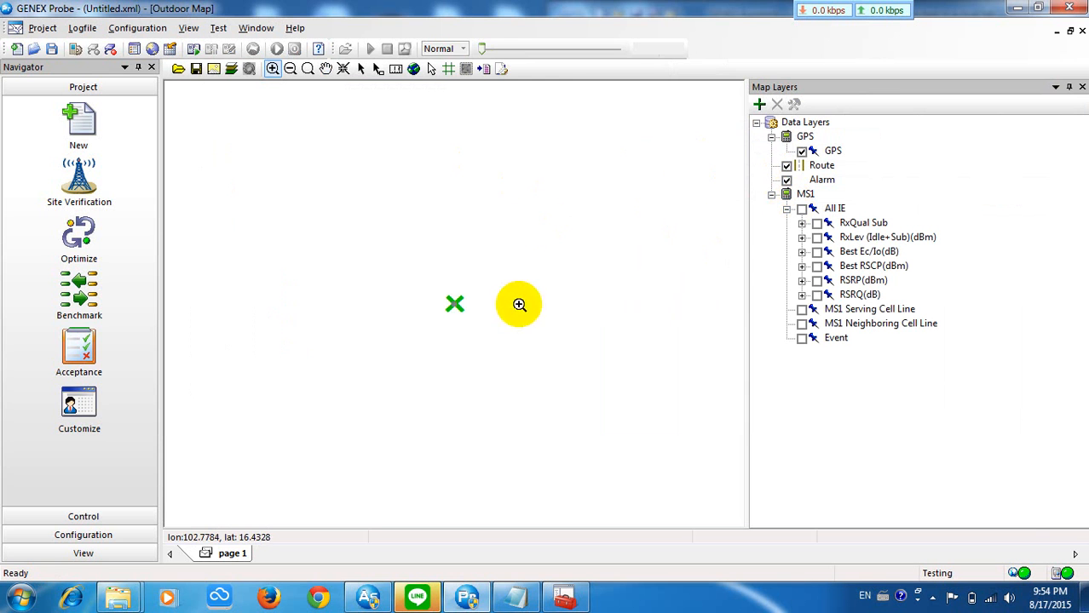
{"action": "left_click_drag", "start_coordinate": [426, 273], "coordinate": [552, 354]}
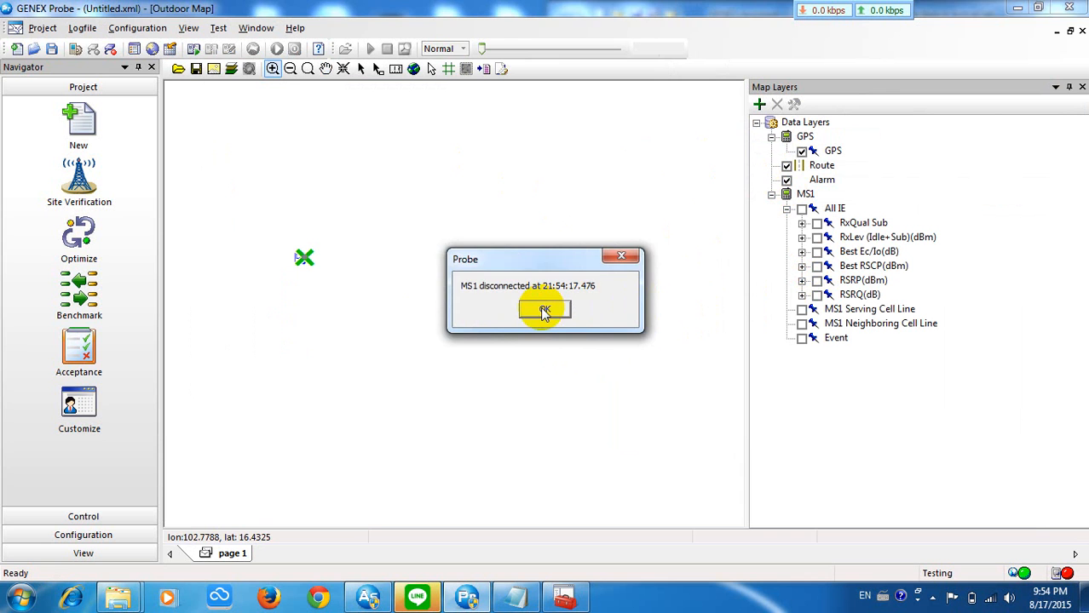
{"action": "left_click", "coordinate": [544, 311]}
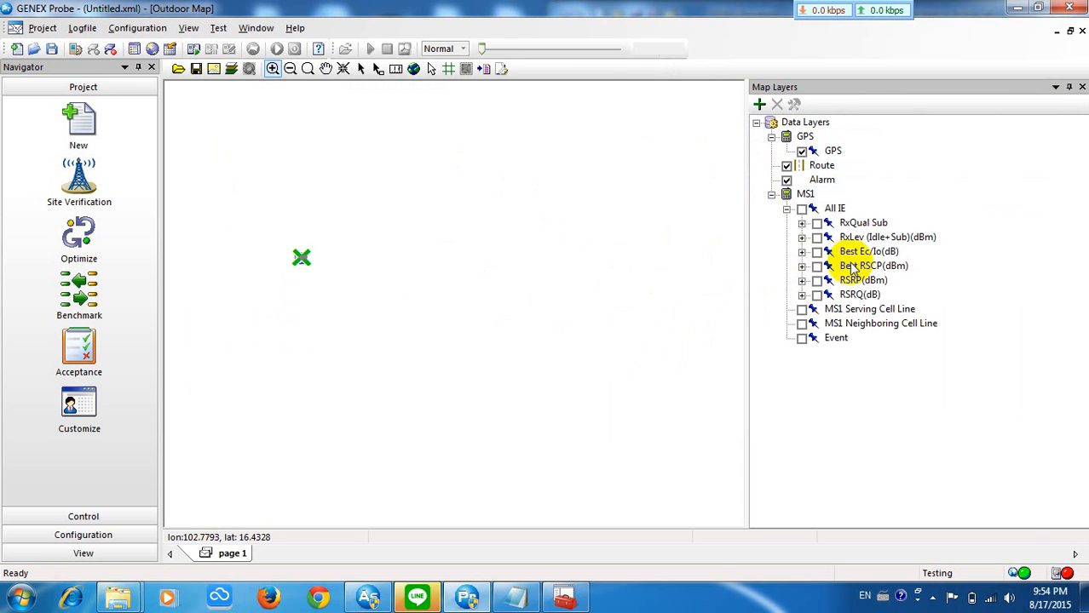
Show the Best RSCP(dBm) layer under MS1 and expand its colour ranges for review, collapsing them again
{"action": "left_click", "coordinate": [817, 267]}
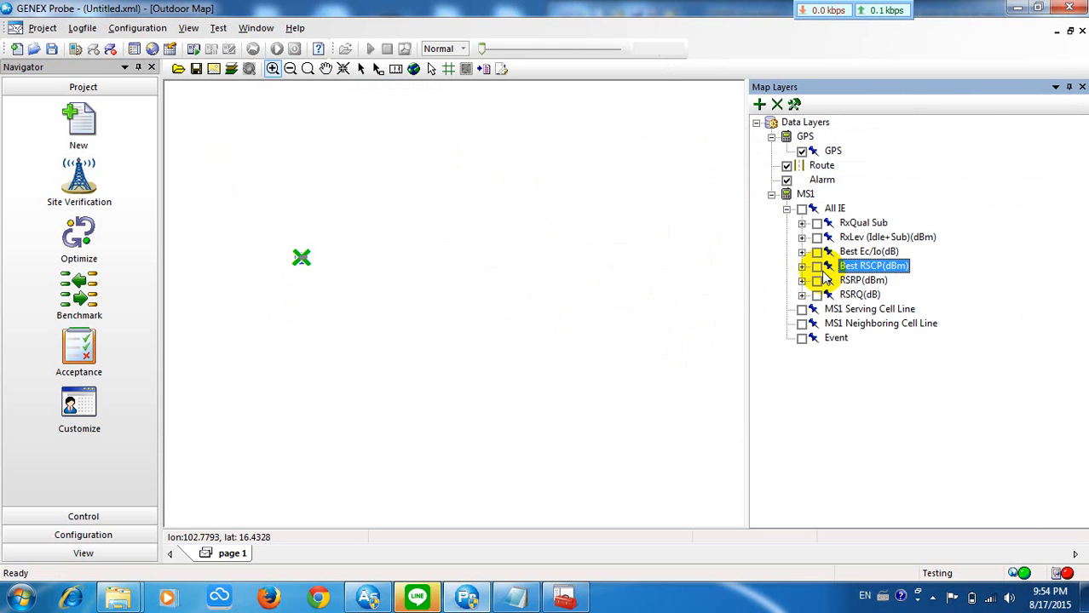
{"action": "left_click", "coordinate": [816, 268]}
{"action": "left_click", "coordinate": [802, 267]}
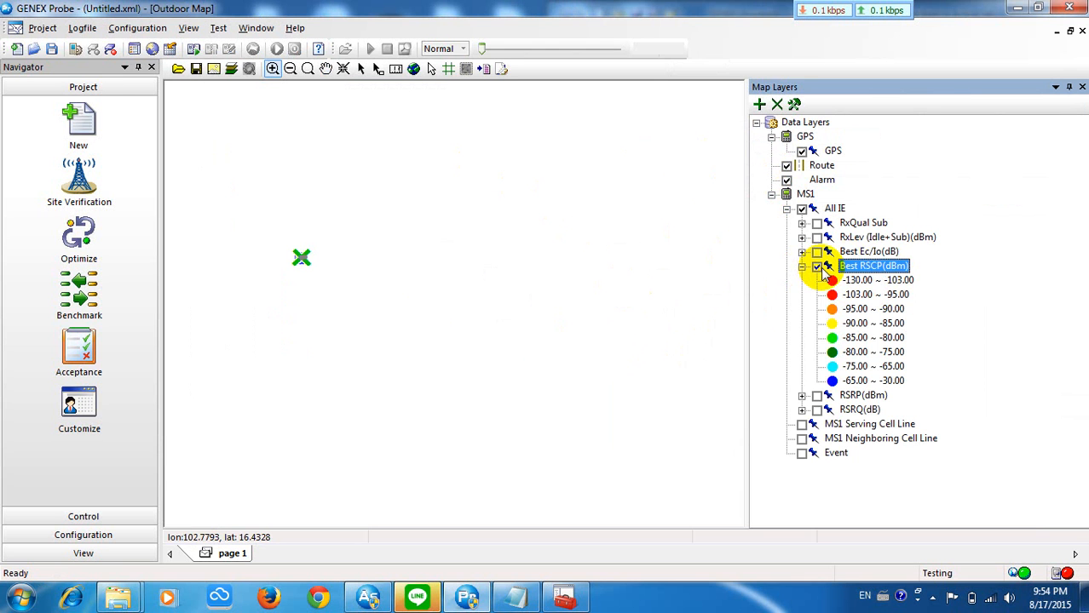
{"action": "left_click", "coordinate": [802, 267]}
Zoom in further around the GPS marker and restore the Outdoor Map window to its smaller size
{"action": "left_click_drag", "start_coordinate": [280, 220], "coordinate": [362, 305]}
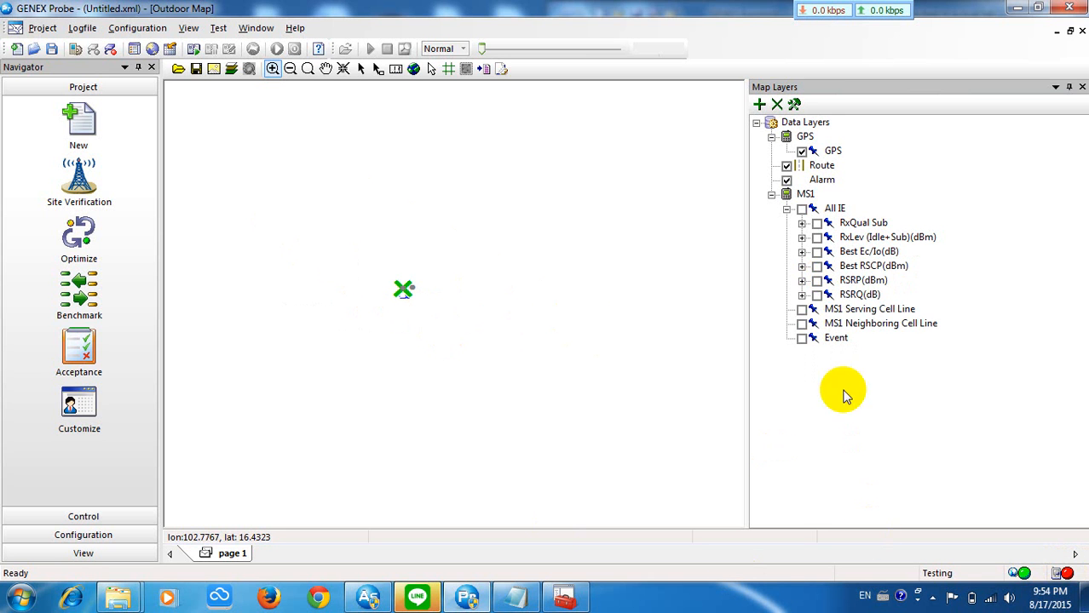
{"action": "left_click", "coordinate": [1070, 32]}
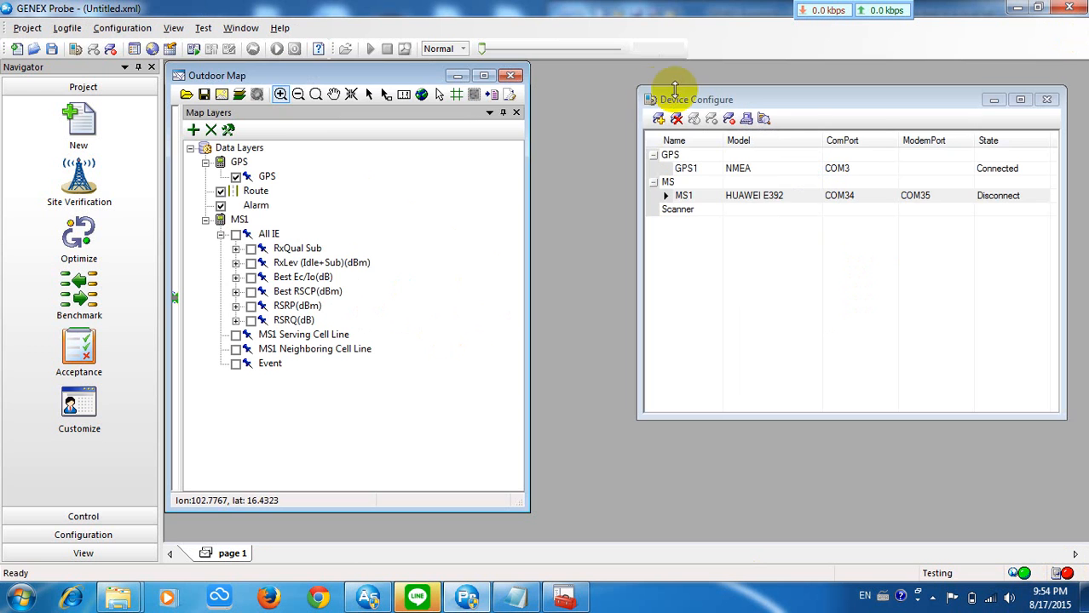
Disconnect all devices and open the MS1 HUAWEI E392 device to detect it again
{"action": "left_click", "coordinate": [728, 119]}
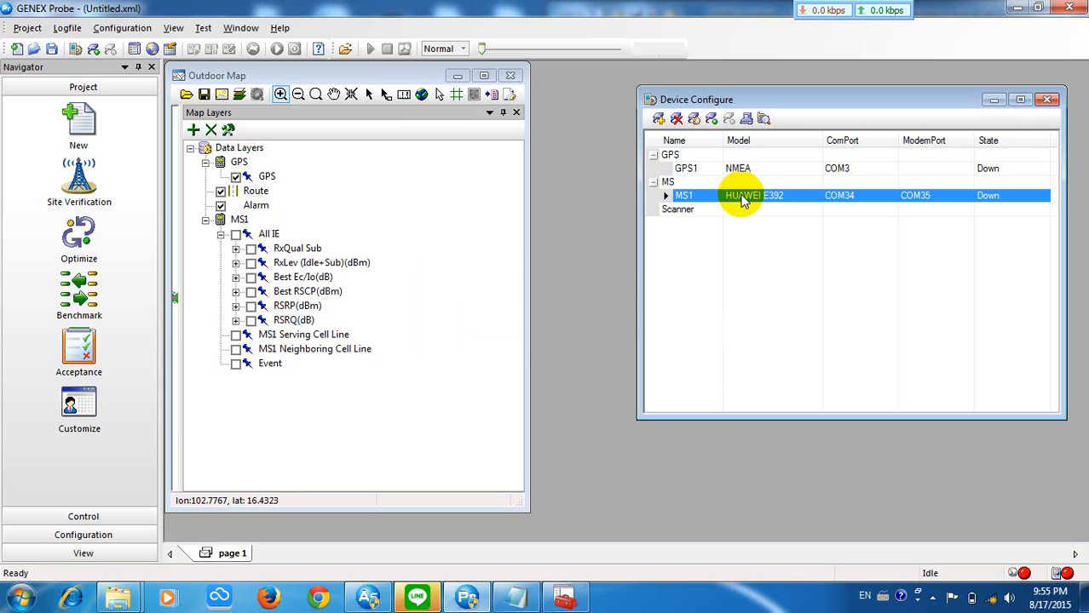
{"action": "double_click", "coordinate": [741, 199]}
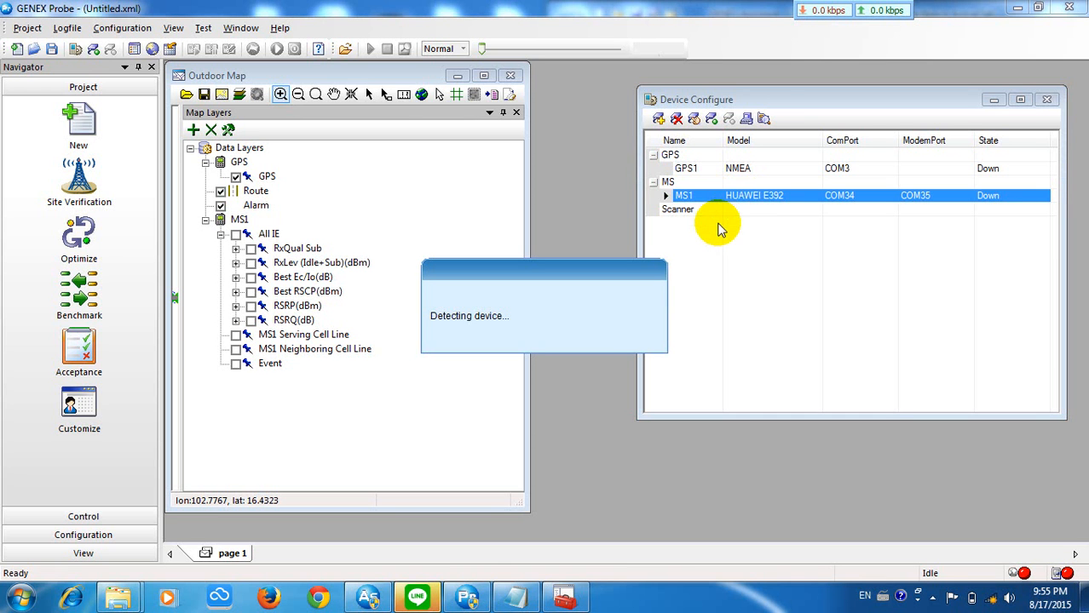
Check the Ports (COM & LPT) entries in Device Manager and return to GENEX Probe
{"action": "left_click", "coordinate": [565, 599]}
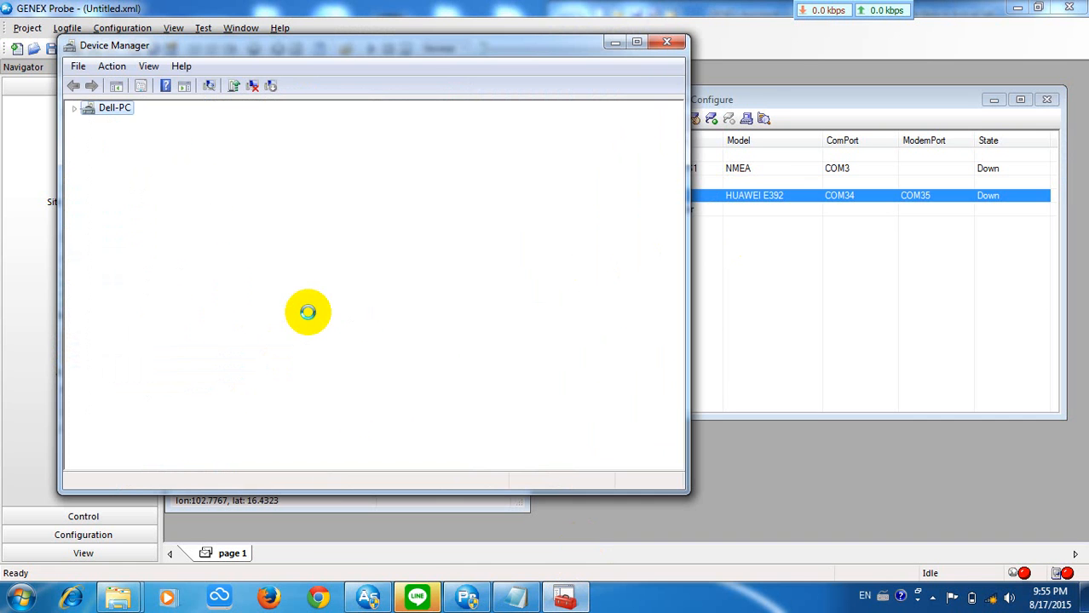
{"action": "left_click", "coordinate": [310, 322]}
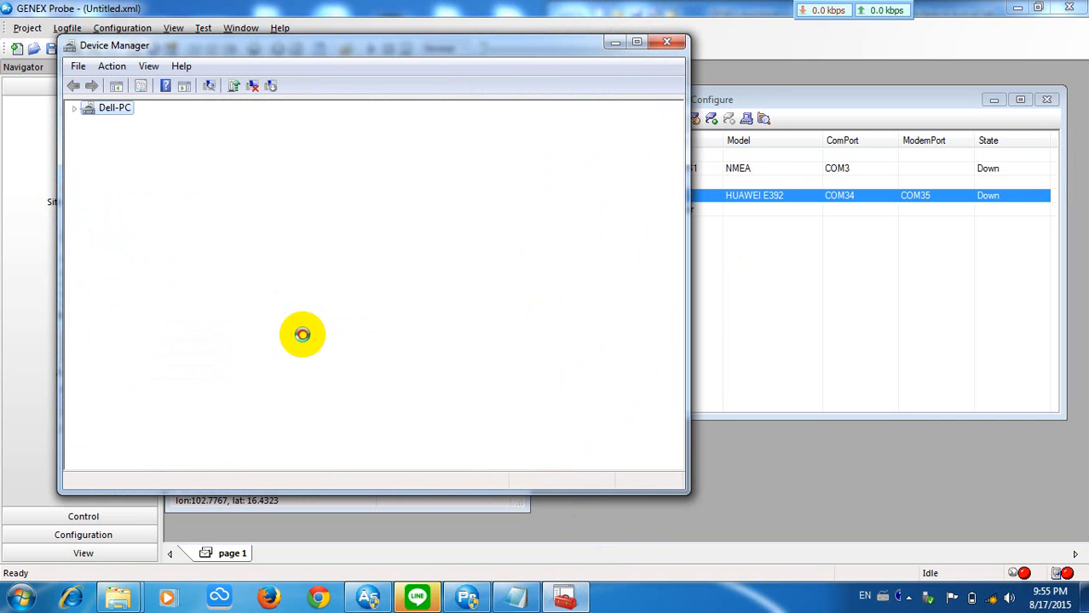
{"action": "left_click", "coordinate": [302, 337]}
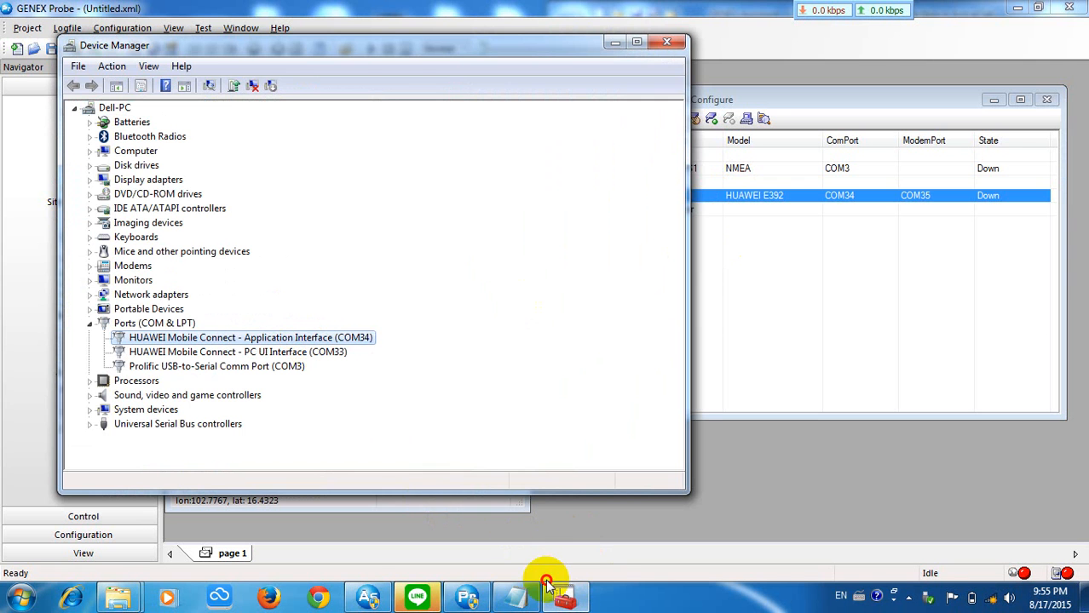
{"action": "left_click", "coordinate": [566, 599]}
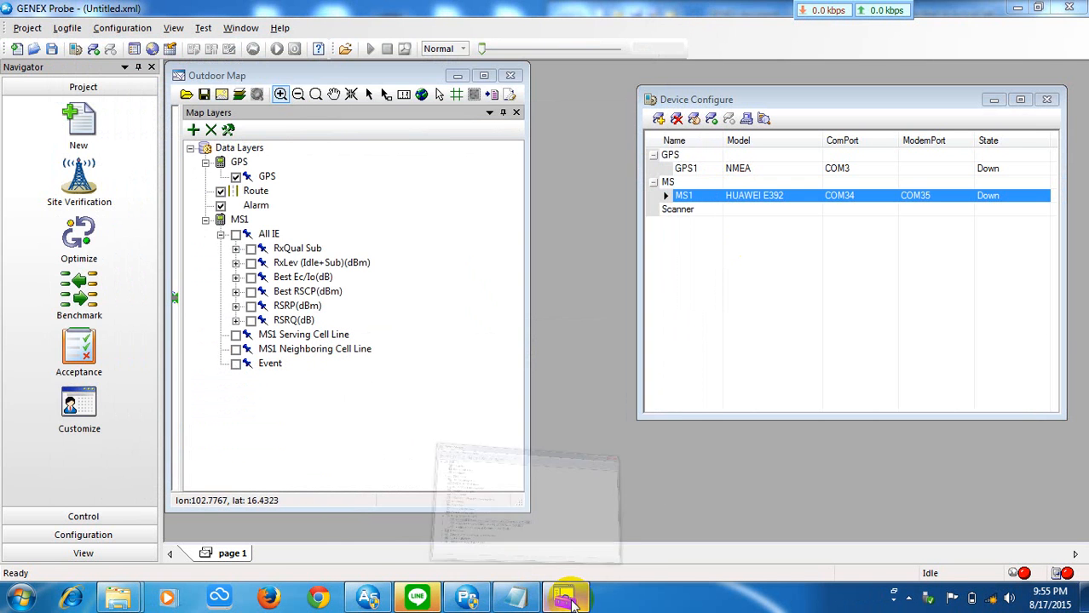
{"action": "left_click", "coordinate": [566, 599]}
{"action": "left_click", "coordinate": [565, 599]}
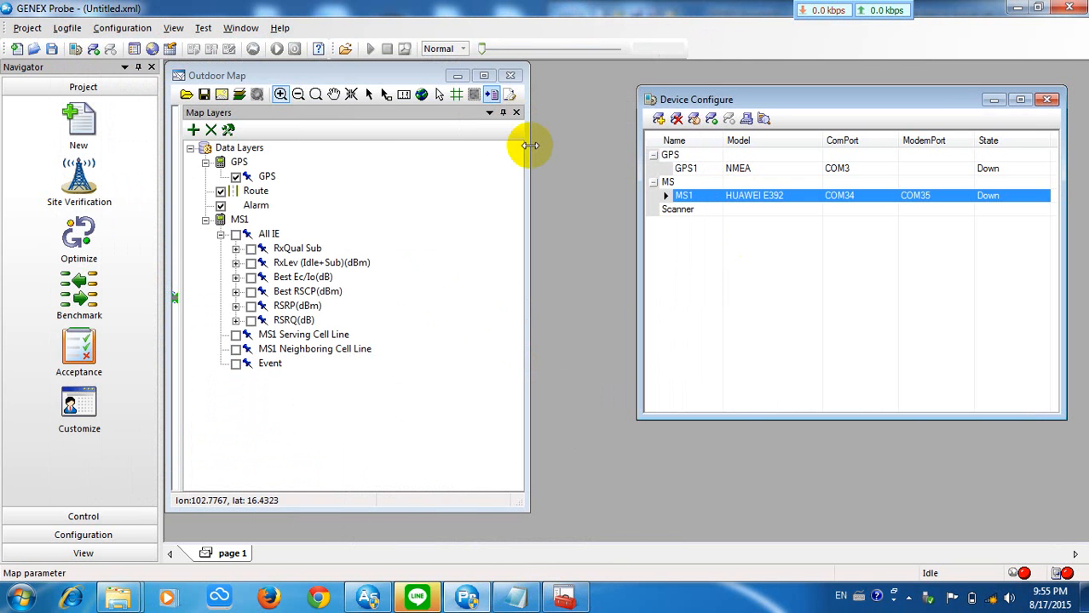
Widen the Outdoor Map window and its map area, and reconnect all devices
{"action": "left_click_drag", "start_coordinate": [527, 147], "coordinate": [630, 173]}
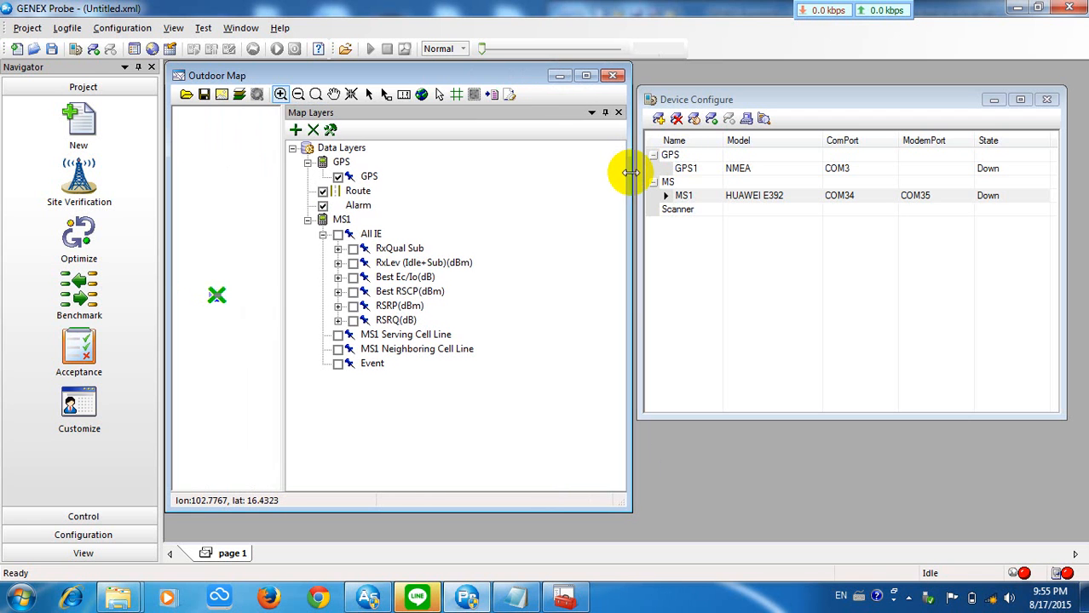
{"action": "left_click", "coordinate": [711, 119]}
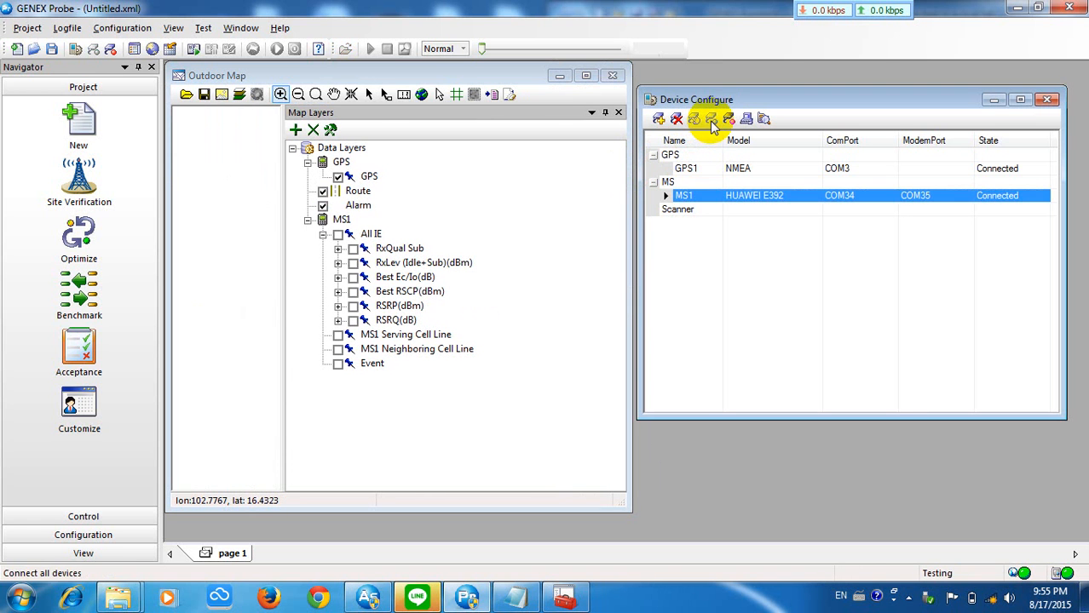
{"action": "left_click_drag", "start_coordinate": [282, 200], "coordinate": [437, 227]}
{"action": "mouse_move", "coordinate": [254, 267]}
{"action": "left_mouse_down"}
{"action": "mouse_move", "coordinate": [454, 418]}
{"action": "mouse_move", "coordinate": [374, 357]}
{"action": "left_mouse_up"}
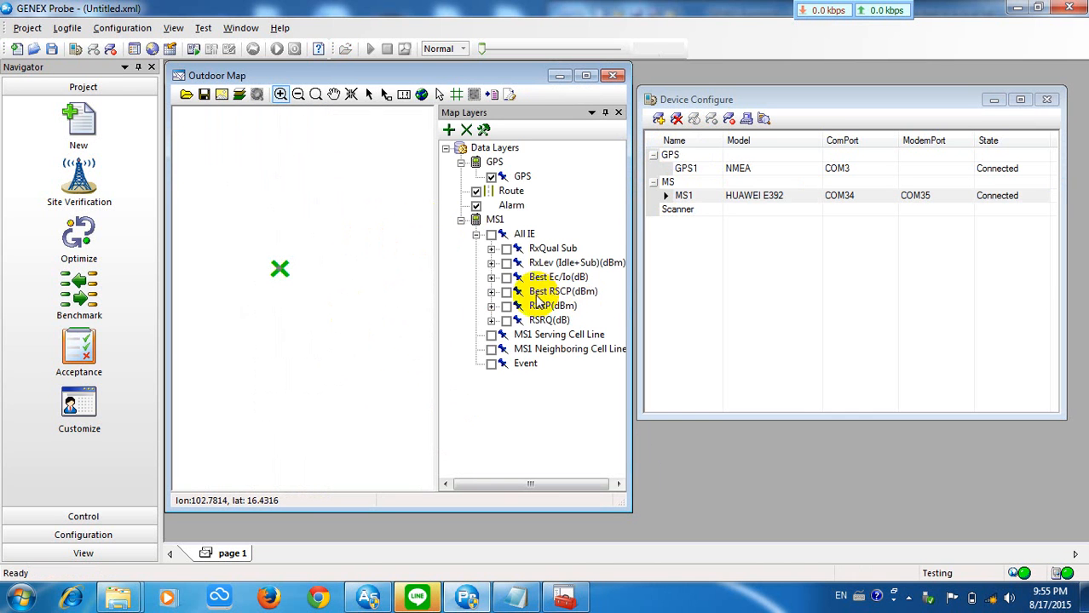
Show the Best RSCP(dBm) layer under MS1 and hide the GPS layer, keeping the map zoomed in around the green marker
{"action": "left_click", "coordinate": [506, 292]}
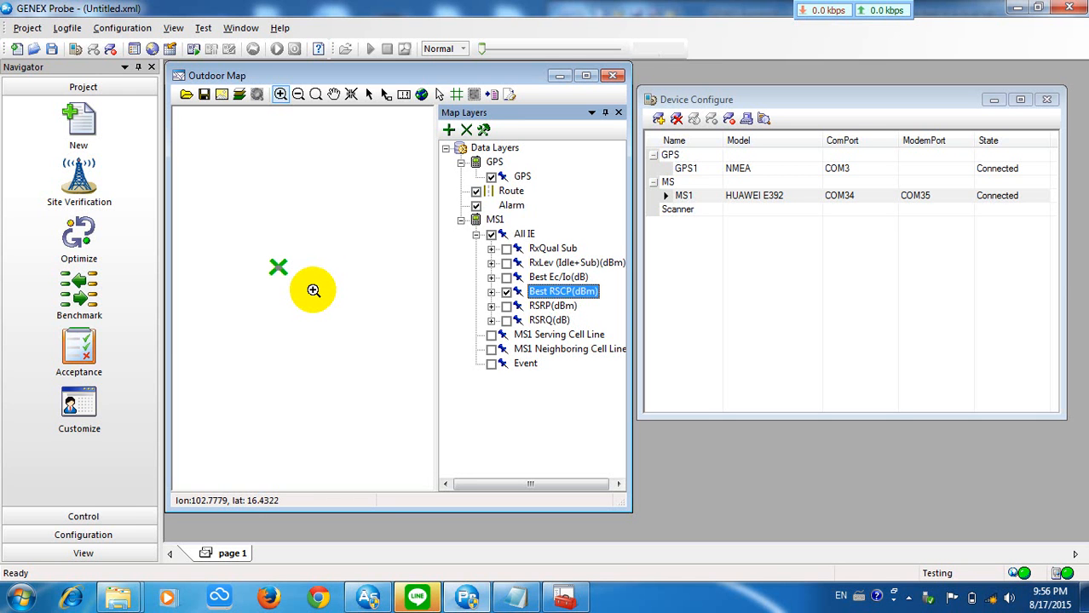
{"action": "left_click_drag", "start_coordinate": [256, 255], "coordinate": [321, 302]}
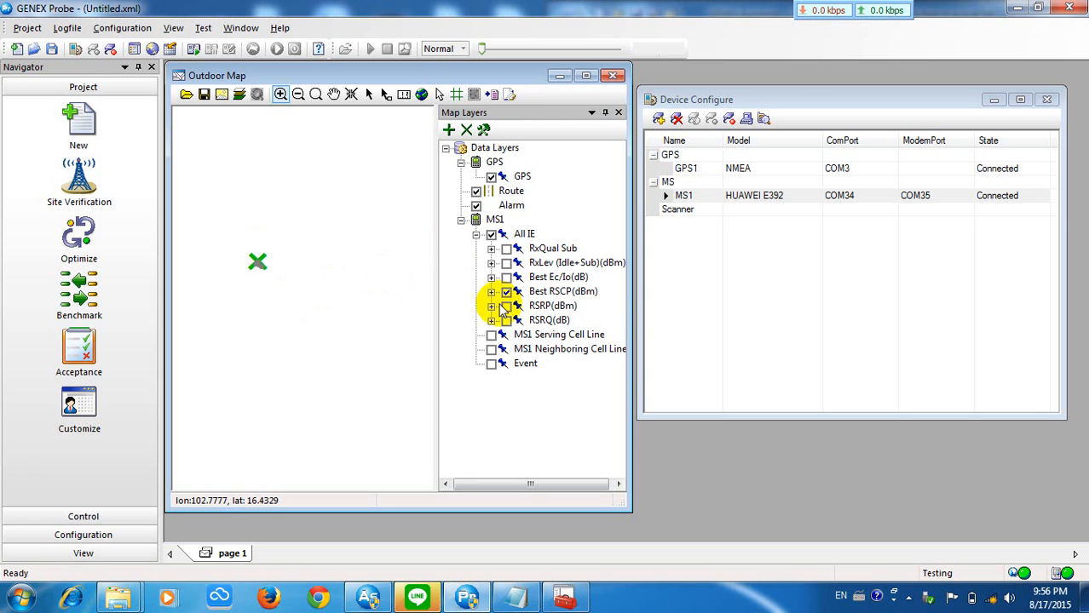
{"action": "left_click", "coordinate": [490, 178]}
{"action": "left_click_drag", "start_coordinate": [237, 234], "coordinate": [280, 286]}
{"action": "left_click", "coordinate": [313, 291]}
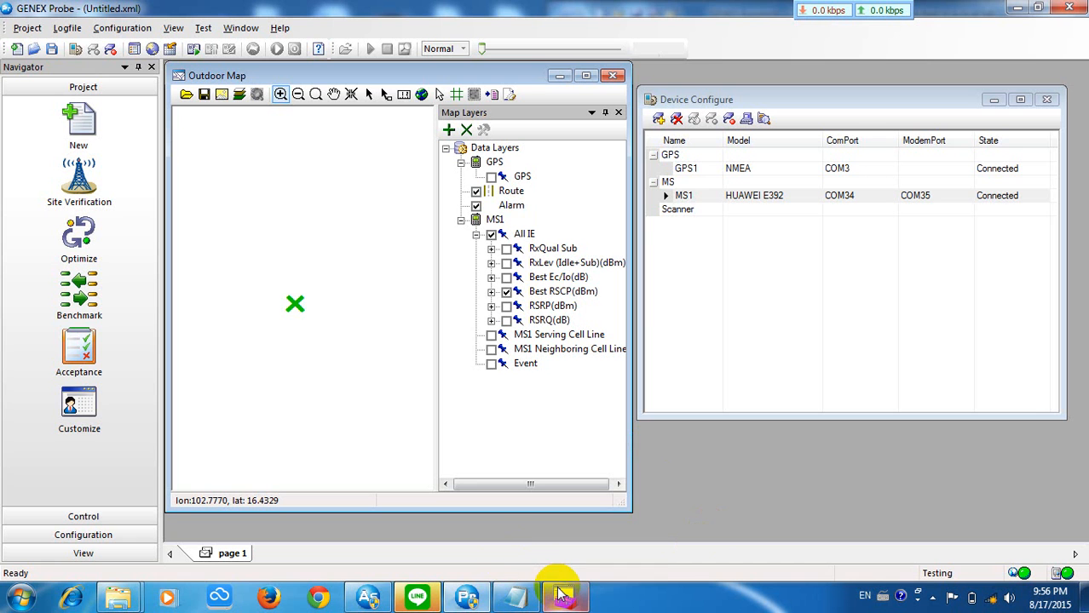
Show the RSRP(dBm) layer for comparison with Best RSCP(dBm) and hide it again, leaving Best RSCP(dBm) enabled
{"action": "mouse_move", "coordinate": [564, 596]}
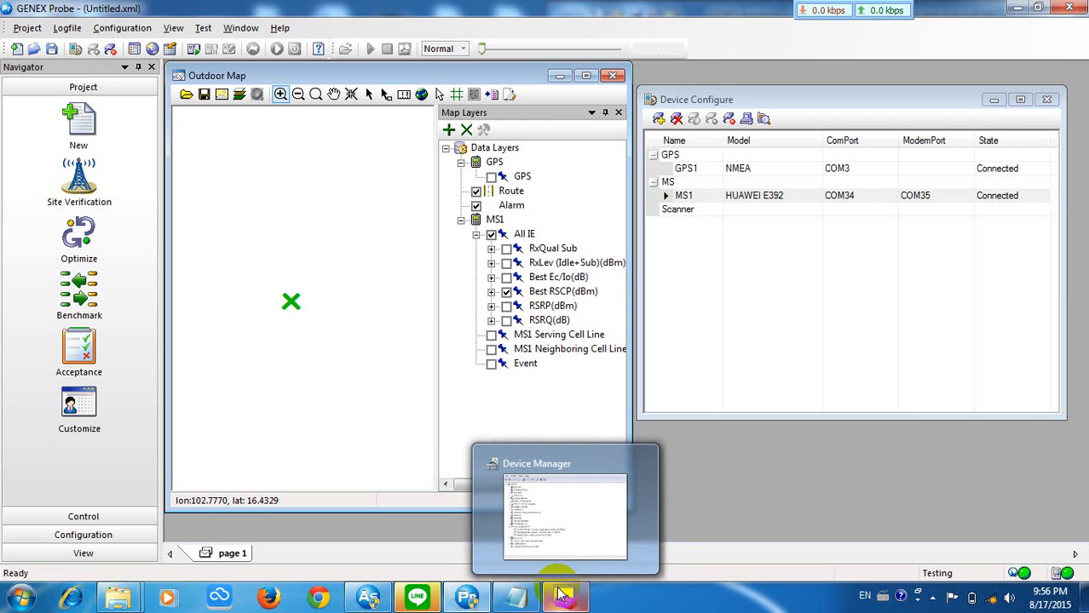
{"action": "left_click", "coordinate": [508, 307]}
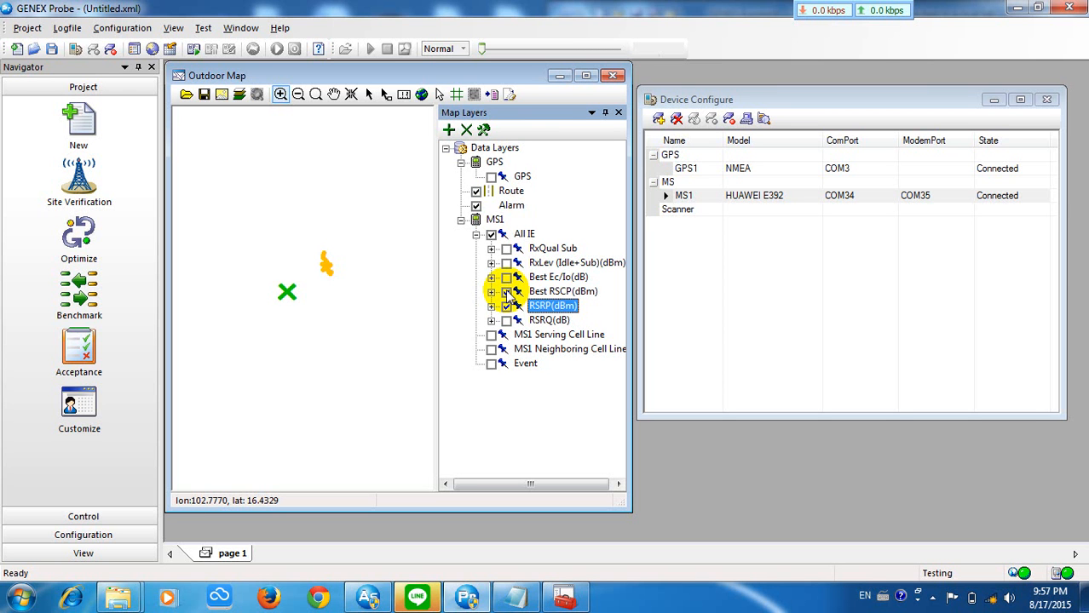
{"action": "left_click", "coordinate": [507, 291]}
{"action": "left_click", "coordinate": [507, 306]}
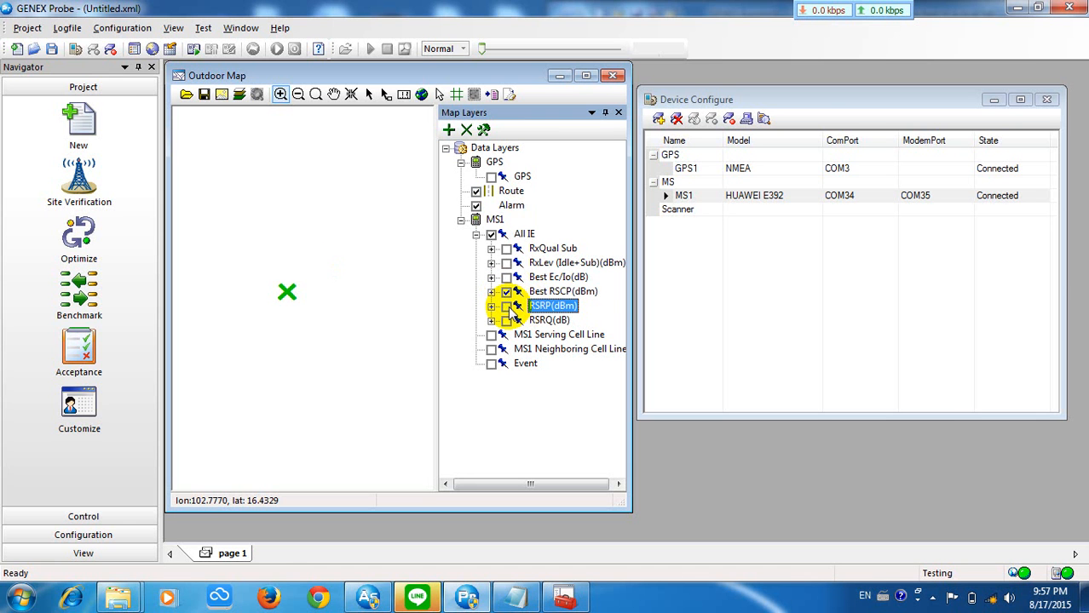
{"action": "left_click", "coordinate": [507, 306]}
{"action": "left_click", "coordinate": [507, 306]}
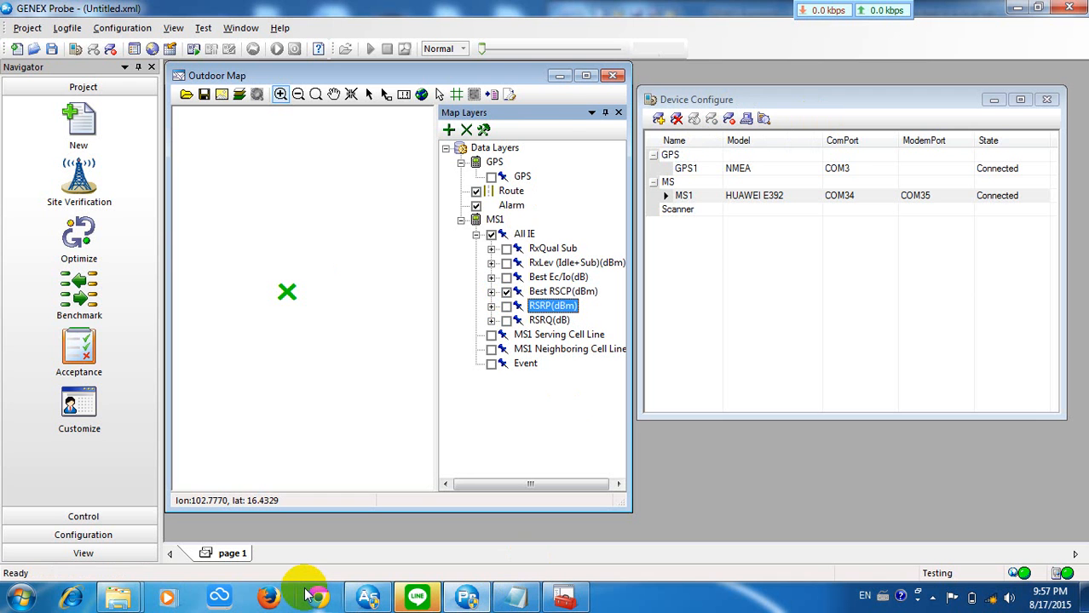
Launch Mobile Partner from the desktop and open its options
{"action": "key", "text": "super+d"}
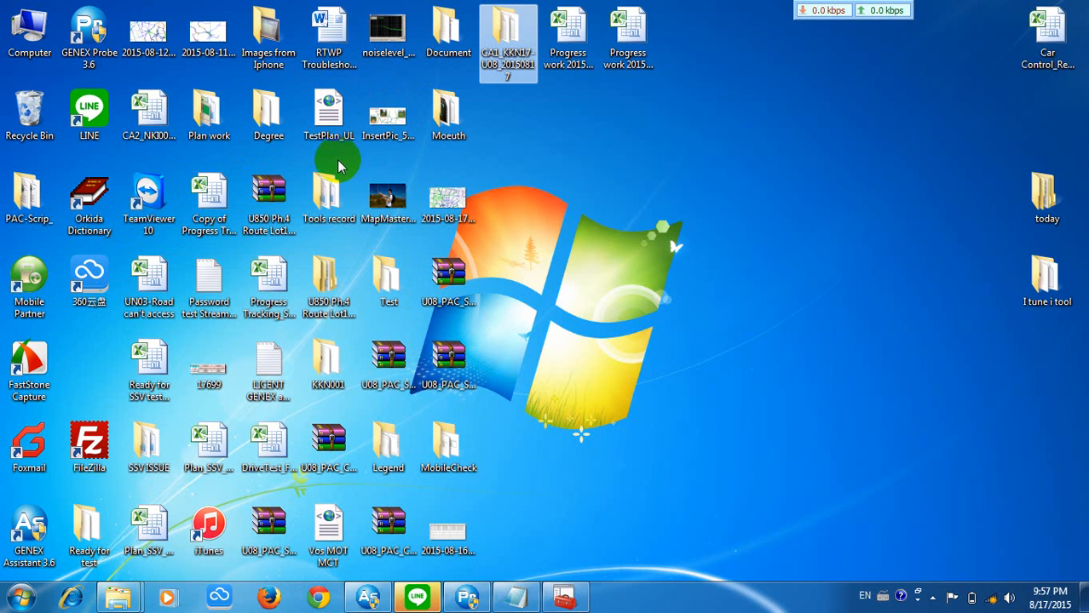
{"action": "left_click", "coordinate": [28, 275]}
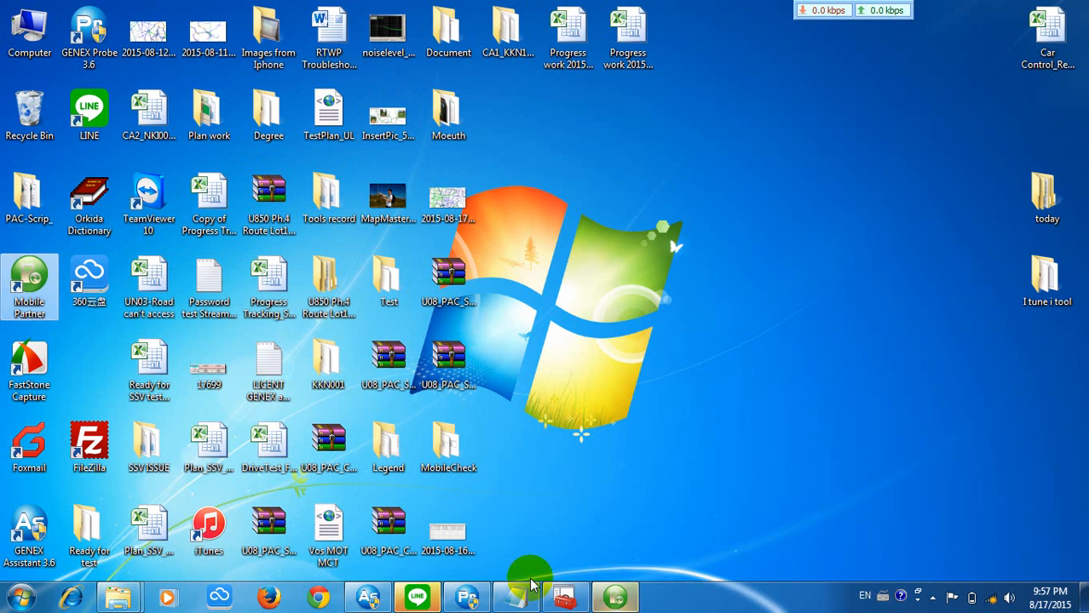
{"action": "left_click", "coordinate": [617, 596]}
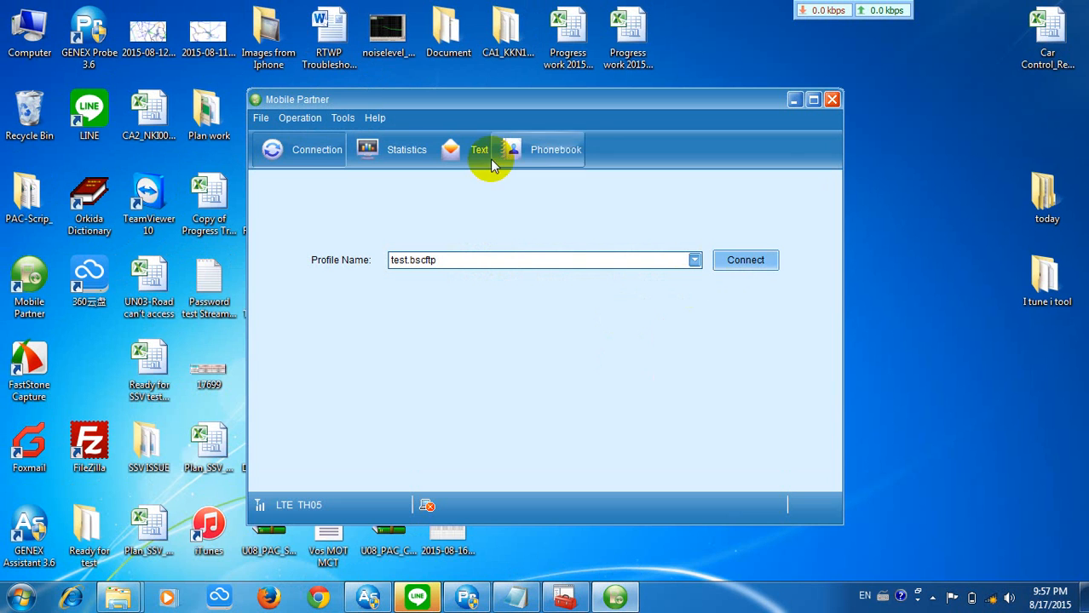
{"action": "left_click", "coordinate": [345, 117]}
{"action": "left_click", "coordinate": [358, 148]}
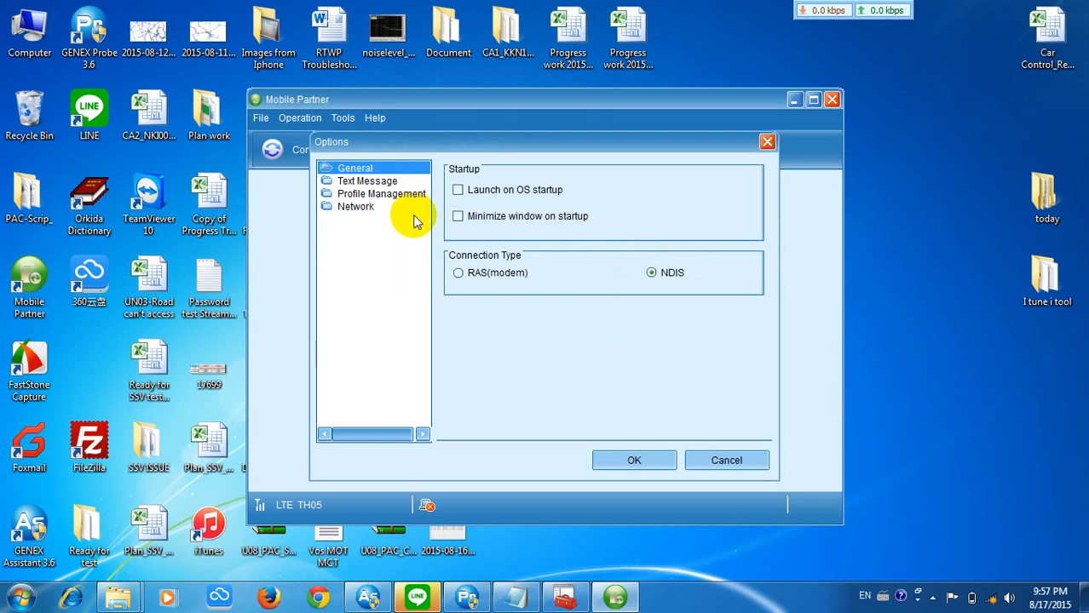
Try to apply the network type WCDMA only with the band All Bands in Mobile Partner's network options
{"action": "left_click", "coordinate": [355, 210]}
{"action": "left_click", "coordinate": [493, 214]}
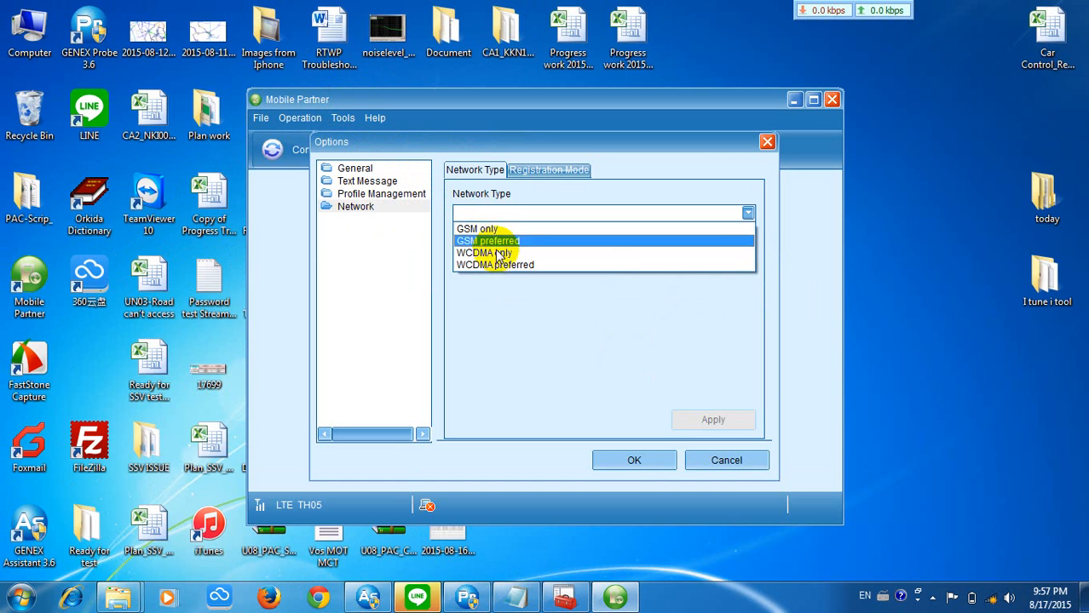
{"action": "left_click", "coordinate": [494, 253]}
{"action": "left_click", "coordinate": [511, 259]}
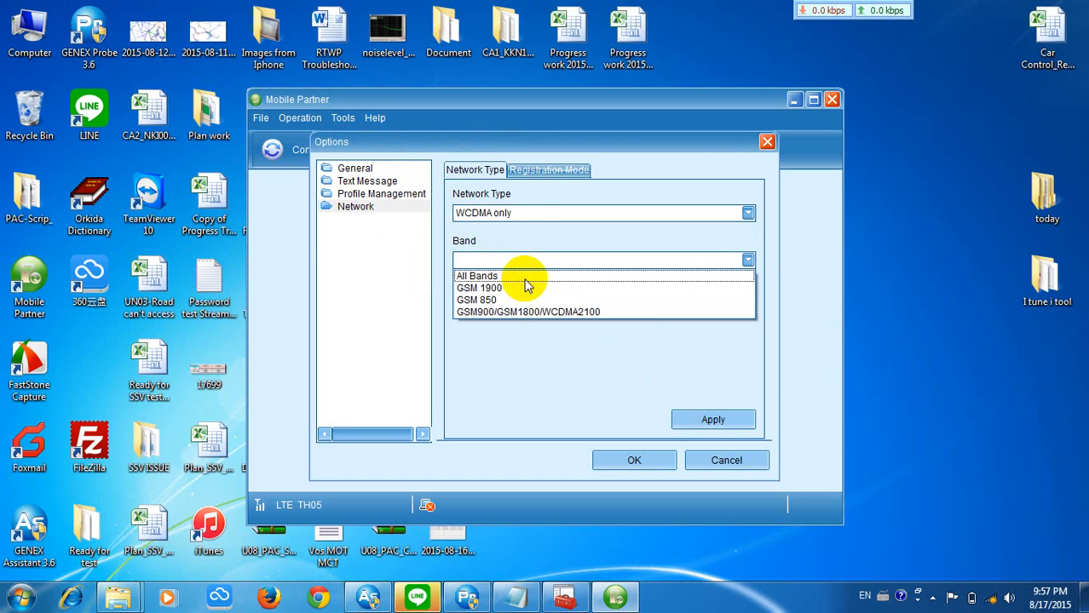
{"action": "left_click", "coordinate": [531, 277]}
{"action": "left_click", "coordinate": [692, 420]}
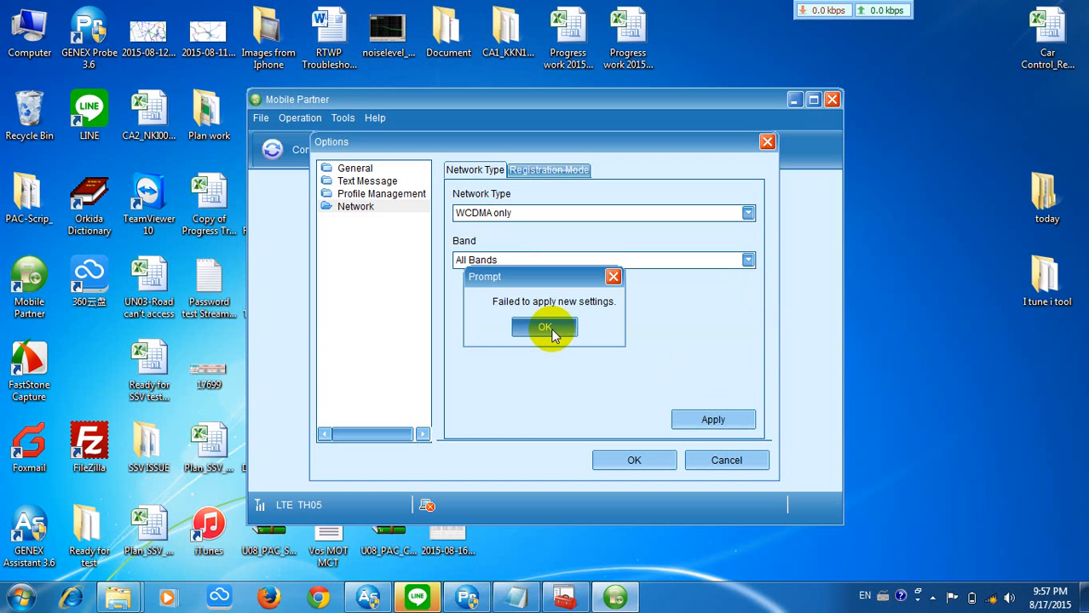
{"action": "left_click", "coordinate": [545, 329]}
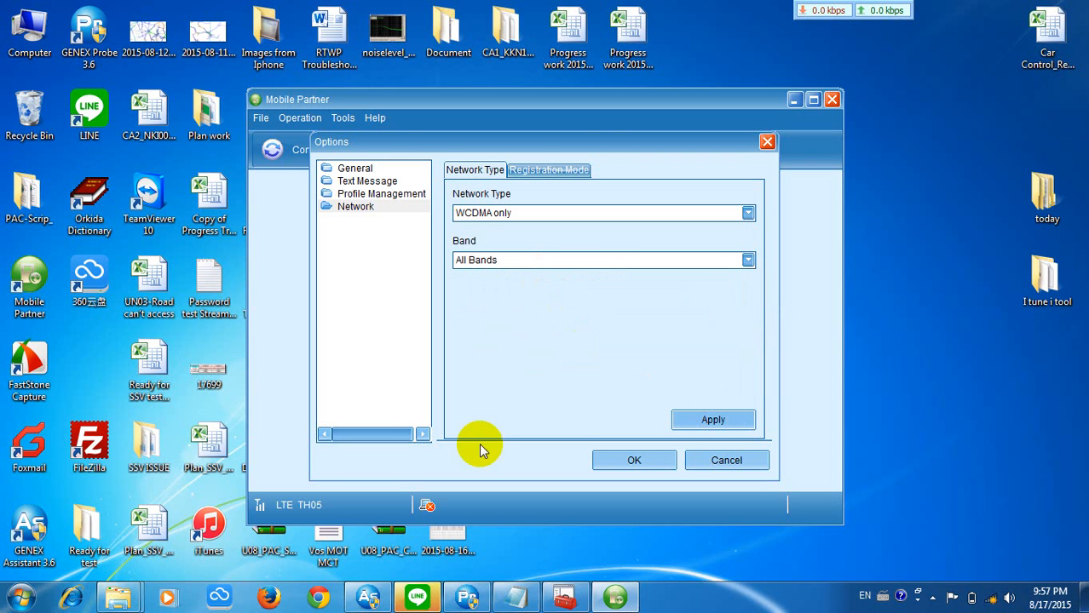
Switch back to GENEX Probe and disconnect all devices
{"action": "left_click", "coordinate": [368, 597]}
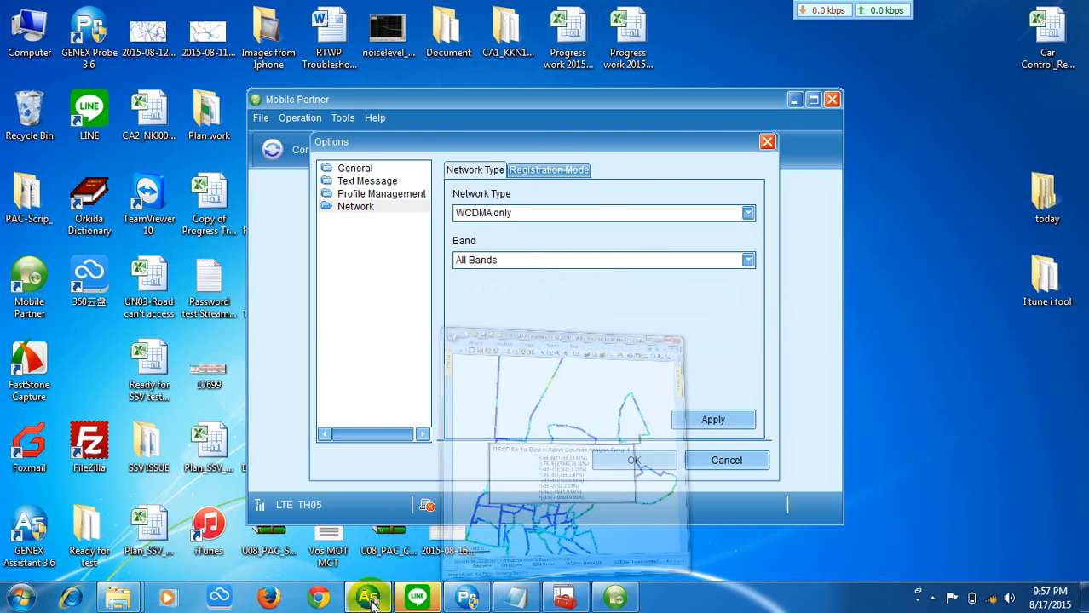
{"action": "left_click", "coordinate": [466, 597]}
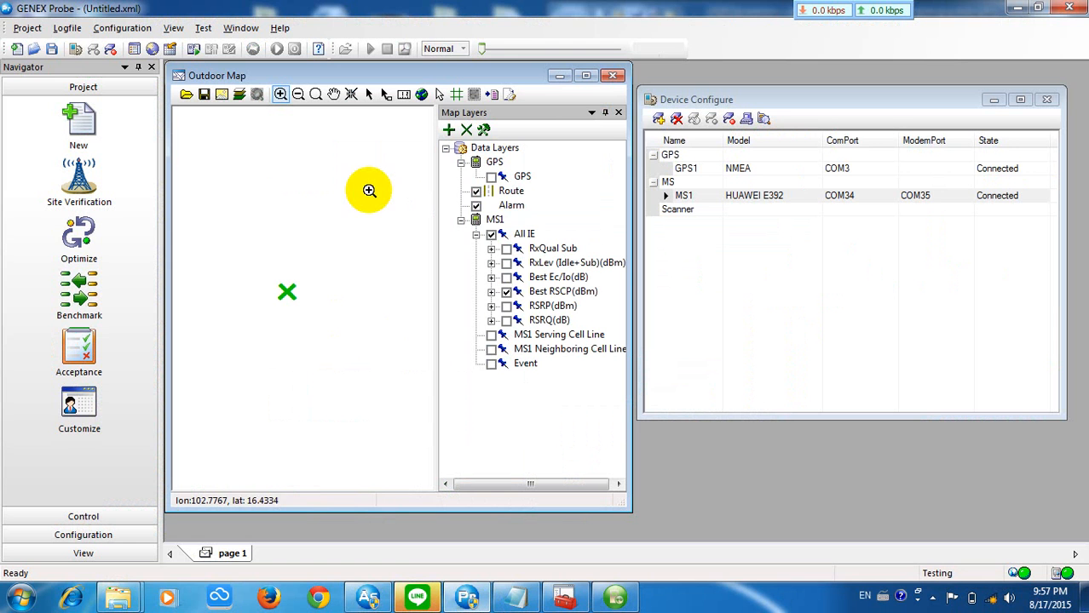
{"action": "left_click", "coordinate": [110, 49]}
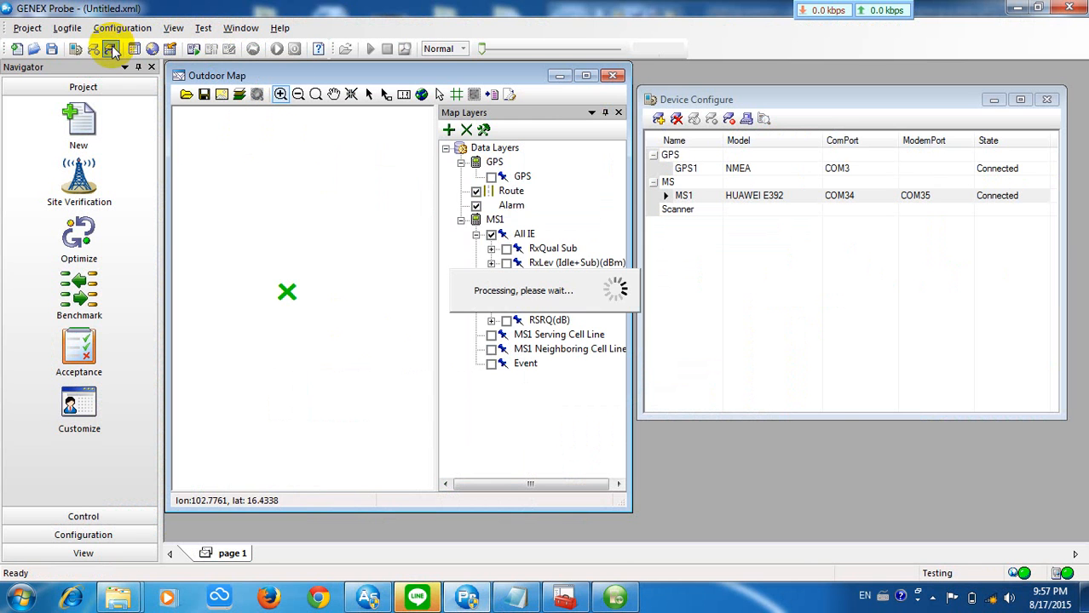
Return to Mobile Partner and retry applying WCDMA only with All Bands, dismissing the prompts
{"action": "left_click", "coordinate": [615, 597]}
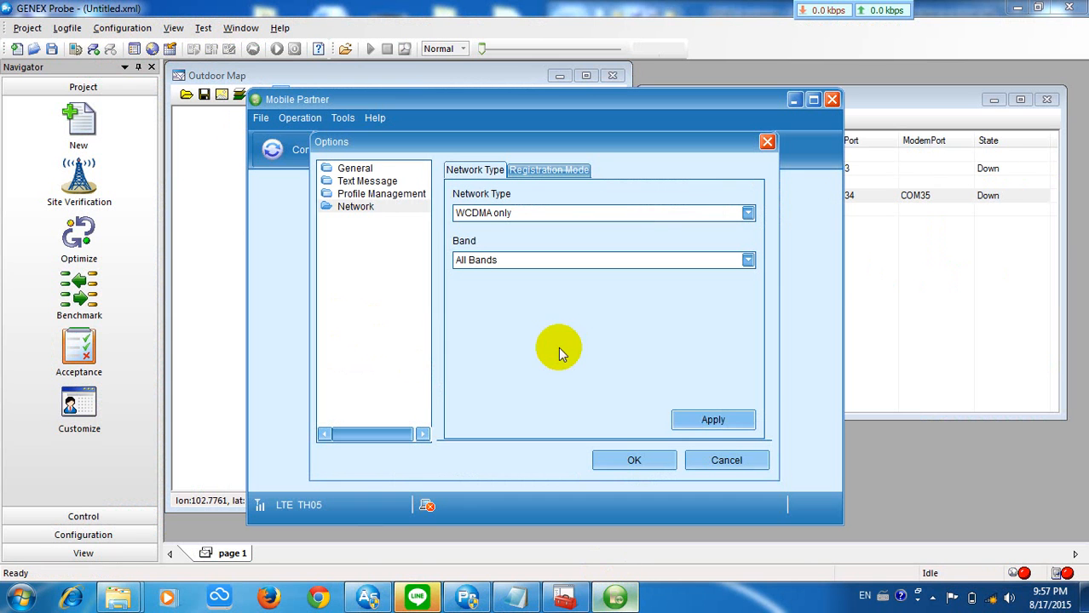
{"action": "left_click", "coordinate": [704, 424]}
{"action": "left_click", "coordinate": [552, 329]}
{"action": "left_click", "coordinate": [549, 214]}
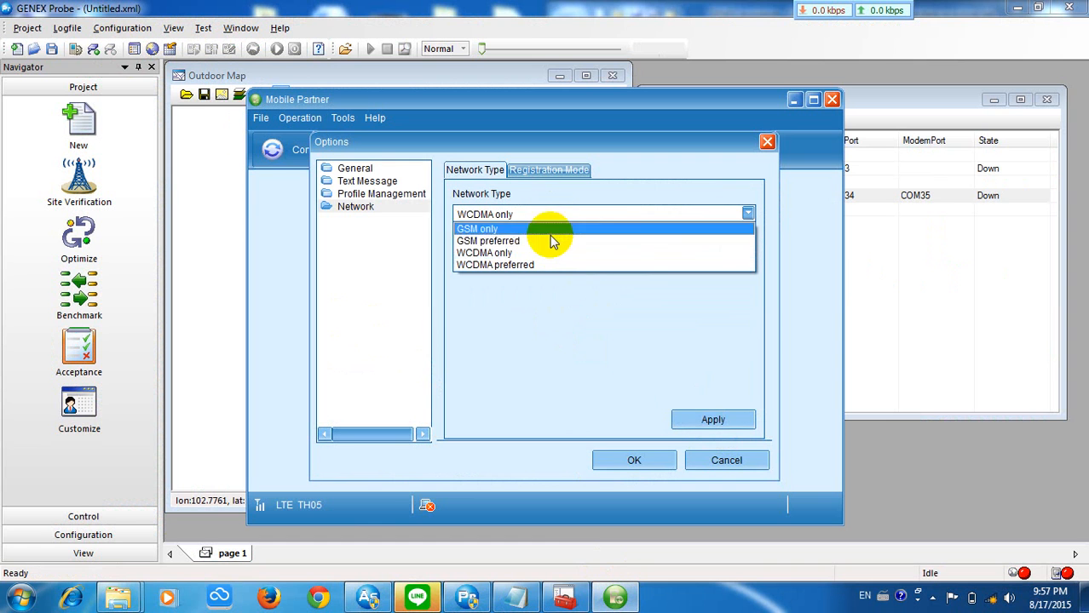
{"action": "left_click", "coordinate": [546, 251]}
{"action": "left_click", "coordinate": [694, 416]}
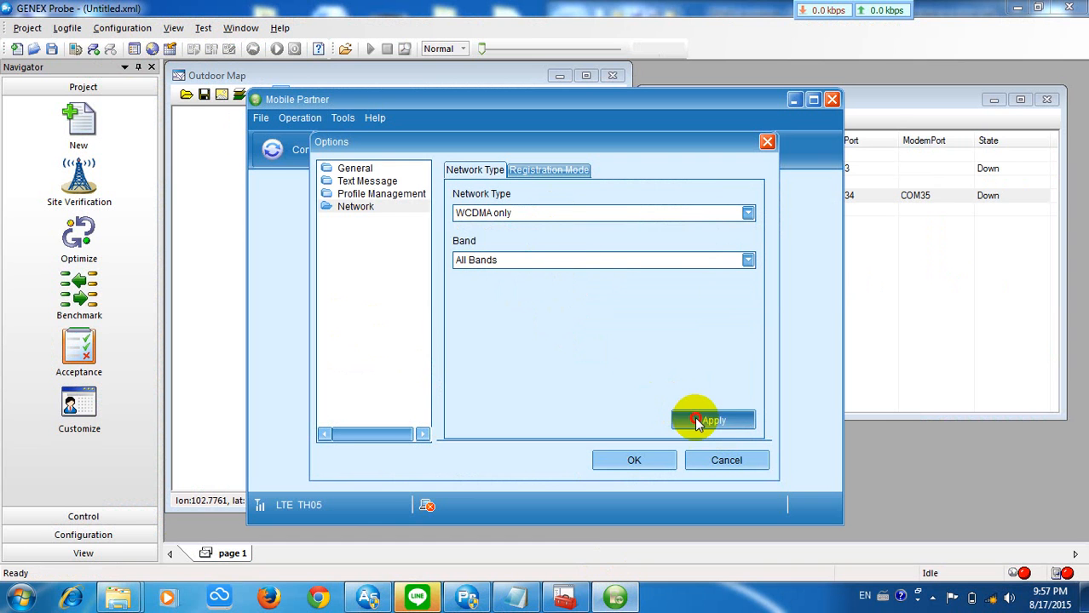
{"action": "left_click", "coordinate": [558, 334]}
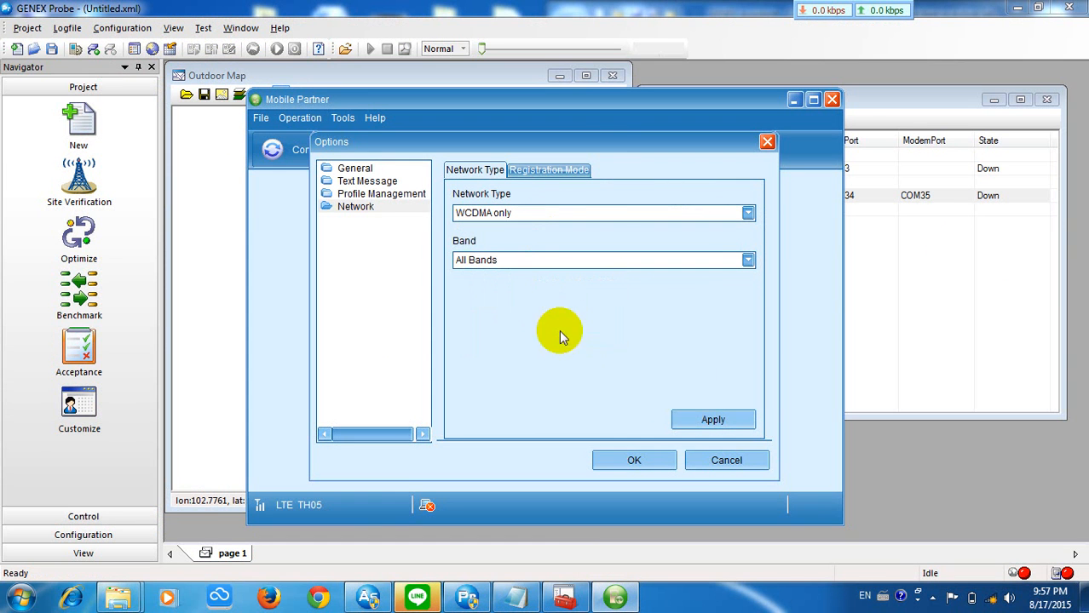
{"action": "left_click", "coordinate": [654, 466]}
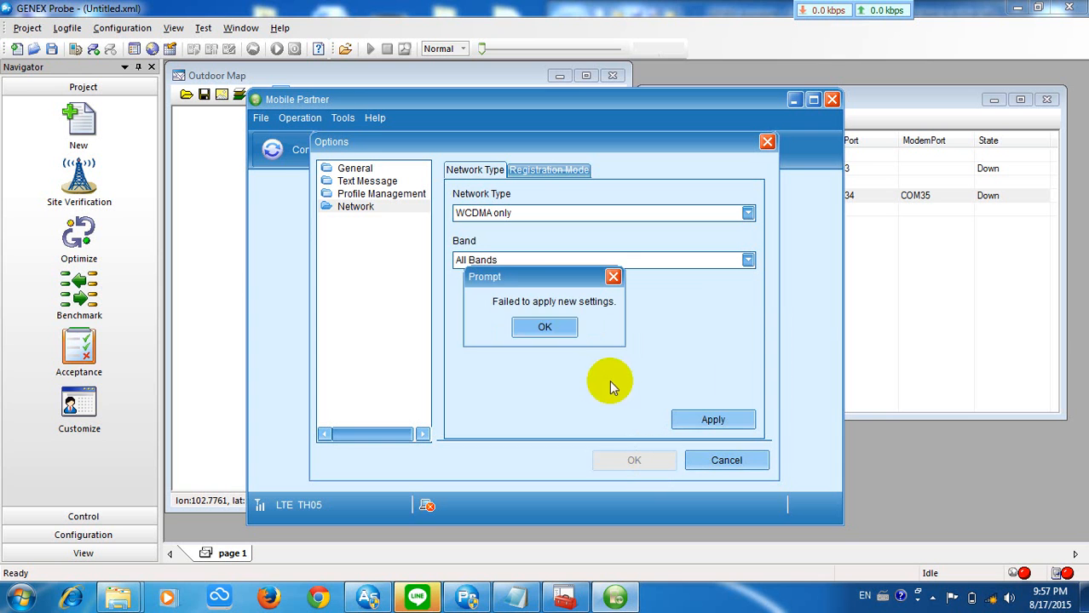
{"action": "left_click", "coordinate": [545, 329]}
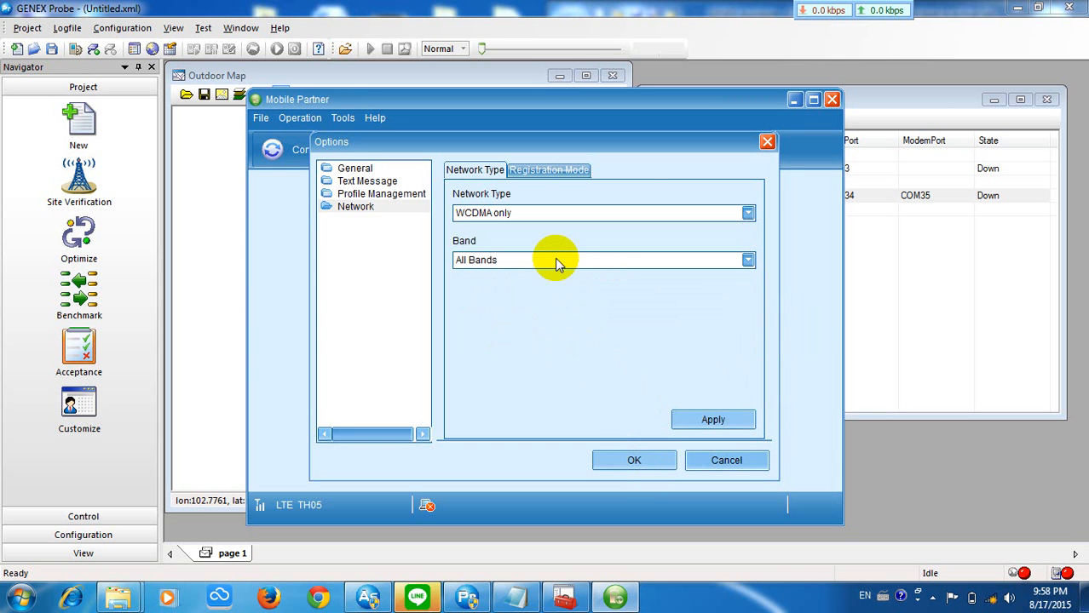
Try to save the WCDMA only network change by switching to the registration mode settings, and close Mobile Partner's options
{"action": "left_click", "coordinate": [536, 172]}
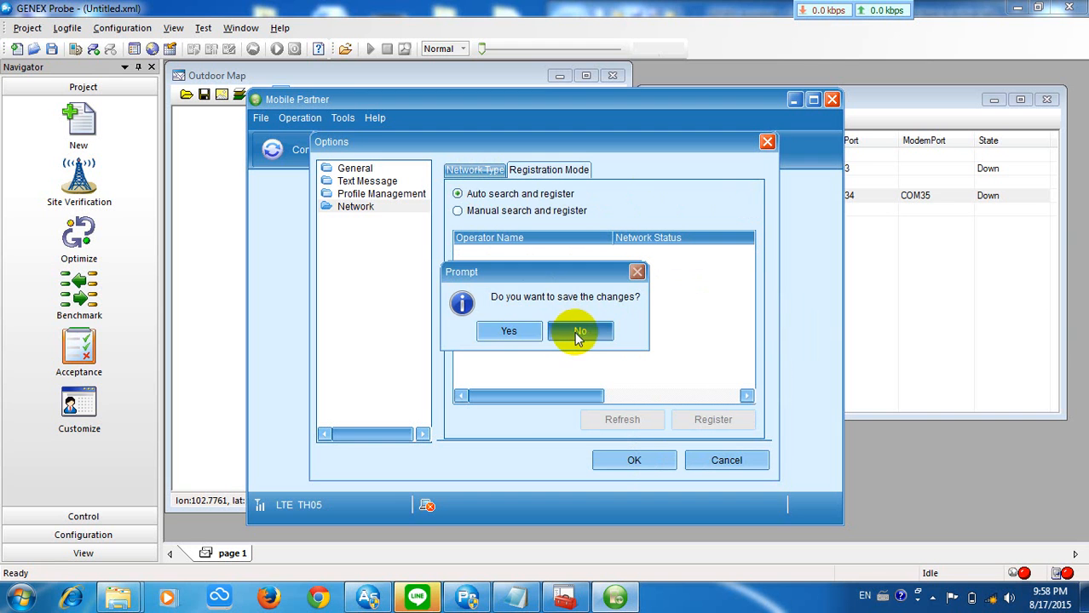
{"action": "left_click", "coordinate": [527, 332]}
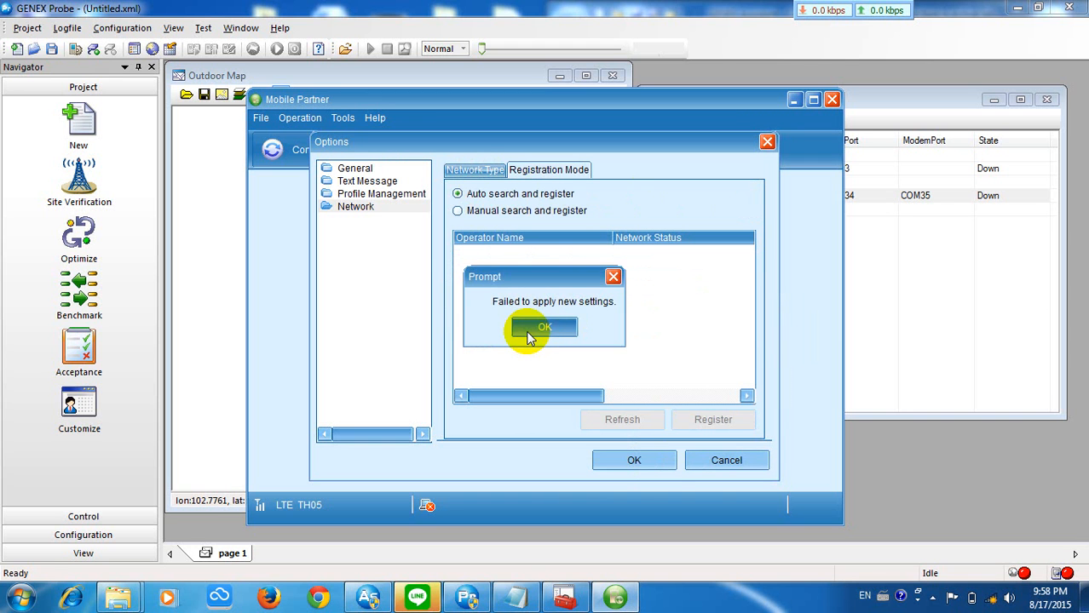
{"action": "left_click", "coordinate": [552, 331]}
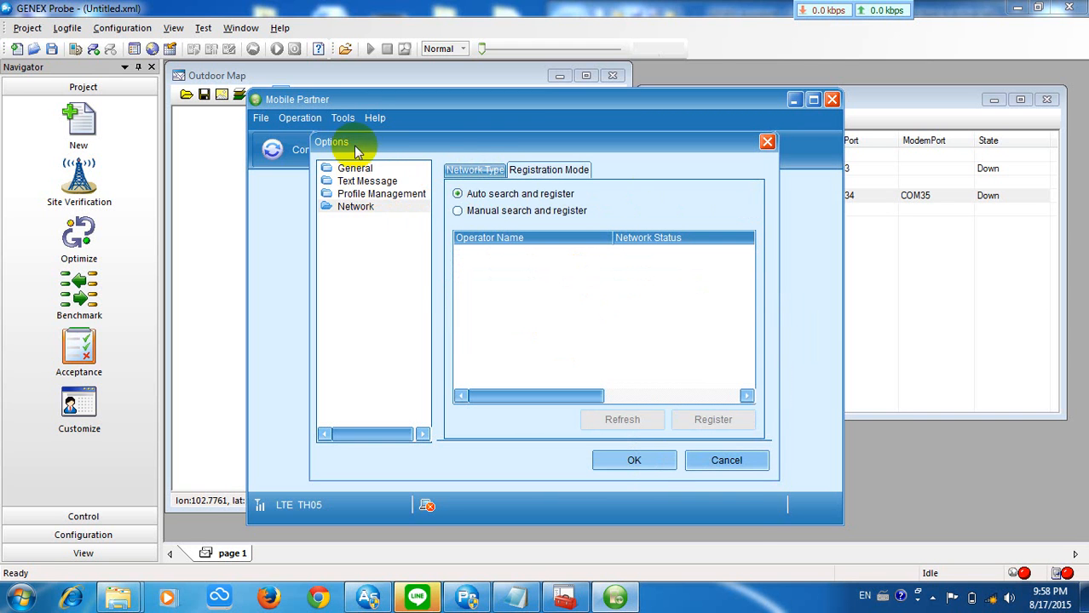
{"action": "left_click_drag", "start_coordinate": [476, 150], "coordinate": [458, 212]}
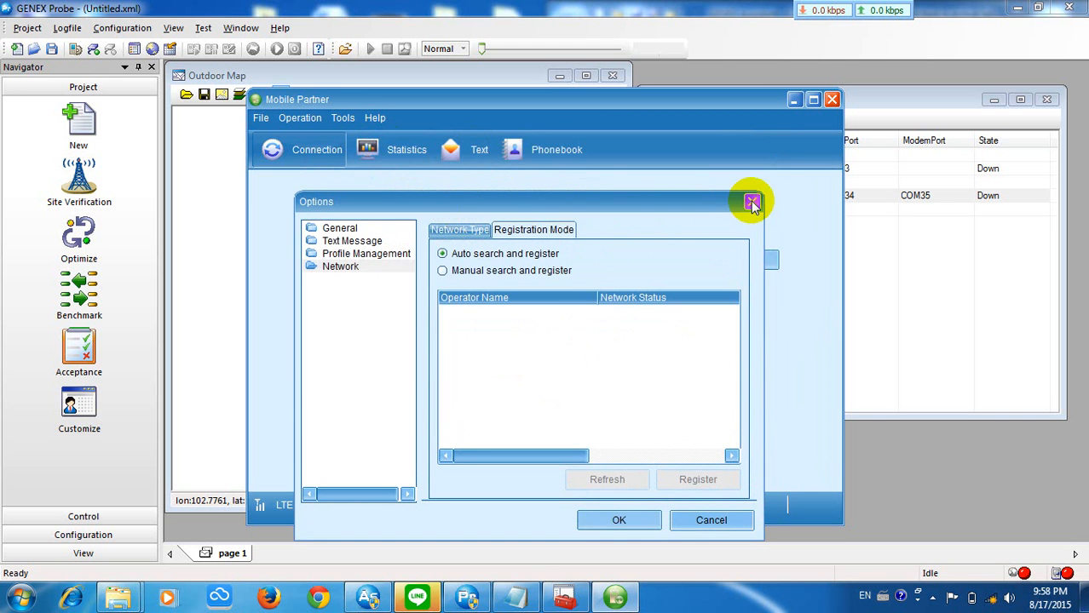
{"action": "left_click", "coordinate": [751, 201]}
{"action": "left_click", "coordinate": [501, 260]}
{"action": "left_click", "coordinate": [499, 260]}
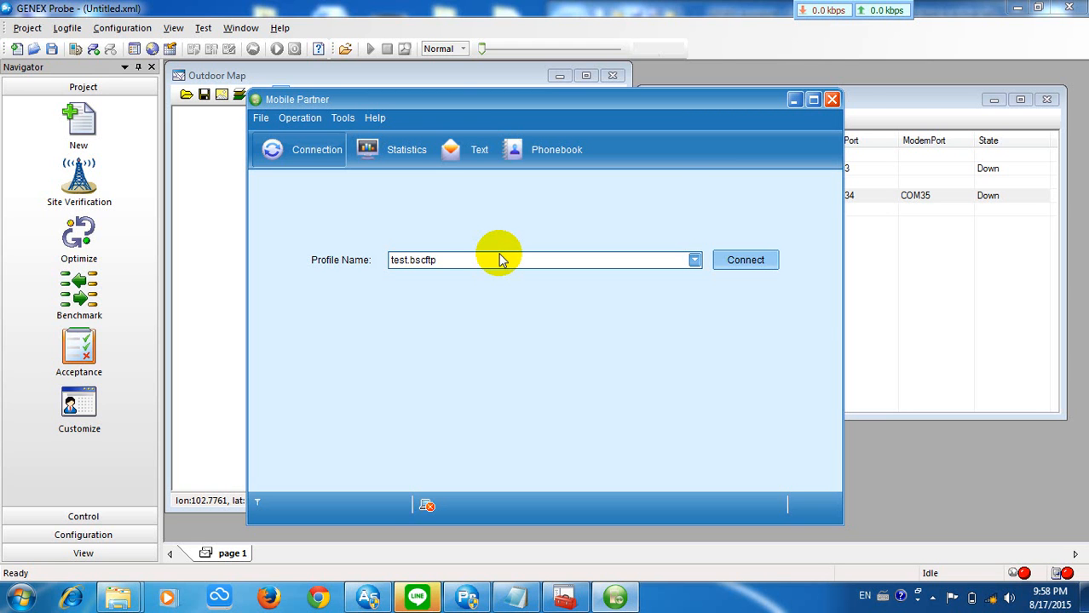
Check the modem's COM ports in Device Manager, declining the setup's offer to remove the other installed version
{"action": "left_click", "coordinate": [963, 114]}
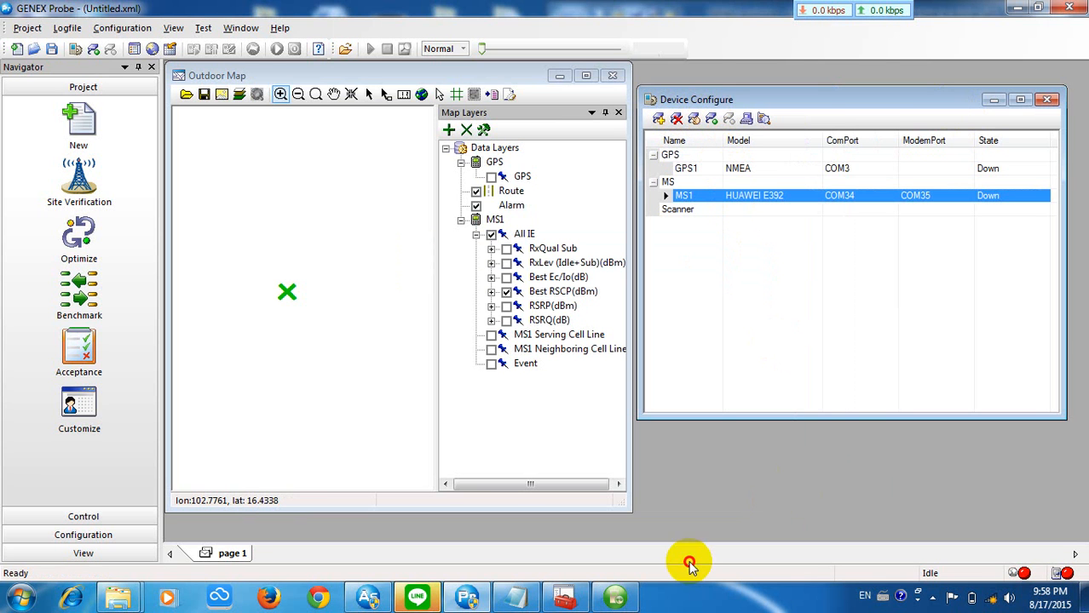
{"action": "left_click", "coordinate": [617, 597]}
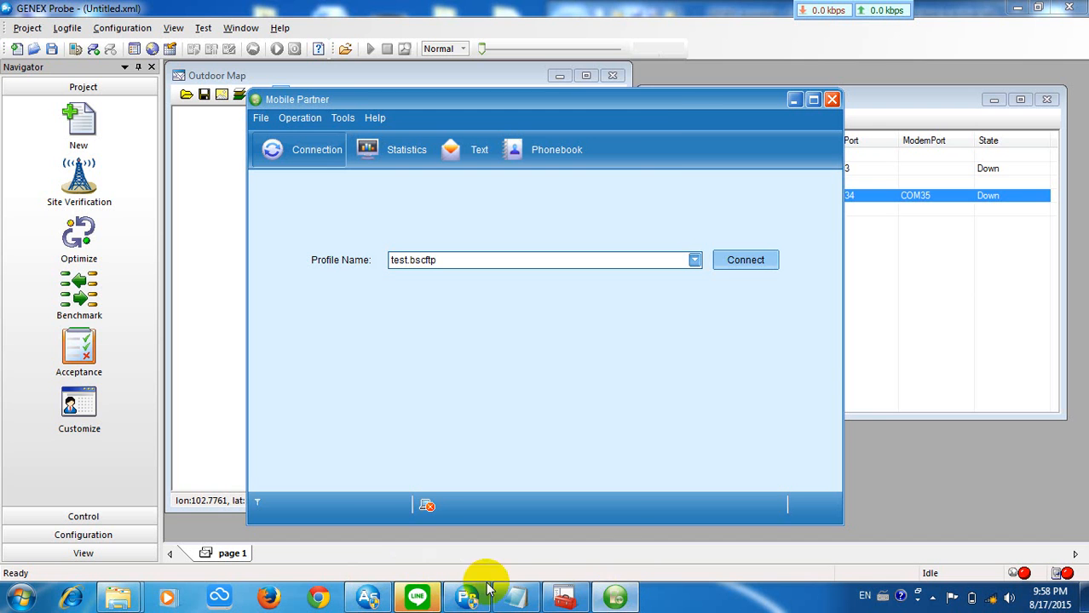
{"action": "left_click", "coordinate": [550, 602]}
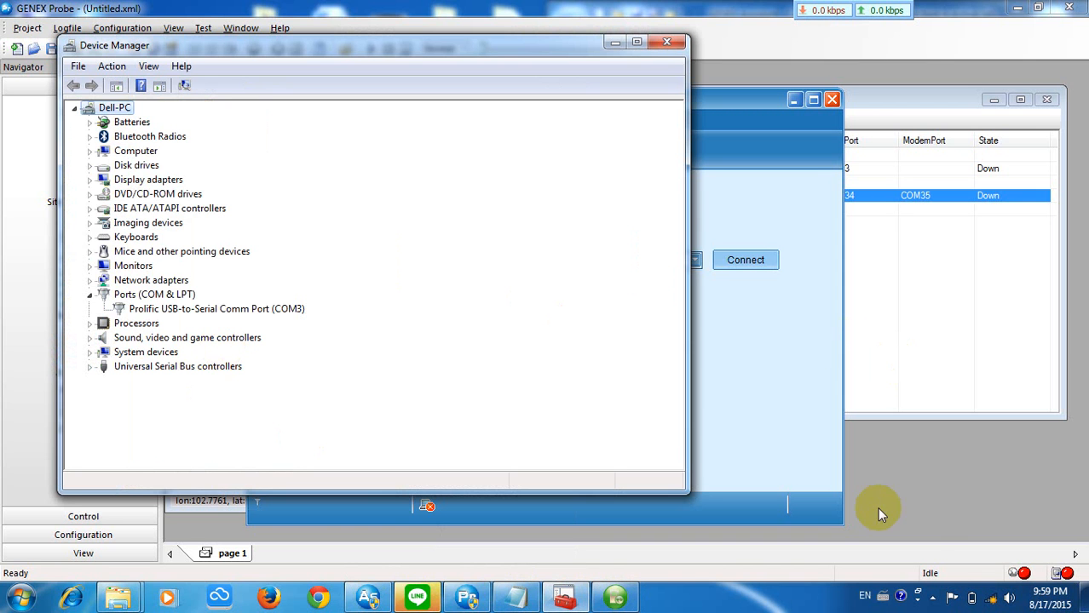
{"action": "left_click", "coordinate": [934, 597]}
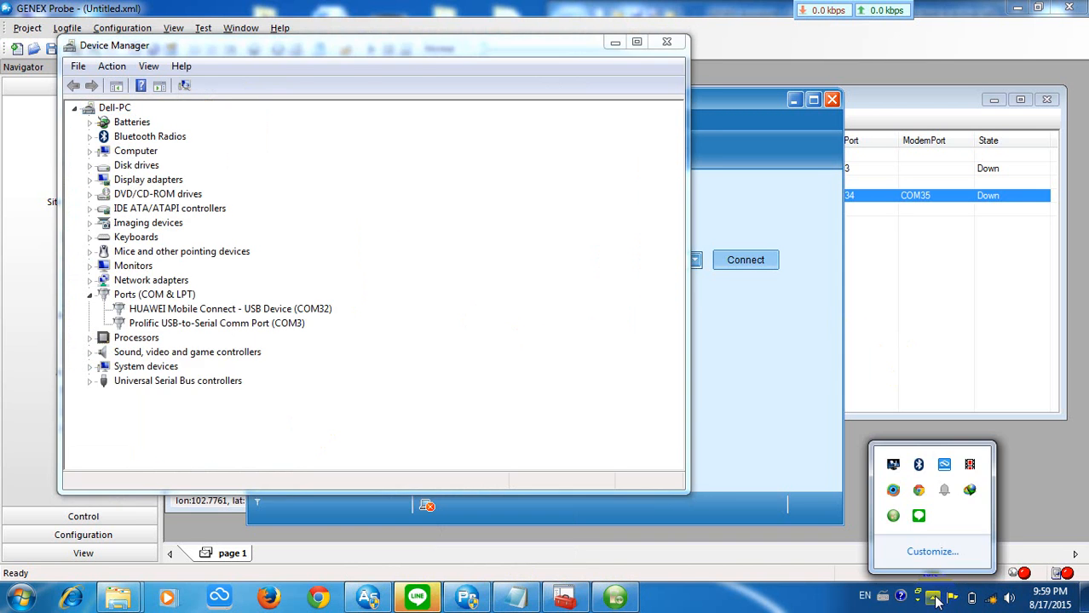
{"action": "left_click", "coordinate": [936, 600]}
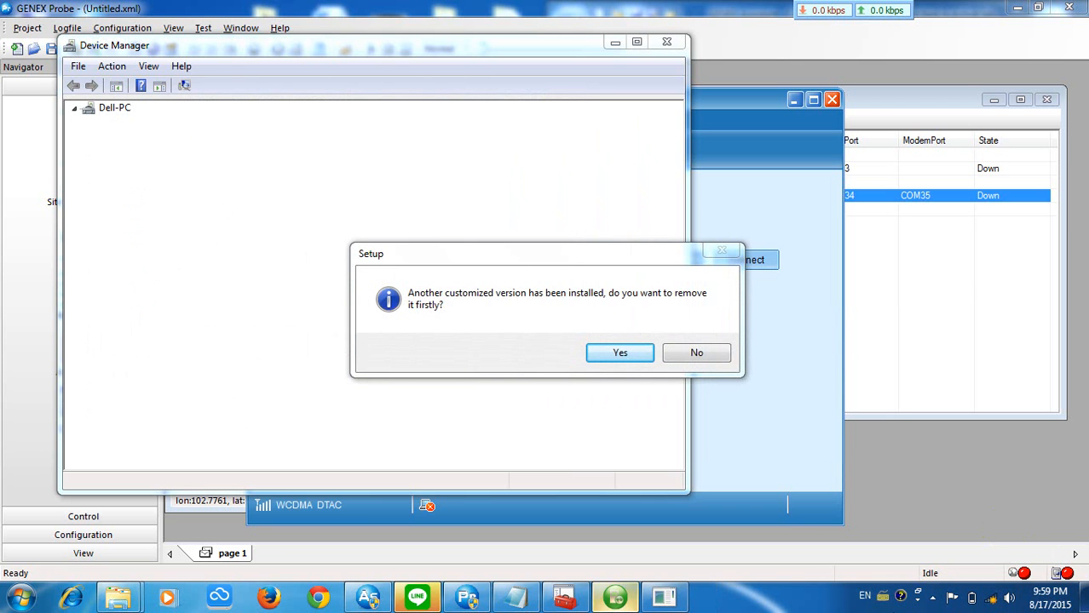
{"action": "left_click", "coordinate": [670, 353]}
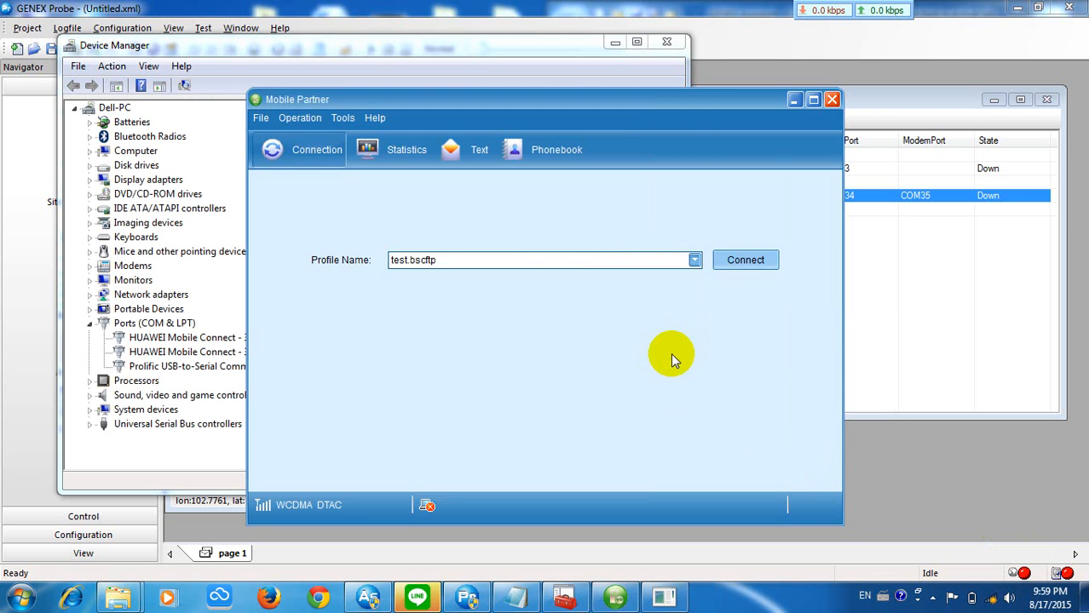
{"action": "left_click", "coordinate": [276, 44]}
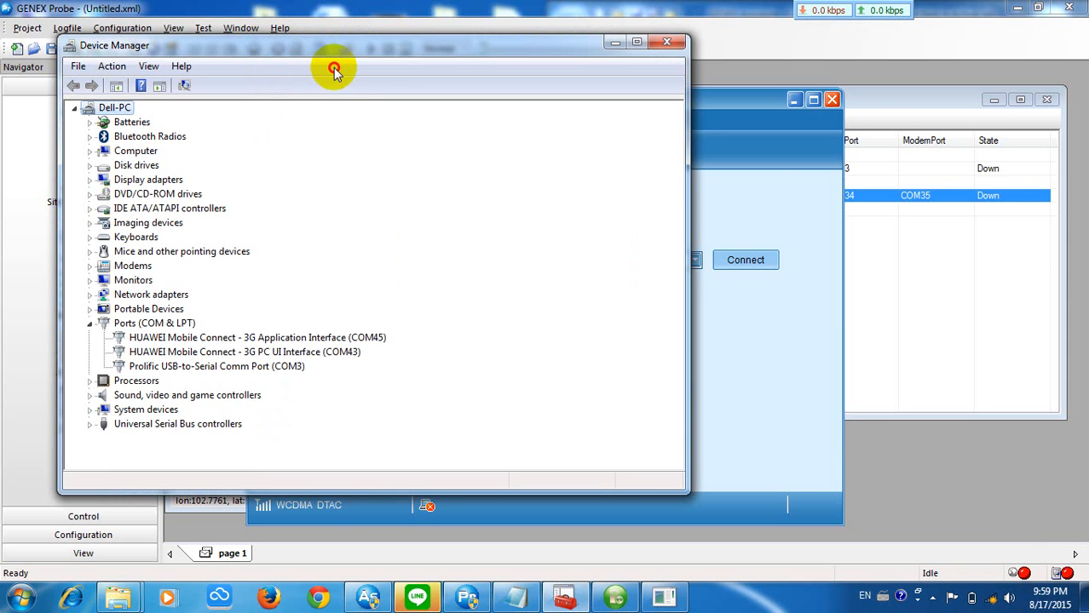
Return to GENEX Probe, auto-detect the attached devices and connect all of them
{"action": "left_click", "coordinate": [450, 10]}
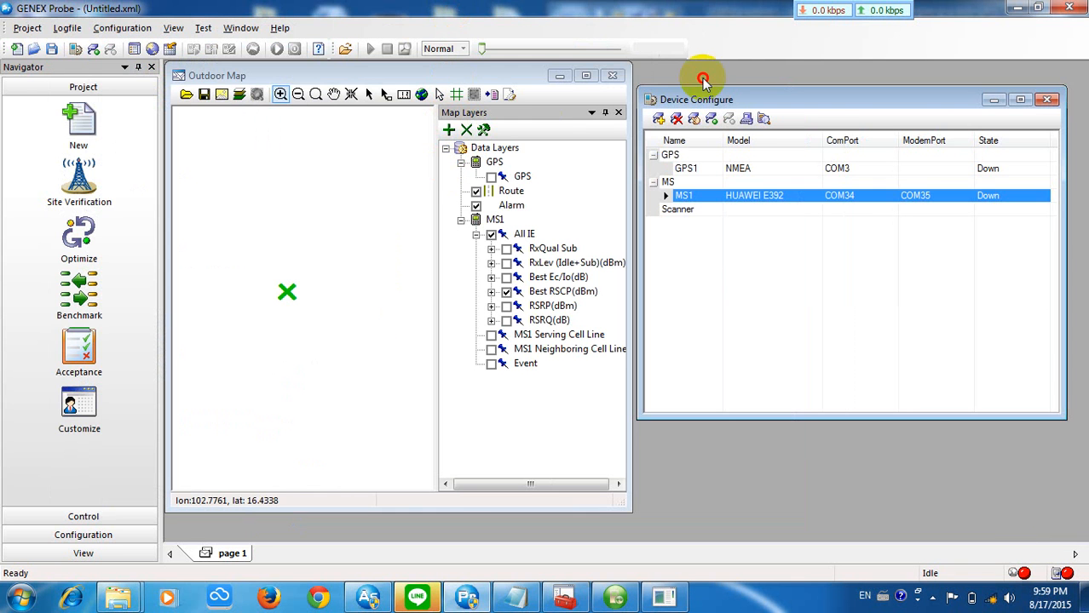
{"action": "left_click", "coordinate": [763, 118]}
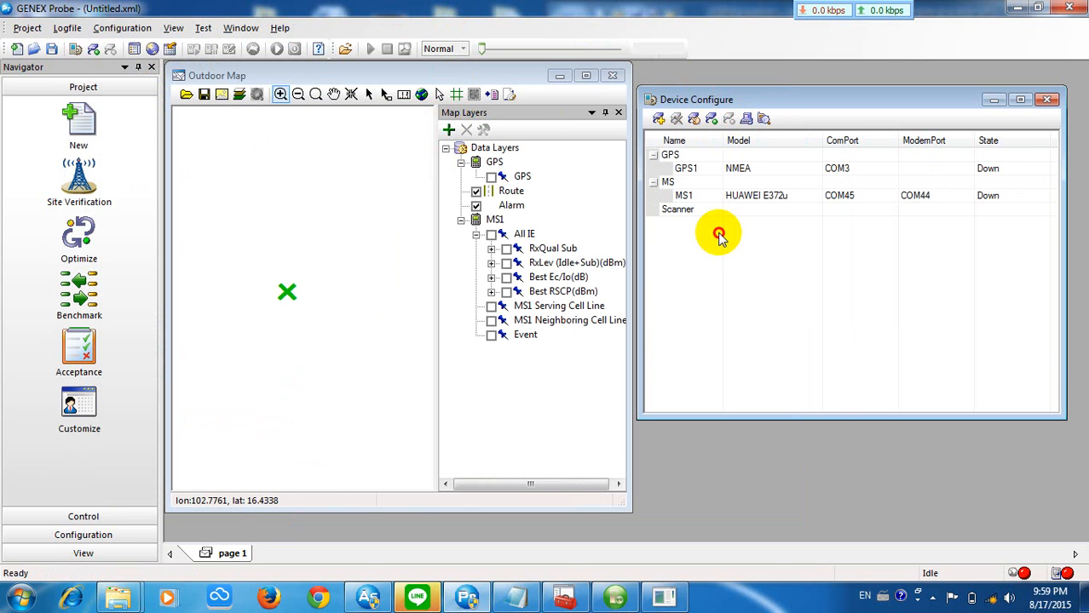
{"action": "left_click", "coordinate": [741, 200]}
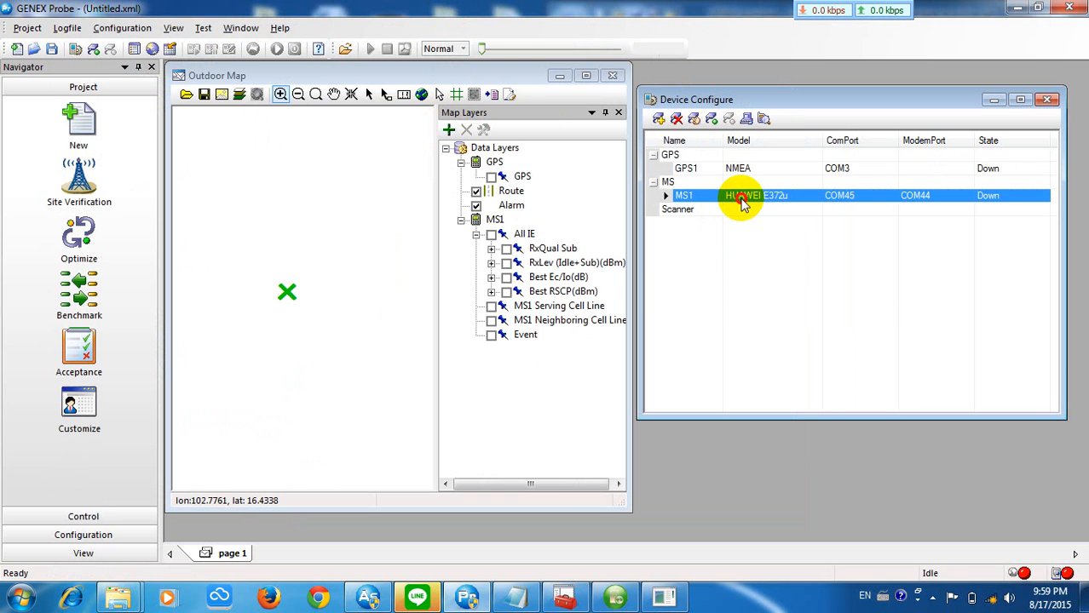
{"action": "left_click", "coordinate": [741, 193]}
{"action": "left_click", "coordinate": [768, 198]}
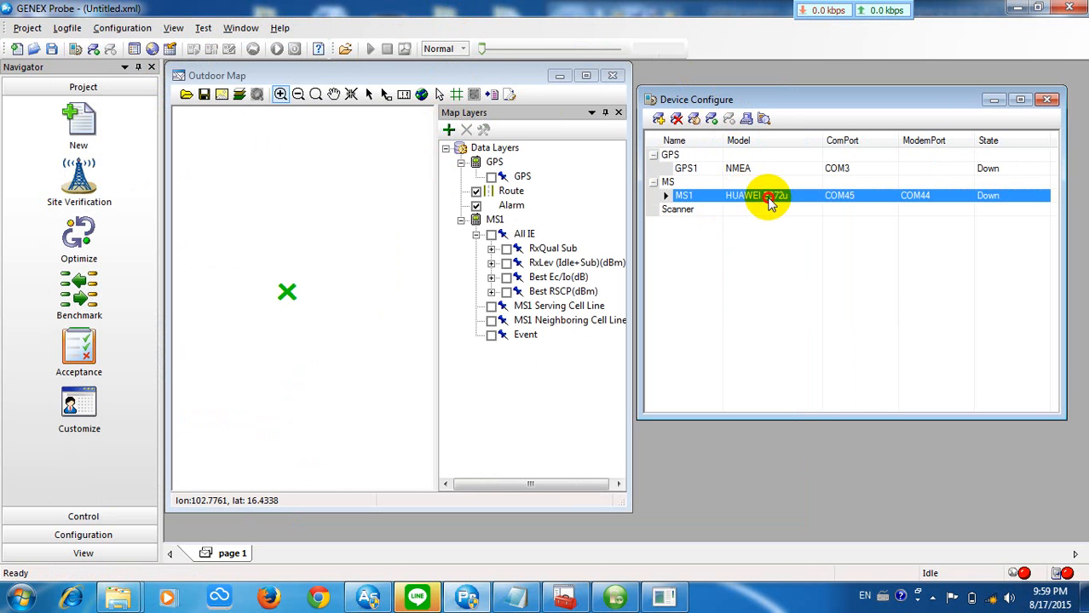
{"action": "left_click", "coordinate": [714, 119]}
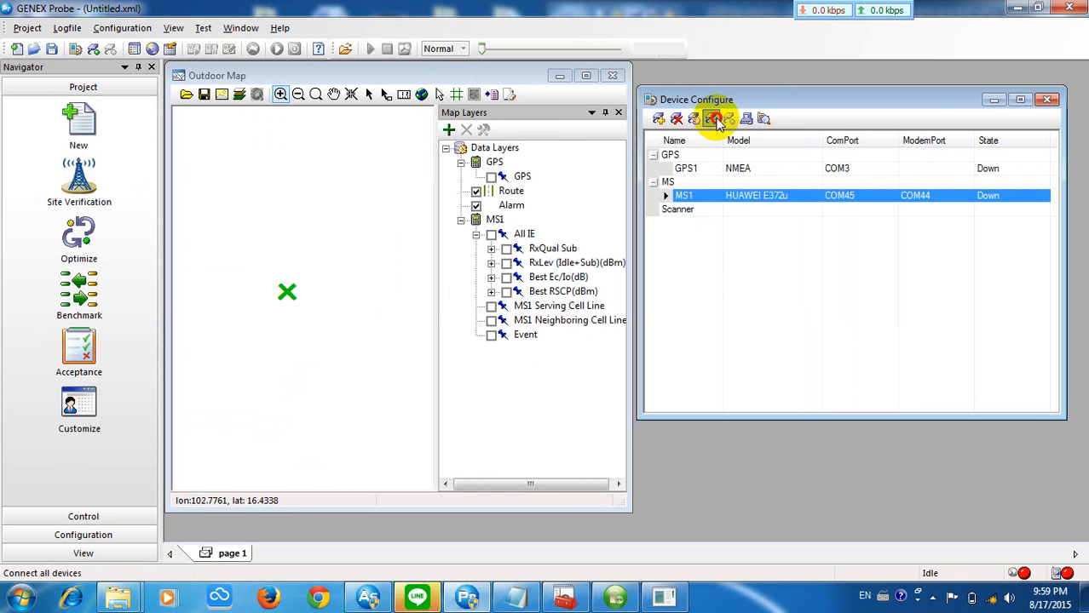
Turn on the Best RSCP(dBm) layer for MS1 and zoom in on the current position in the Outdoor Map
{"action": "left_click", "coordinate": [508, 278]}
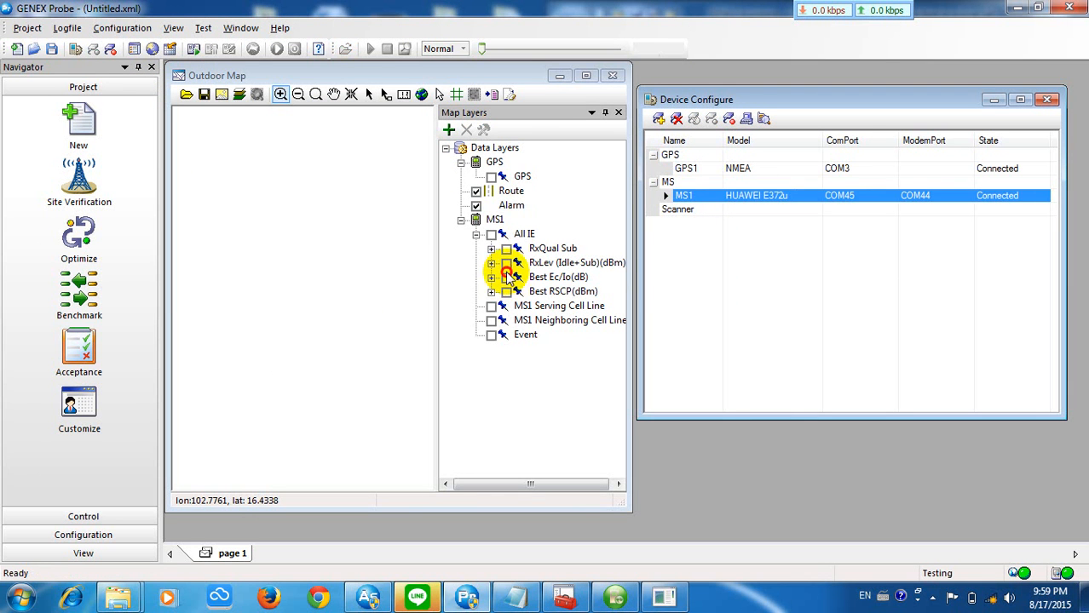
{"action": "left_click", "coordinate": [508, 292]}
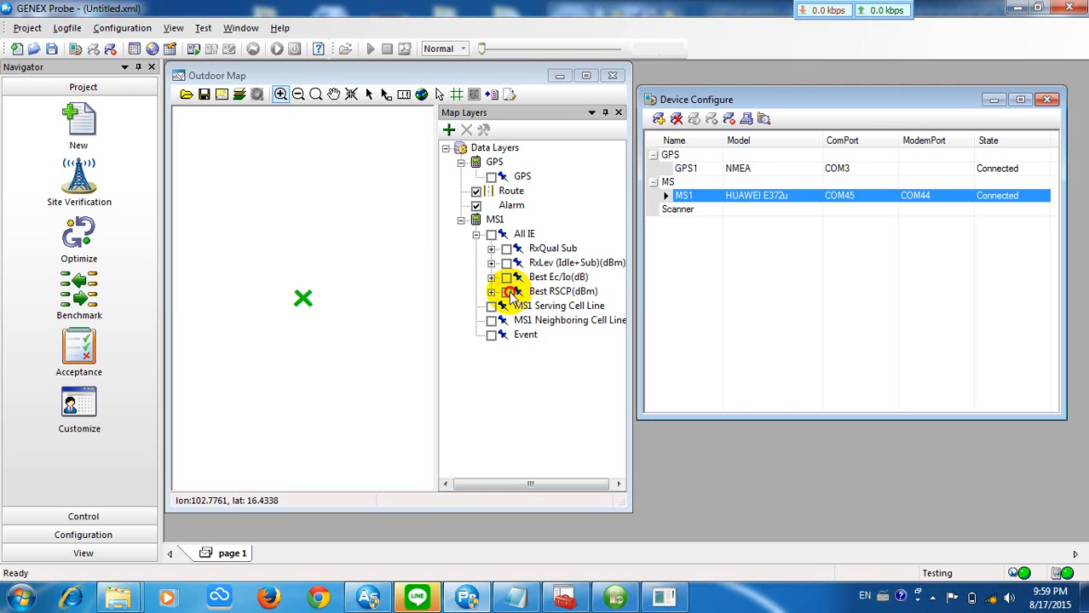
{"action": "left_click", "coordinate": [510, 293]}
{"action": "left_click_drag", "start_coordinate": [271, 289], "coordinate": [330, 320]}
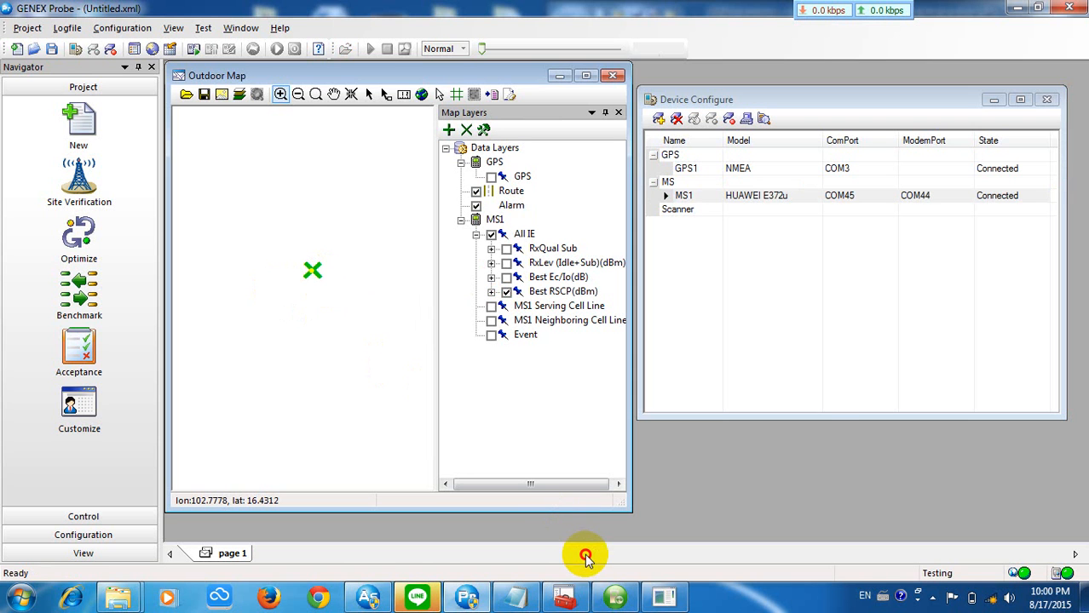
Shorten the Device Configure window to end just below its device list, keeping GENEX Probe in front
{"action": "left_click", "coordinate": [813, 417]}
{"action": "left_click_drag", "start_coordinate": [812, 416], "coordinate": [800, 246]}
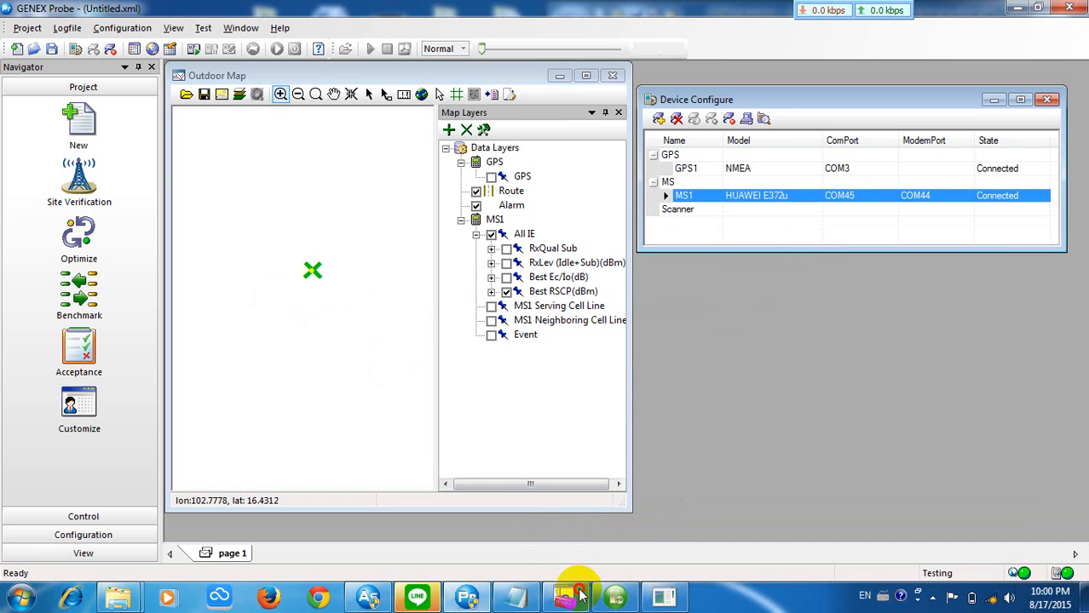
{"action": "left_click", "coordinate": [466, 596]}
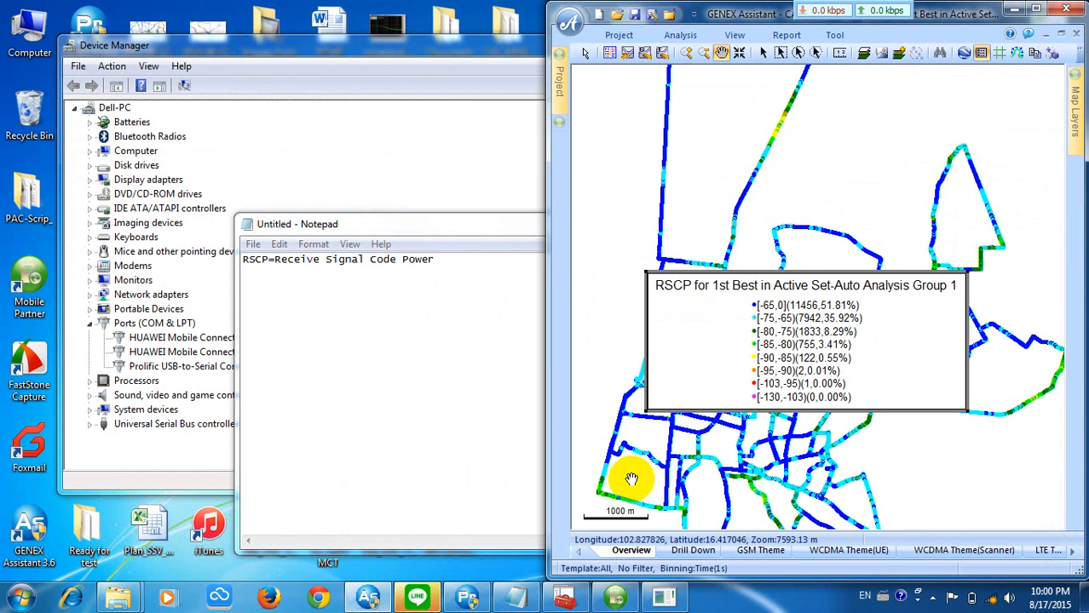
{"action": "left_click", "coordinate": [474, 603]}
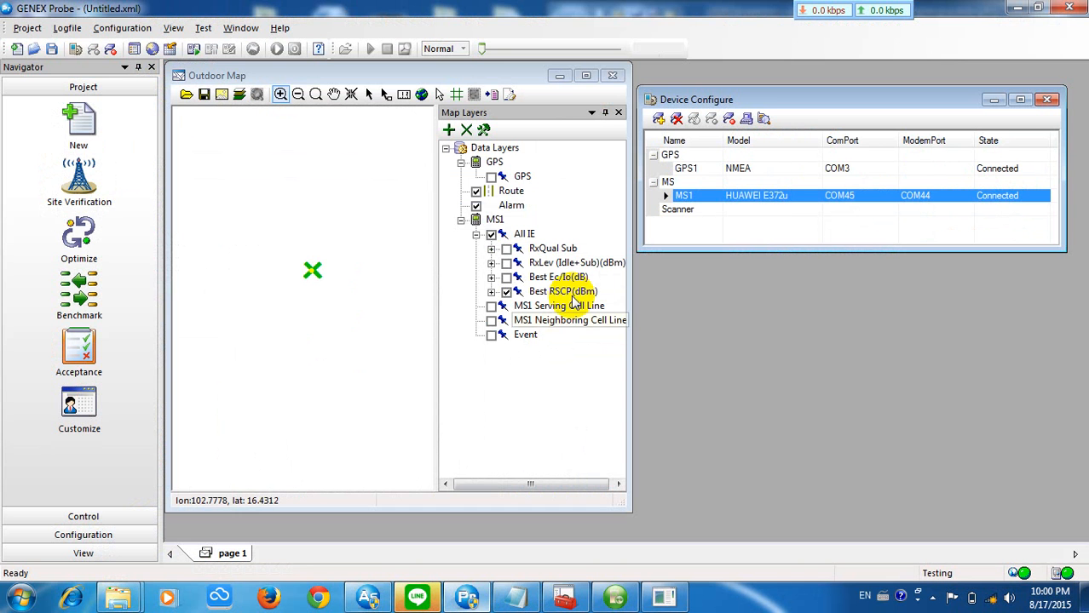
Open the WCDMA Serving/Active Set and Neighboring Cells view for MS1, shrink it and place it below the Device Configure window
{"action": "left_click", "coordinate": [170, 29]}
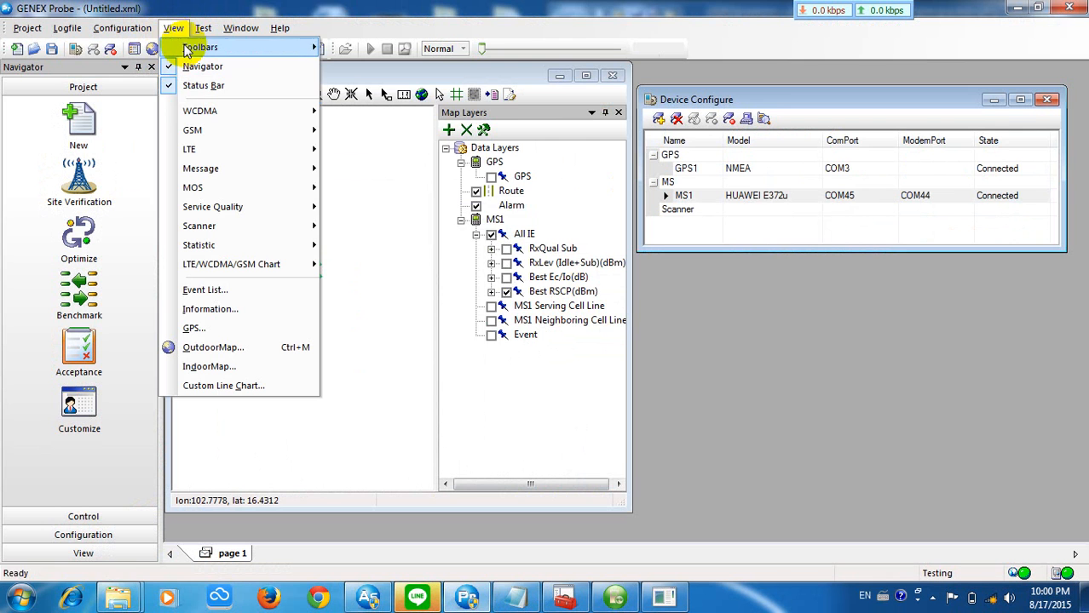
{"action": "mouse_move", "coordinate": [209, 111]}
{"action": "left_click", "coordinate": [352, 110]}
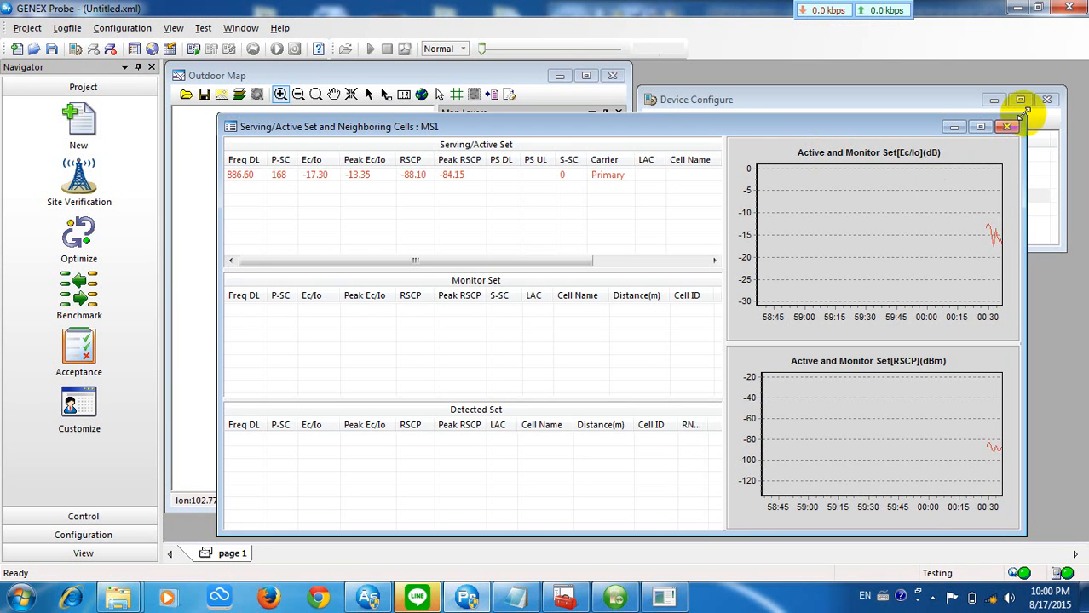
{"action": "left_click_drag", "start_coordinate": [1024, 115], "coordinate": [561, 309]}
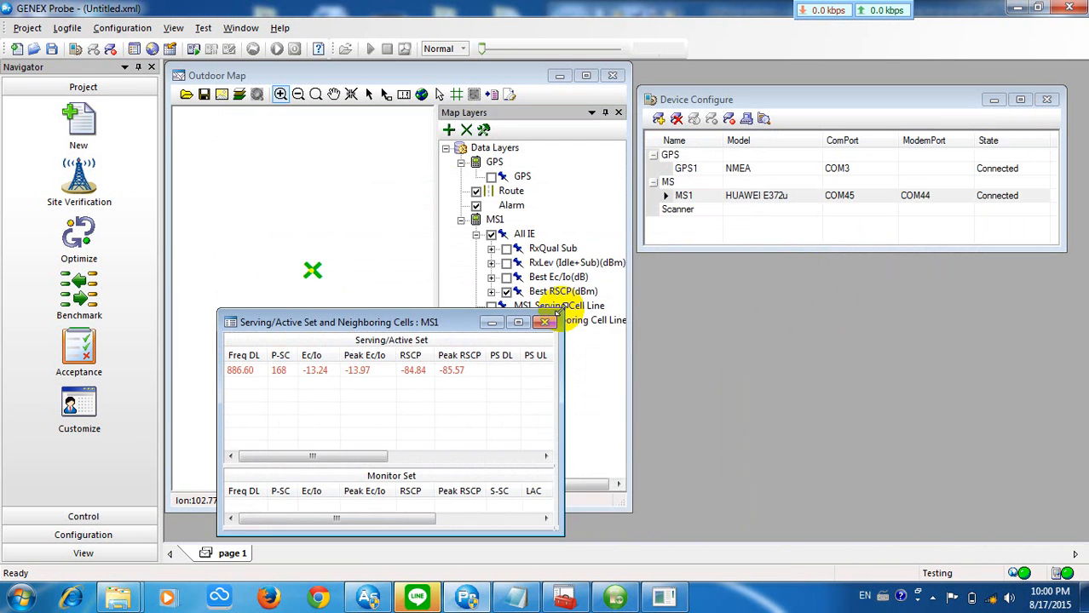
{"action": "left_click_drag", "start_coordinate": [431, 323], "coordinate": [939, 271]}
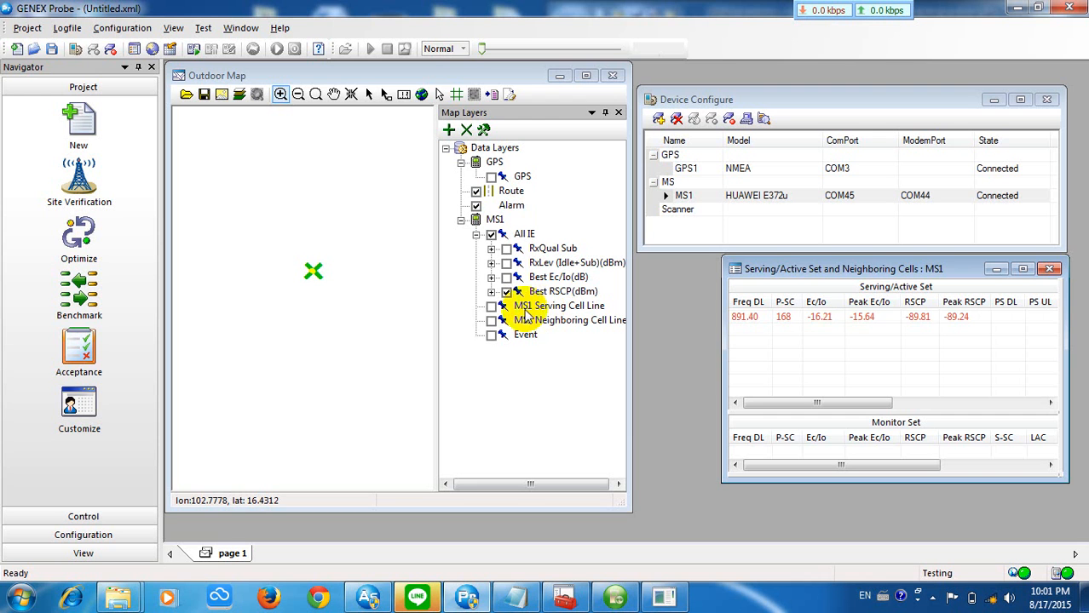
Turn on the MS1 Serving Cell Line and MS1 Neighboring Cell Line layers of the Outdoor Map
{"action": "left_click", "coordinate": [491, 306]}
{"action": "left_click", "coordinate": [491, 321]}
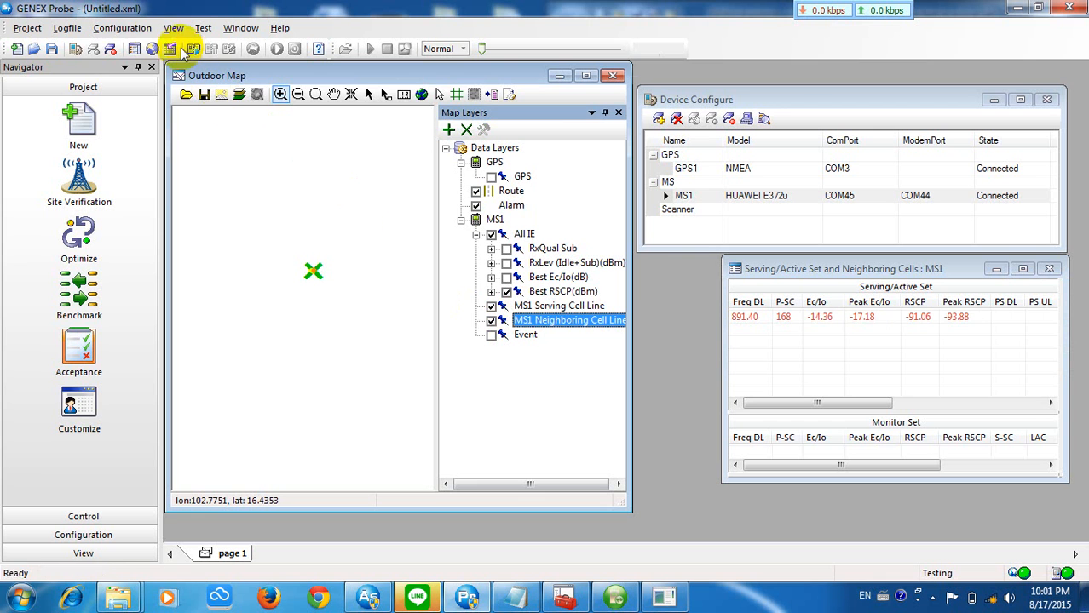
Find and open Engineering Parameter Management, closing and reopening its window once
{"action": "left_click", "coordinate": [121, 28]}
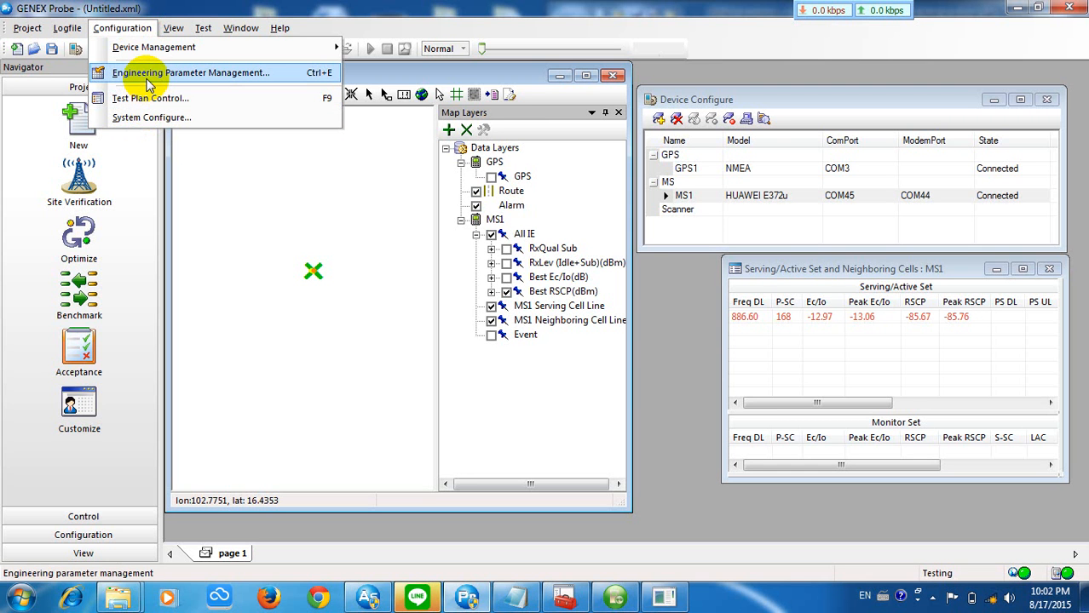
{"action": "left_click", "coordinate": [38, 332]}
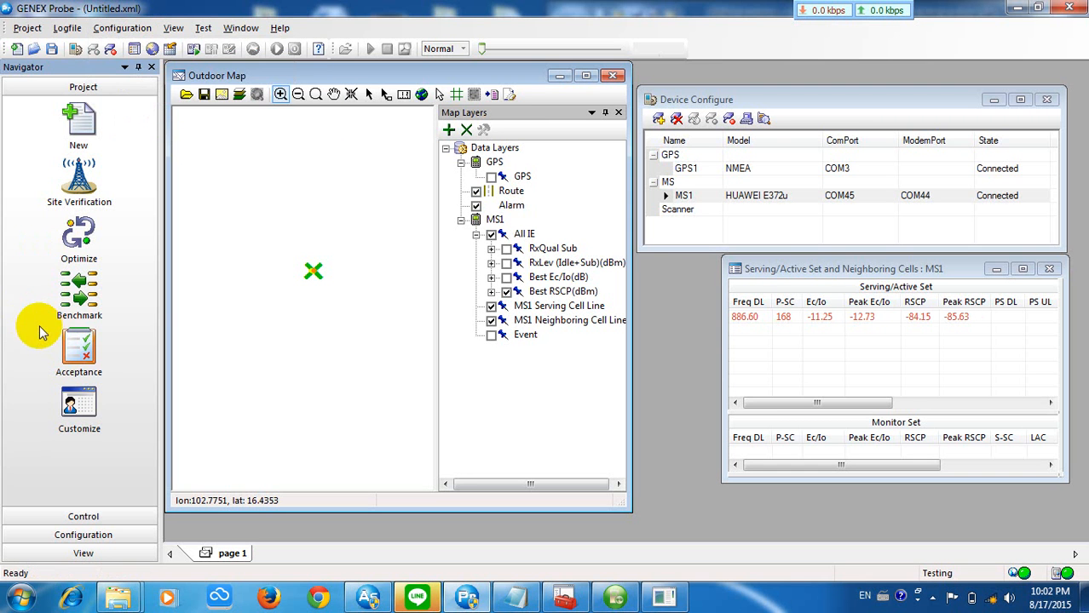
{"action": "left_click", "coordinate": [88, 231]}
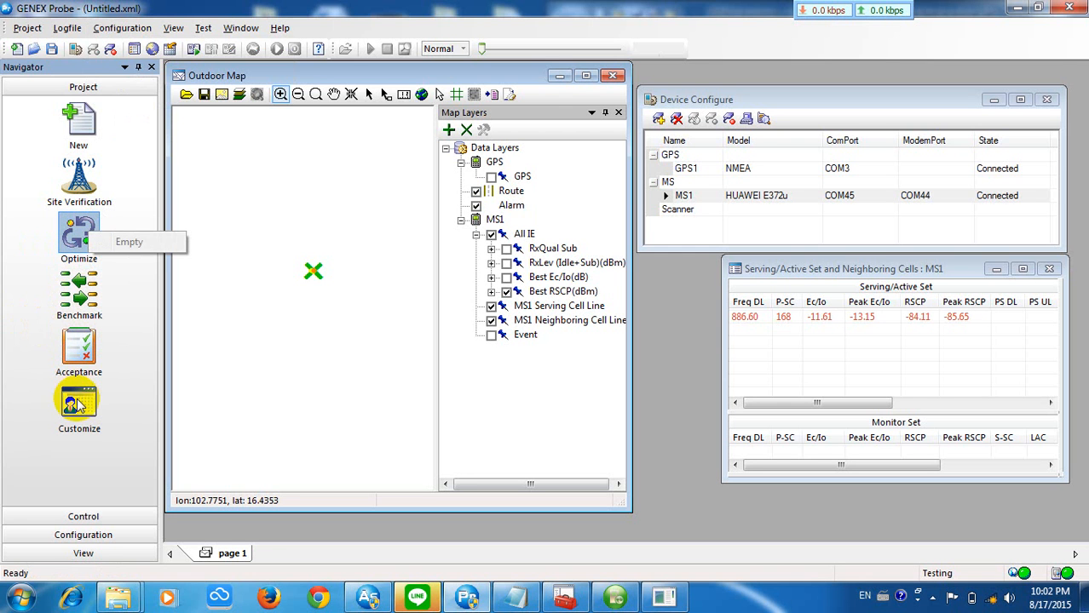
{"action": "left_click", "coordinate": [83, 535]}
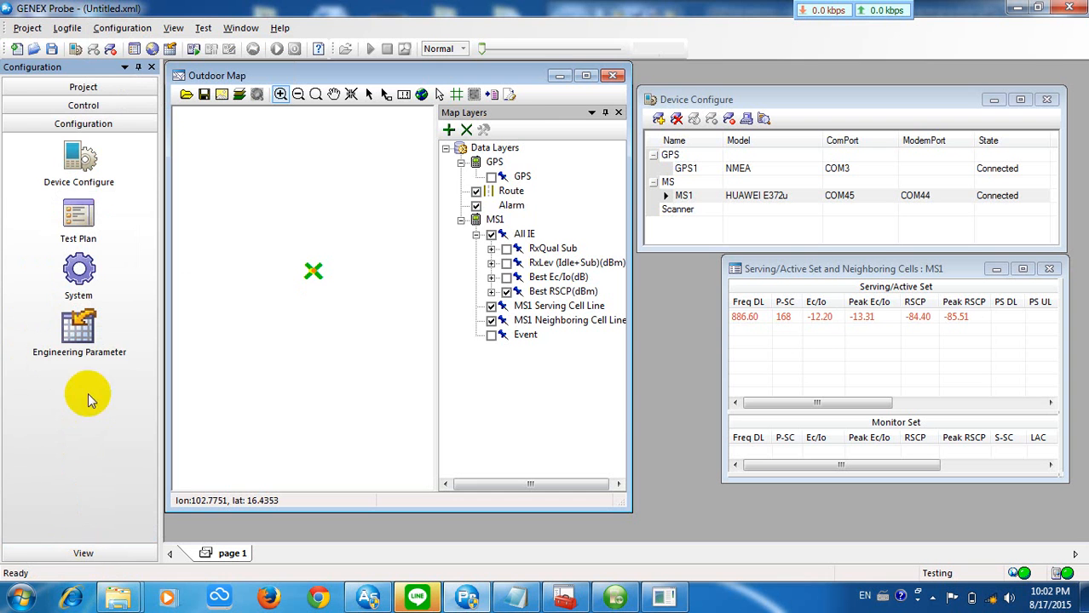
{"action": "double_click", "coordinate": [79, 331]}
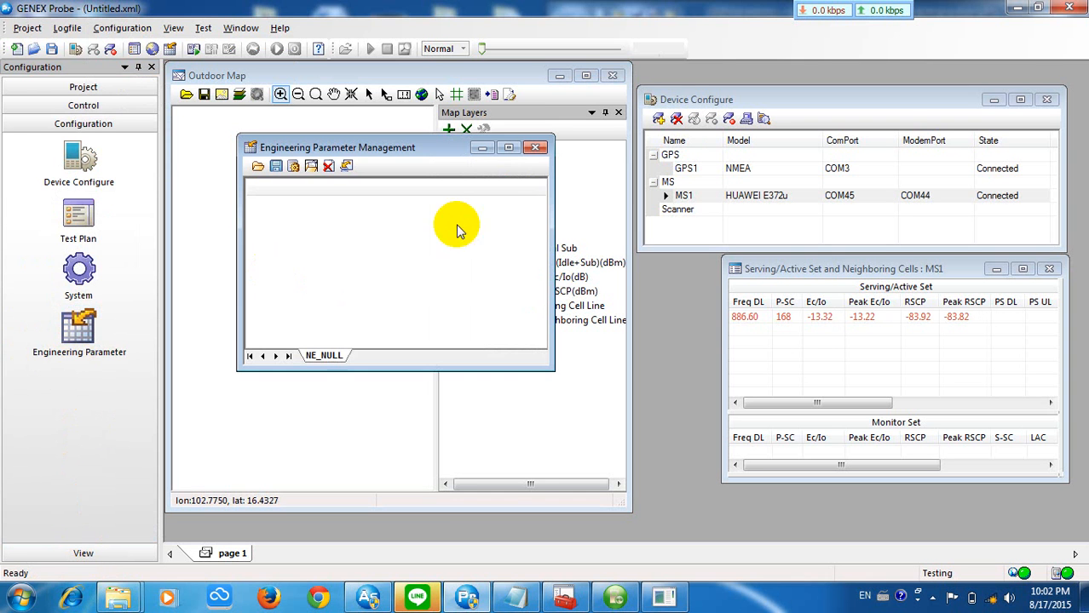
{"action": "left_click", "coordinate": [535, 149]}
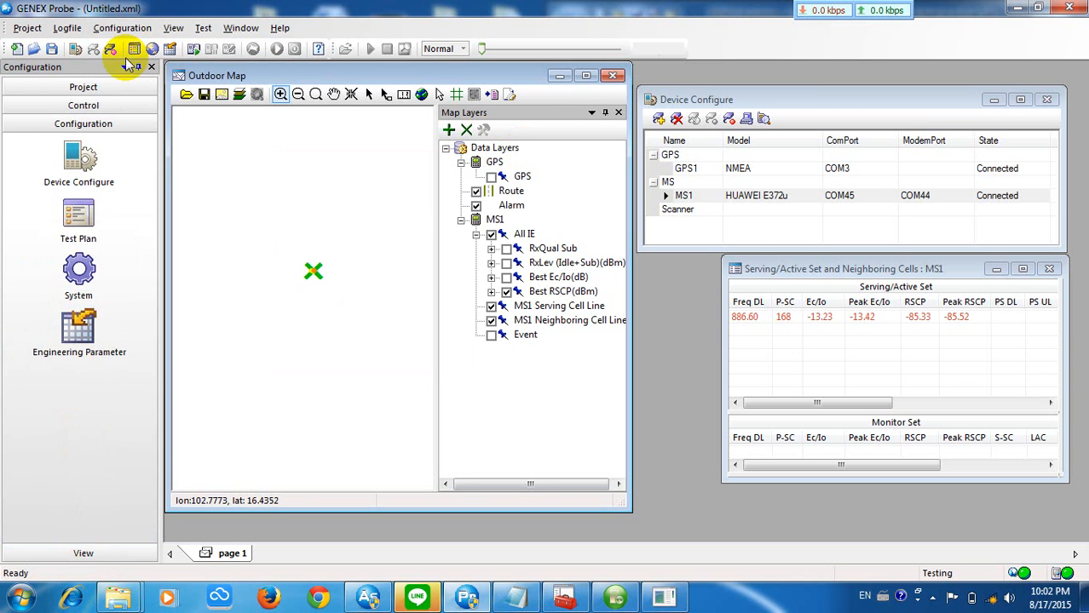
{"action": "left_click", "coordinate": [170, 49]}
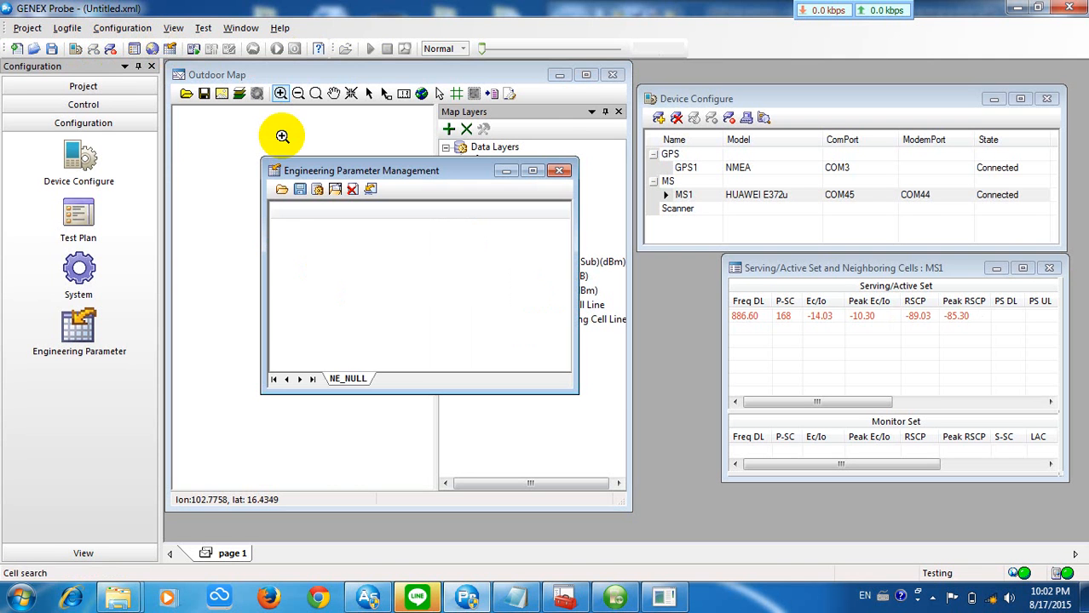
Start importing an engineering parameter file and set its system to WCDMA
{"action": "left_click", "coordinate": [282, 191]}
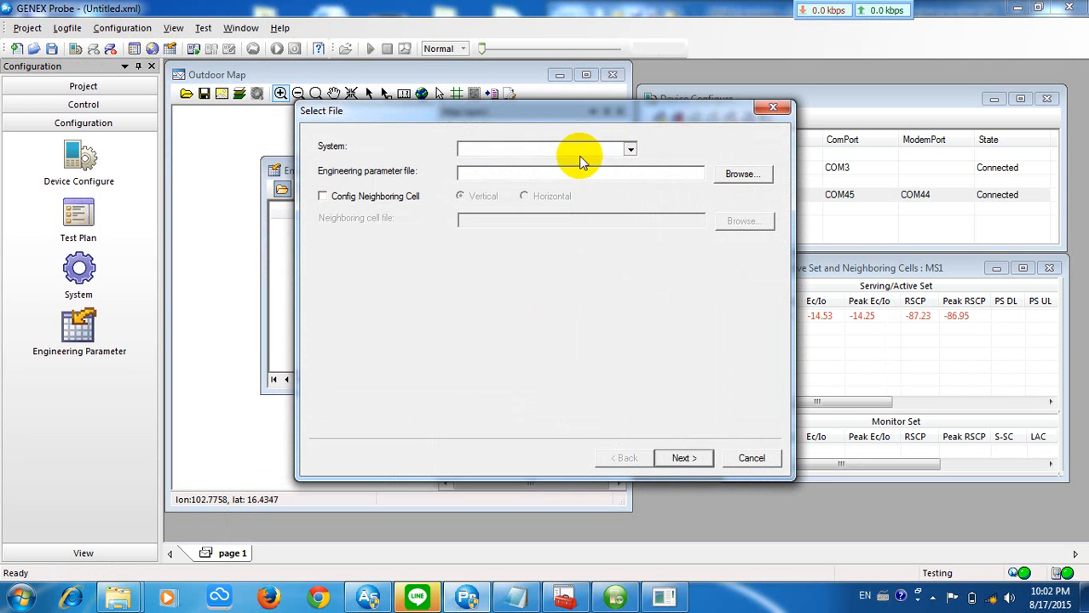
{"action": "left_click", "coordinate": [579, 151]}
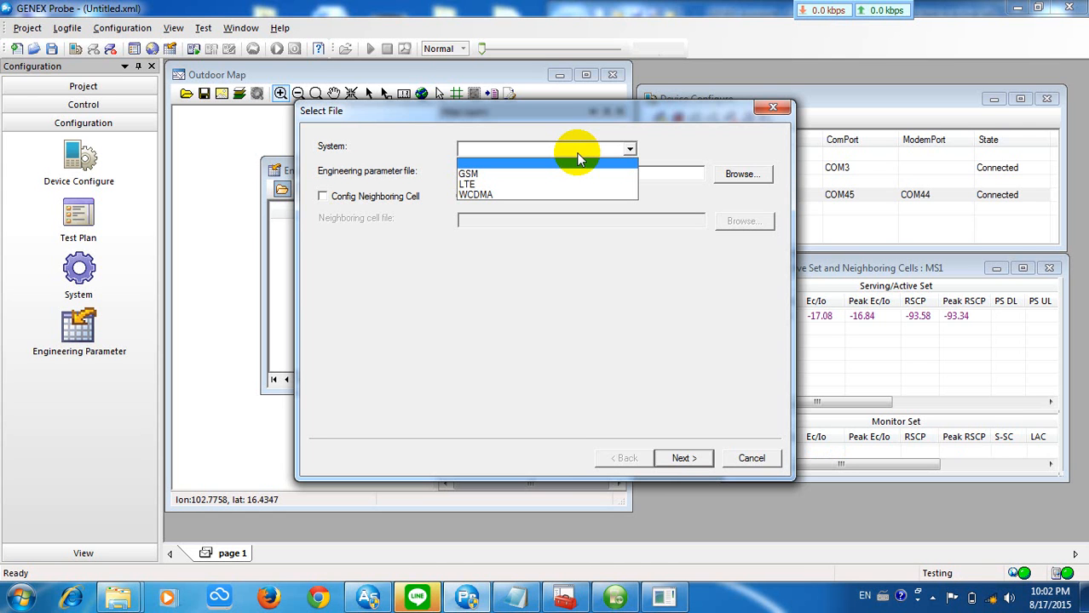
{"action": "left_click", "coordinate": [514, 195]}
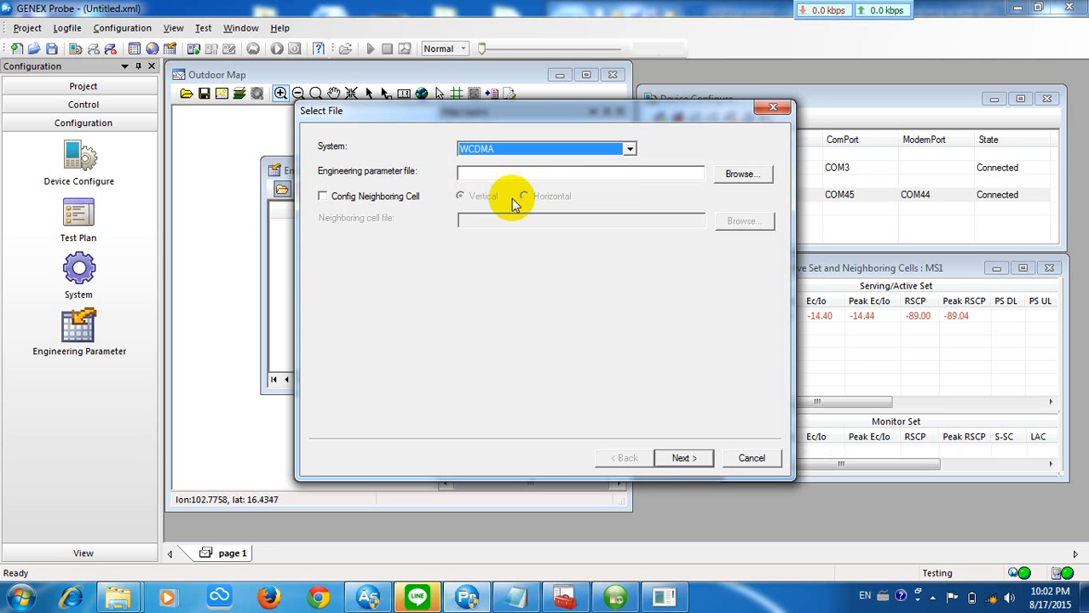
Choose the file BTS ParameterU850_20150810 from the folder D:\BTS-all\BTS ParameterU850_20150810 as the engineering parameter file
{"action": "left_click", "coordinate": [741, 174]}
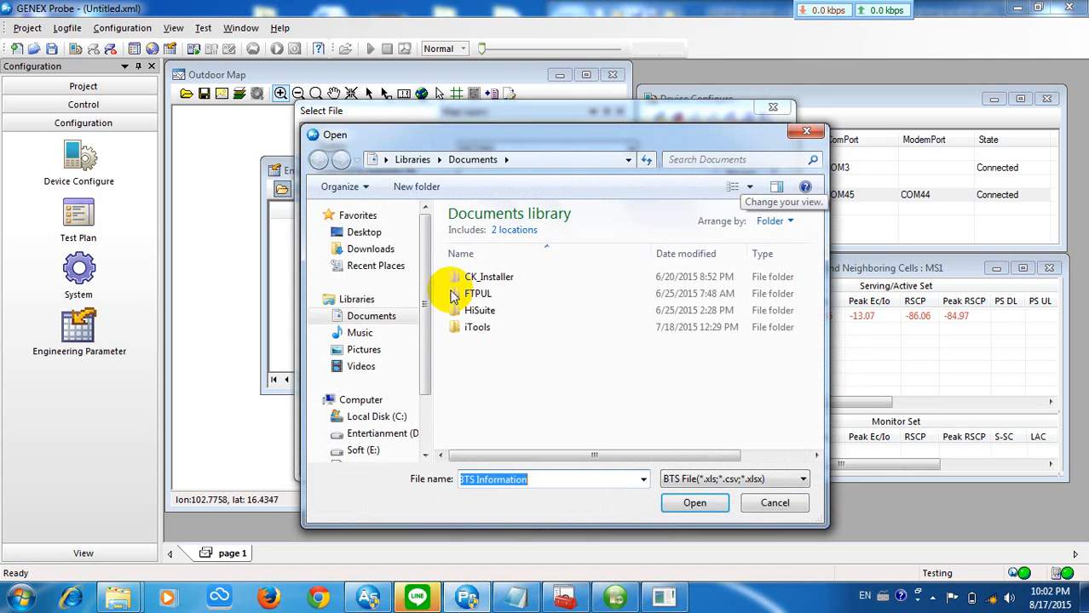
{"action": "scroll", "coordinate": [422, 341], "scroll_direction": "down", "scroll_amount": 3}
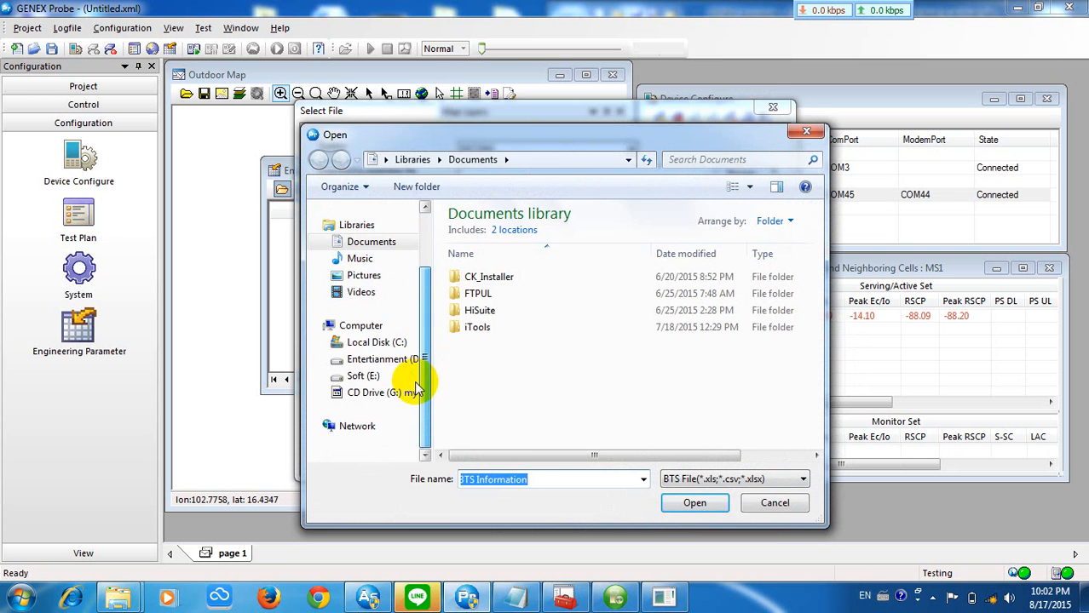
{"action": "left_click", "coordinate": [400, 362]}
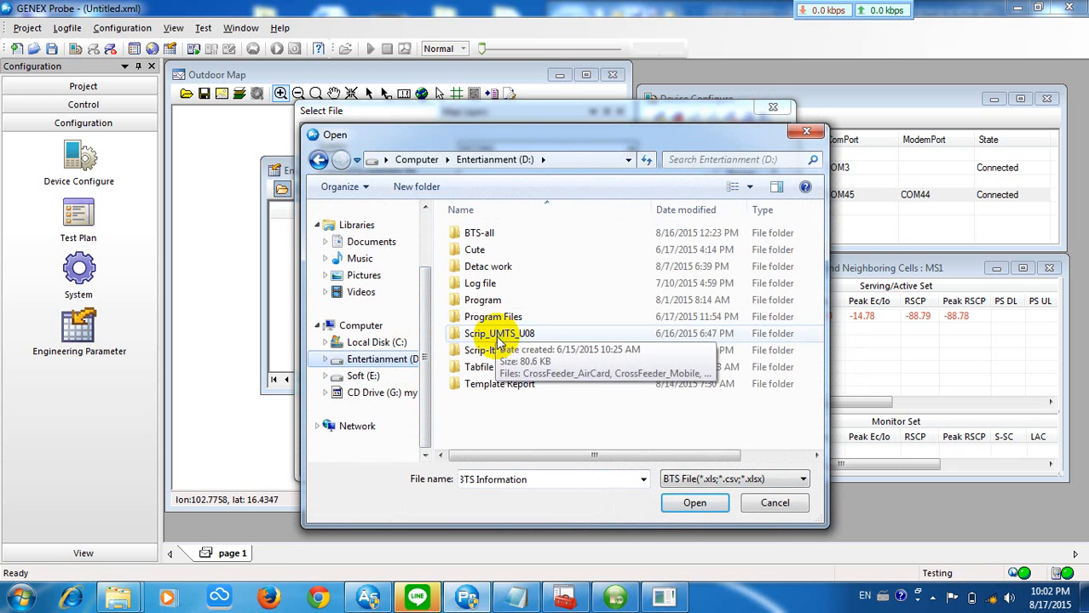
{"action": "double_click", "coordinate": [479, 232]}
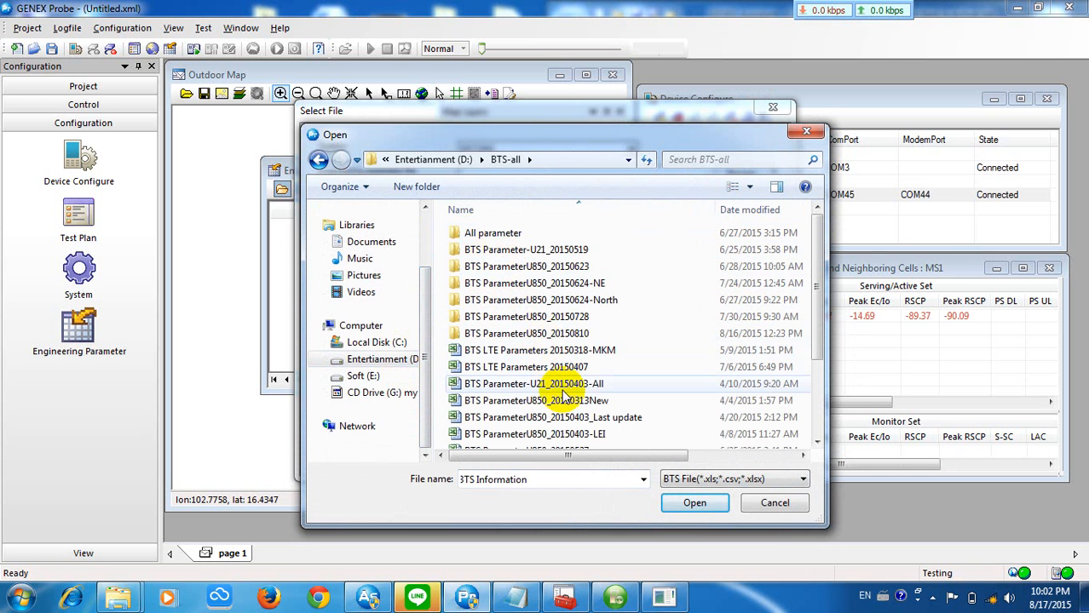
{"action": "left_click_drag", "start_coordinate": [813, 273], "coordinate": [818, 362]}
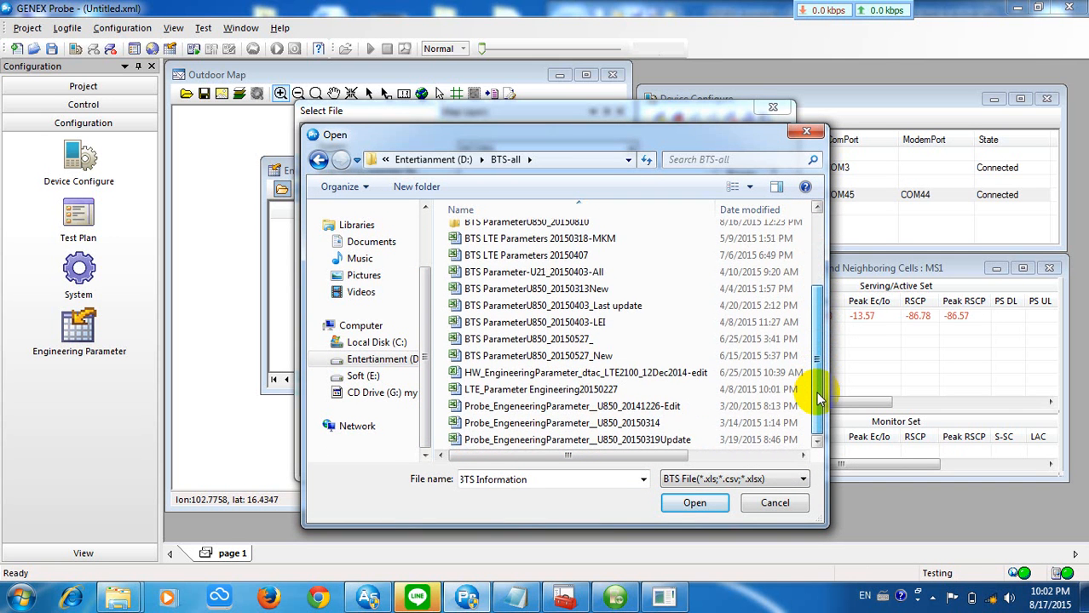
{"action": "left_click_drag", "start_coordinate": [818, 398], "coordinate": [820, 256]}
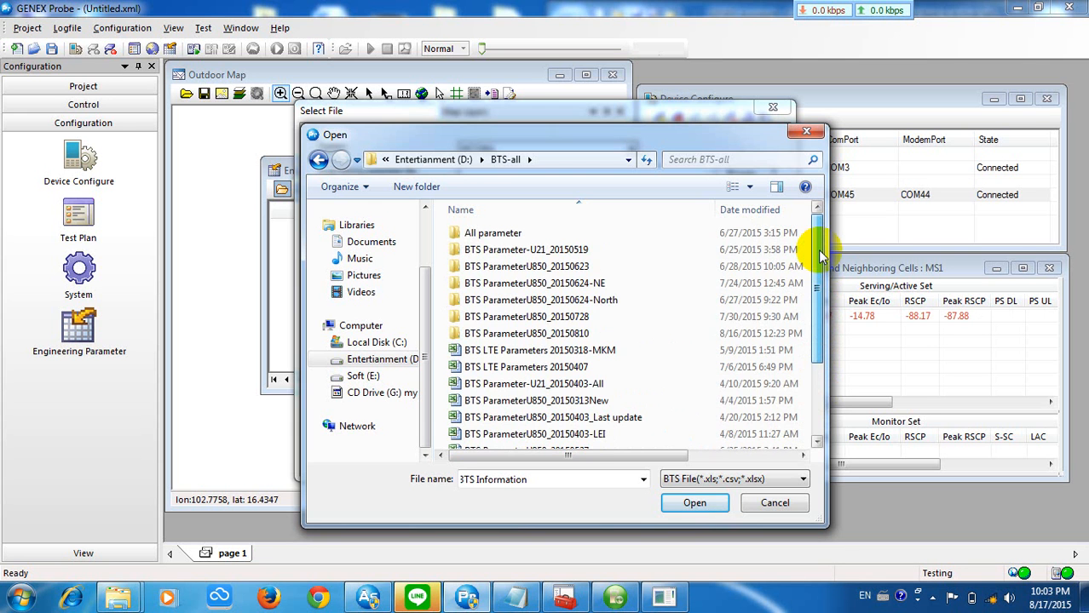
{"action": "left_click", "coordinate": [532, 336]}
{"action": "double_click", "coordinate": [532, 335]}
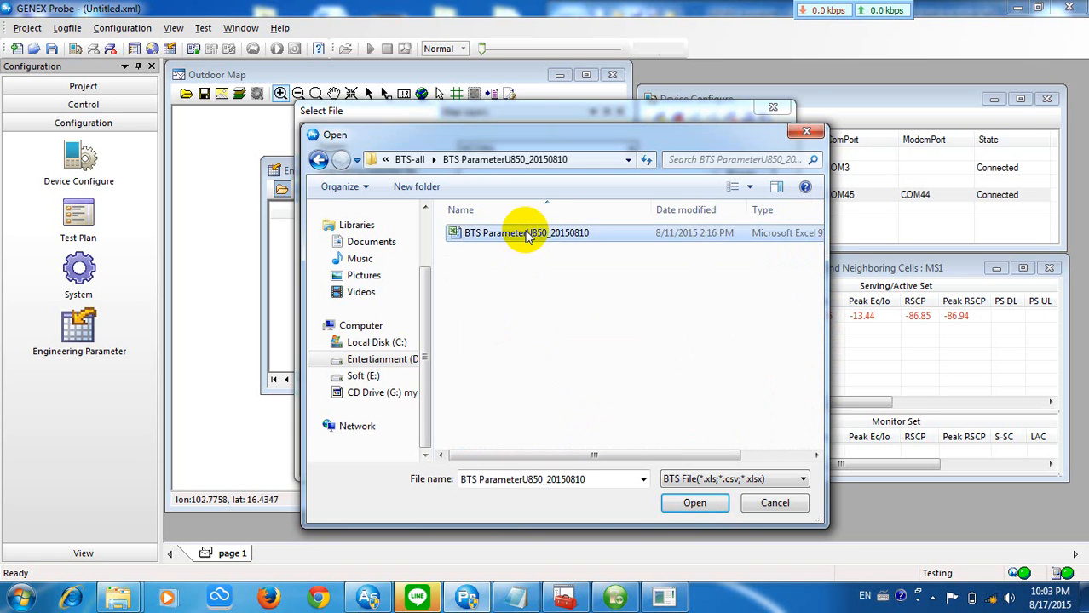
{"action": "double_click", "coordinate": [518, 236]}
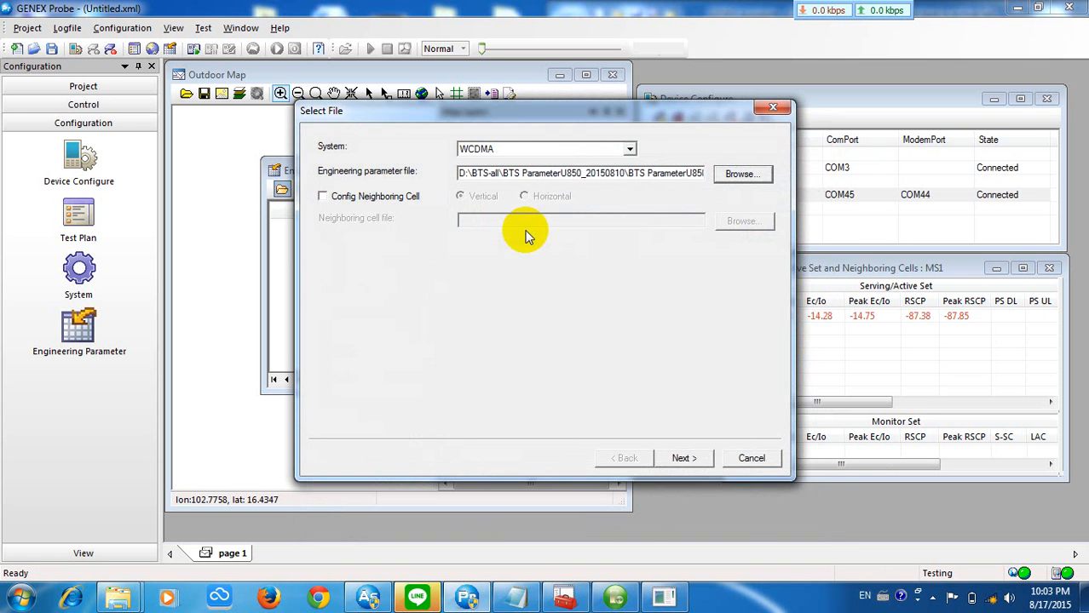
Review the parameter matching for the EngineeringParameter sheet and finish the WCDMA import
{"action": "left_click", "coordinate": [684, 459]}
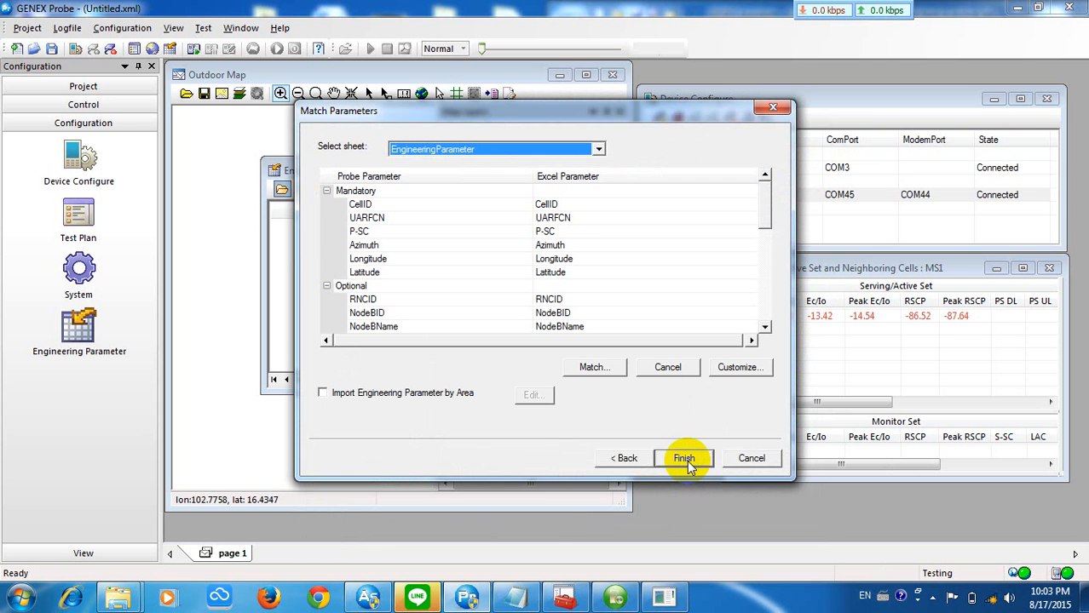
{"action": "left_click", "coordinate": [545, 151]}
{"action": "left_click", "coordinate": [545, 154]}
{"action": "left_click_drag", "start_coordinate": [768, 190], "coordinate": [760, 298]}
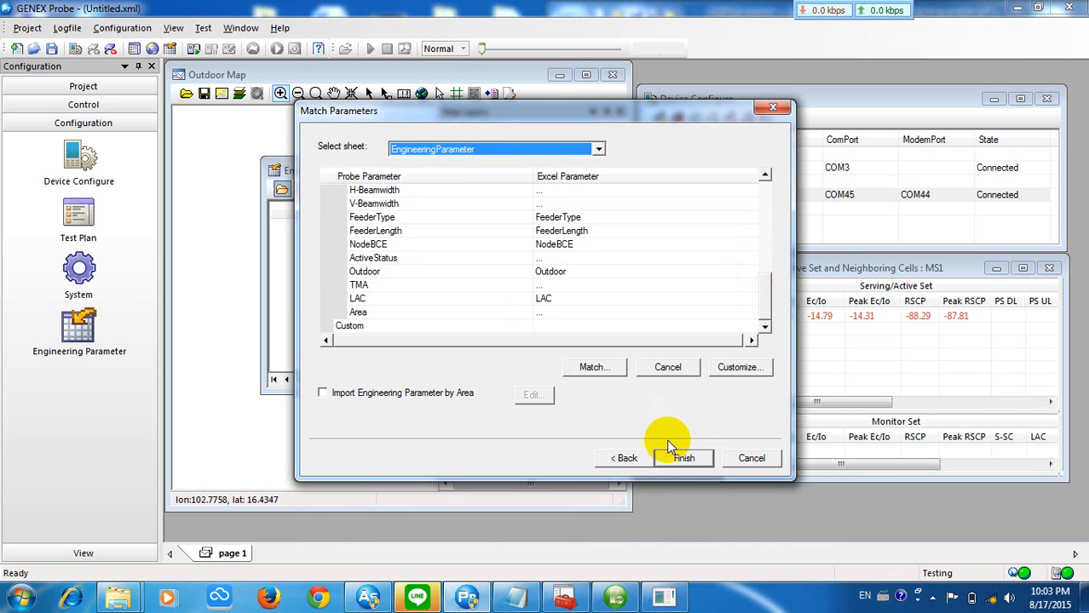
{"action": "left_click", "coordinate": [681, 458]}
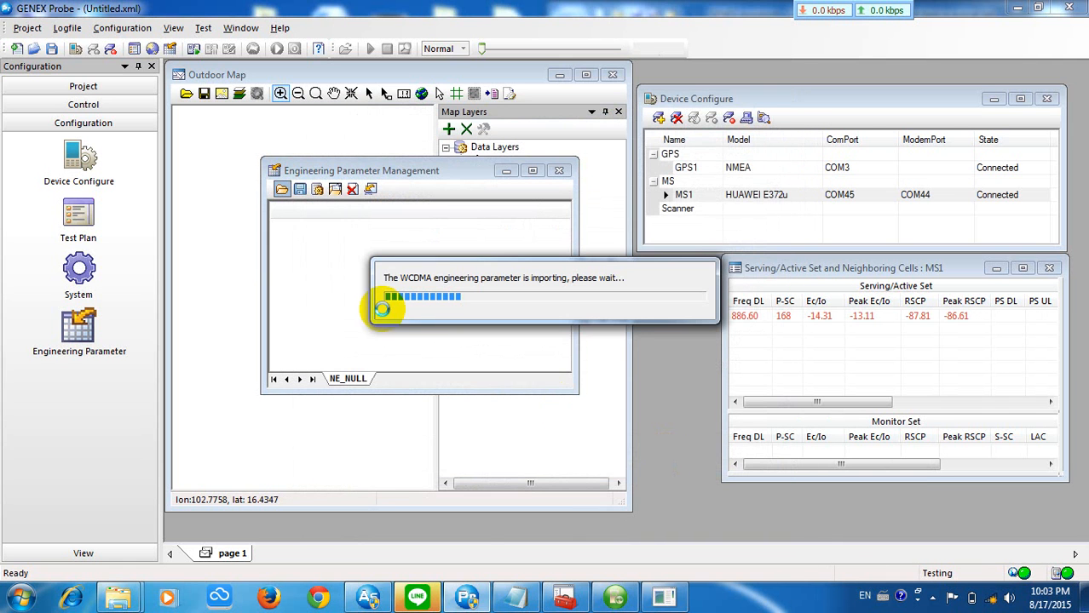
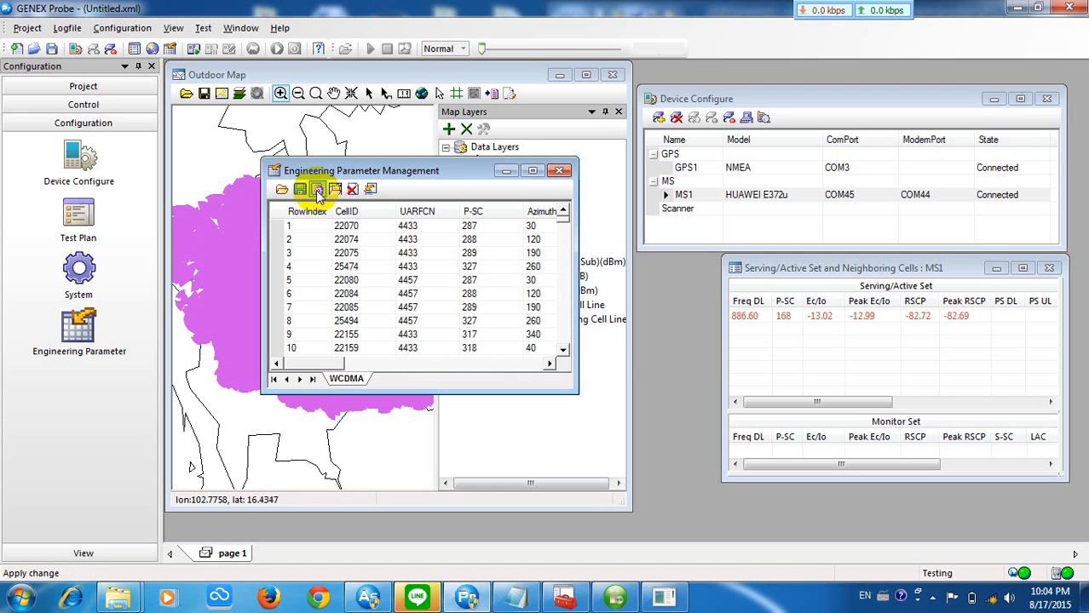
Apply the imported engineering parameters, agreeing to stop the running test, and close the Engineering Parameter Management window
{"action": "left_click", "coordinate": [317, 189]}
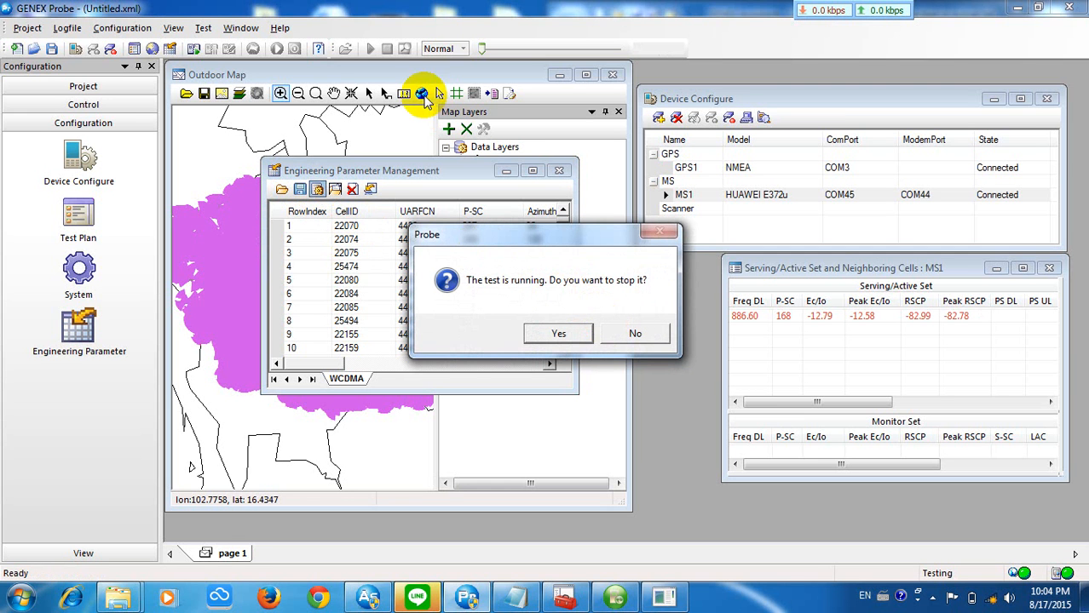
{"action": "left_click", "coordinate": [559, 334]}
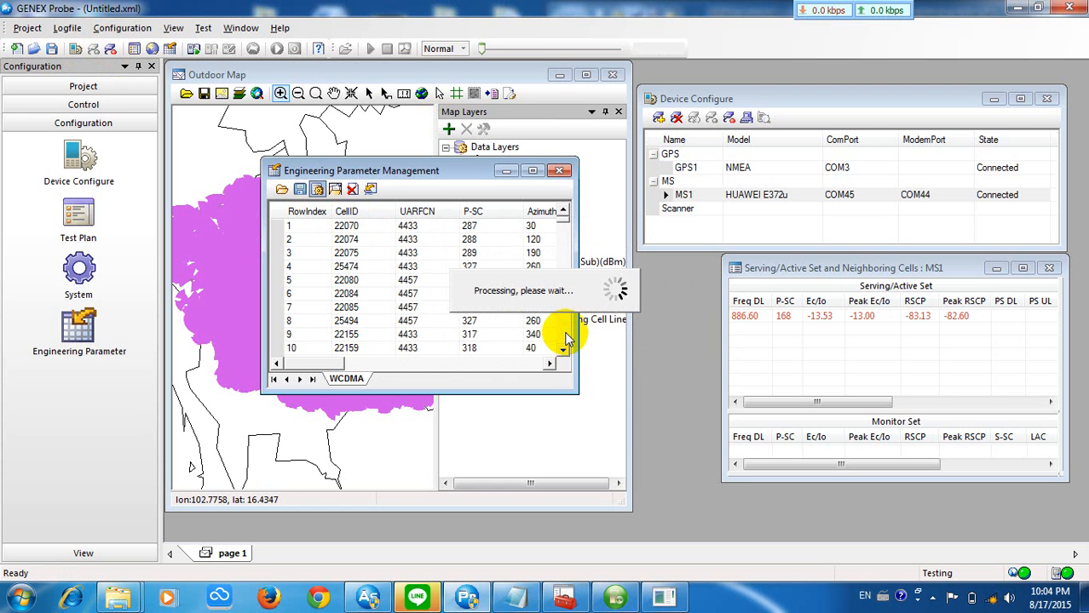
{"action": "left_click", "coordinate": [568, 337]}
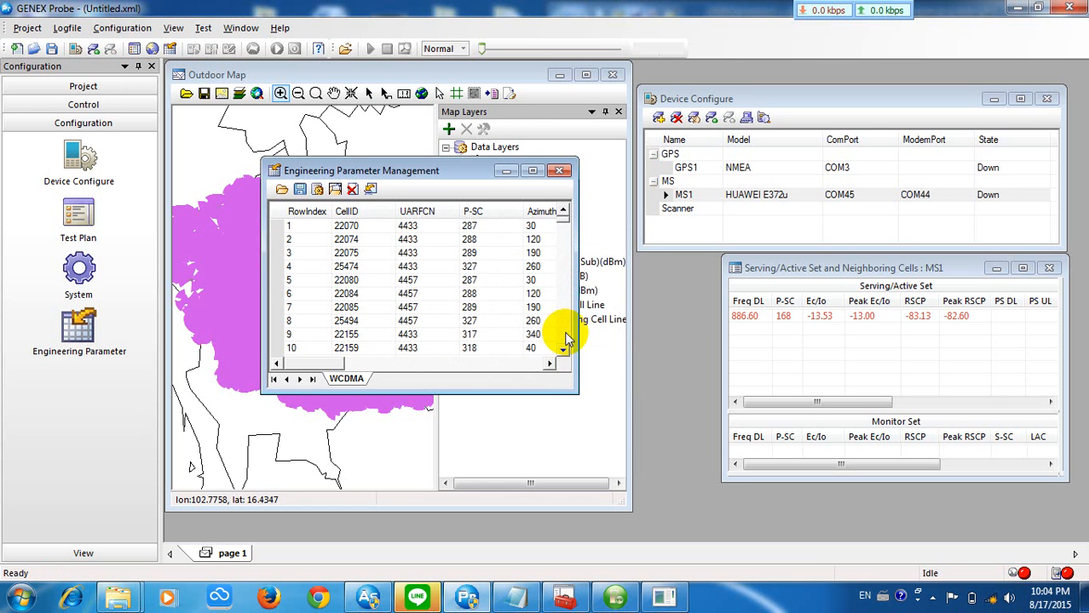
{"action": "left_click", "coordinate": [556, 169]}
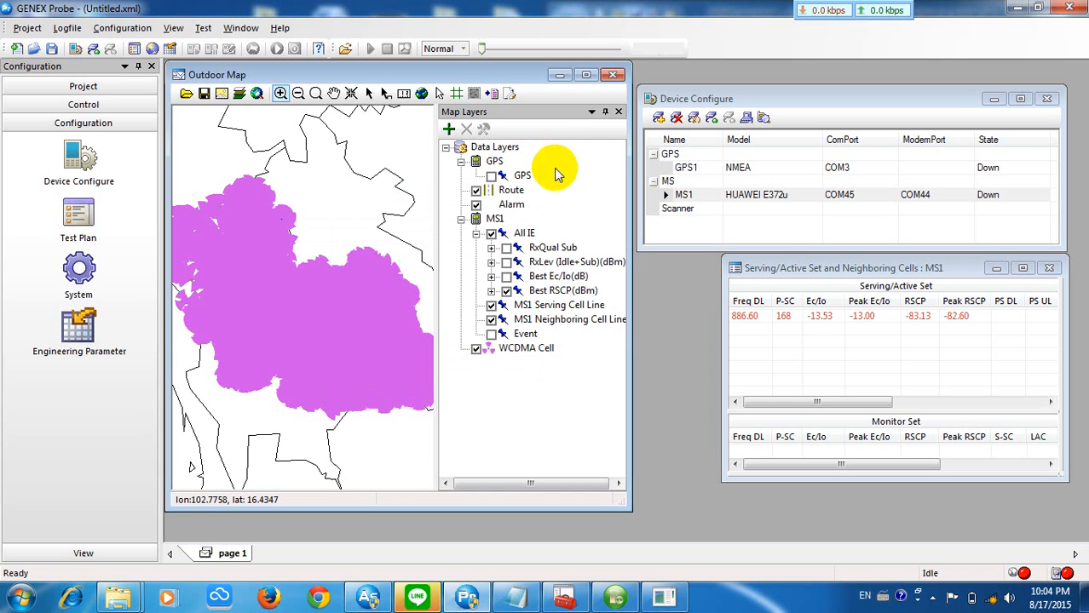
Reconnect GPS1 and MS1 and zoom the Outdoor Map in on the WCDMA cells around the serving cell line
{"action": "left_click", "coordinate": [712, 119]}
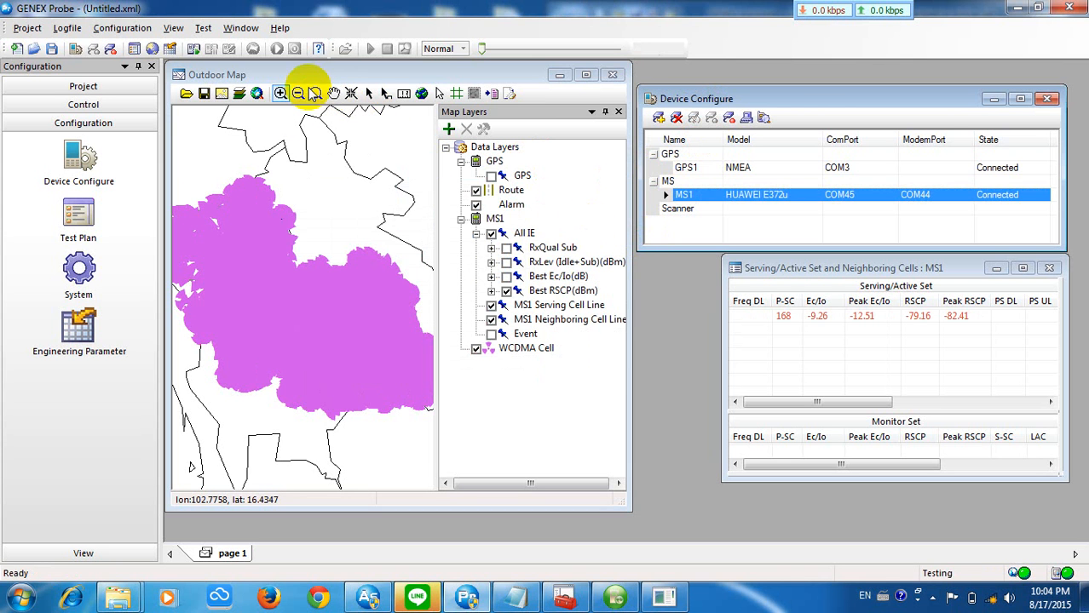
{"action": "left_click", "coordinate": [285, 98]}
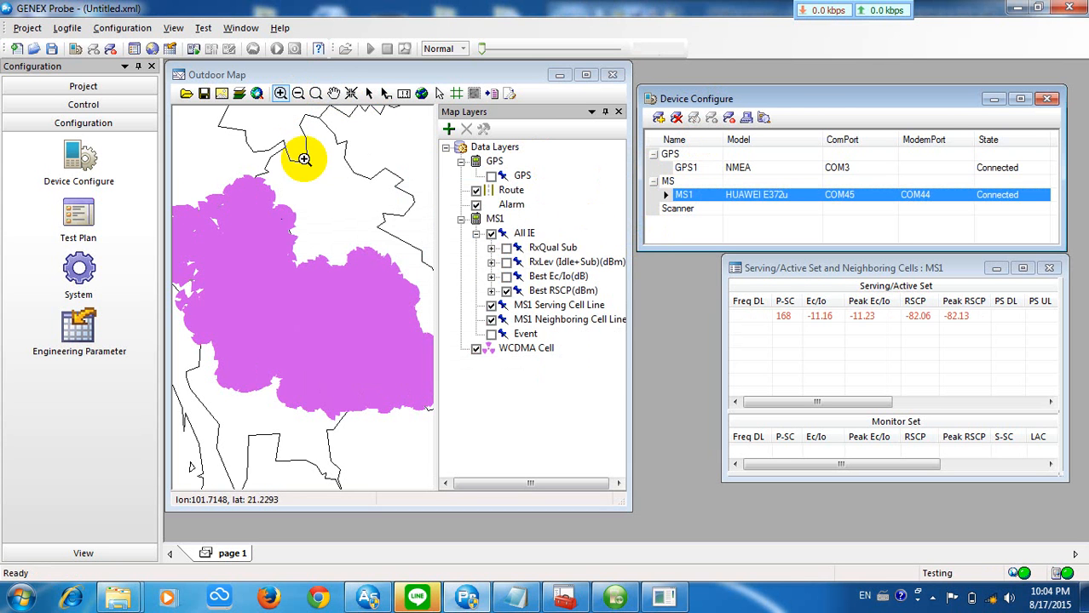
{"action": "left_click", "coordinate": [356, 343]}
{"action": "left_click", "coordinate": [322, 311]}
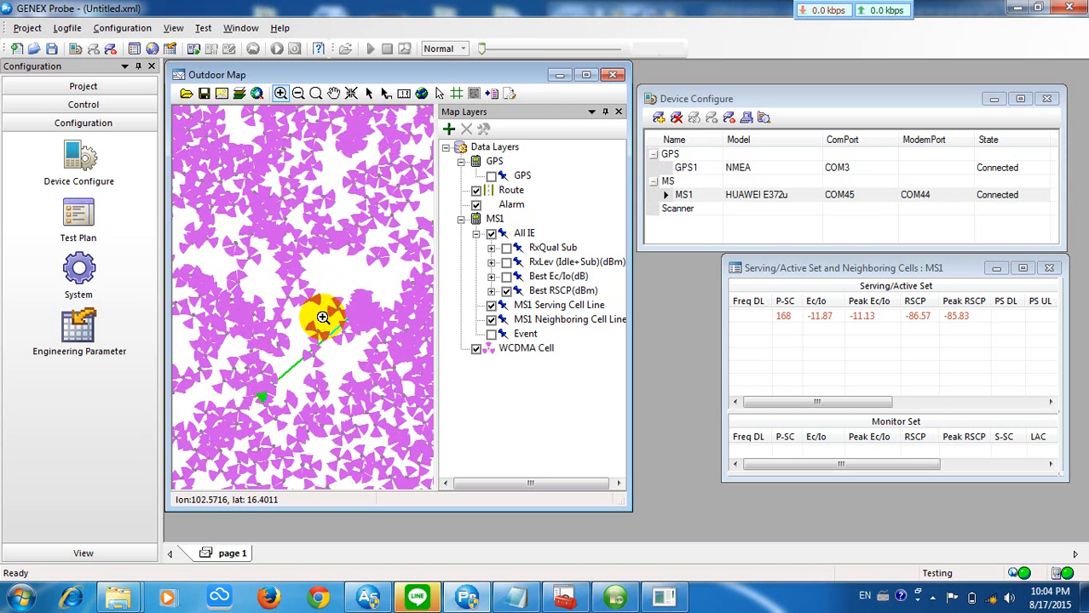
{"action": "left_click", "coordinate": [310, 425]}
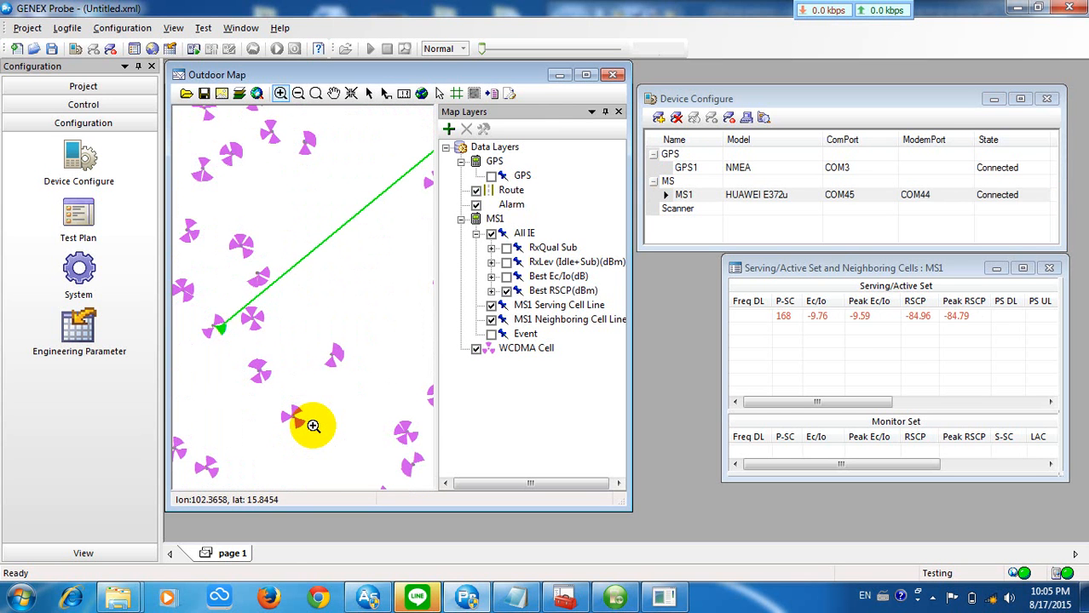
Maximize the Outdoor Map and zoom out until the whole line from the current position to the serving cell fits
{"action": "left_click", "coordinate": [586, 75]}
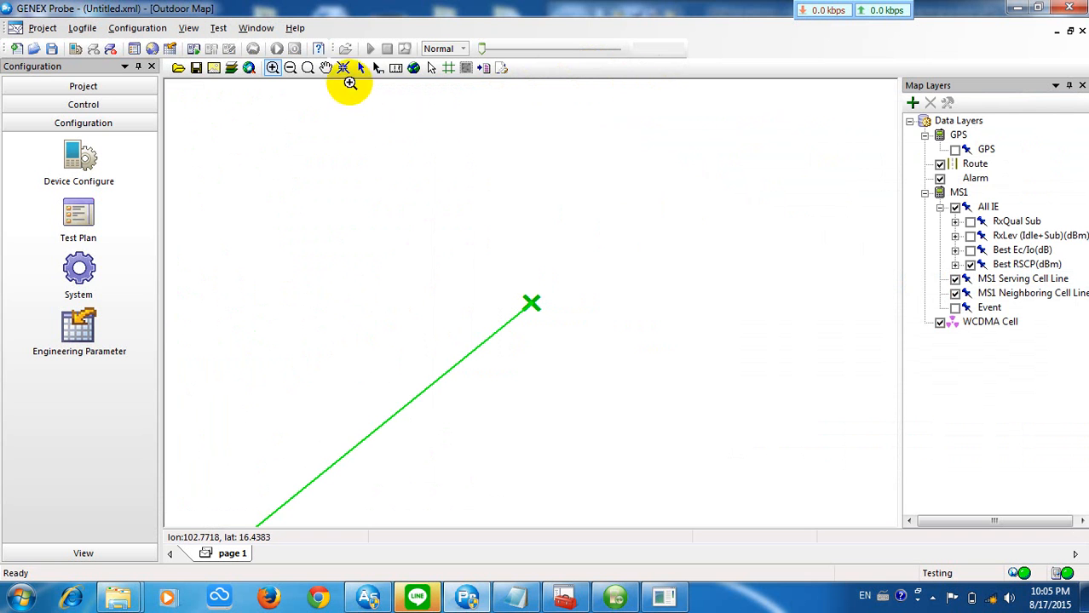
{"action": "left_click", "coordinate": [377, 68]}
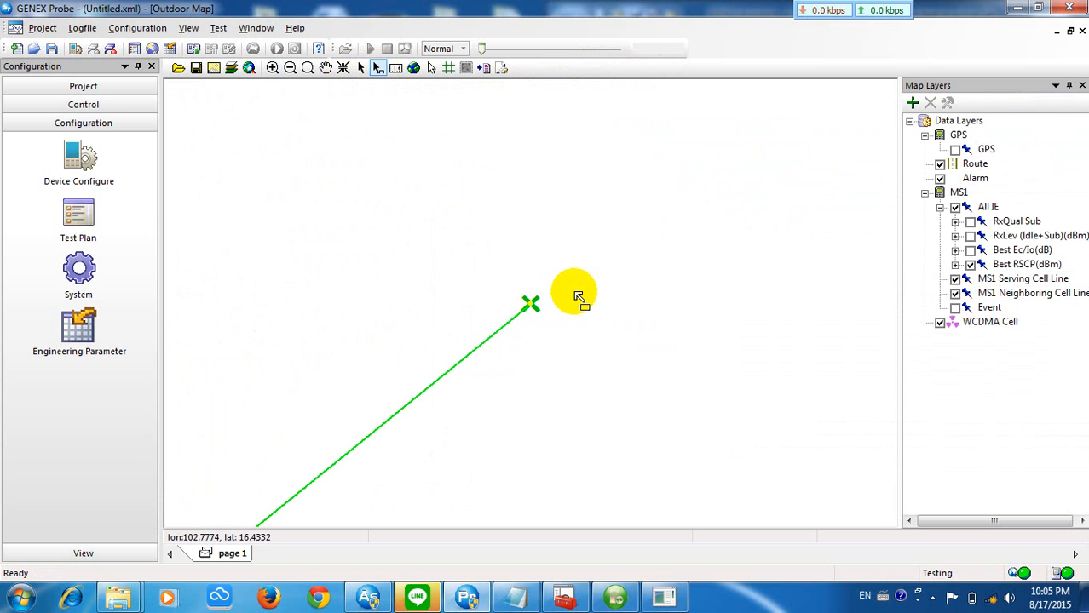
{"action": "left_click", "coordinate": [289, 68]}
{"action": "left_click_drag", "start_coordinate": [558, 346], "coordinate": [568, 379]}
{"action": "left_click", "coordinate": [568, 378]}
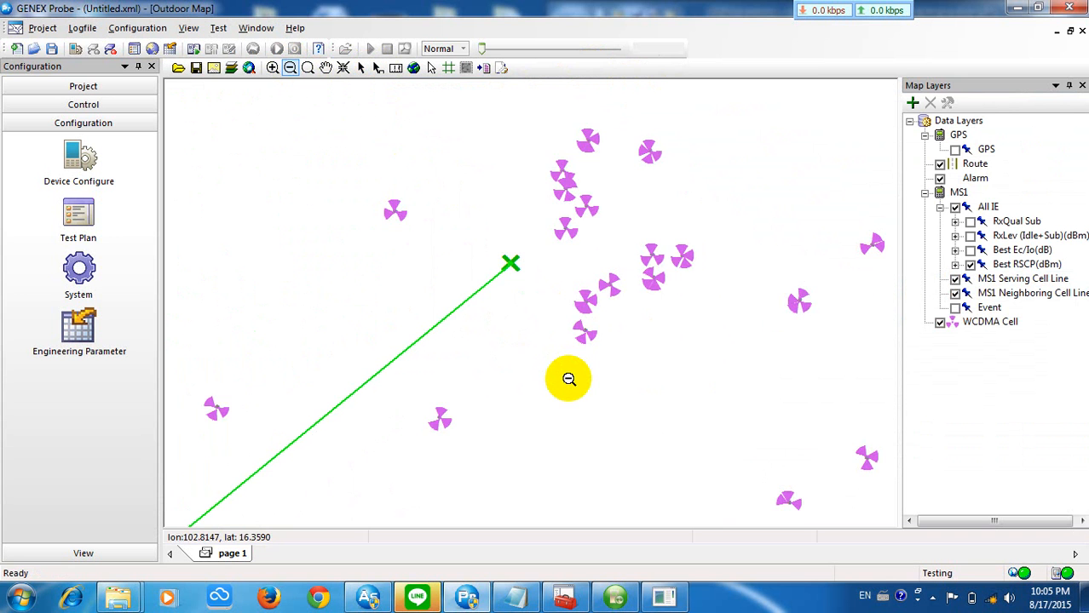
{"action": "left_click", "coordinate": [568, 379]}
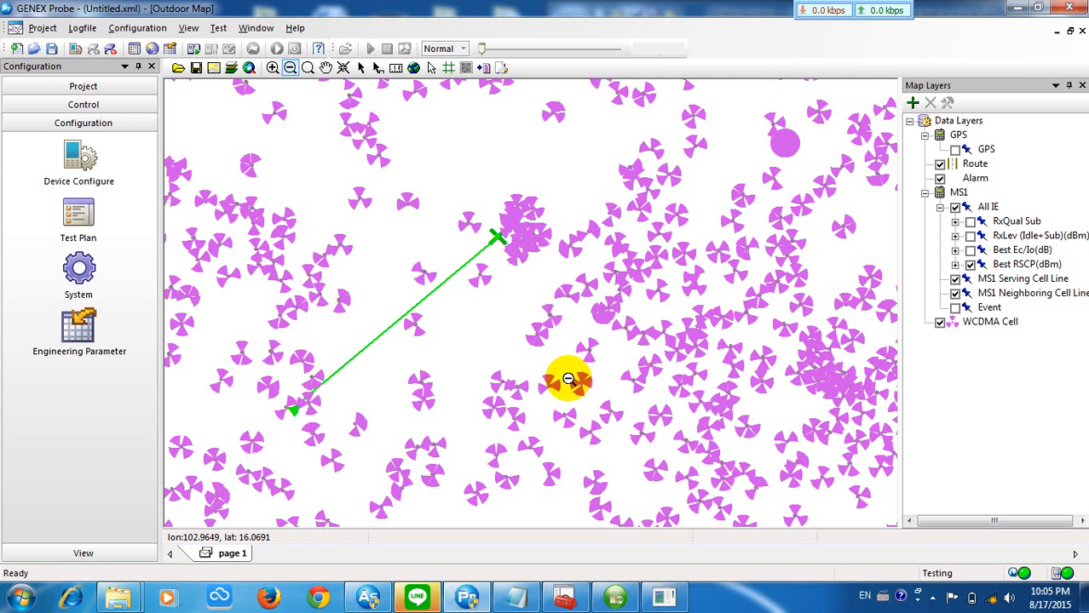
{"action": "left_click", "coordinate": [776, 284]}
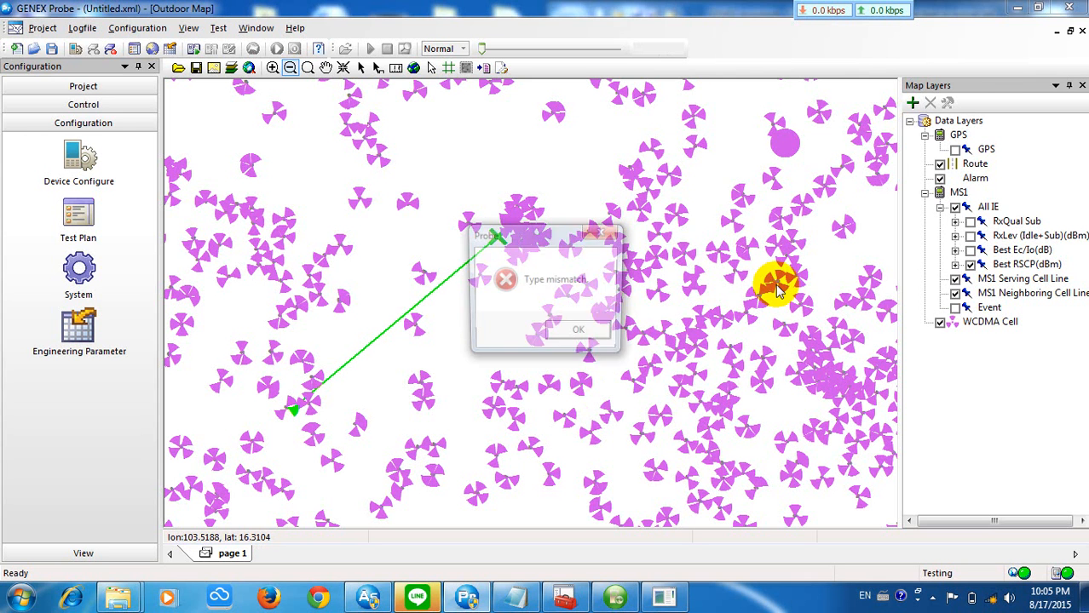
{"action": "left_click", "coordinate": [579, 334]}
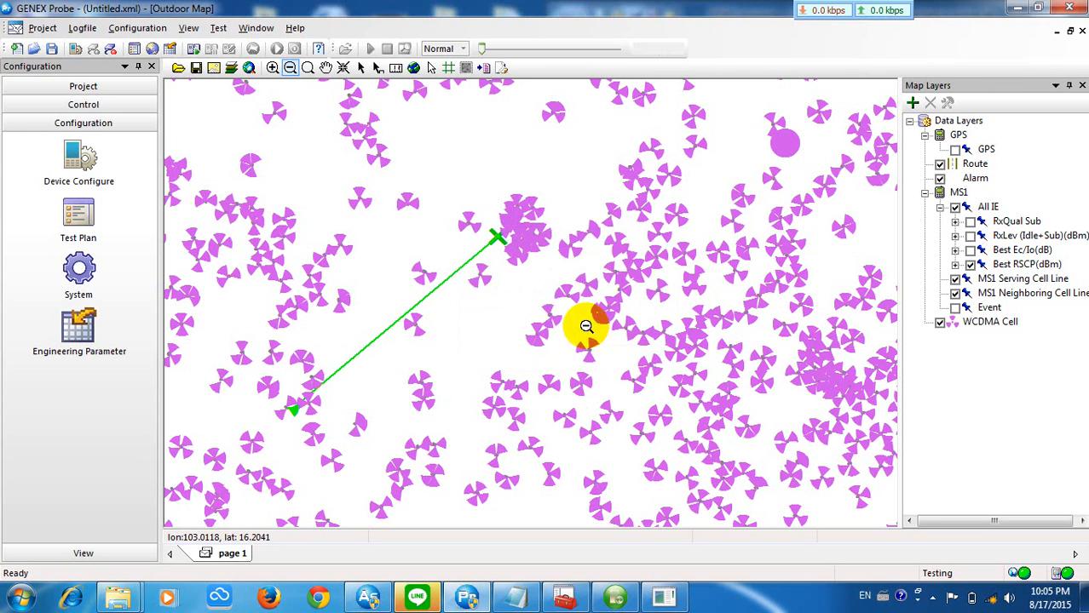
Hide the MS1 Neighboring Cell Line layer and toggle MS1 Serving Cell Line off and on, leaving it on
{"action": "left_click", "coordinate": [956, 293]}
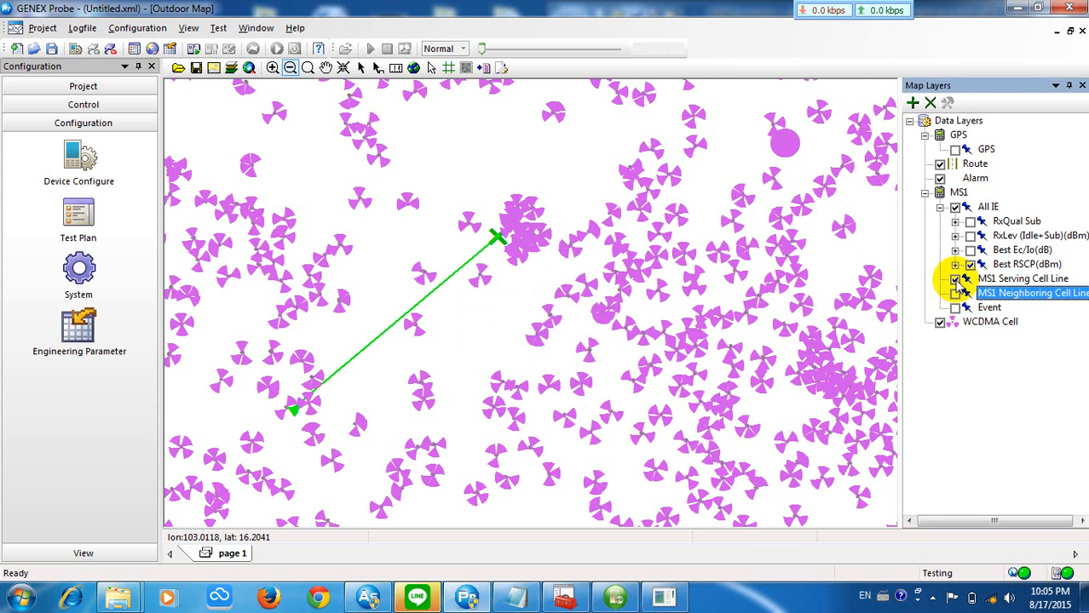
{"action": "left_click", "coordinate": [955, 279]}
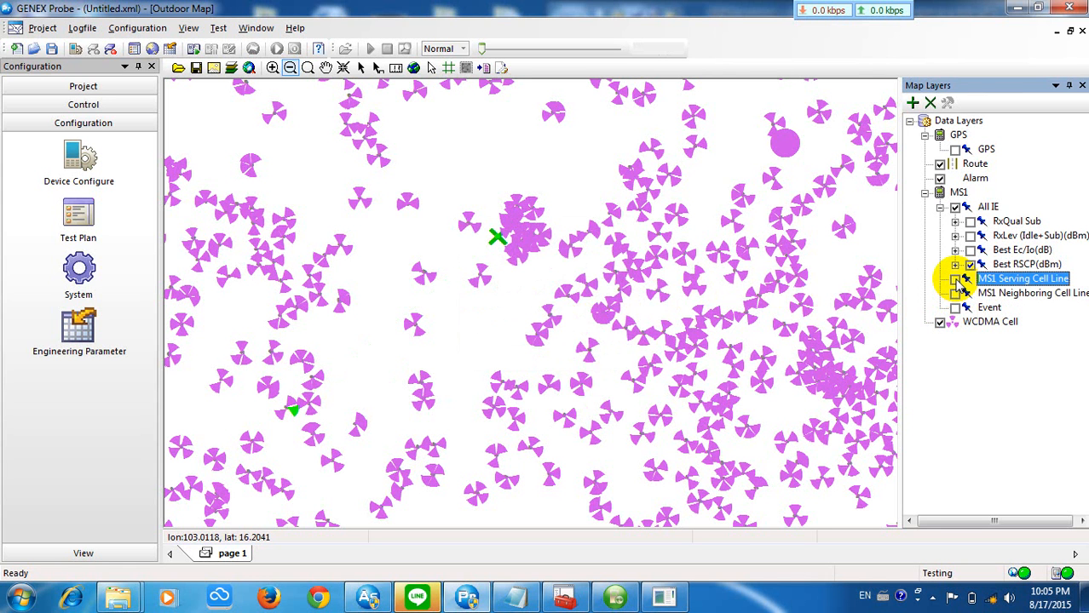
{"action": "left_click", "coordinate": [955, 279]}
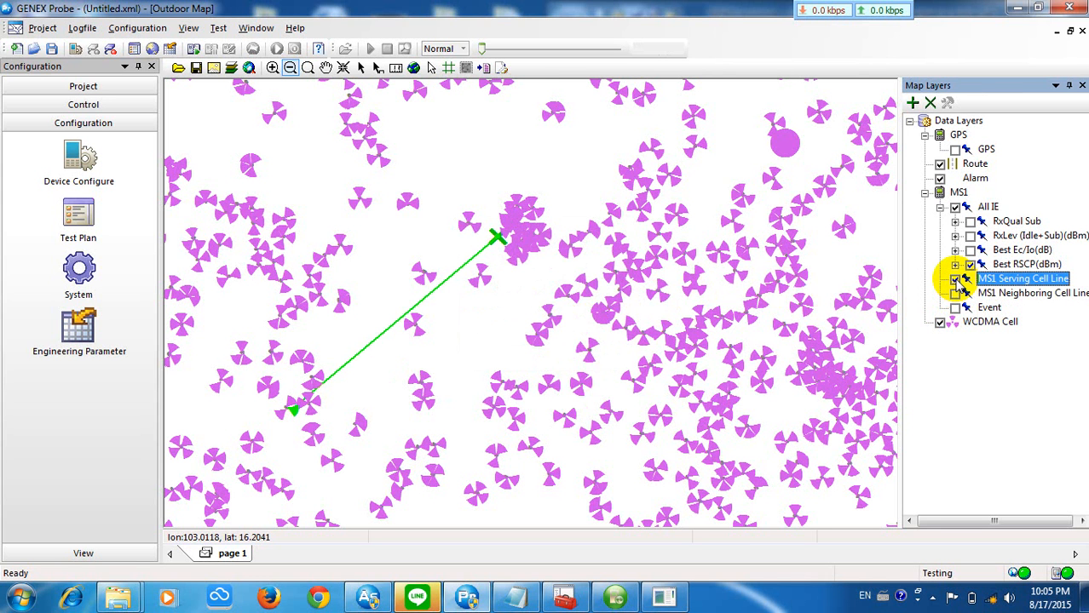
{"action": "left_click", "coordinate": [955, 280]}
{"action": "left_click", "coordinate": [955, 279]}
{"action": "left_click", "coordinate": [955, 280]}
{"action": "left_click", "coordinate": [955, 280]}
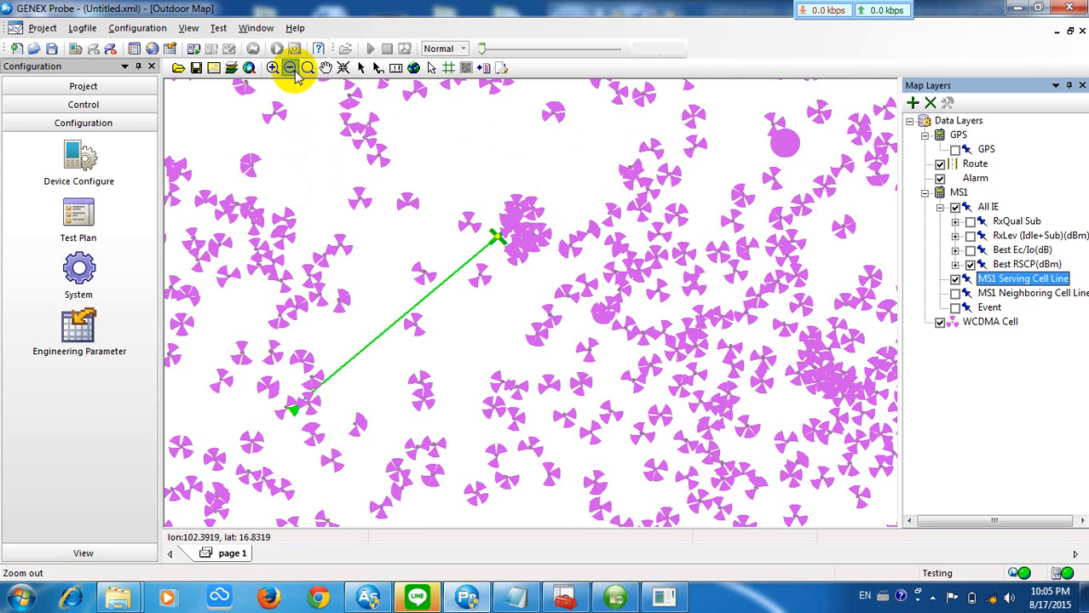
{"action": "left_click", "coordinate": [230, 69]}
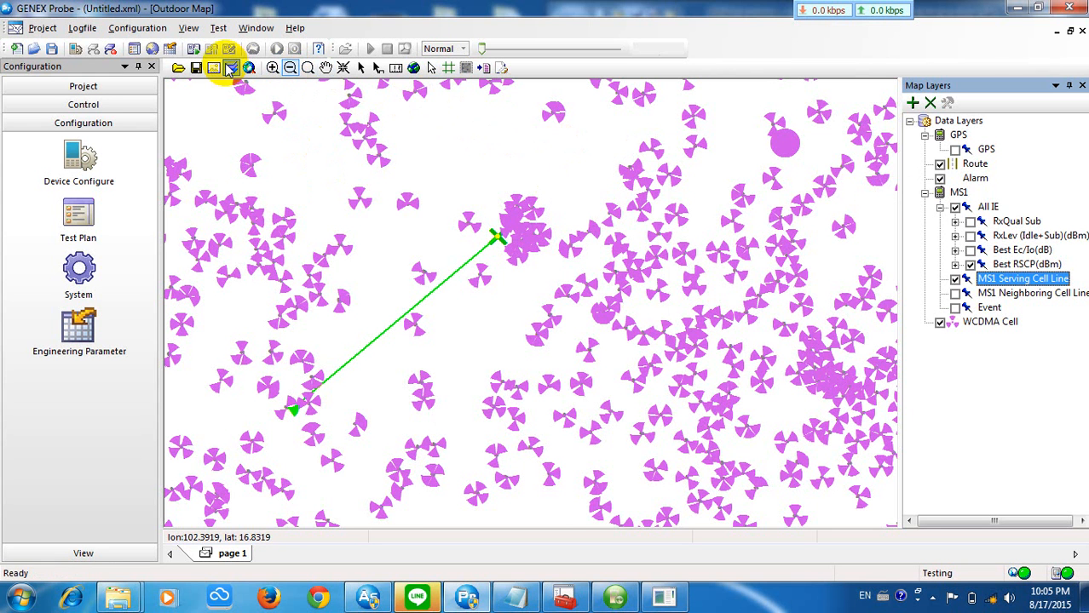
{"action": "left_click_drag", "start_coordinate": [578, 226], "coordinate": [576, 260]}
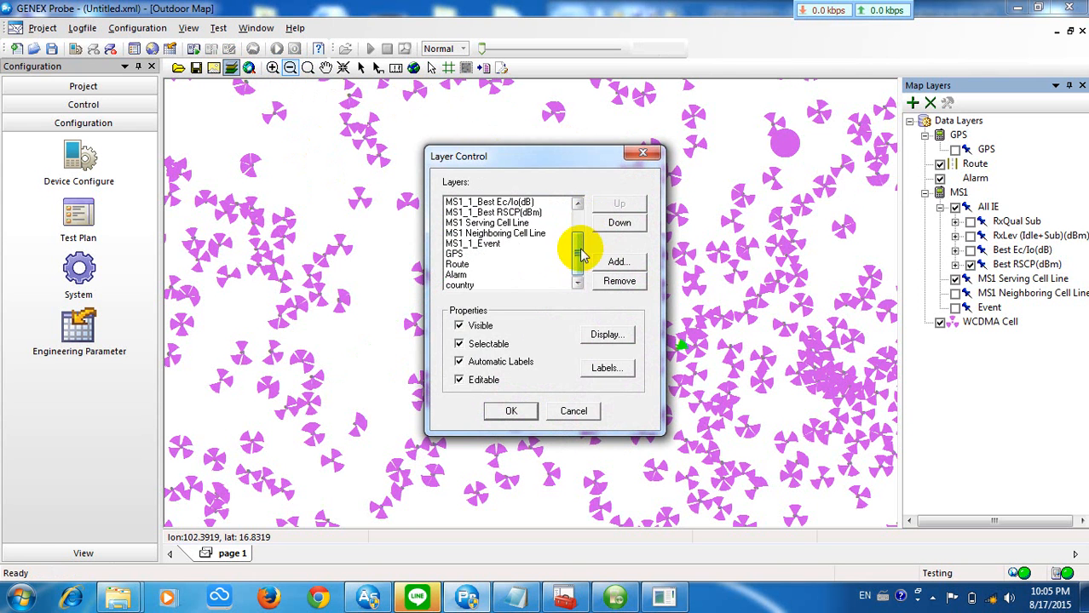
{"action": "left_click", "coordinate": [640, 155]}
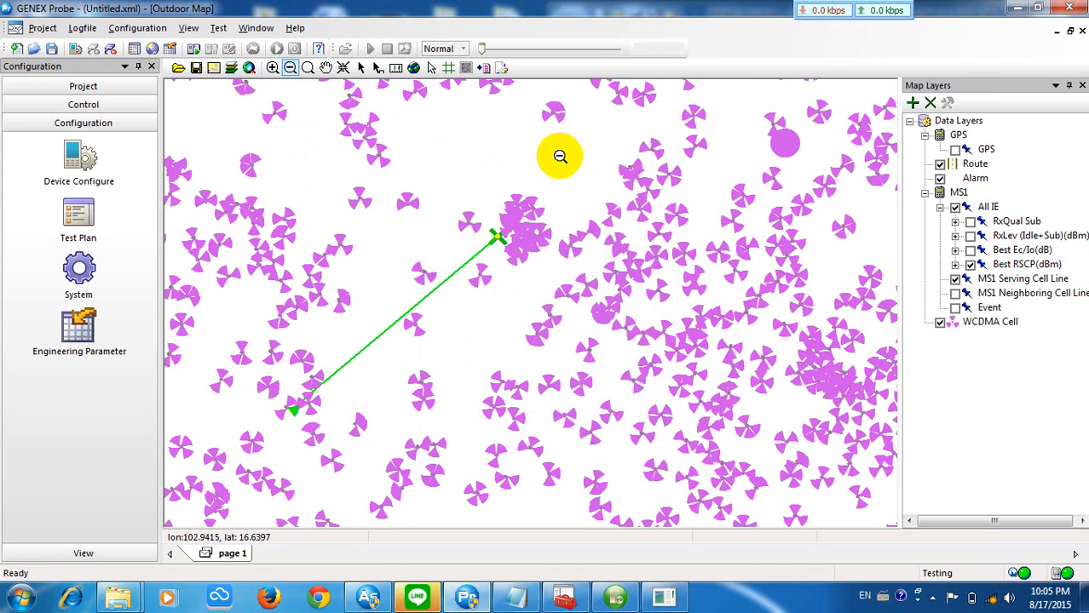
In Layer Control, examine the WCDMA Label layer's display properties and the dataset and field used for its labels
{"action": "right_click", "coordinate": [560, 156]}
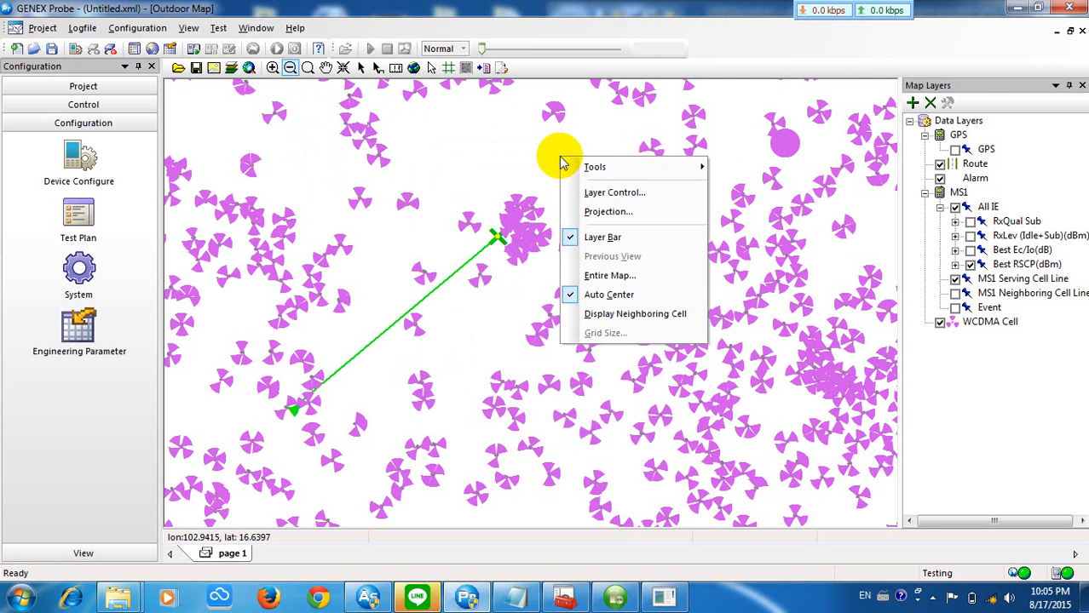
{"action": "left_click", "coordinate": [603, 195]}
{"action": "mouse_move", "coordinate": [578, 223]}
{"action": "left_mouse_down"}
{"action": "mouse_move", "coordinate": [581, 245]}
{"action": "mouse_move", "coordinate": [577, 223]}
{"action": "left_mouse_up"}
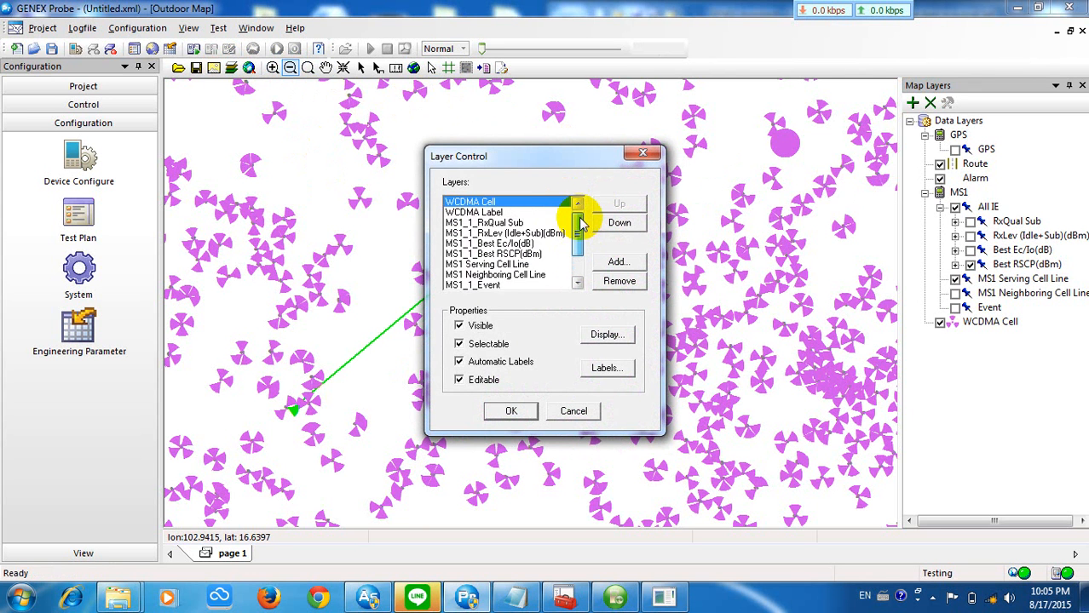
{"action": "left_click", "coordinate": [501, 212]}
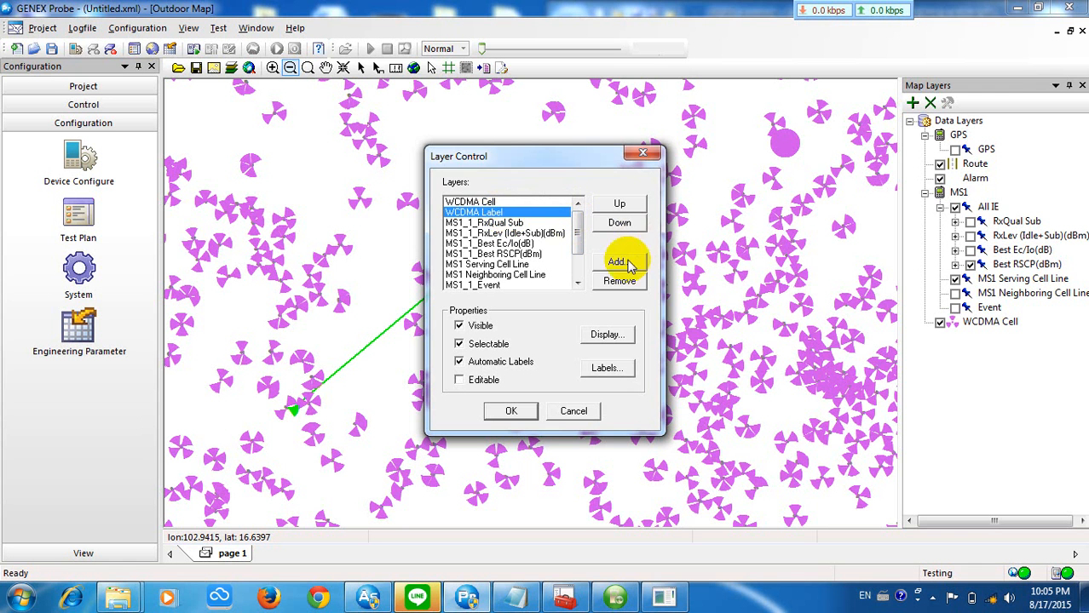
{"action": "left_click", "coordinate": [608, 335]}
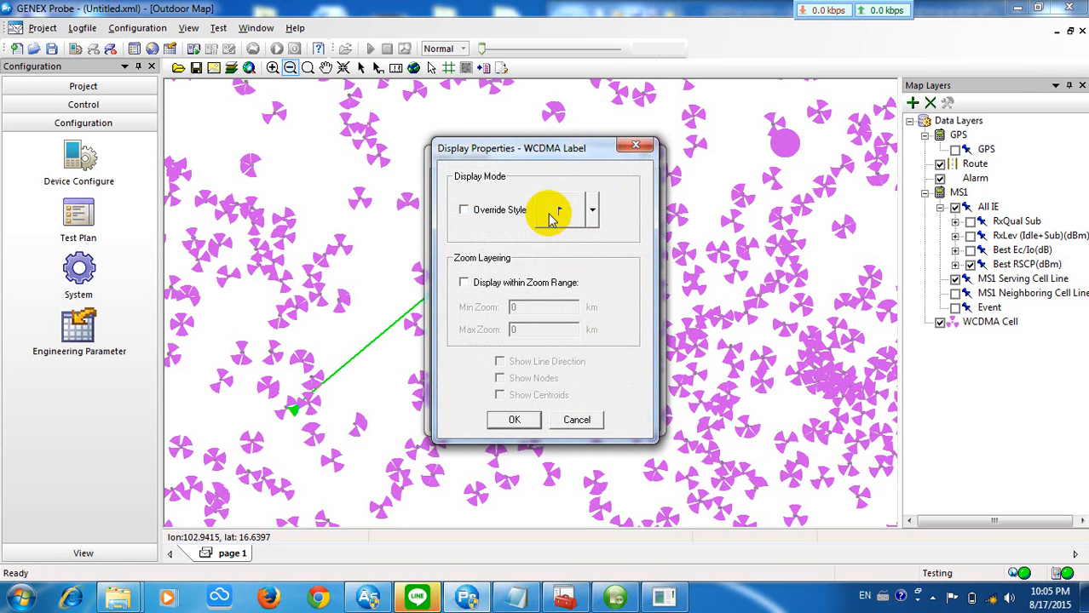
{"action": "left_click", "coordinate": [636, 145]}
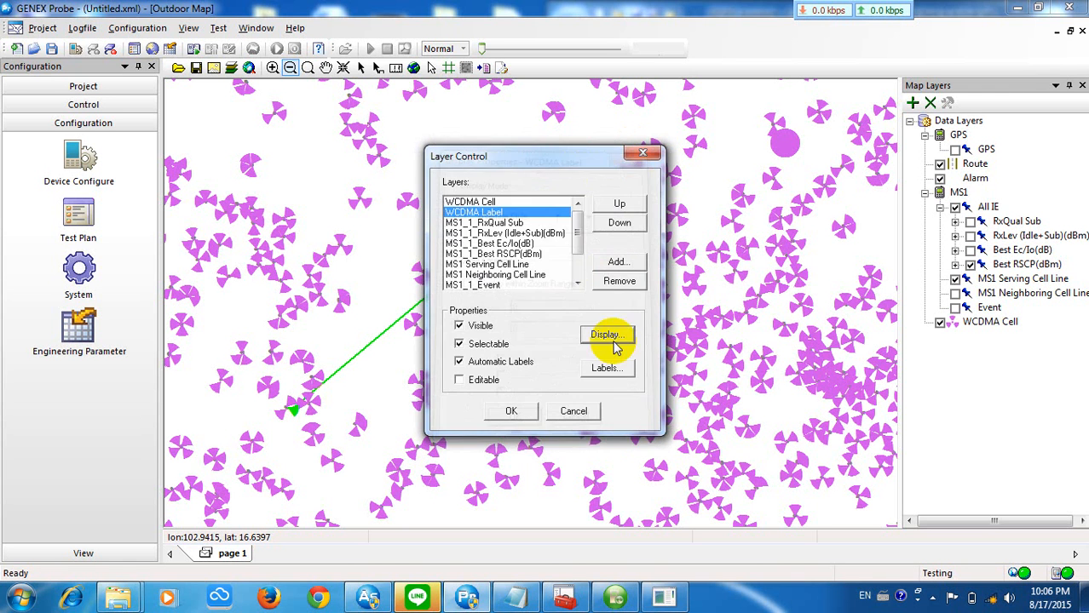
{"action": "left_click", "coordinate": [605, 369]}
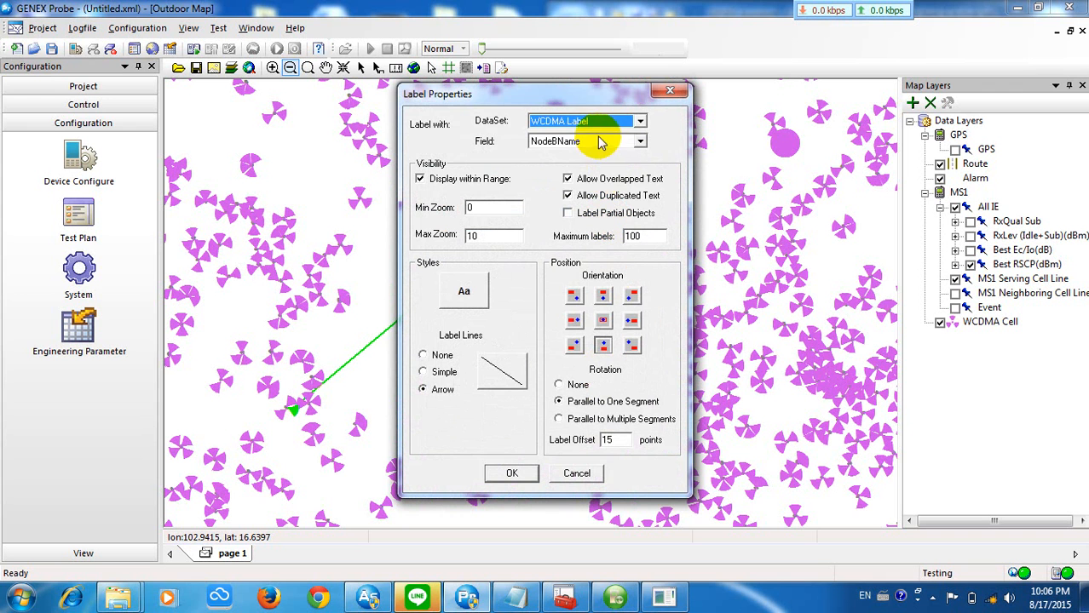
{"action": "left_click", "coordinate": [599, 142]}
{"action": "left_click", "coordinate": [599, 141]}
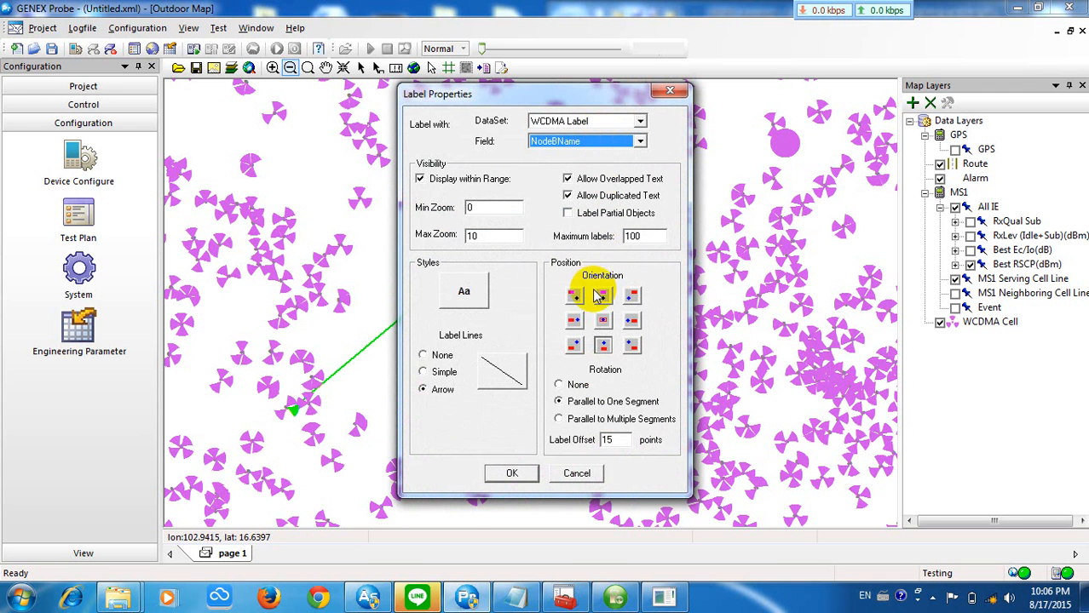
{"action": "left_click", "coordinate": [511, 473]}
Label the WCDMA Cell layer with the P_SC field from the WCDMA Cell dataset
{"action": "left_click", "coordinate": [493, 203]}
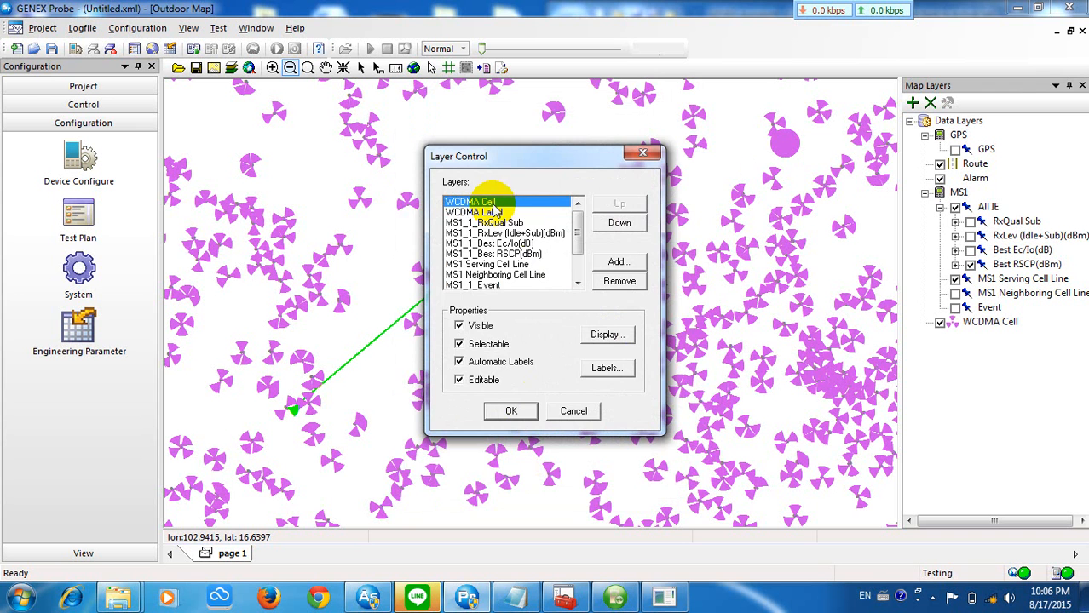
{"action": "left_click", "coordinate": [605, 370]}
{"action": "left_click", "coordinate": [561, 121]}
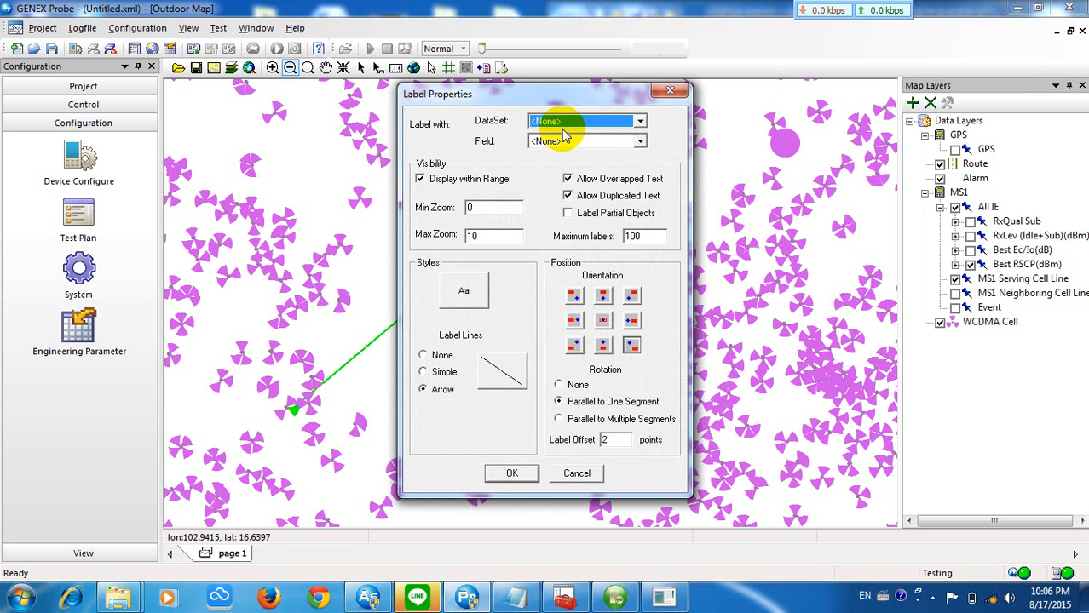
{"action": "left_click", "coordinate": [567, 140]}
{"action": "left_click", "coordinate": [566, 141]}
{"action": "left_click", "coordinate": [570, 121]}
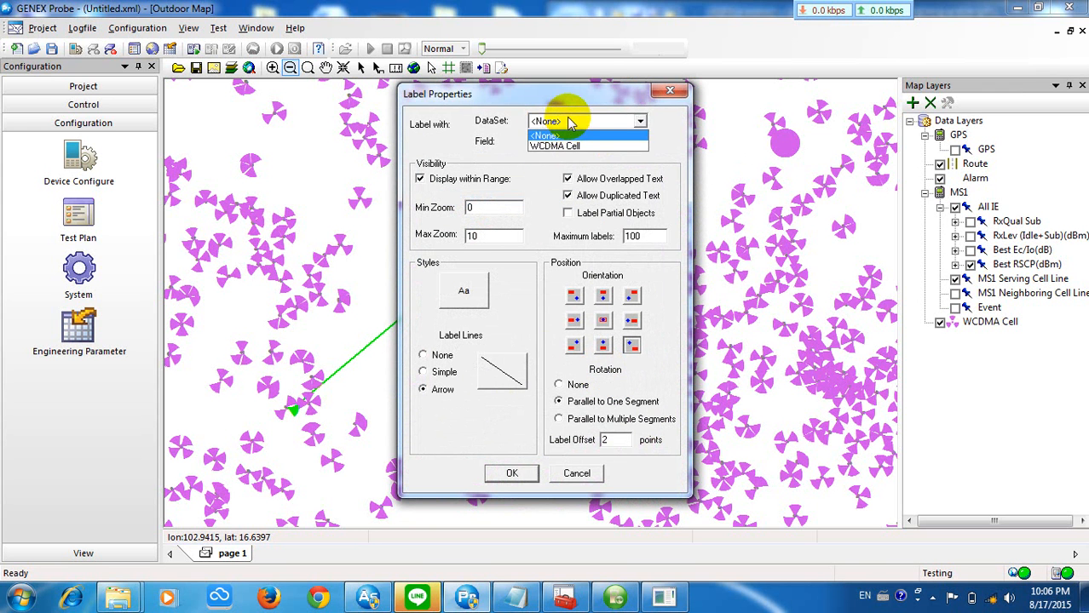
{"action": "left_click", "coordinate": [570, 147]}
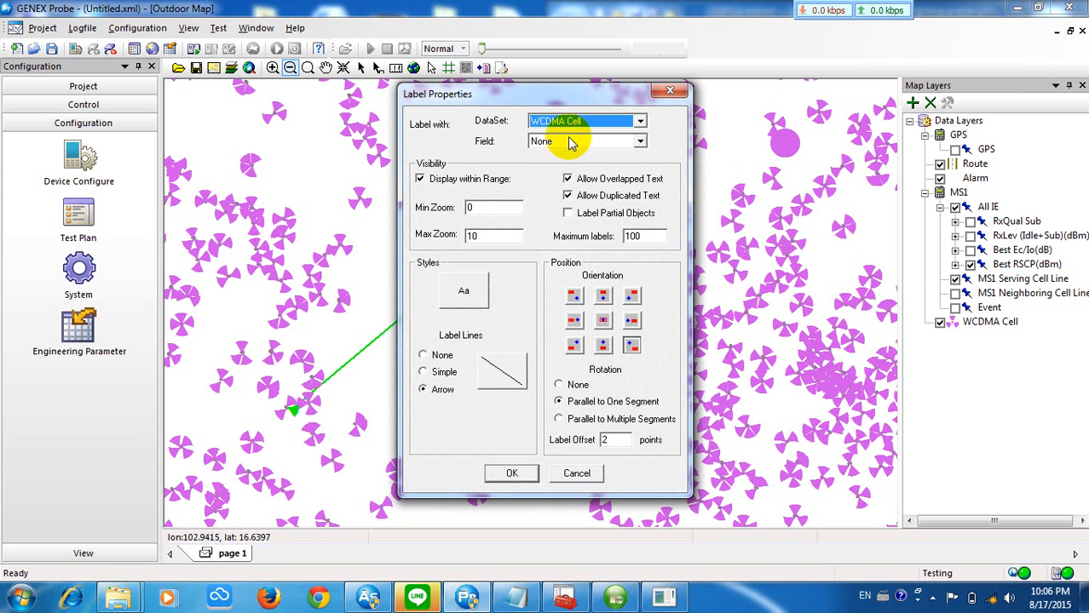
{"action": "left_click", "coordinate": [569, 140]}
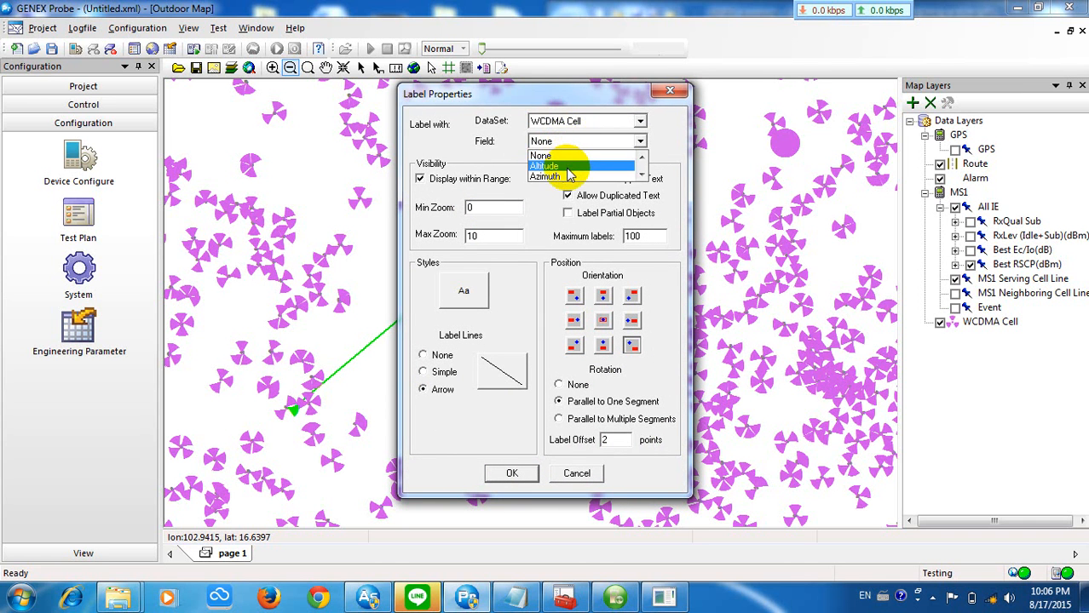
{"action": "key", "text": "p"}
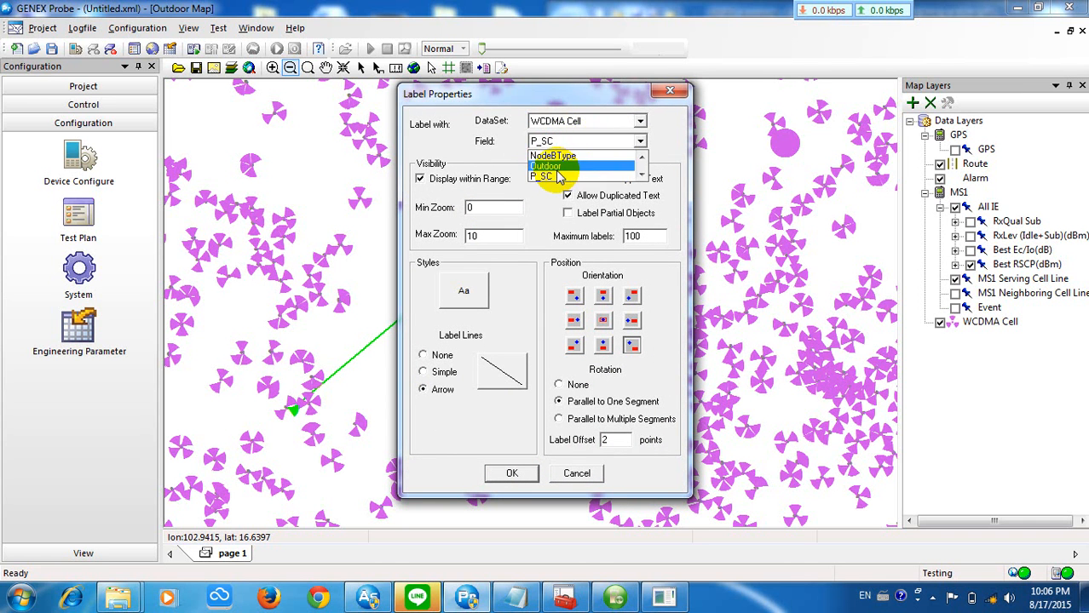
{"action": "left_click", "coordinate": [569, 175]}
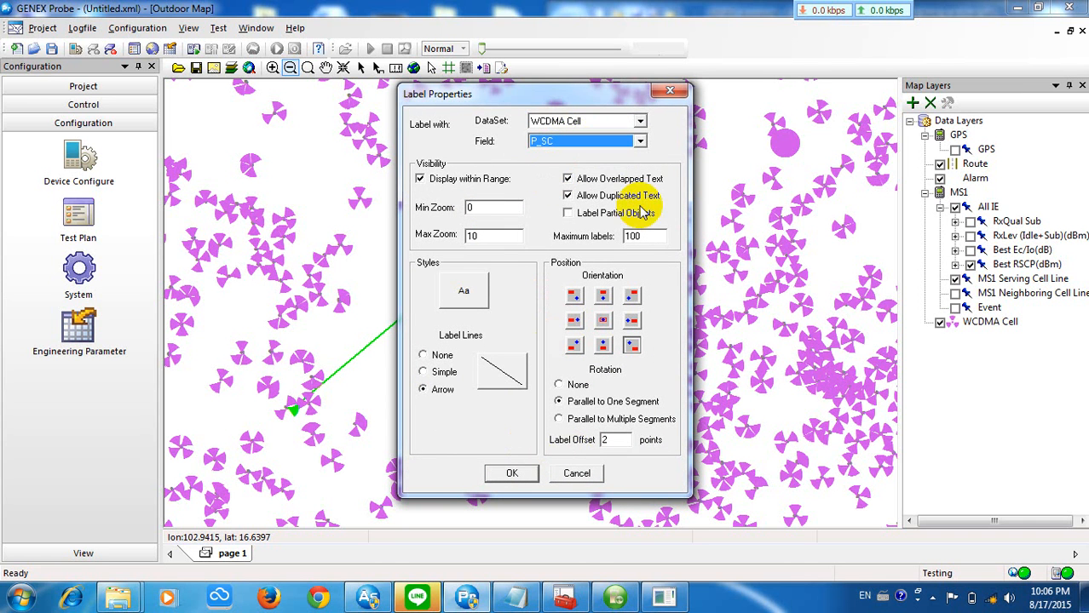
Style the WCDMA Cell labels as bold red text with a yellow halo
{"action": "left_click", "coordinate": [474, 289]}
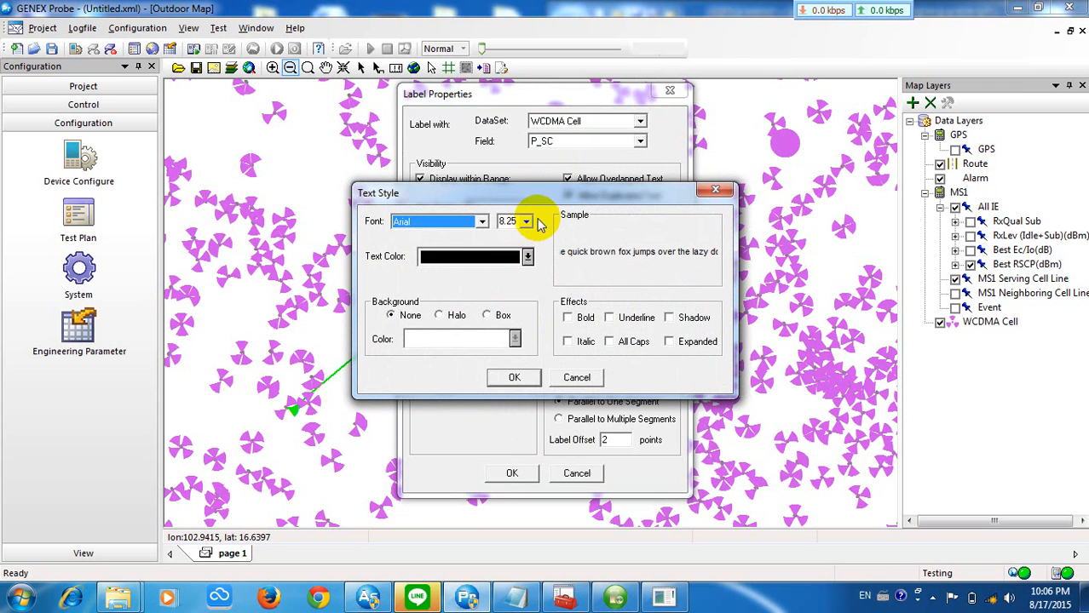
{"action": "left_click", "coordinate": [458, 254]}
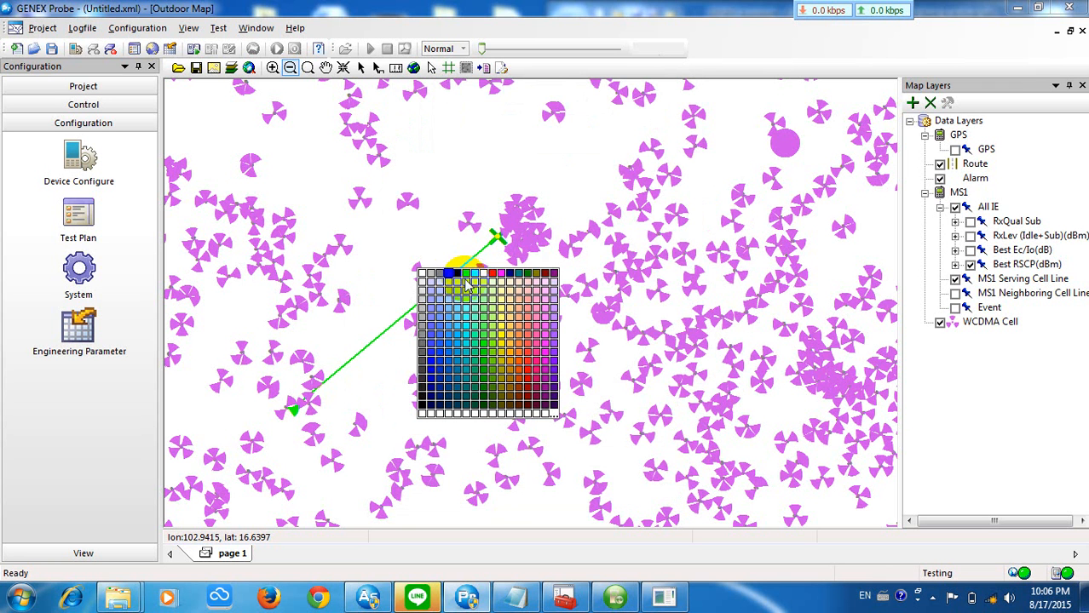
{"action": "left_click", "coordinate": [502, 259]}
{"action": "left_click", "coordinate": [453, 317]}
{"action": "left_click", "coordinate": [453, 339]}
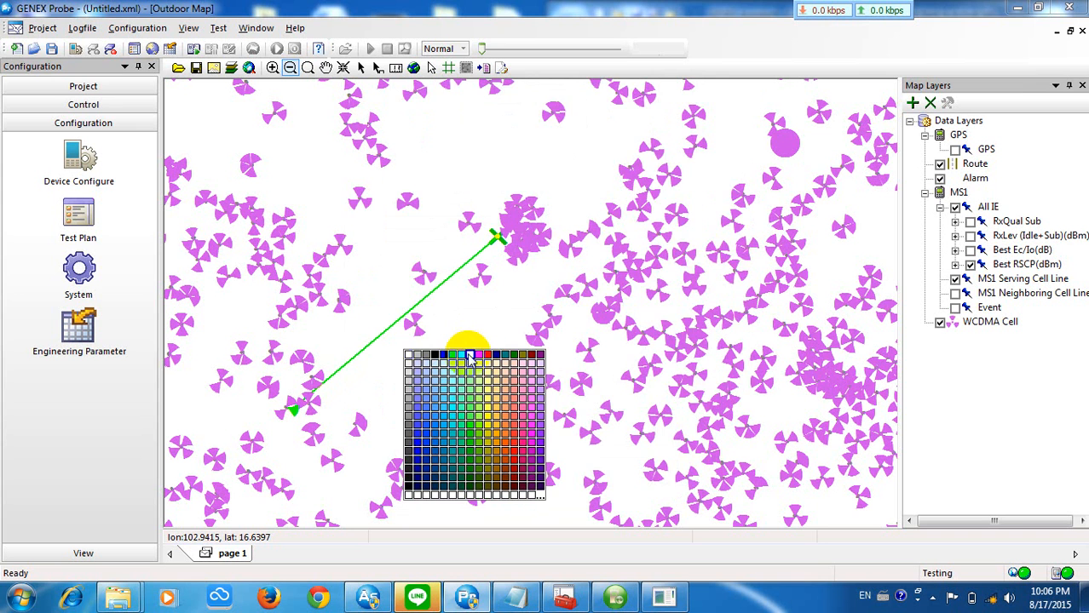
{"action": "left_click", "coordinate": [468, 354]}
{"action": "left_click", "coordinate": [567, 317]}
{"action": "left_click", "coordinate": [530, 379]}
Centre the WCDMA Cell labels on their cells and apply the label and layer settings
{"action": "left_click", "coordinate": [632, 295]}
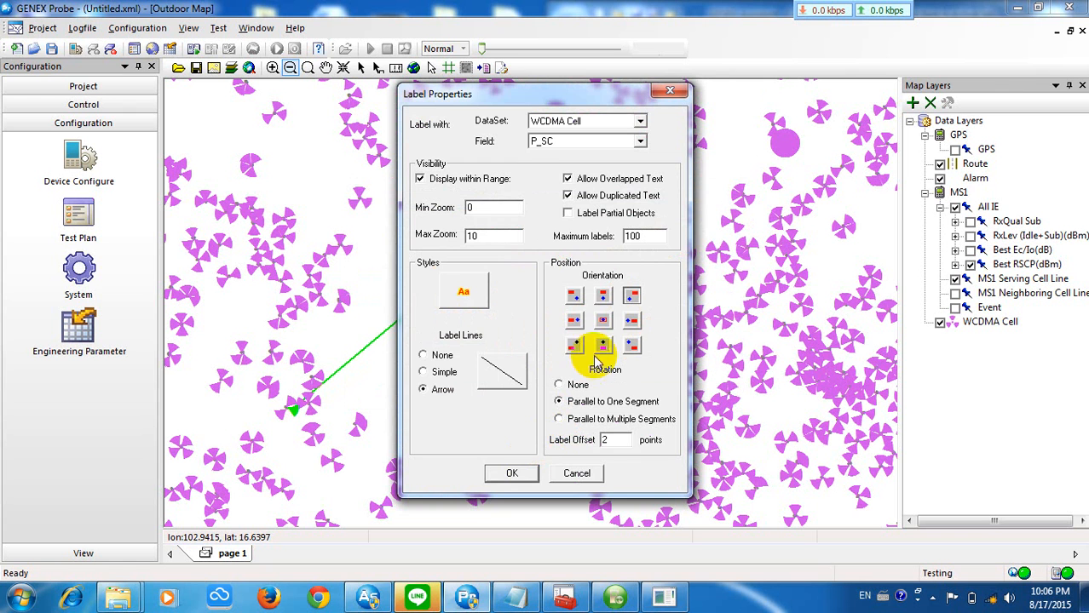
{"action": "left_click", "coordinate": [602, 320]}
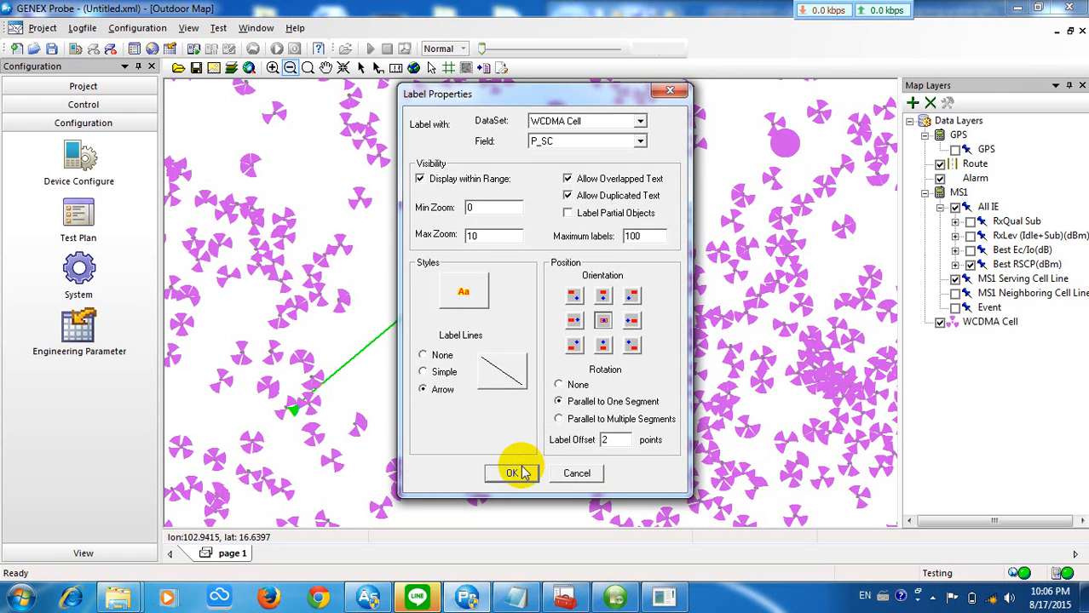
{"action": "left_click", "coordinate": [523, 468]}
{"action": "left_click", "coordinate": [511, 412]}
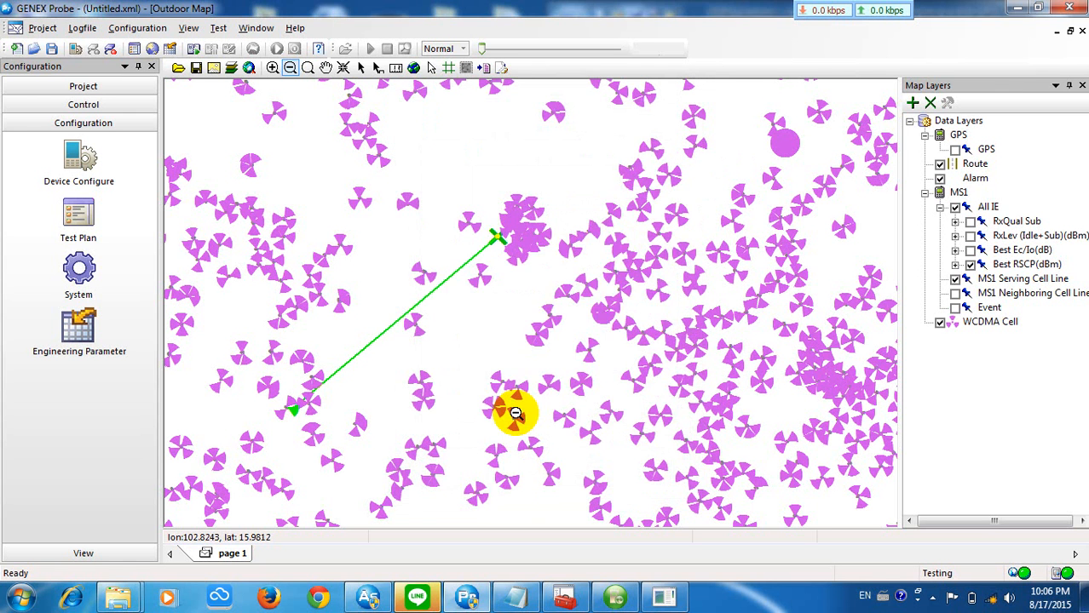
Zoom the map in on the serving cell at the end of the green line to check its labels
{"action": "left_click", "coordinate": [576, 334]}
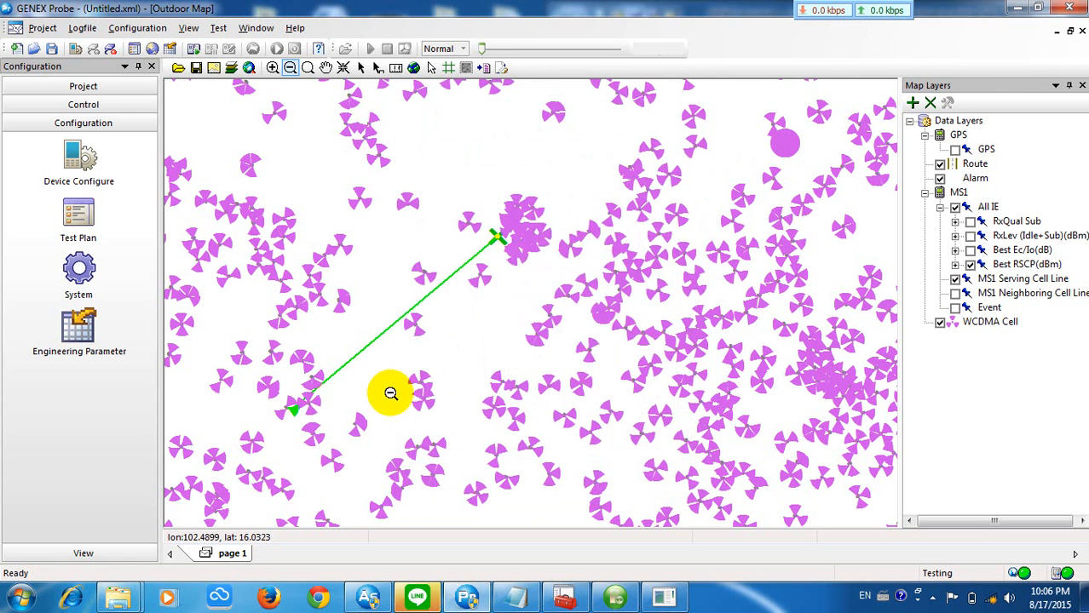
{"action": "left_click", "coordinate": [271, 67]}
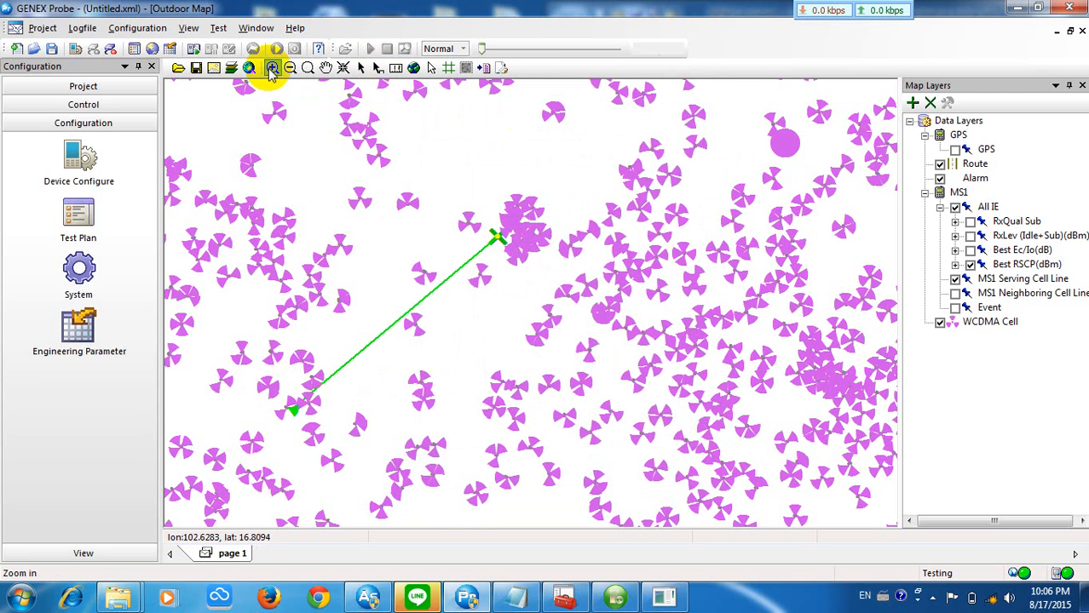
{"action": "left_click_drag", "start_coordinate": [268, 381], "coordinate": [330, 432]}
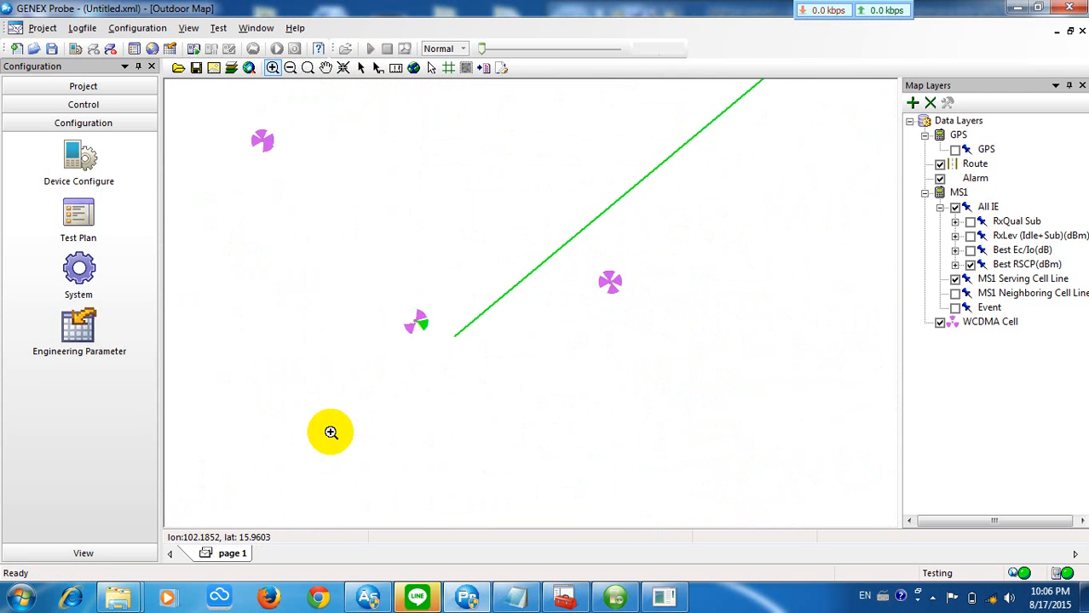
{"action": "left_click_drag", "start_coordinate": [365, 261], "coordinate": [458, 366]}
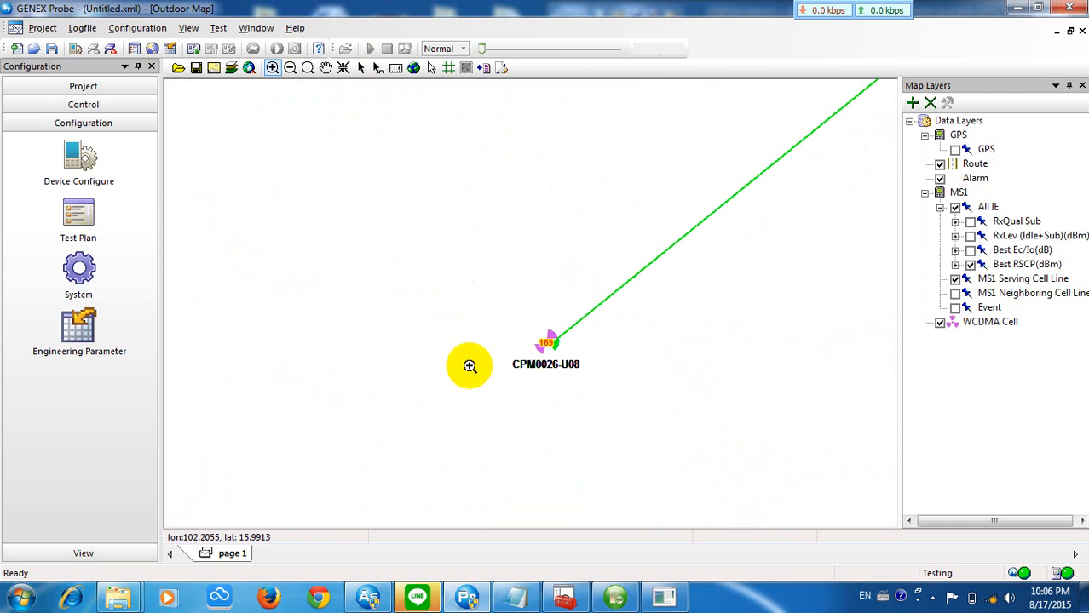
{"action": "left_click_drag", "start_coordinate": [520, 287], "coordinate": [629, 429]}
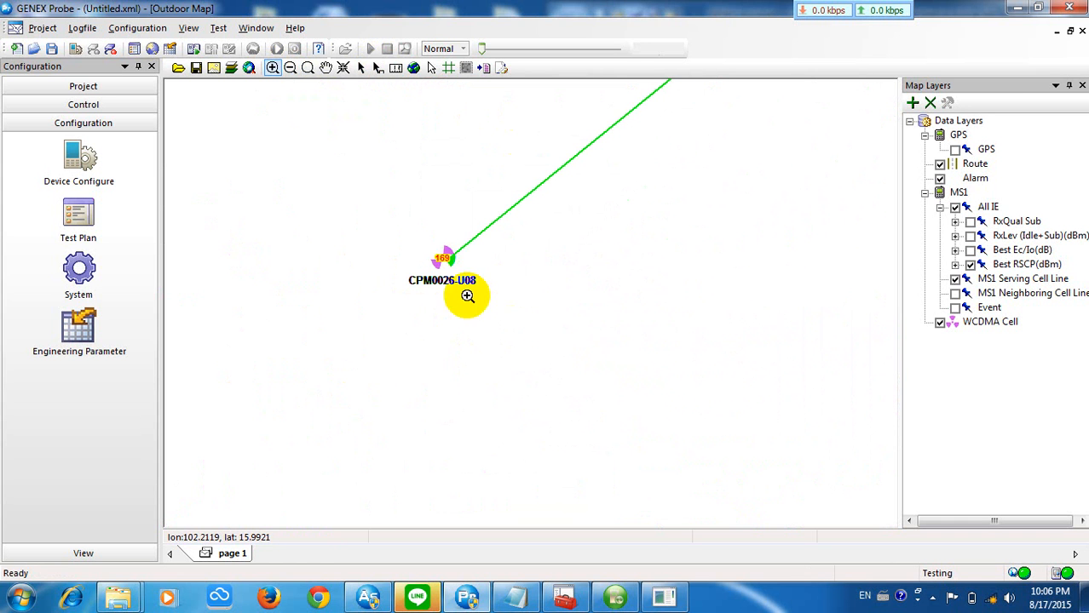
Reposition the WCDMA Cell labels to the upper left of their cells and apply the layer settings
{"action": "right_click", "coordinate": [479, 254]}
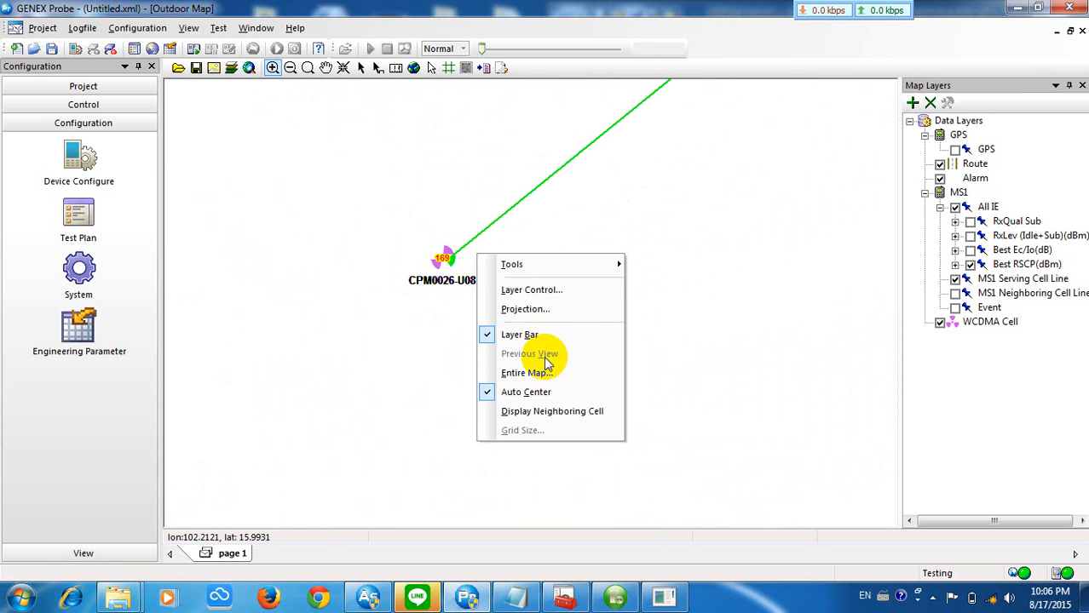
{"action": "left_click", "coordinate": [552, 298]}
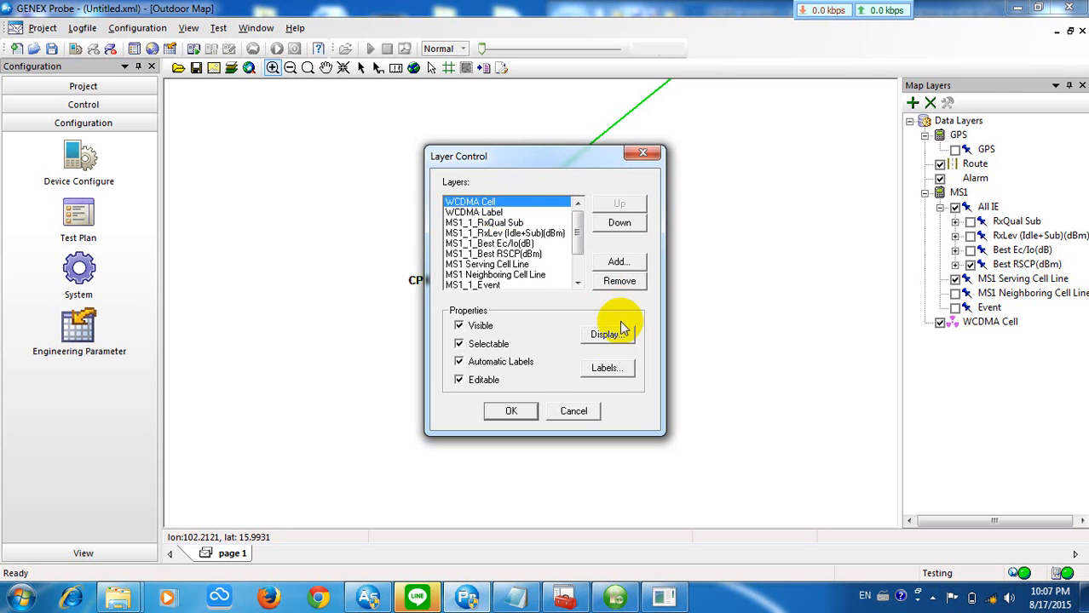
{"action": "left_click", "coordinate": [623, 375]}
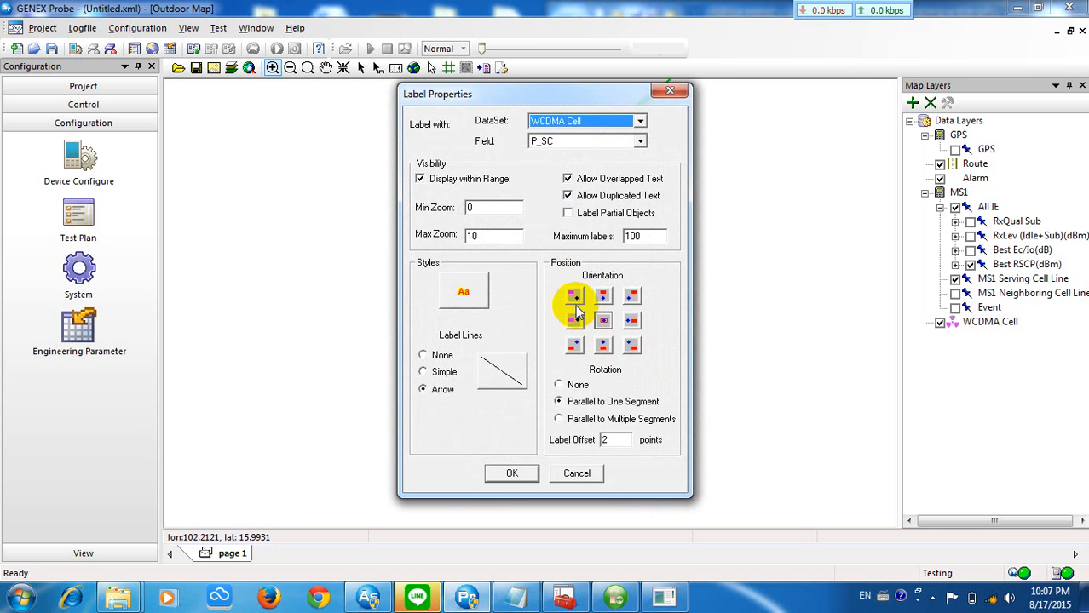
{"action": "left_click", "coordinate": [574, 298]}
{"action": "left_click", "coordinate": [511, 472]}
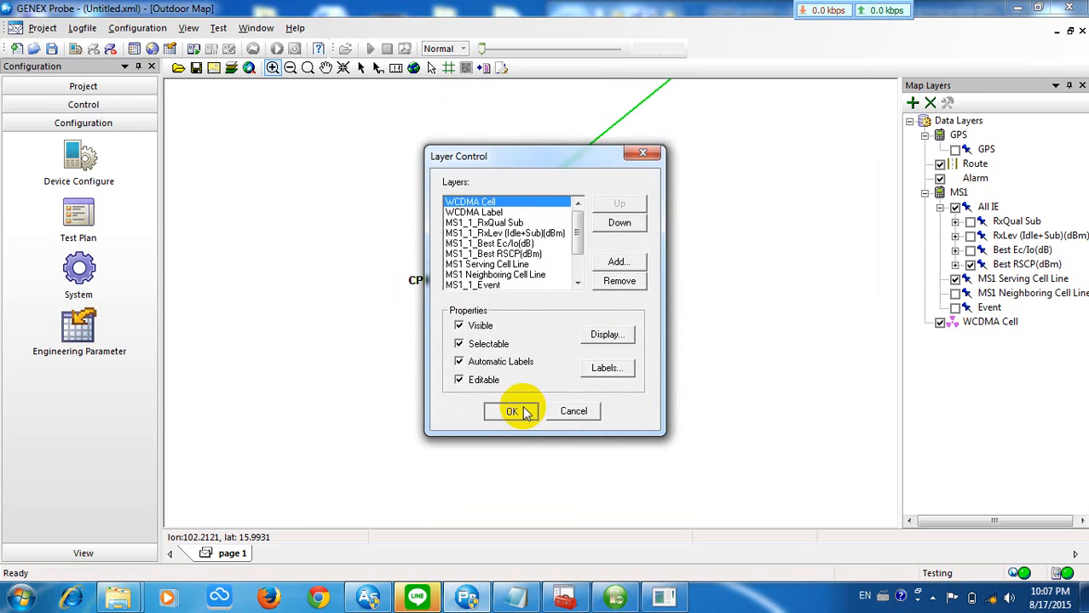
{"action": "left_click", "coordinate": [483, 476]}
{"action": "left_click_drag", "start_coordinate": [414, 240], "coordinate": [482, 285]}
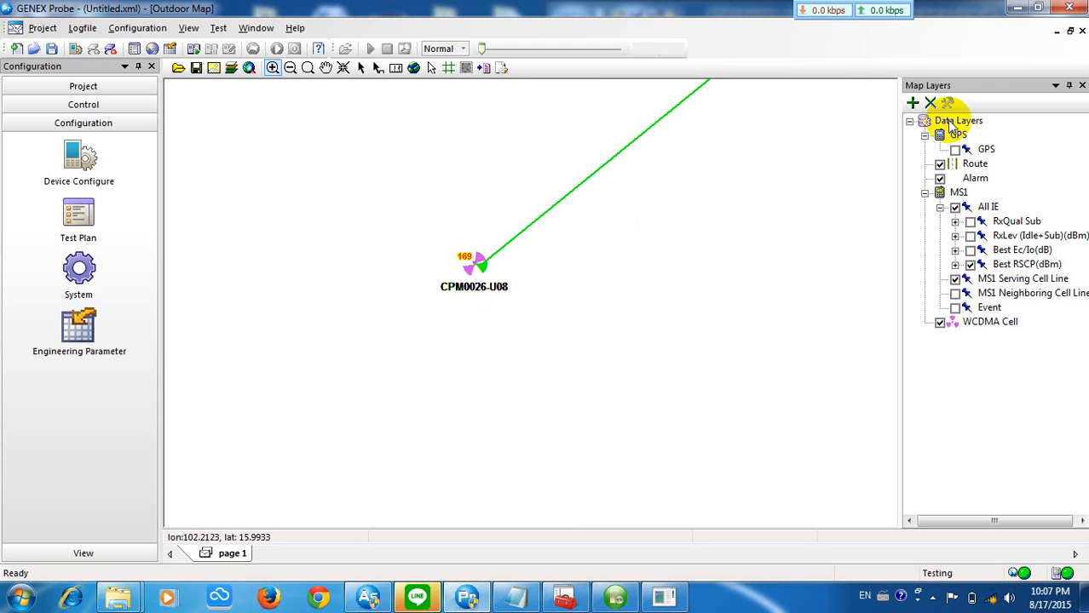
Restore the Outdoor Map to its windowed size and disconnect the GPS1 and MS1 devices
{"action": "left_click", "coordinate": [1069, 32]}
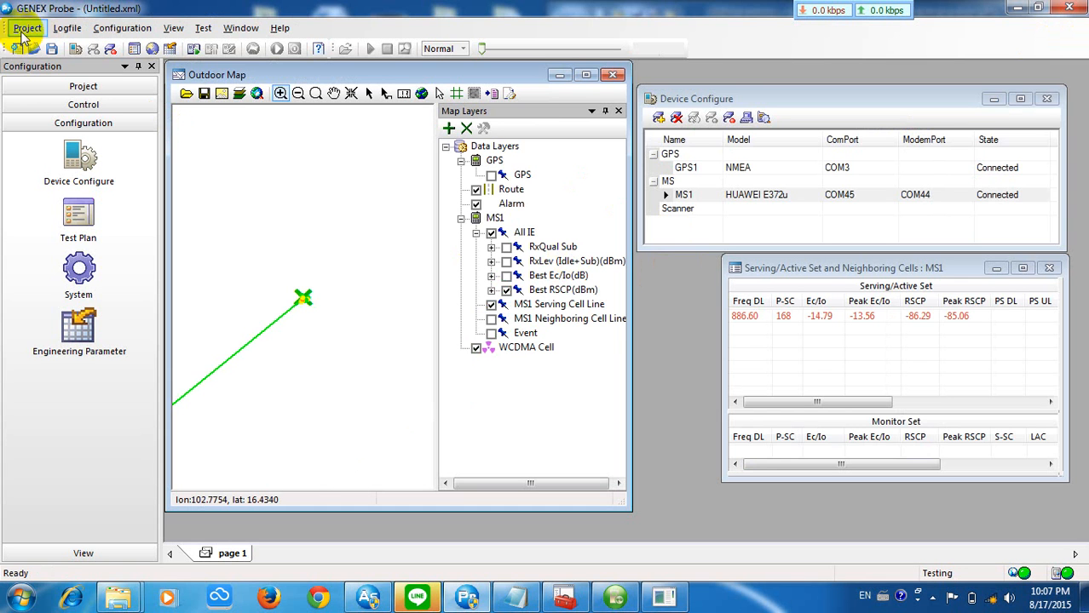
{"action": "left_click", "coordinate": [731, 119]}
{"action": "left_click", "coordinate": [731, 118]}
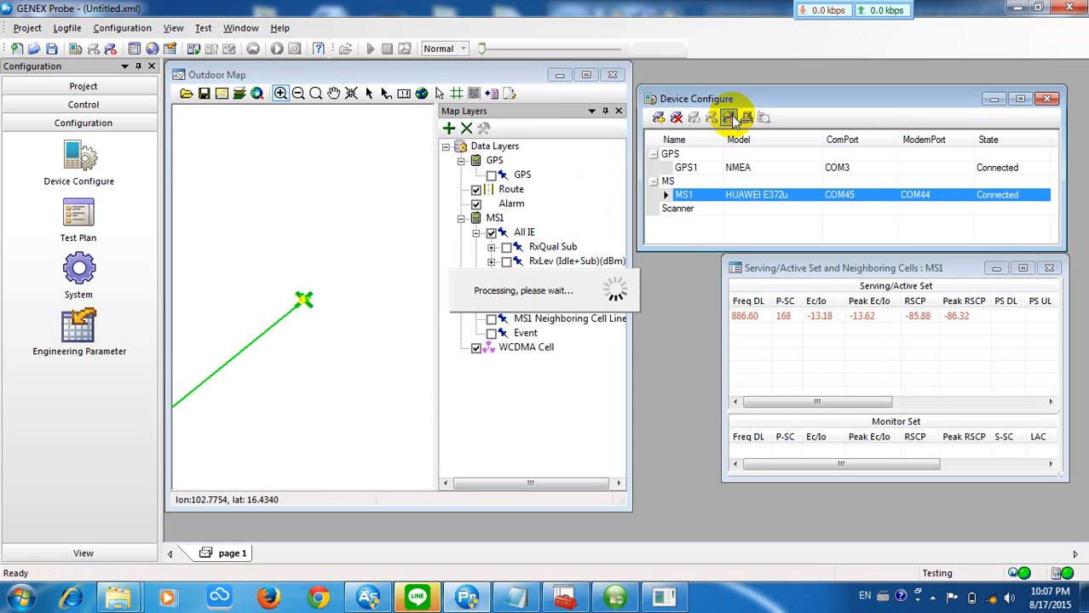
Save the project with type Site Verification under the name WCDMA
{"action": "left_click", "coordinate": [26, 29]}
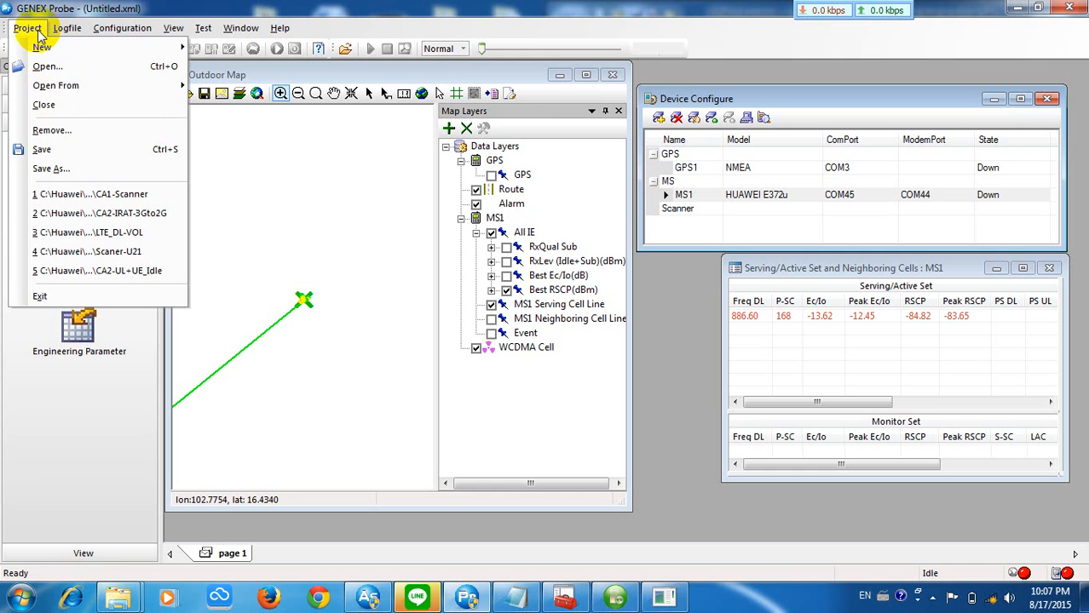
{"action": "left_click", "coordinate": [71, 152]}
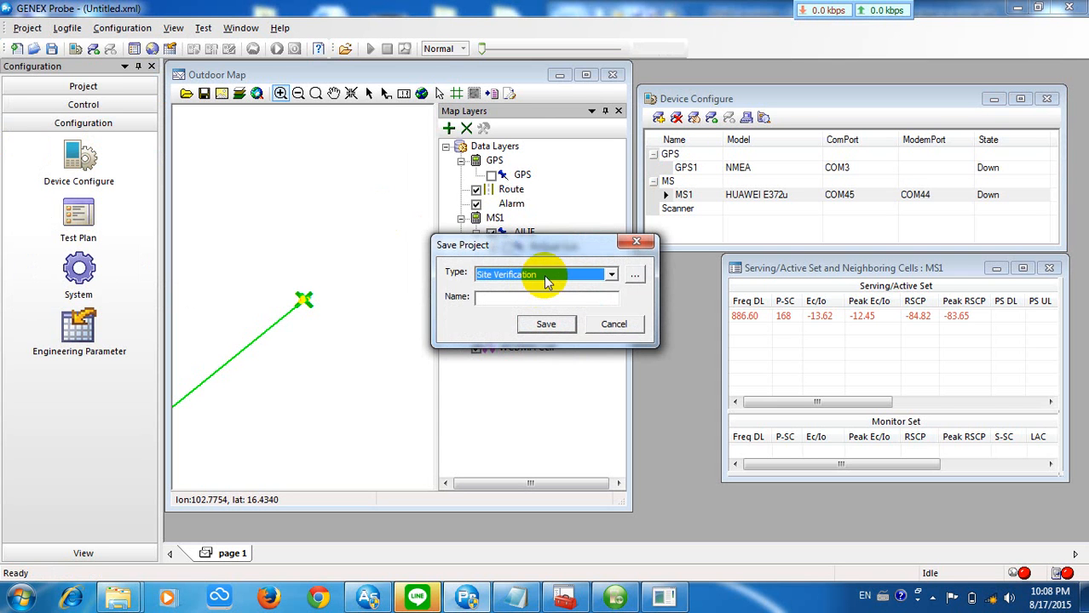
{"action": "left_click", "coordinate": [577, 274]}
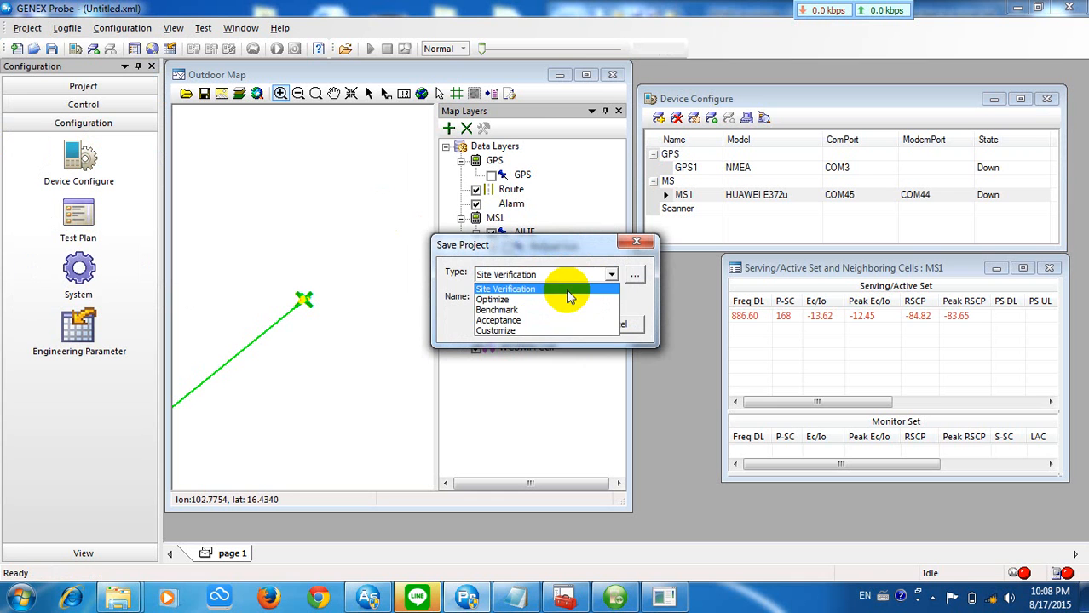
{"action": "left_click", "coordinate": [564, 289]}
{"action": "left_click", "coordinate": [543, 297]}
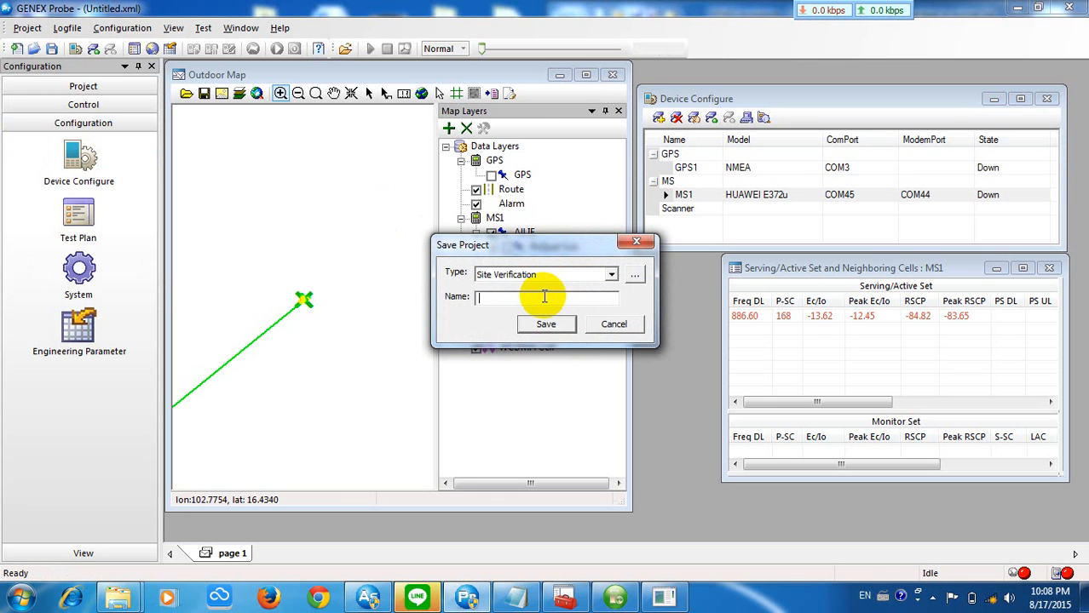
{"action": "type", "text": "WCDM"}
{"action": "type", "text": "PA"}
{"action": "key", "text": "BackSpace"}
{"action": "key", "text": "BackSpace"}
{"action": "key", "text": "BackSpace"}
{"action": "type", "text": "MA_"}
{"action": "key", "text": "BackSpace"}
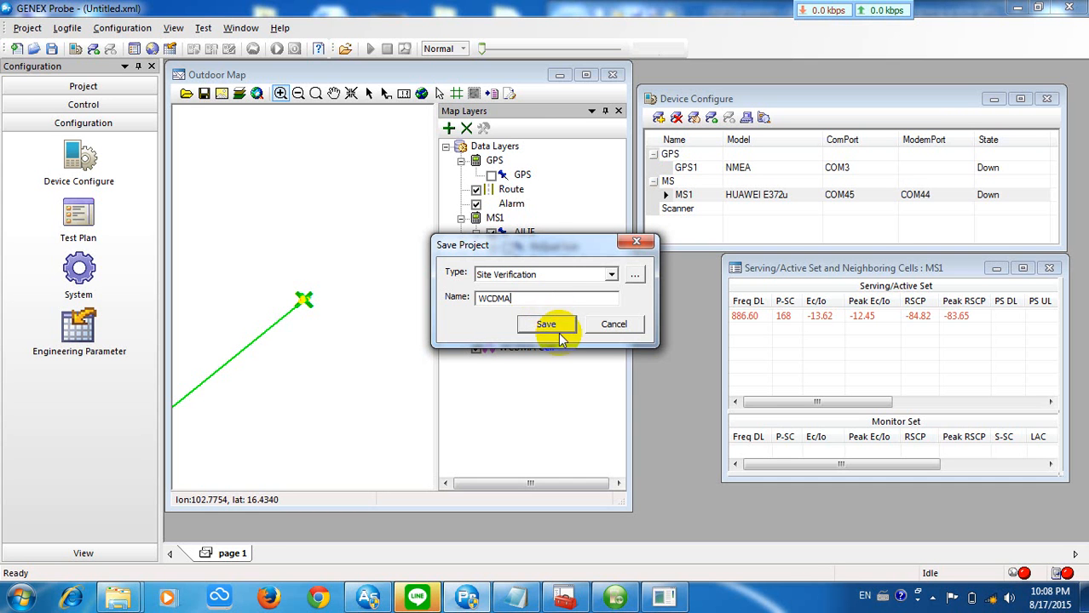
{"action": "left_click", "coordinate": [553, 324]}
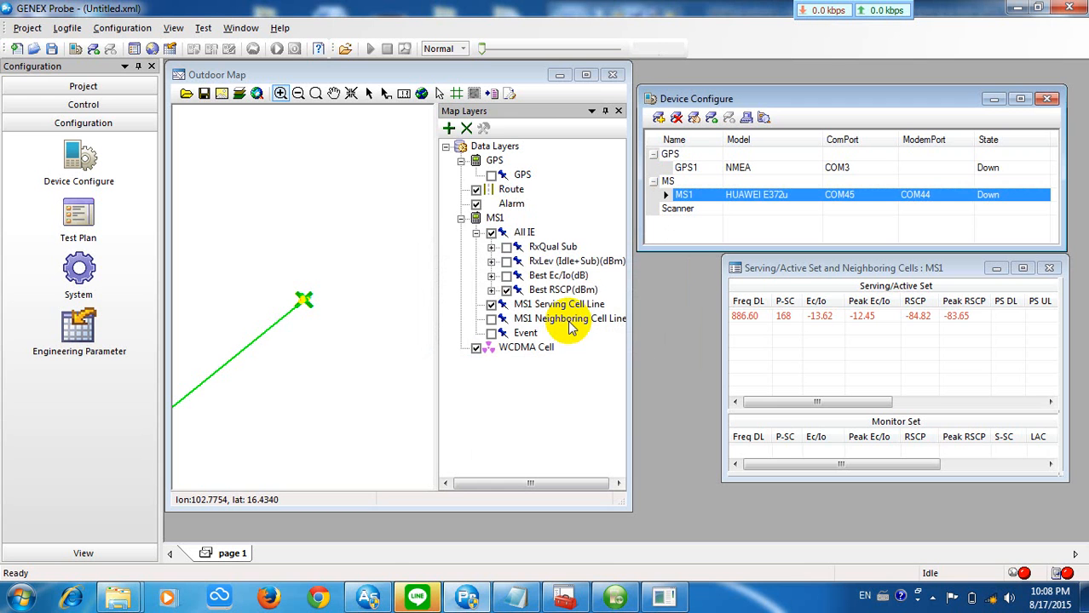
Open the map's layer selection and exclude the GSM layers of MS1
{"action": "left_click", "coordinate": [449, 130]}
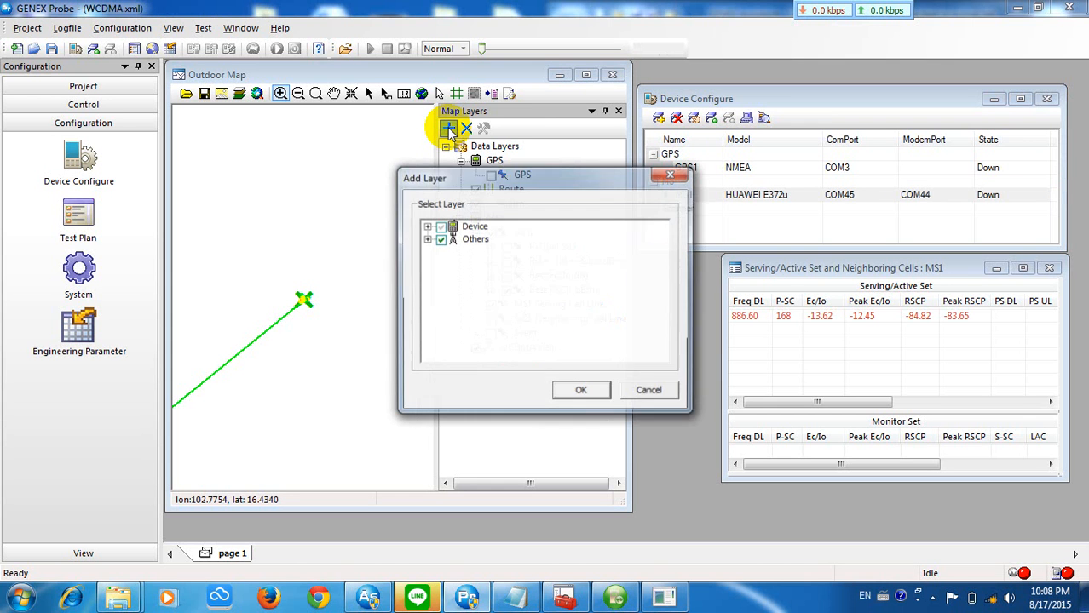
{"action": "left_click", "coordinate": [427, 226]}
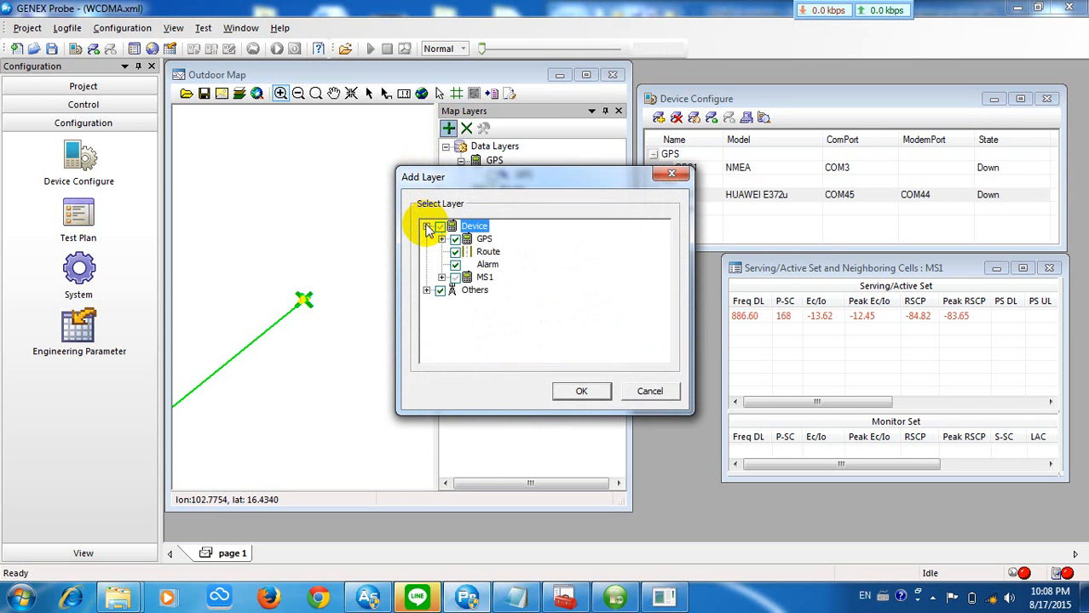
{"action": "left_click", "coordinate": [442, 279]}
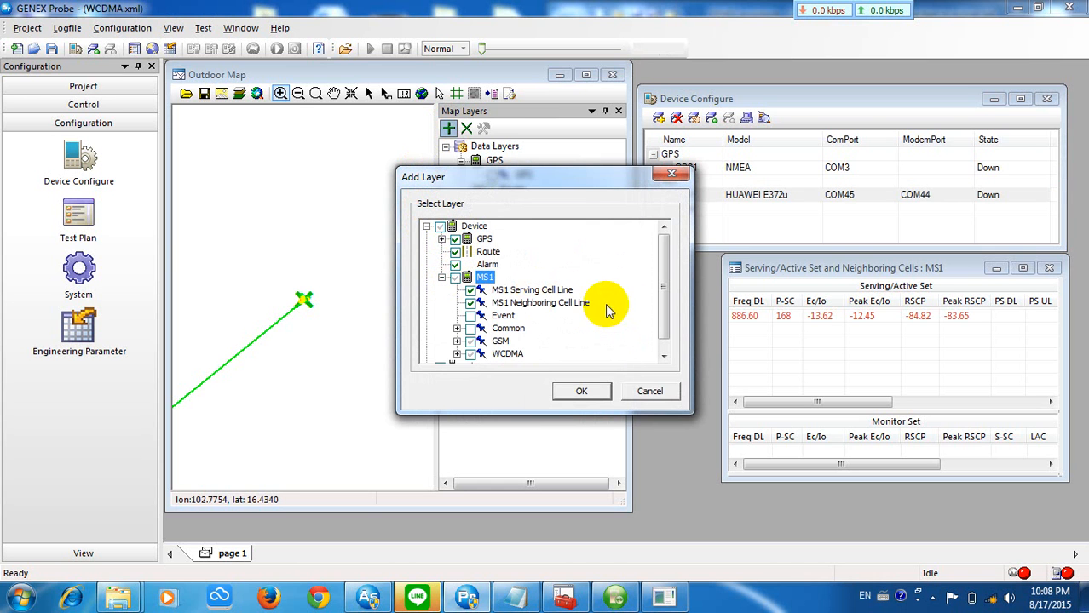
{"action": "left_click_drag", "start_coordinate": [663, 287], "coordinate": [665, 339]}
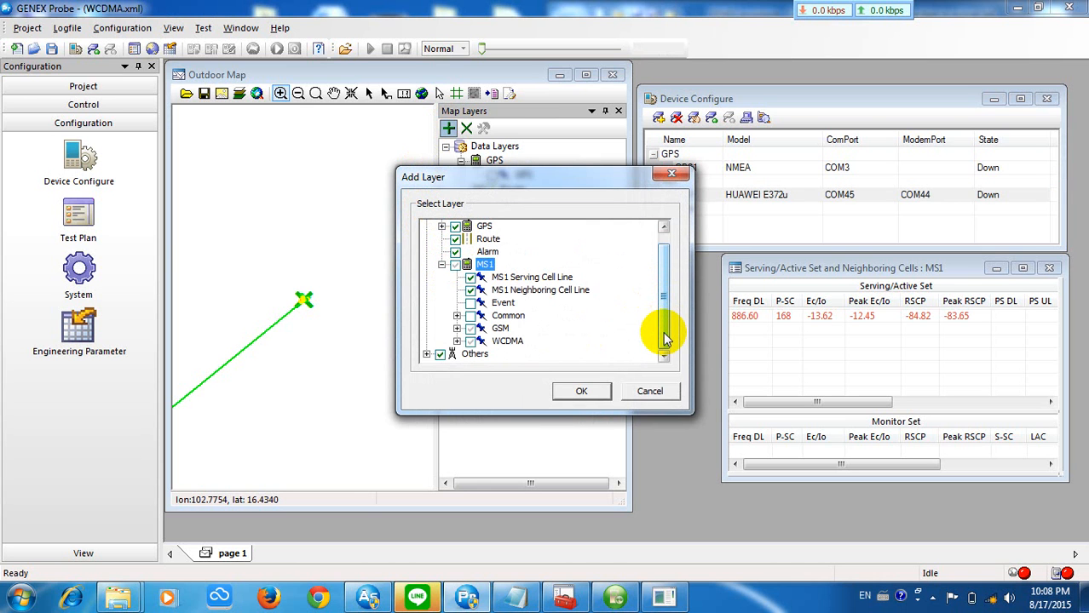
{"action": "left_click", "coordinate": [470, 333]}
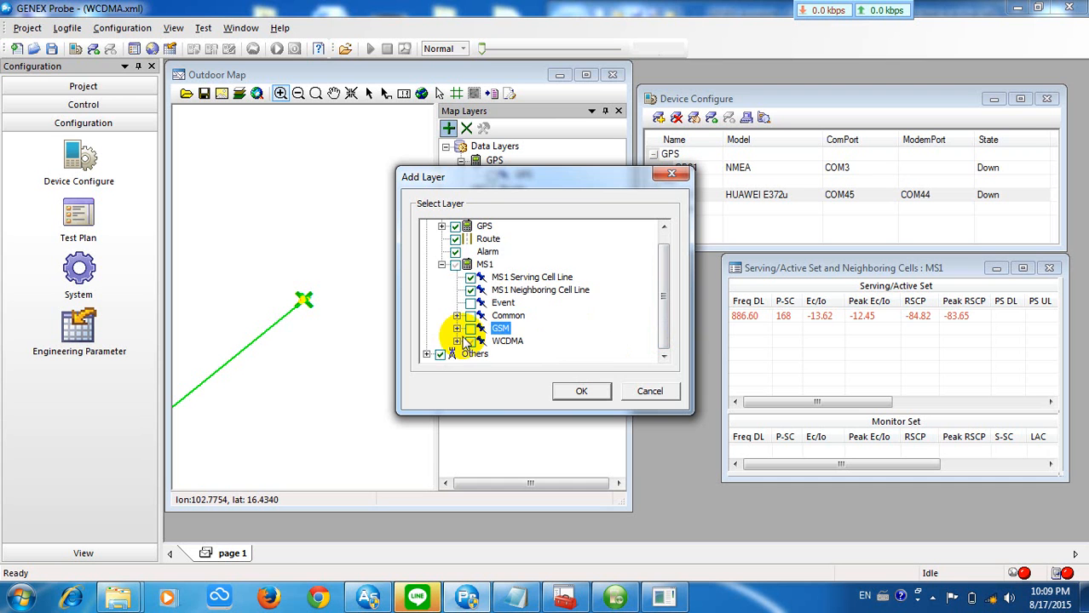
Add the WCDMA layers RLC PDU Throughput UL and RLC PDU Throughput DL for MS1, and expand the UL throughput legend
{"action": "left_click", "coordinate": [456, 341]}
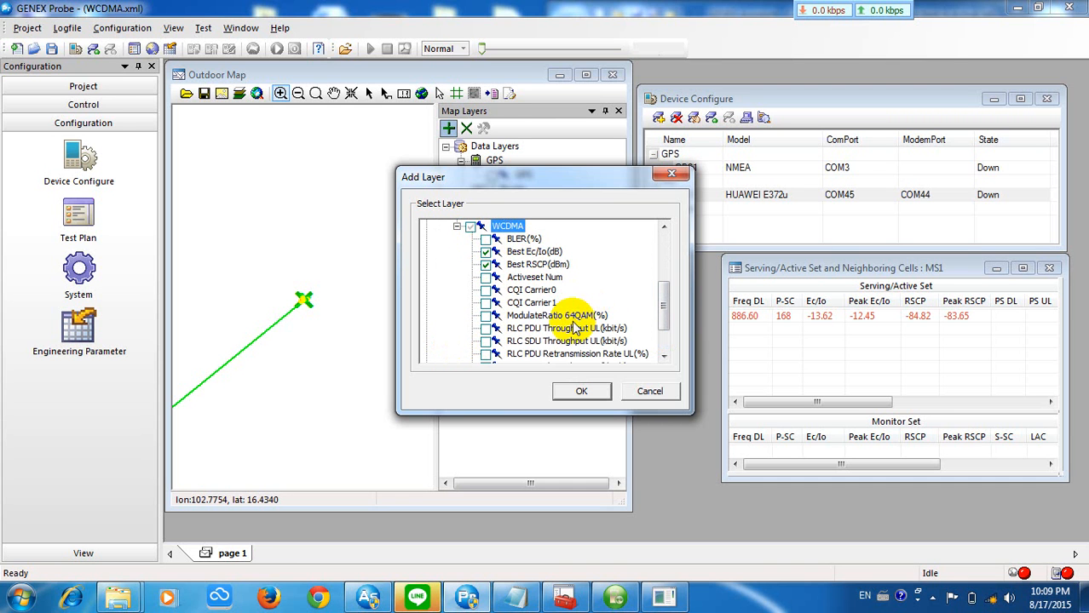
{"action": "left_click", "coordinate": [668, 349]}
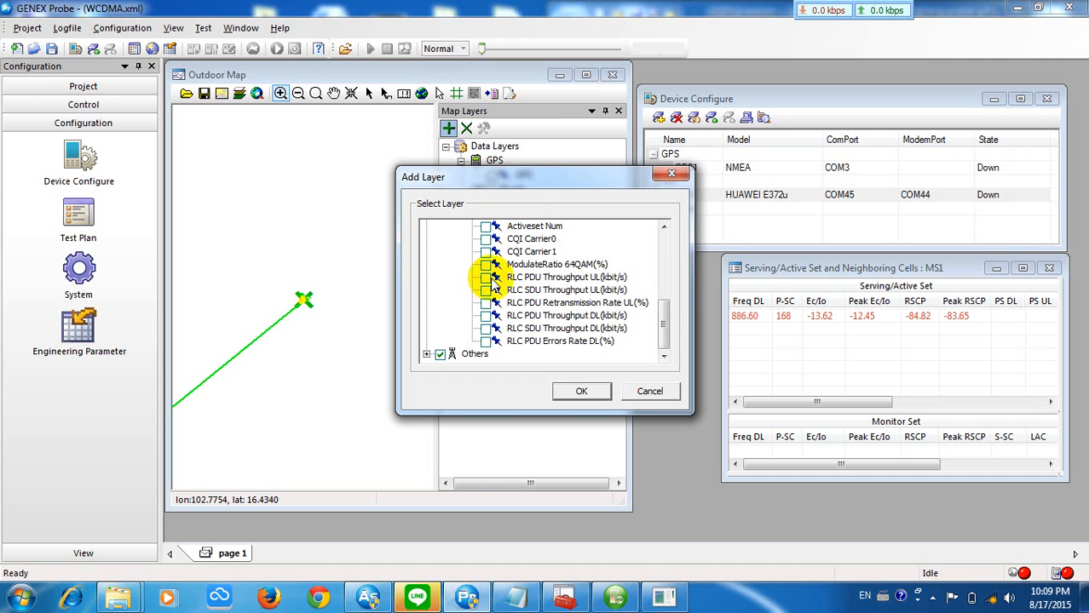
{"action": "left_click", "coordinate": [528, 279]}
{"action": "left_click", "coordinate": [485, 277]}
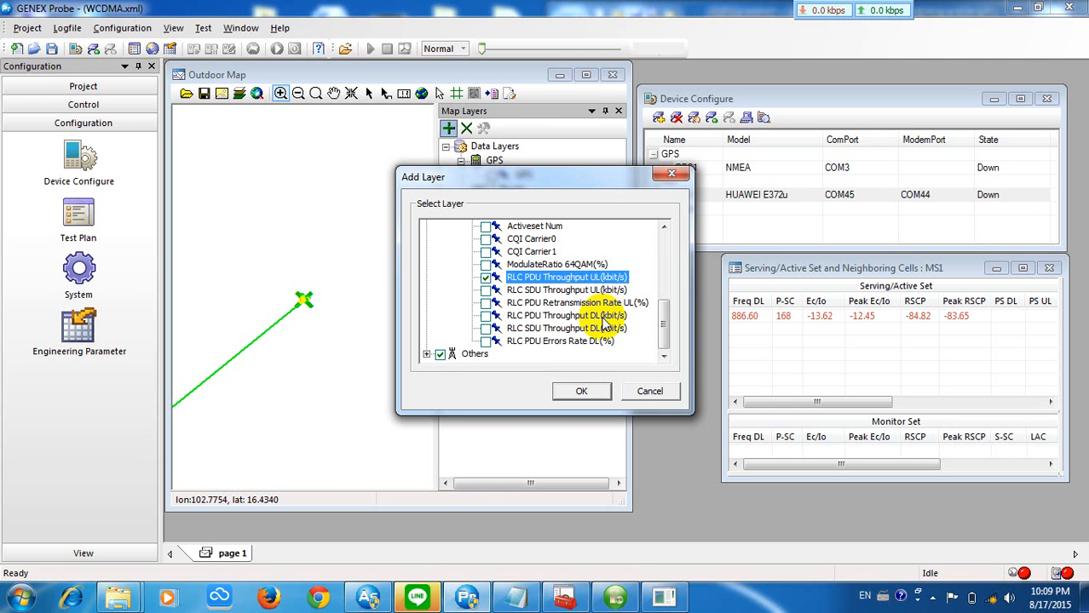
{"action": "left_click", "coordinate": [484, 317]}
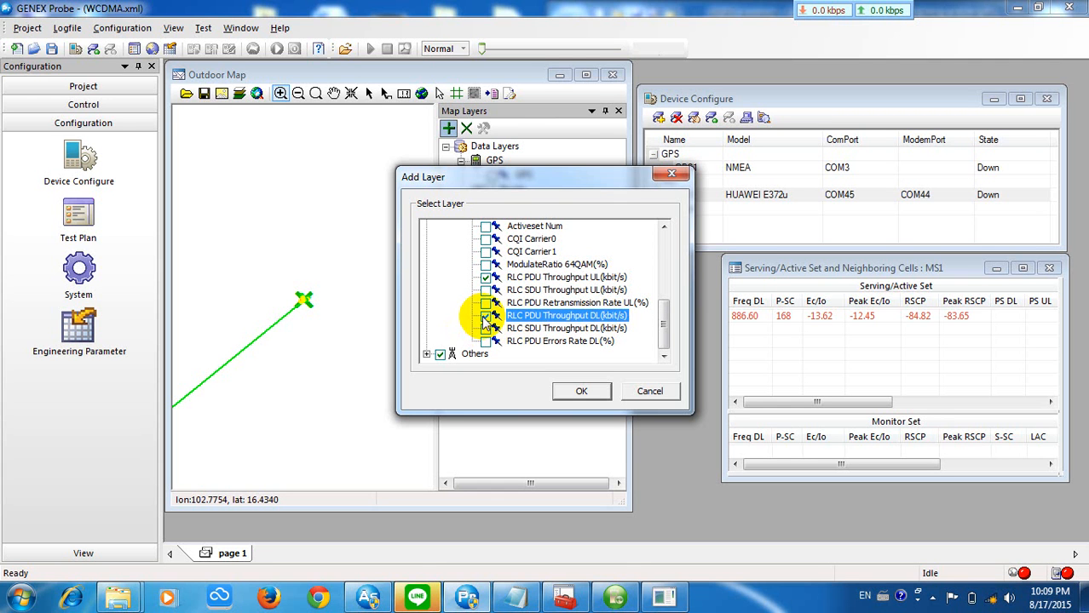
{"action": "left_click", "coordinate": [580, 394]}
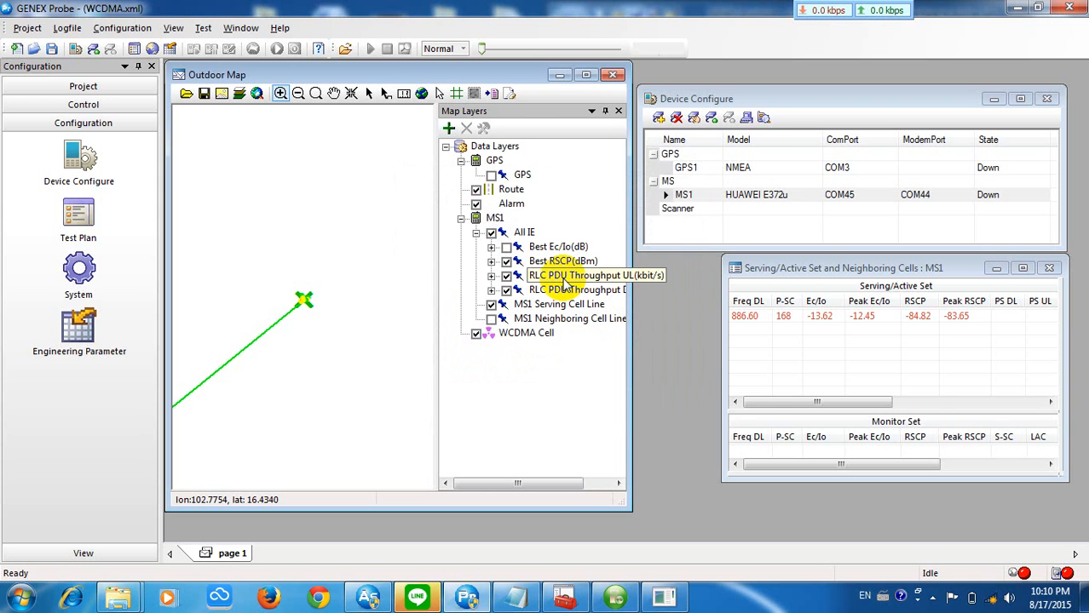
{"action": "left_click", "coordinate": [492, 277]}
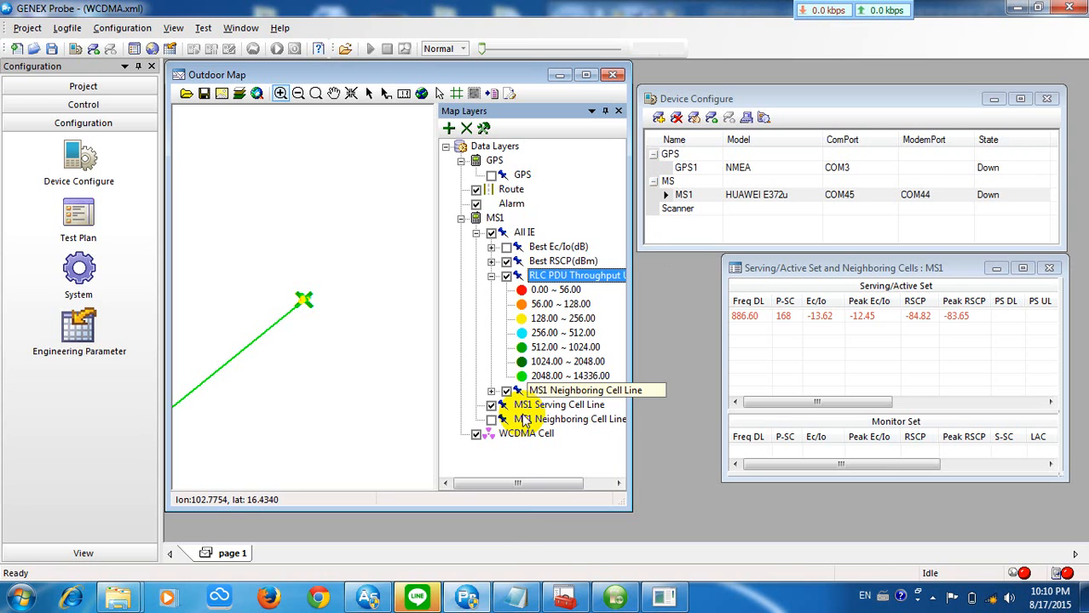
{"action": "left_click", "coordinate": [467, 598]}
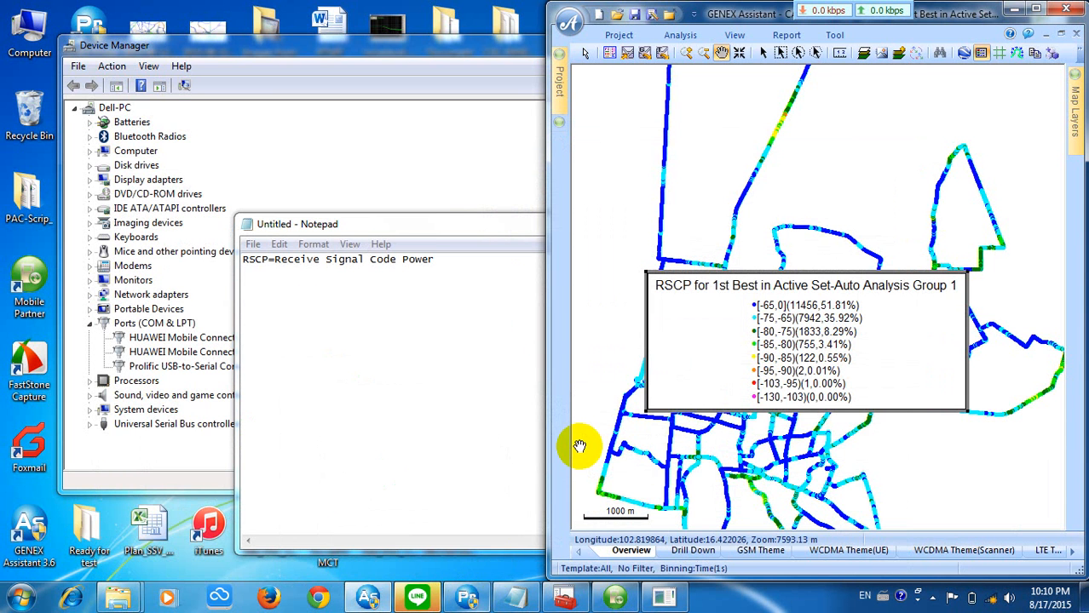
{"action": "left_click", "coordinate": [467, 598]}
{"action": "left_click_drag", "start_coordinate": [955, 12], "coordinate": [442, 3]}
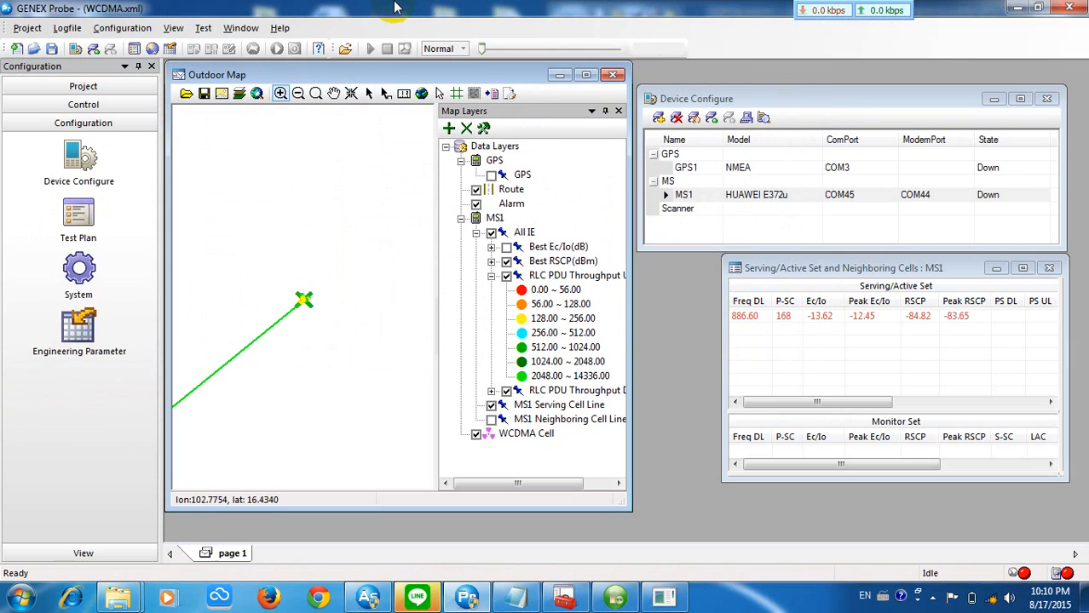
{"action": "left_click", "coordinate": [1038, 9]}
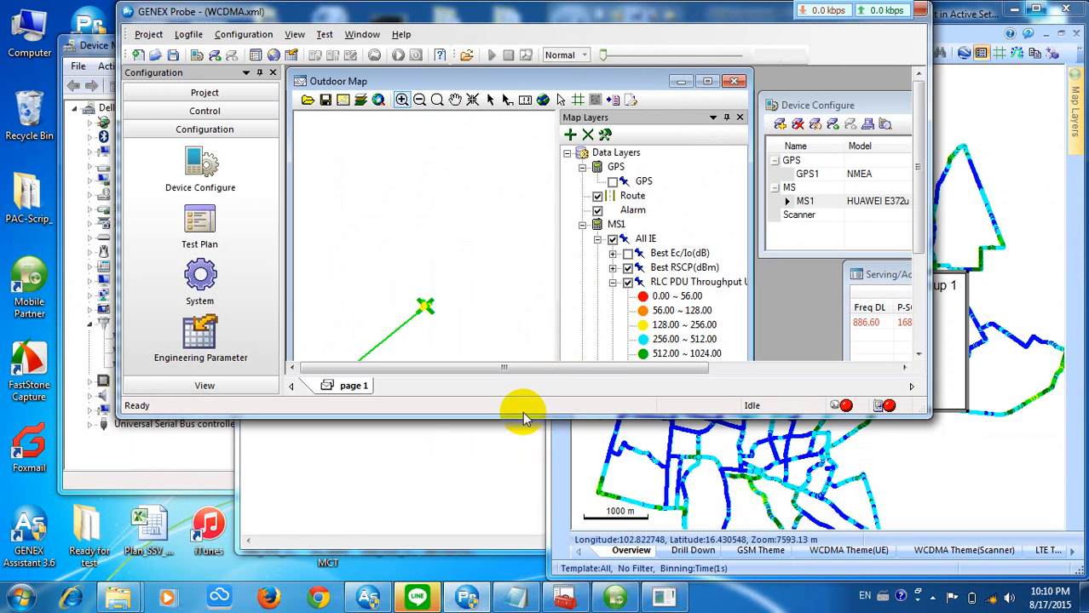
{"action": "left_click_drag", "start_coordinate": [509, 416], "coordinate": [479, 583]}
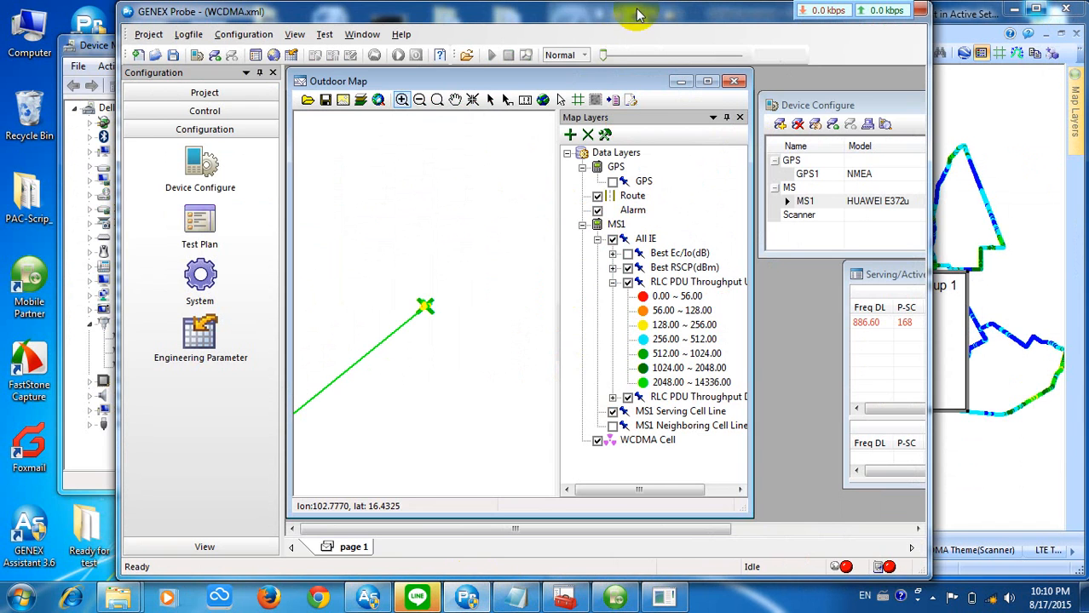
{"action": "left_click_drag", "start_coordinate": [639, 7], "coordinate": [213, 1]}
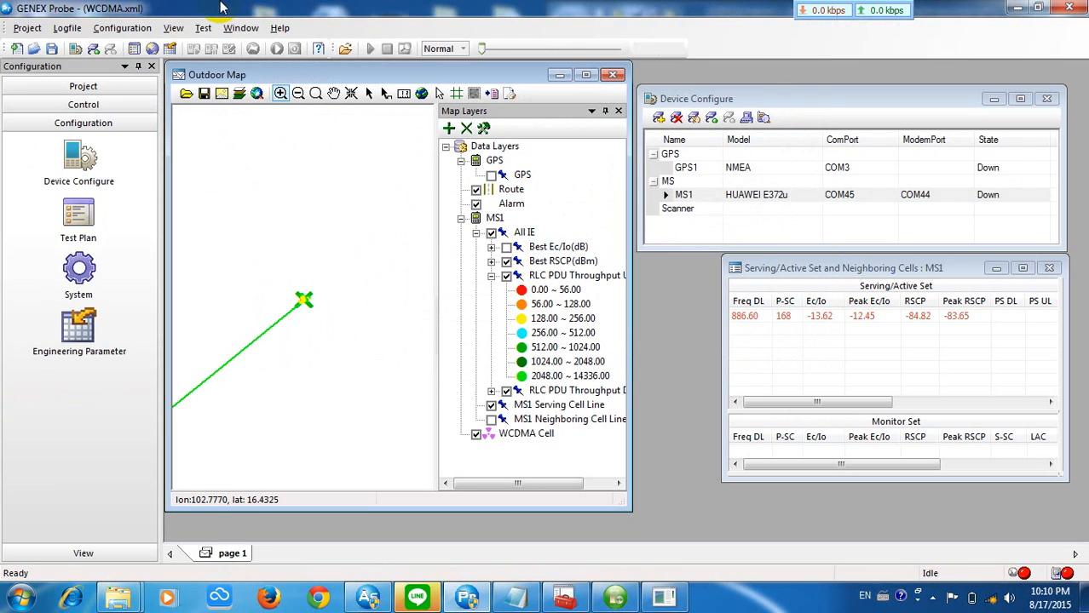
Decline the Setup prompt to remove the other installed version, and place the restored Probe window beside GENEX Assistant
{"action": "left_click", "coordinate": [665, 601]}
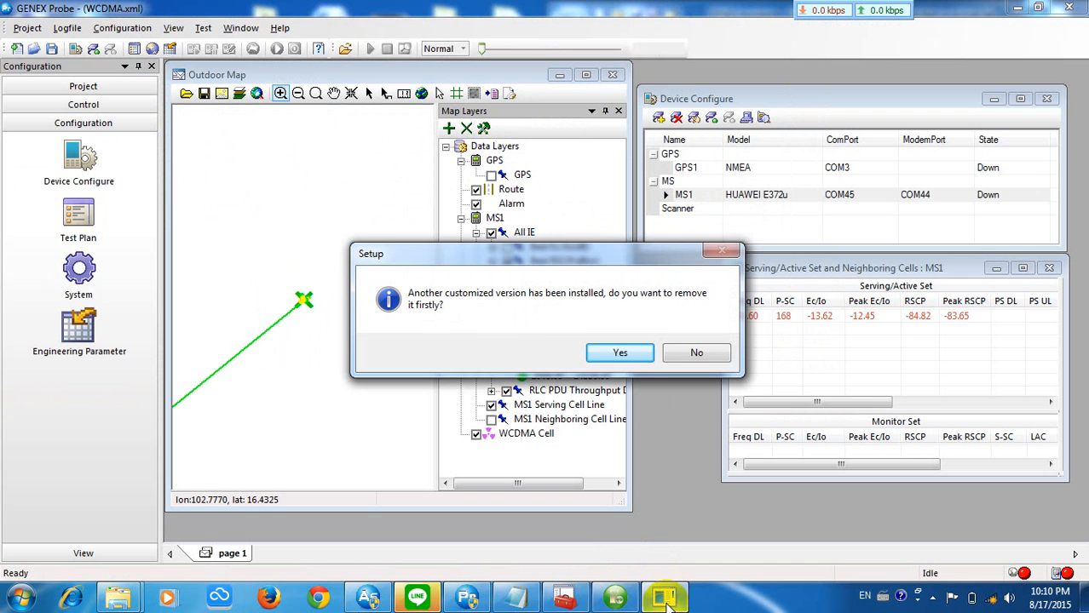
{"action": "left_click", "coordinate": [699, 353]}
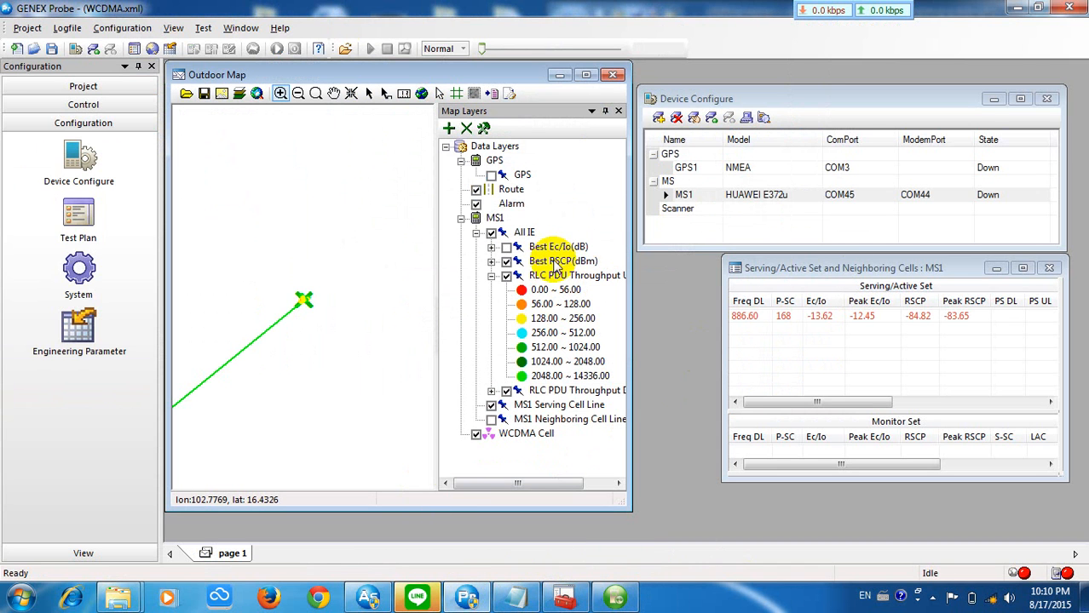
{"action": "left_click", "coordinate": [1037, 7]}
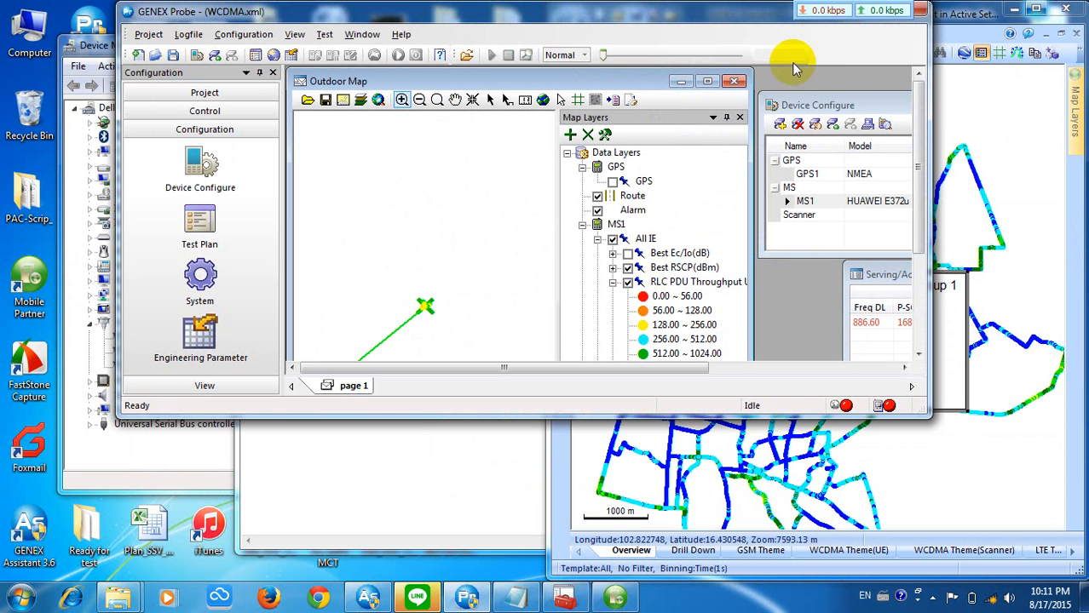
{"action": "left_click_drag", "start_coordinate": [735, 9], "coordinate": [592, 30]}
{"action": "left_click", "coordinate": [968, 218]}
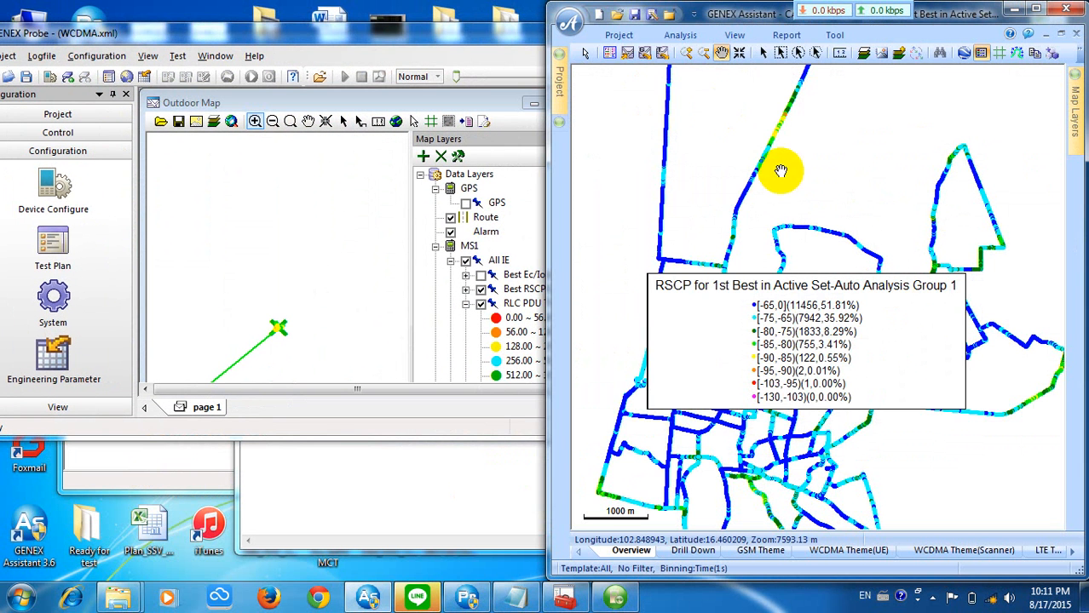
Filter the parameter tree of Auto Analysis Group 1 in GENEX Assistant by "ec"
{"action": "mouse_move", "coordinate": [563, 79]}
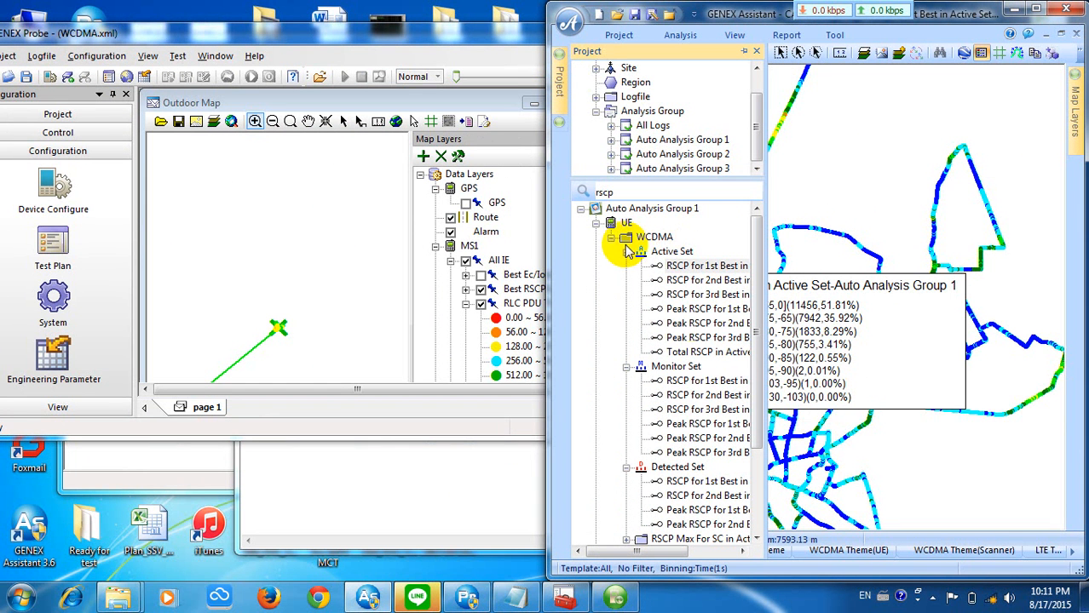
{"action": "left_click", "coordinate": [612, 239]}
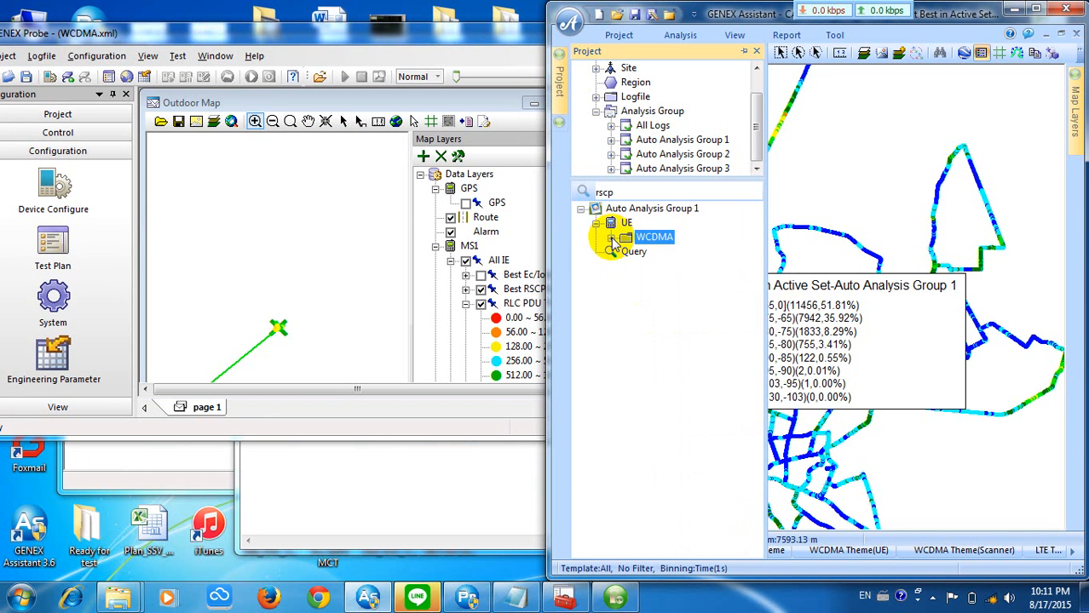
{"action": "left_click", "coordinate": [611, 239]}
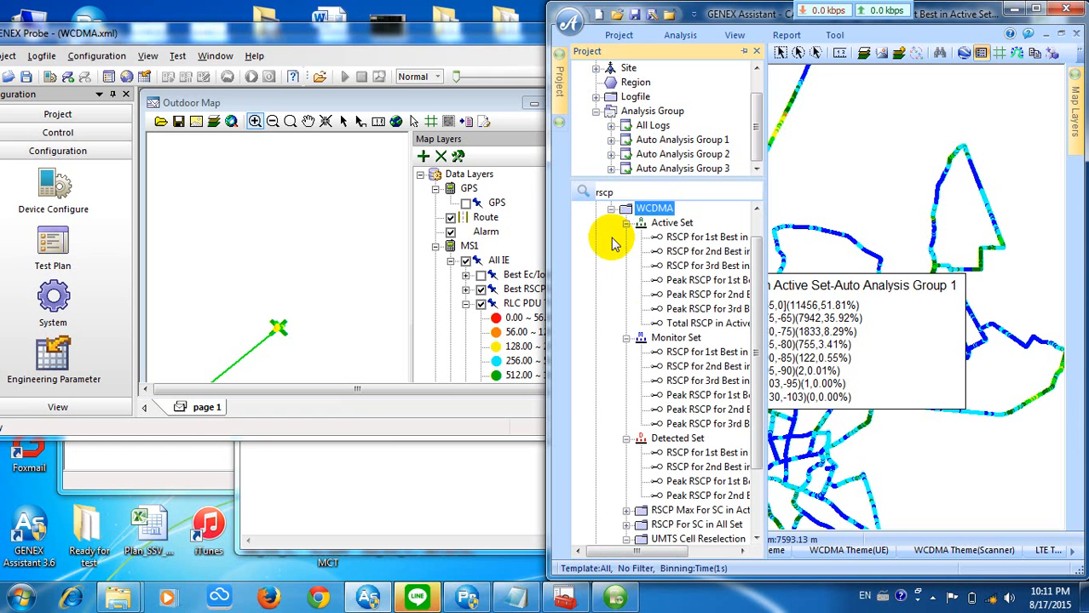
{"action": "left_click", "coordinate": [626, 194]}
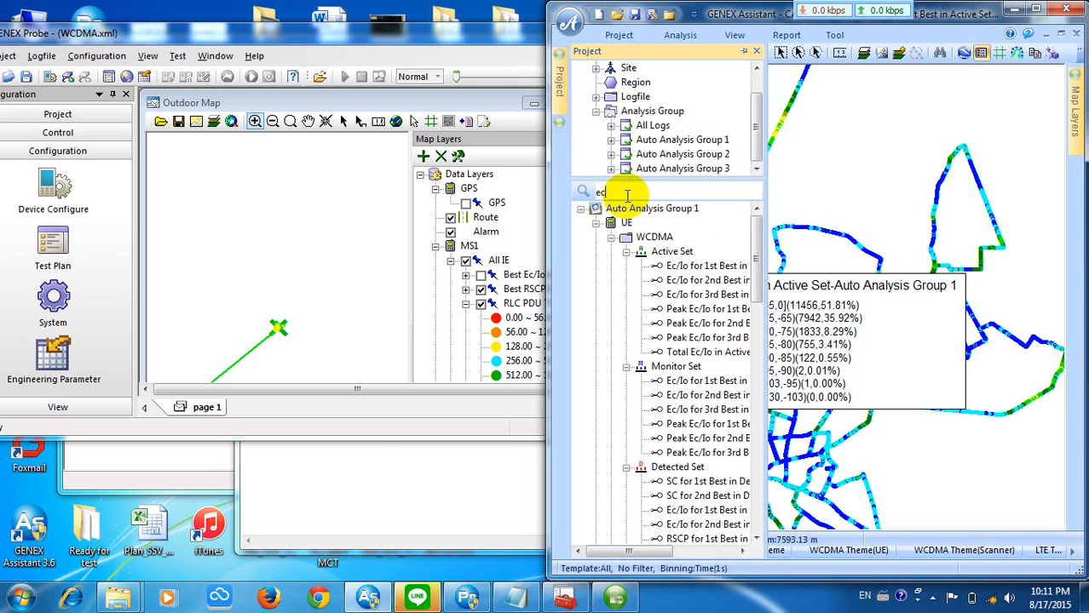
Try to display Ec/Io for 1st Best in Active Set on the active map
{"action": "right_click", "coordinate": [692, 267]}
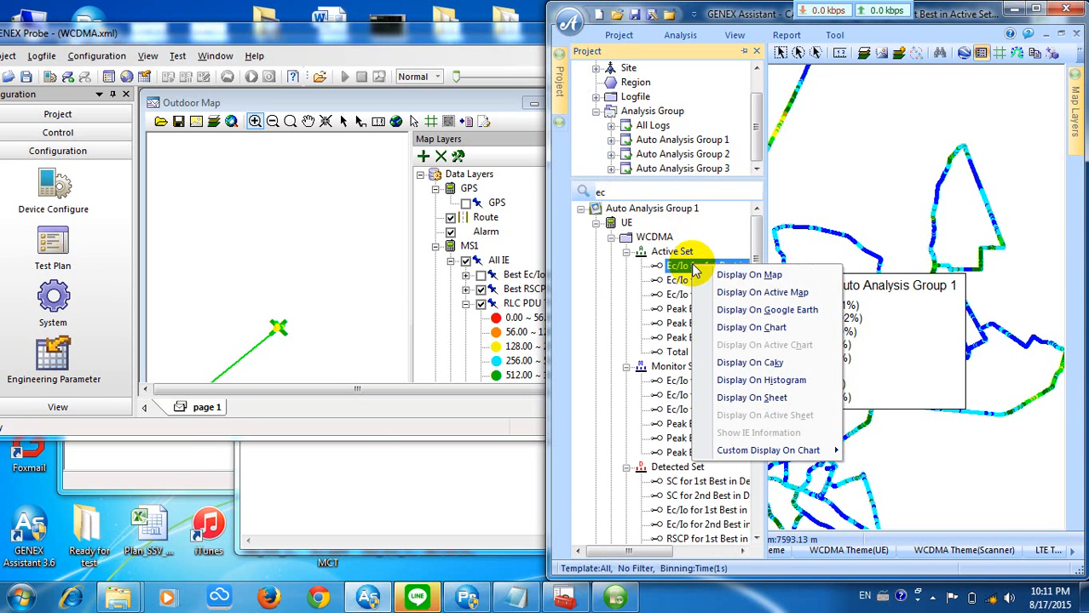
{"action": "left_click", "coordinate": [730, 293]}
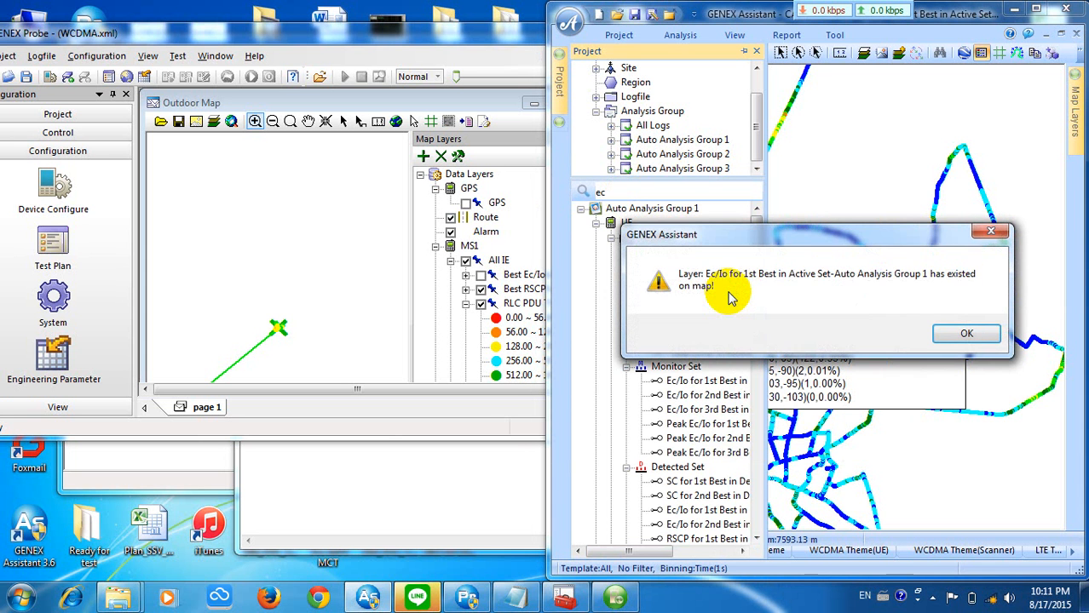
{"action": "left_click", "coordinate": [985, 232]}
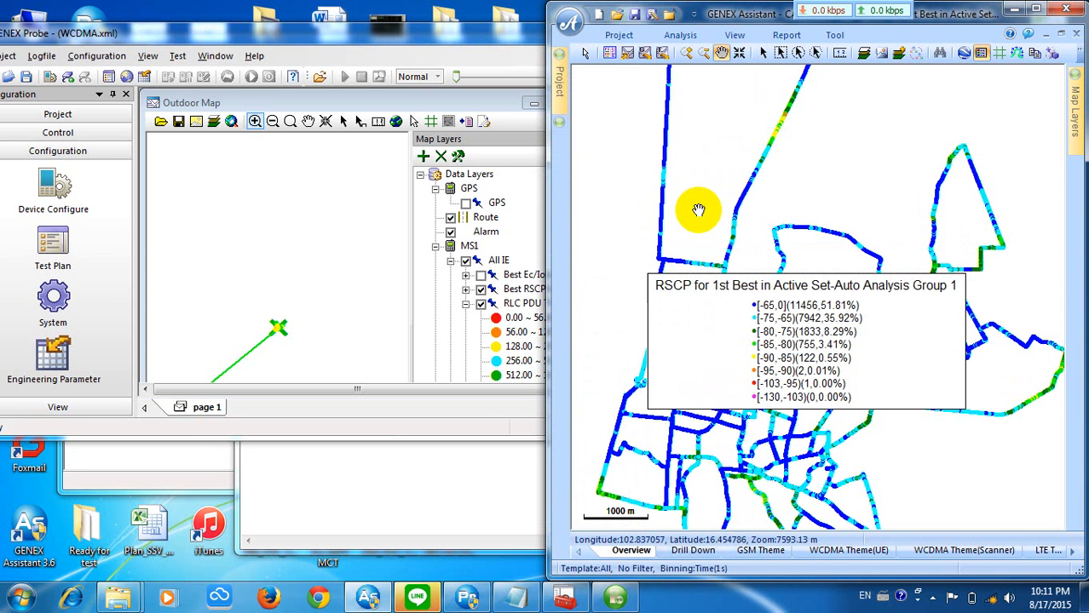
Display Ec/Io for 1st Best in Active Set of Auto Analysis Group 1 on a new map
{"action": "mouse_move", "coordinate": [558, 74]}
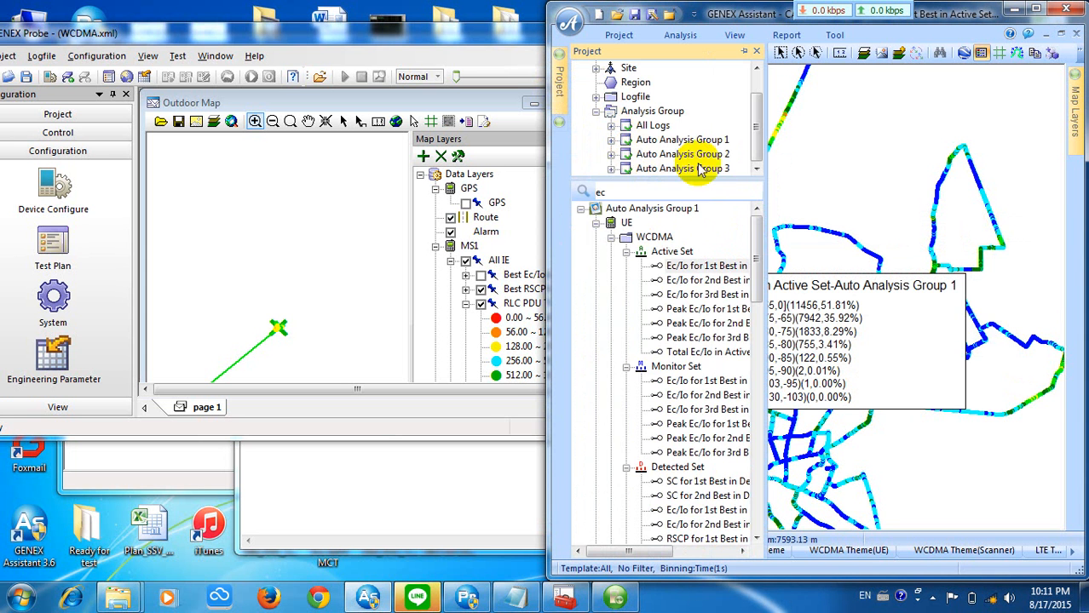
{"action": "right_click", "coordinate": [717, 268]}
{"action": "left_click", "coordinate": [735, 275]}
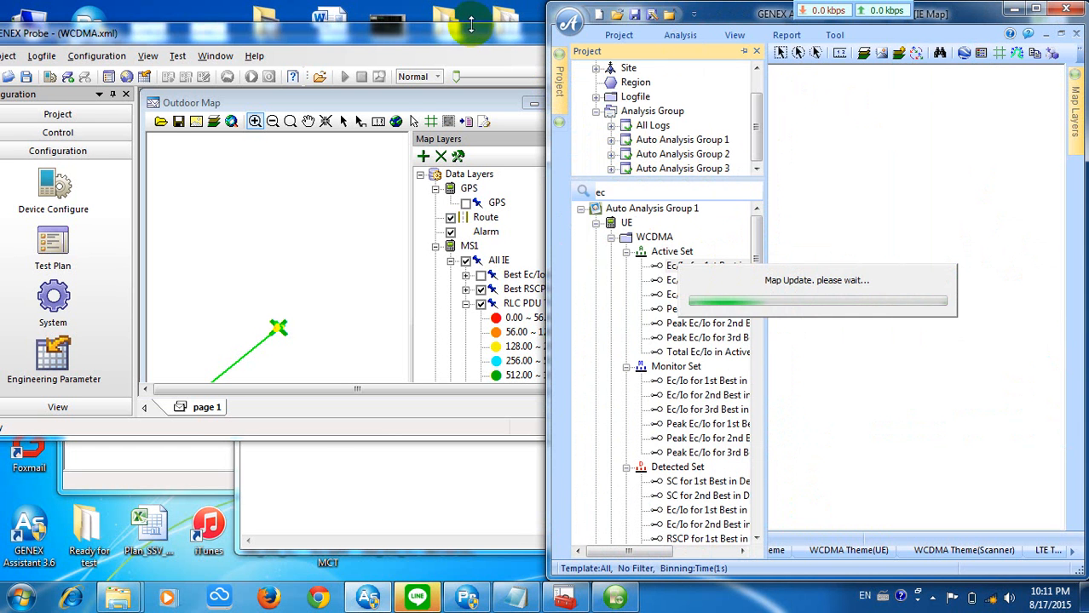
Try to resize and reposition the GENEX Probe window beside GENEX Assistant, and minimize it
{"action": "left_click", "coordinate": [312, 426]}
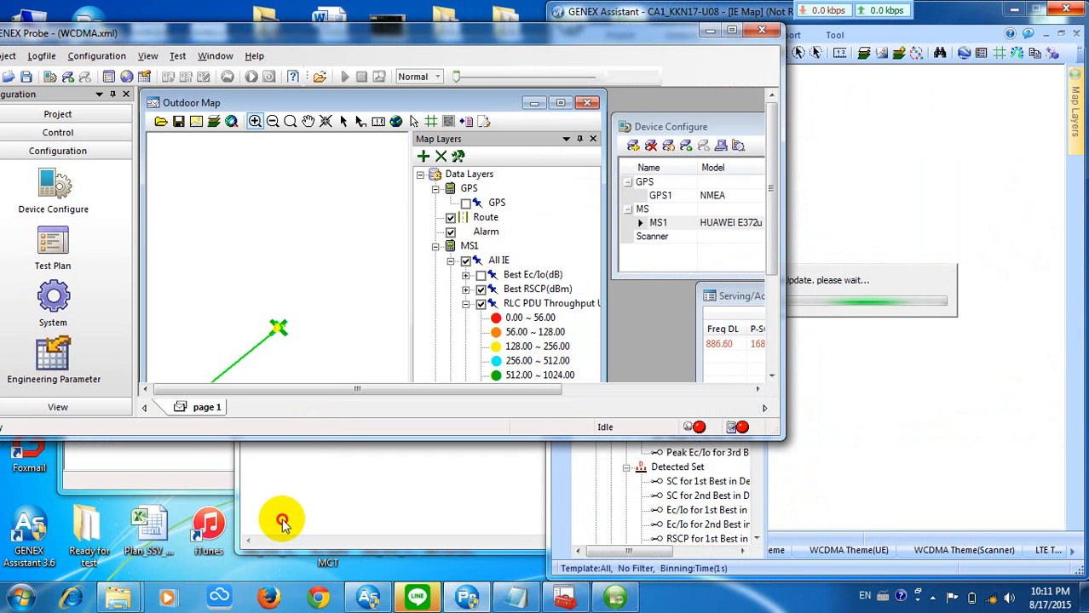
{"action": "left_click_drag", "start_coordinate": [481, 39], "coordinate": [550, 111]}
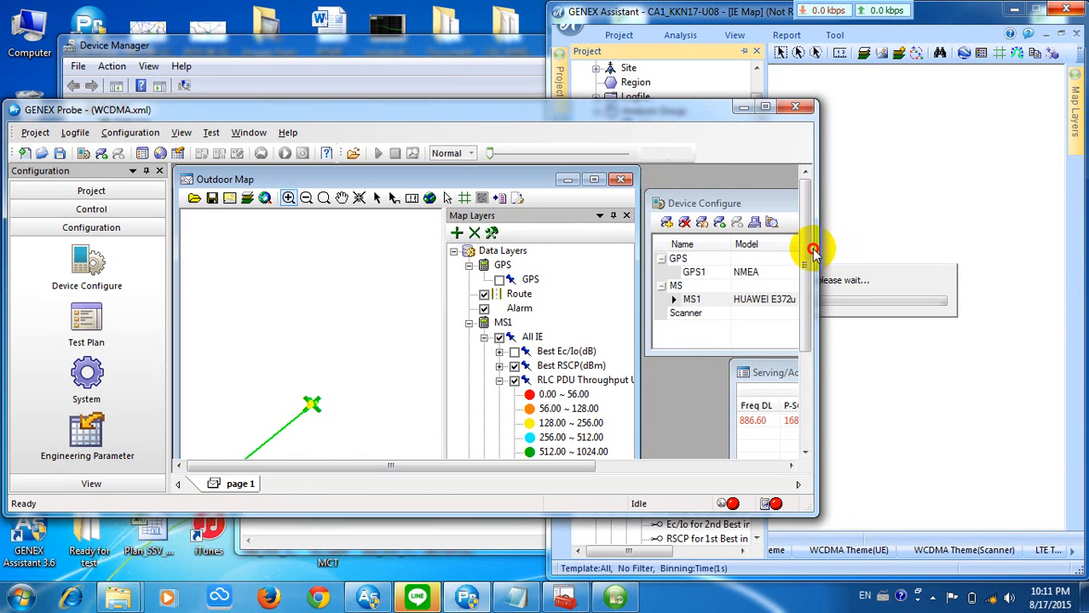
{"action": "left_click_drag", "start_coordinate": [819, 248], "coordinate": [400, 267]}
{"action": "left_click_drag", "start_coordinate": [227, 107], "coordinate": [292, 5]}
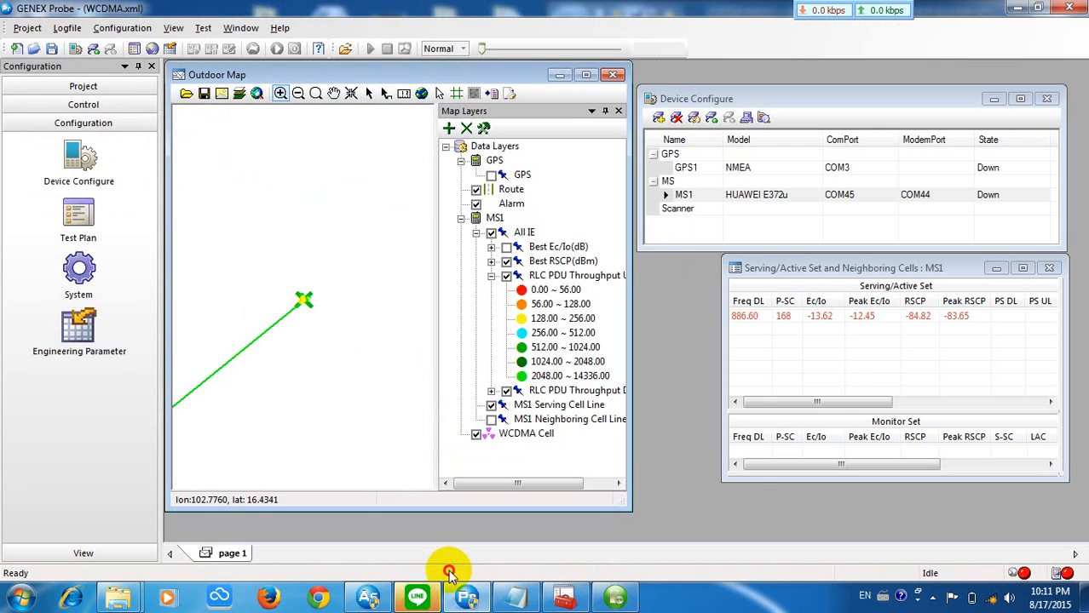
{"action": "left_click", "coordinate": [467, 597]}
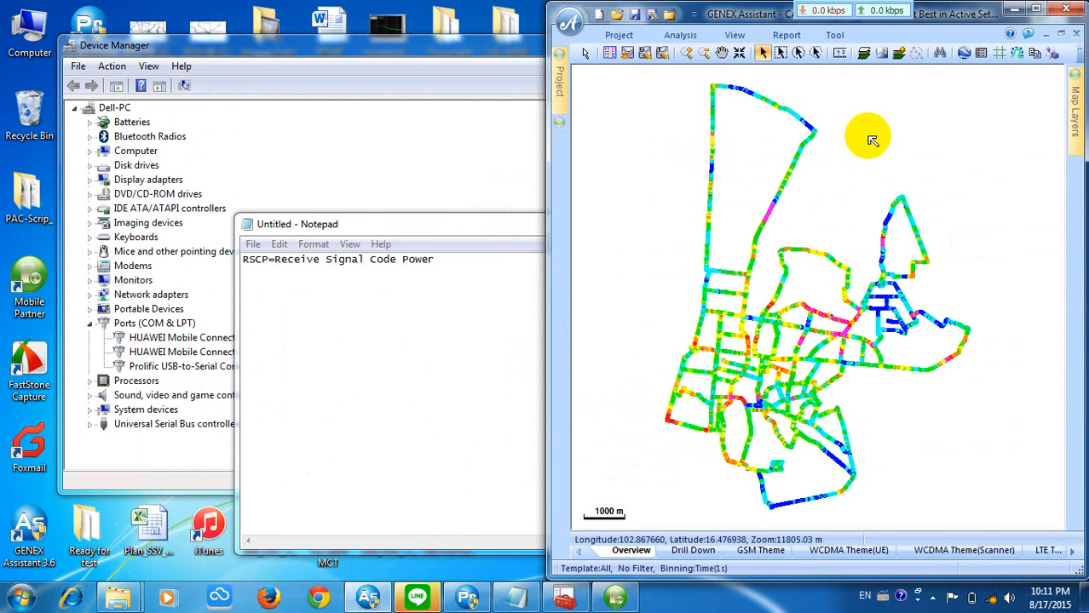
Show a legend with count and percent on the Ec/Io map, move it over the route, and hide it again
{"action": "left_click", "coordinate": [979, 53]}
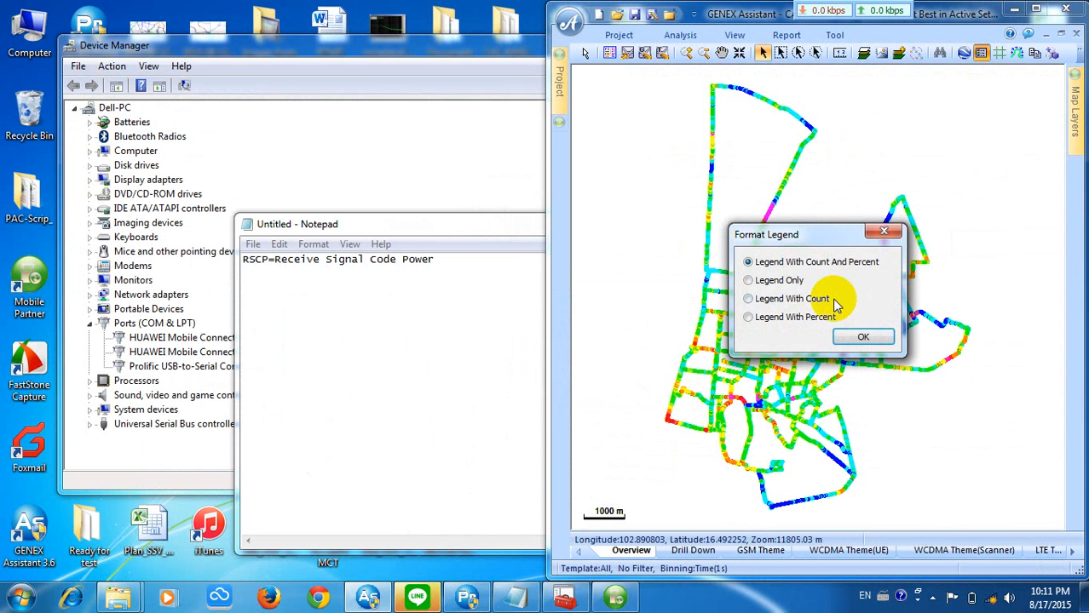
{"action": "left_click", "coordinate": [844, 334]}
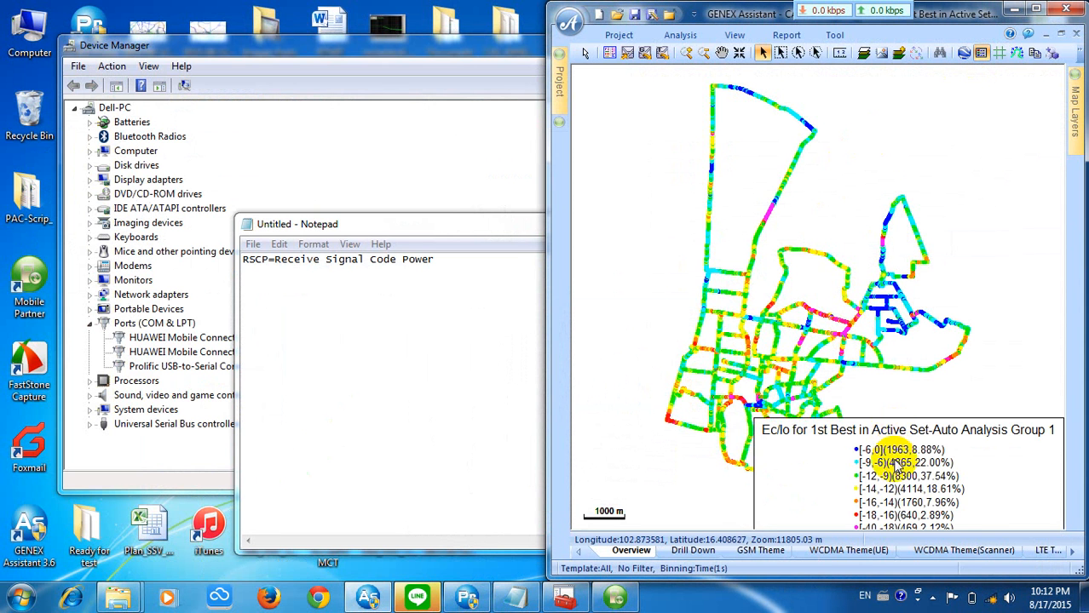
{"action": "left_click_drag", "start_coordinate": [830, 247], "coordinate": [814, 244]}
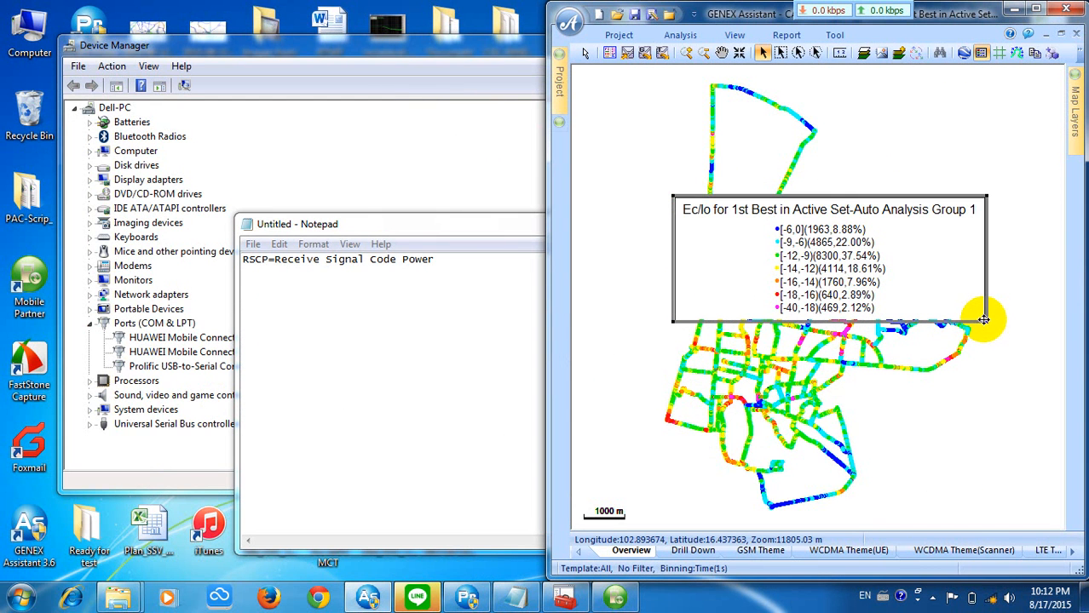
{"action": "left_click_drag", "start_coordinate": [983, 318], "coordinate": [1004, 339]}
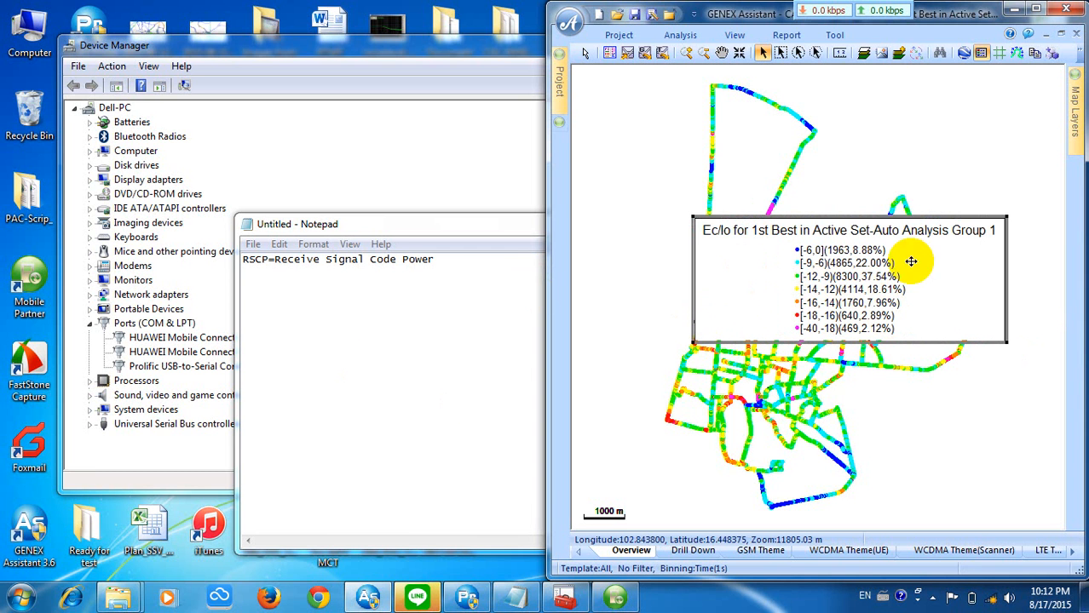
{"action": "left_click", "coordinate": [977, 52]}
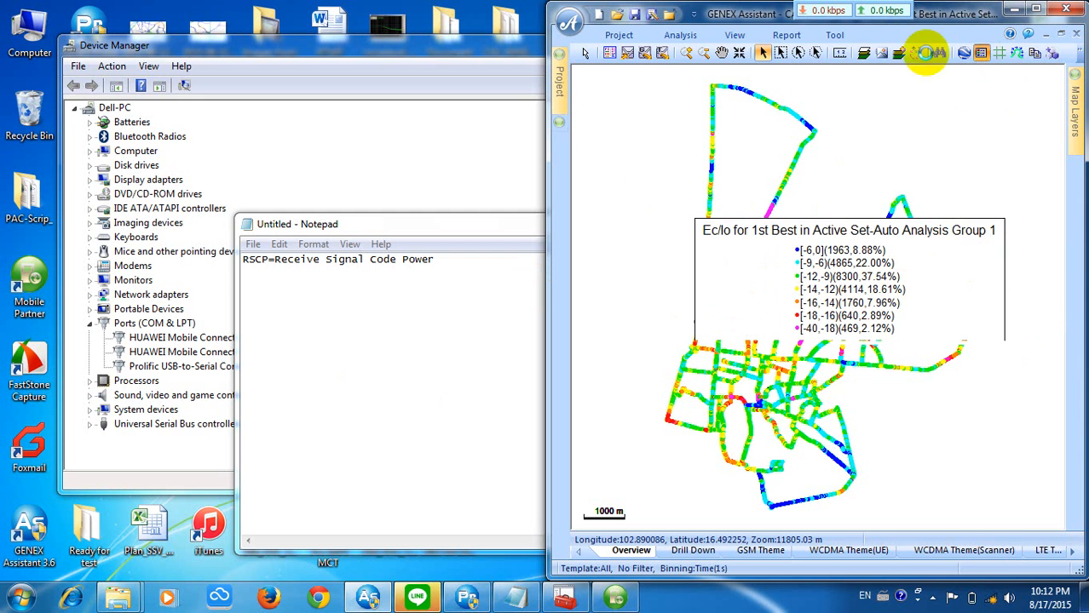
Filter the parameters of Auto Analysis Group 1 by "thr" and display HSUPA App Throughput UL on a new map
{"action": "left_click", "coordinate": [557, 80]}
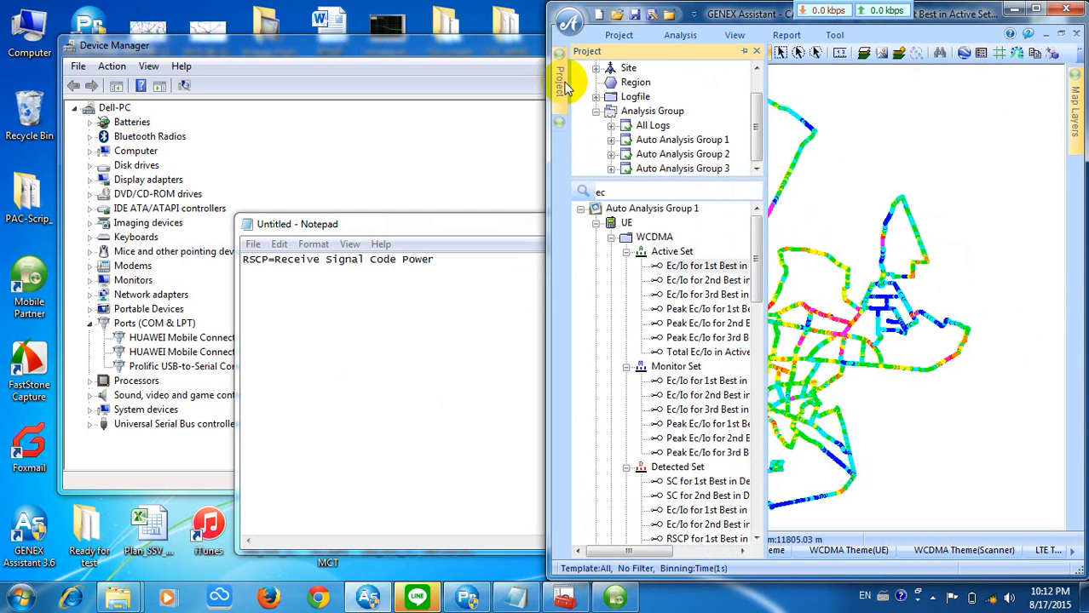
{"action": "left_click", "coordinate": [671, 140]}
{"action": "left_click", "coordinate": [622, 192]}
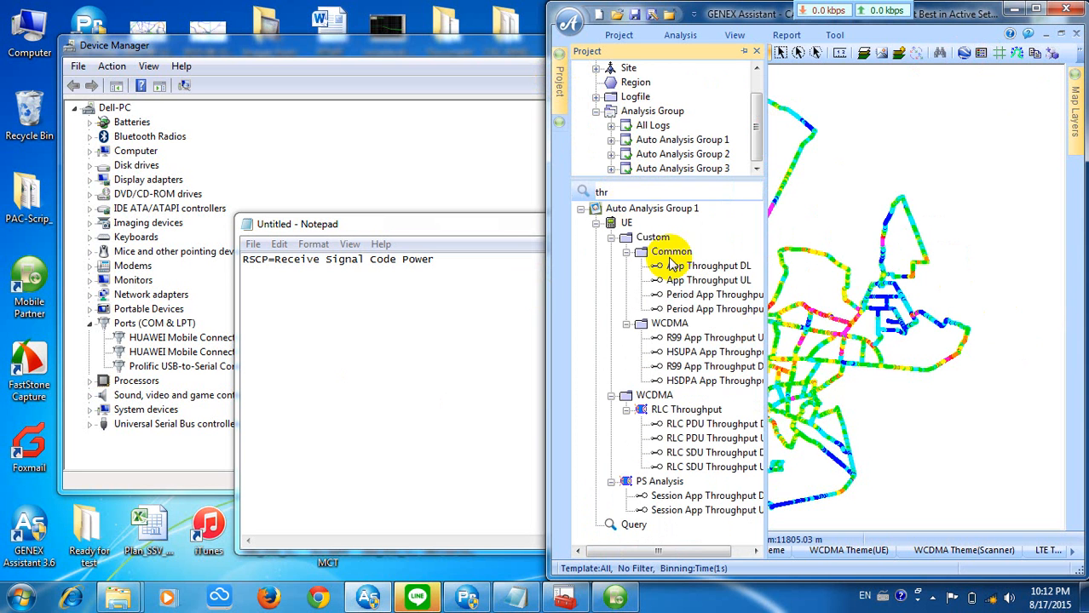
{"action": "right_click", "coordinate": [720, 361]}
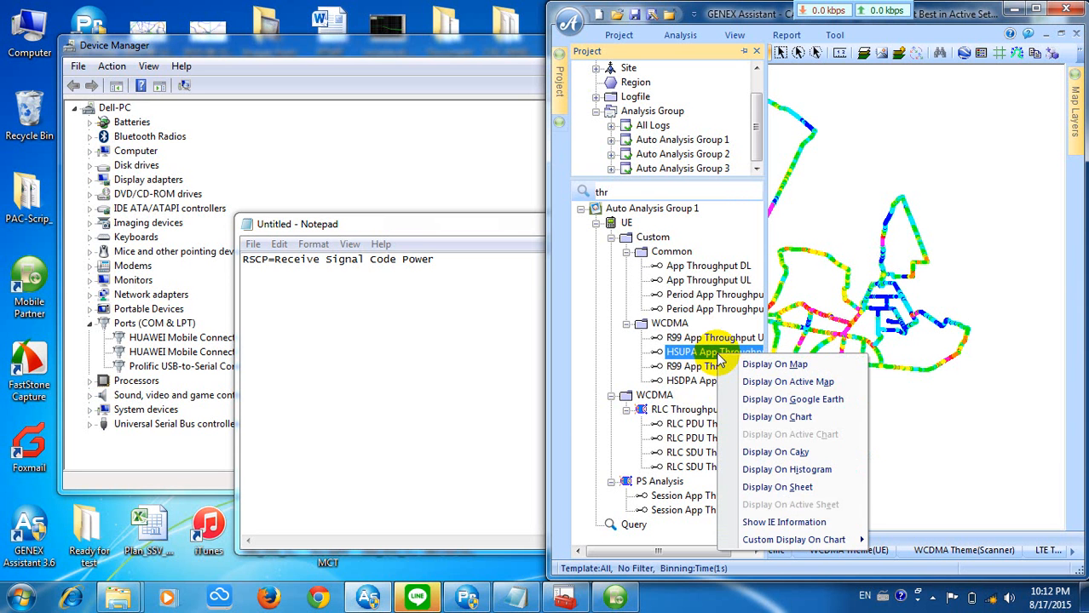
{"action": "left_click", "coordinate": [773, 364]}
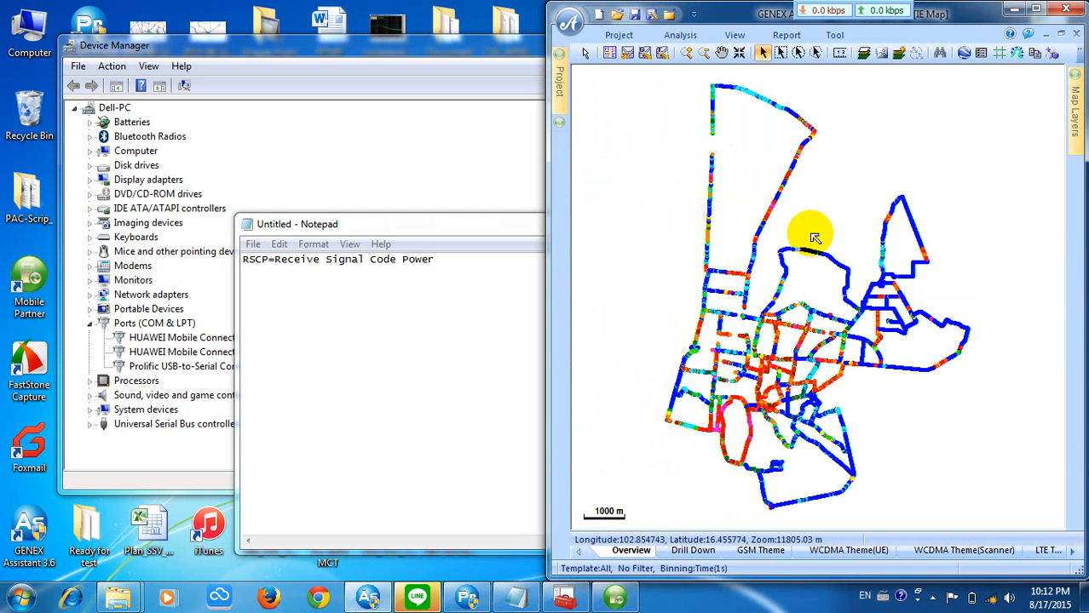
Add a legend with count and percent to the HSUPA App Throughput UL map, move it over the route and enlarge it
{"action": "left_click", "coordinate": [982, 58]}
{"action": "left_click", "coordinate": [848, 334]}
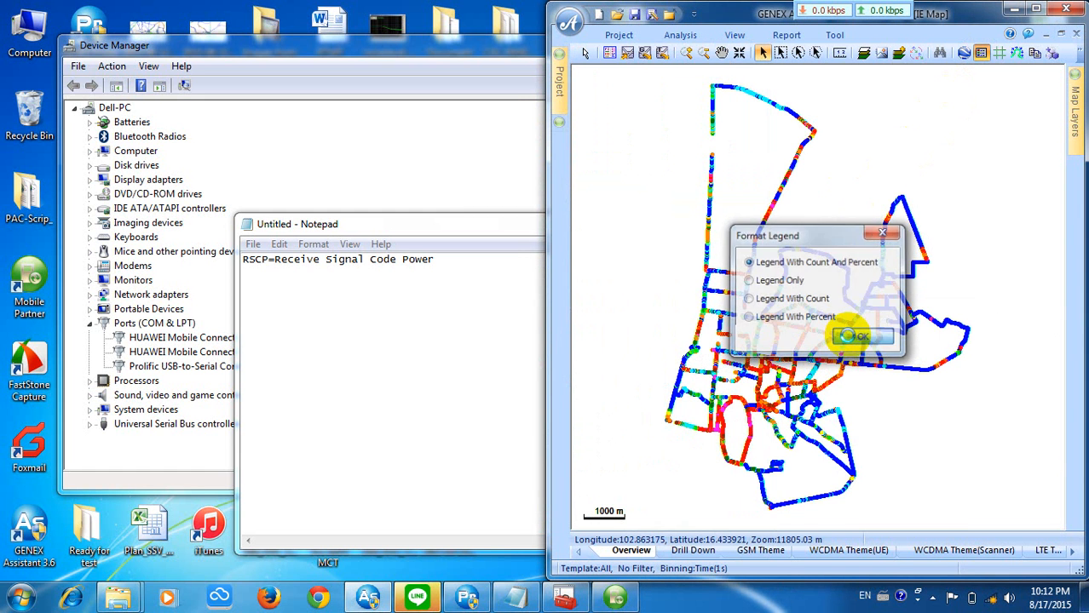
{"action": "left_click_drag", "start_coordinate": [865, 439], "coordinate": [763, 201]}
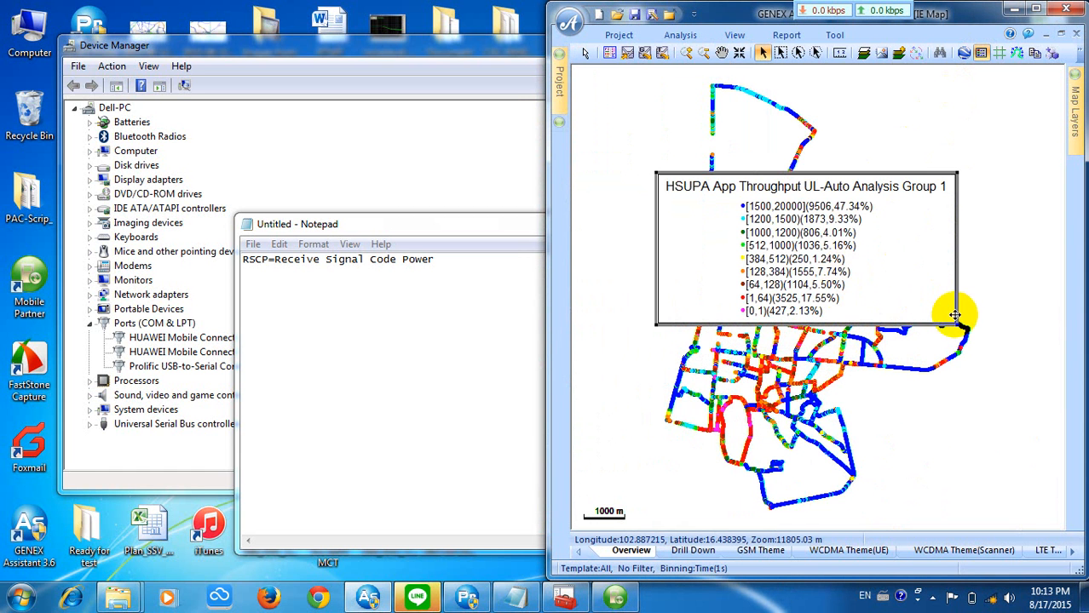
{"action": "left_click_drag", "start_coordinate": [957, 324], "coordinate": [964, 395]}
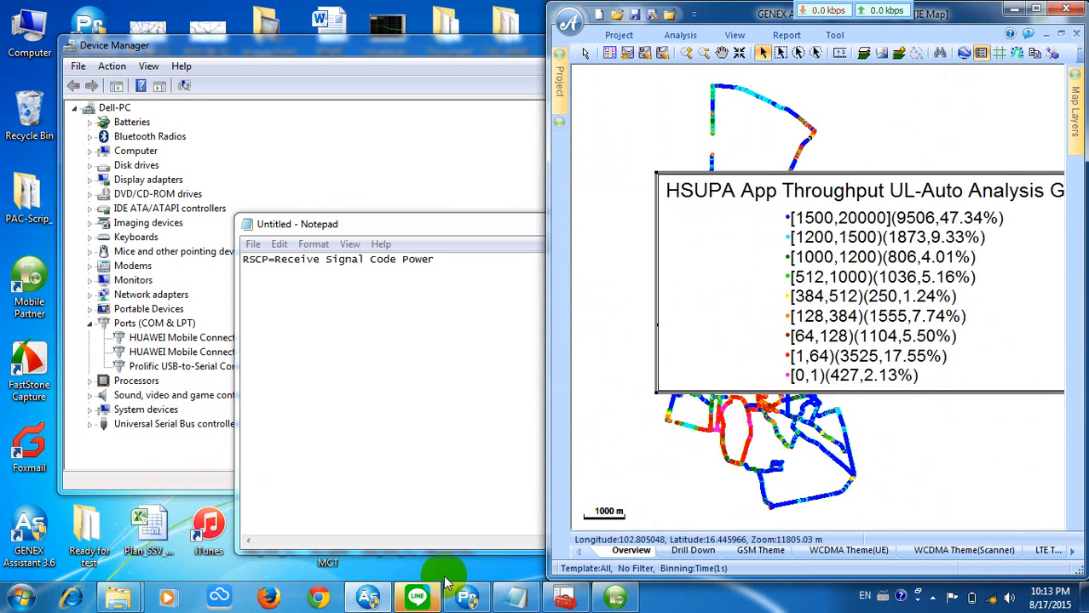
Minimize GENEX Assistant, switch to GENEX Probe, and dock its window to the left half of the desktop
{"action": "left_click", "coordinate": [368, 596]}
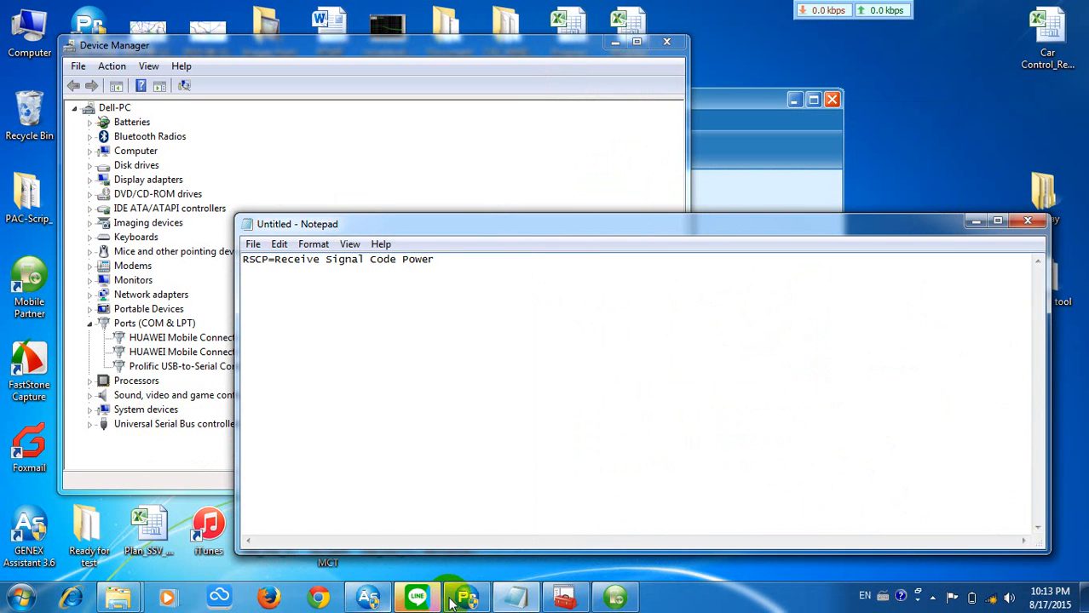
{"action": "left_click", "coordinate": [464, 596]}
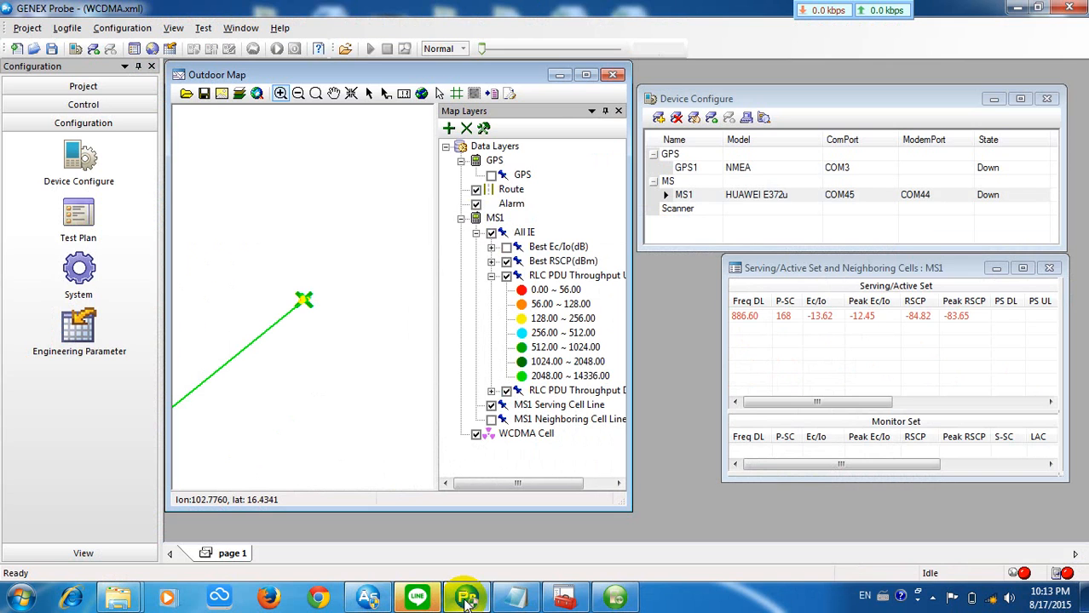
{"action": "left_click", "coordinate": [1021, 7]}
{"action": "left_click_drag", "start_coordinate": [837, 16], "coordinate": [7, 64]}
Bring Device Manager to the front and close it
{"action": "left_click", "coordinate": [728, 297]}
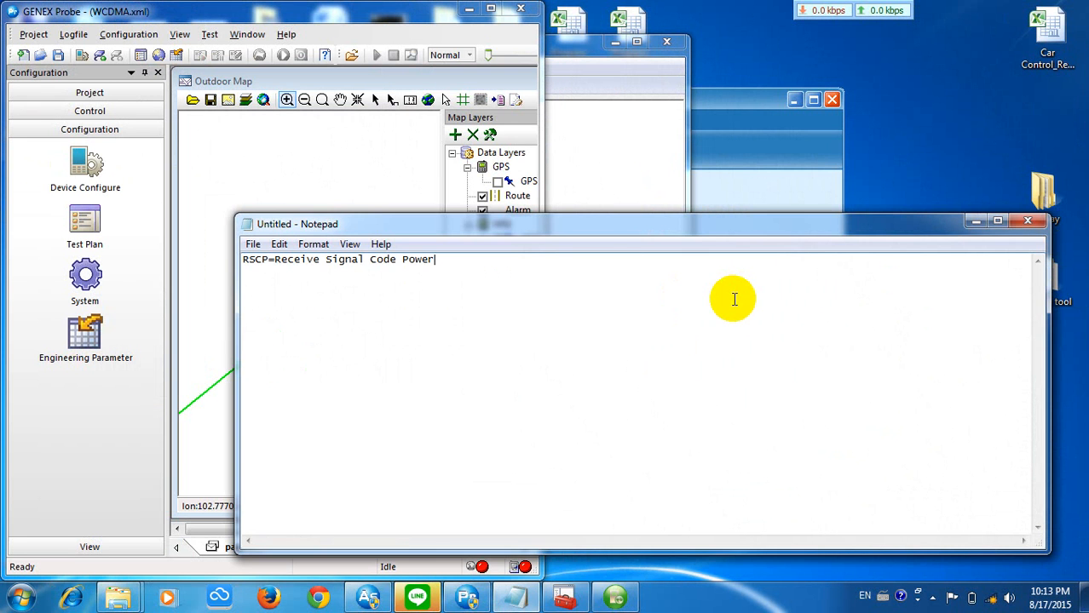
{"action": "left_click", "coordinate": [665, 142]}
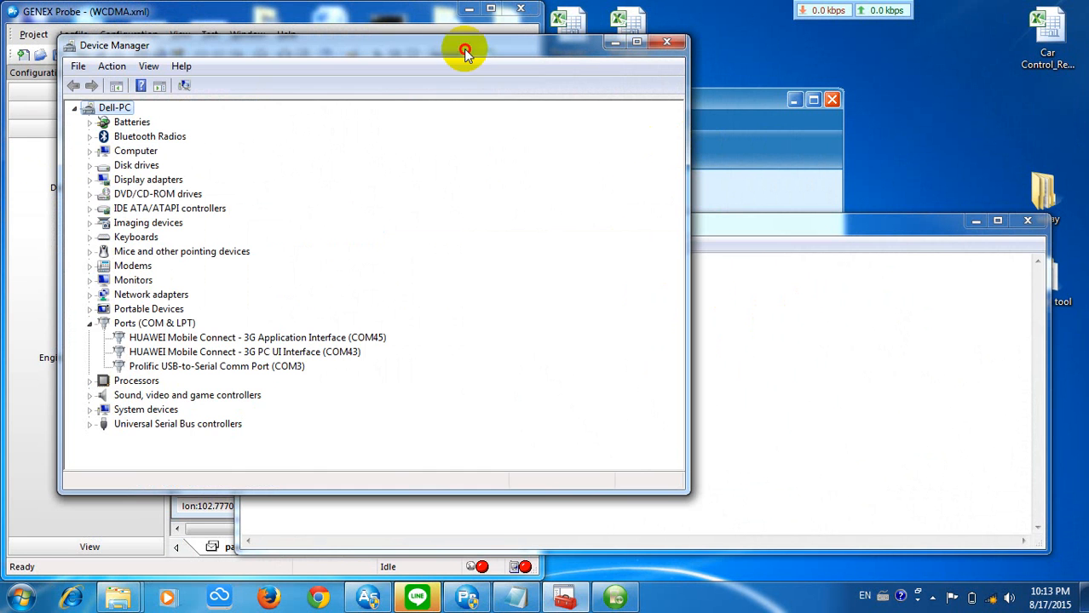
{"action": "left_click", "coordinate": [669, 47]}
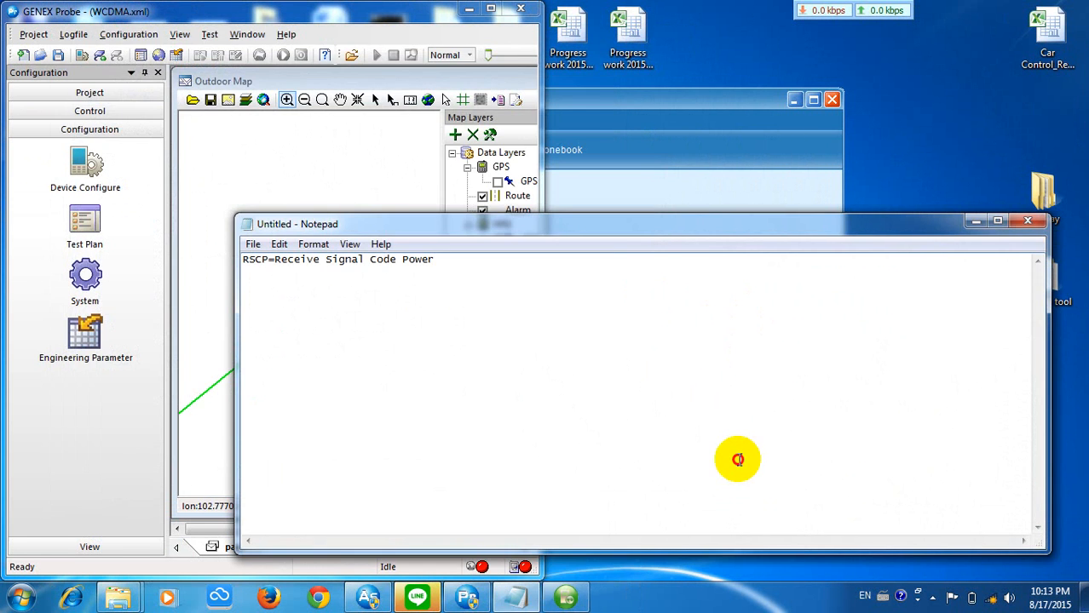
Bring GENEX Probe and GENEX Assistant up side by side, and select the 0.00 ~ 56.00 range of RLC PDU Throughput UL in Probe
{"action": "left_click", "coordinate": [458, 600]}
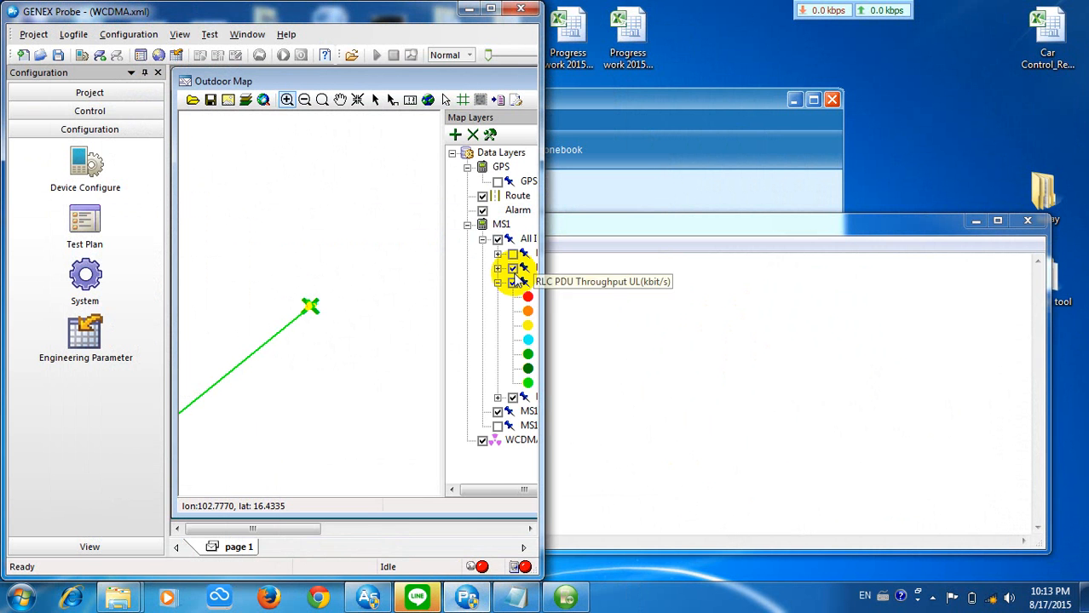
{"action": "left_click", "coordinate": [368, 598]}
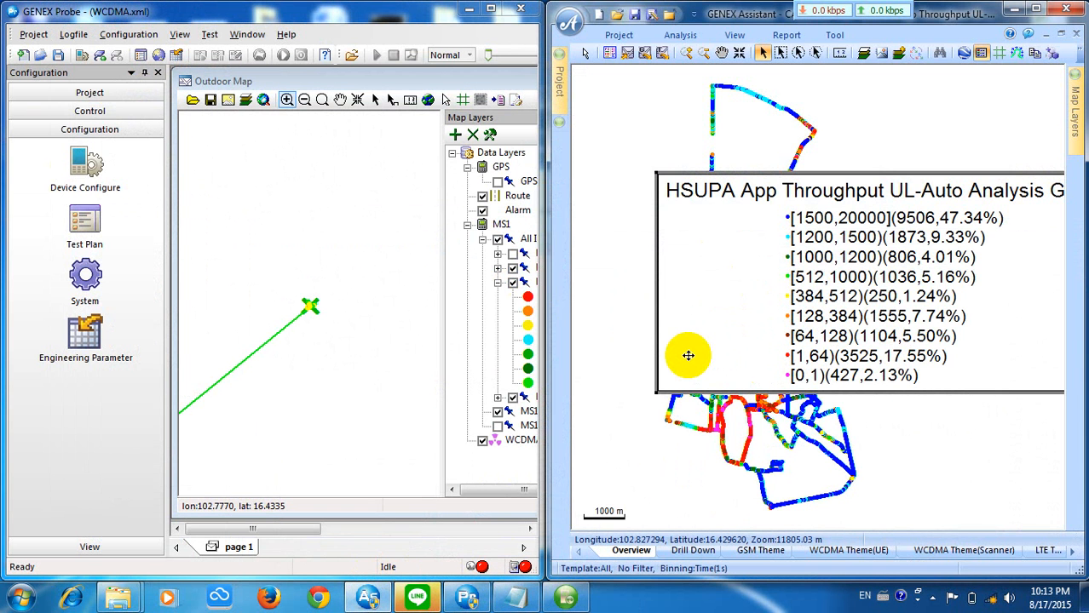
{"action": "left_click", "coordinate": [525, 299]}
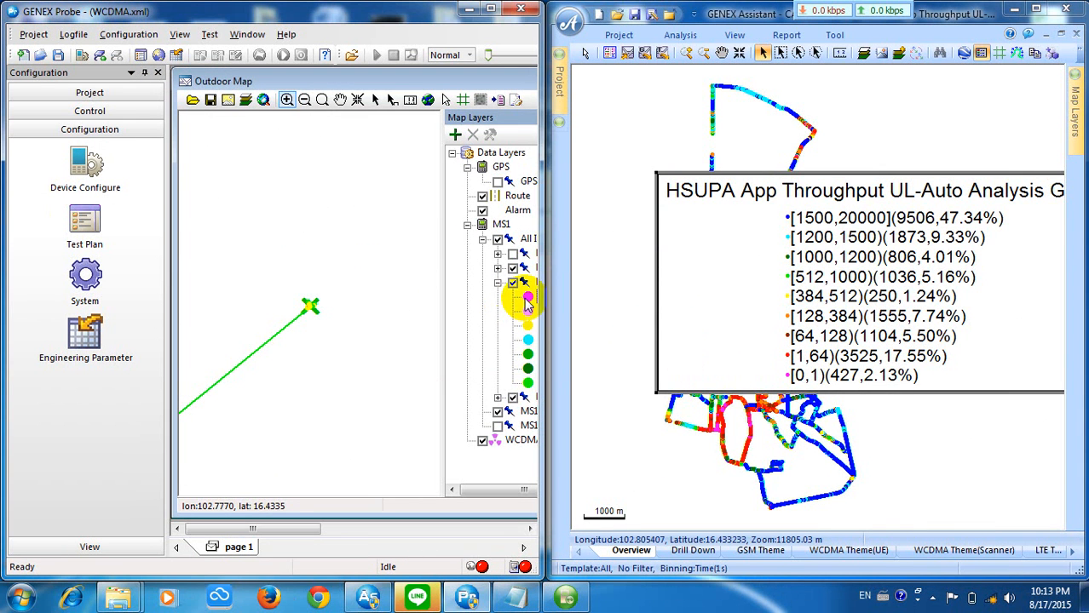
Auto-hide the Configuration pane and reposition the Outdoor Map window to show its map layer tree
{"action": "left_click_drag", "start_coordinate": [285, 529], "coordinate": [405, 535]}
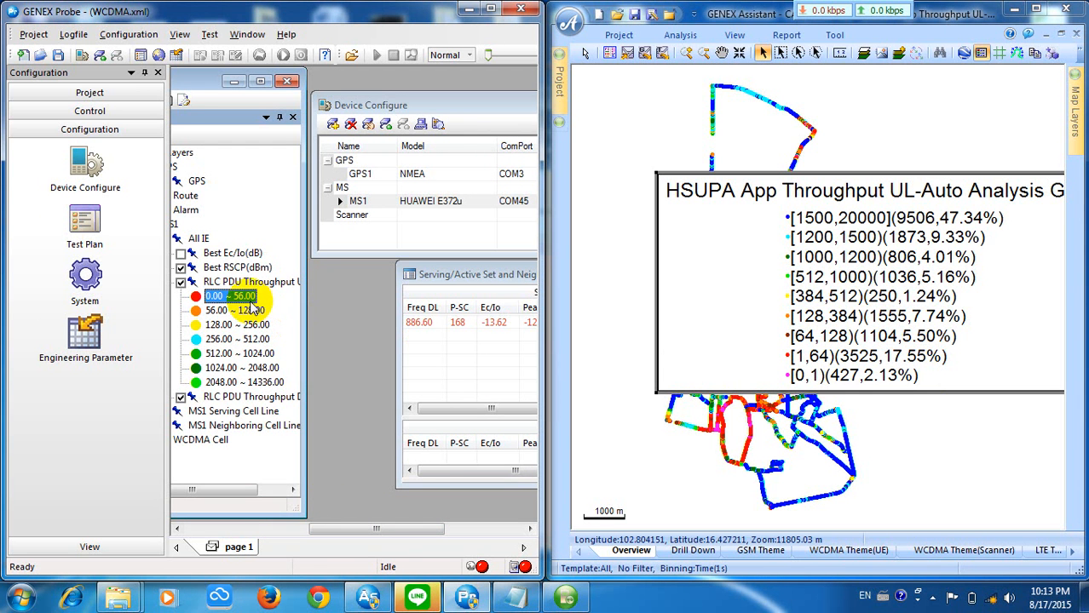
{"action": "left_click", "coordinate": [146, 73]}
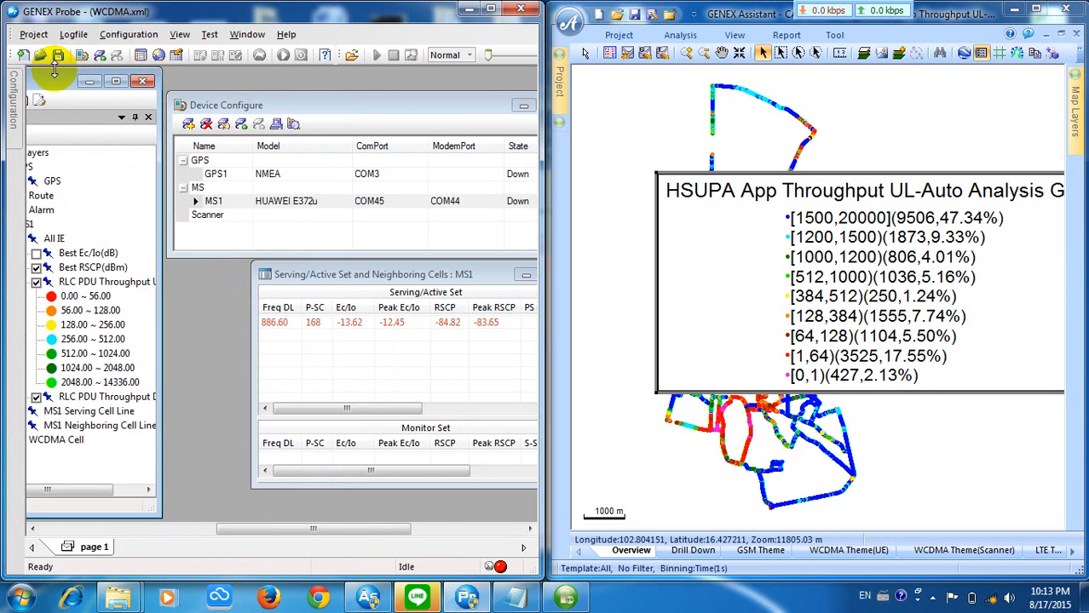
{"action": "left_click_drag", "start_coordinate": [60, 82], "coordinate": [234, 89]}
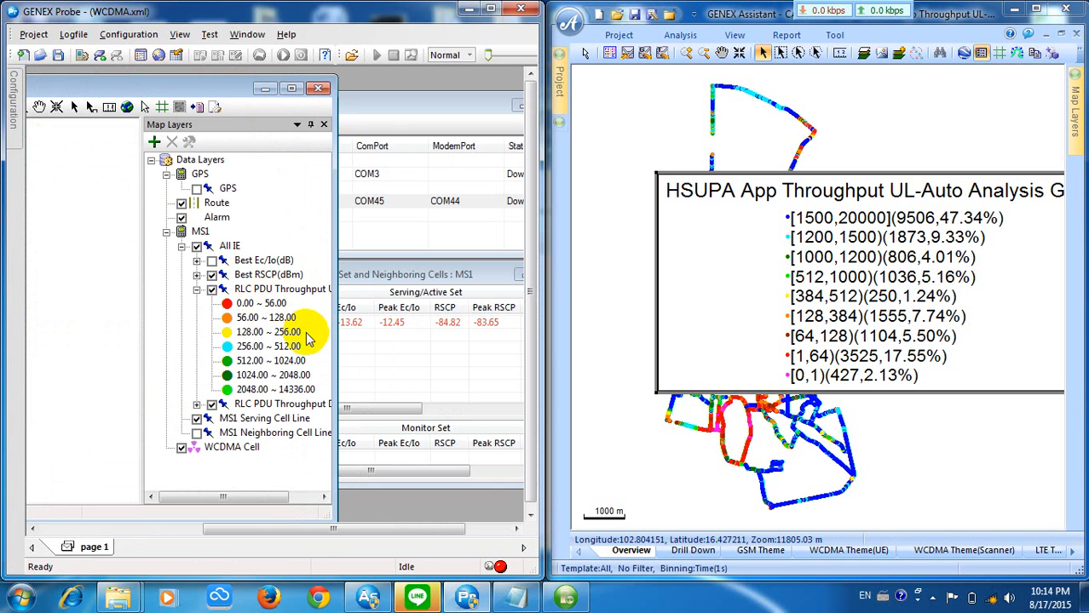
{"action": "left_click_drag", "start_coordinate": [260, 494], "coordinate": [285, 504]}
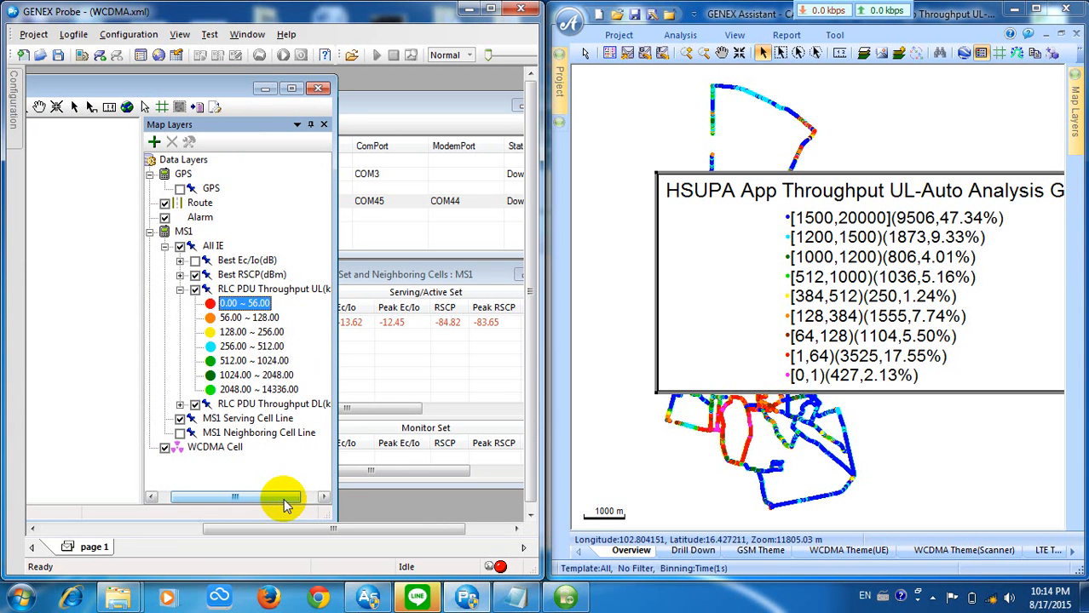
Open the RLC PDU Throughput UL layer of MS1 for editing to access its color range list
{"action": "left_click", "coordinate": [244, 308]}
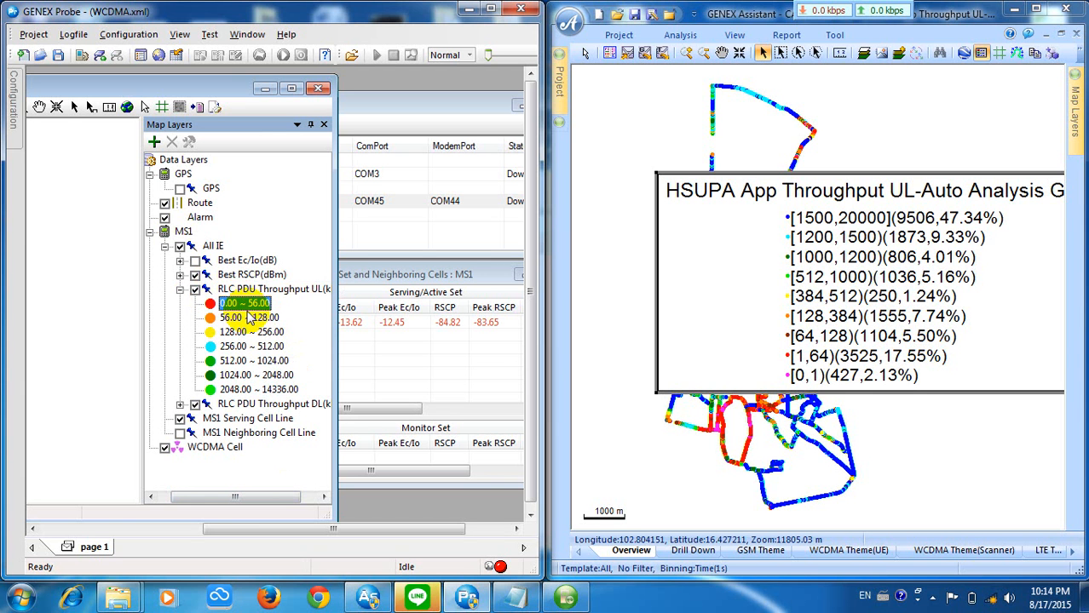
{"action": "right_click", "coordinate": [207, 290]}
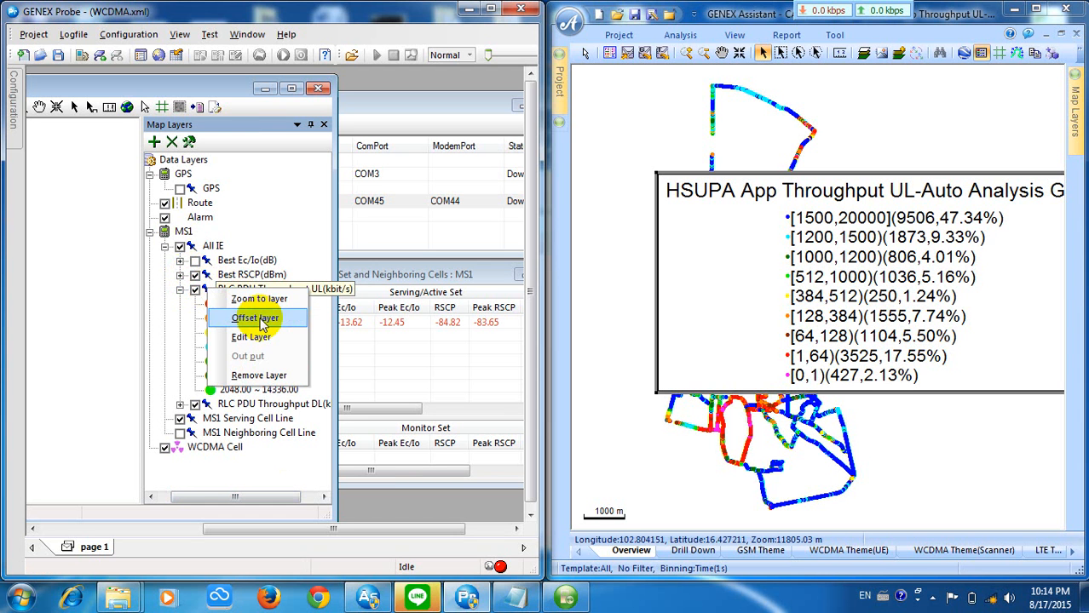
{"action": "left_click", "coordinate": [261, 338]}
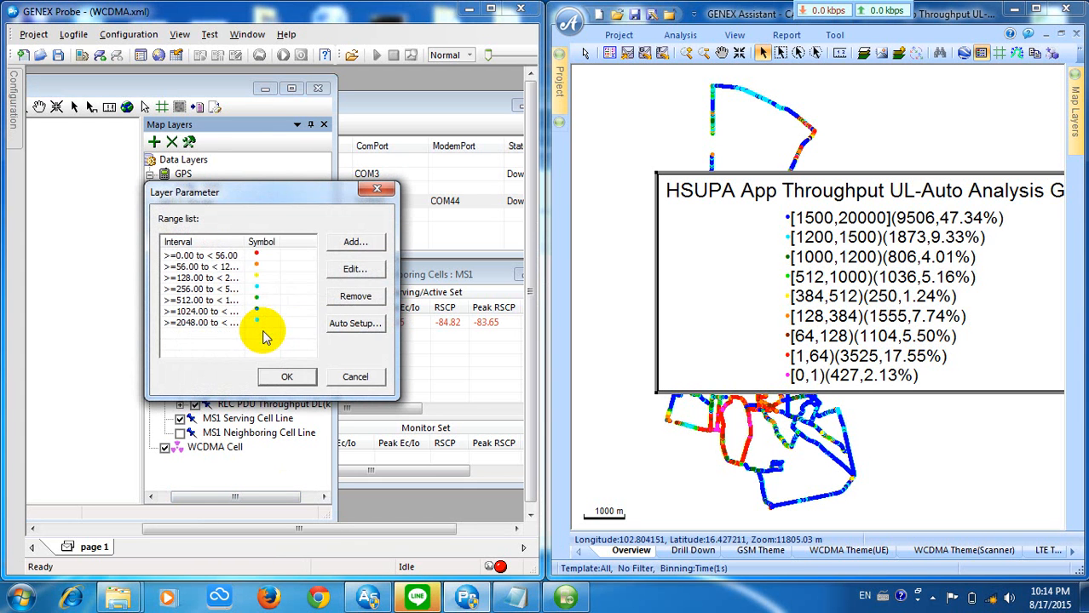
Set the end of the first color range to 1 and give it a magenta symbol
{"action": "left_click", "coordinate": [260, 256]}
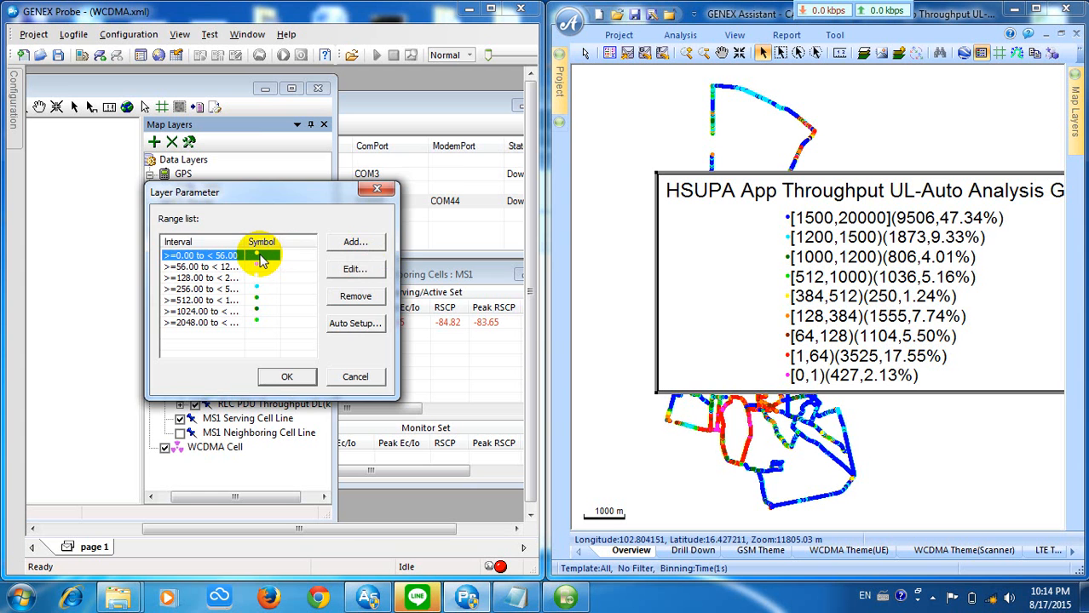
{"action": "double_click", "coordinate": [260, 256]}
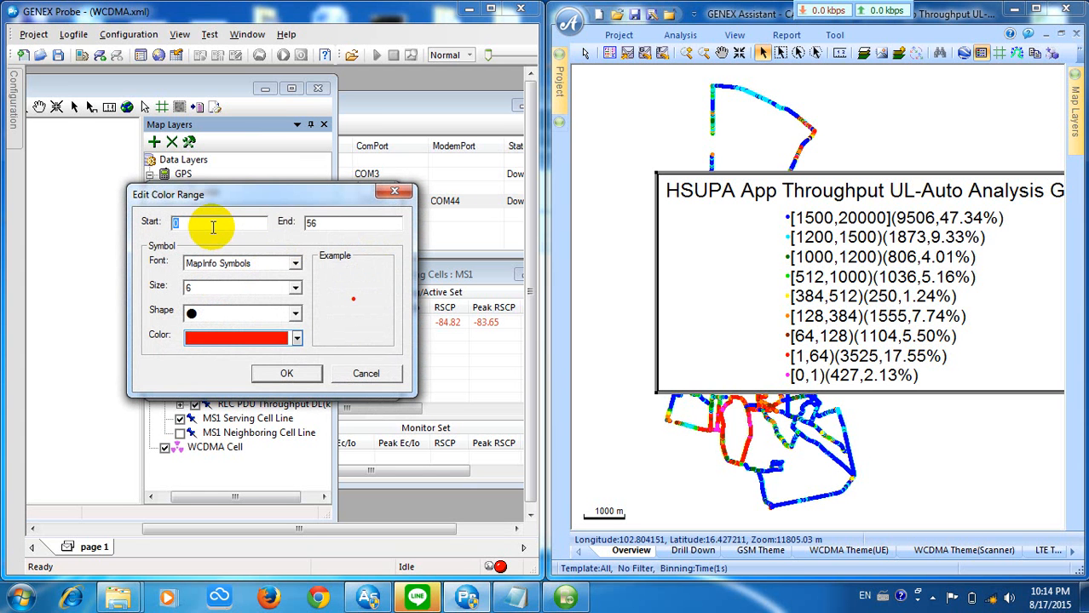
{"action": "key", "text": "Tab"}
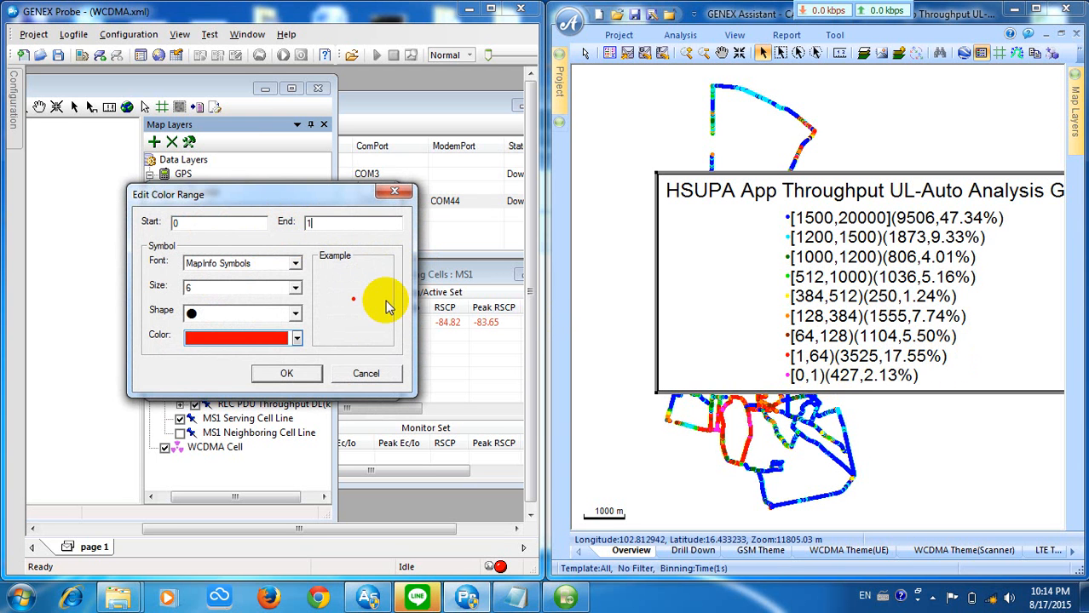
{"action": "left_click", "coordinate": [297, 338]}
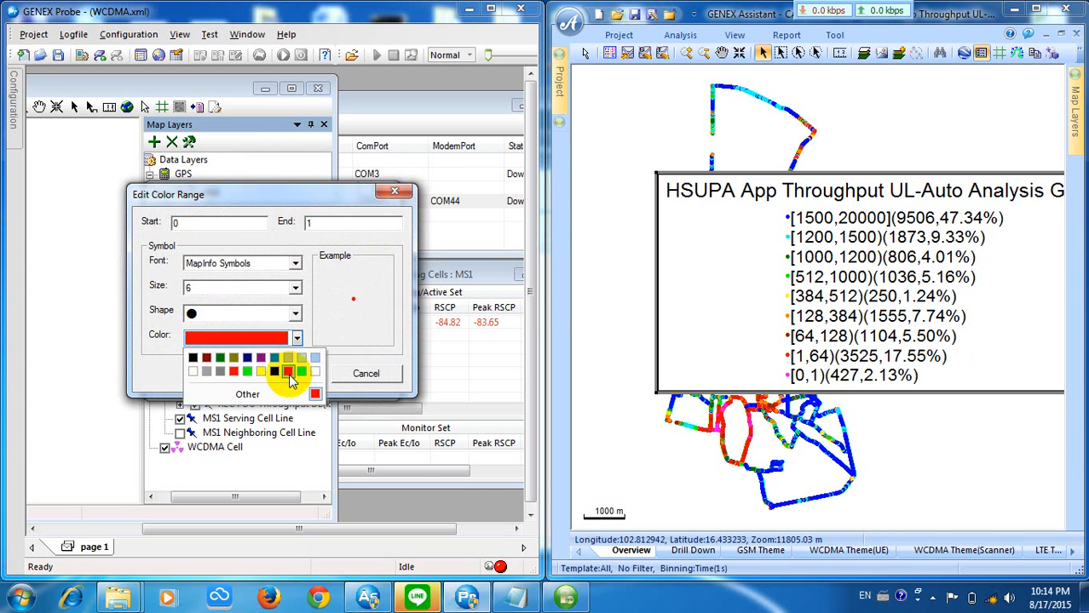
{"action": "left_click", "coordinate": [289, 373]}
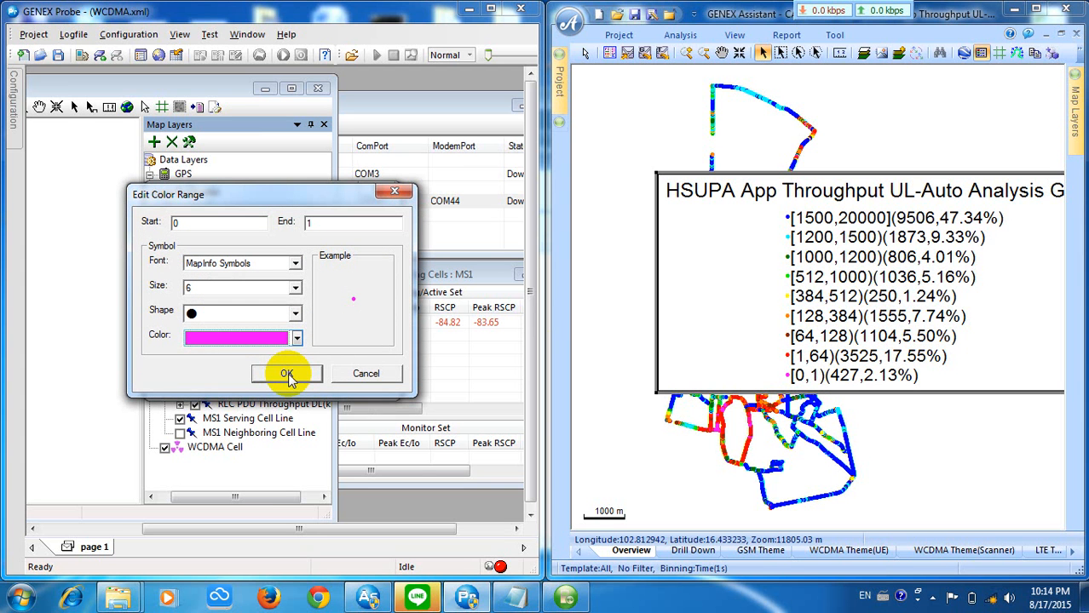
{"action": "left_click", "coordinate": [287, 374]}
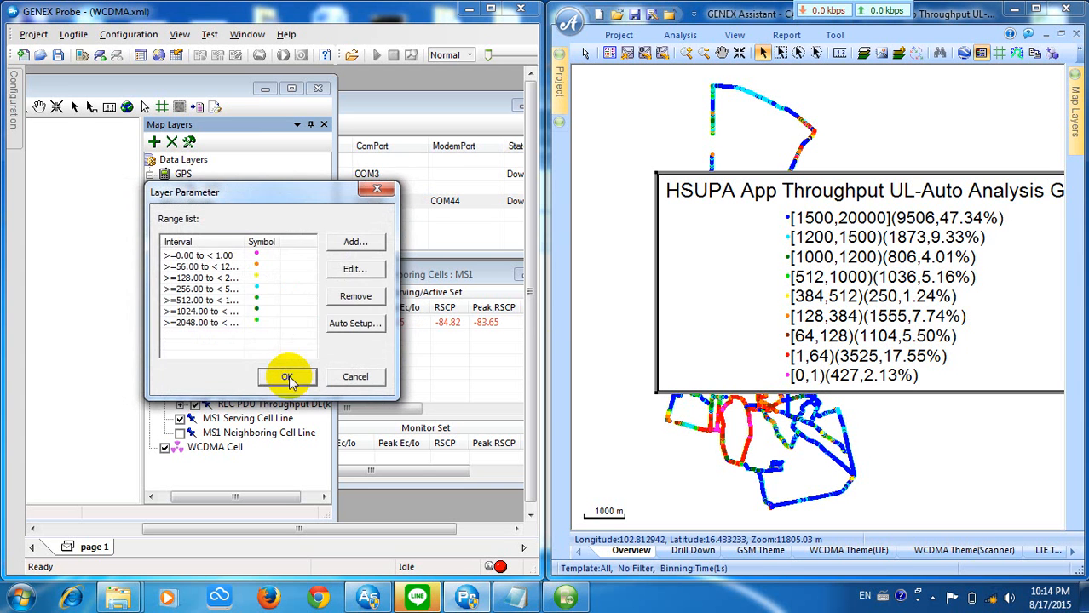
Edit the second color range to start at 1, end at 64 and use a red symbol
{"action": "left_click", "coordinate": [260, 268]}
{"action": "double_click", "coordinate": [260, 269]}
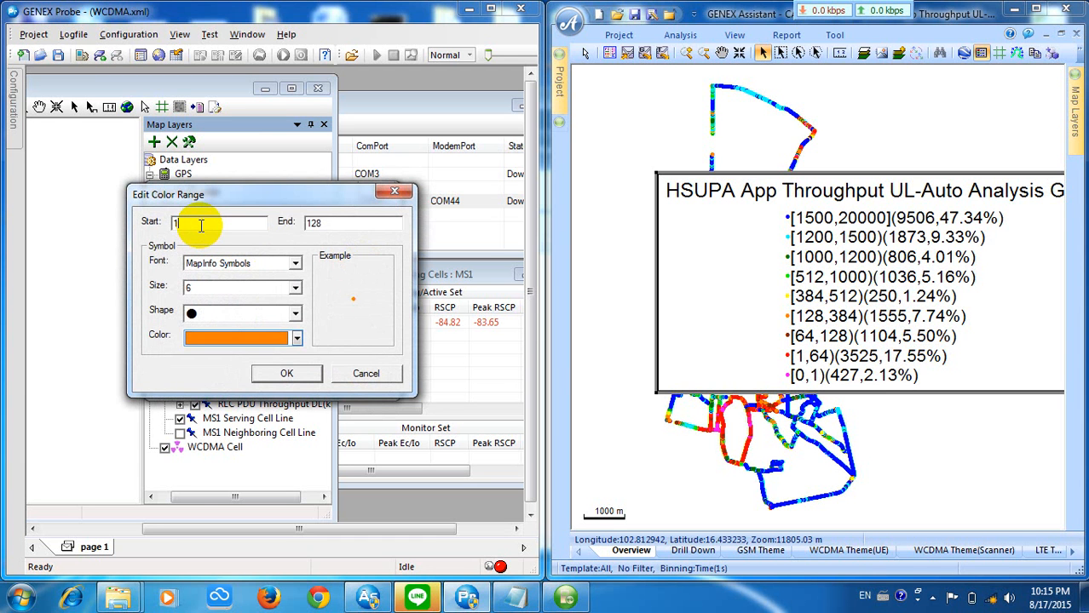
{"action": "type", "text": "1"}
{"action": "left_click", "coordinate": [324, 221]}
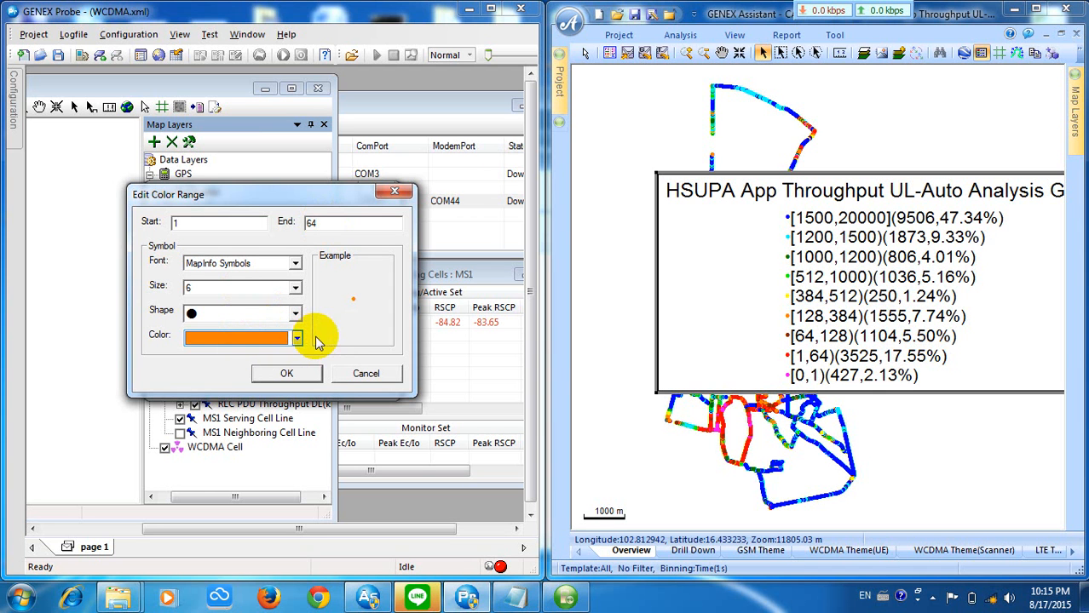
{"action": "left_click", "coordinate": [297, 339]}
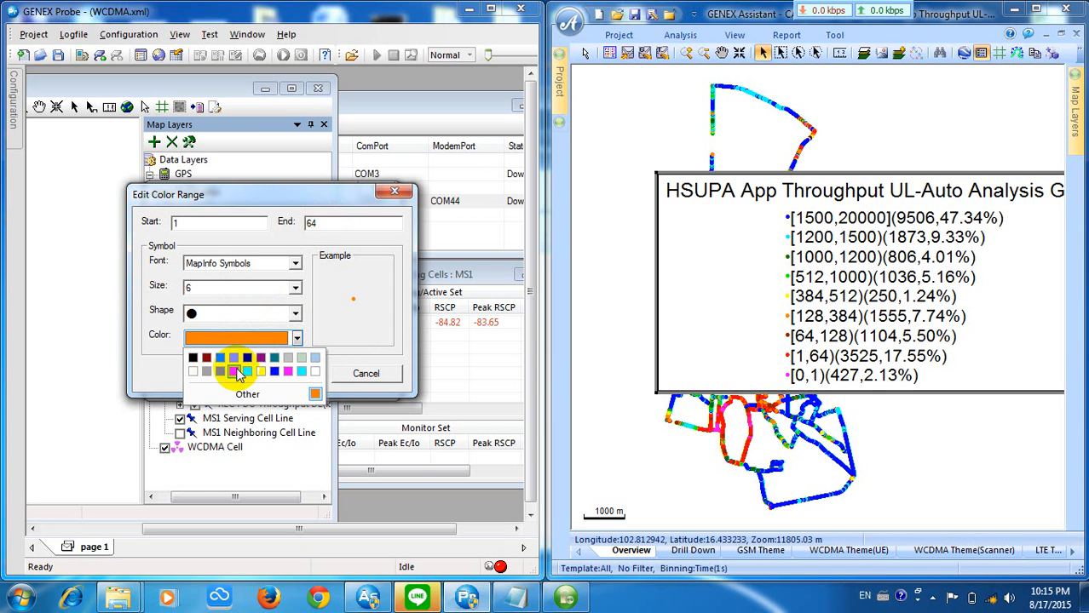
{"action": "left_click", "coordinate": [234, 372]}
{"action": "left_click", "coordinate": [290, 377]}
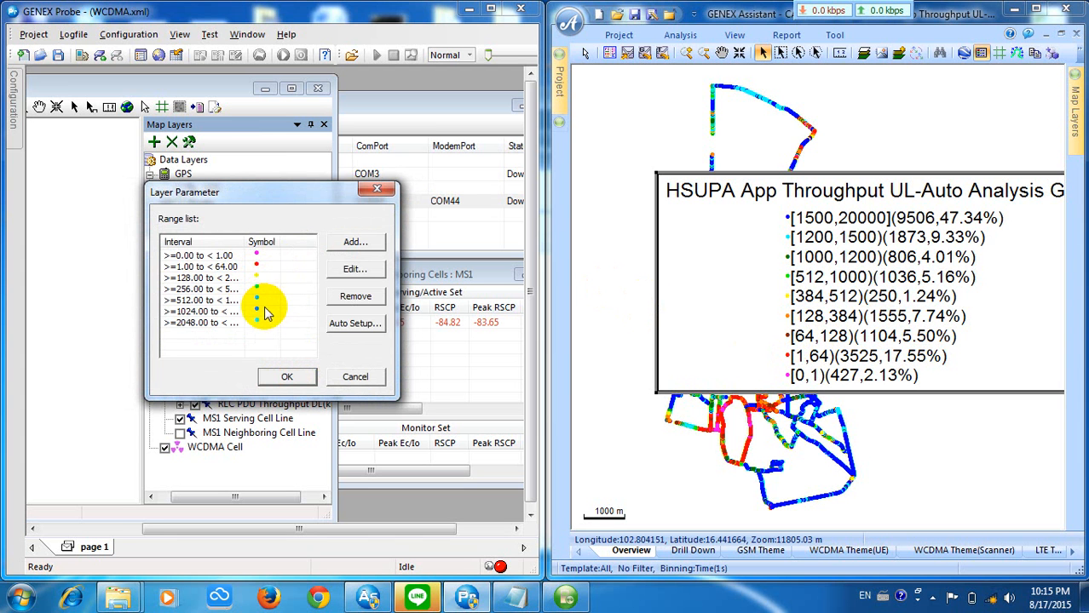
Edit the third color range to use a dark red symbol, start at 64 and end at 128
{"action": "double_click", "coordinate": [258, 279]}
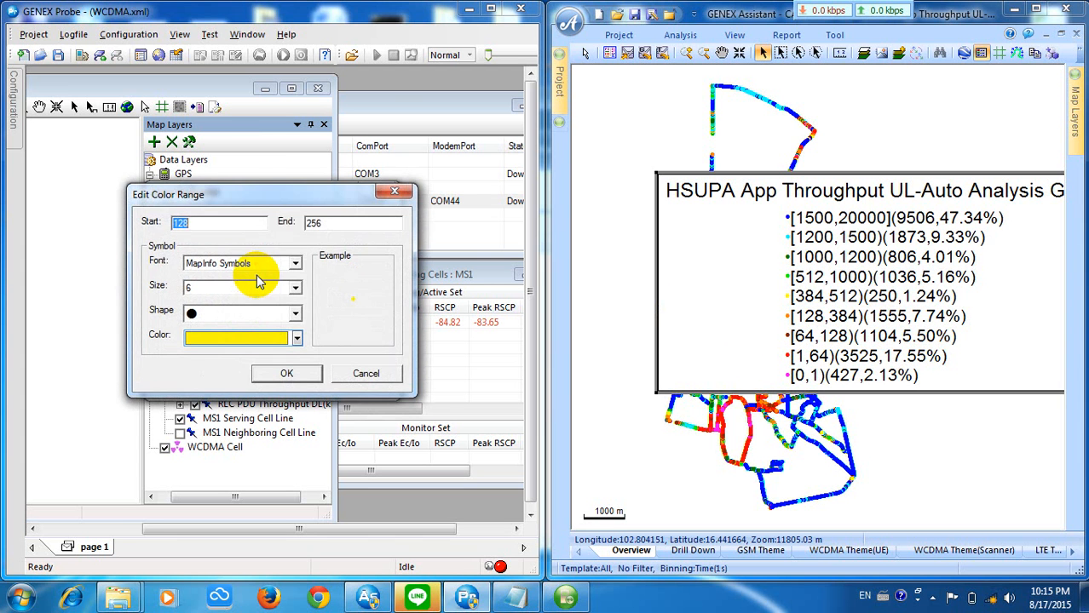
{"action": "left_click", "coordinate": [297, 339]}
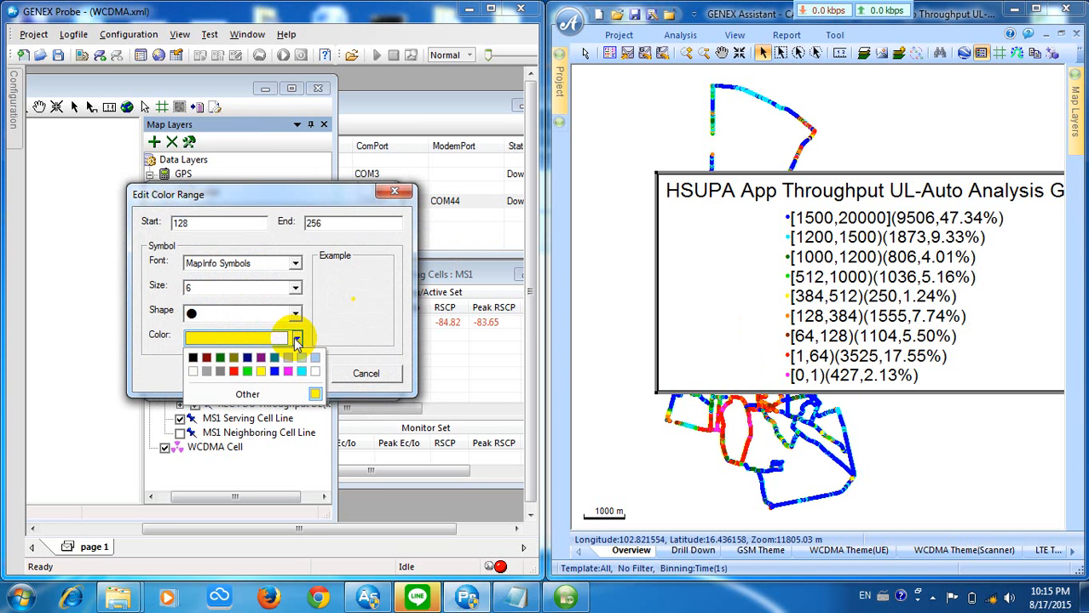
{"action": "left_click", "coordinate": [210, 370]}
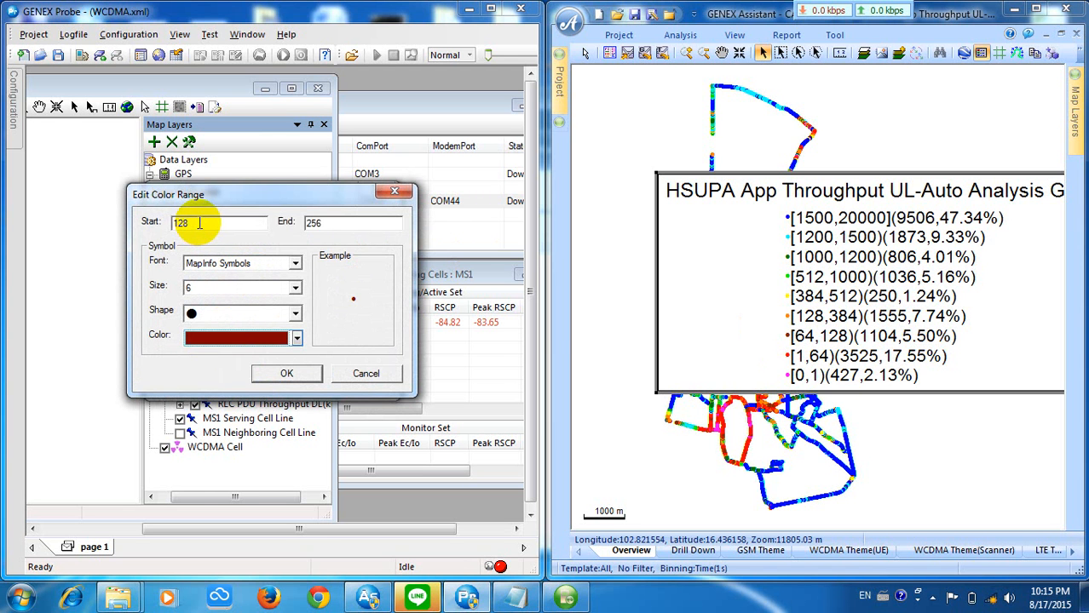
{"action": "left_click_drag", "start_coordinate": [200, 223], "coordinate": [142, 237]}
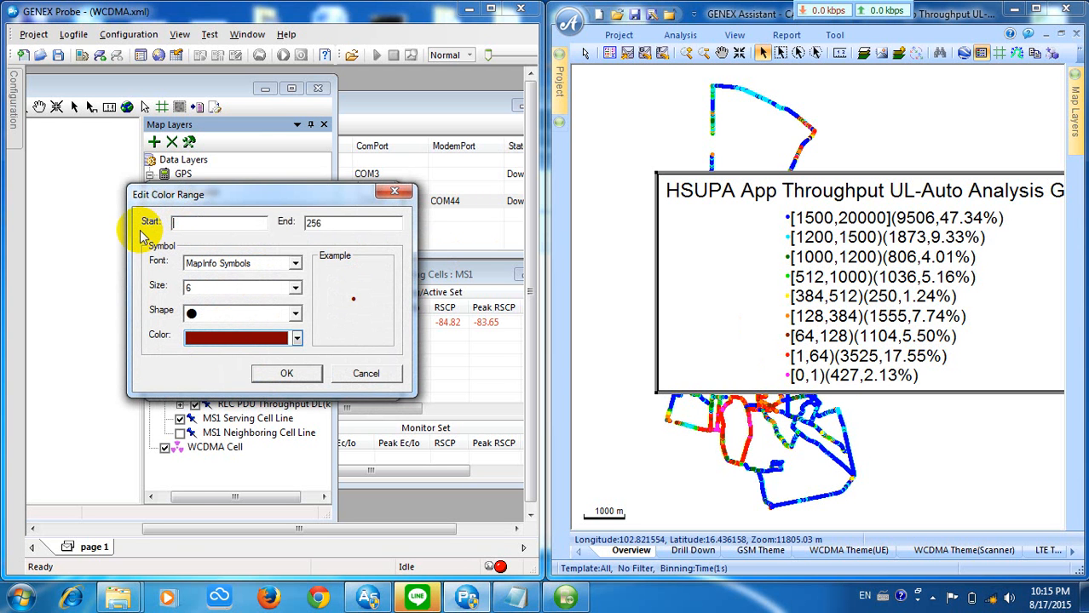
{"action": "type", "text": "64"}
{"action": "double_click", "coordinate": [317, 223]}
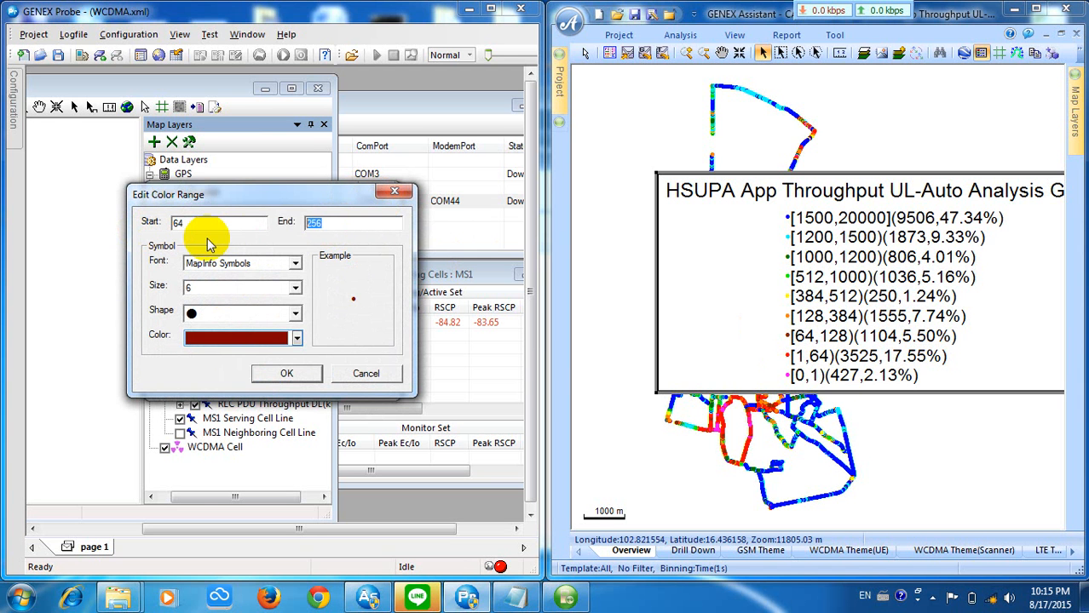
{"action": "key", "text": "BackSpace"}
{"action": "type", "text": "128"}
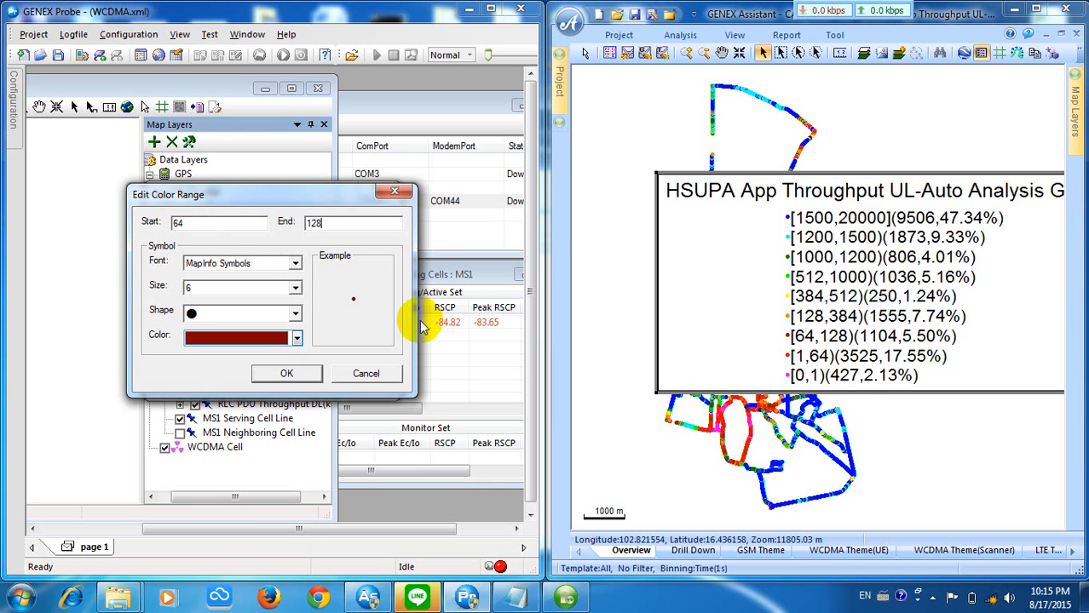
{"action": "left_click", "coordinate": [286, 375]}
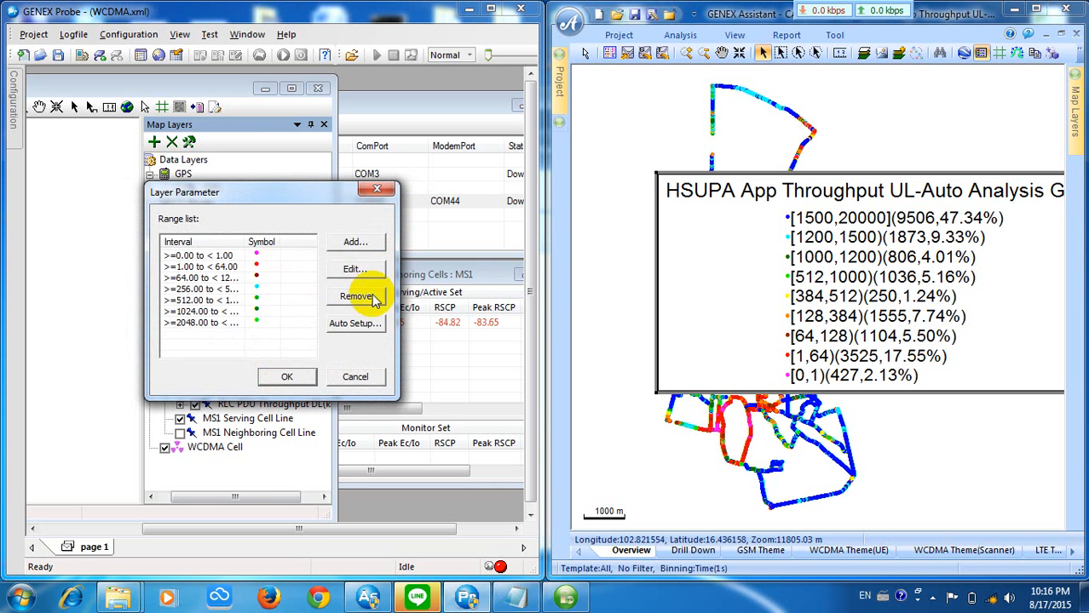
Edit the fourth color range to use an orange symbol, start at 128 and end at 384
{"action": "double_click", "coordinate": [261, 292]}
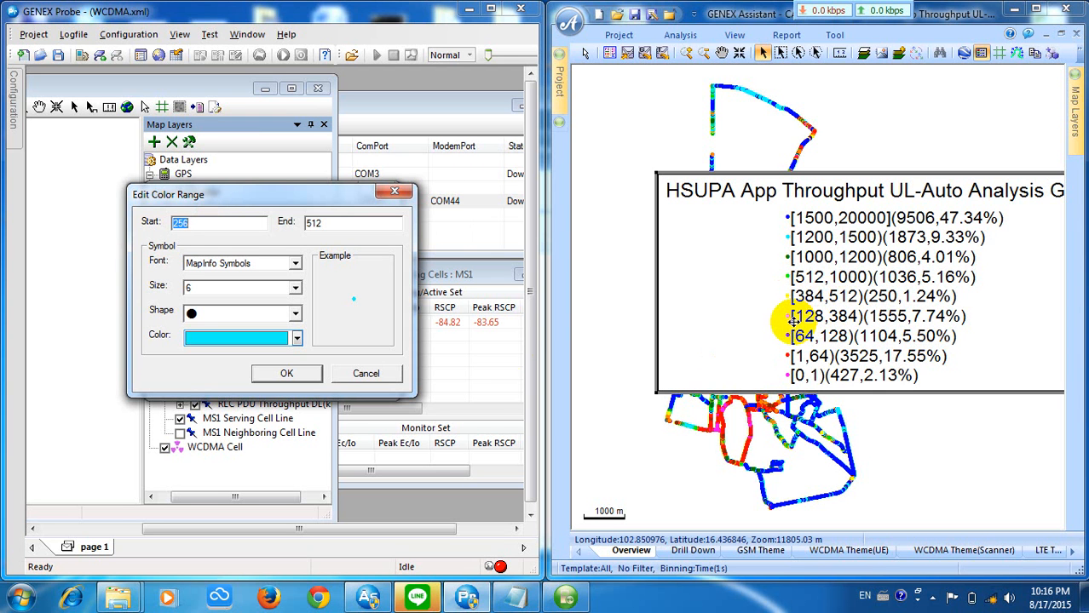
{"action": "left_click", "coordinate": [295, 338]}
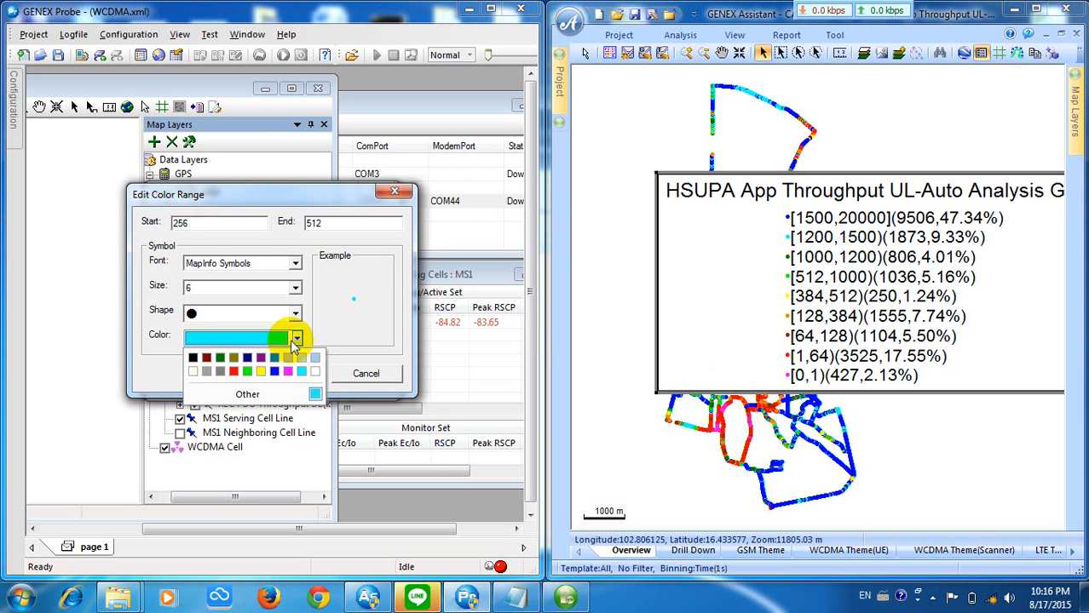
{"action": "left_click", "coordinate": [281, 392]}
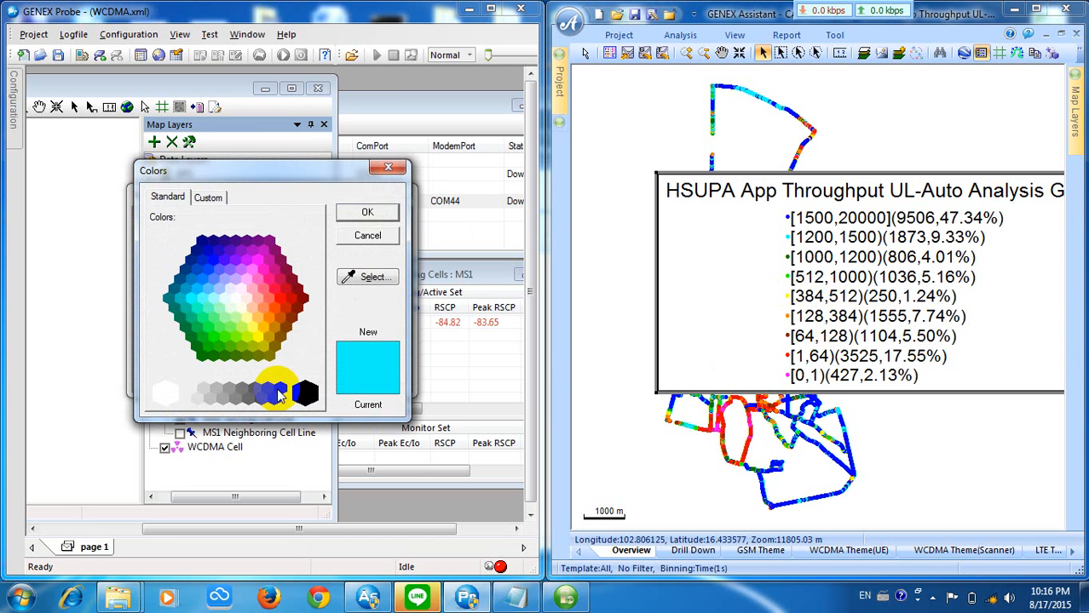
{"action": "left_click", "coordinate": [270, 315]}
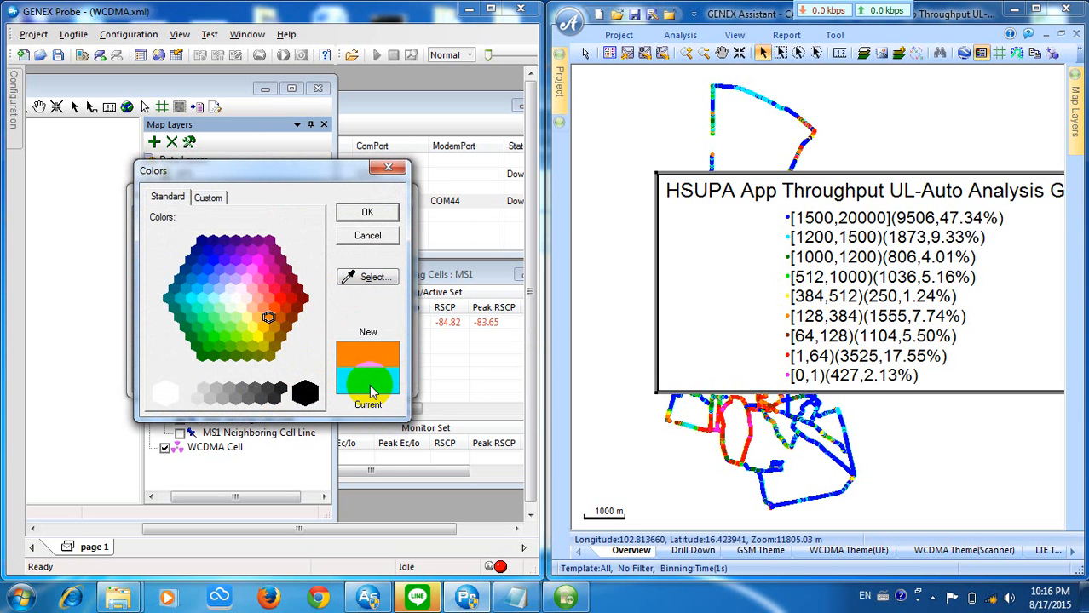
{"action": "left_click", "coordinate": [366, 213]}
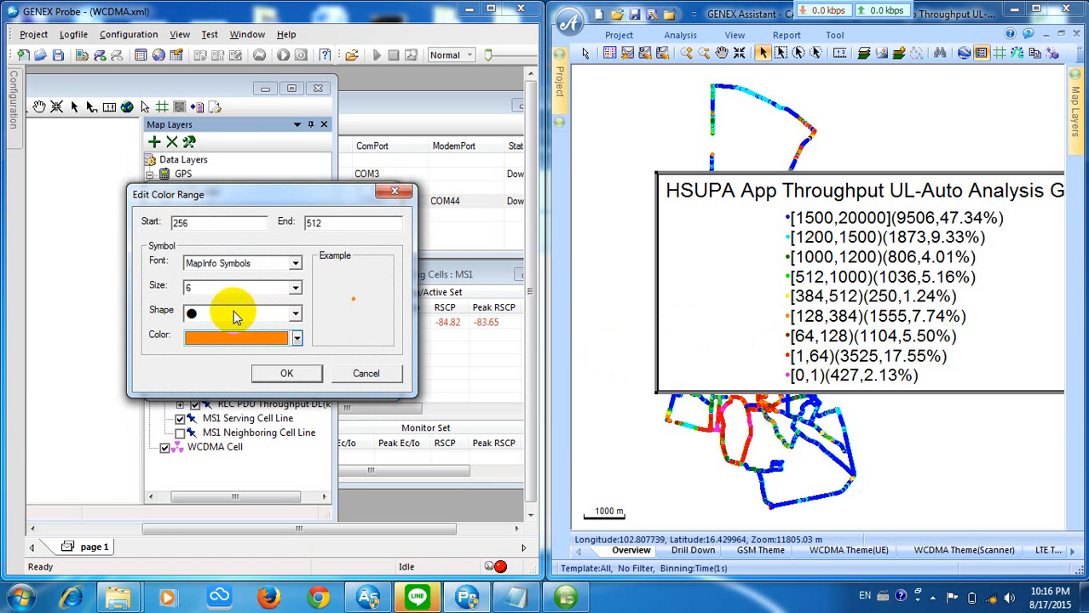
{"action": "left_click", "coordinate": [199, 222]}
{"action": "key", "text": "BackSpace"}
{"action": "key", "text": "BackSpace"}
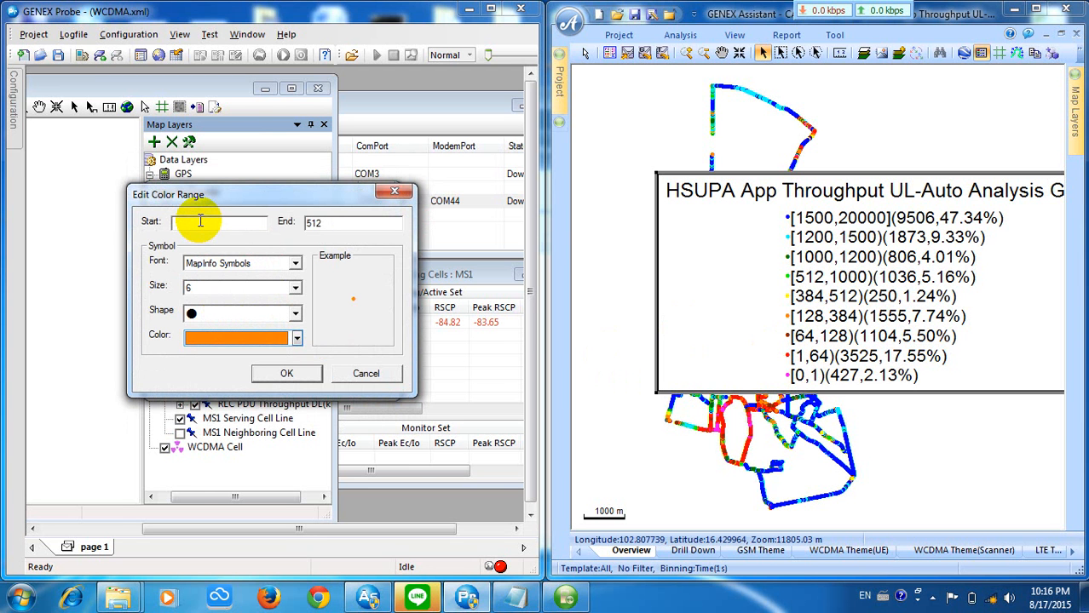
{"action": "type", "text": "128"}
{"action": "key", "text": "Tab"}
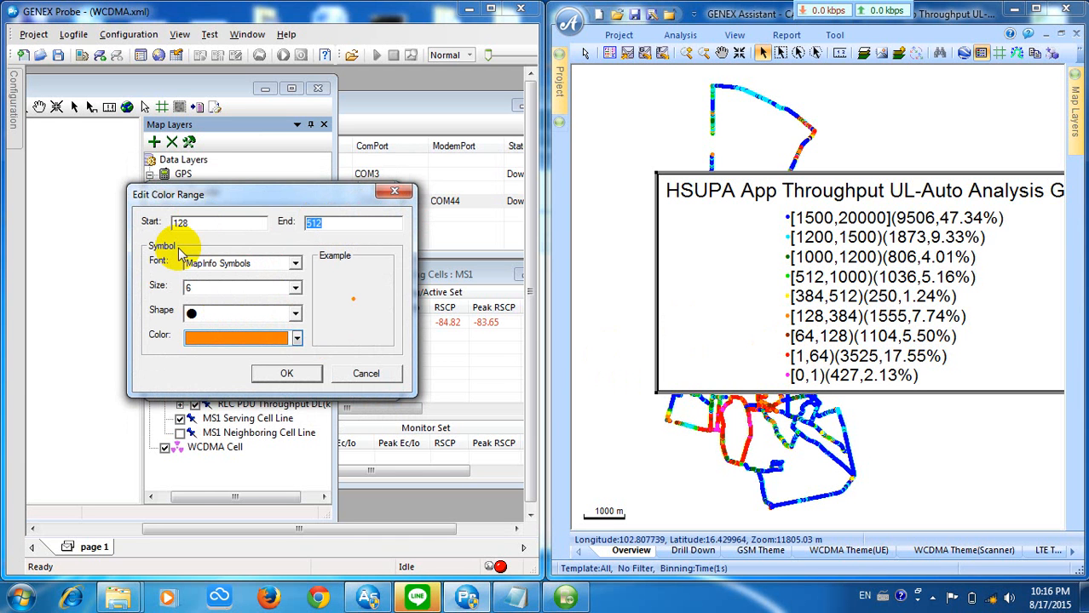
{"action": "type", "text": "384"}
{"action": "left_click", "coordinate": [285, 373]}
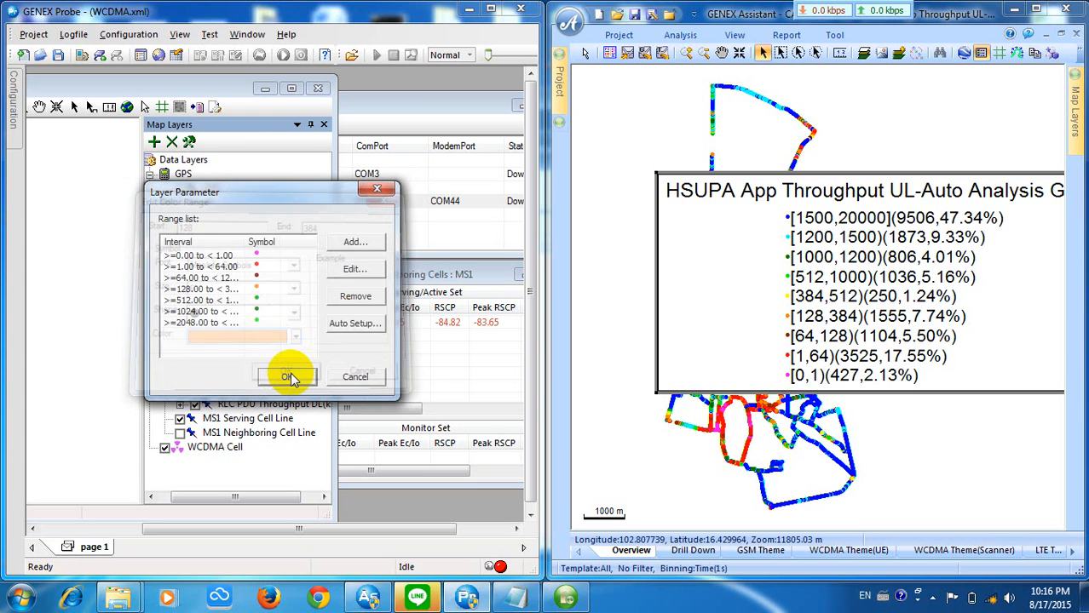
Edit the fifth color range to use a yellow symbol, start at 384 and end at 512
{"action": "double_click", "coordinate": [260, 303]}
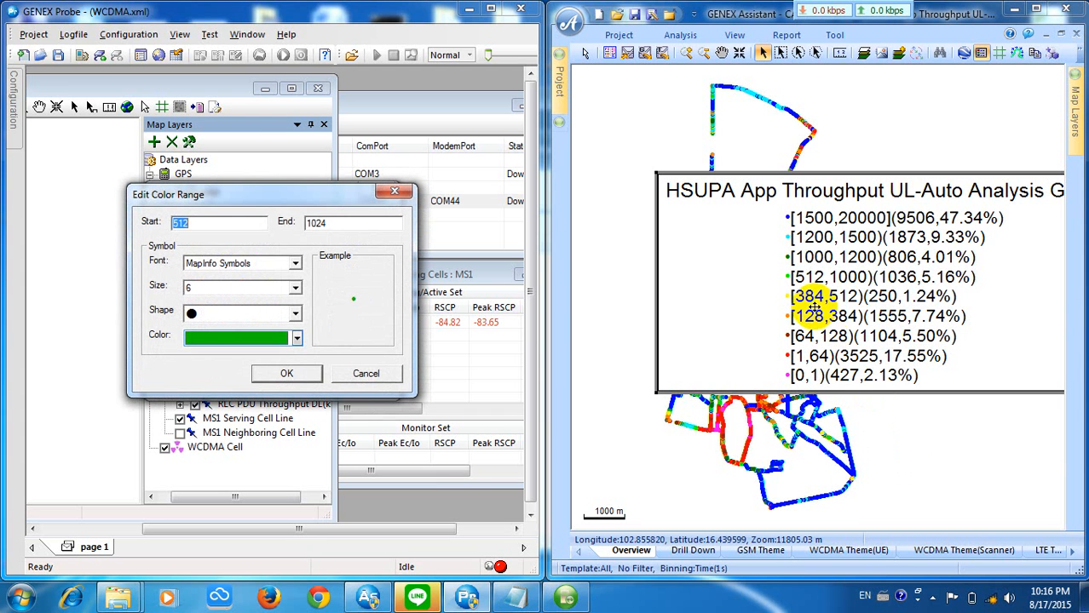
{"action": "left_click", "coordinate": [296, 338]}
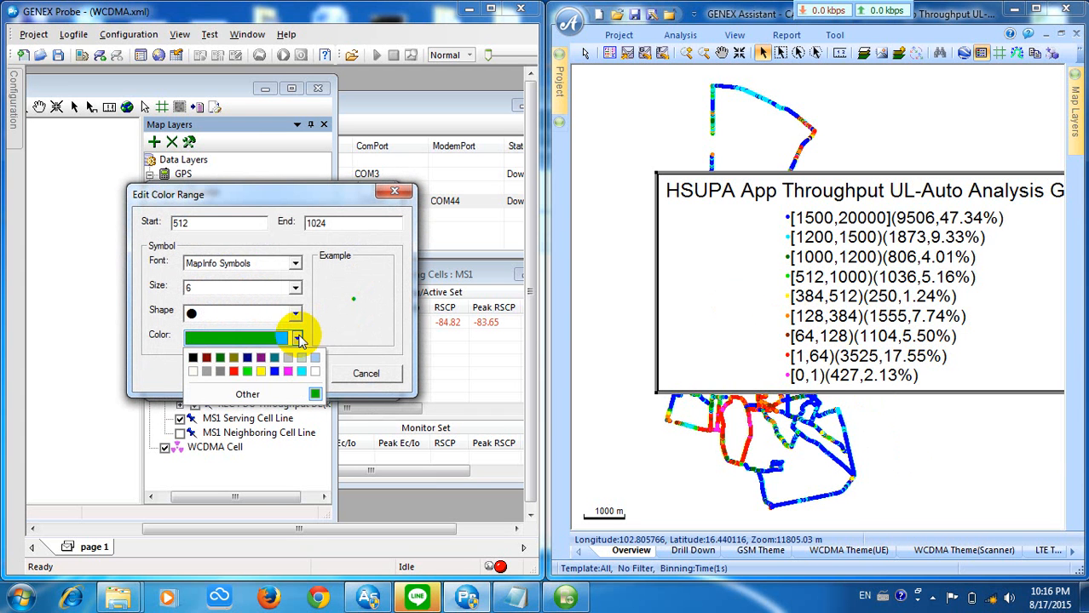
{"action": "left_click", "coordinate": [262, 373]}
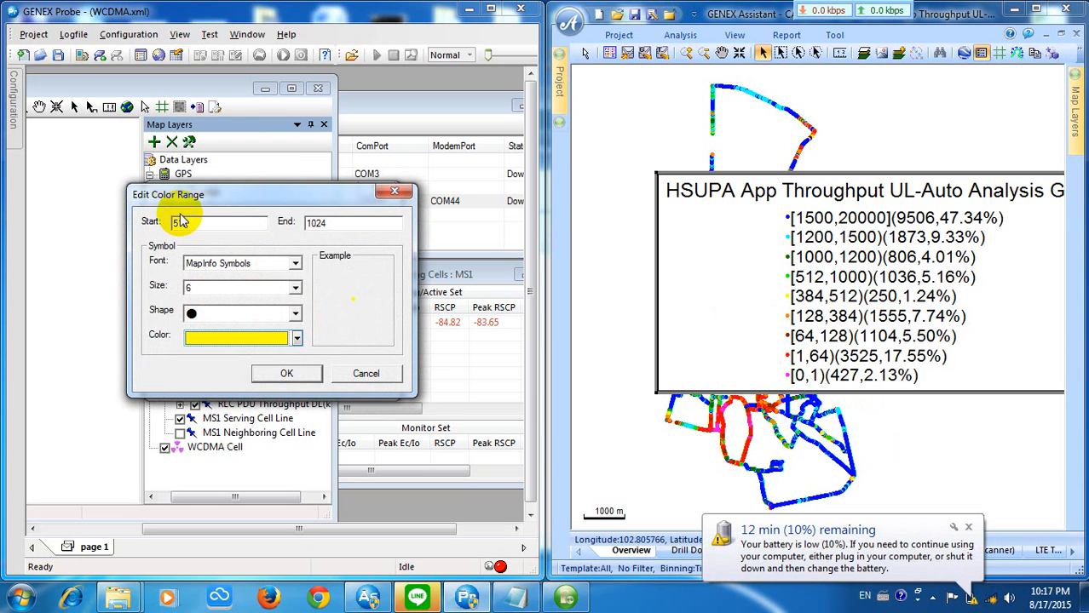
{"action": "left_click_drag", "start_coordinate": [203, 224], "coordinate": [115, 226]}
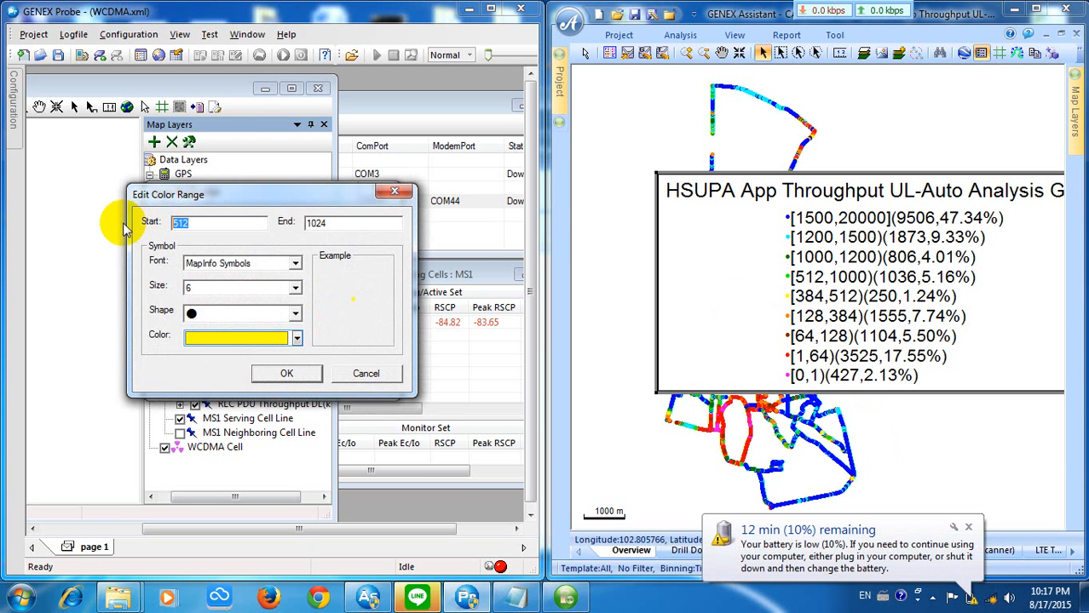
{"action": "type", "text": "384"}
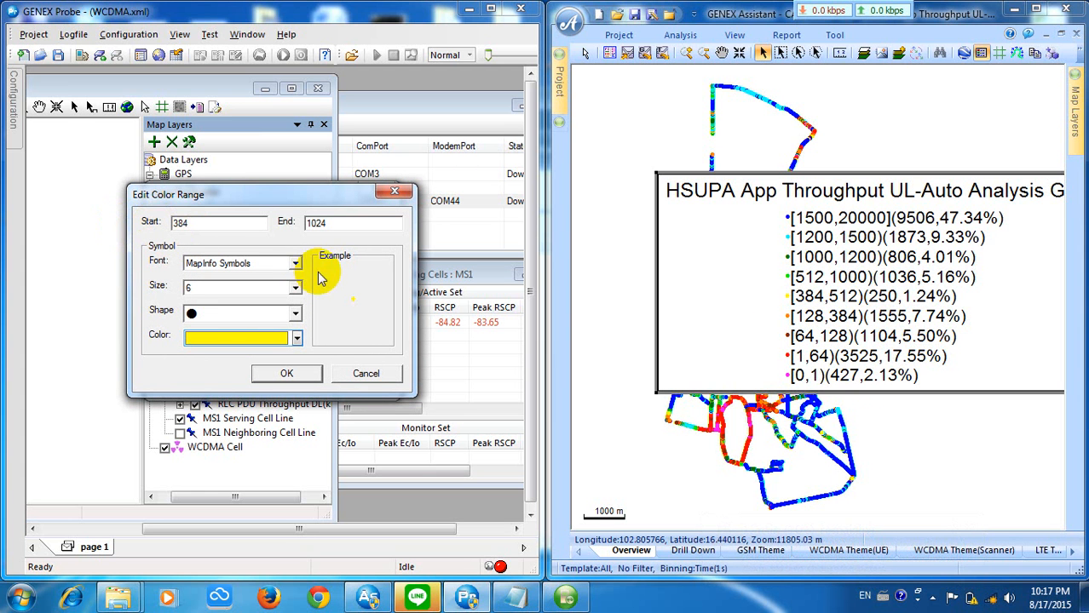
{"action": "left_click_drag", "start_coordinate": [327, 223], "coordinate": [286, 232]}
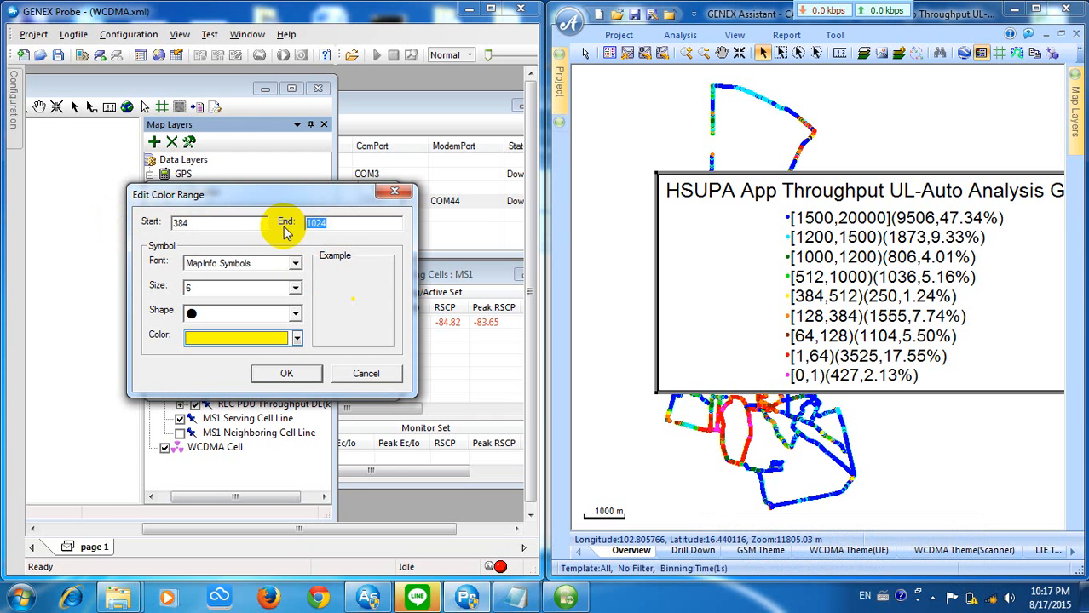
{"action": "type", "text": "512"}
{"action": "left_click", "coordinate": [287, 373]}
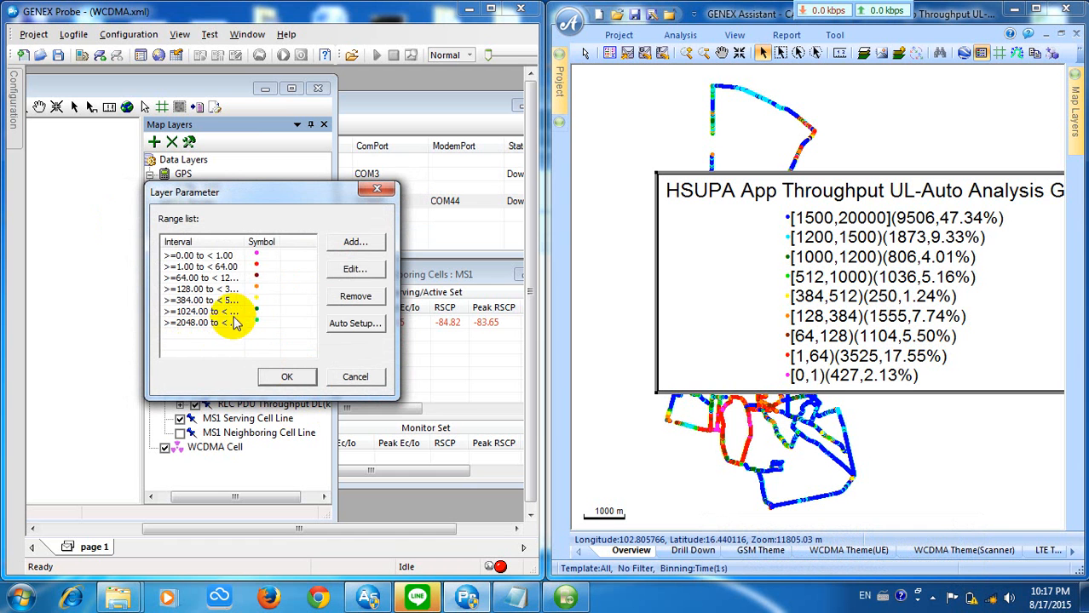
Edit the sixth color range to run from 512 to 1000 with a bright green symbol, closing the interrupting LINE windows
{"action": "double_click", "coordinate": [259, 312]}
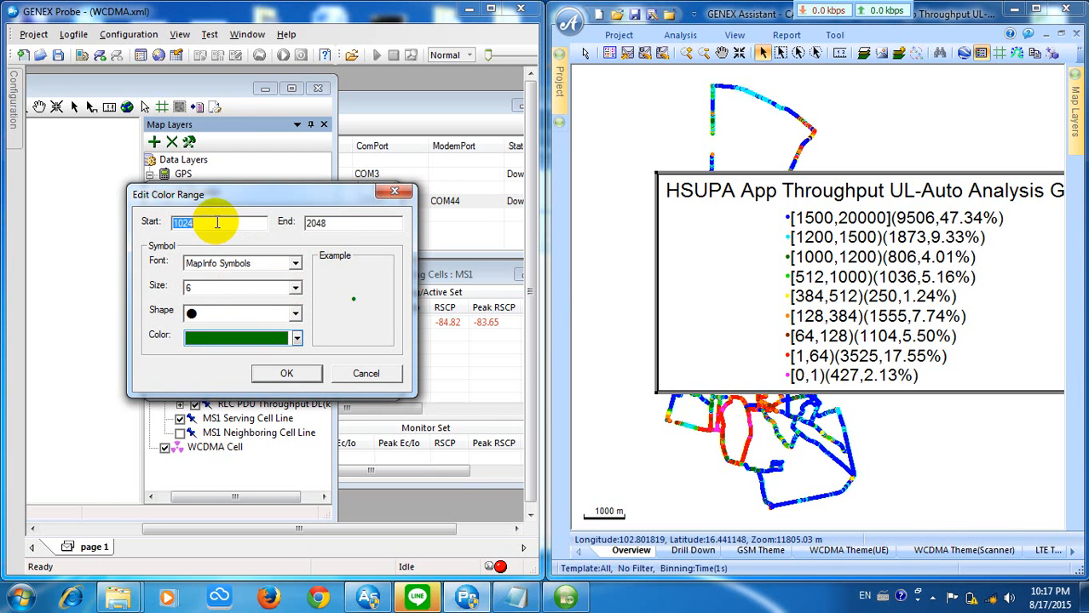
{"action": "type", "text": "51"}
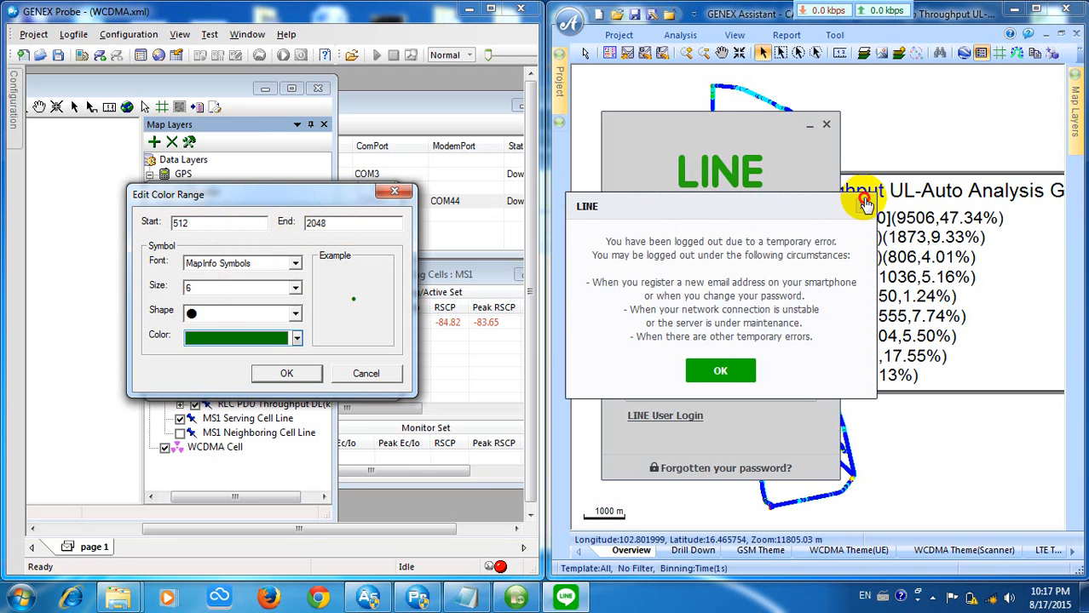
{"action": "left_click", "coordinate": [863, 205]}
{"action": "left_click", "coordinate": [826, 128]}
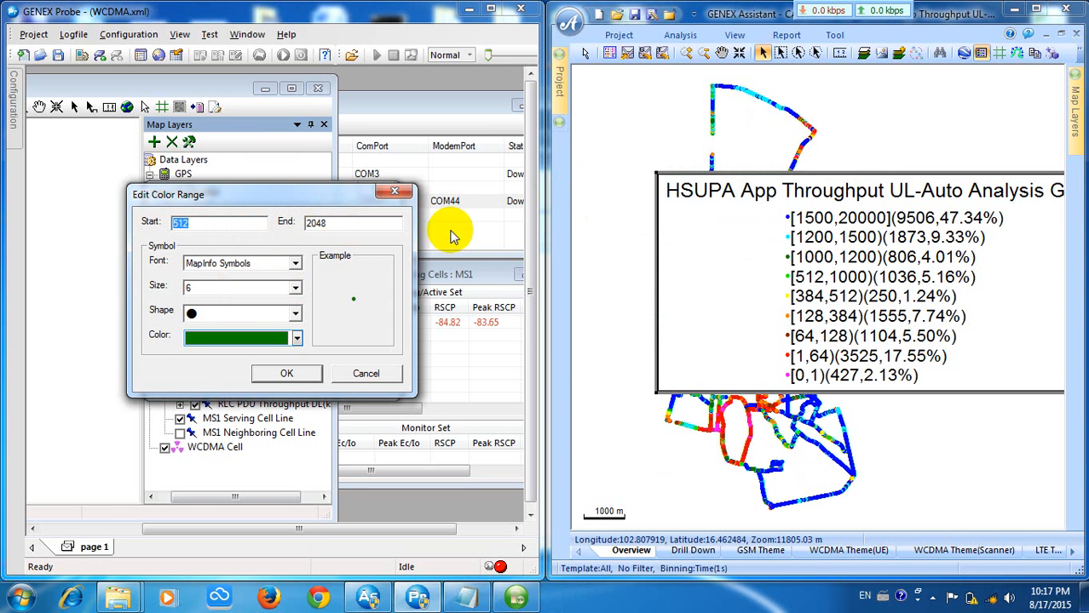
{"action": "key", "text": "BackSpace"}
{"action": "type", "text": "1000"}
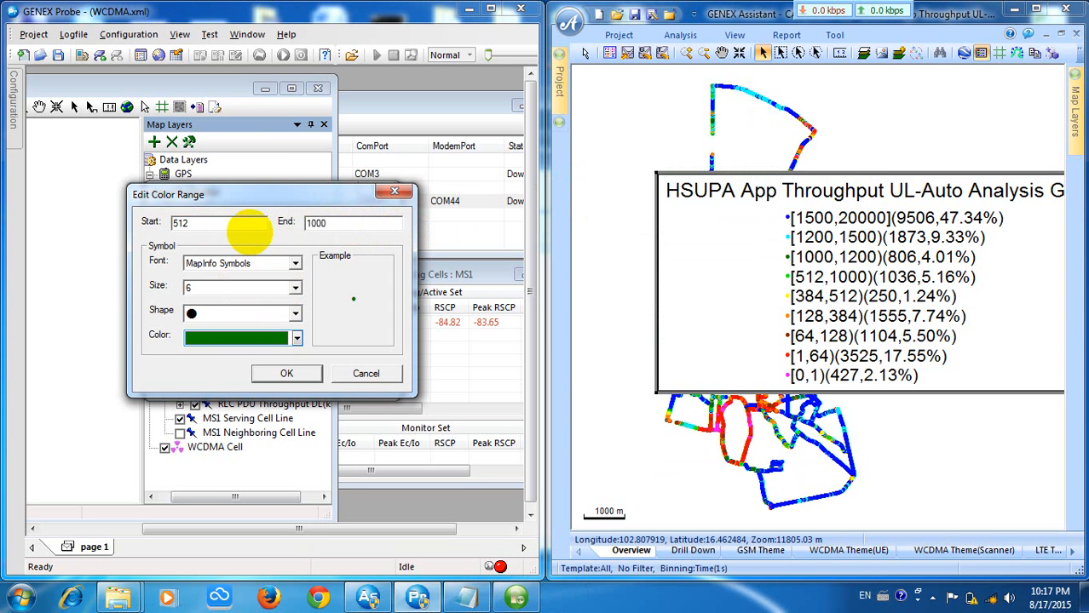
{"action": "left_click", "coordinate": [297, 339]}
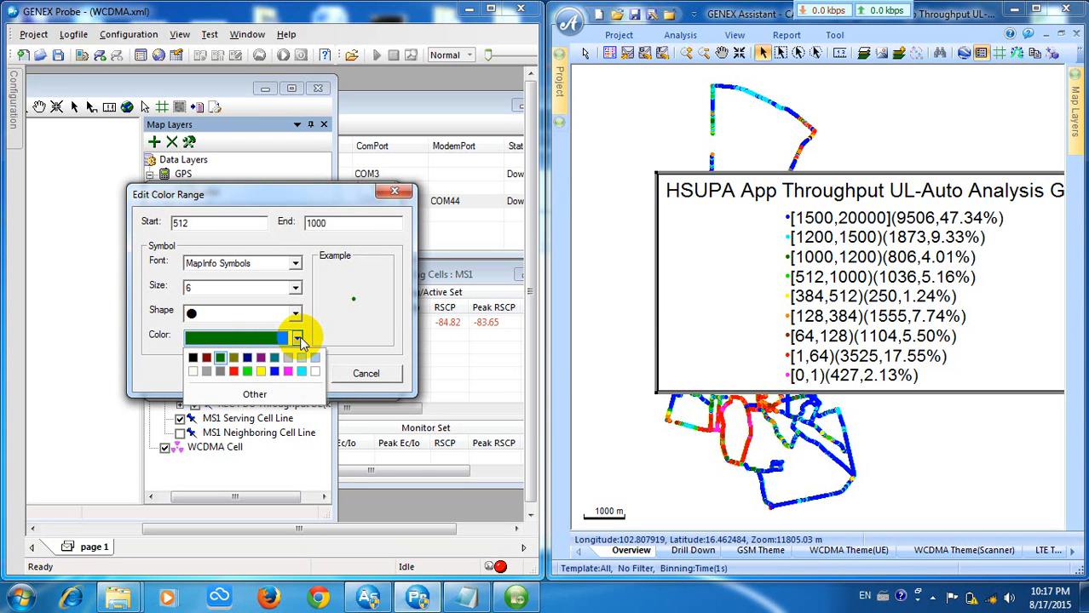
{"action": "left_click", "coordinate": [247, 371]}
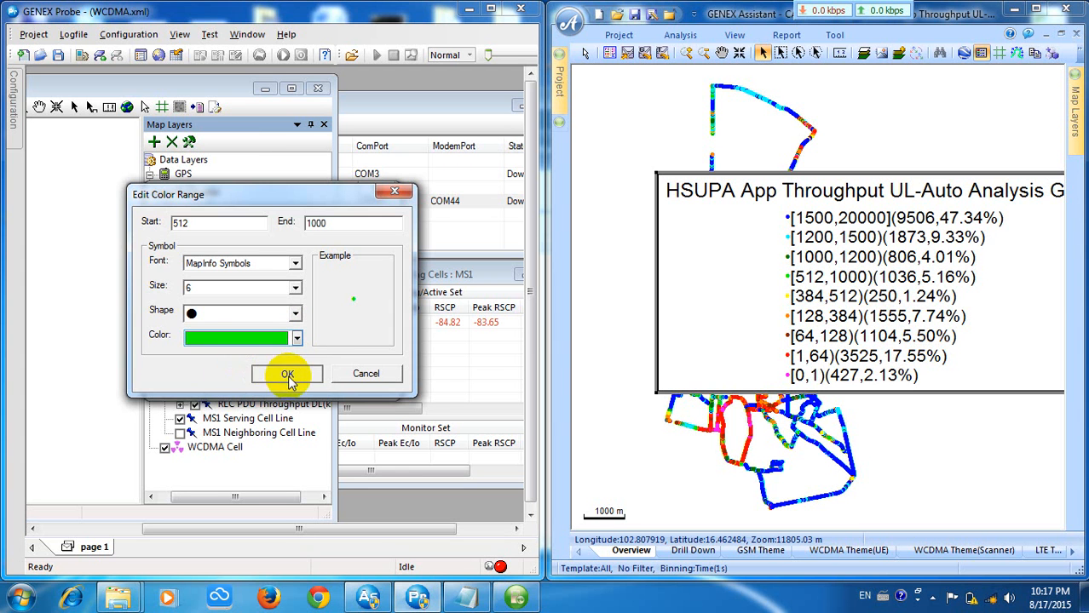
{"action": "left_click", "coordinate": [286, 374]}
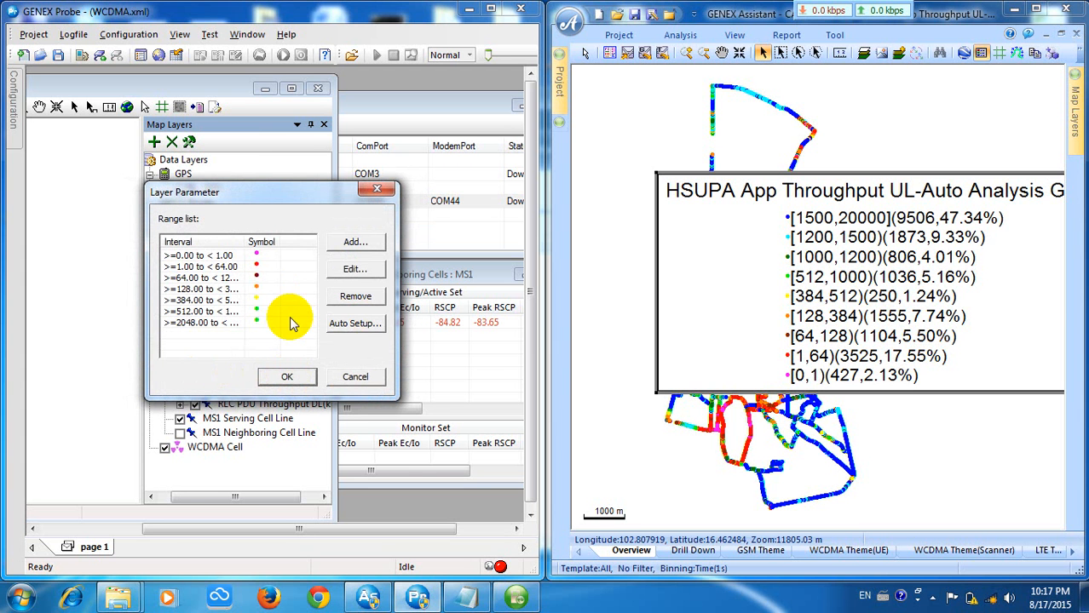
Edit the seventh color range to use a dark green symbol, start at 1000 and end at 1200
{"action": "left_click", "coordinate": [258, 324]}
{"action": "double_click", "coordinate": [257, 324]}
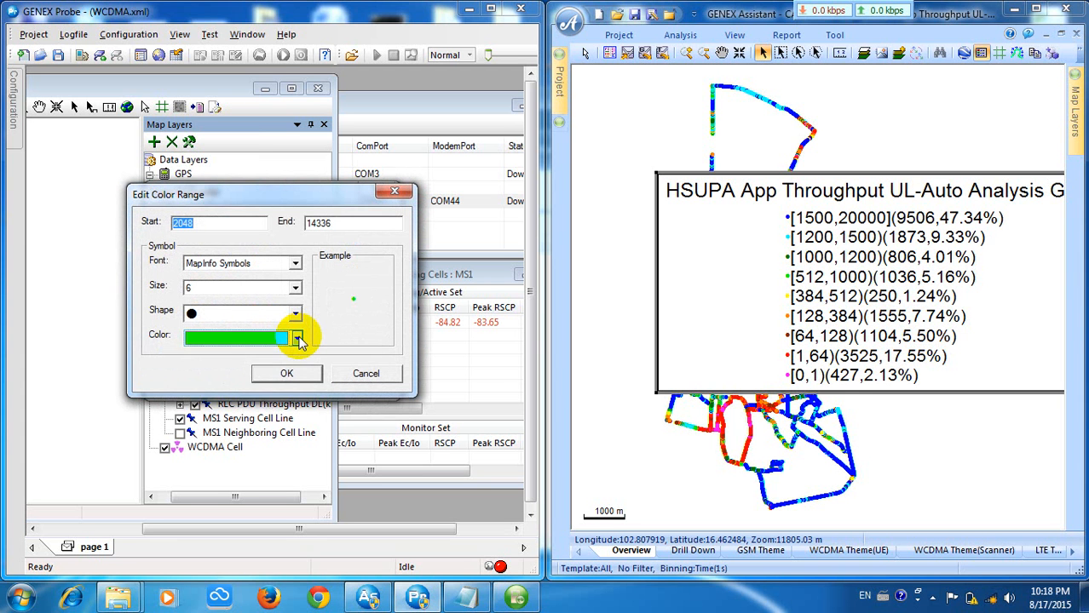
{"action": "left_click", "coordinate": [298, 339]}
{"action": "left_click", "coordinate": [226, 364]}
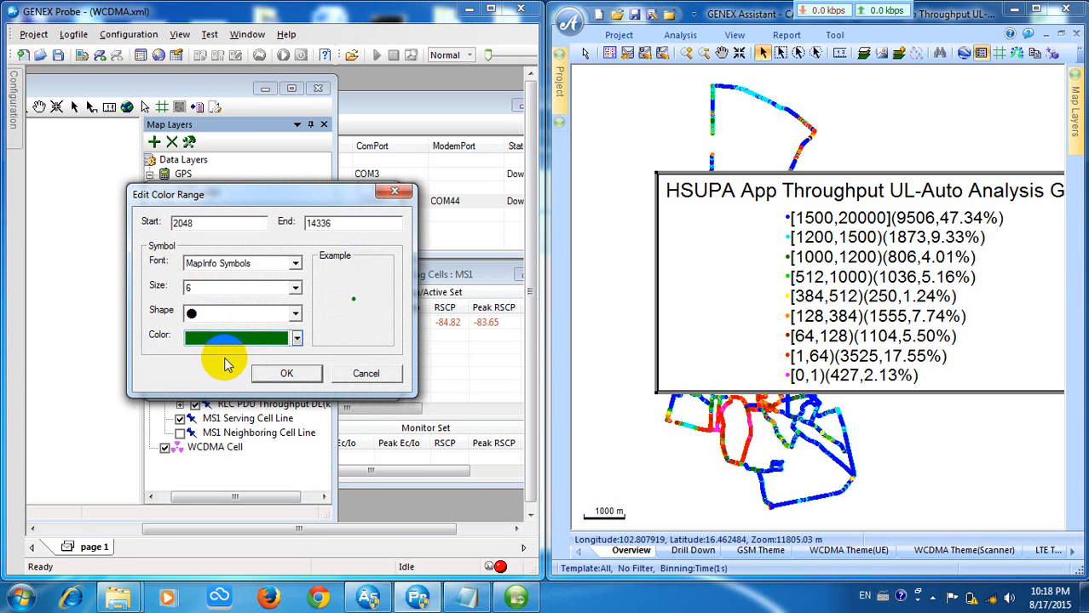
{"action": "left_click_drag", "start_coordinate": [207, 225], "coordinate": [128, 228]}
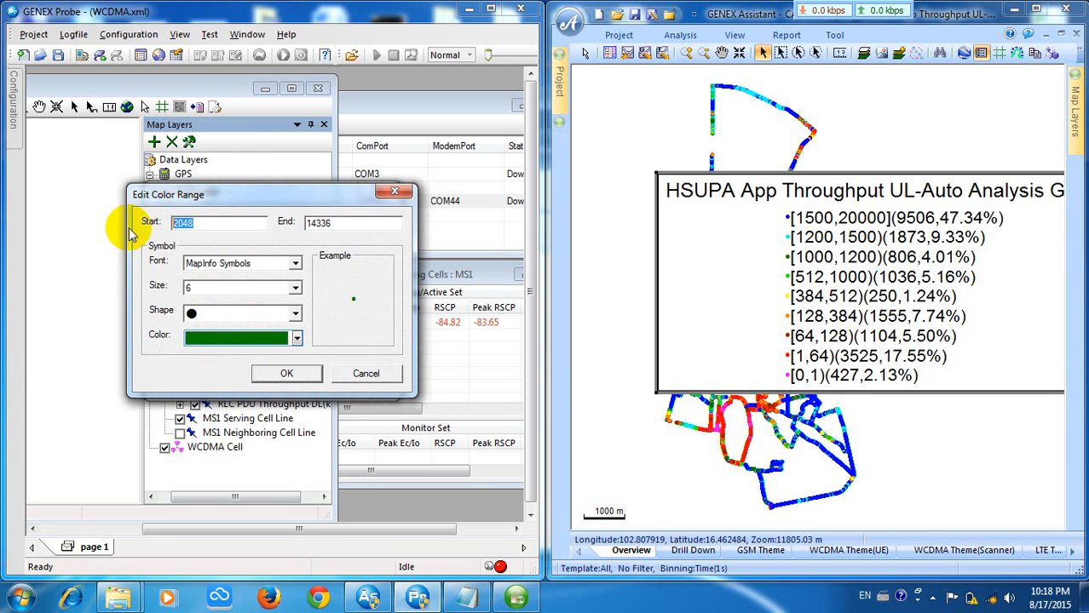
{"action": "type", "text": "1000"}
{"action": "left_click_drag", "start_coordinate": [334, 221], "coordinate": [242, 237]}
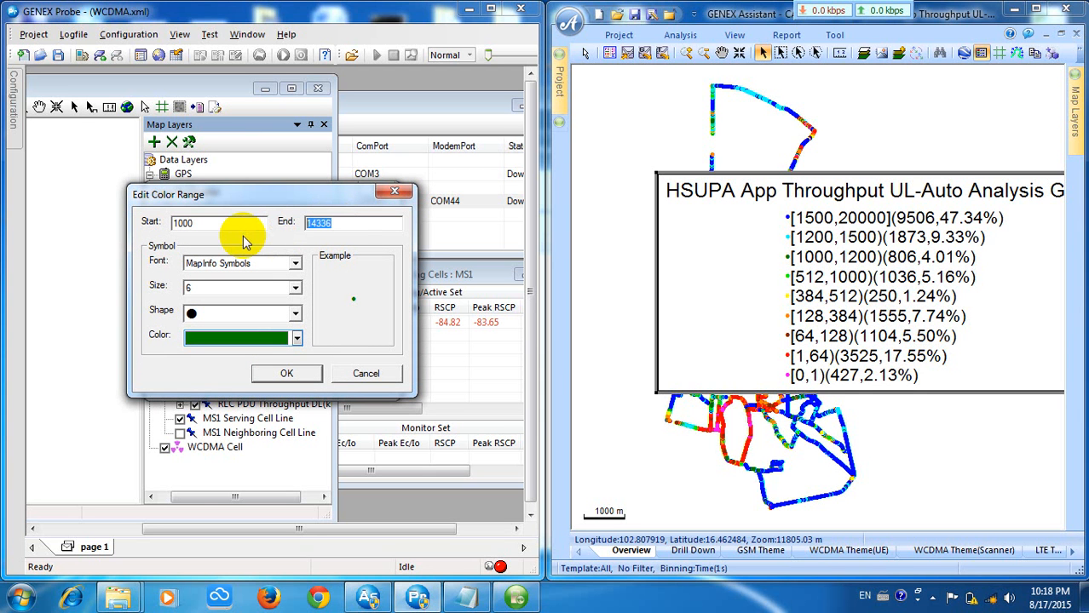
{"action": "type", "text": "1200"}
{"action": "left_click", "coordinate": [289, 374]}
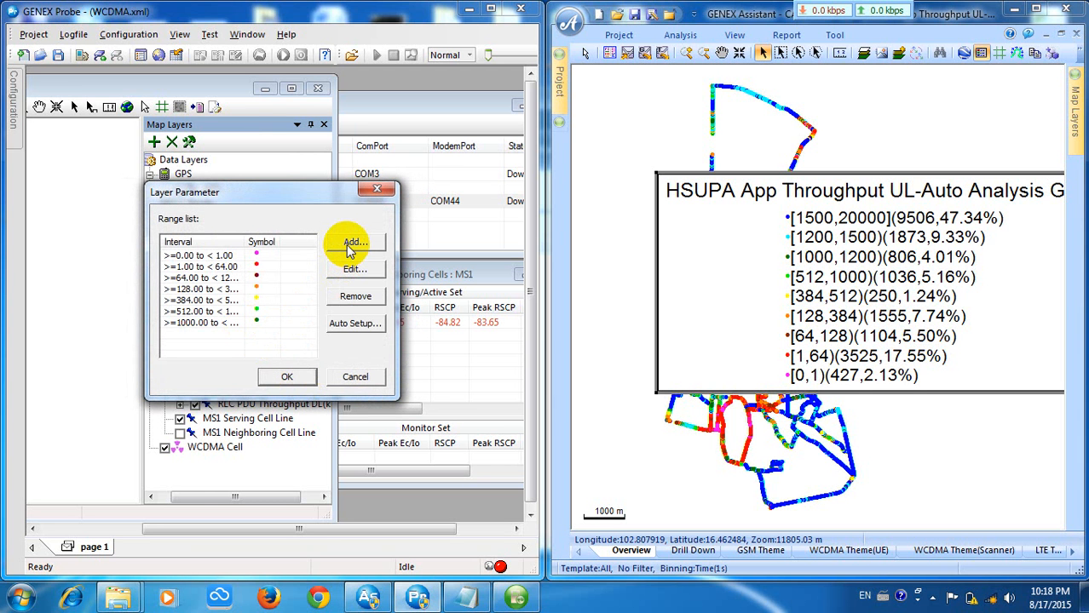
Add a new color range from 1200 to 1500 with a cyan symbol
{"action": "left_click", "coordinate": [346, 244]}
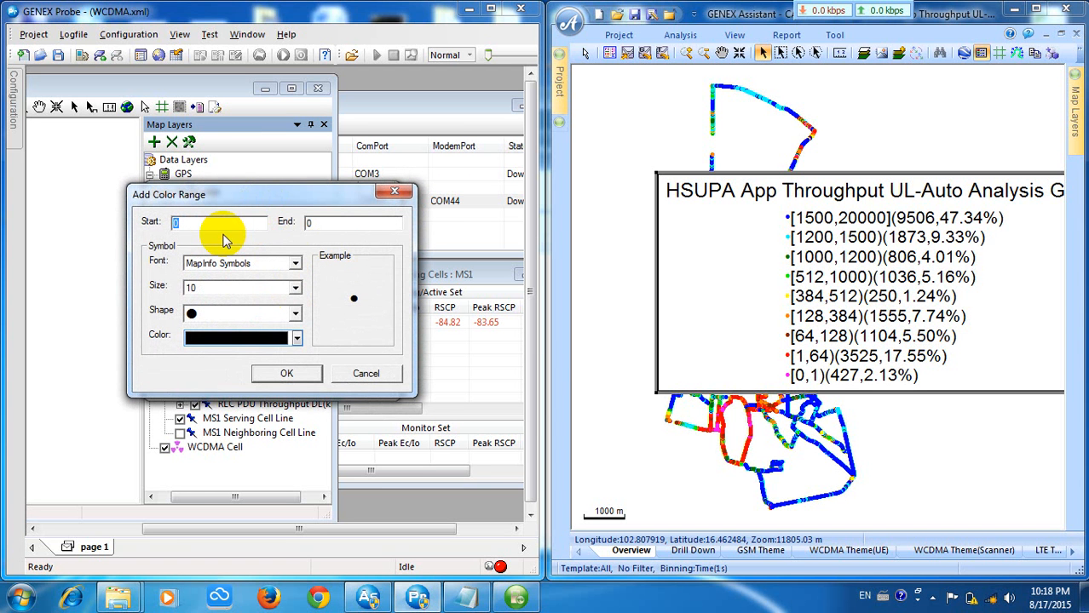
{"action": "type", "text": "1200"}
{"action": "key", "text": "Tab"}
{"action": "type", "text": "1500"}
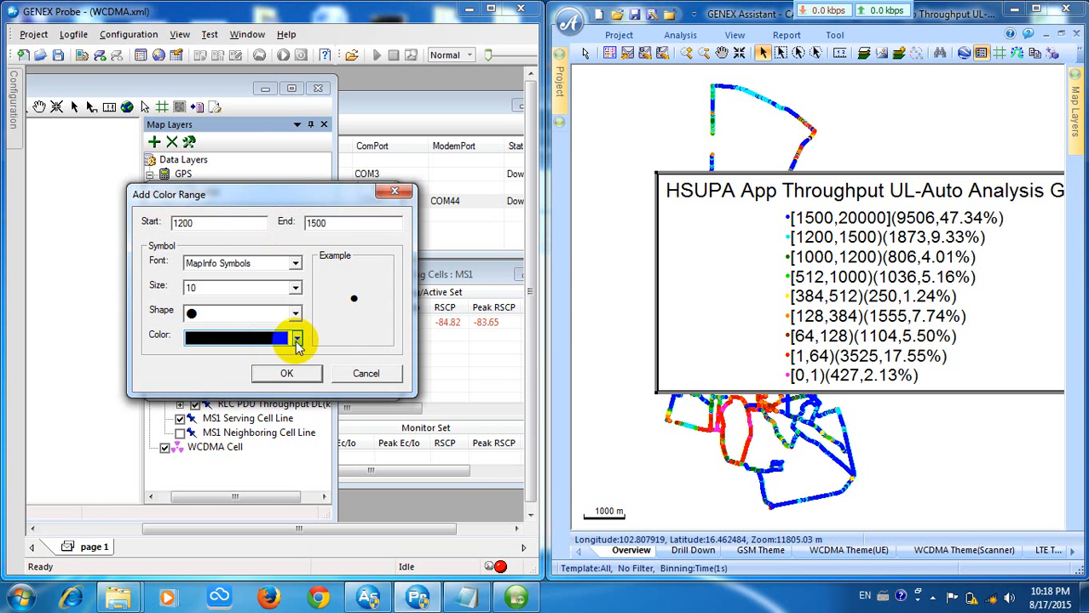
{"action": "left_click", "coordinate": [296, 340]}
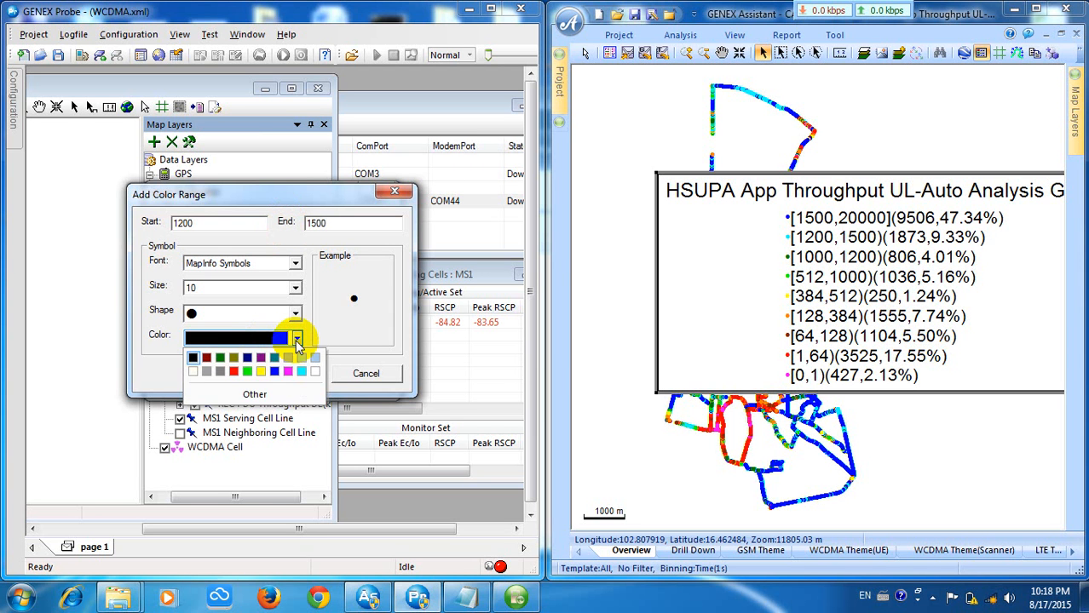
{"action": "left_click", "coordinate": [301, 372]}
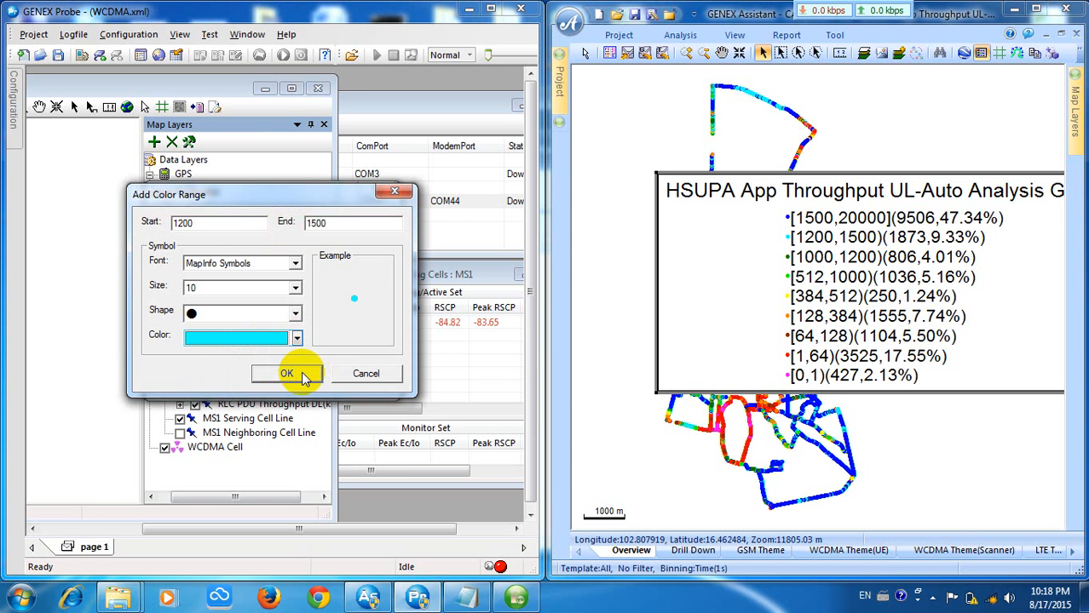
{"action": "left_click", "coordinate": [305, 375]}
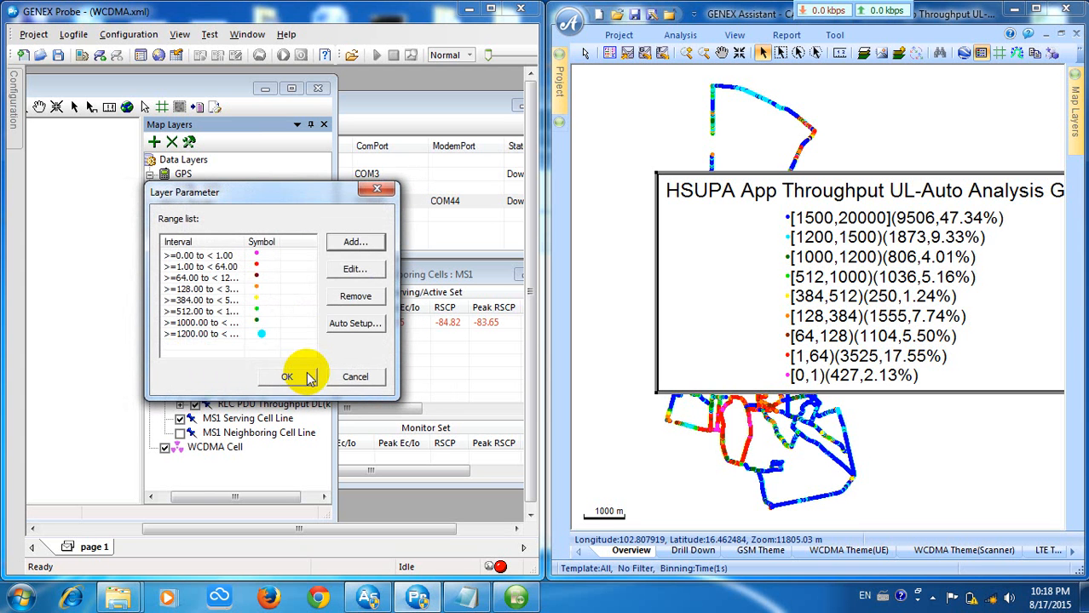
Set the symbol size of the 1200 to 1500 color range to 6
{"action": "double_click", "coordinate": [266, 333]}
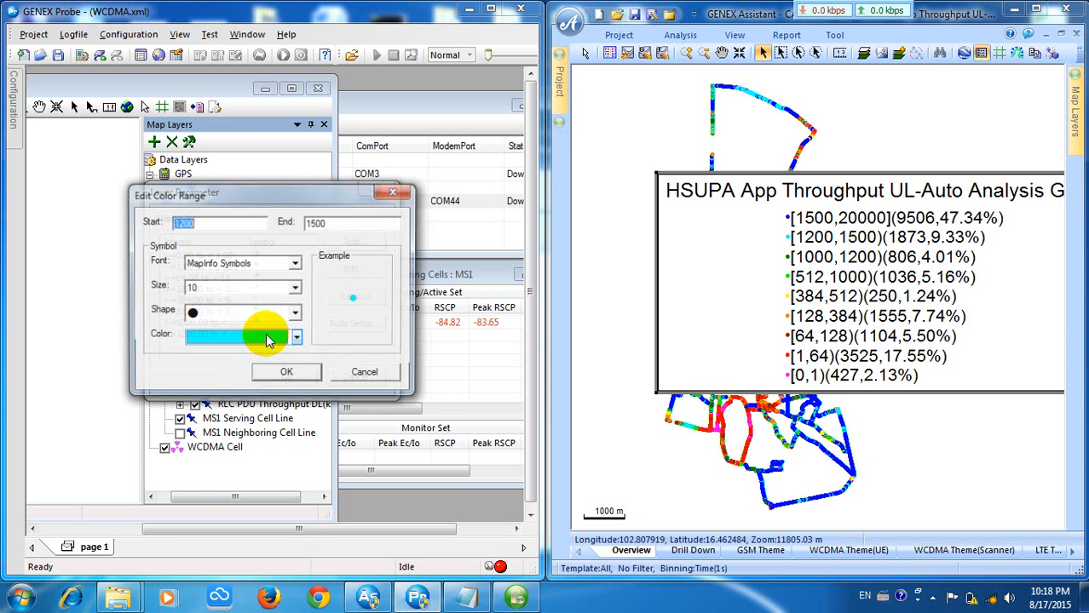
{"action": "left_click", "coordinate": [297, 291]}
{"action": "left_click", "coordinate": [221, 312]}
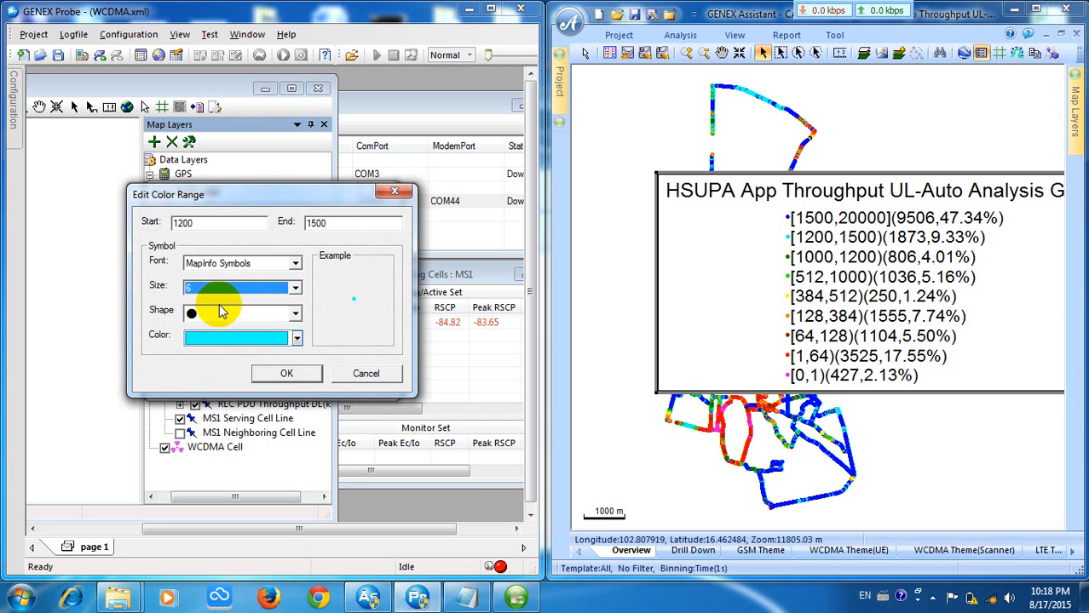
{"action": "left_click", "coordinate": [287, 373]}
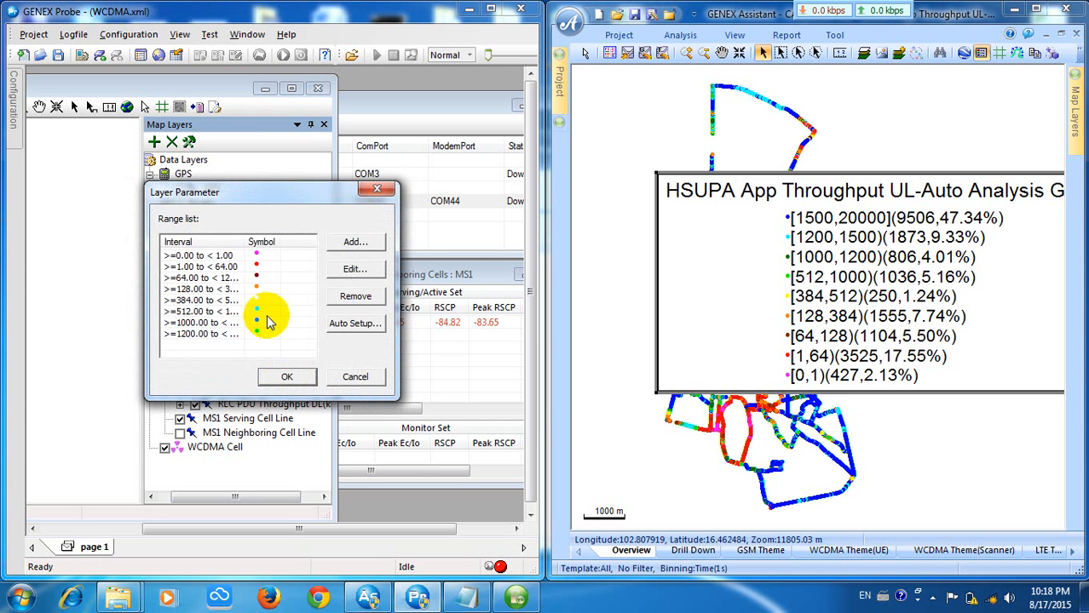
Define an additional color range from 1500 to 20000 with a size 6 blue symbol and try to add it
{"action": "left_click", "coordinate": [364, 246]}
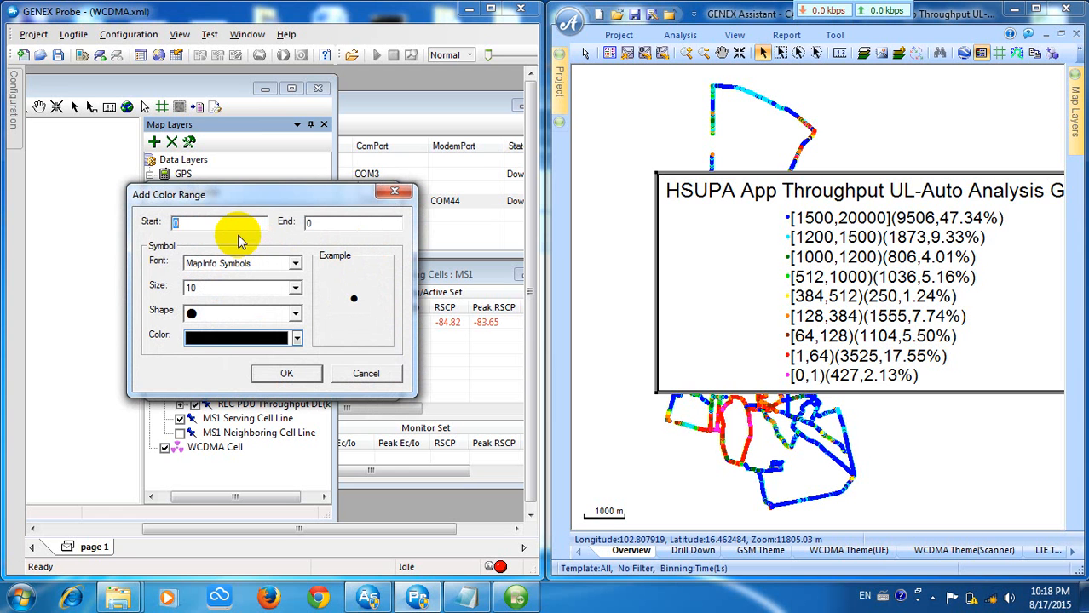
{"action": "type", "text": "1500"}
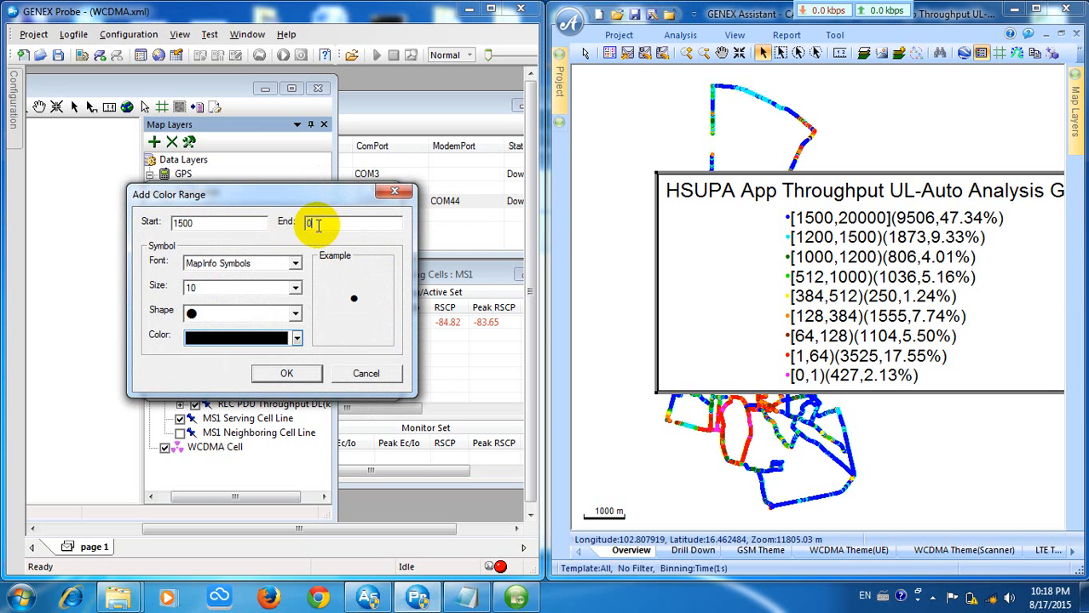
{"action": "type", "text": "20000"}
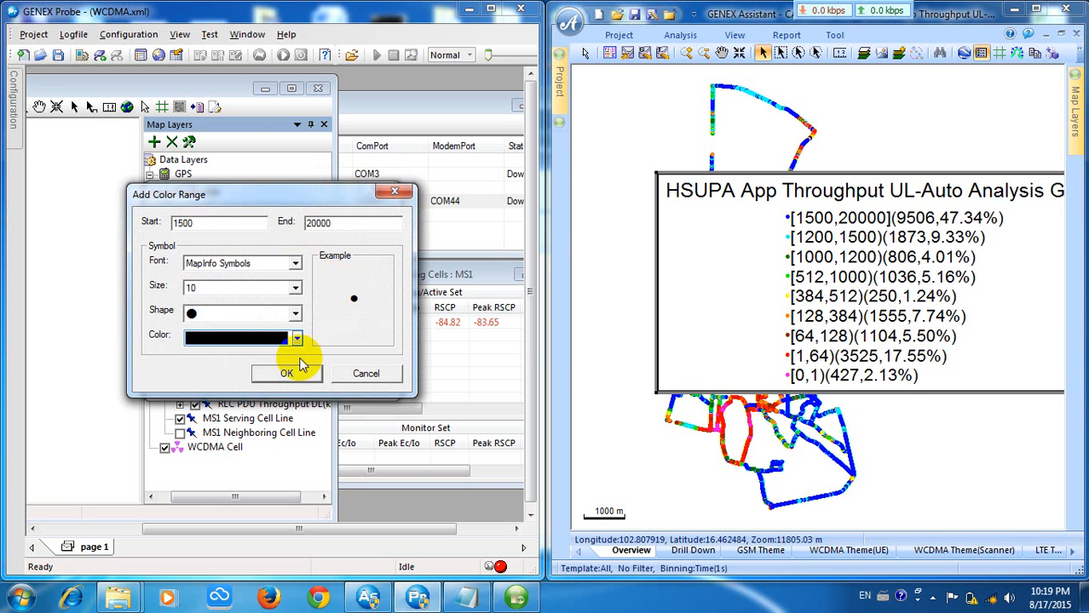
{"action": "left_click", "coordinate": [294, 288]}
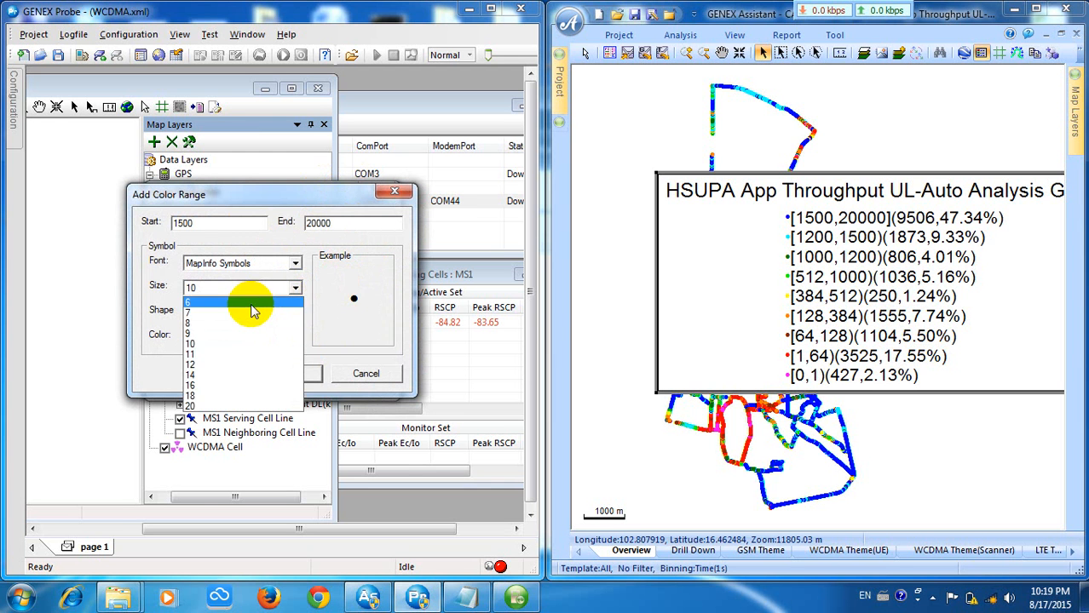
{"action": "left_click", "coordinate": [256, 303]}
{"action": "left_click", "coordinate": [296, 338]}
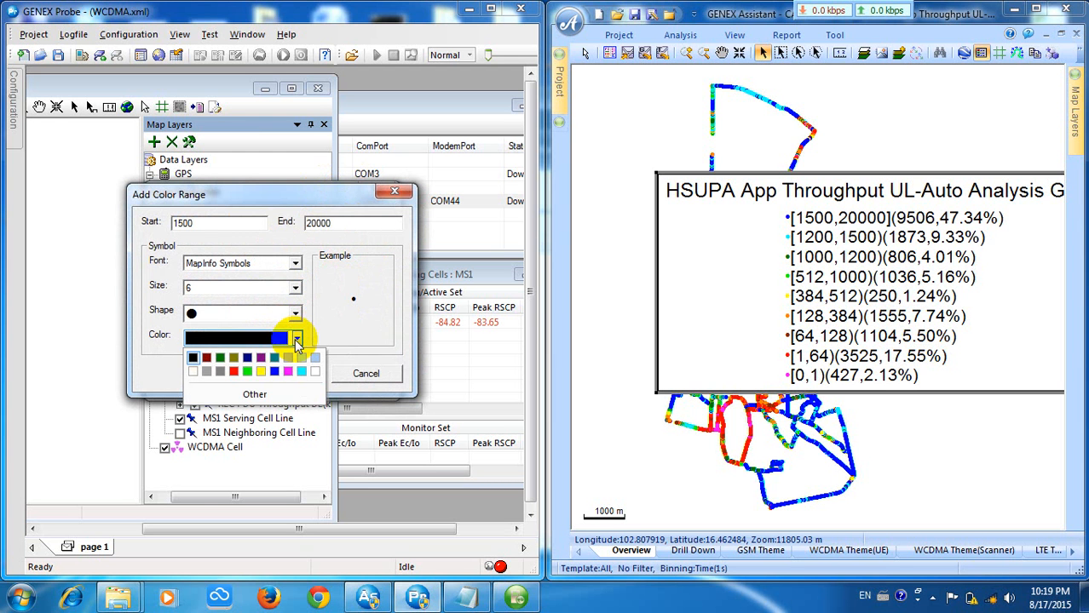
{"action": "left_click", "coordinate": [274, 371]}
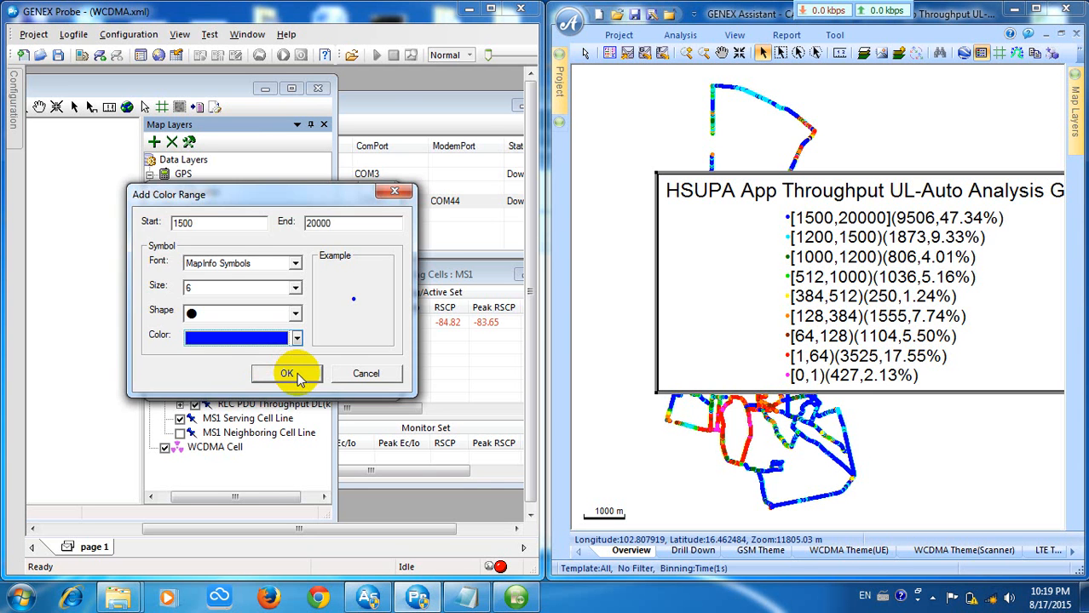
{"action": "left_click", "coordinate": [288, 374]}
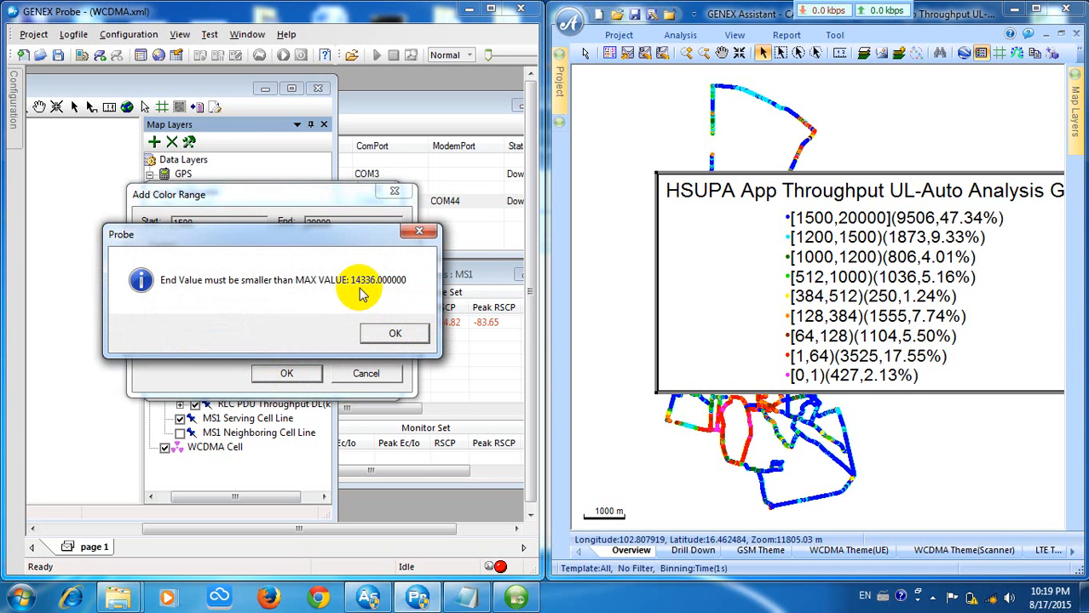
Set the new blue range's end value to 14336 and add it to the range list
{"action": "left_click", "coordinate": [394, 334]}
{"action": "double_click", "coordinate": [332, 225]}
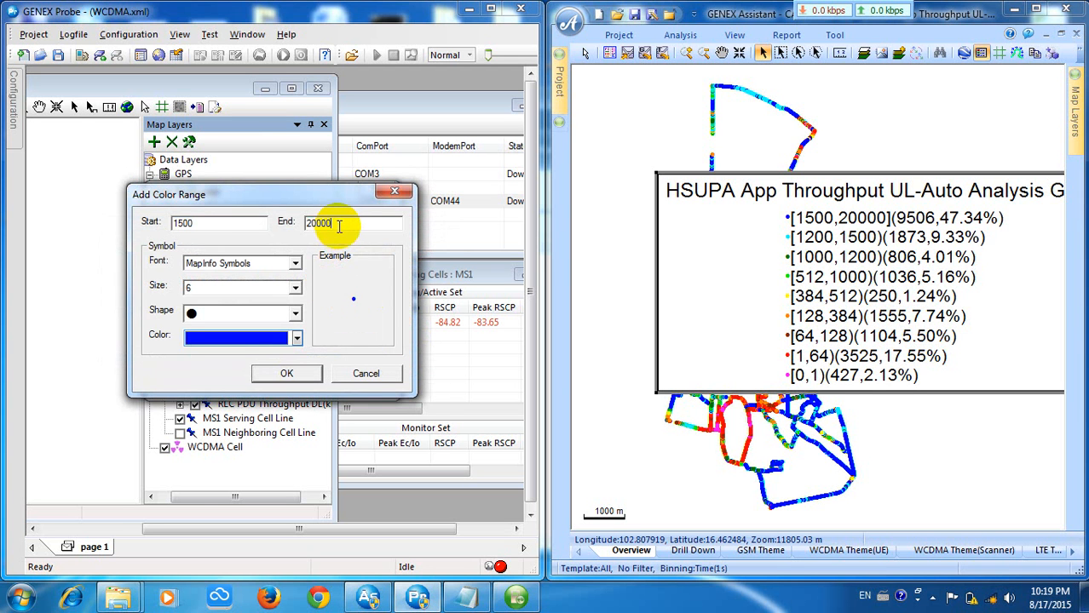
{"action": "type", "text": "1"}
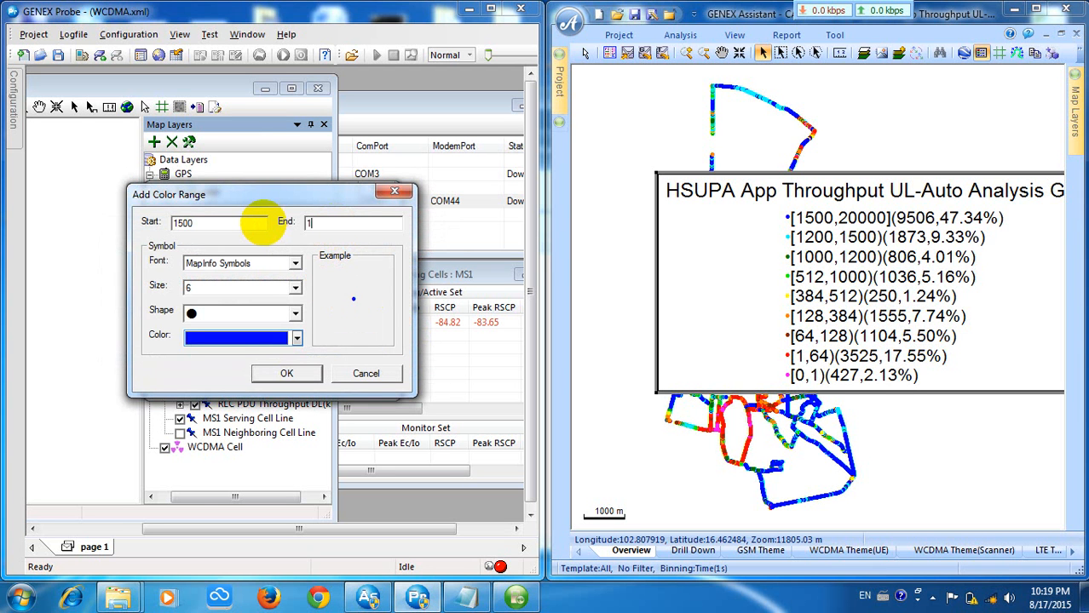
{"action": "type", "text": "4336"}
{"action": "left_click", "coordinate": [286, 368]}
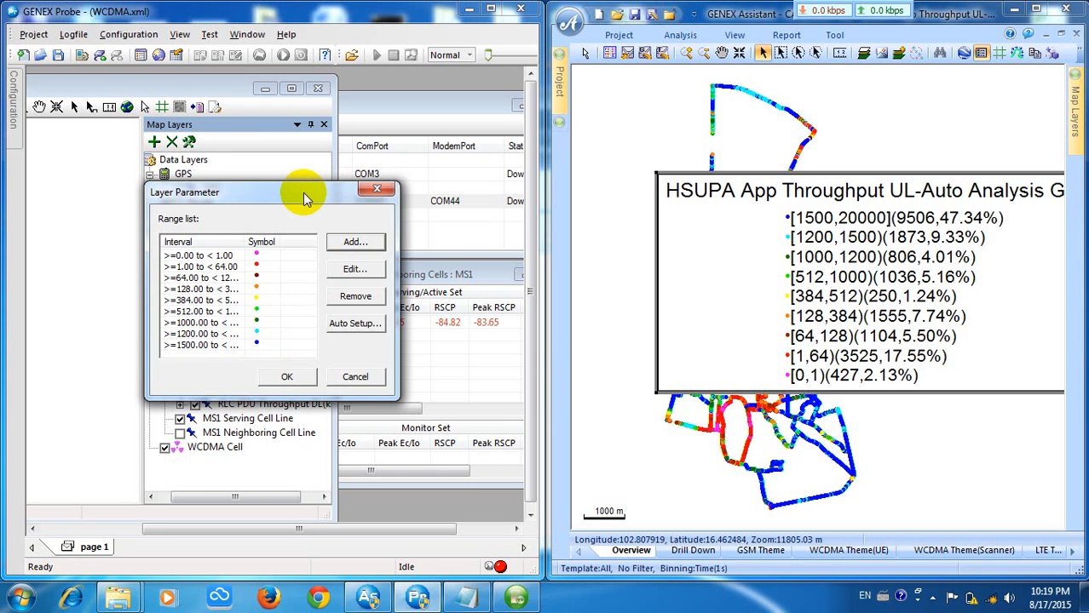
Apply the edited layer parameters and expand the RLC PDU Throughput UL layer to show its color ranges
{"action": "left_click_drag", "start_coordinate": [306, 197], "coordinate": [348, 248]}
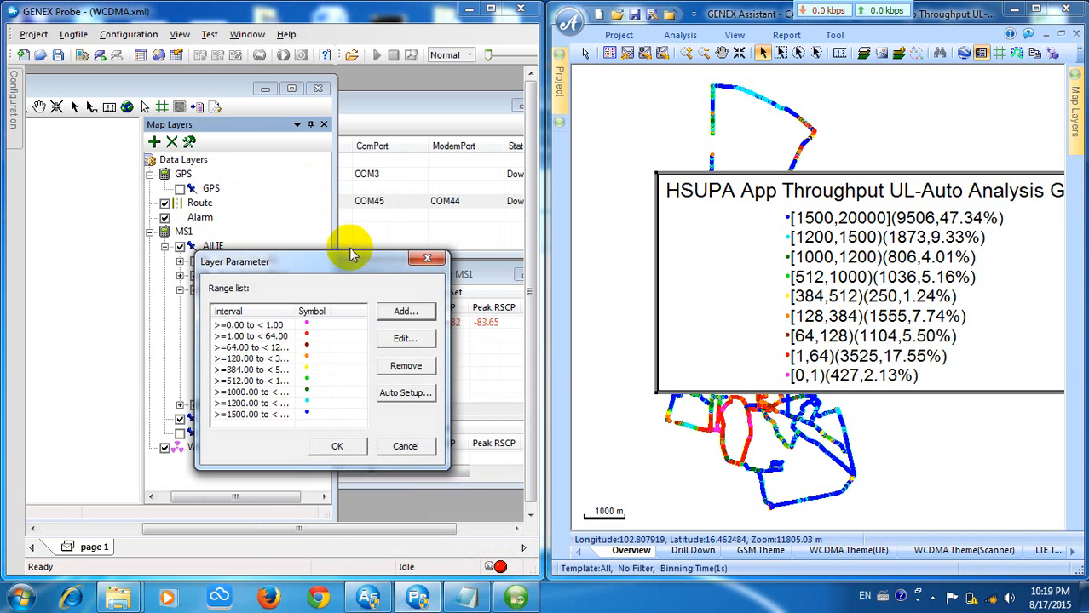
{"action": "left_click", "coordinate": [332, 429]}
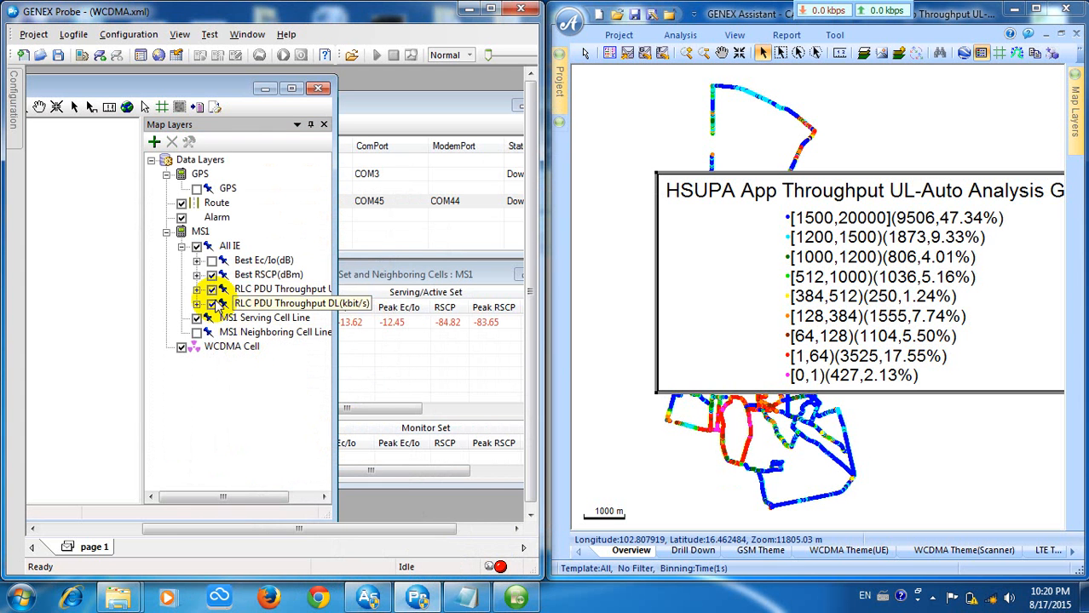
{"action": "left_click", "coordinate": [197, 290]}
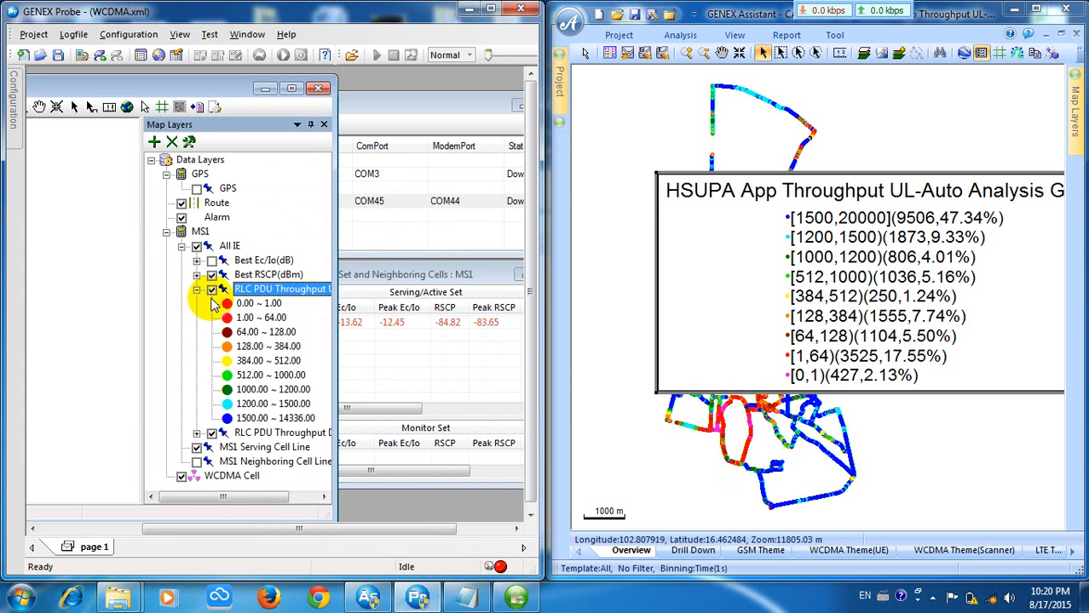
{"action": "left_click", "coordinate": [281, 418]}
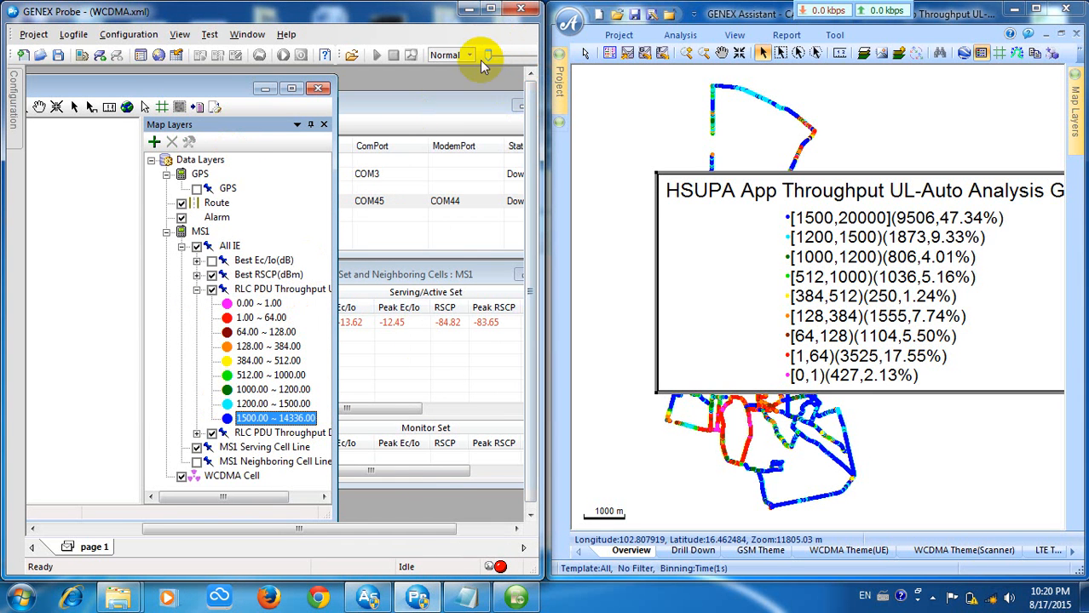
Enlarge GENEX Probe and its Outdoor Map window to full size, dismissing the low battery notice
{"action": "left_click", "coordinate": [487, 11]}
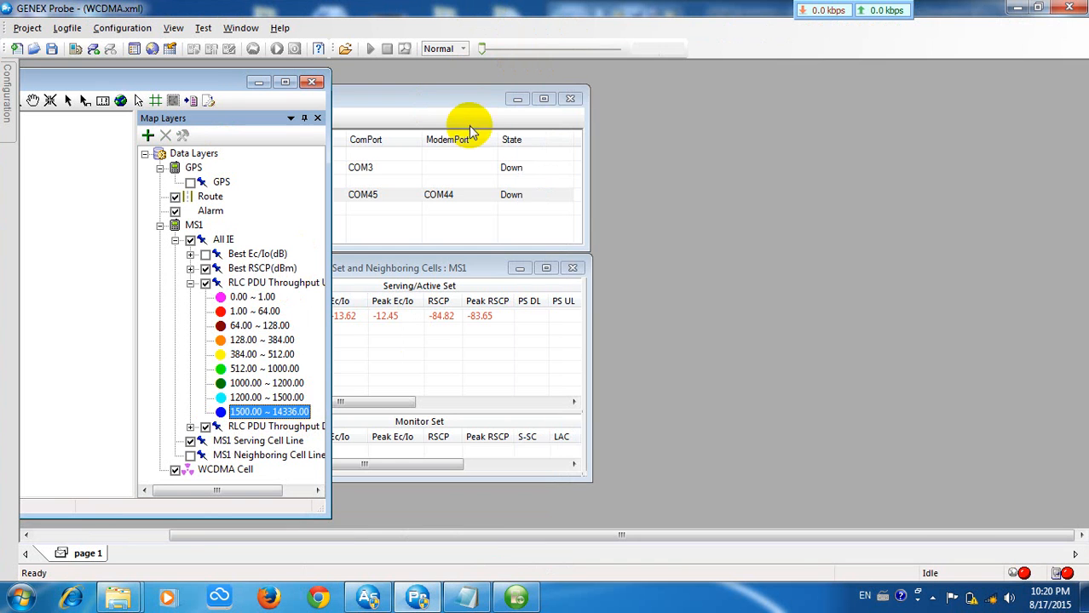
{"action": "left_click", "coordinate": [285, 81]}
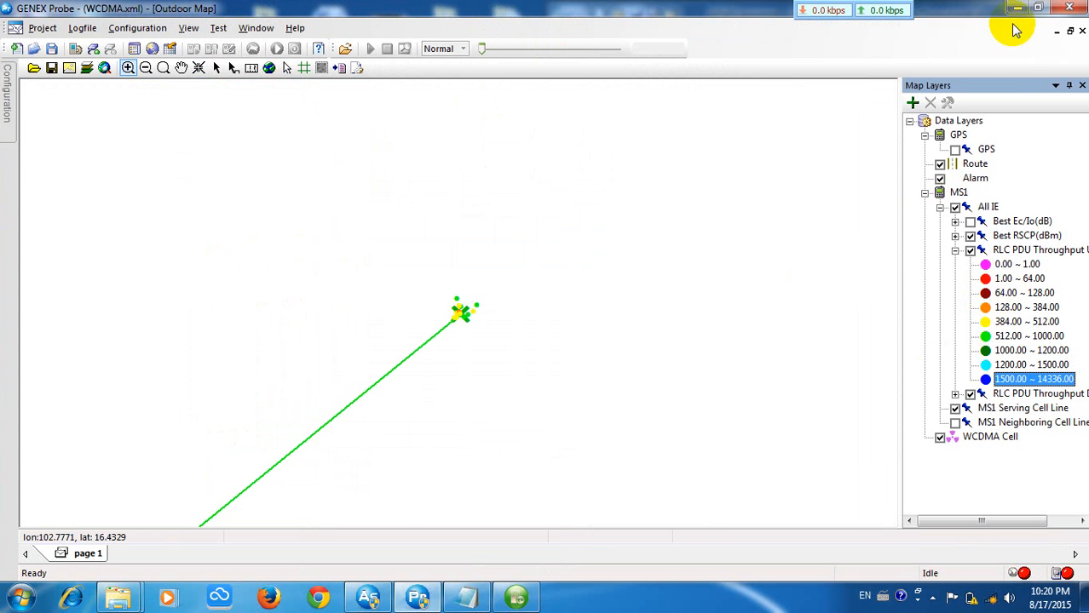
{"action": "left_click", "coordinate": [1038, 8]}
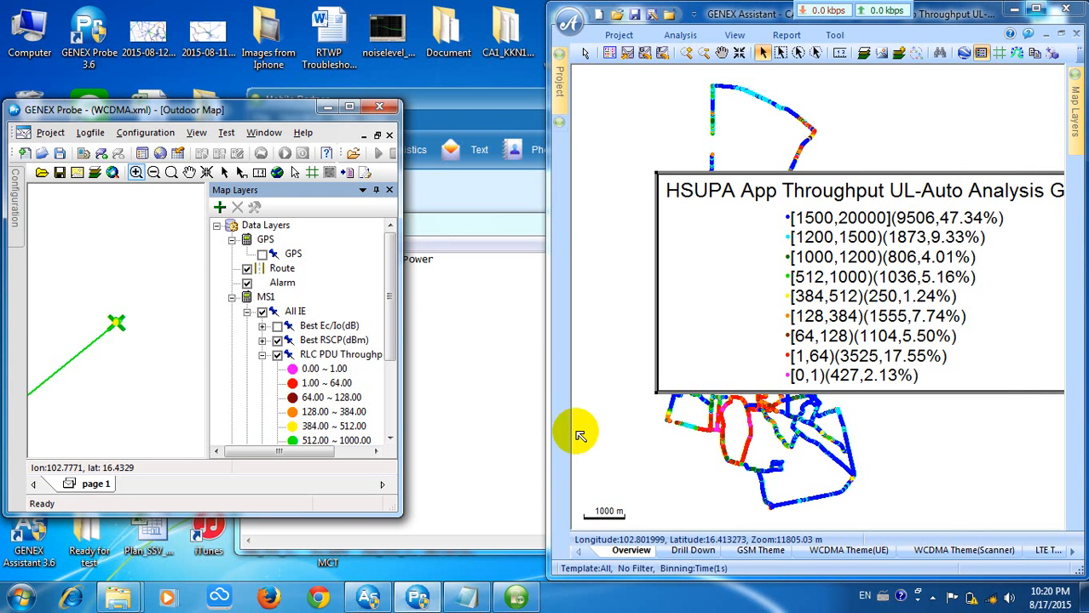
{"action": "left_click", "coordinate": [350, 107]}
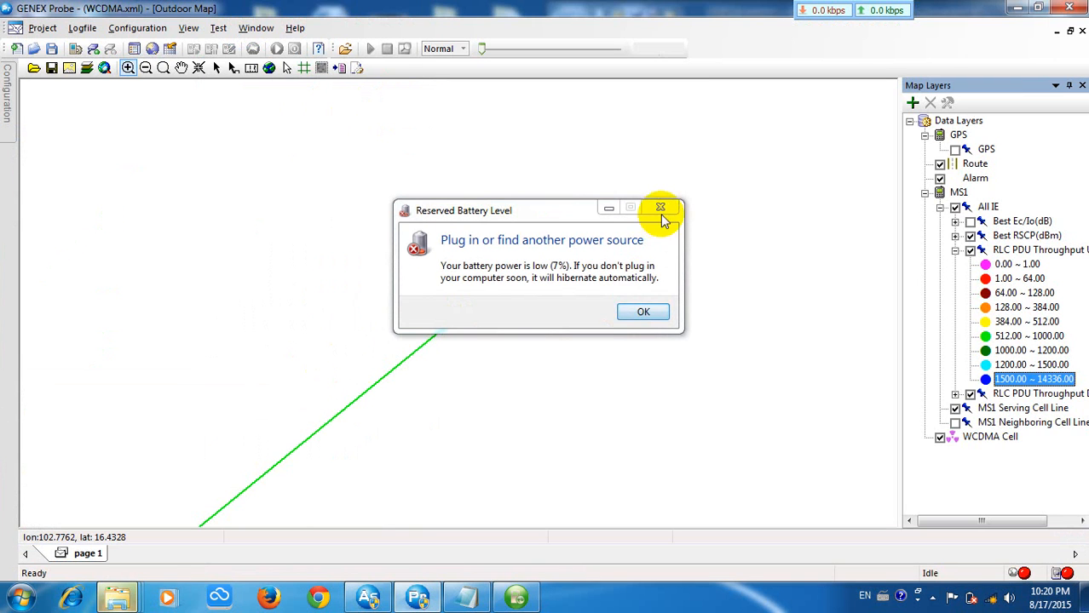
{"action": "left_click", "coordinate": [660, 209]}
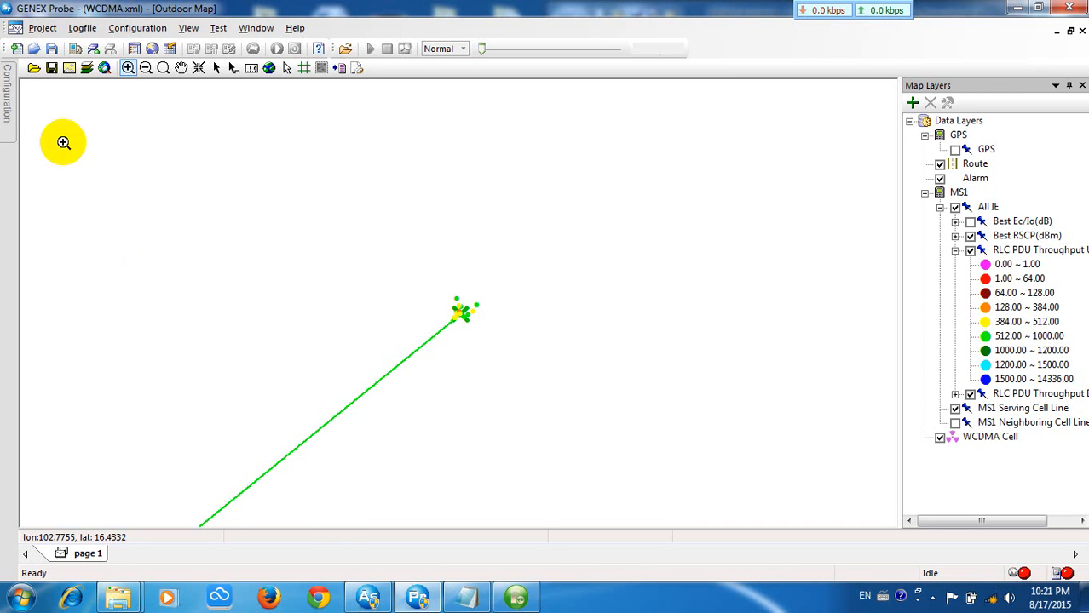
Load the CA2-UL+UE-idle server U08 test plan from the Desktop's PAC-Scrip_ folder into Test Plan Control, then close that window
{"action": "left_click", "coordinate": [10, 104]}
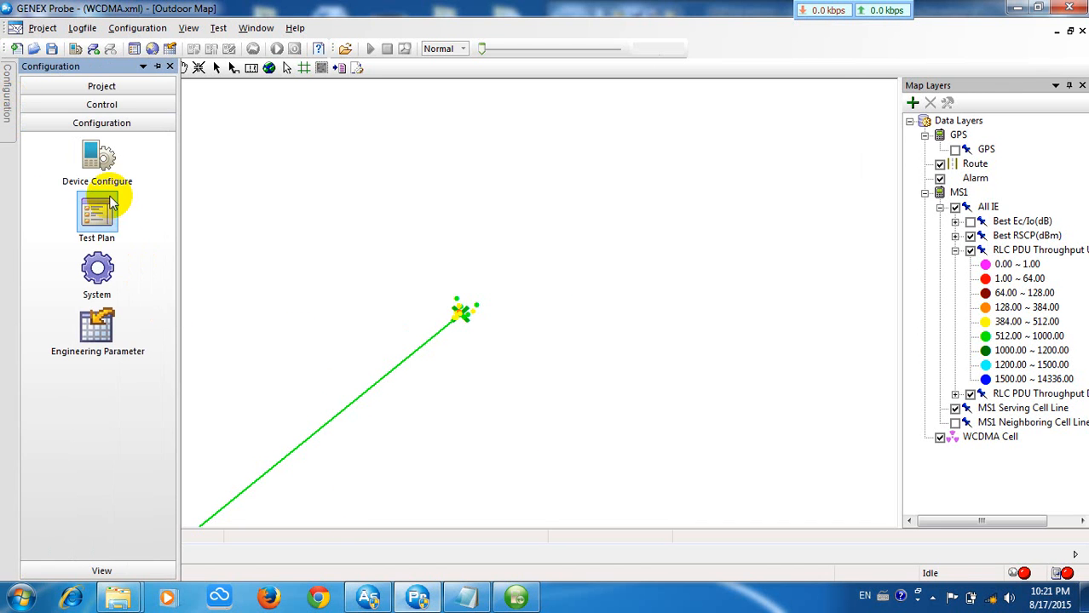
{"action": "left_click", "coordinate": [96, 217]}
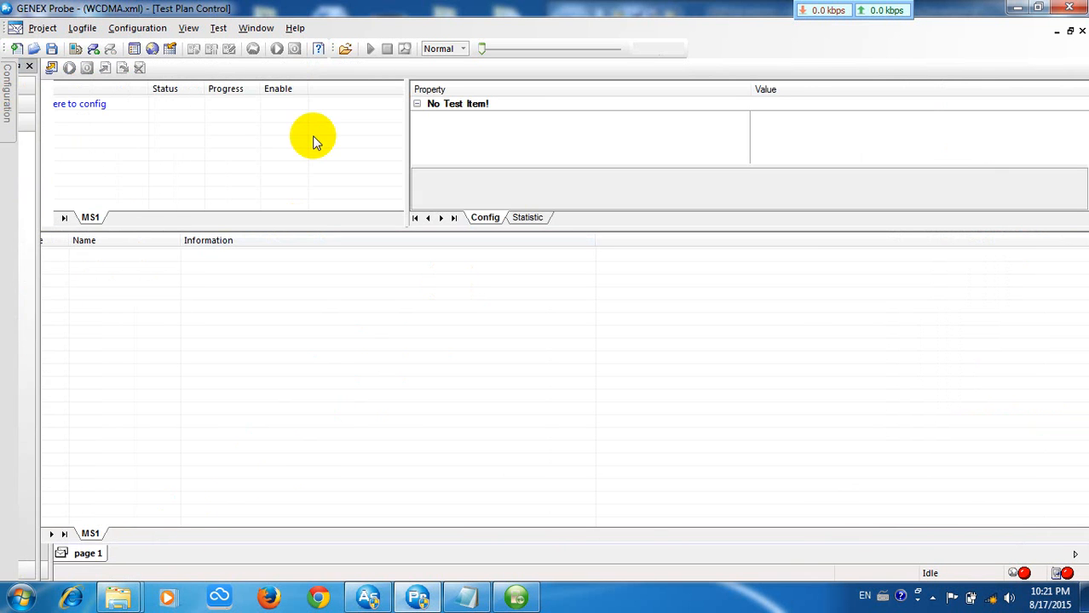
{"action": "left_click", "coordinate": [34, 67]}
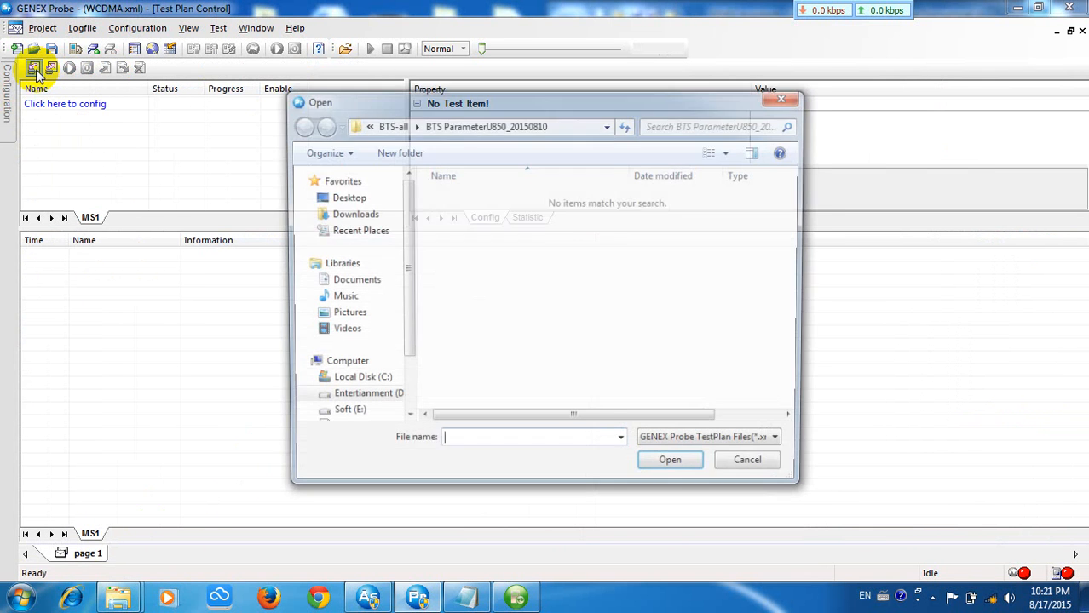
{"action": "left_click", "coordinate": [332, 198]}
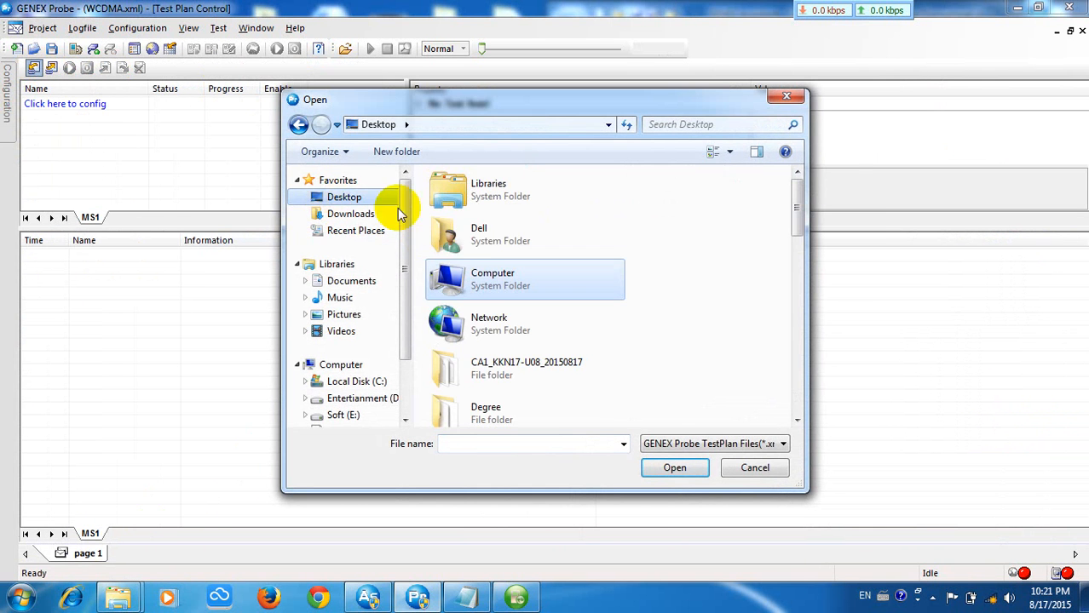
{"action": "left_click", "coordinate": [467, 247]}
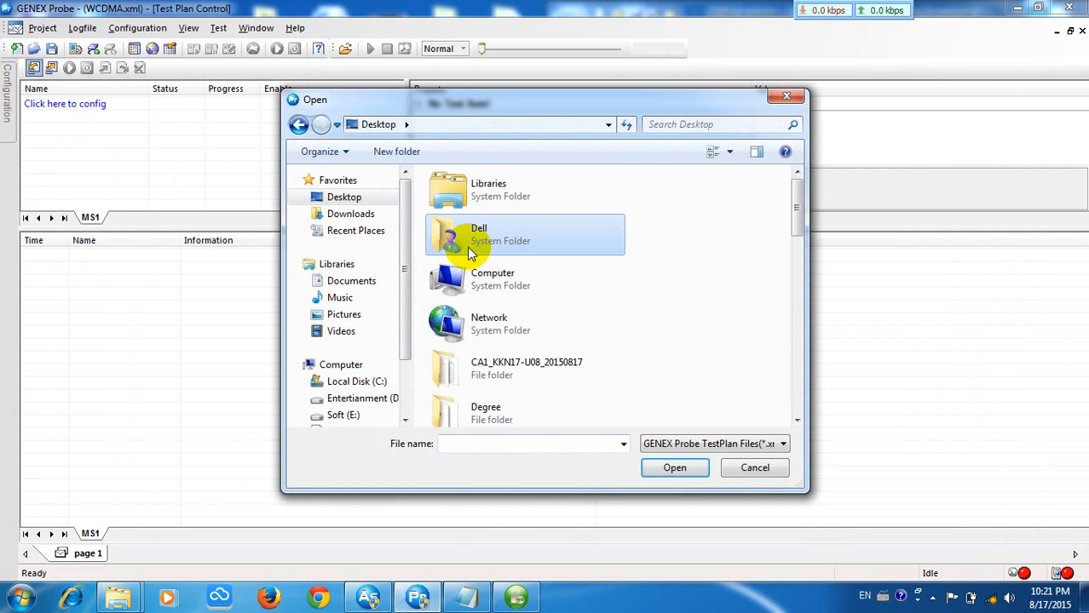
{"action": "left_click", "coordinate": [509, 274]}
{"action": "scroll", "coordinate": [509, 274], "scroll_direction": "down", "scroll_amount": 5}
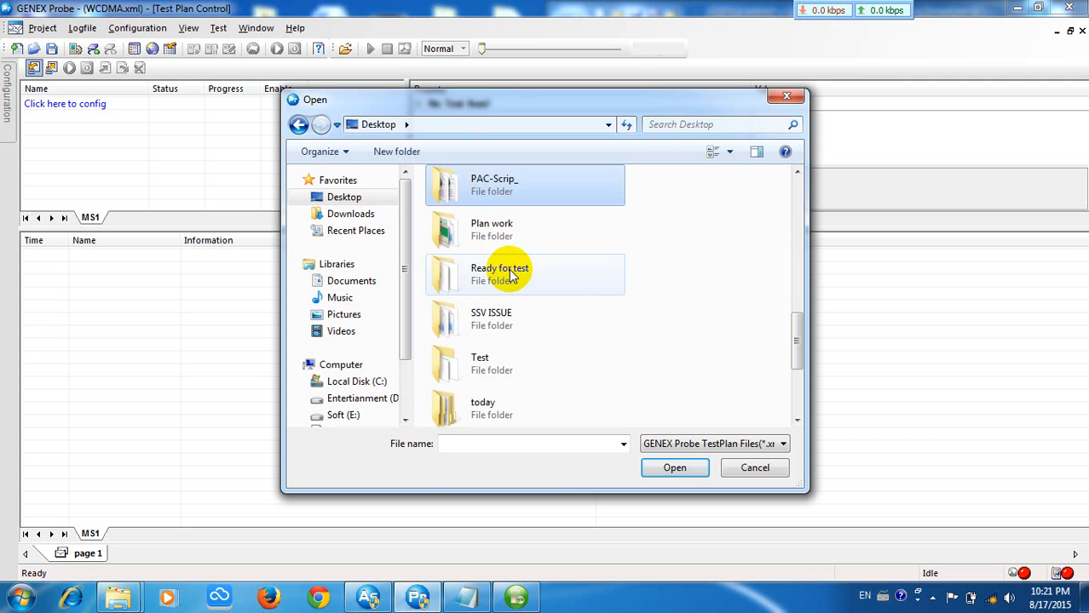
{"action": "double_click", "coordinate": [499, 190]}
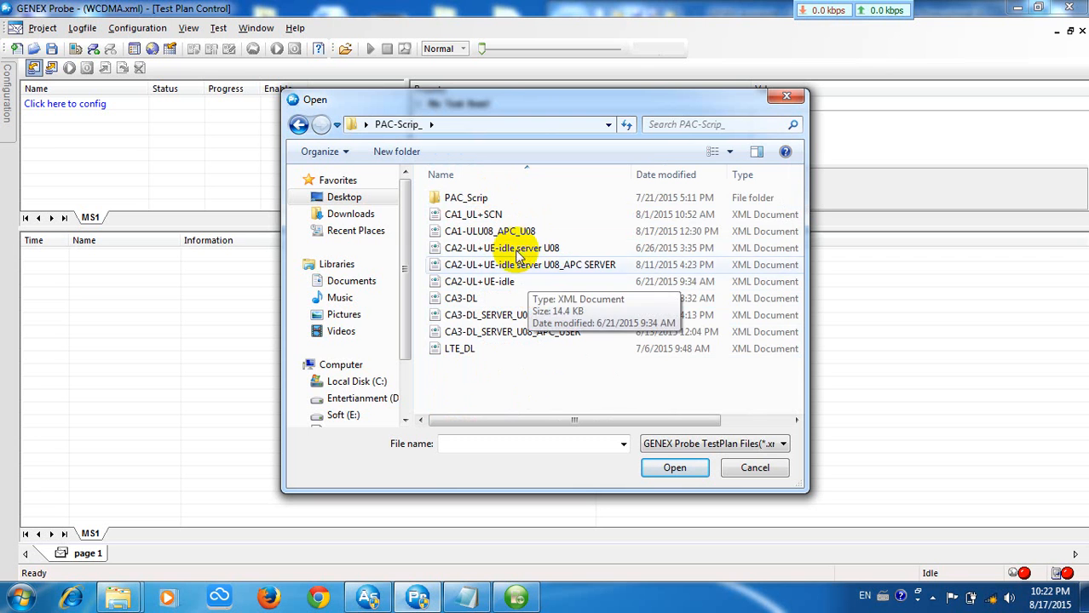
{"action": "double_click", "coordinate": [515, 248]}
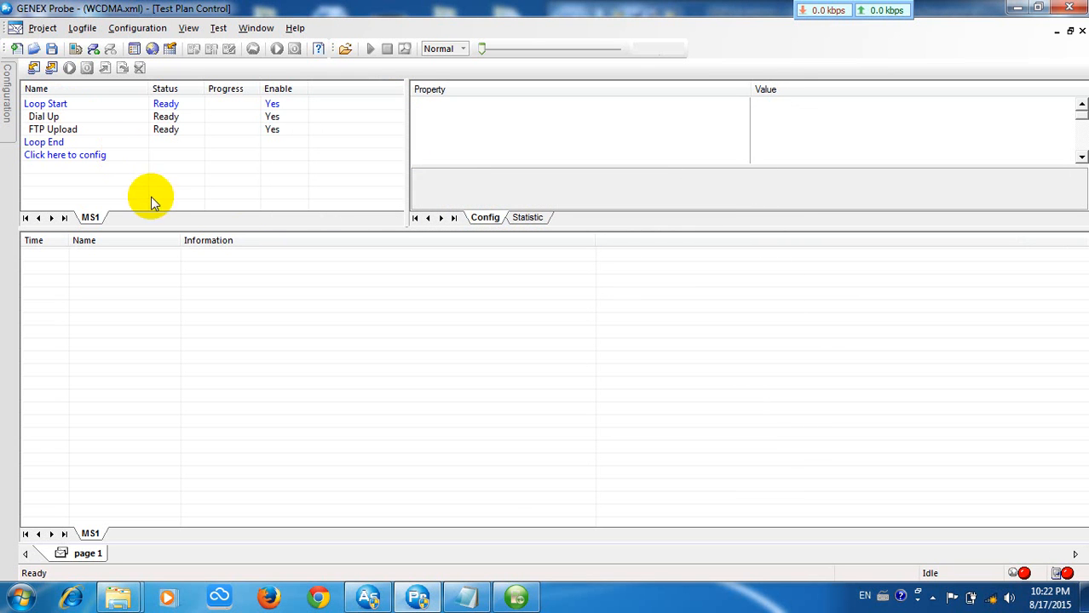
{"action": "left_click", "coordinate": [1069, 31]}
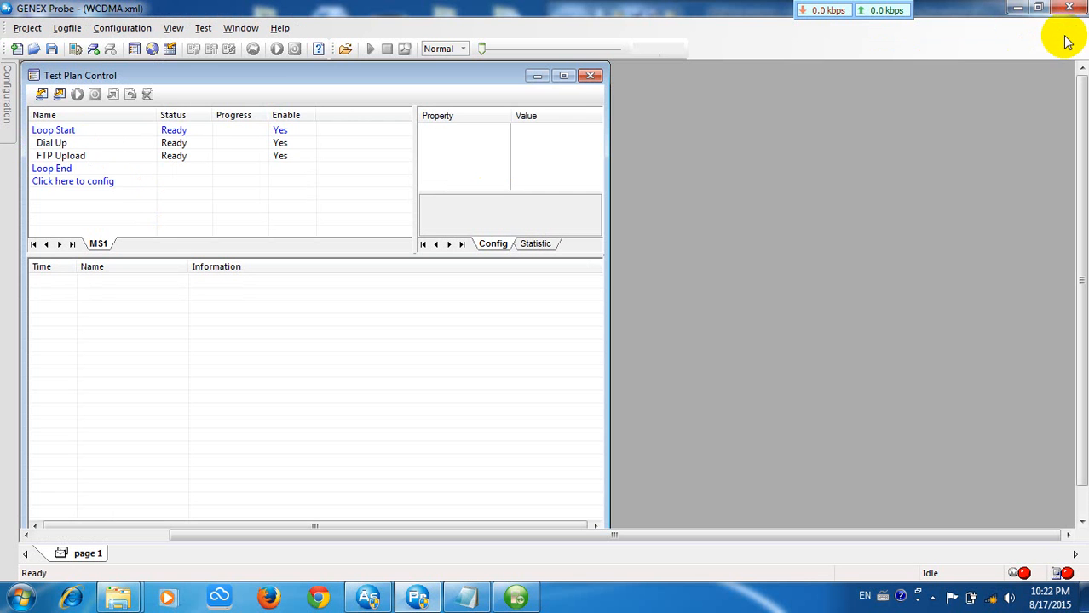
{"action": "left_click", "coordinate": [593, 77]}
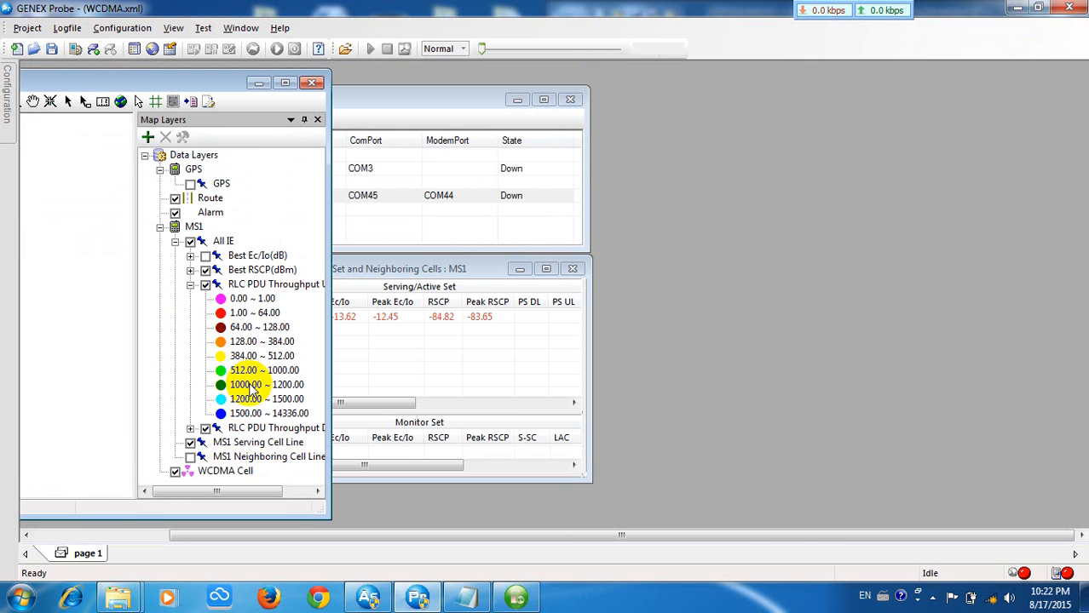
Hide the RLC PDU Throughput UL and Best RSCP map layers and expand the RLC PDU Throughput DL layer's color ranges
{"action": "left_click", "coordinate": [206, 282]}
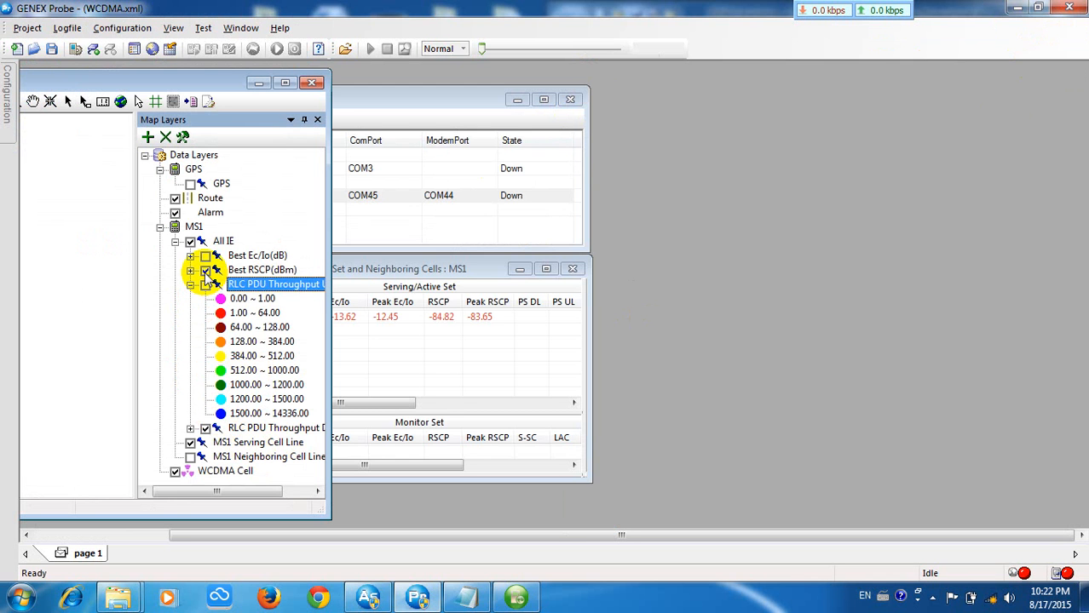
{"action": "left_click", "coordinate": [205, 269]}
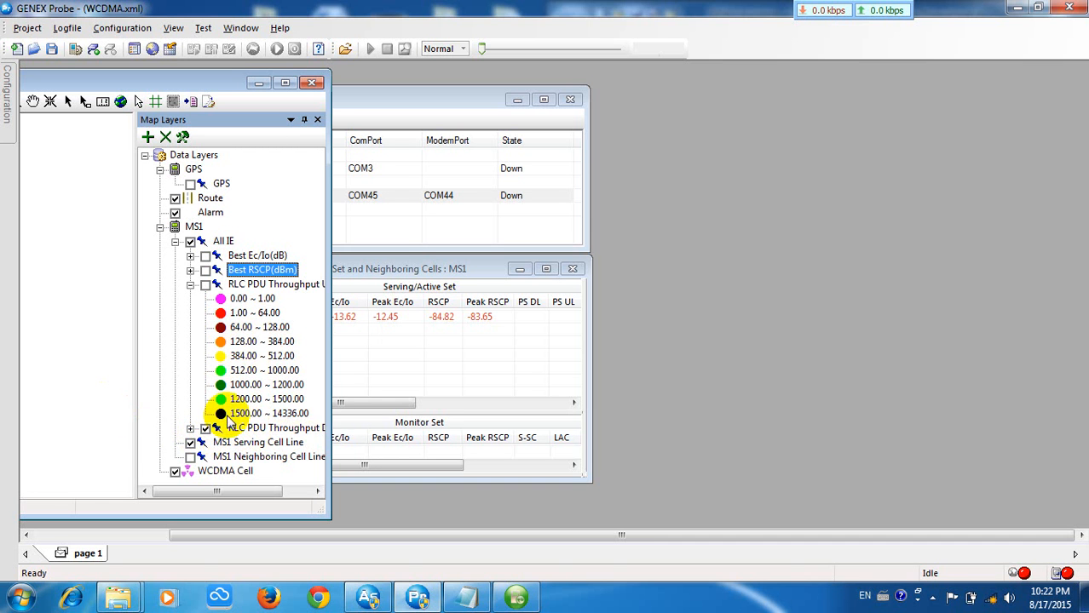
{"action": "left_click", "coordinate": [190, 428]}
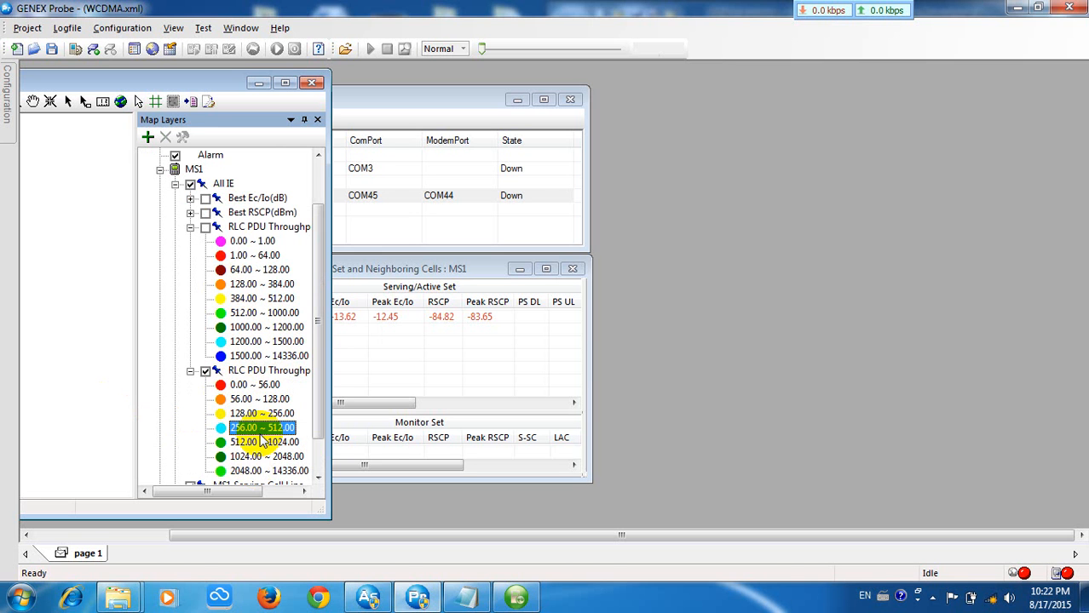
{"action": "left_click", "coordinate": [235, 372]}
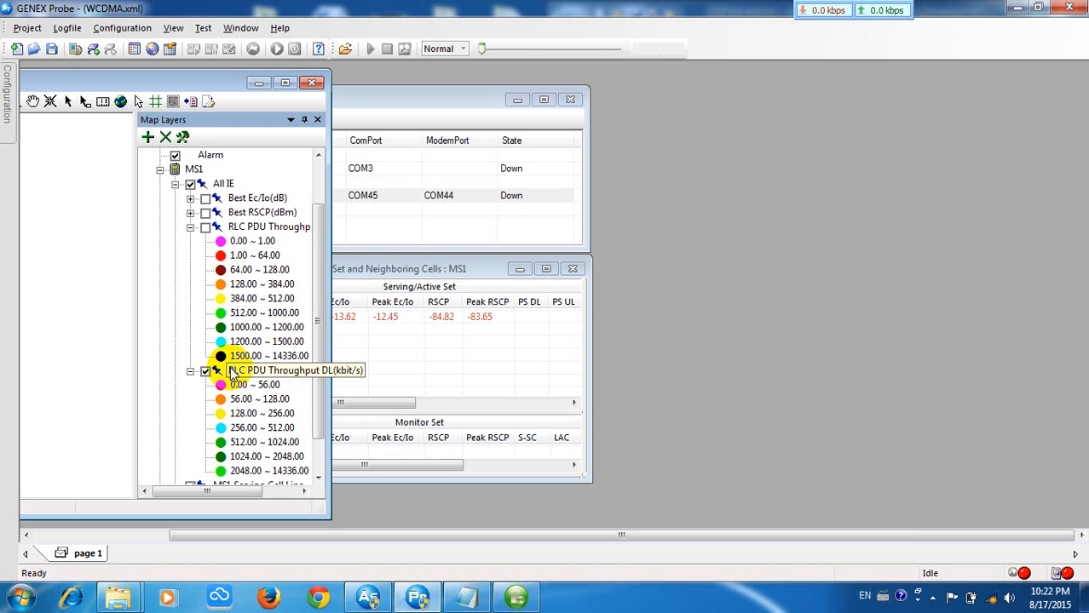
{"action": "left_click", "coordinate": [304, 492]}
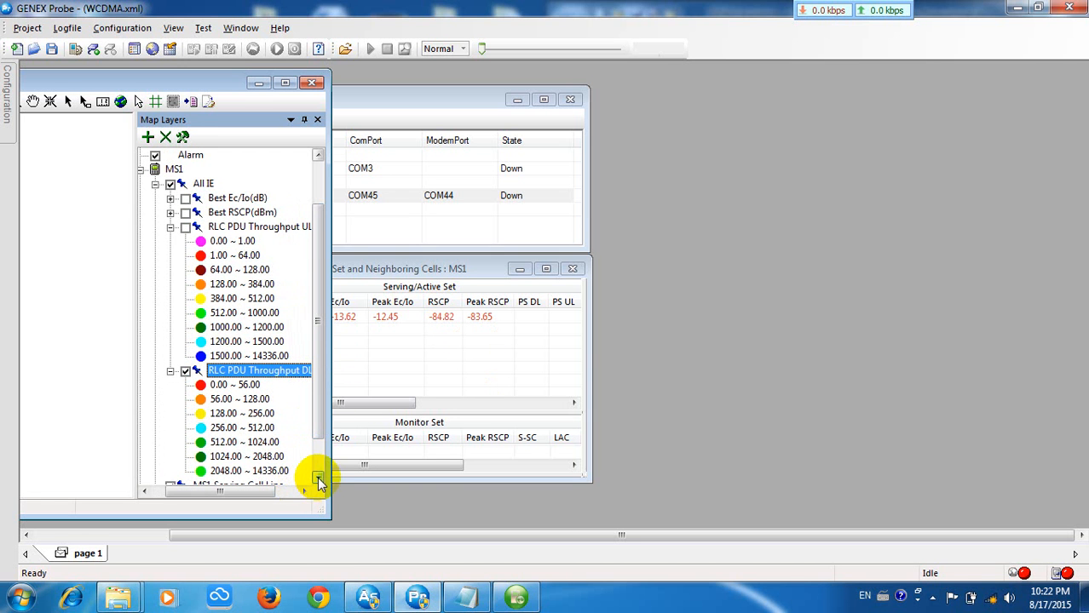
{"action": "left_click", "coordinate": [318, 479]}
{"action": "left_click", "coordinate": [318, 479]}
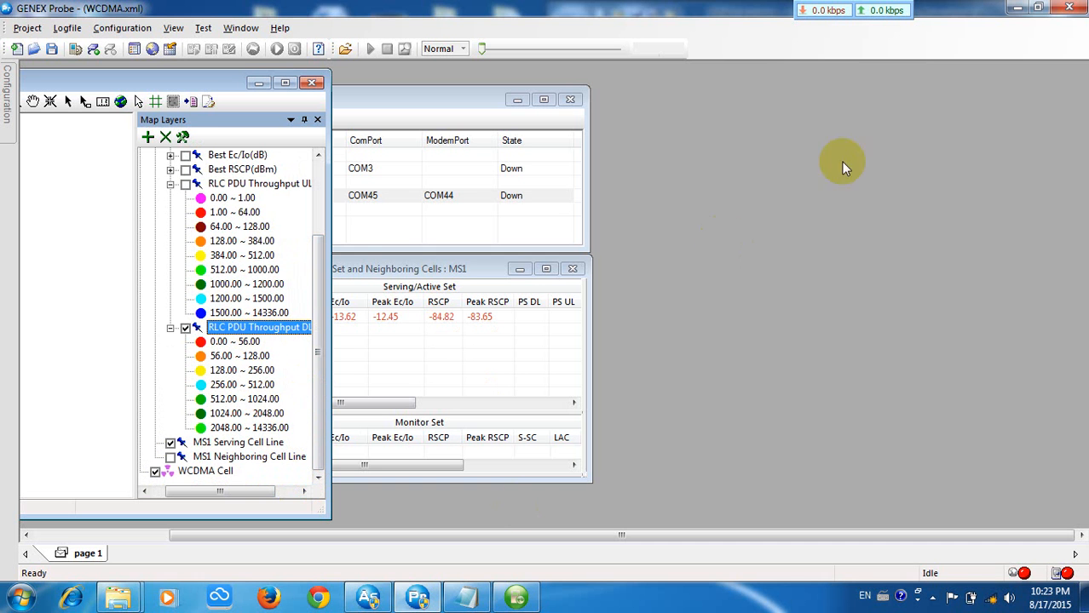
Place GENEX Probe beside GENEX Assistant and display Auto Analysis Group 1's HSDPA App Throughput DL on the map in GENEX Assistant
{"action": "left_click_drag", "start_coordinate": [961, 19], "coordinate": [5, 77]}
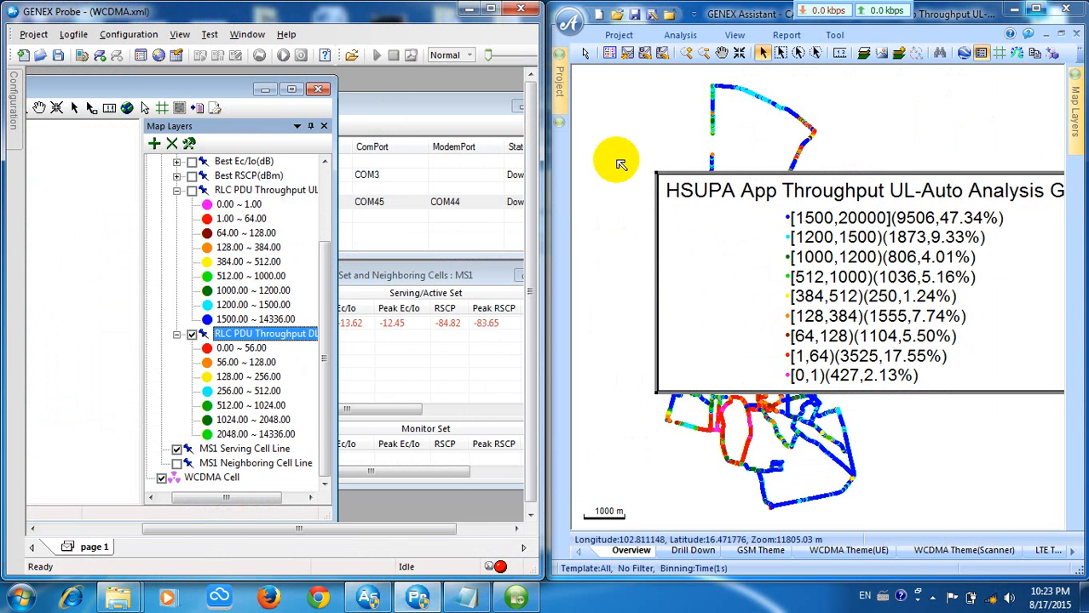
{"action": "left_click", "coordinate": [558, 96]}
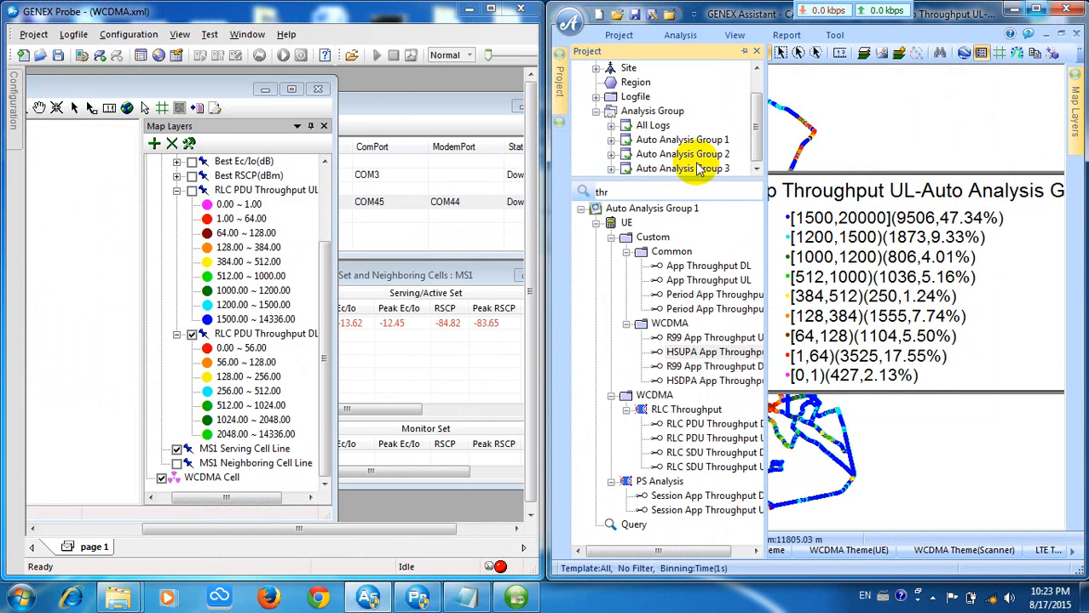
{"action": "double_click", "coordinate": [600, 191]}
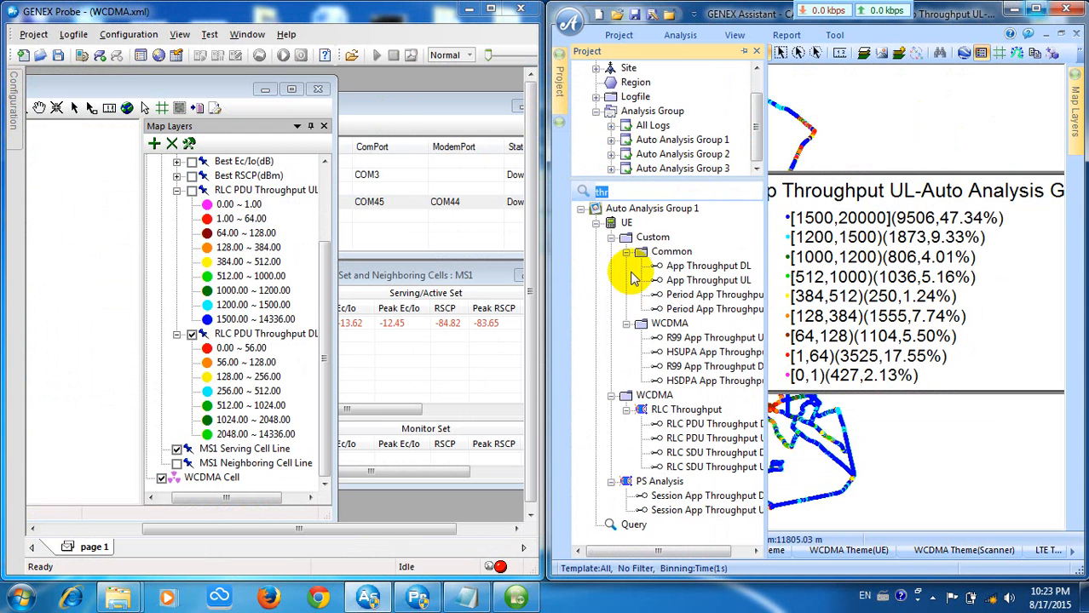
{"action": "right_click", "coordinate": [712, 384]}
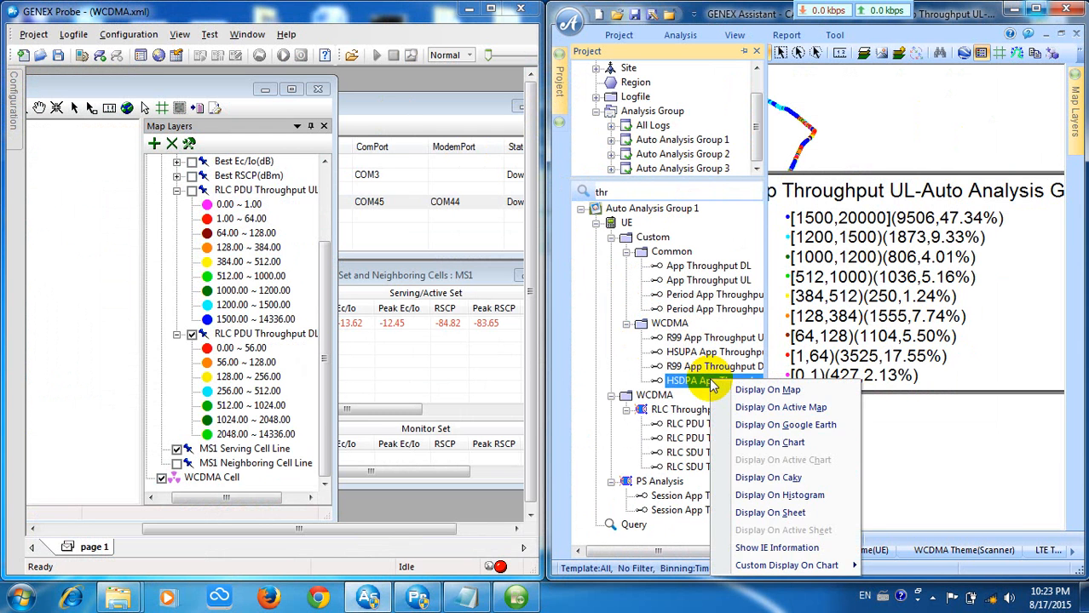
{"action": "left_click", "coordinate": [757, 390]}
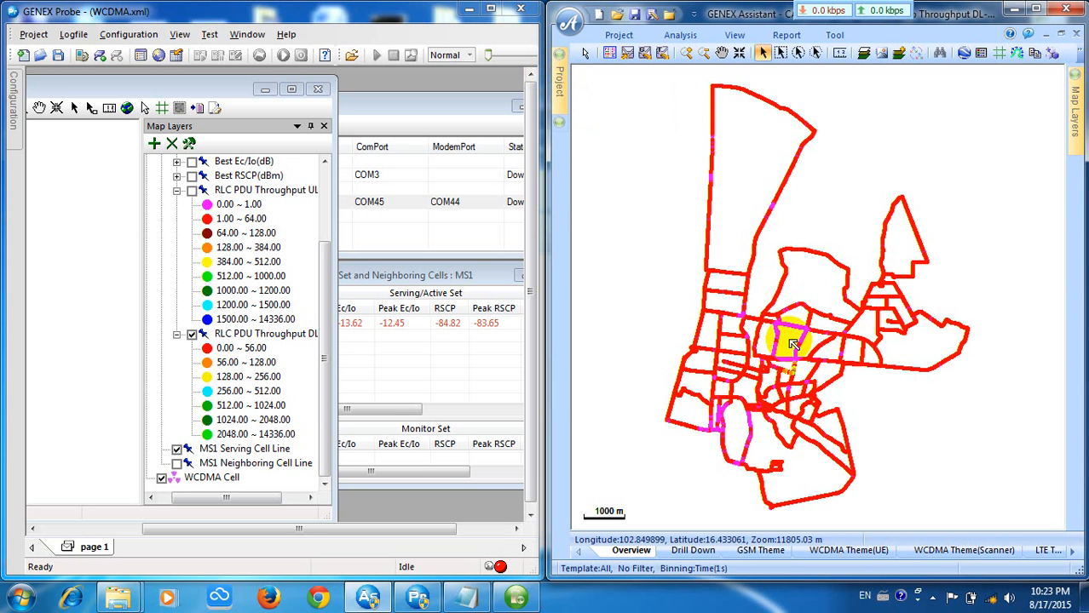
Add a legend with count and percent to the HSDPA App Throughput DL map, then move and enlarge it for readability
{"action": "left_click", "coordinate": [980, 56]}
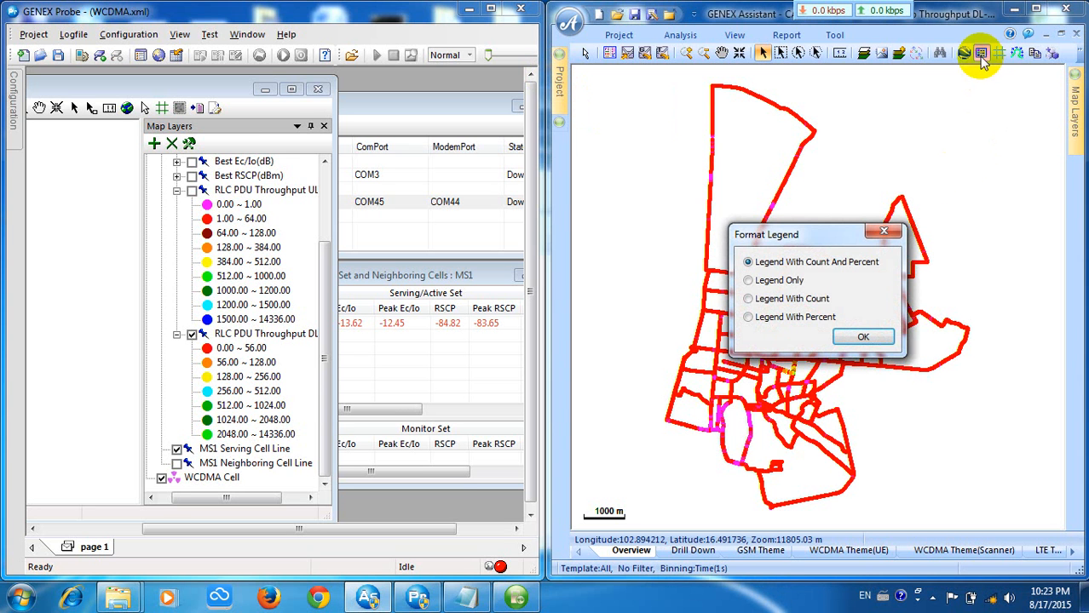
{"action": "left_click", "coordinate": [865, 337]}
{"action": "left_click_drag", "start_coordinate": [886, 457], "coordinate": [762, 198]}
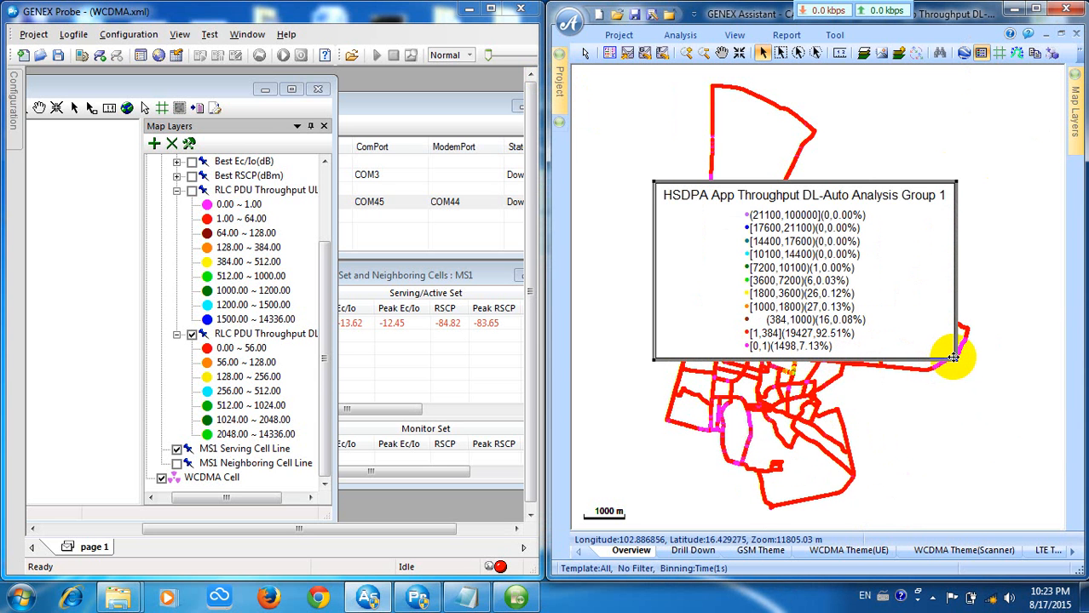
{"action": "left_click_drag", "start_coordinate": [956, 360], "coordinate": [1017, 451]}
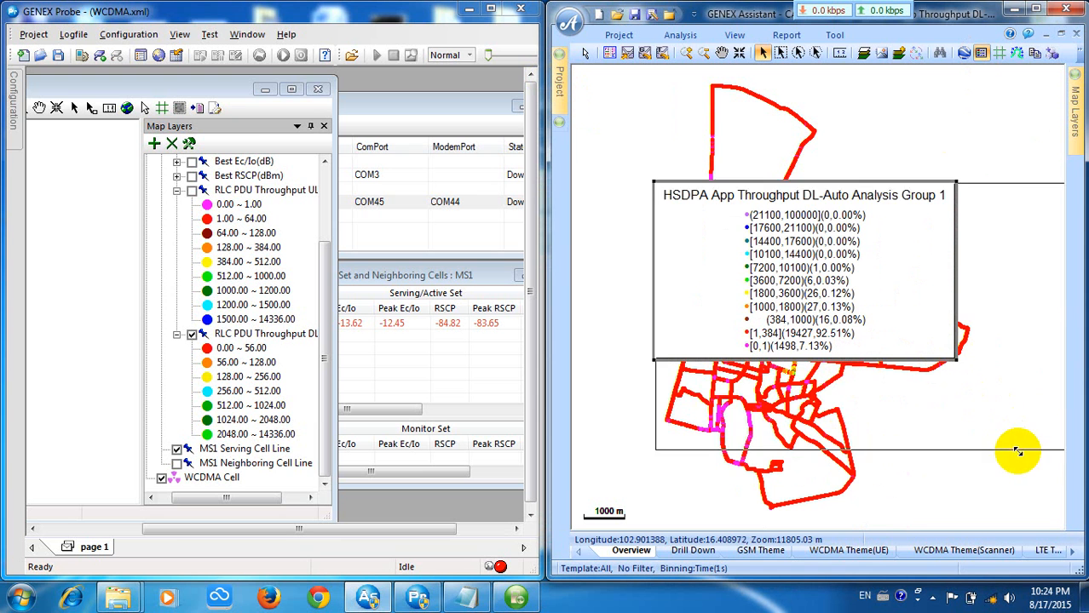
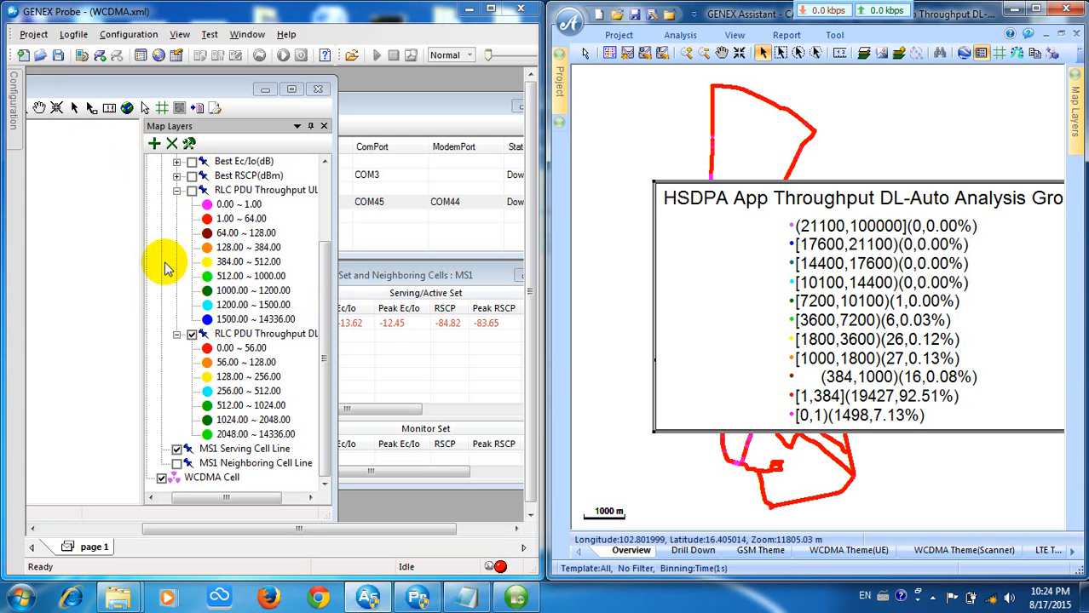
In GENEX Probe, collapse the RLC PDU Throughput UL ranges and open the RLC PDU Throughput DL layer's parameters for editing
{"action": "left_click", "coordinate": [176, 190]}
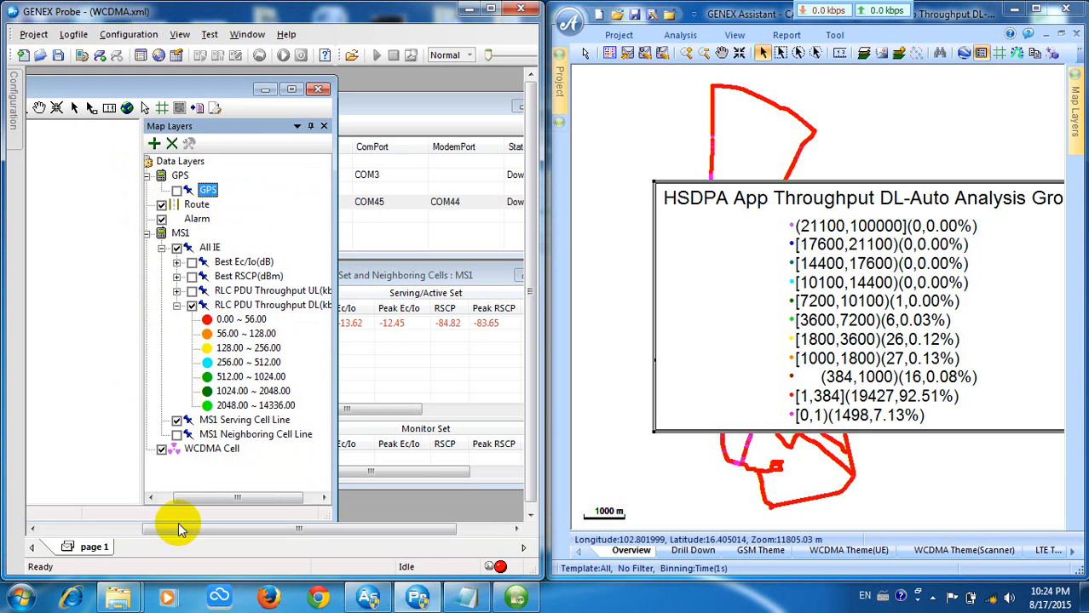
{"action": "left_click", "coordinate": [207, 324]}
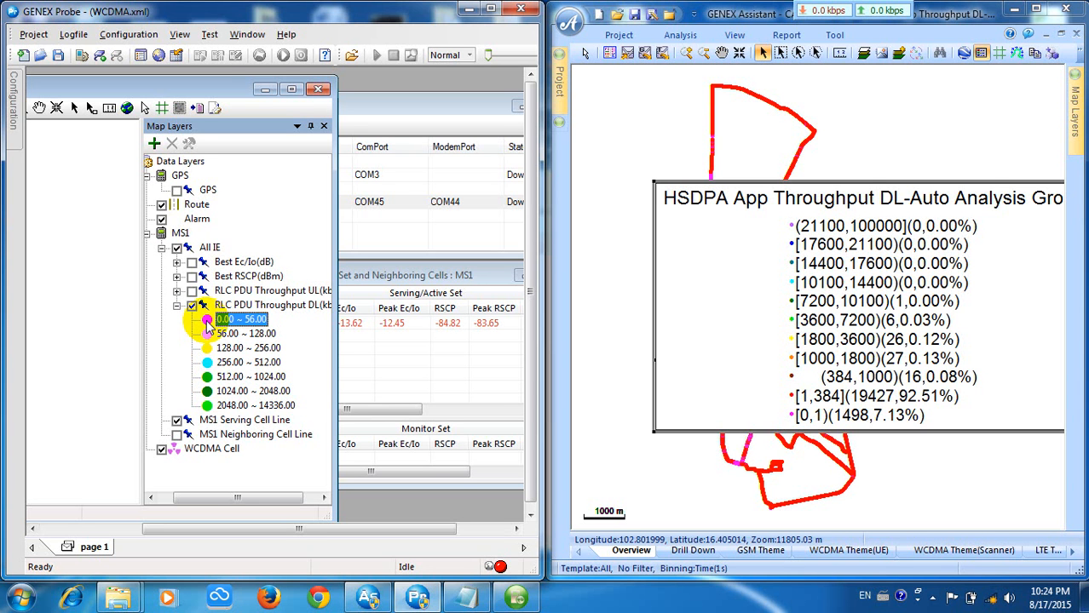
{"action": "left_click", "coordinate": [269, 310]}
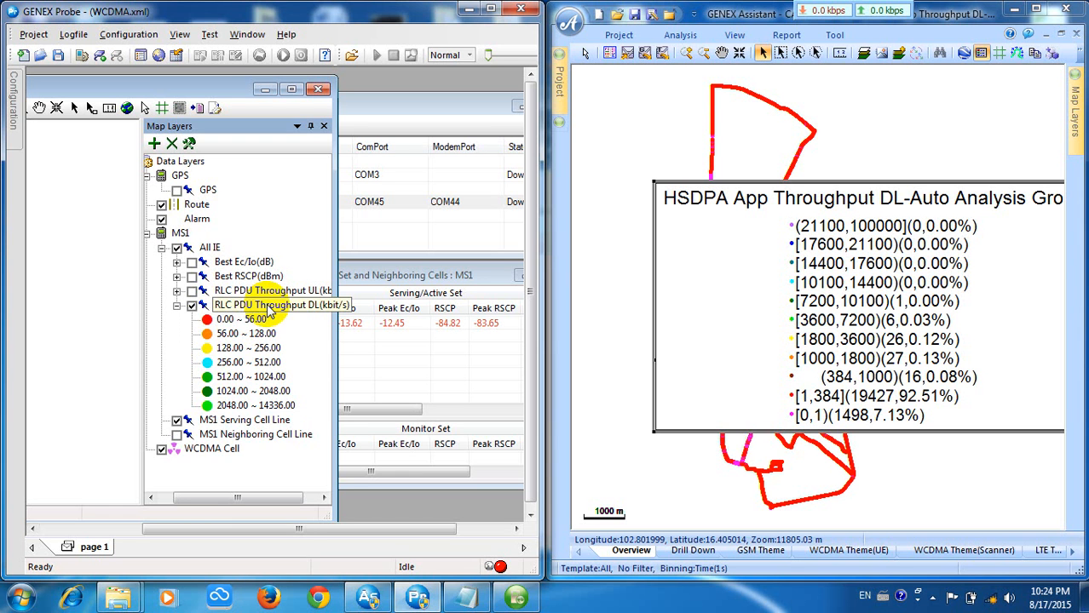
{"action": "double_click", "coordinate": [268, 307]}
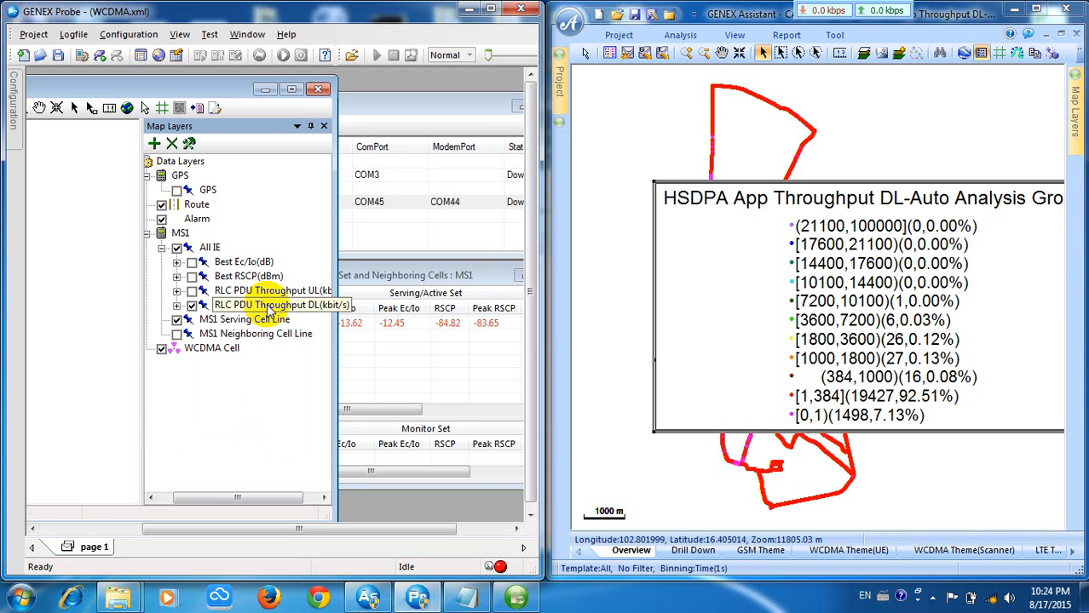
{"action": "double_click", "coordinate": [267, 307]}
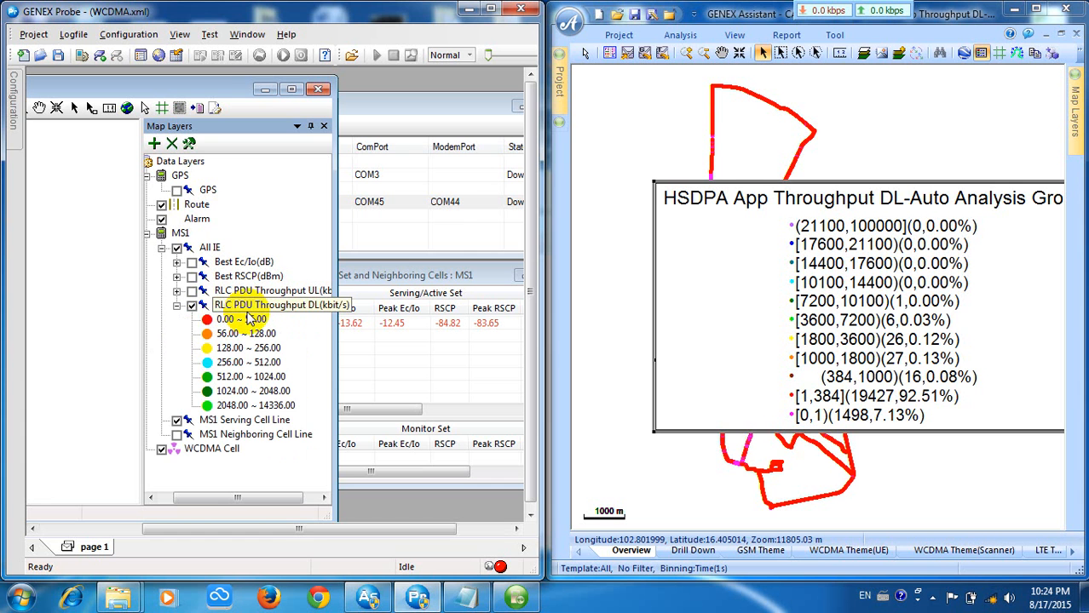
{"action": "right_click", "coordinate": [256, 315]}
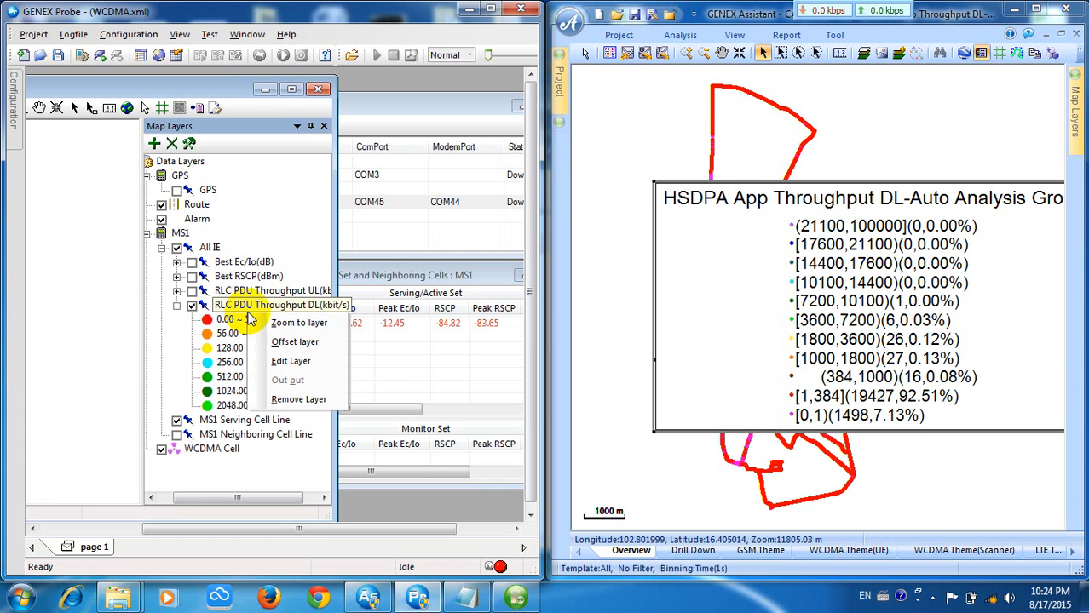
{"action": "left_click", "coordinate": [303, 361]}
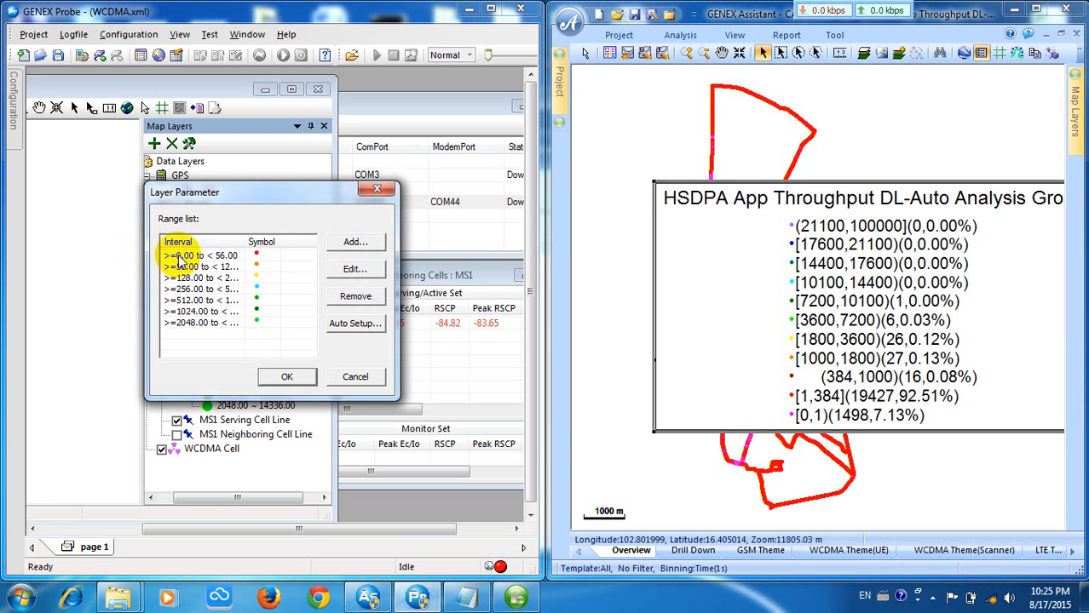
Set the first RLC PDU Throughput DL color range to start at 0 and end at 1, colored magenta
{"action": "left_click", "coordinate": [245, 258]}
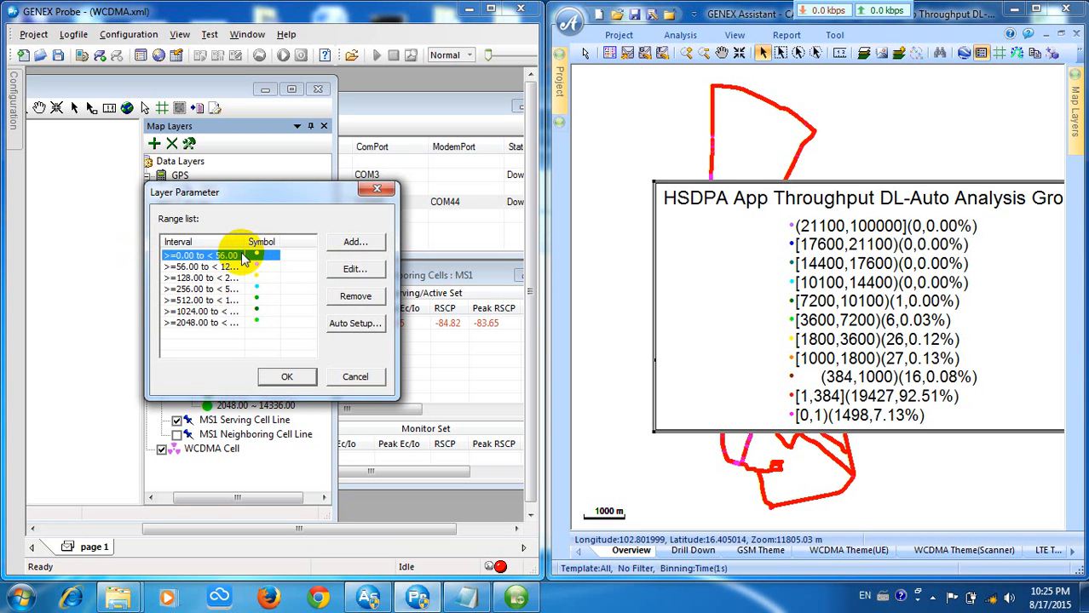
{"action": "double_click", "coordinate": [245, 258]}
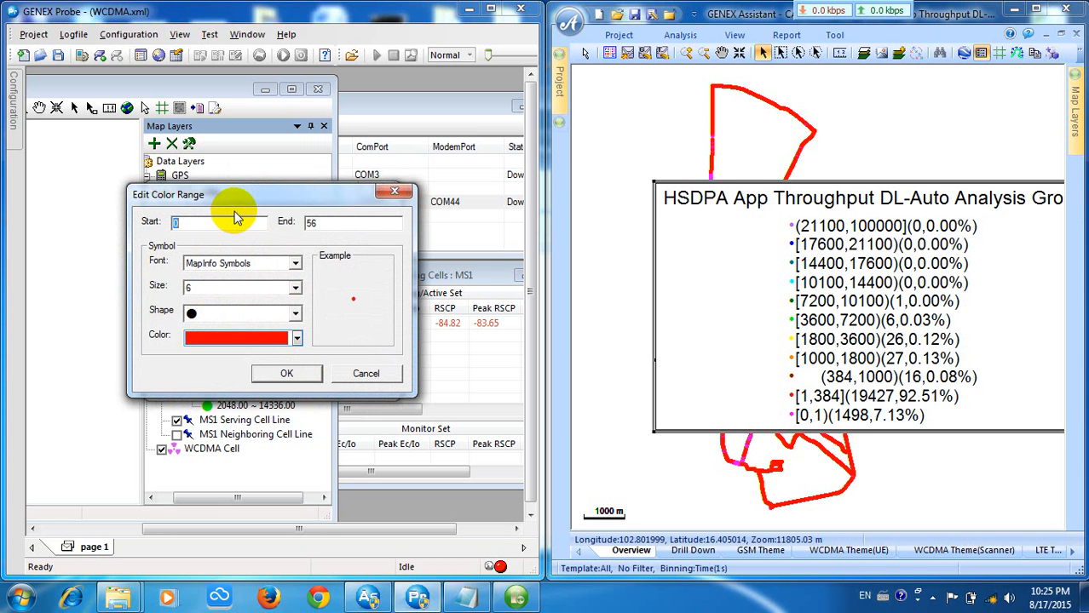
{"action": "key", "text": "BackSpace"}
{"action": "double_click", "coordinate": [322, 219]}
{"action": "left_click", "coordinate": [321, 227]}
{"action": "double_click", "coordinate": [319, 223]}
{"action": "left_click", "coordinate": [178, 222]}
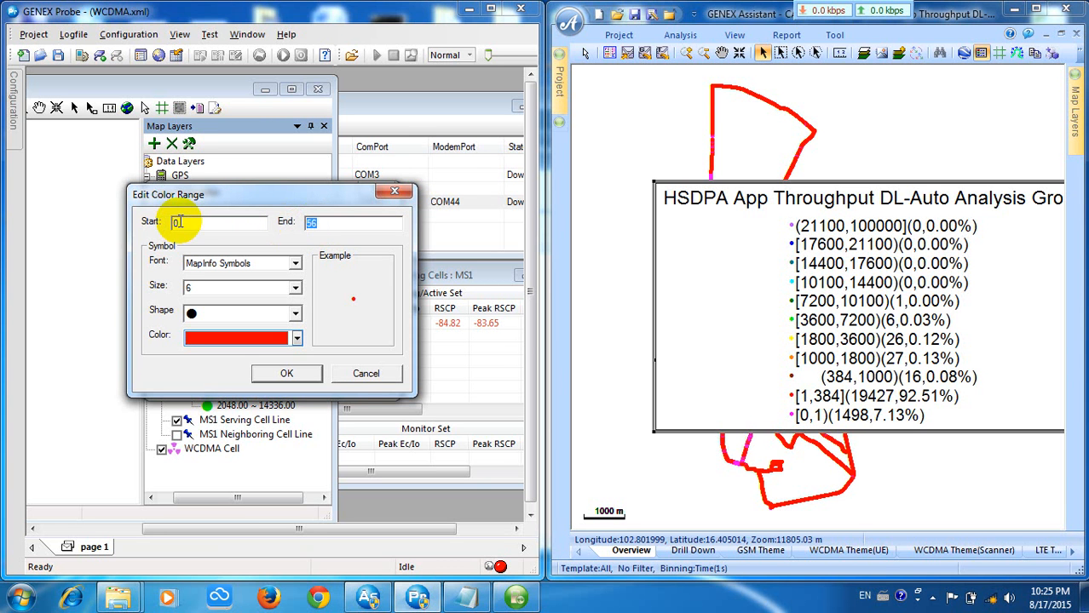
{"action": "type", "text": "1"}
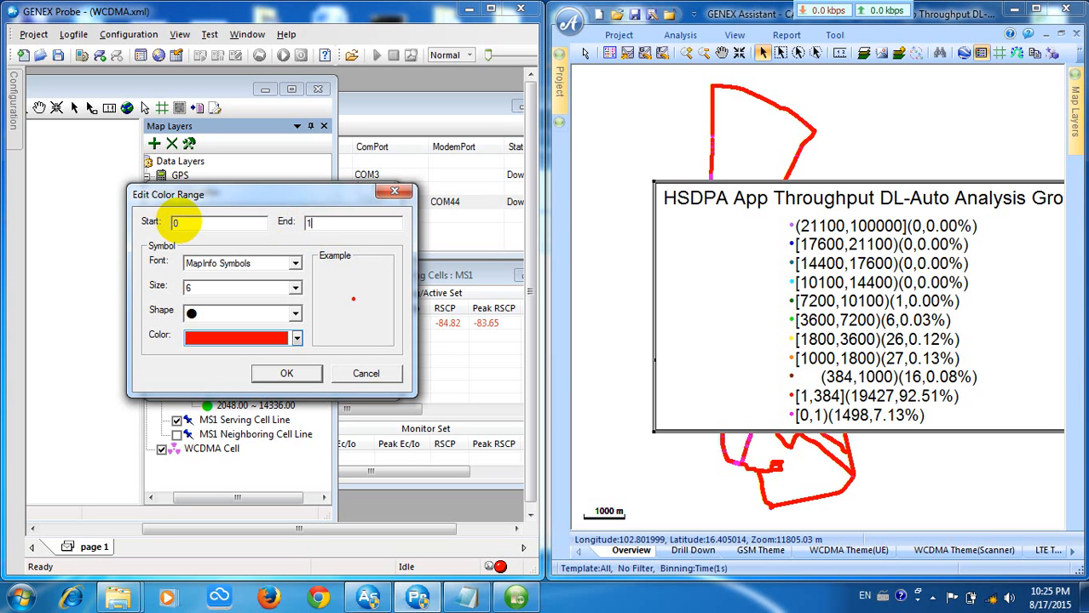
{"action": "left_click", "coordinate": [294, 315]}
{"action": "left_click", "coordinate": [293, 315]}
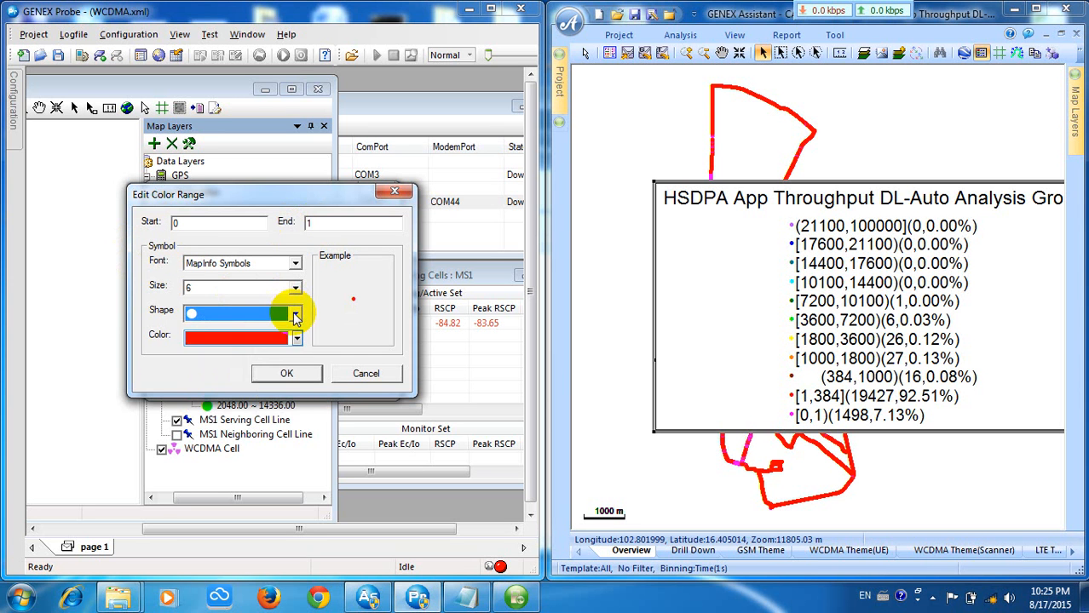
{"action": "left_click", "coordinate": [297, 339]}
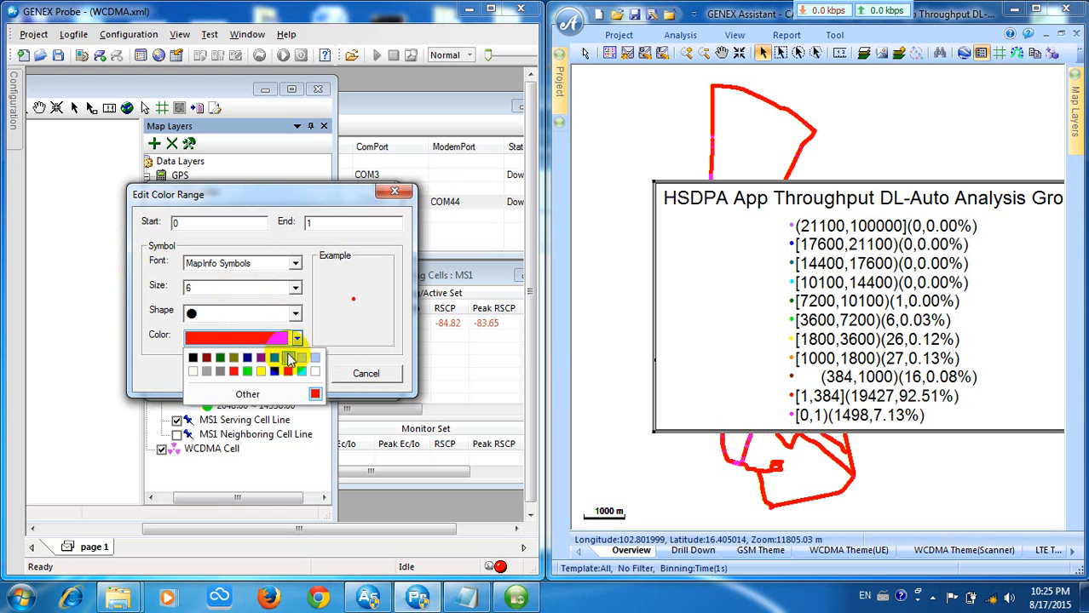
{"action": "left_click", "coordinate": [288, 371]}
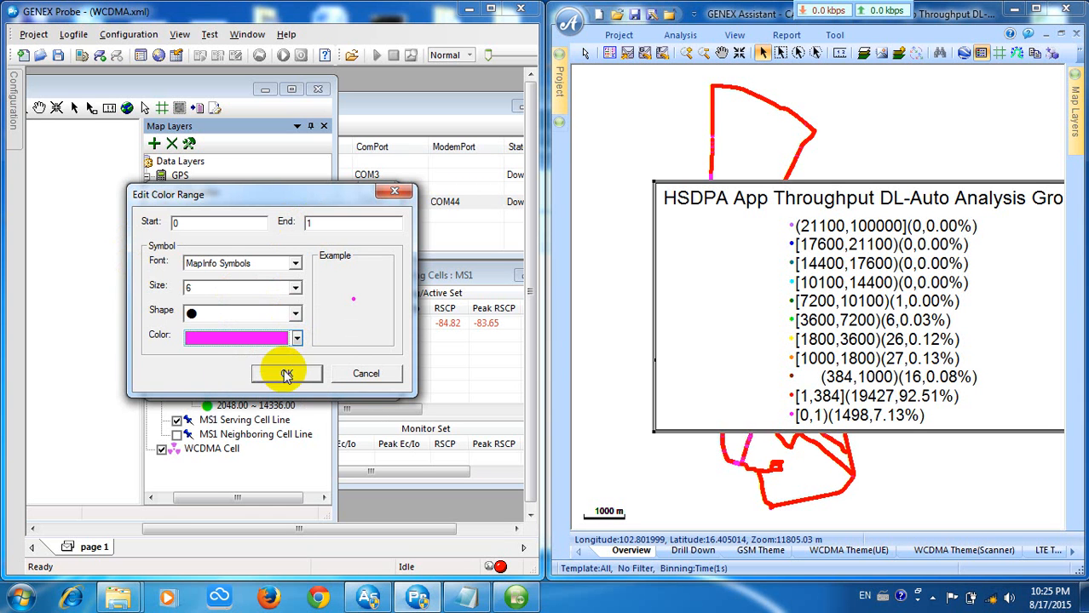
{"action": "left_click", "coordinate": [288, 374]}
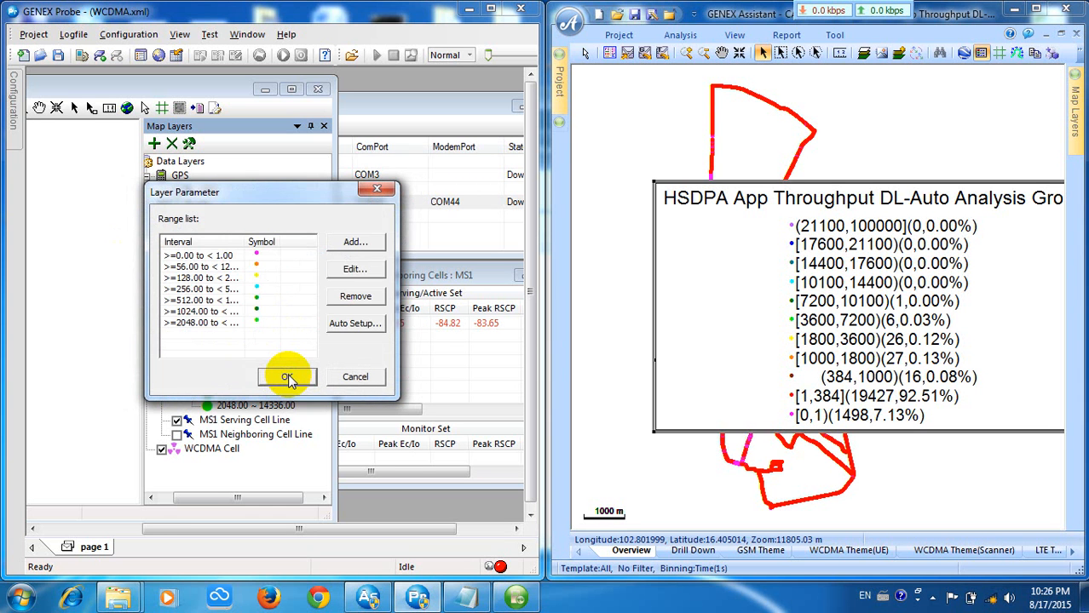
Set the second RLC PDU Throughput DL color range to start at 1 and end at 384, colored red
{"action": "double_click", "coordinate": [240, 271]}
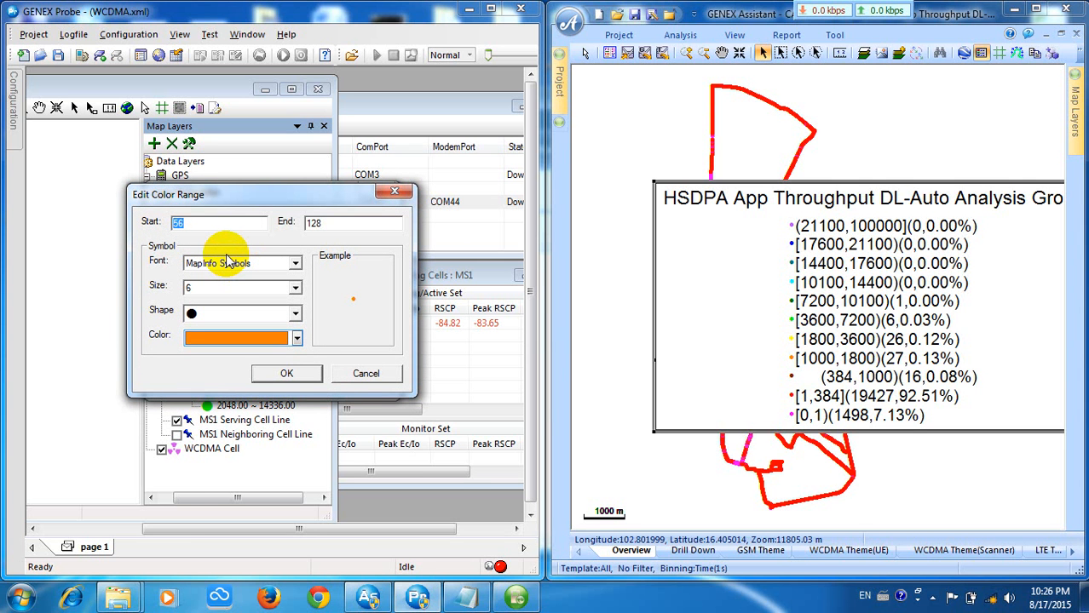
{"action": "key", "text": "BackSpace"}
{"action": "type", "text": "1"}
{"action": "left_click", "coordinate": [334, 225]}
{"action": "left_click_drag", "start_coordinate": [334, 225], "coordinate": [94, 228]}
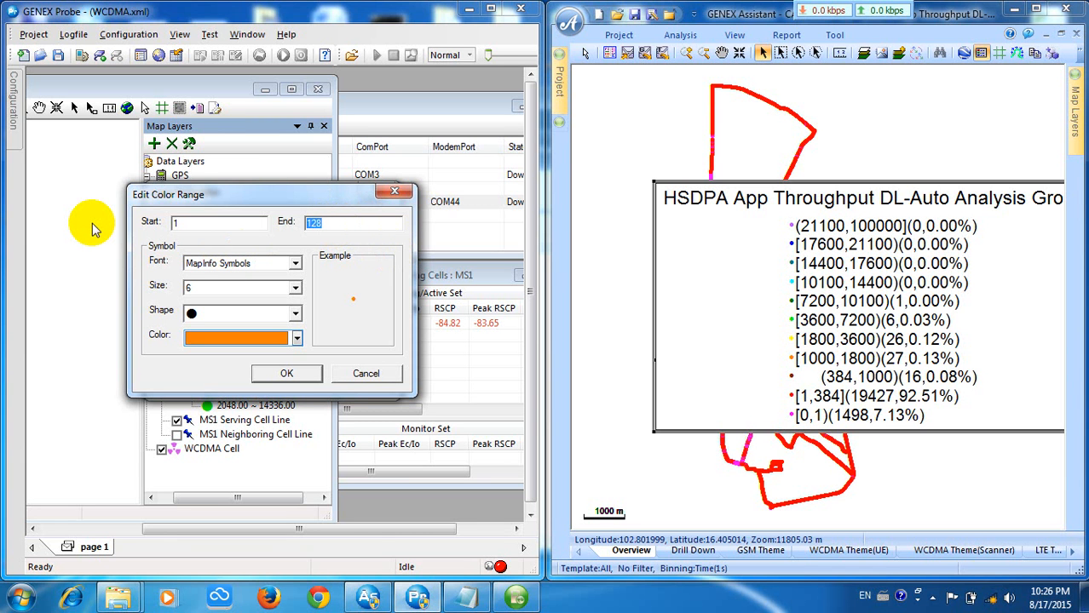
{"action": "type", "text": "384"}
{"action": "left_click", "coordinate": [296, 339]}
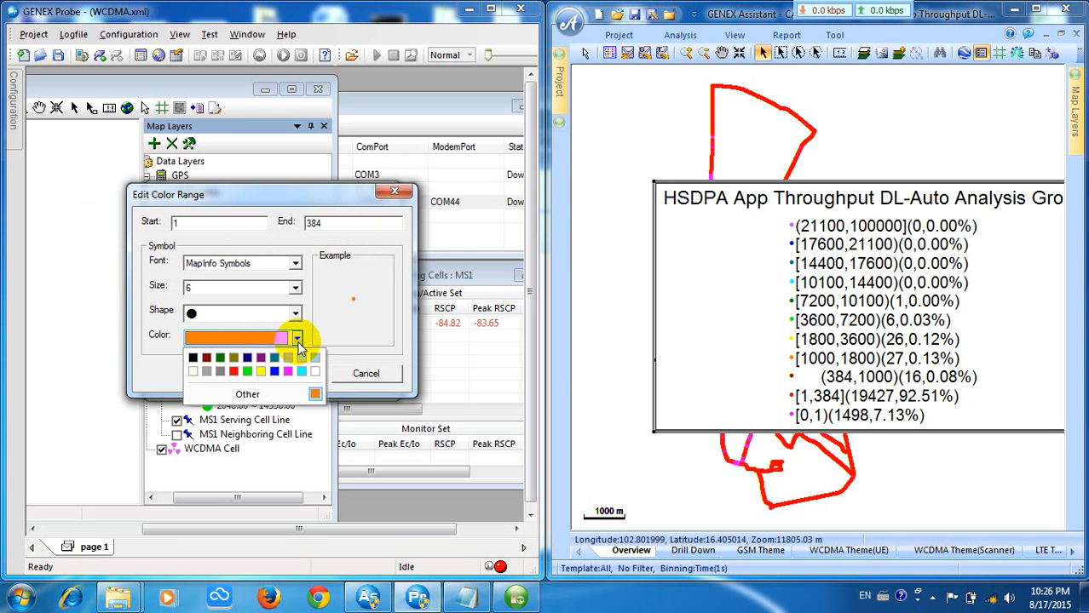
{"action": "left_click", "coordinate": [234, 372]}
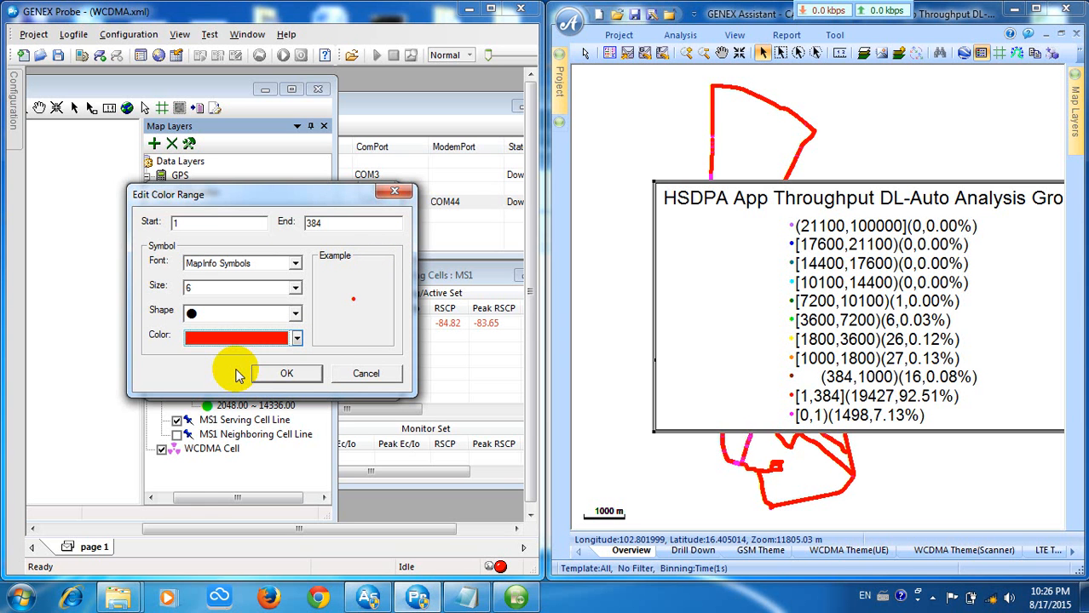
{"action": "left_click", "coordinate": [286, 374]}
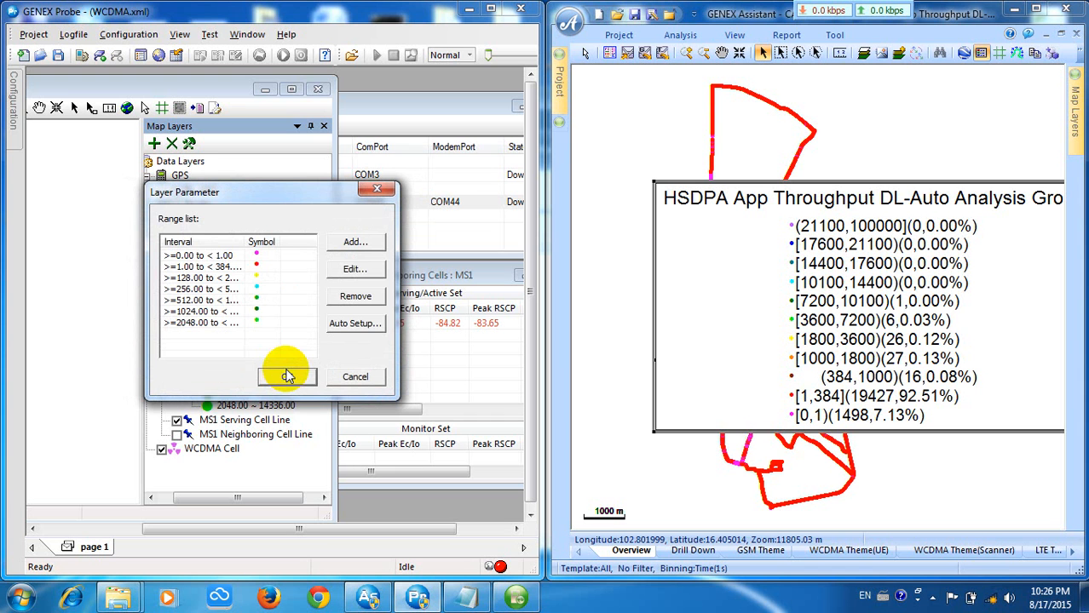
Set the third RLC PDU Throughput DL color range to start at 384 and end at 1000, colored dark red
{"action": "left_click", "coordinate": [249, 278]}
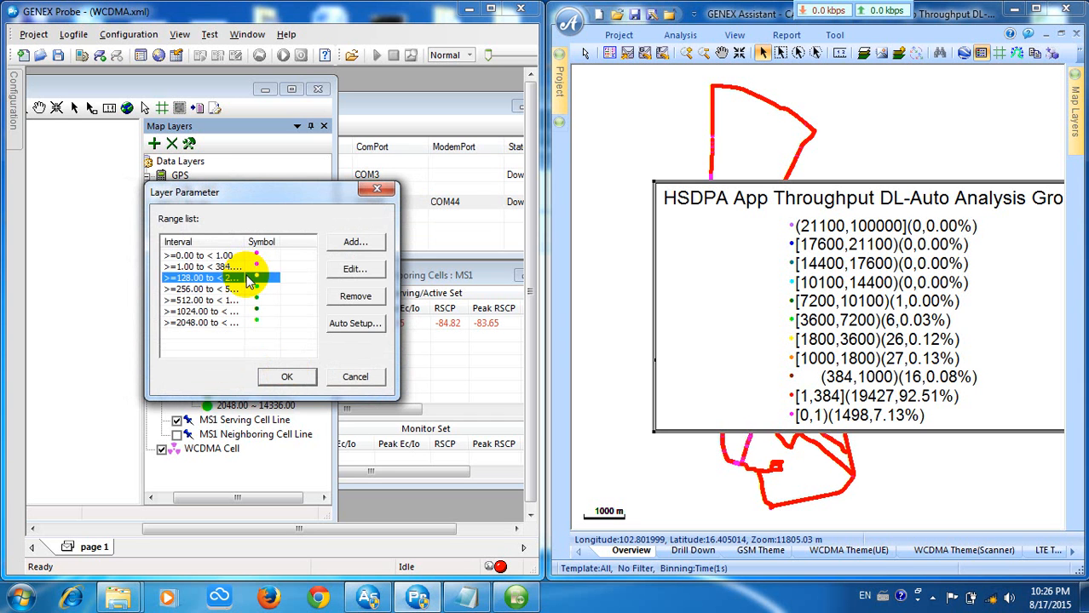
{"action": "double_click", "coordinate": [249, 279]}
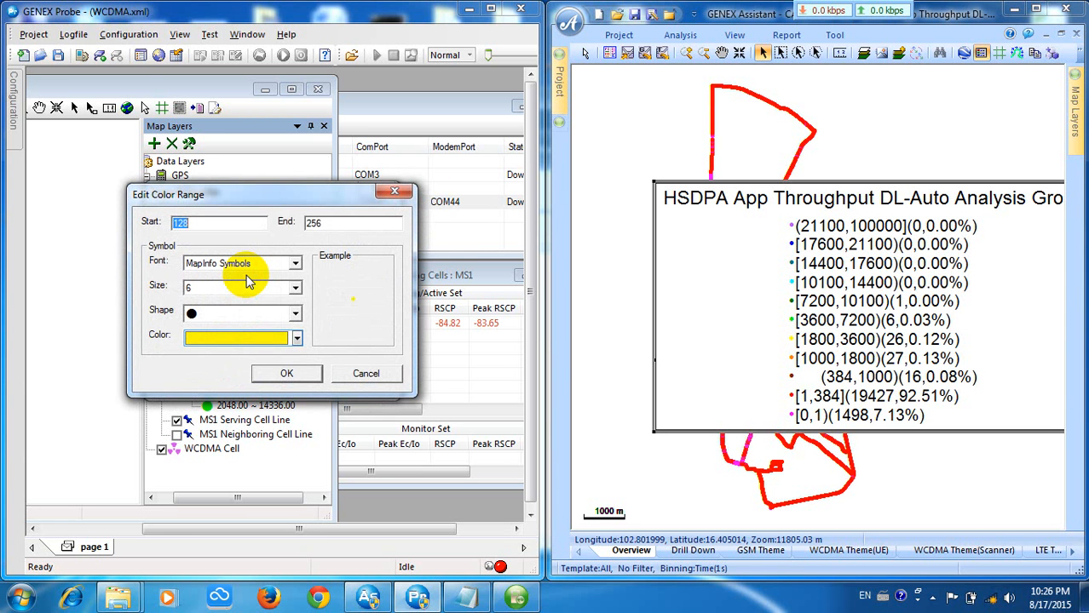
{"action": "type", "text": "384"}
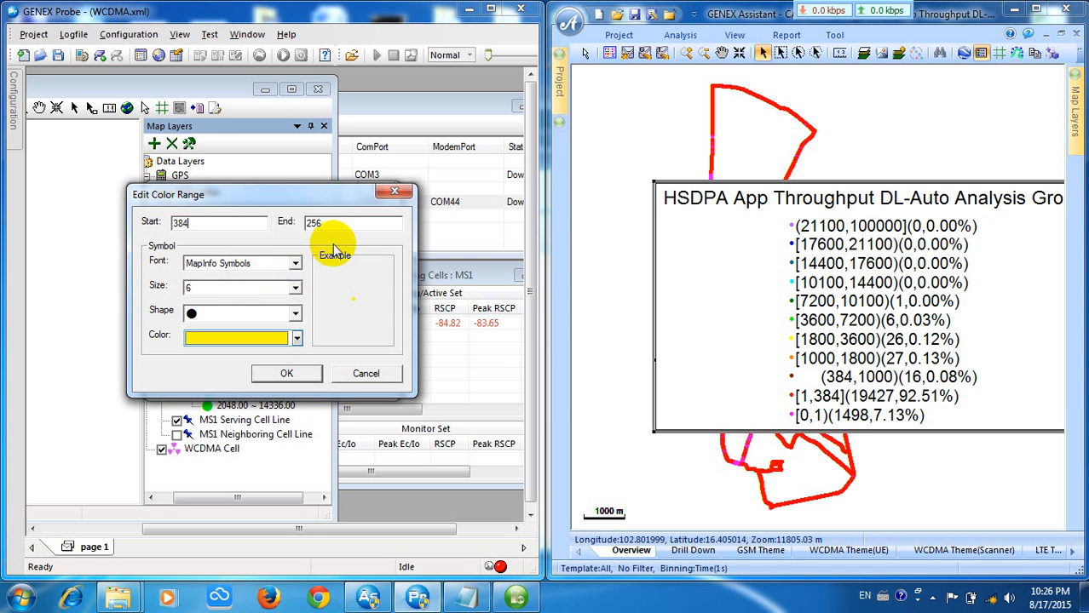
{"action": "left_click_drag", "start_coordinate": [326, 222], "coordinate": [288, 223]}
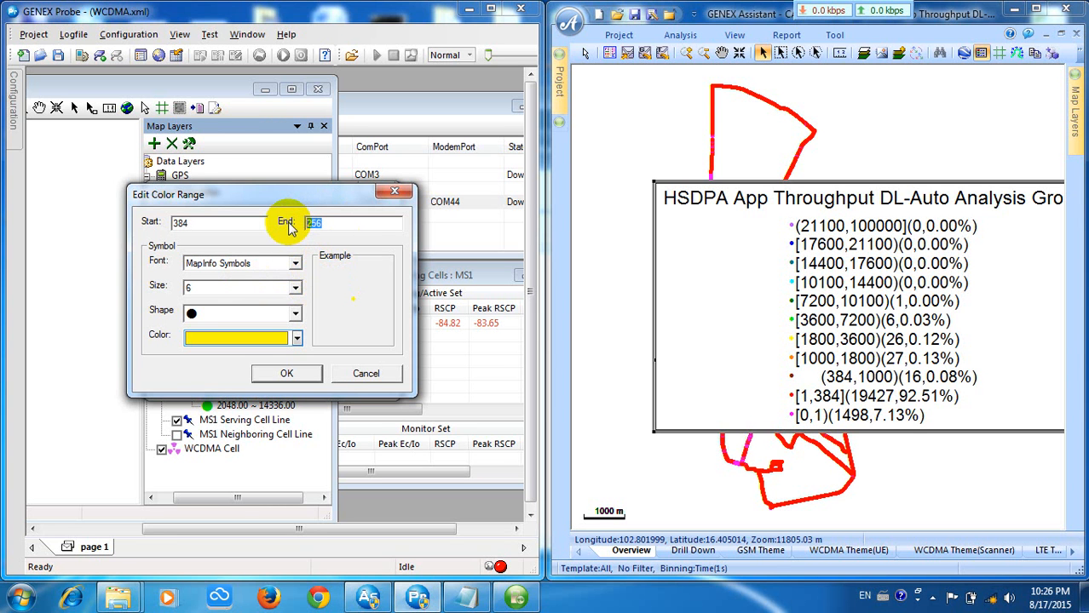
{"action": "type", "text": "1000"}
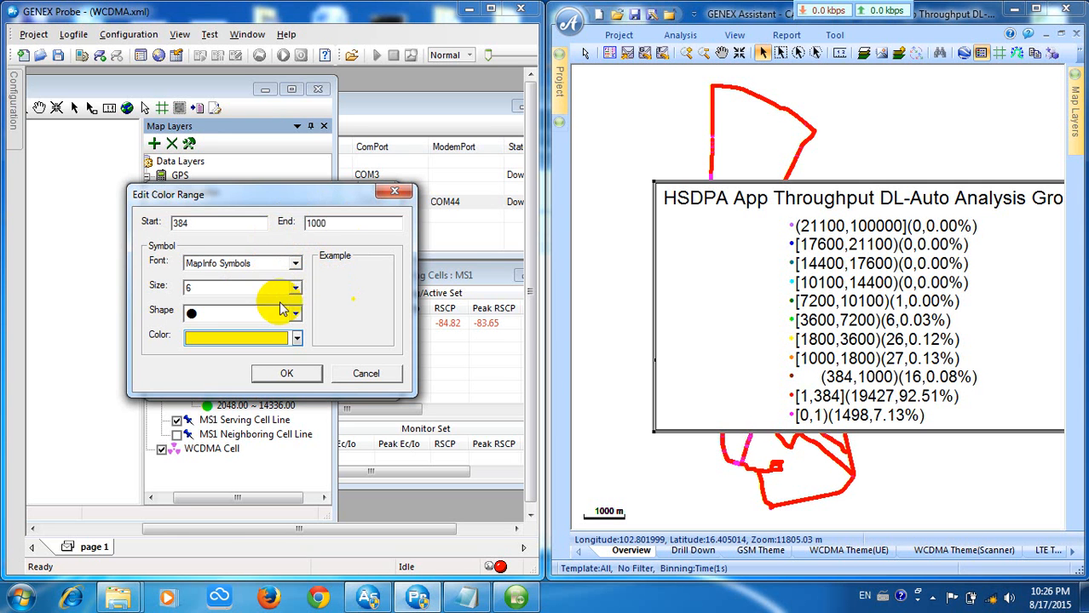
{"action": "left_click", "coordinate": [298, 339]}
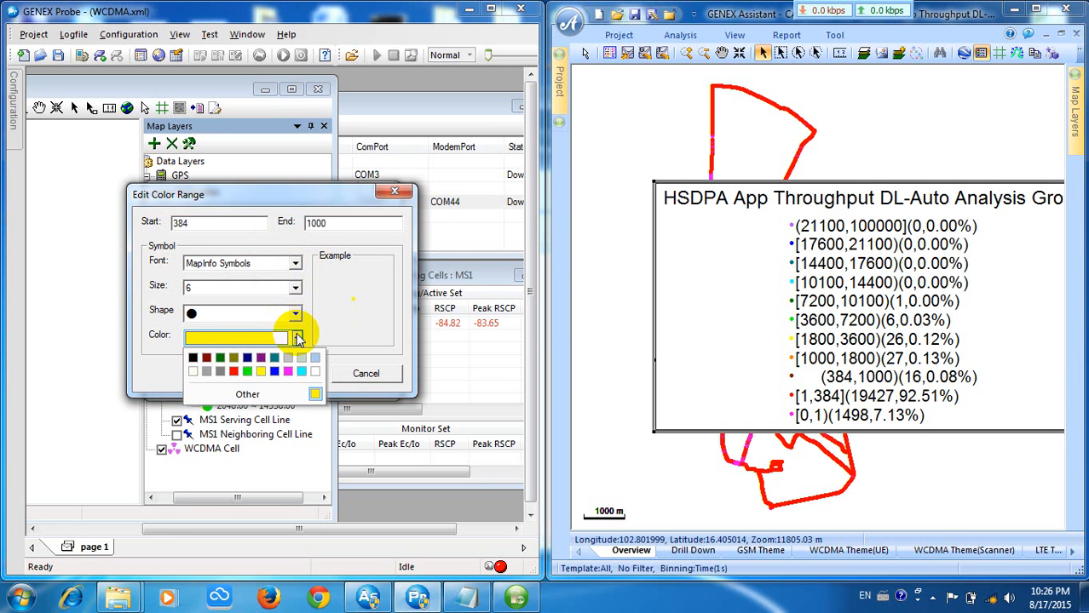
{"action": "left_click", "coordinate": [207, 358]}
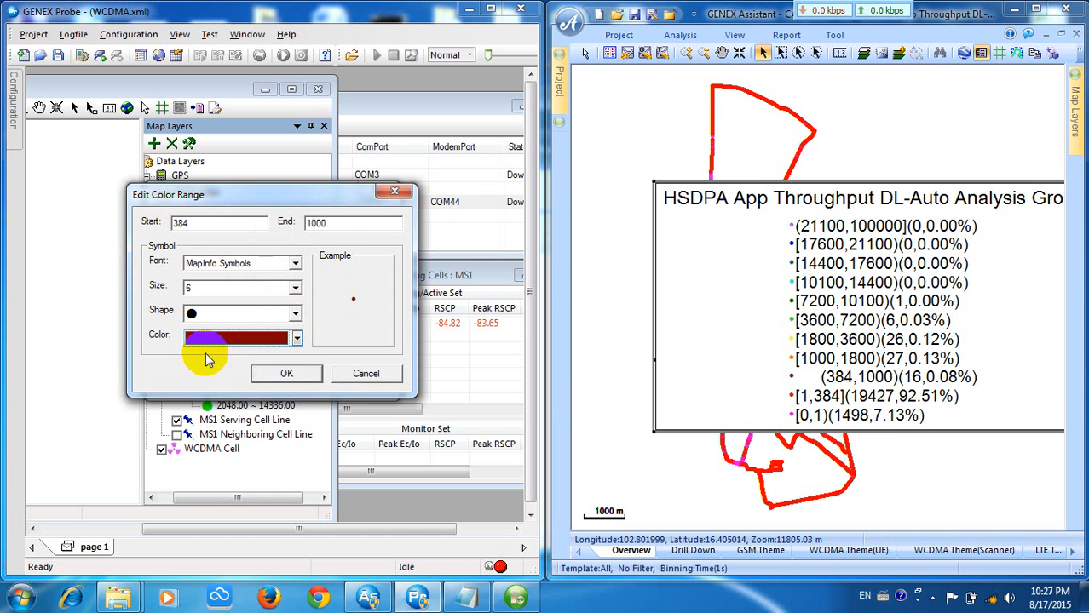
{"action": "left_click", "coordinate": [288, 375]}
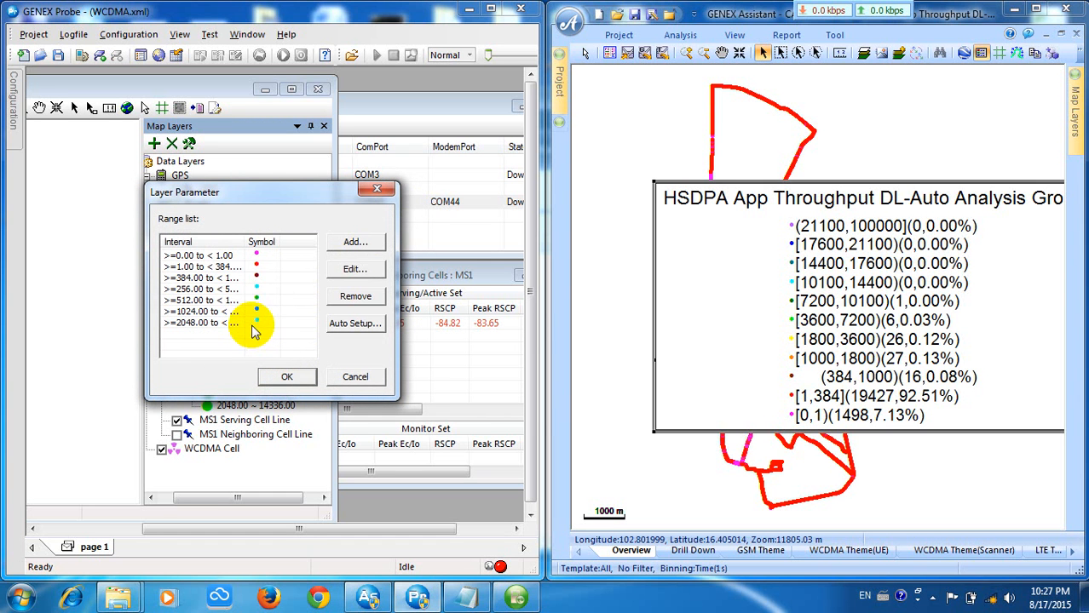
Set the fourth RLC PDU Throughput DL color range to start at 1000 and end at 1800, with a custom orange color
{"action": "double_click", "coordinate": [251, 291]}
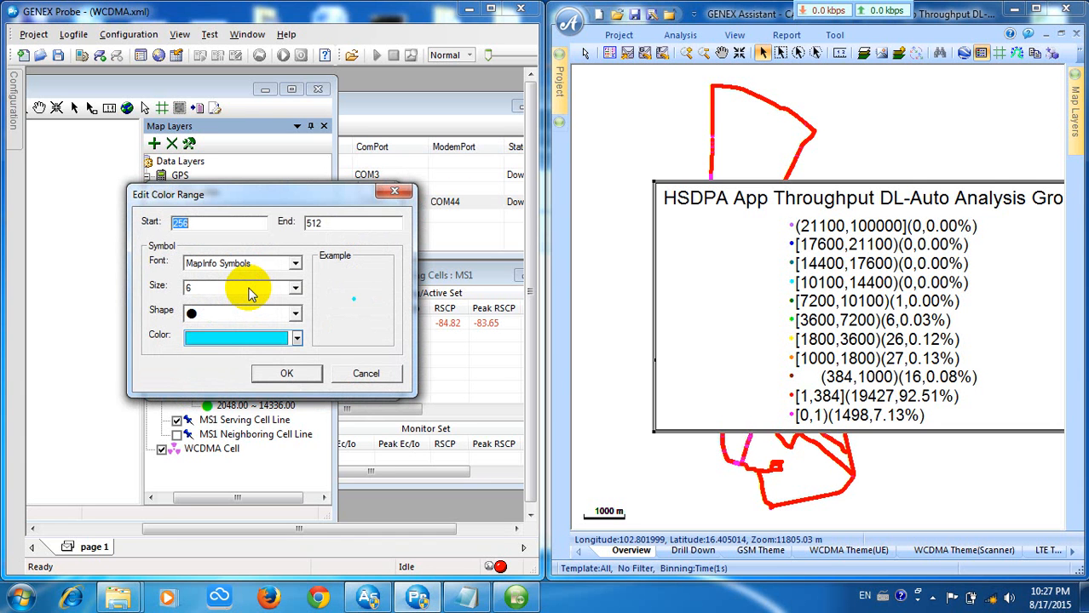
{"action": "type", "text": "1000"}
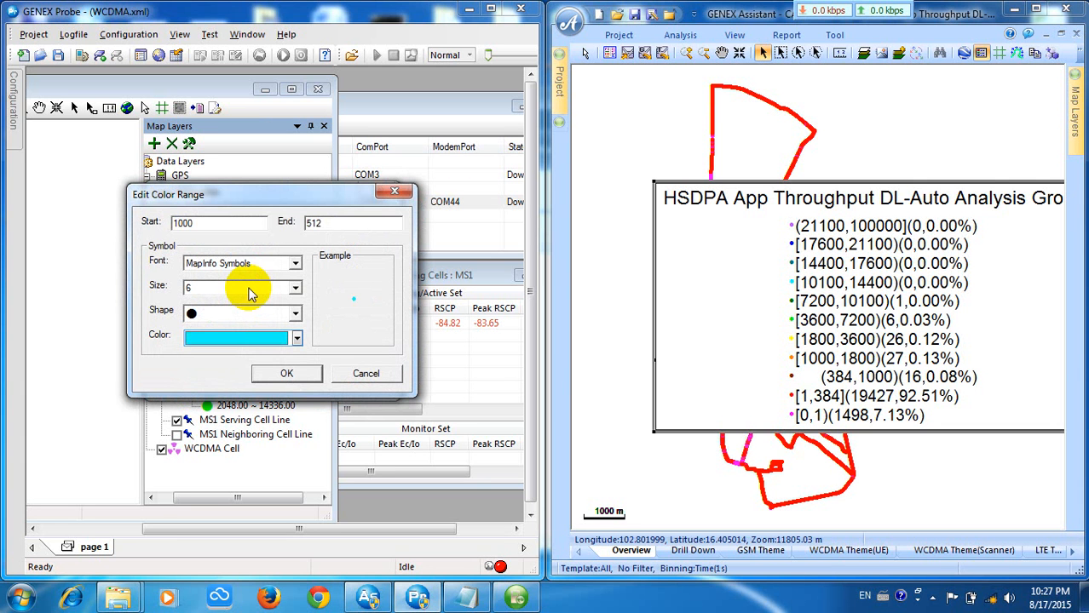
{"action": "left_click", "coordinate": [325, 223]}
{"action": "double_click", "coordinate": [325, 223]}
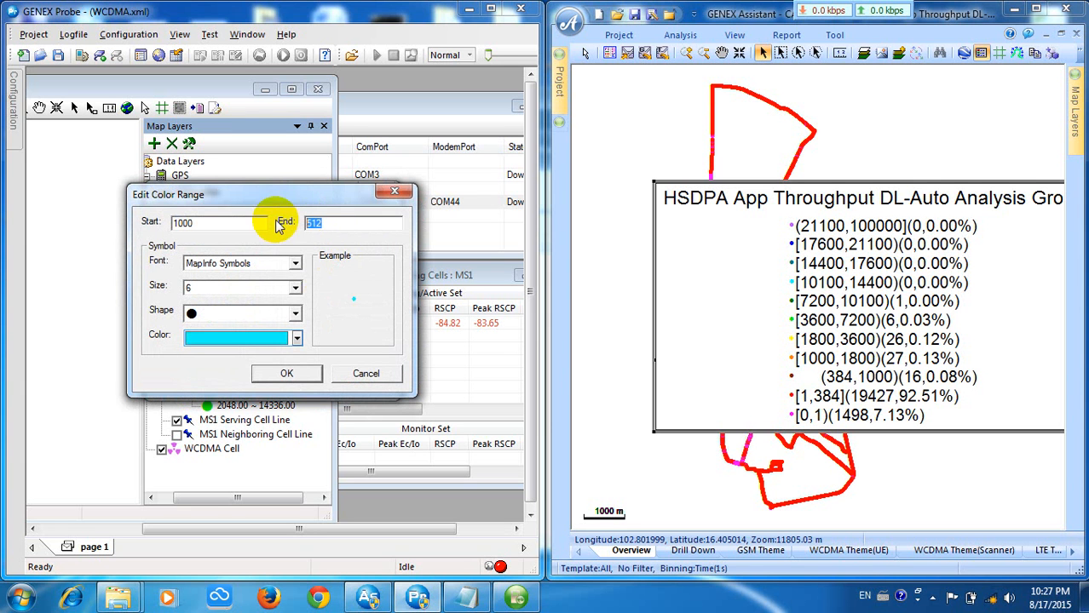
{"action": "type", "text": "1800"}
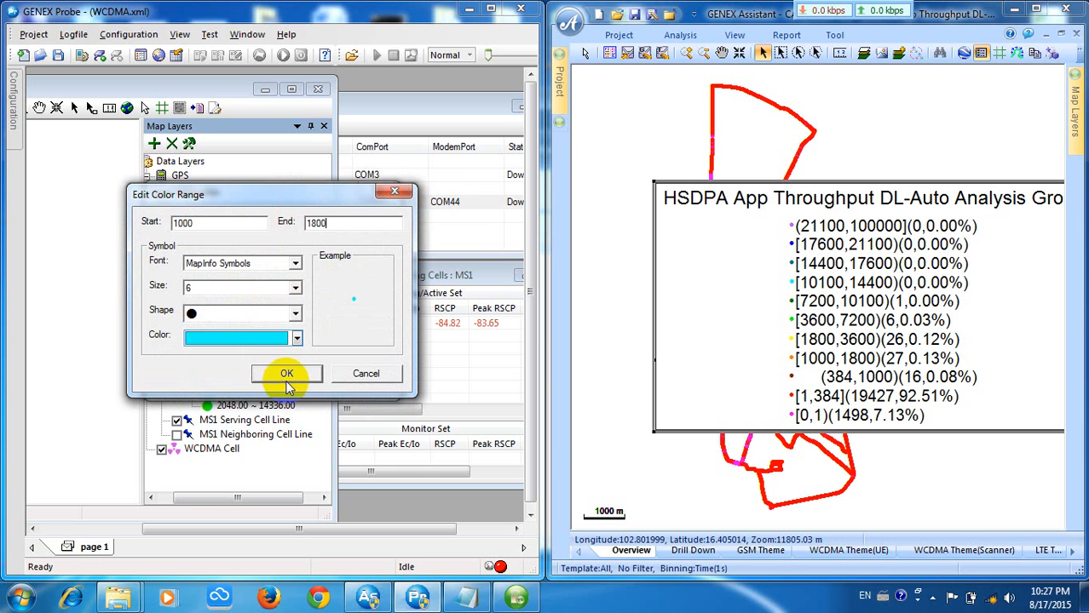
{"action": "left_click", "coordinate": [300, 343]}
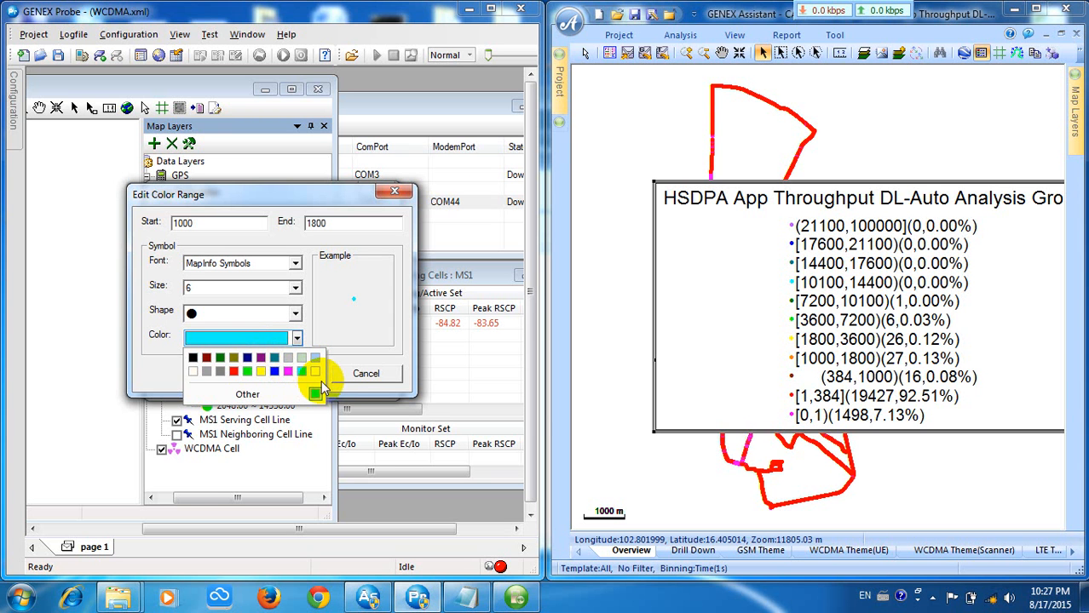
{"action": "left_click", "coordinate": [253, 394]}
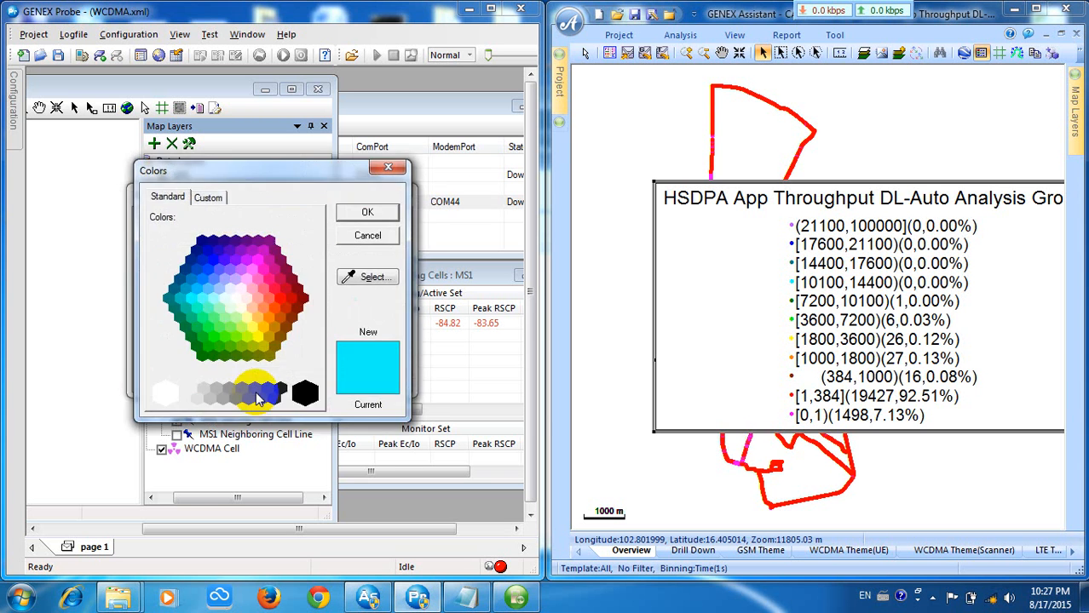
{"action": "left_click", "coordinate": [274, 308]}
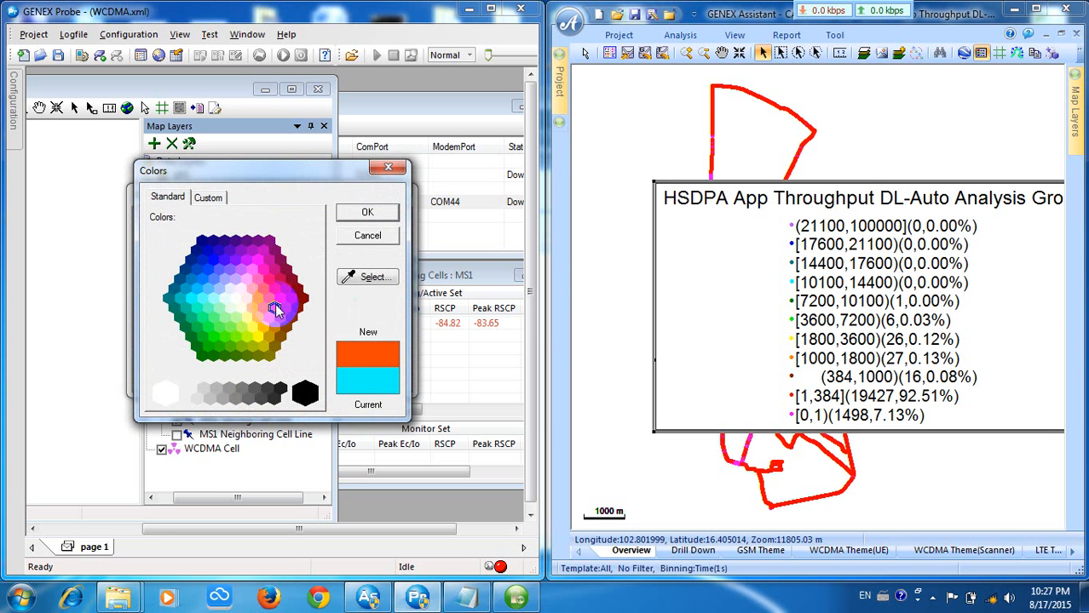
{"action": "left_click", "coordinate": [375, 213]}
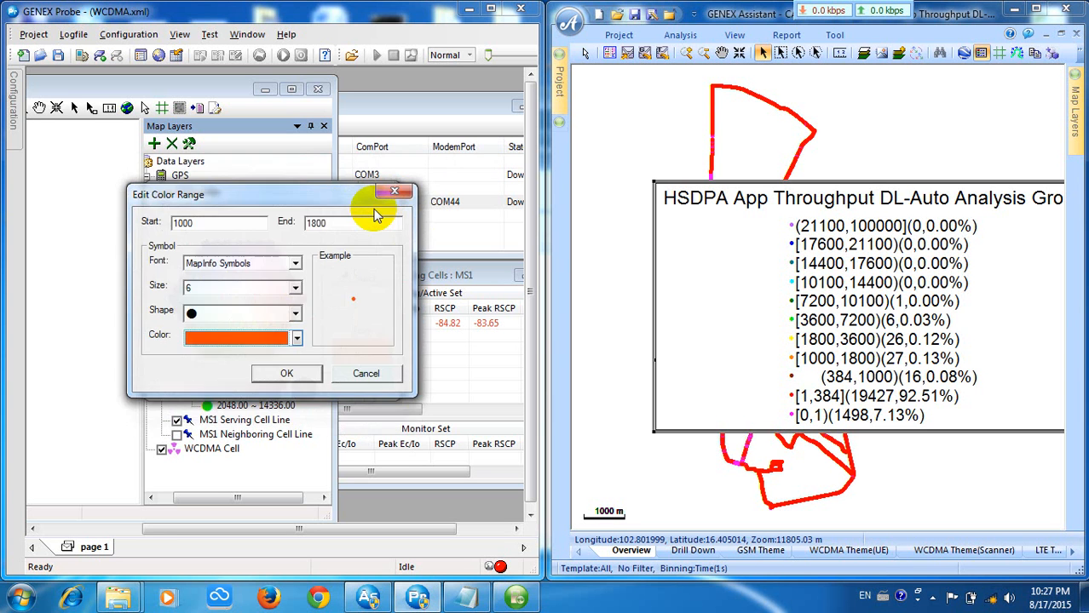
{"action": "left_click", "coordinate": [288, 373]}
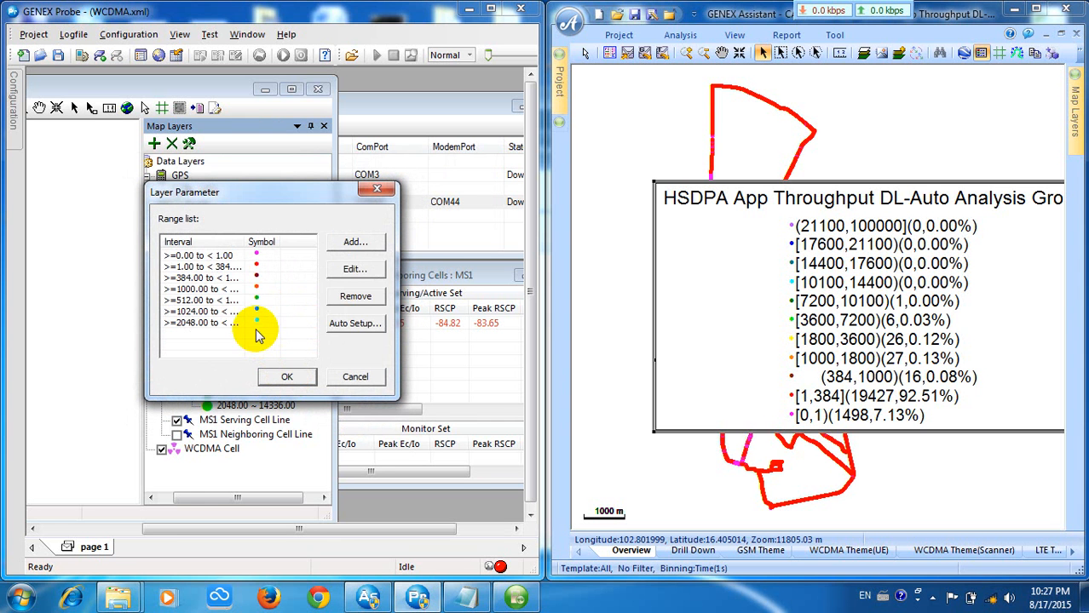
Set the fifth RLC PDU Throughput DL color range to start at 1800 and end at 3600, colored yellow
{"action": "double_click", "coordinate": [232, 305]}
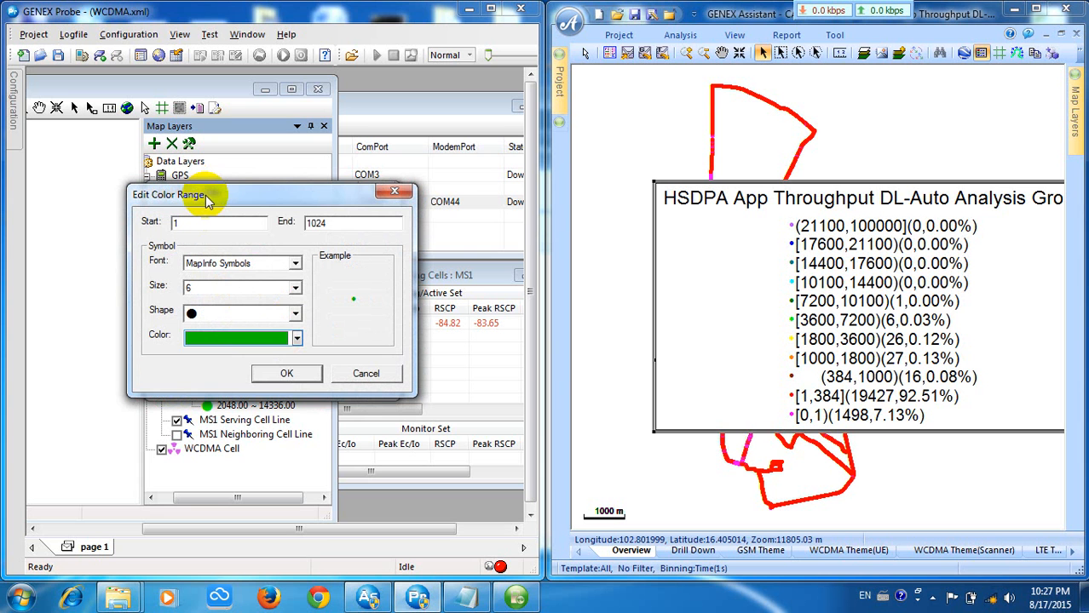
{"action": "type", "text": "800"}
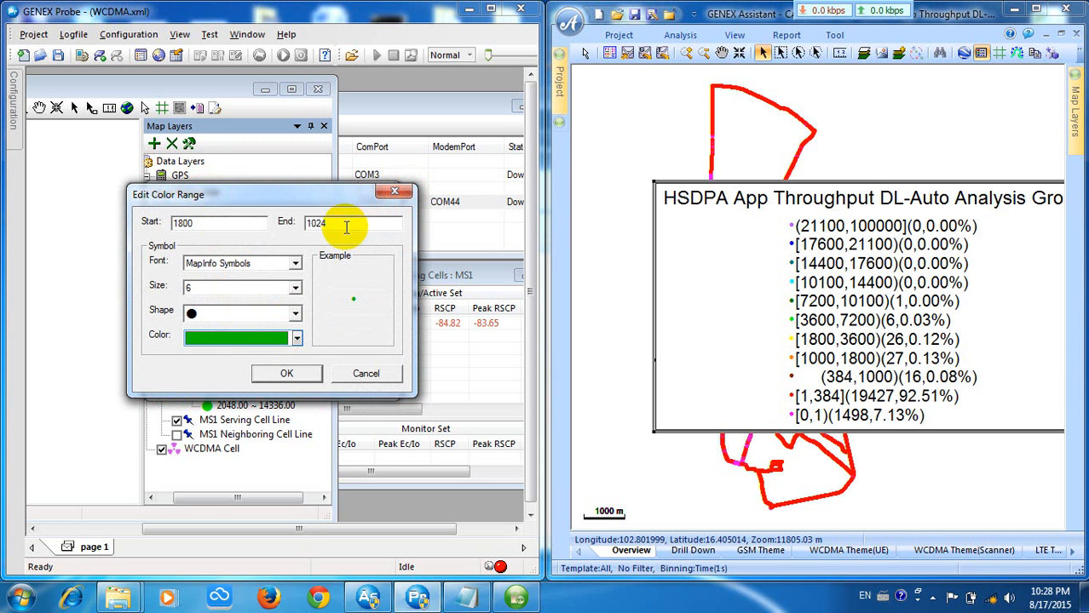
{"action": "key", "text": "Tab"}
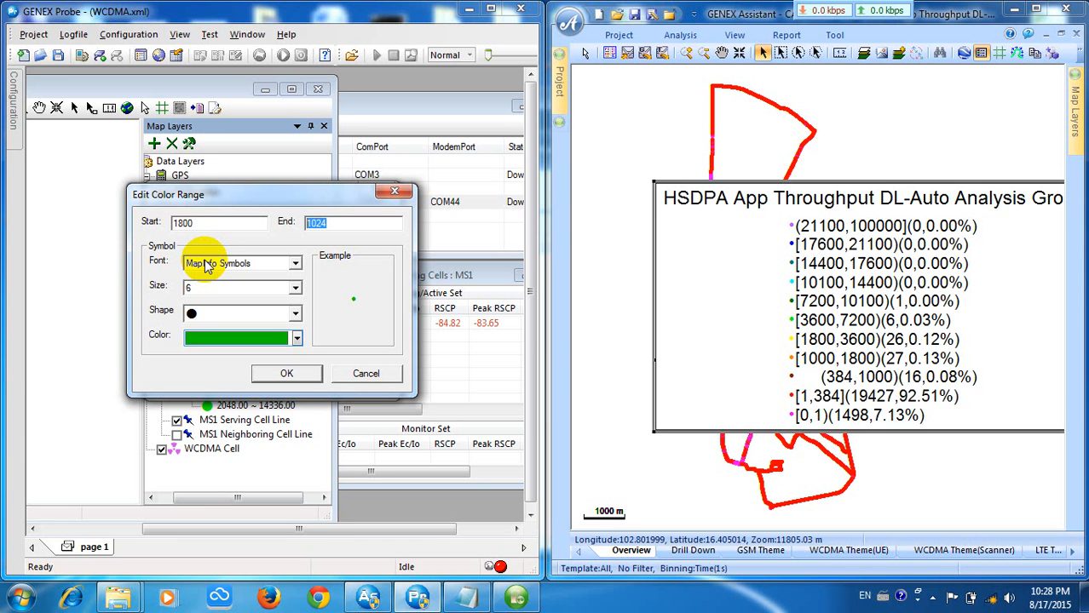
{"action": "type", "text": "3600"}
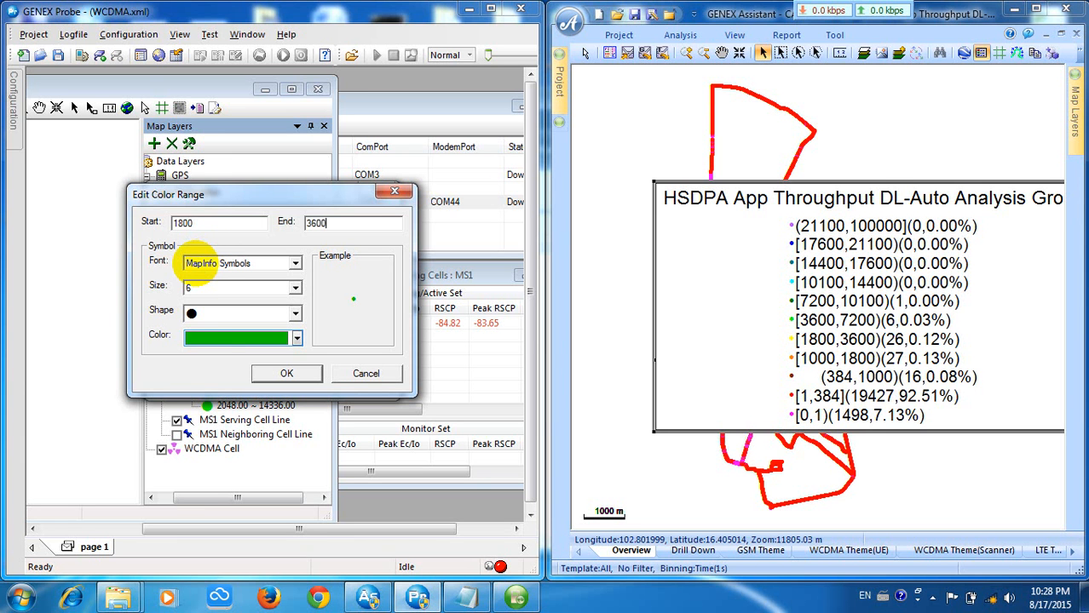
{"action": "left_click", "coordinate": [297, 340]}
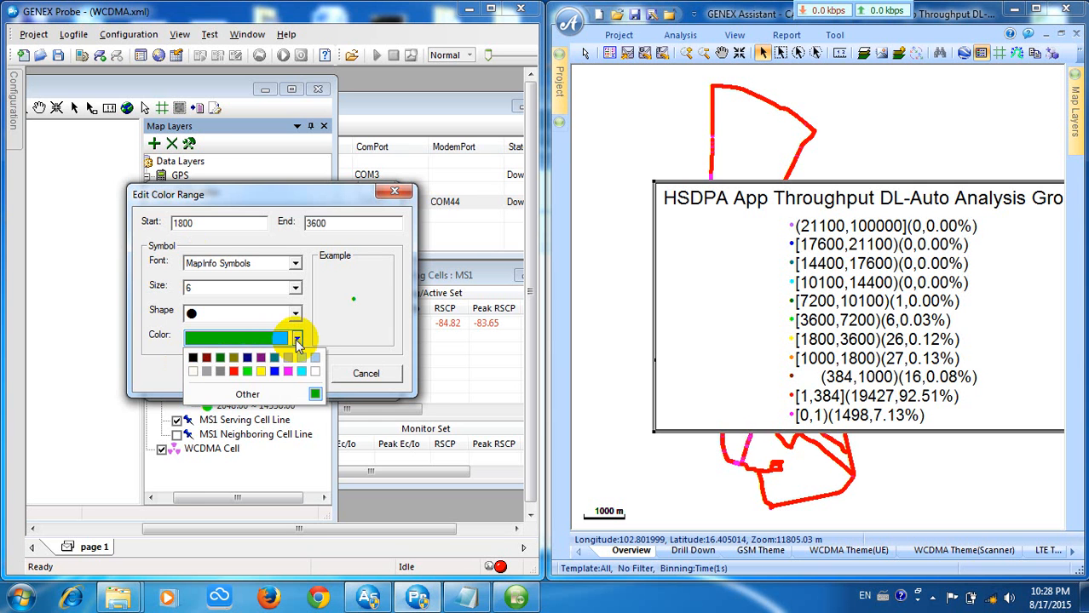
{"action": "left_click", "coordinate": [261, 373]}
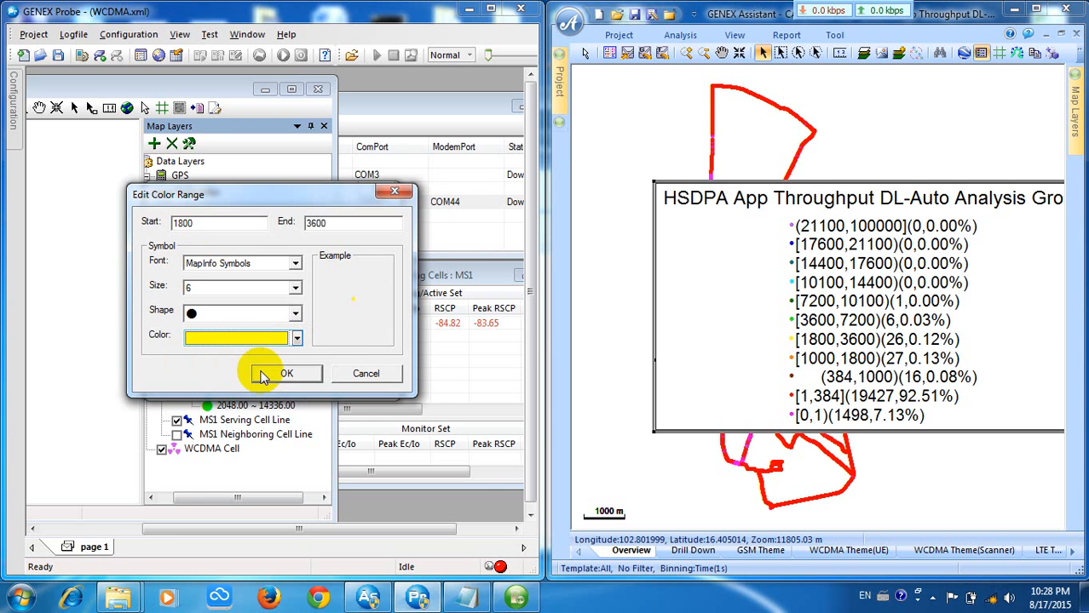
{"action": "left_click", "coordinate": [287, 372]}
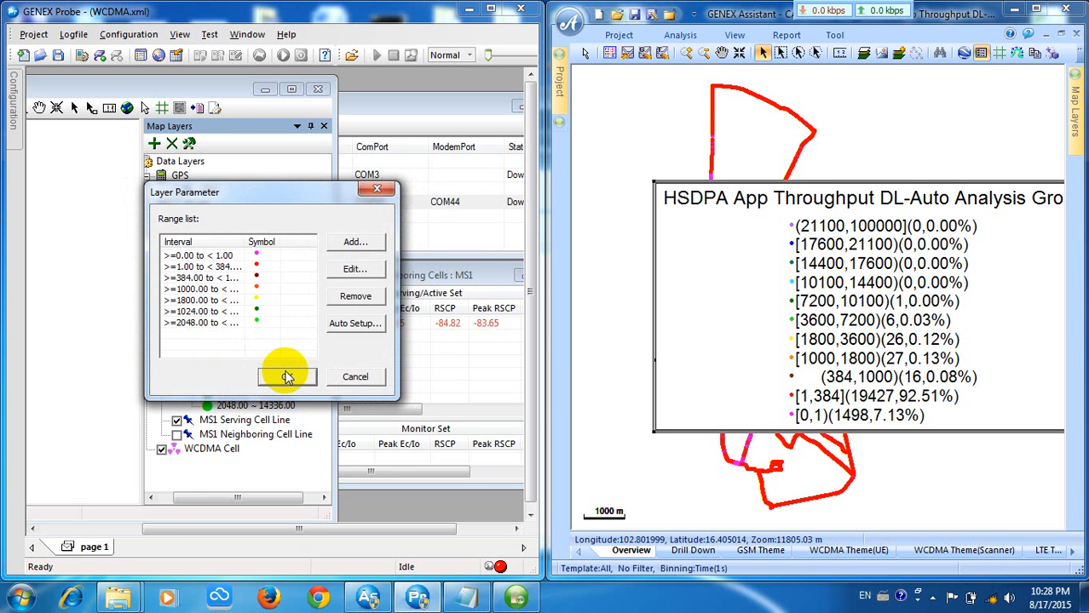
Set the sixth RLC PDU Throughput DL color range to start at 3600 and end at 7200, colored bright green
{"action": "double_click", "coordinate": [230, 312]}
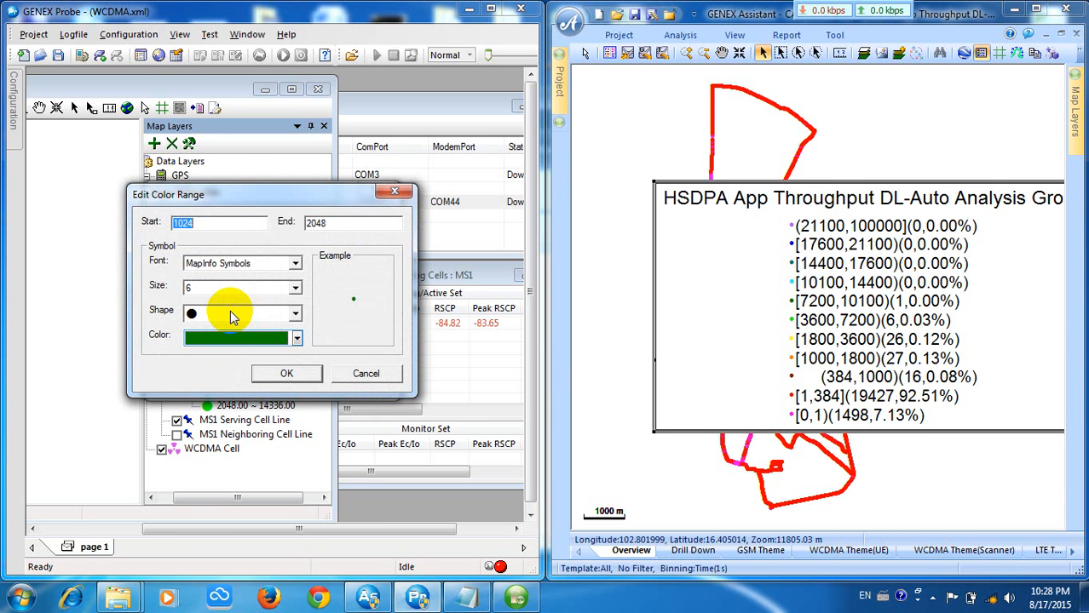
{"action": "type", "text": "3"}
{"action": "type", "text": "600"}
{"action": "left_click", "coordinate": [339, 224]}
{"action": "key", "text": "BackSpace"}
{"action": "key", "text": "BackSpace"}
{"action": "key", "text": "BackSpace"}
{"action": "key", "text": "BackSpace"}
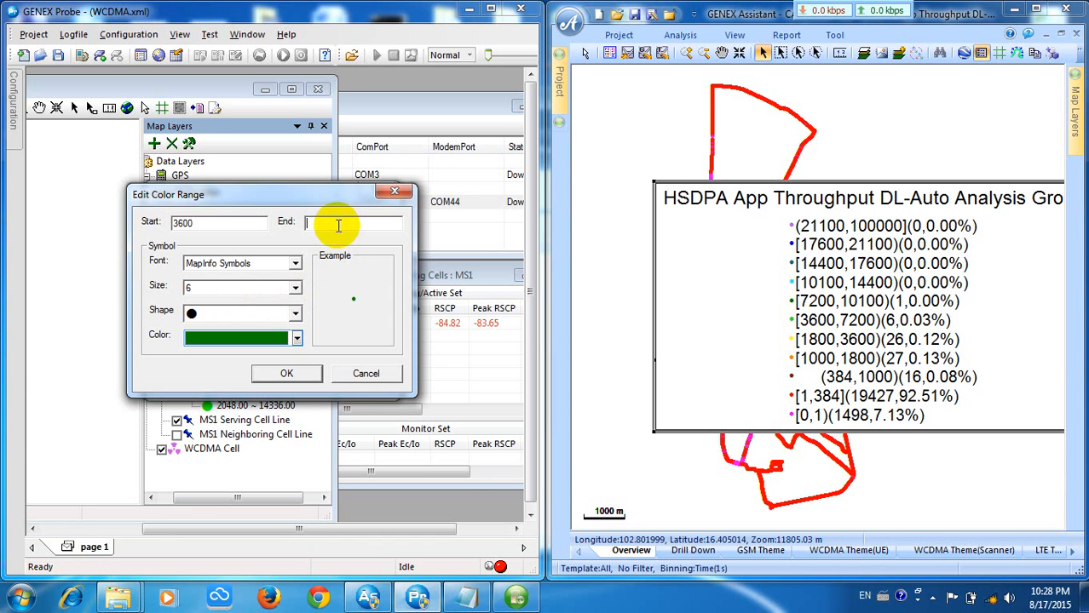
{"action": "type", "text": "7200"}
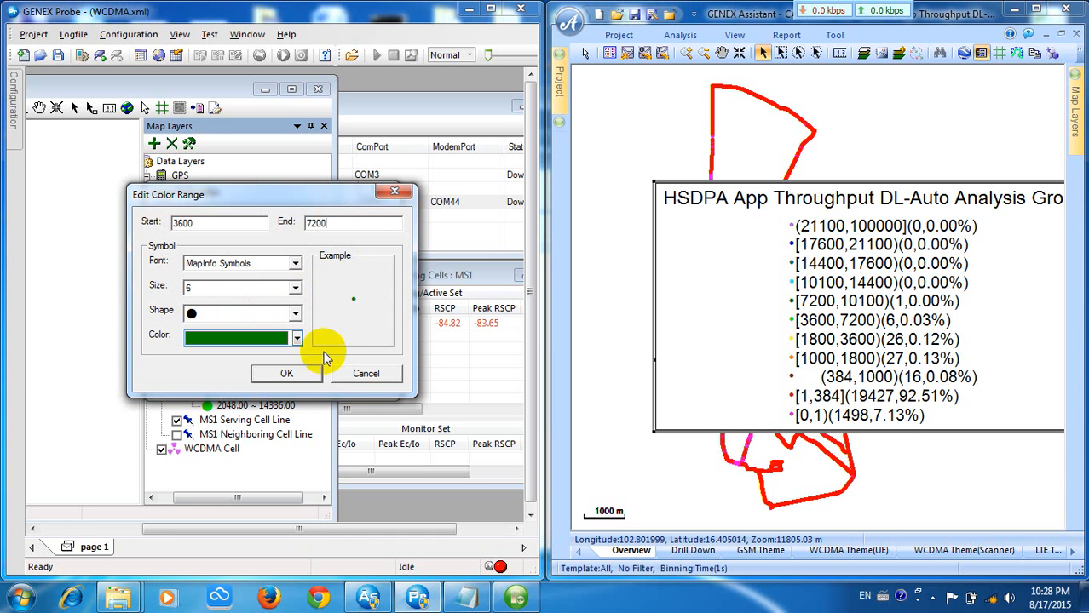
{"action": "left_click", "coordinate": [296, 339]}
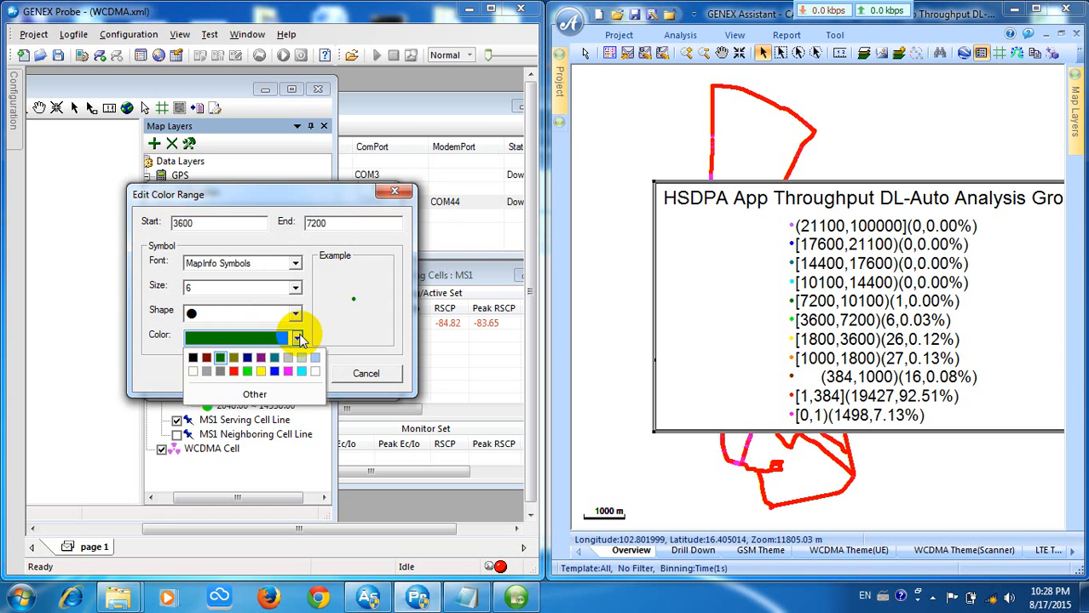
{"action": "left_click", "coordinate": [247, 370]}
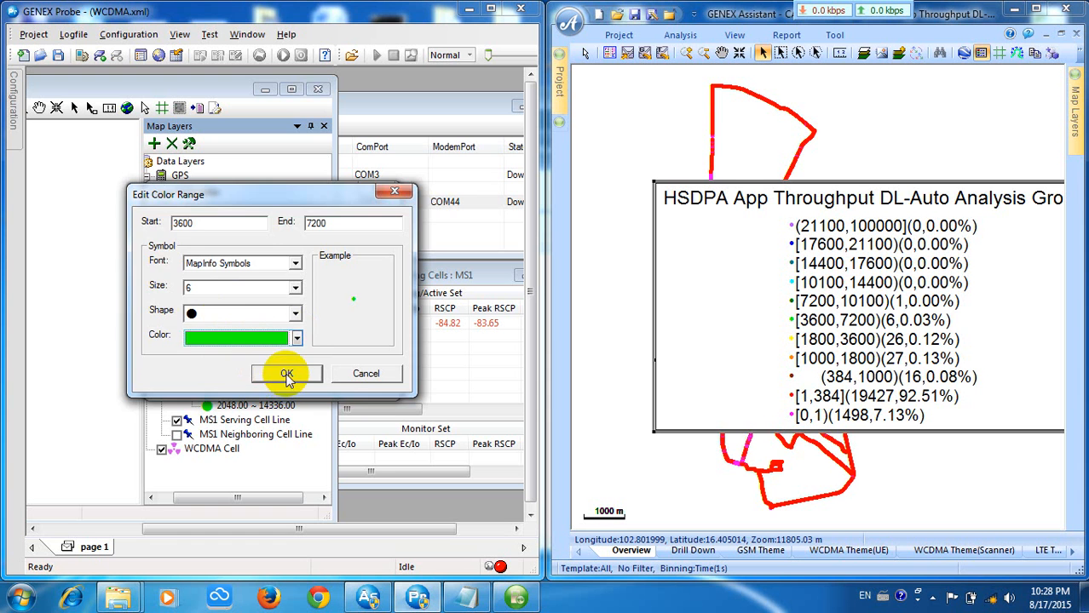
{"action": "left_click", "coordinate": [286, 375]}
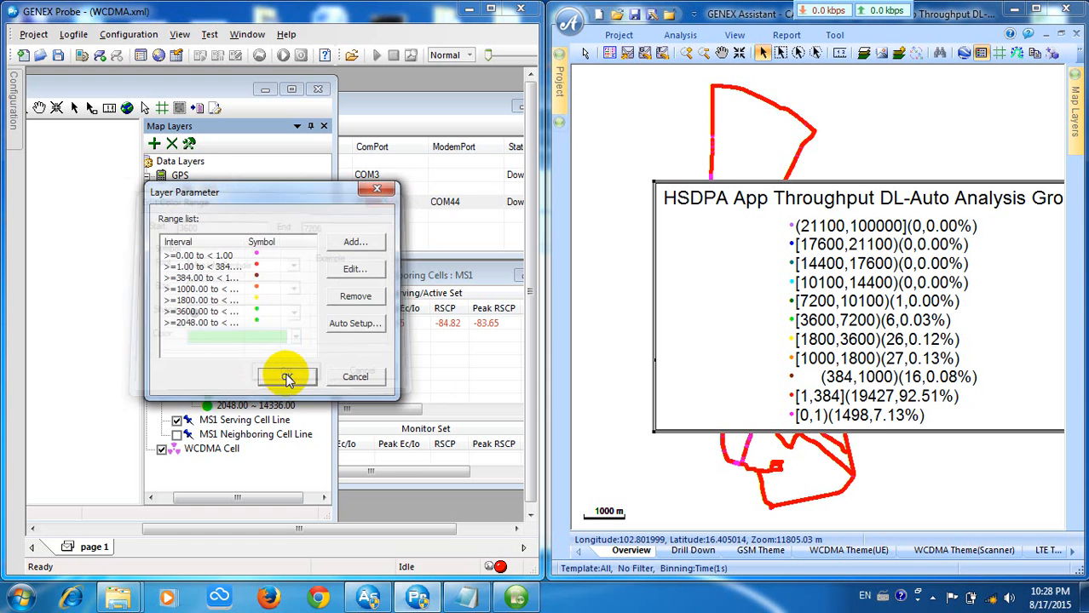
Set the seventh RLC PDU Throughput DL color range to start at 7200 and end at 10100, colored cyan
{"action": "left_click", "coordinate": [241, 326]}
{"action": "double_click", "coordinate": [241, 327]}
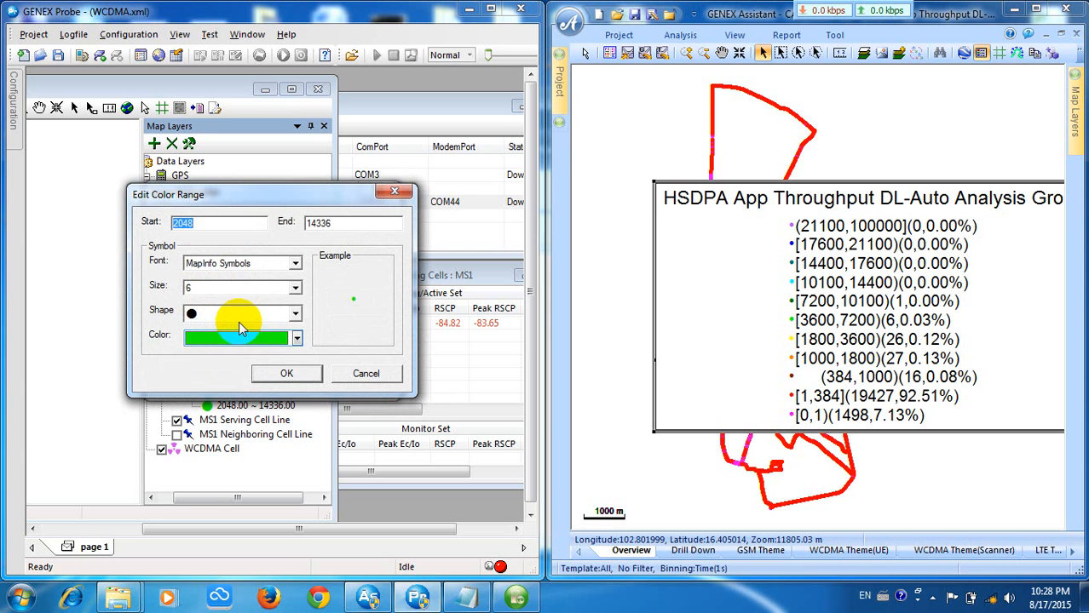
{"action": "type", "text": "7200"}
{"action": "left_click", "coordinate": [344, 229]}
{"action": "key", "text": "BackSpace"}
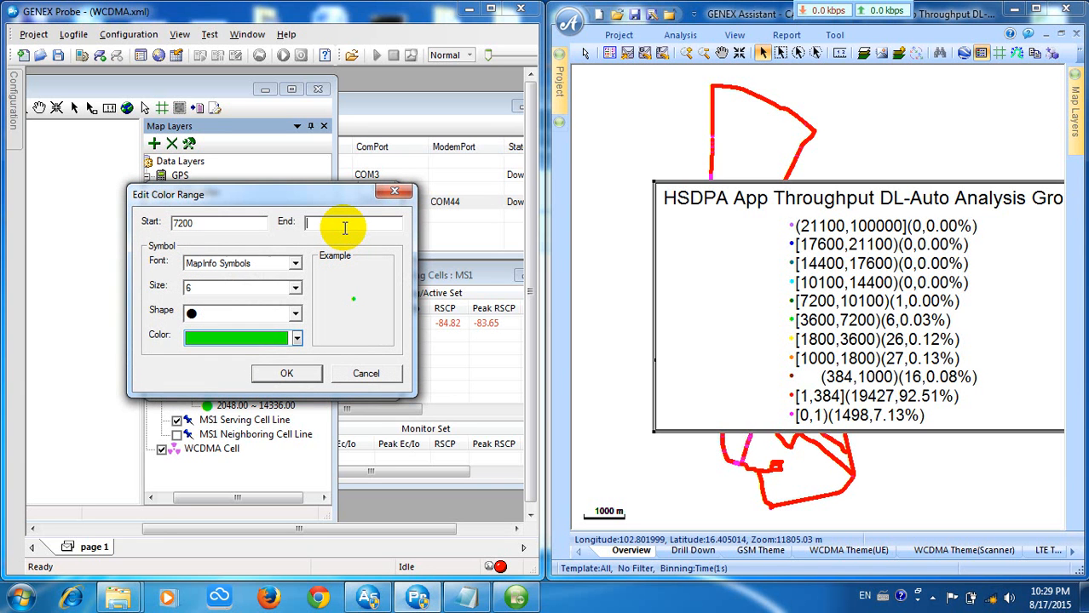
{"action": "type", "text": "10100"}
{"action": "left_click", "coordinate": [297, 338]}
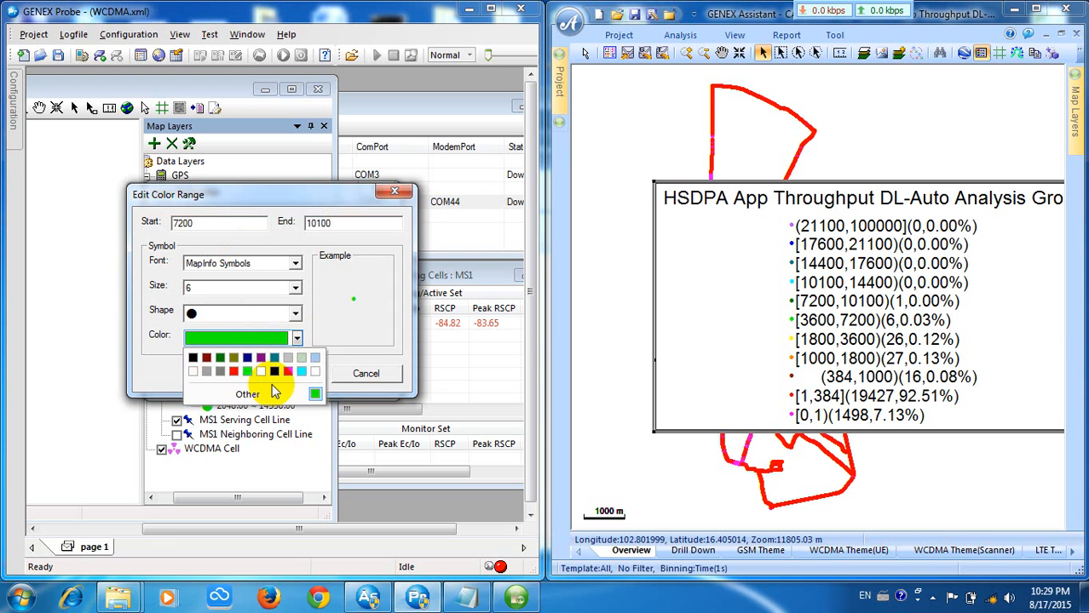
{"action": "left_click", "coordinate": [300, 373]}
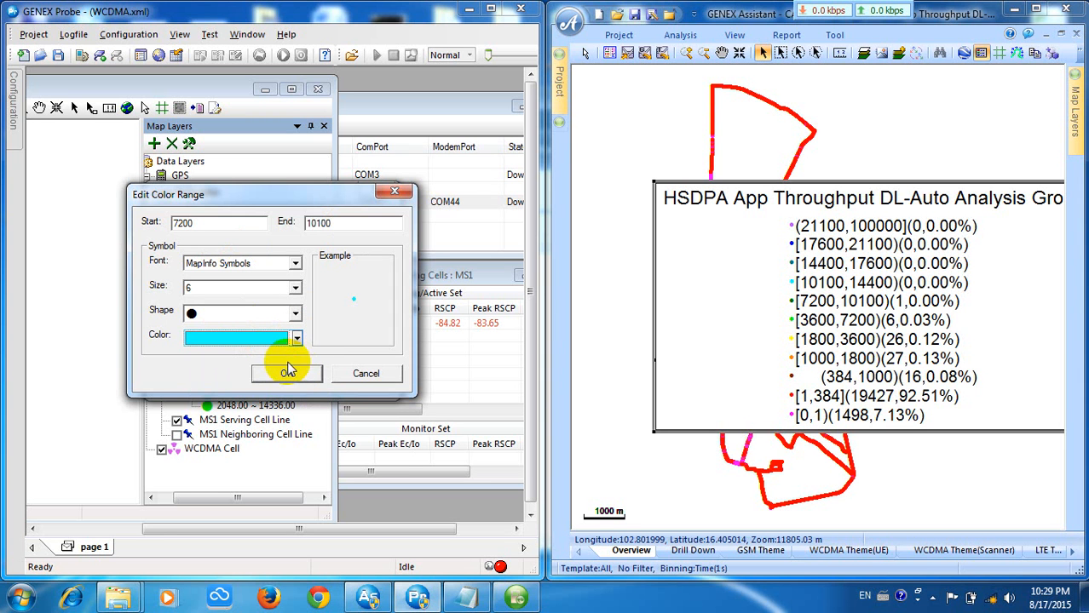
{"action": "left_click", "coordinate": [287, 375]}
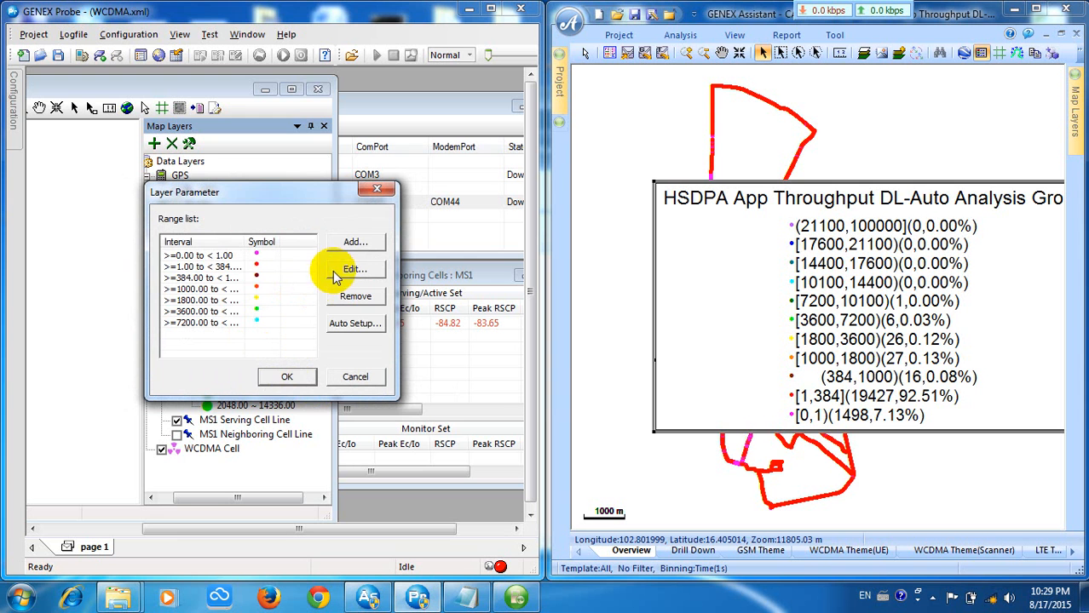
Try to add an eighth RLC PDU Throughput DL color range from 14400 to 17600, size 6, colored dark green
{"action": "left_click", "coordinate": [352, 243]}
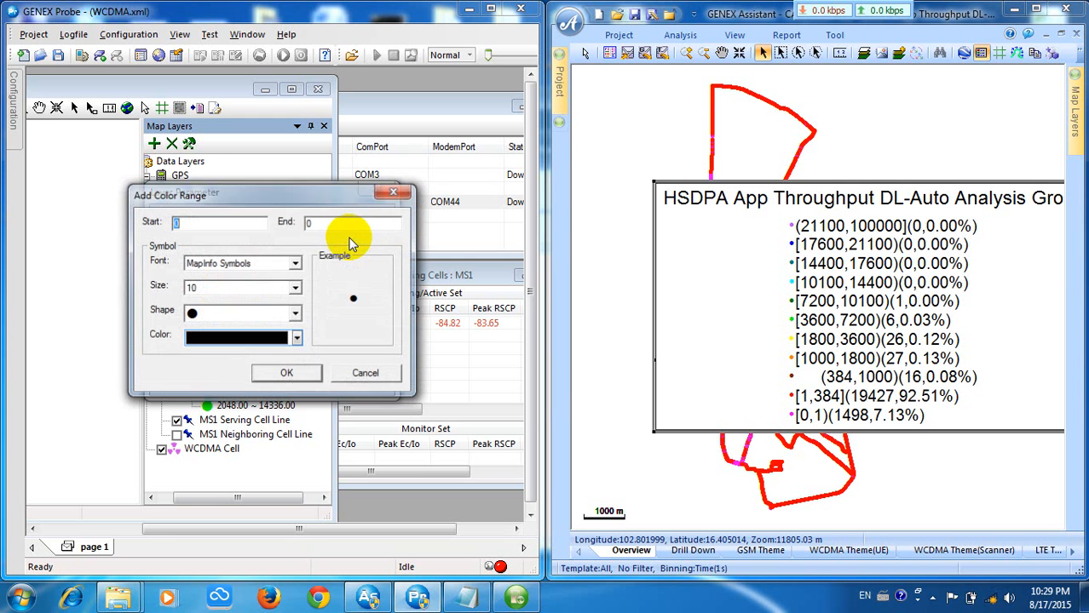
{"action": "left_click", "coordinate": [295, 290]}
{"action": "left_click", "coordinate": [237, 305]}
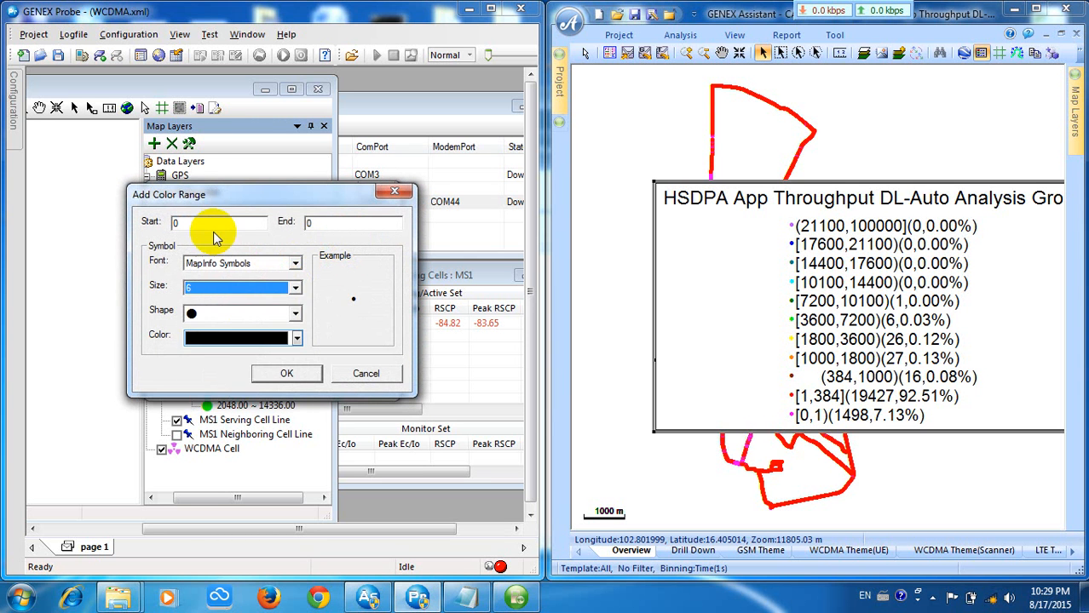
{"action": "left_click", "coordinate": [211, 226]}
{"action": "key", "text": "BackSpace"}
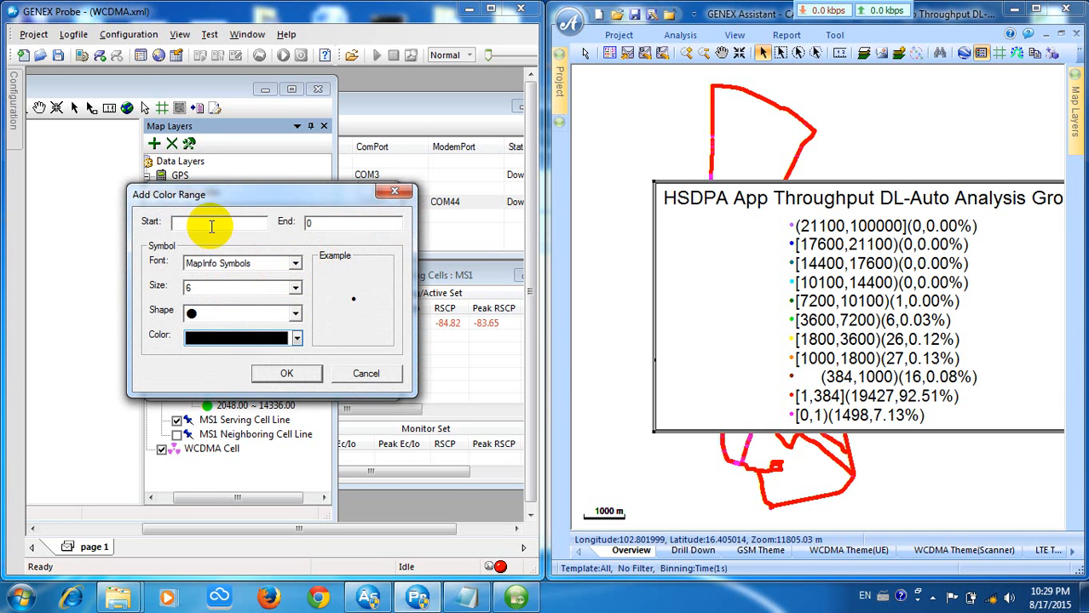
{"action": "type", "text": "14400"}
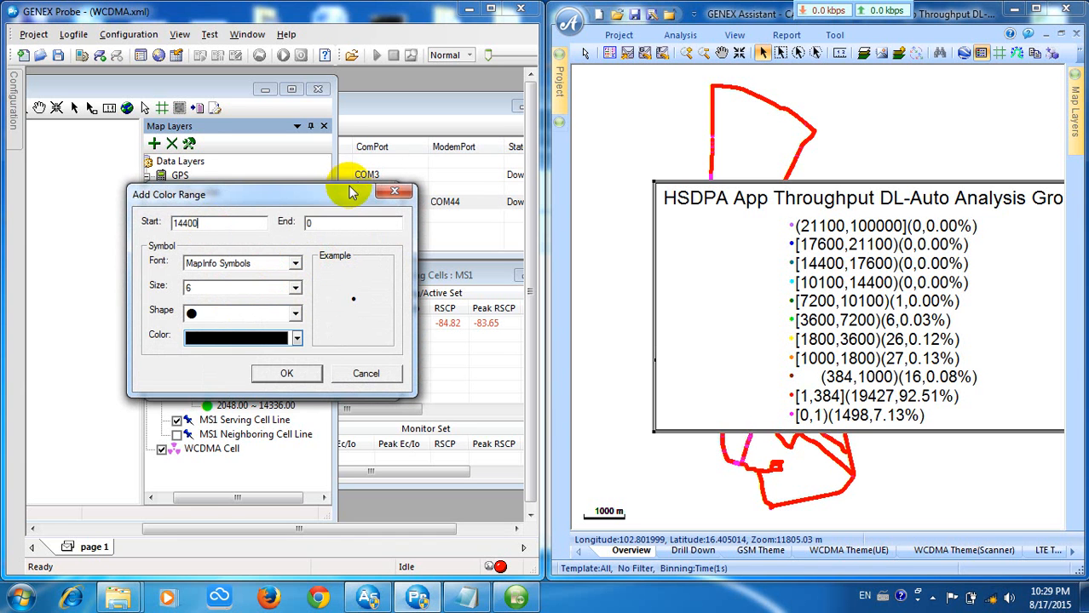
{"action": "left_click", "coordinate": [323, 221]}
{"action": "key", "text": "Delete"}
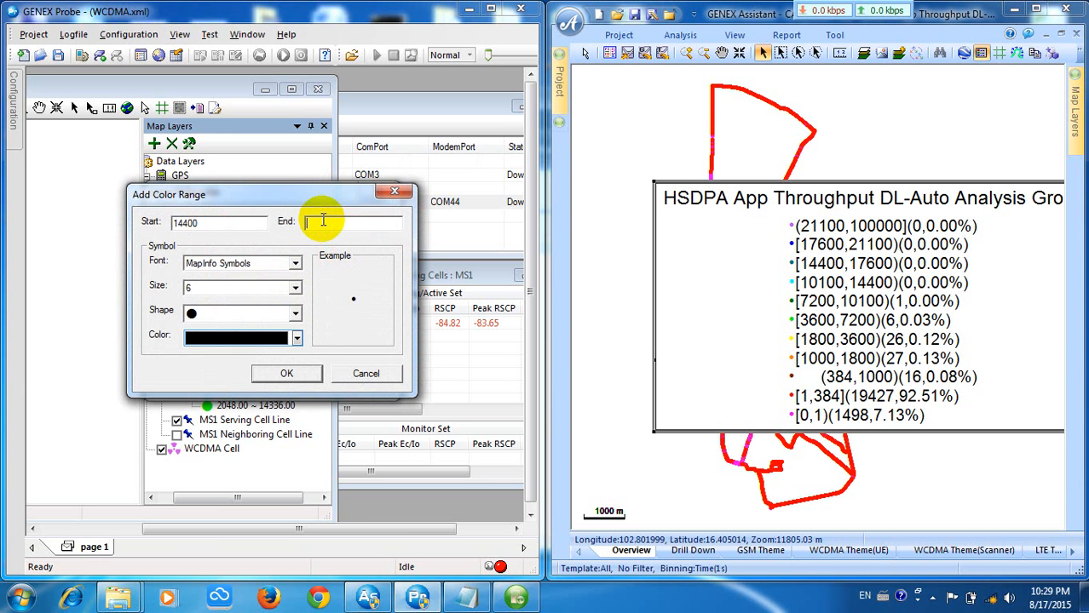
{"action": "type", "text": "17600"}
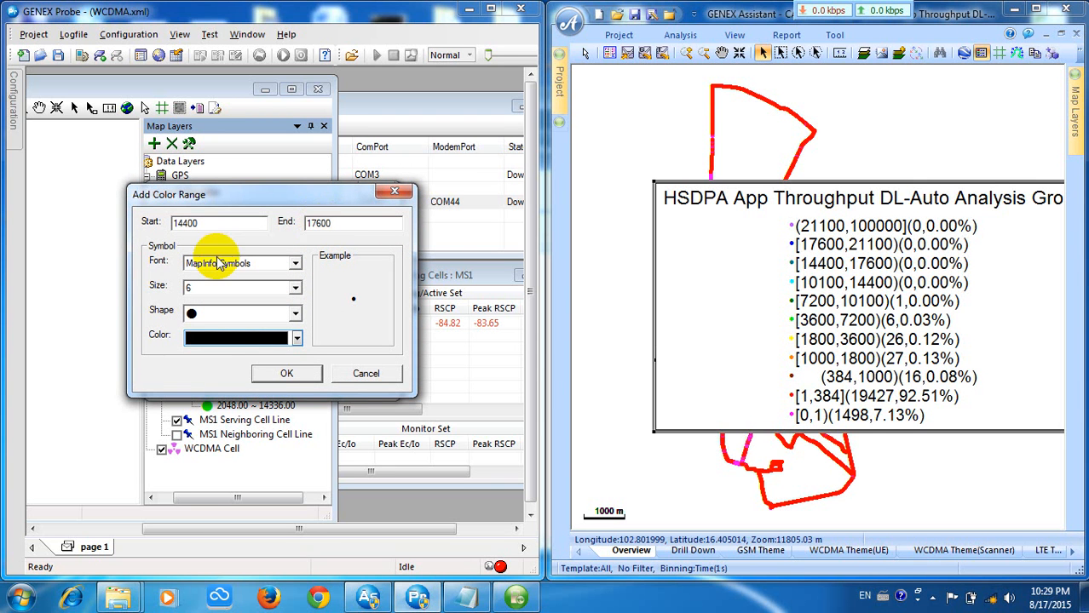
{"action": "left_click", "coordinate": [297, 338]}
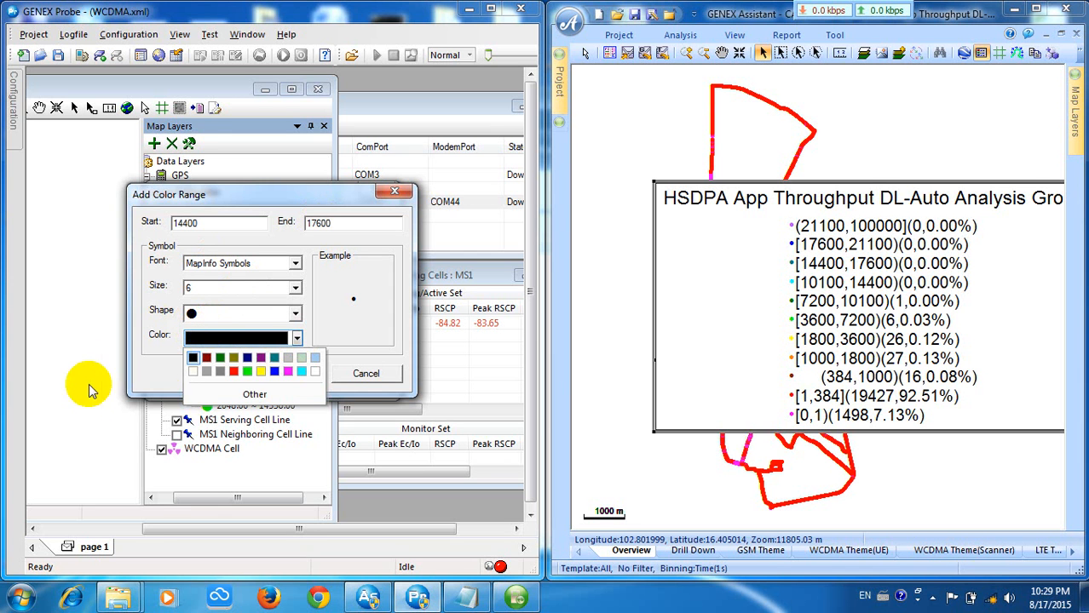
{"action": "left_click", "coordinate": [220, 362]}
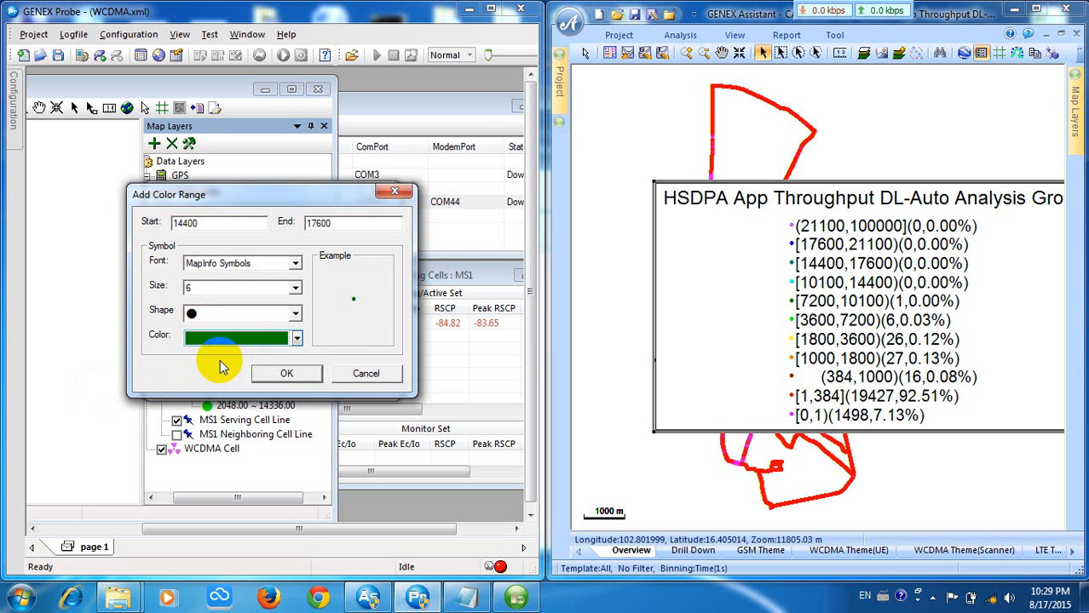
{"action": "left_click", "coordinate": [290, 374]}
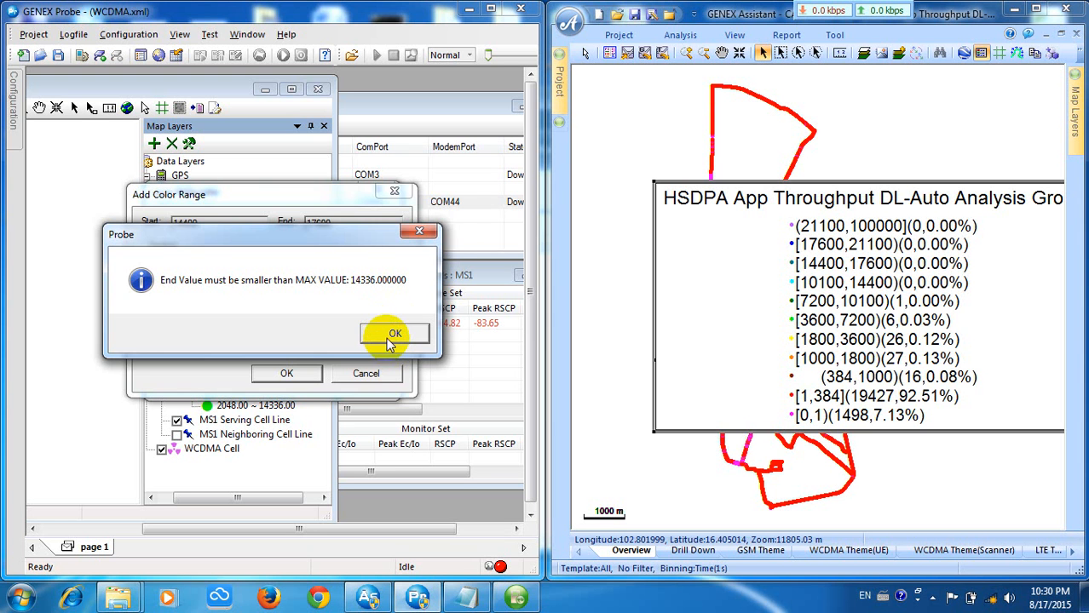
Set the end of the new dark green range to 14336 and try to save it
{"action": "left_click", "coordinate": [393, 337]}
{"action": "left_click", "coordinate": [345, 224]}
{"action": "key", "text": "BackSpace"}
{"action": "key", "text": "BackSpace"}
{"action": "key", "text": "BackSpace"}
{"action": "key", "text": "BackSpace"}
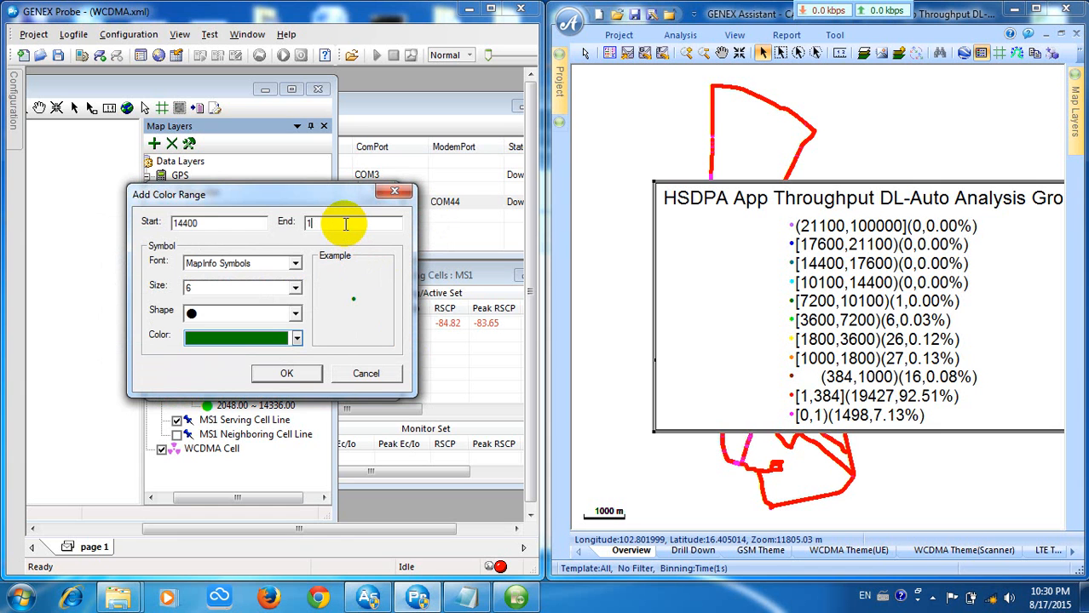
{"action": "type", "text": "4336"}
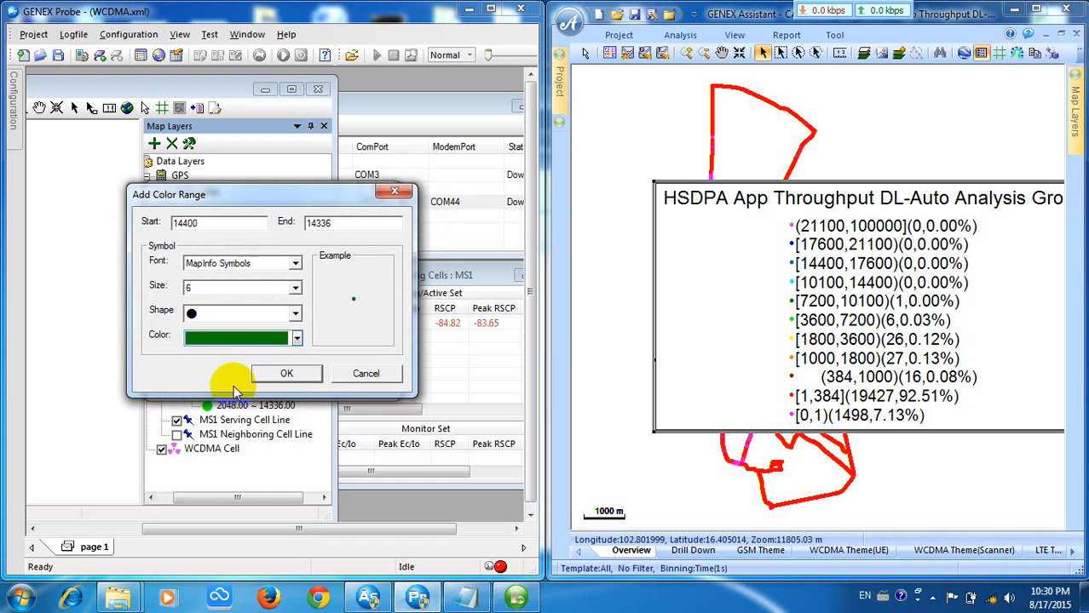
{"action": "left_click", "coordinate": [288, 374]}
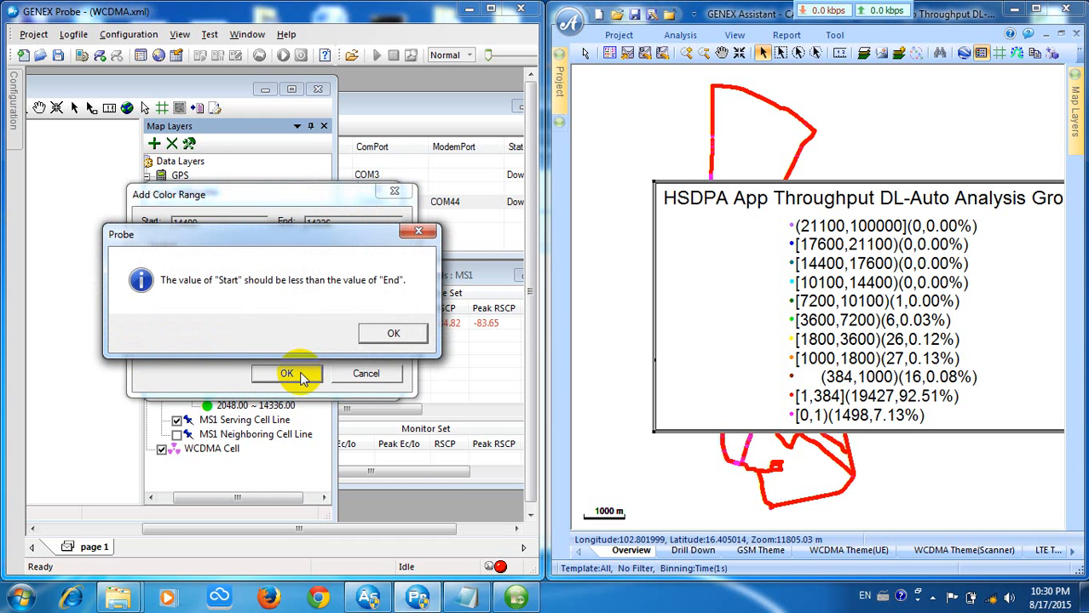
{"action": "left_click", "coordinate": [404, 335]}
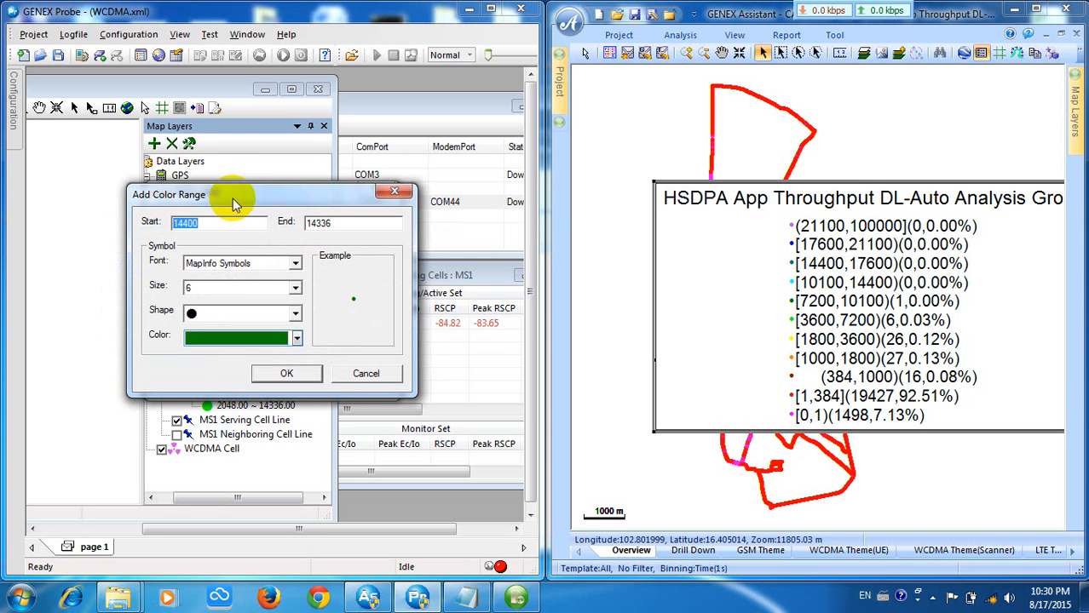
Discard the unsaved dark green color range
{"action": "left_click", "coordinate": [206, 223]}
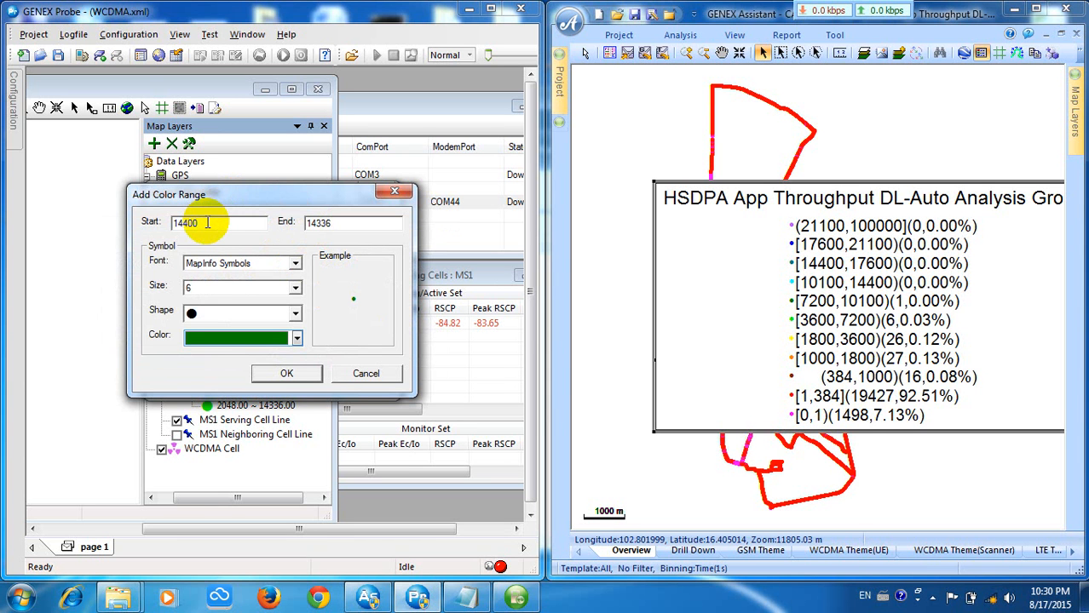
{"action": "key", "text": "BackSpace"}
{"action": "key", "text": "BackSpace"}
{"action": "key", "text": "BackSpace"}
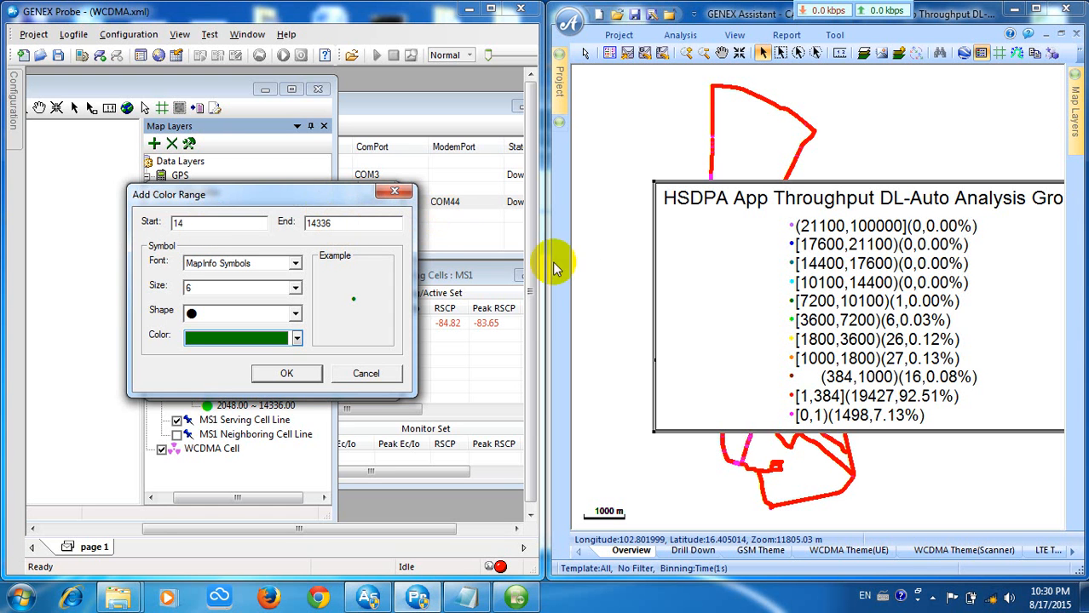
{"action": "left_click_drag", "start_coordinate": [297, 196], "coordinate": [492, 297]}
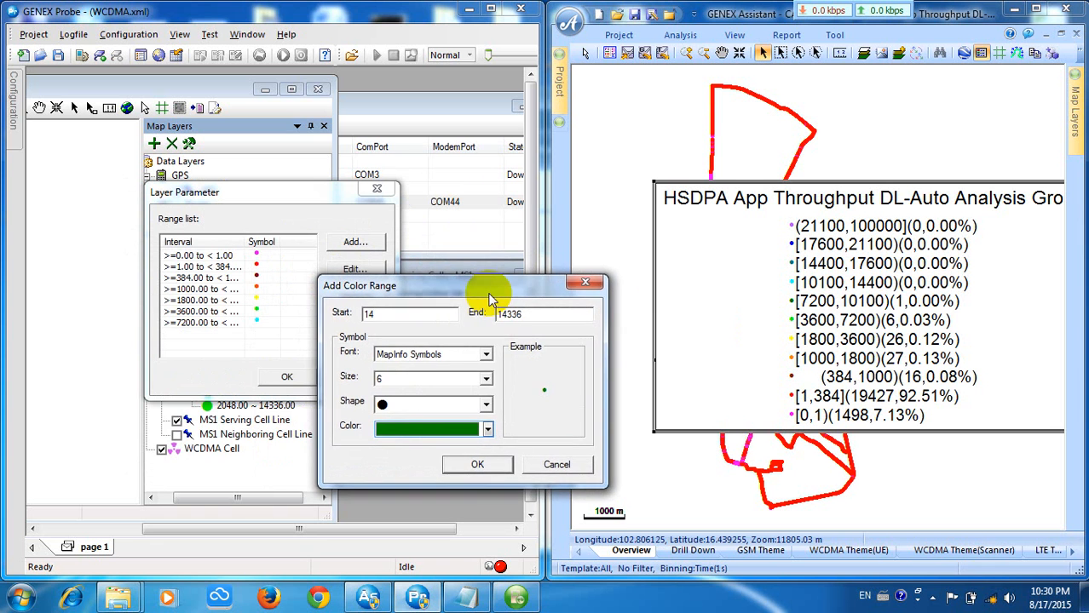
{"action": "left_click", "coordinate": [587, 288]}
Widen the range list's Interval column and begin an eighth color range with start 10100 and end 14400
{"action": "left_click", "coordinate": [189, 325]}
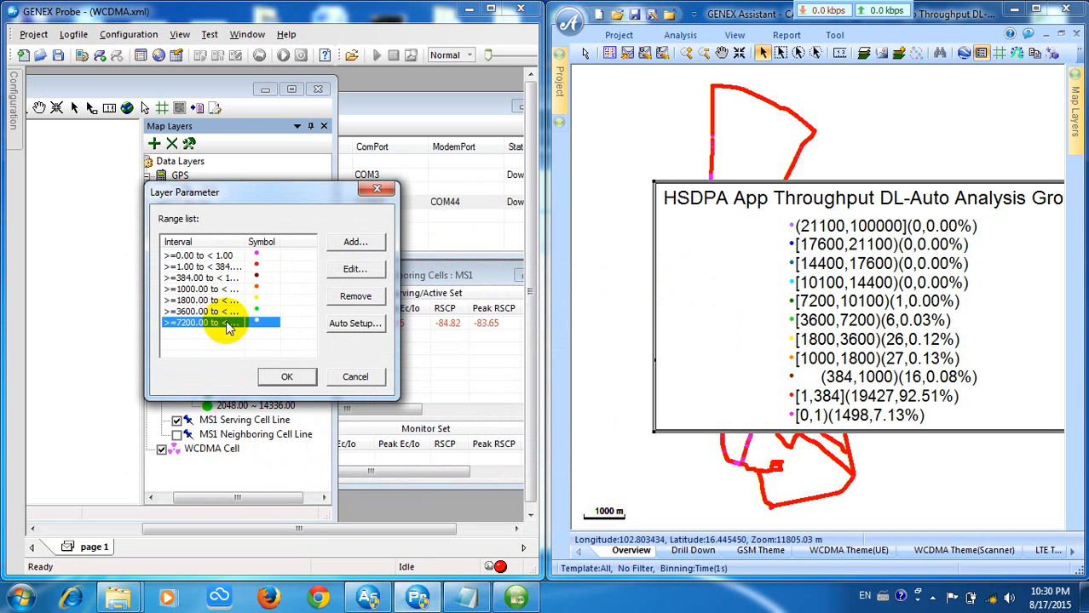
{"action": "left_click_drag", "start_coordinate": [249, 242], "coordinate": [294, 244]}
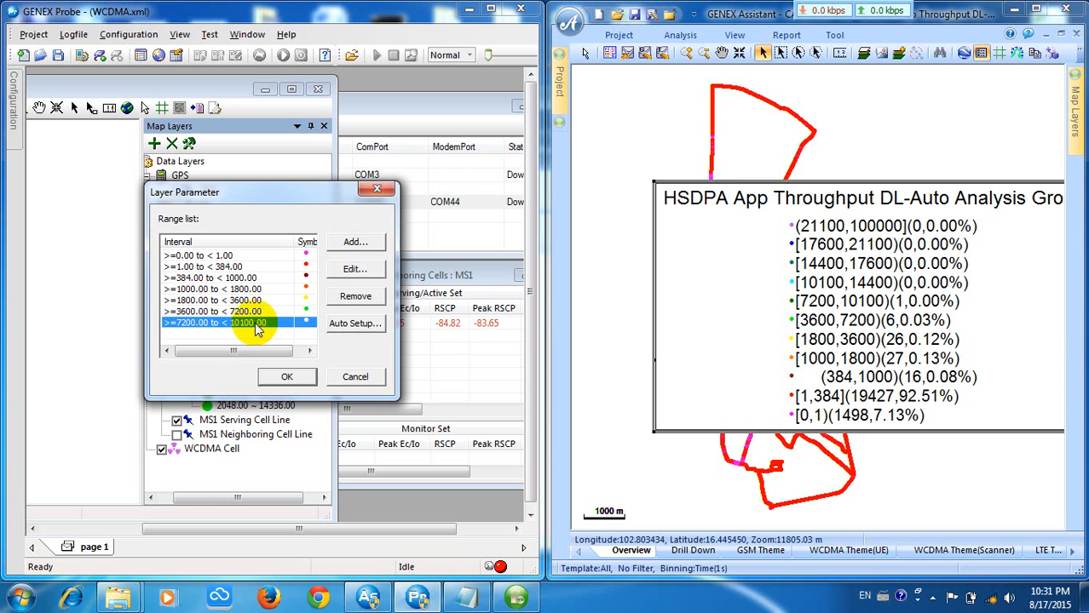
{"action": "left_click", "coordinate": [354, 244]}
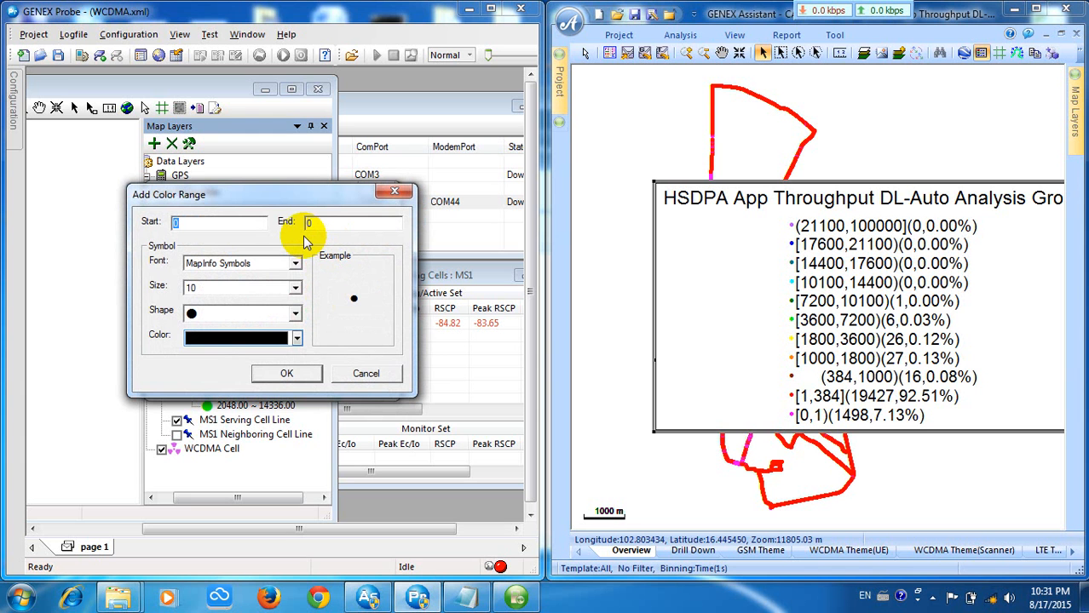
{"action": "type", "text": "10100"}
{"action": "double_click", "coordinate": [348, 223]}
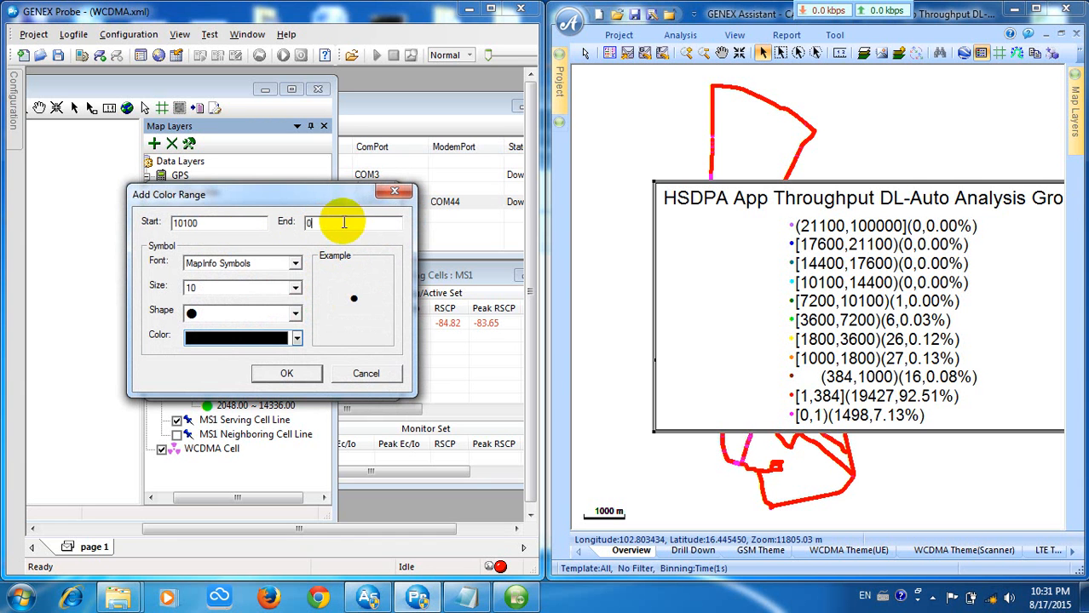
{"action": "type", "text": "1"}
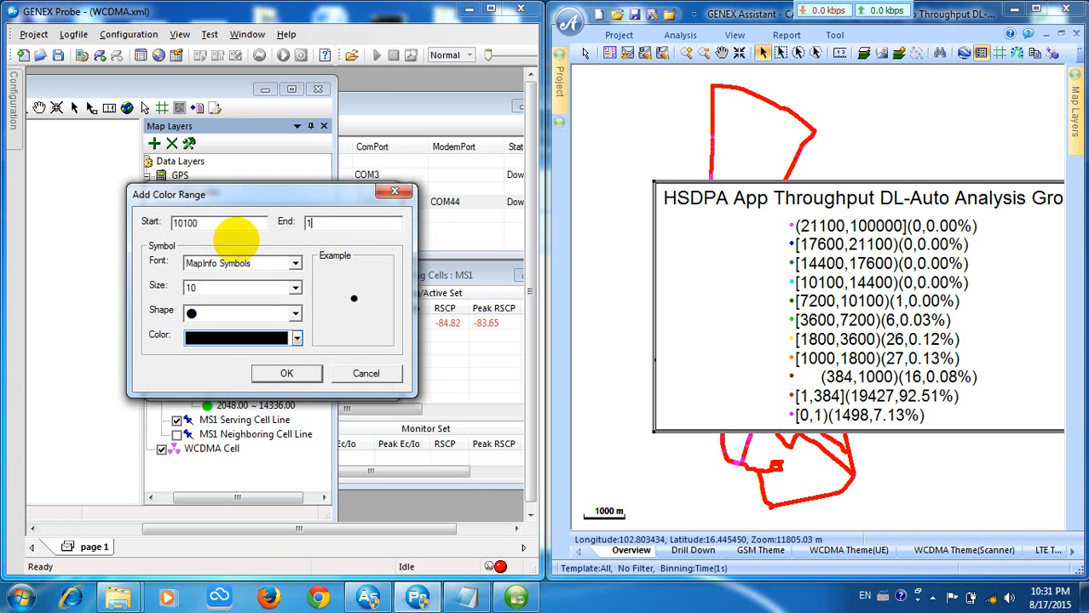
{"action": "type", "text": "4400"}
Color the new range's symbol cyan and set its size to 6
{"action": "left_click", "coordinate": [258, 341]}
{"action": "left_click", "coordinate": [259, 345]}
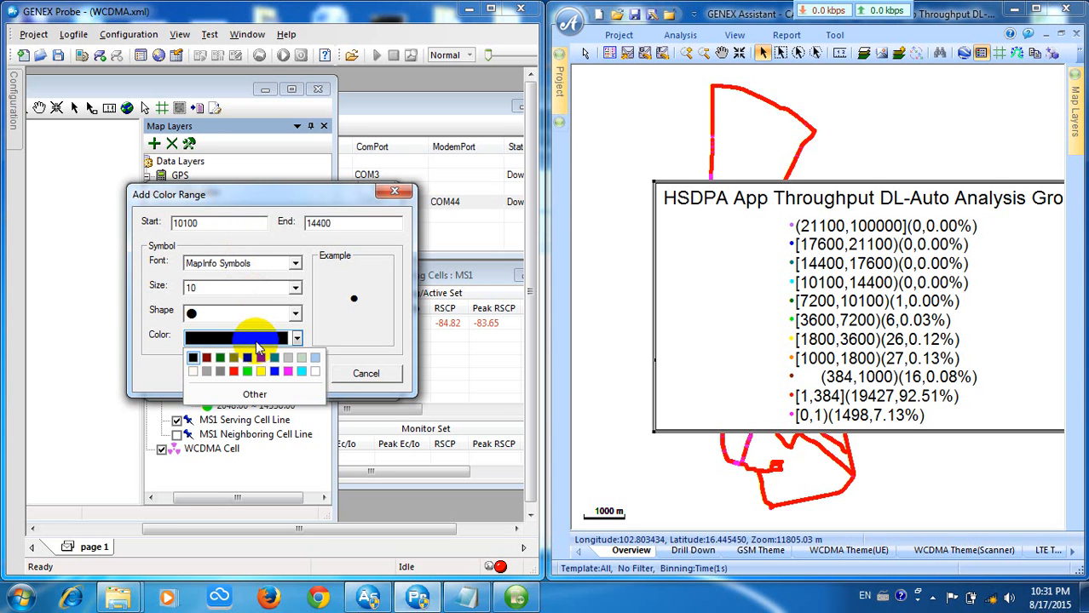
{"action": "left_click", "coordinate": [301, 372]}
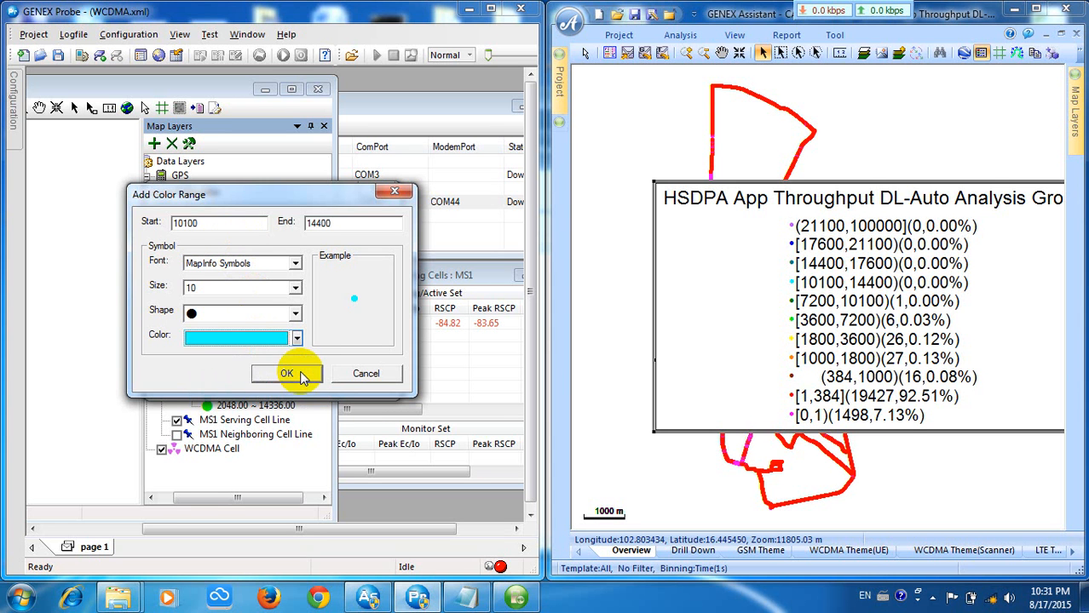
{"action": "left_click", "coordinate": [224, 289]}
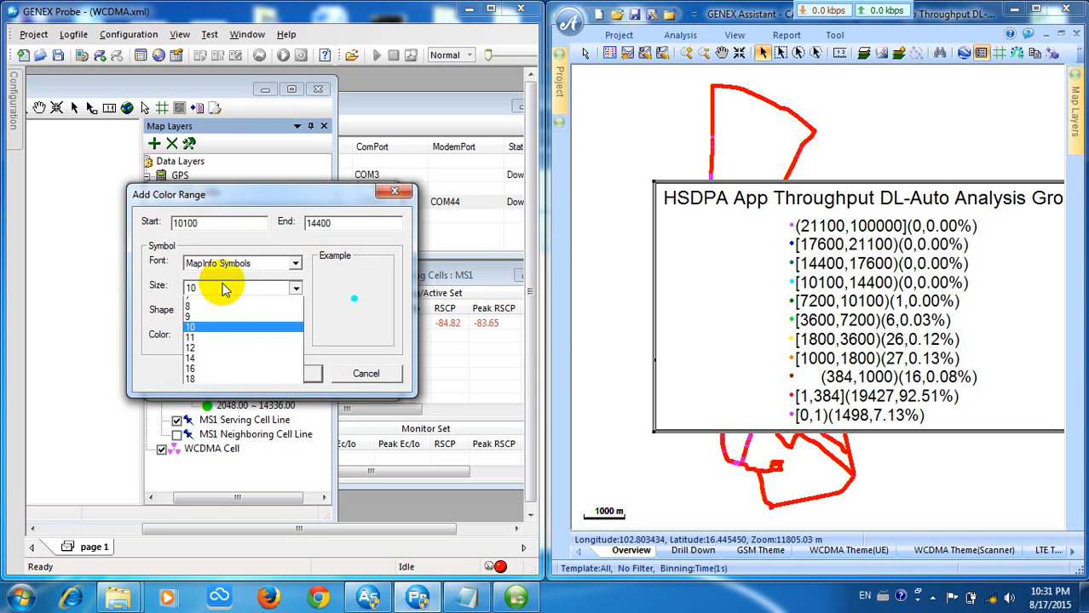
{"action": "left_click", "coordinate": [215, 296]}
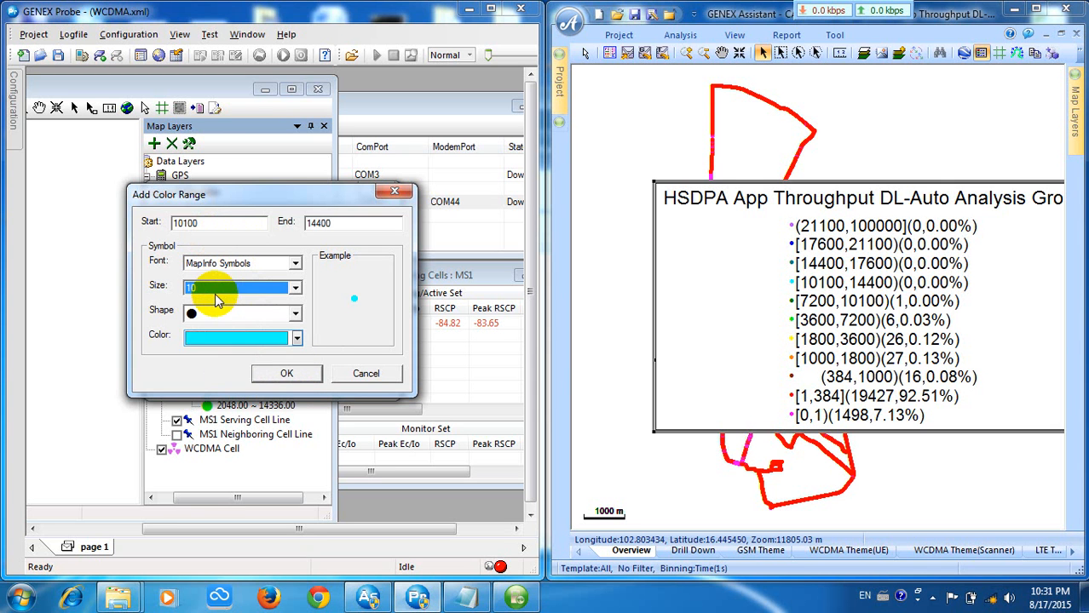
{"action": "scroll", "coordinate": [218, 294], "scroll_direction": "up", "scroll_amount": 4}
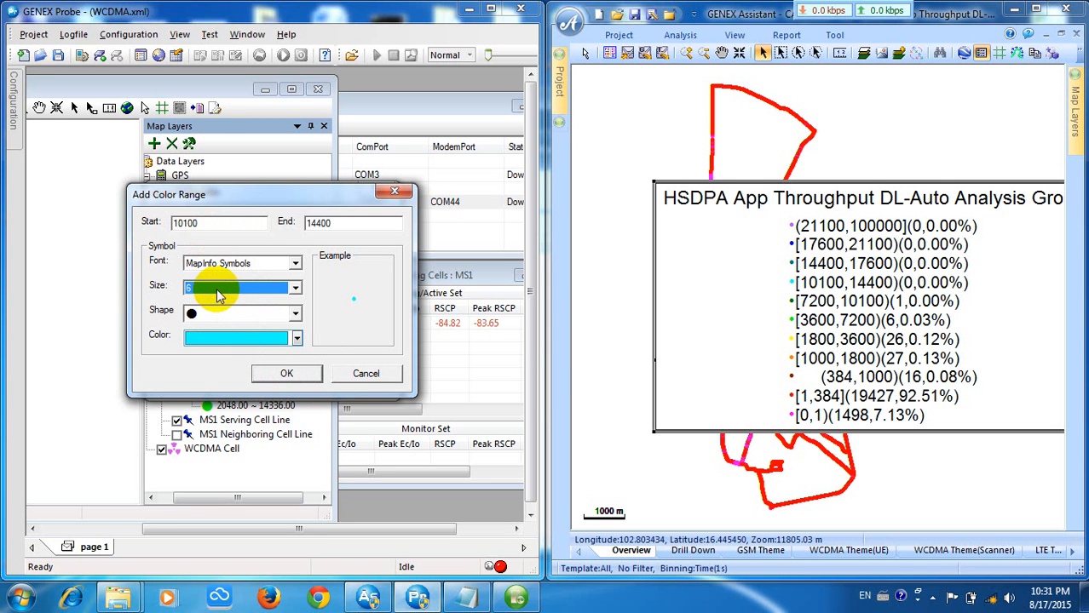
Try to save the cyan color range with 14400 as its end value
{"action": "left_click", "coordinate": [285, 373]}
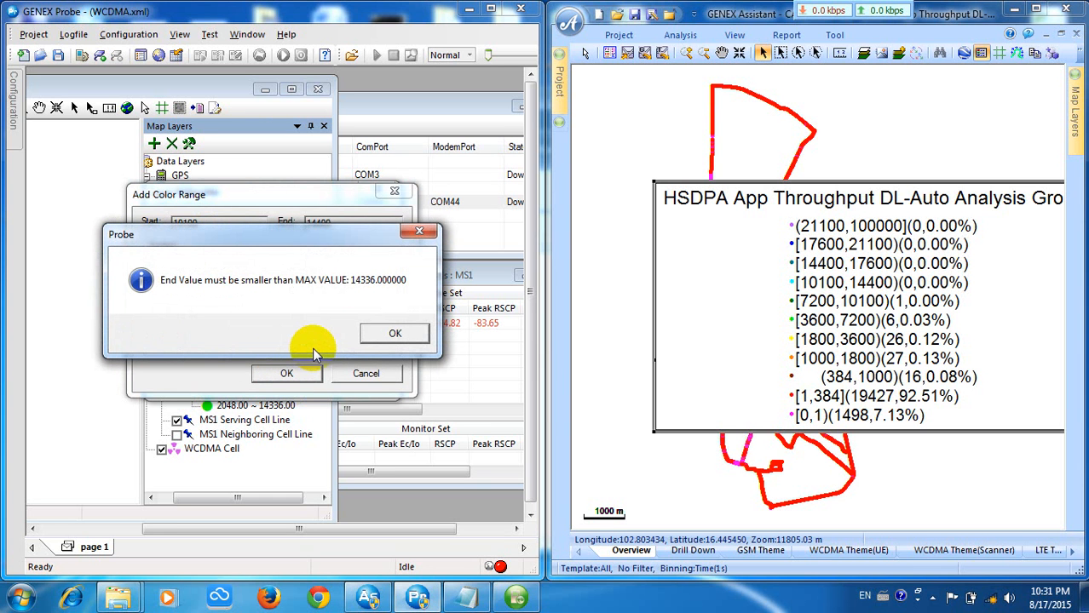
{"action": "left_click", "coordinate": [394, 334]}
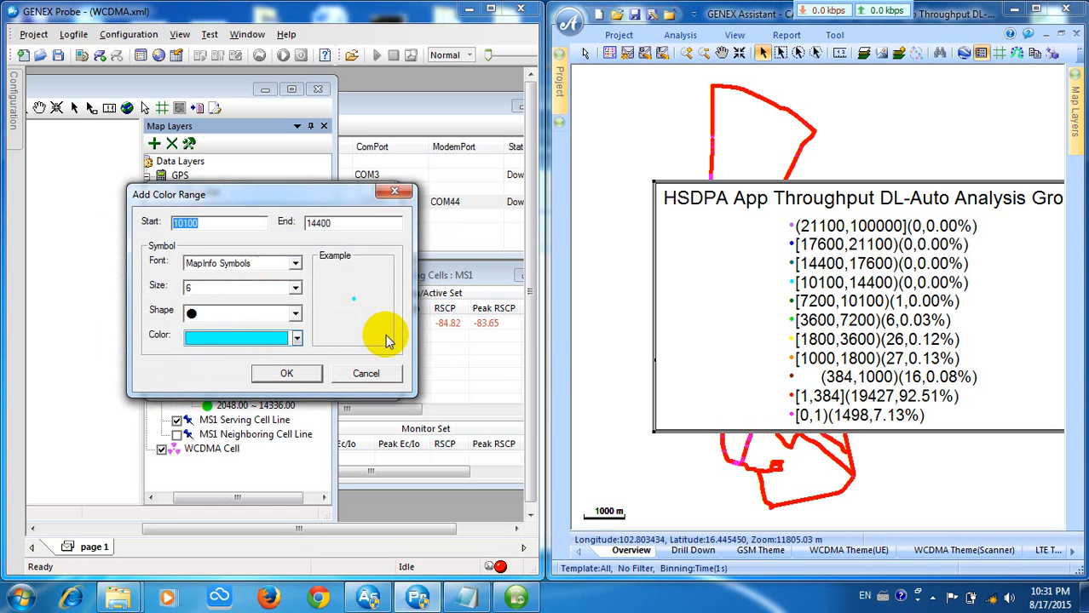
{"action": "left_click", "coordinate": [356, 226]}
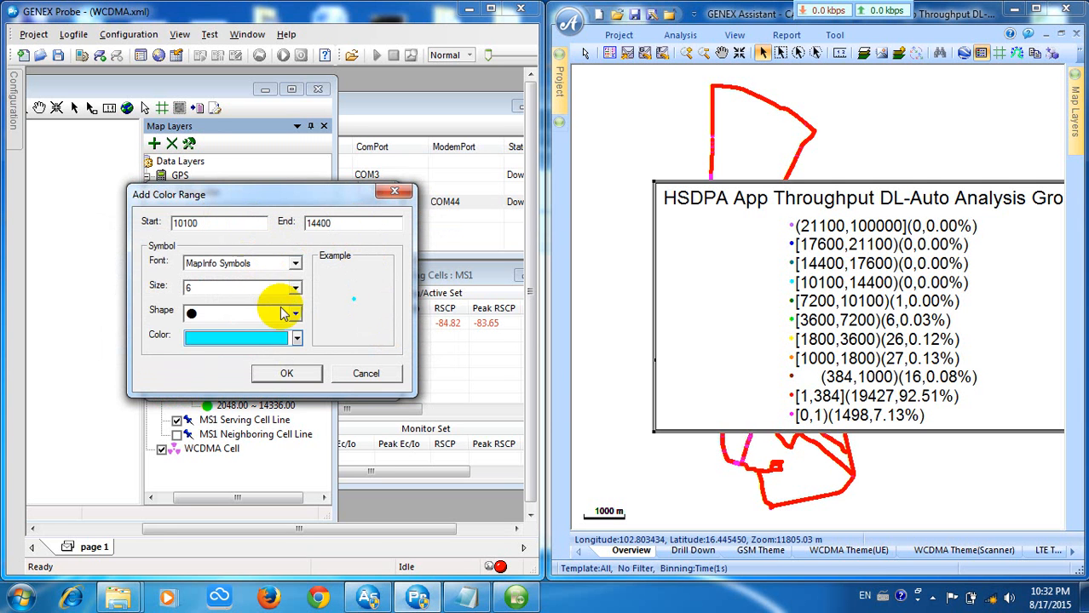
{"action": "left_click", "coordinate": [311, 373]}
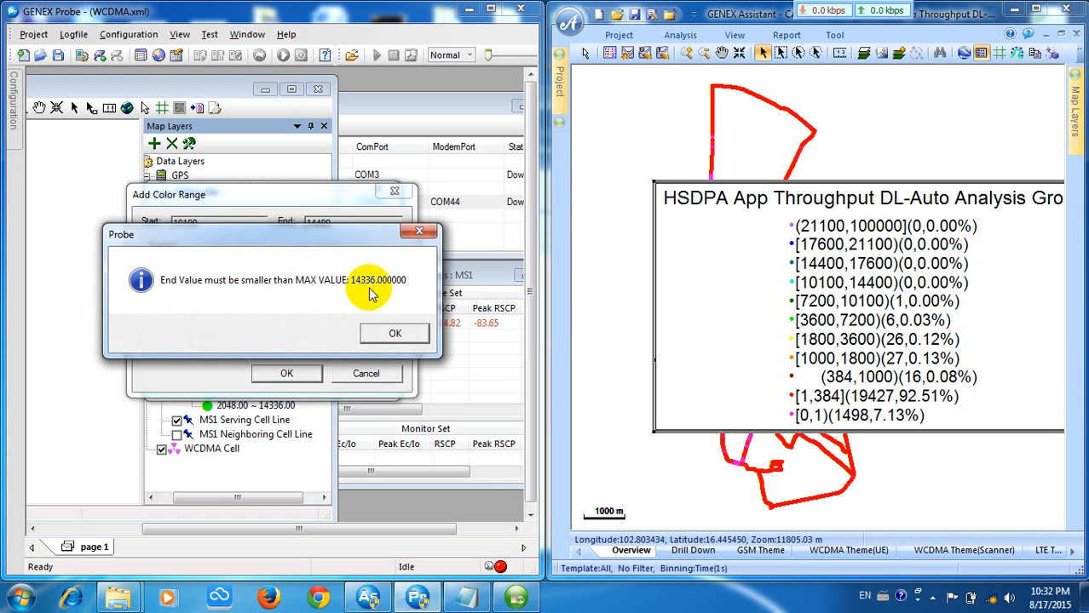
{"action": "left_click", "coordinate": [395, 332]}
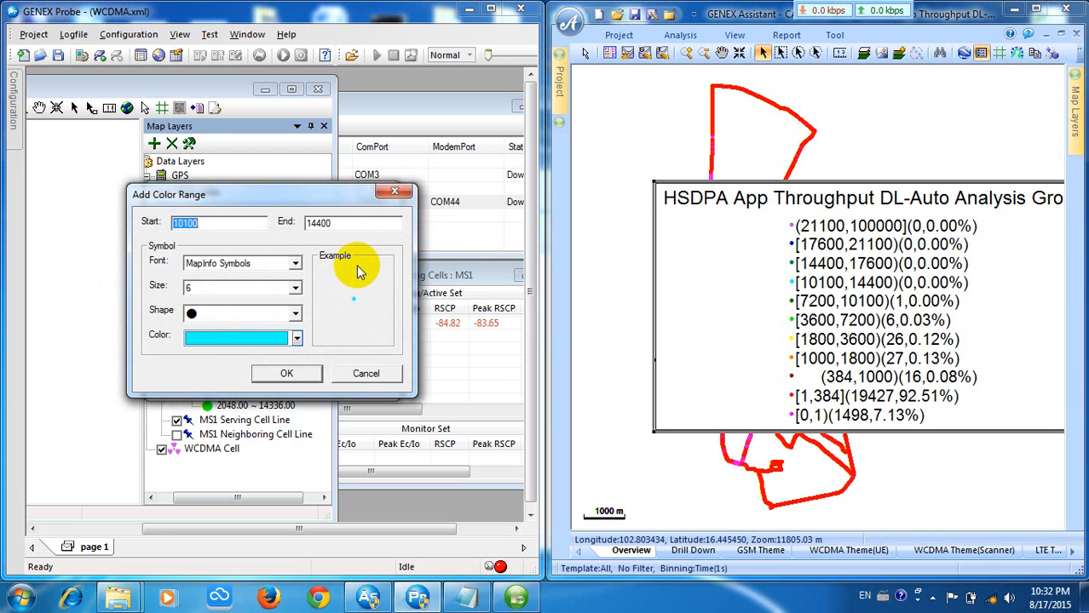
Set the cyan range's end value to 14336 and save it to the range list
{"action": "left_click", "coordinate": [354, 223]}
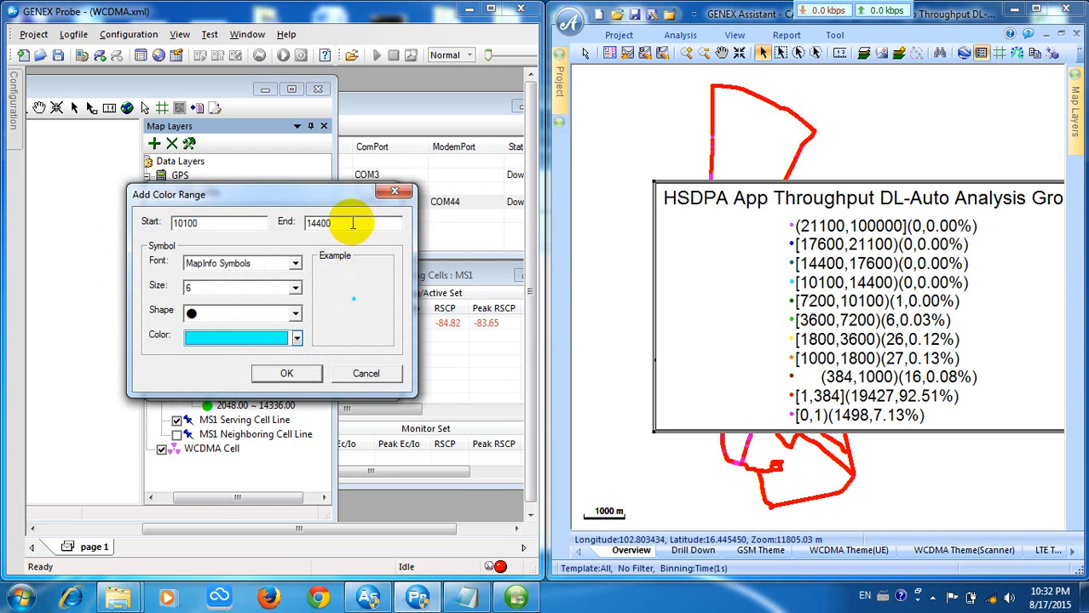
{"action": "left_click_drag", "start_coordinate": [353, 223], "coordinate": [262, 235]}
{"action": "type", "text": "13"}
{"action": "key", "text": "BackSpace"}
{"action": "type", "text": "4"}
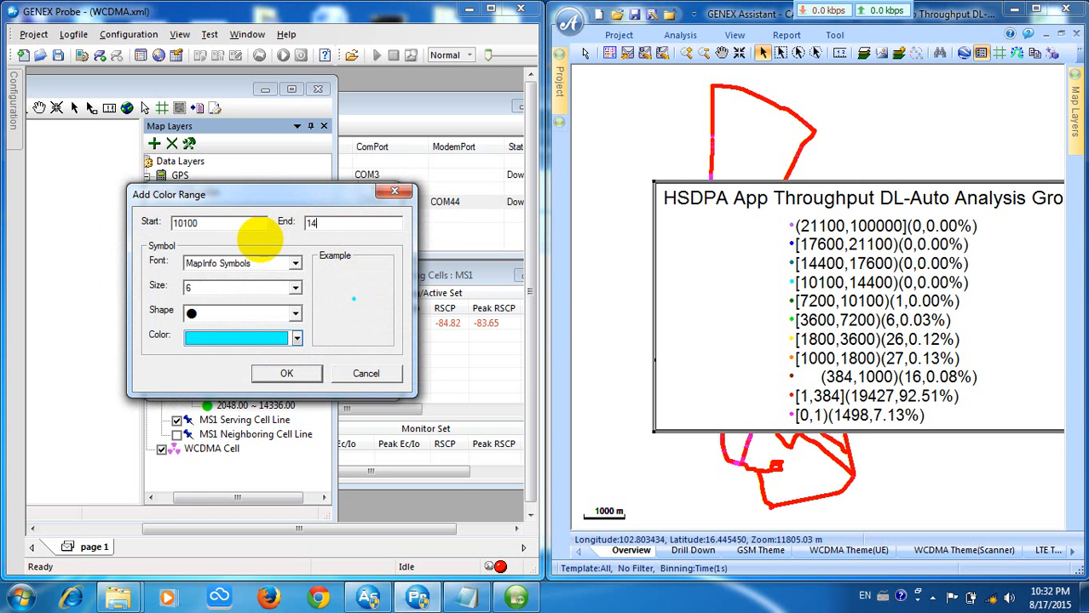
{"action": "type", "text": "336"}
{"action": "left_click", "coordinate": [289, 373]}
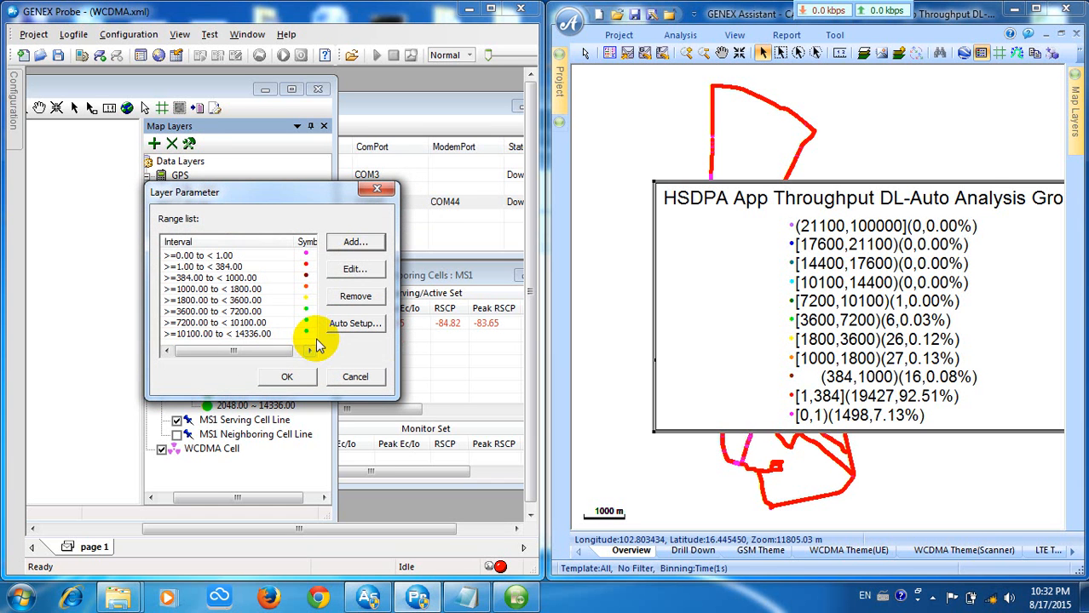
{"action": "left_click_drag", "start_coordinate": [283, 356], "coordinate": [299, 356]}
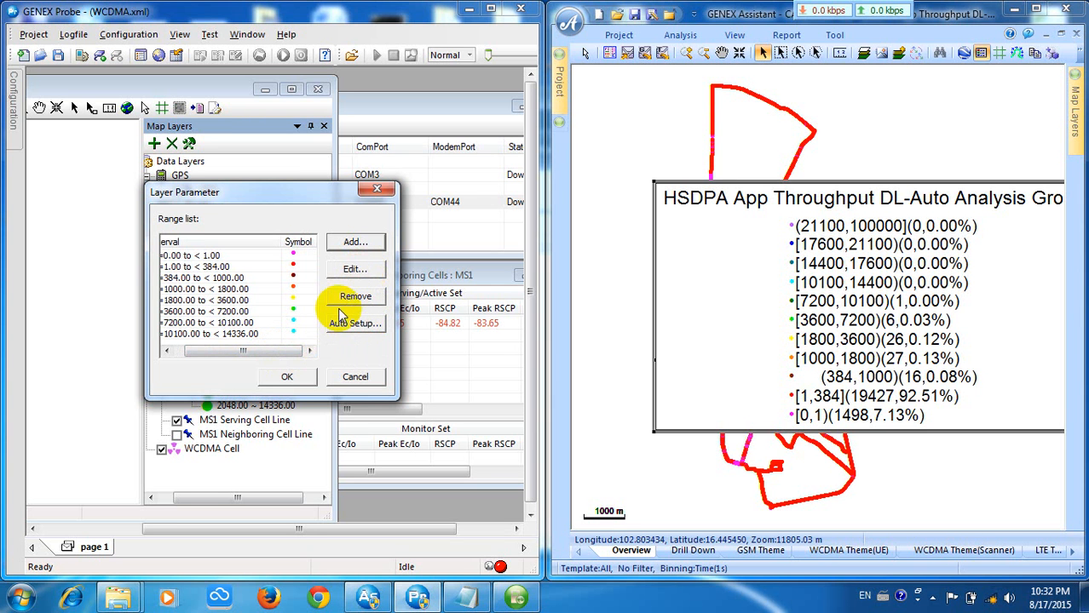
Try to add a ninth color range with start 14336 and end 14400 to the RLC PDU Throughput DL layer
{"action": "left_click", "coordinate": [355, 243]}
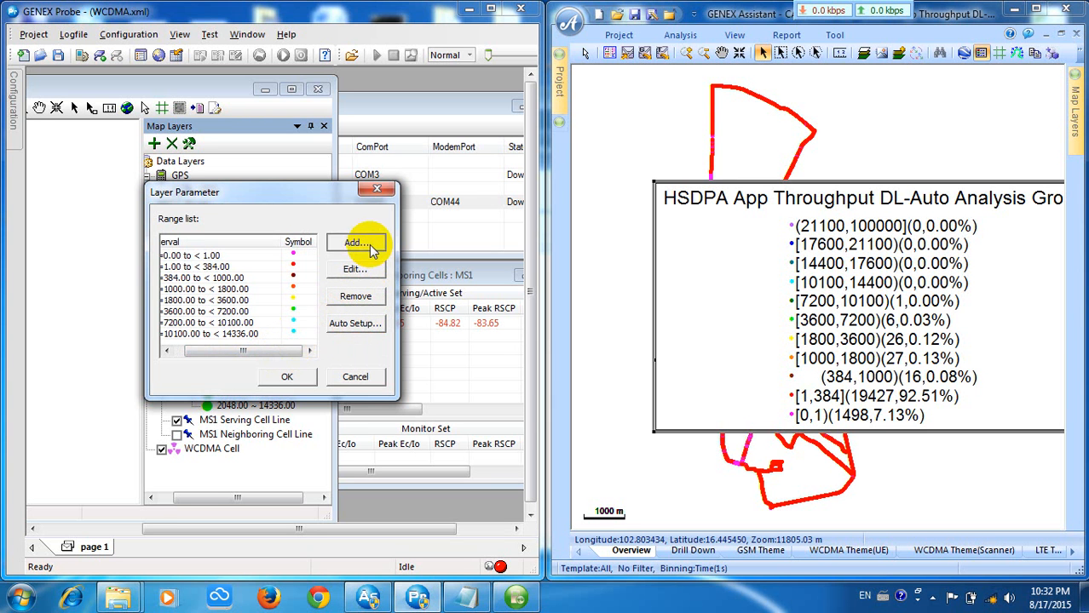
{"action": "type", "text": "14336"}
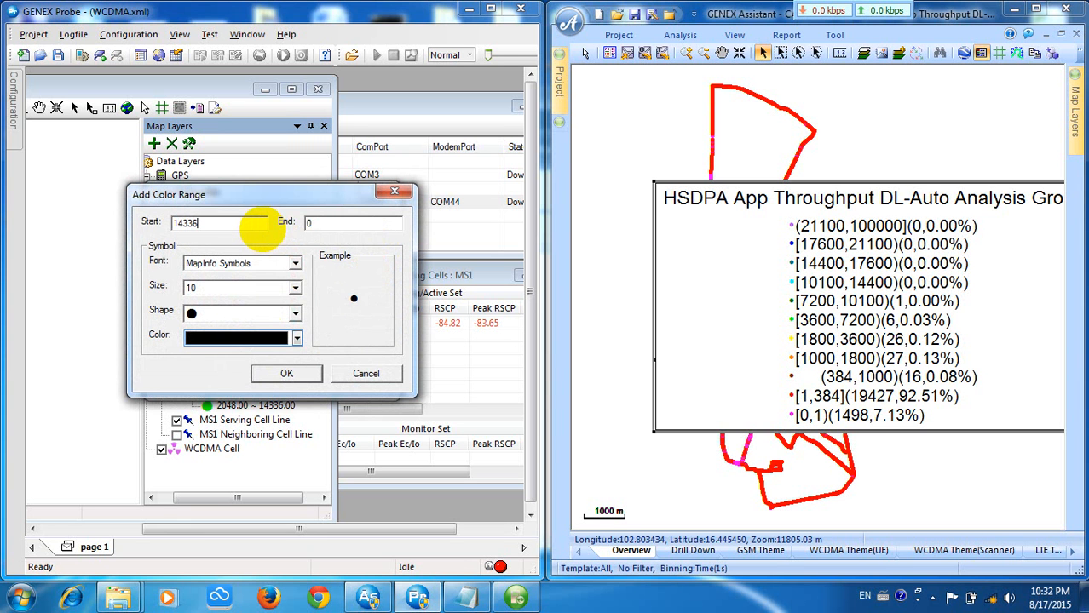
{"action": "left_click", "coordinate": [340, 220]}
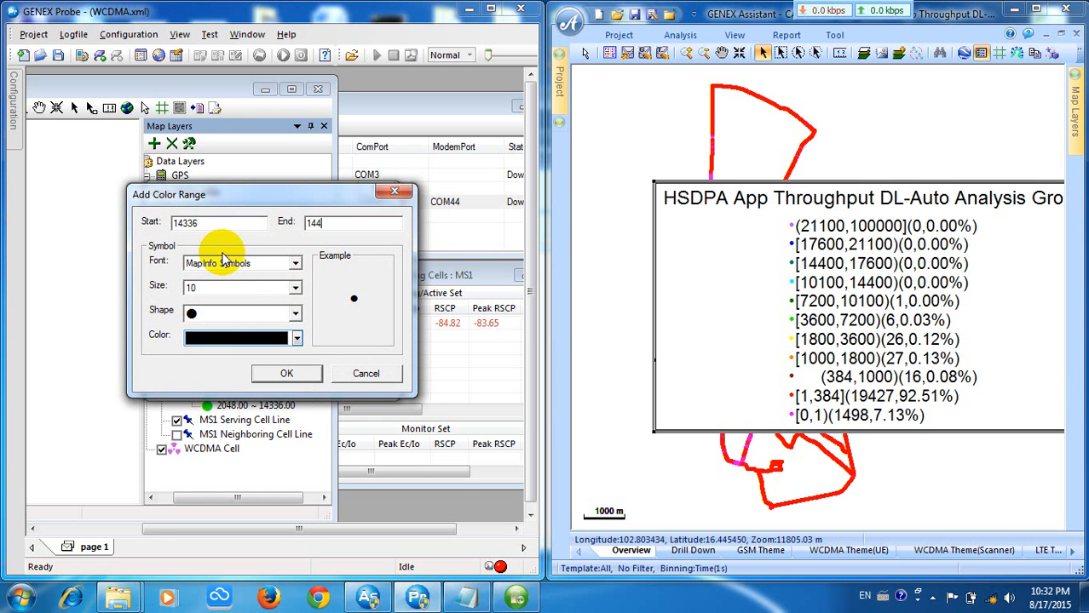
{"action": "left_click", "coordinate": [286, 373]}
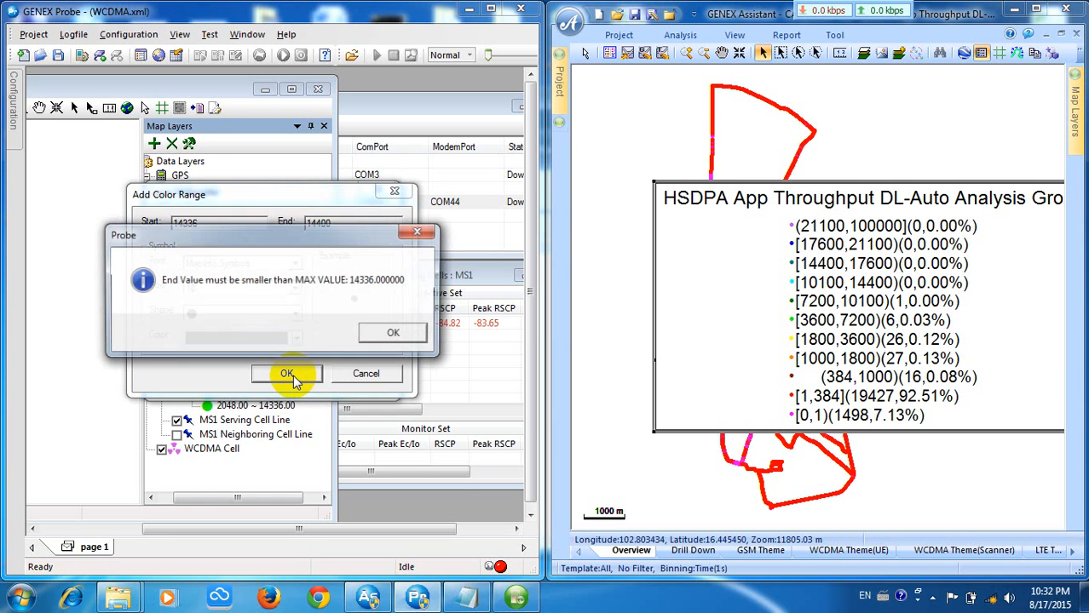
{"action": "left_click", "coordinate": [402, 334]}
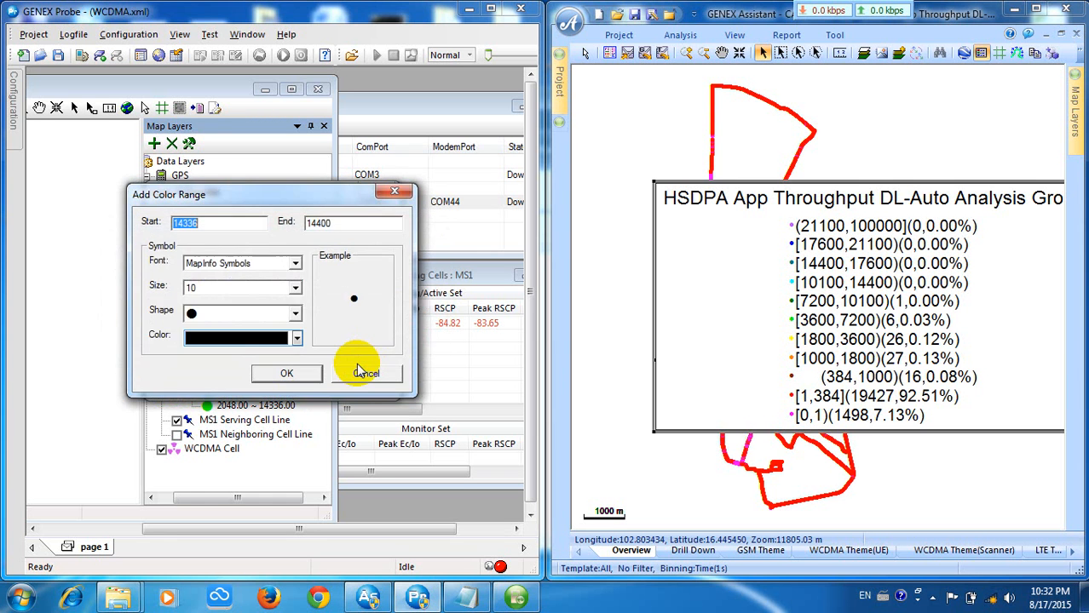
{"action": "left_click", "coordinate": [358, 373]}
Apply the edited range list to the layer, and maximize both the Outdoor Map and the GENEX Probe window
{"action": "left_click", "coordinate": [287, 375]}
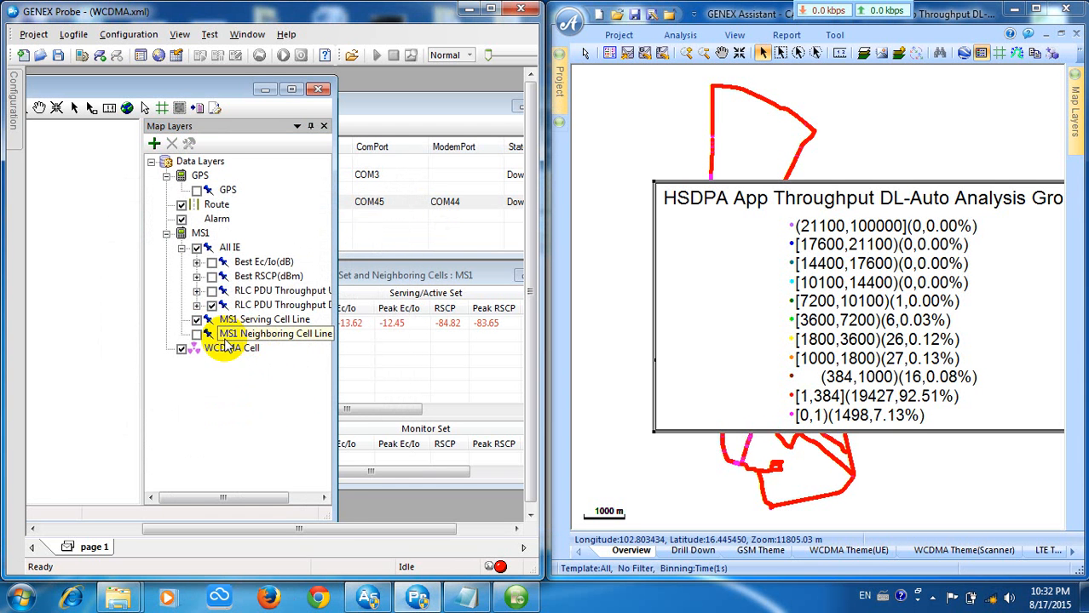
{"action": "left_click", "coordinate": [290, 90]}
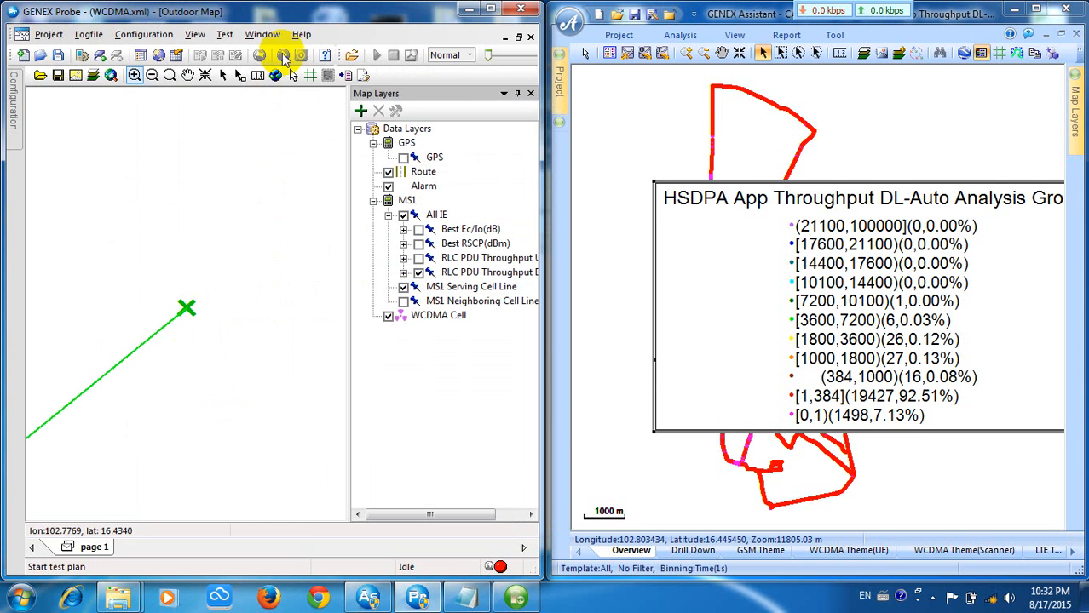
{"action": "left_click", "coordinate": [490, 9]}
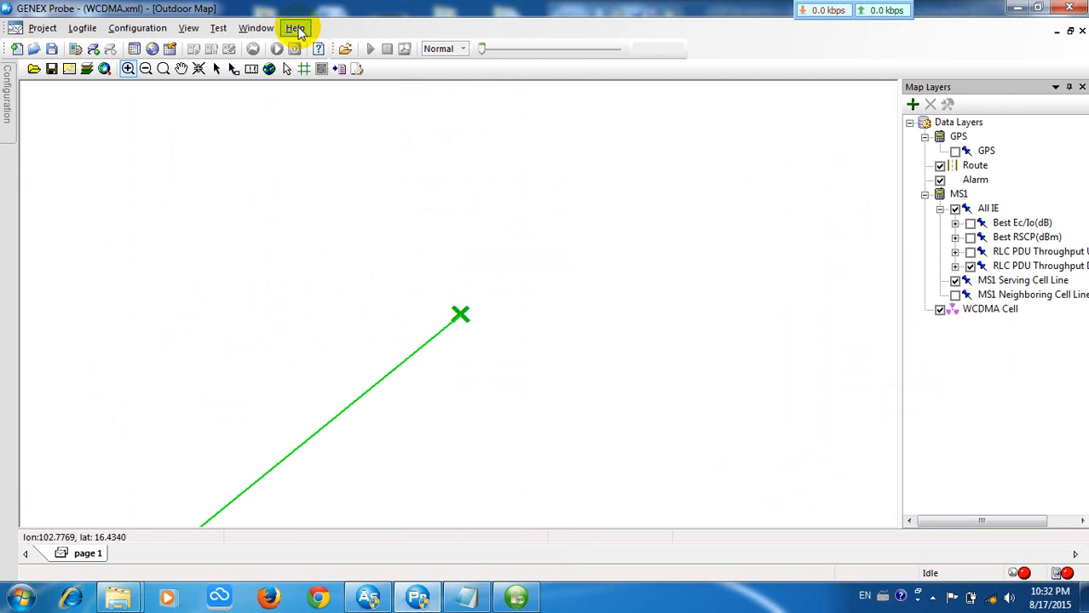
Check Probe's version and build information
{"action": "left_click", "coordinate": [295, 29]}
{"action": "left_click", "coordinate": [329, 188]}
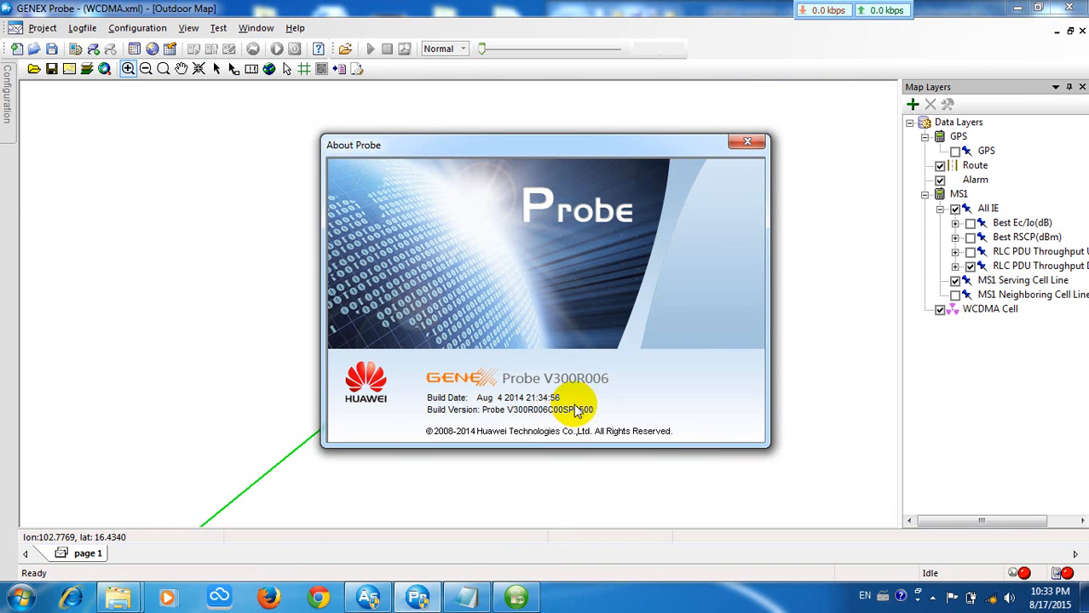
{"action": "left_click", "coordinate": [748, 145]}
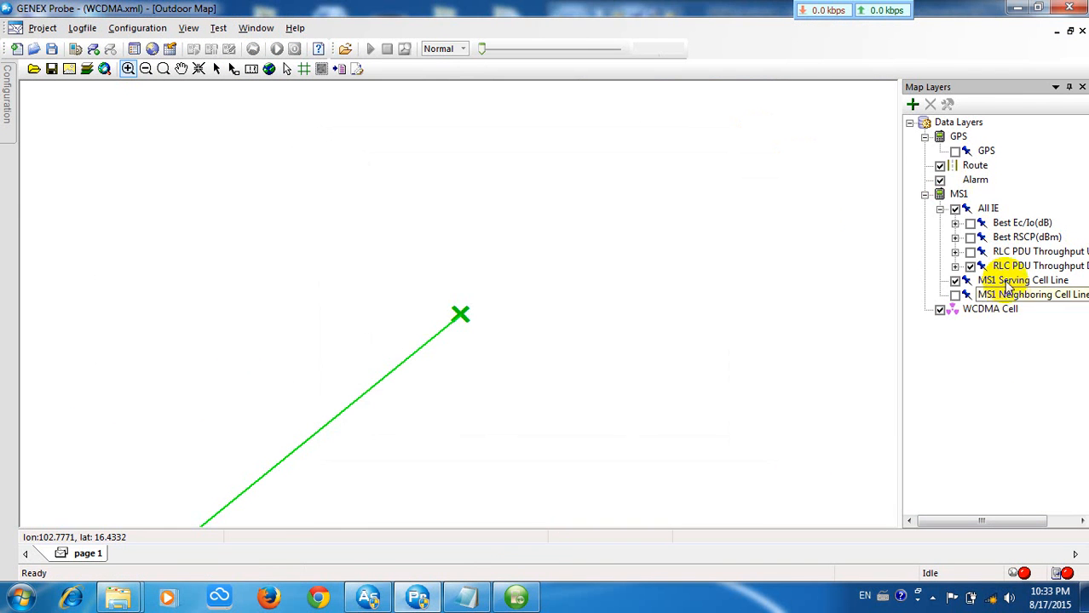
Widen the Map Layers pane and review the color ranges under RLC PDU Throughput DL(kbit/s)
{"action": "left_click_drag", "start_coordinate": [899, 228], "coordinate": [553, 239]}
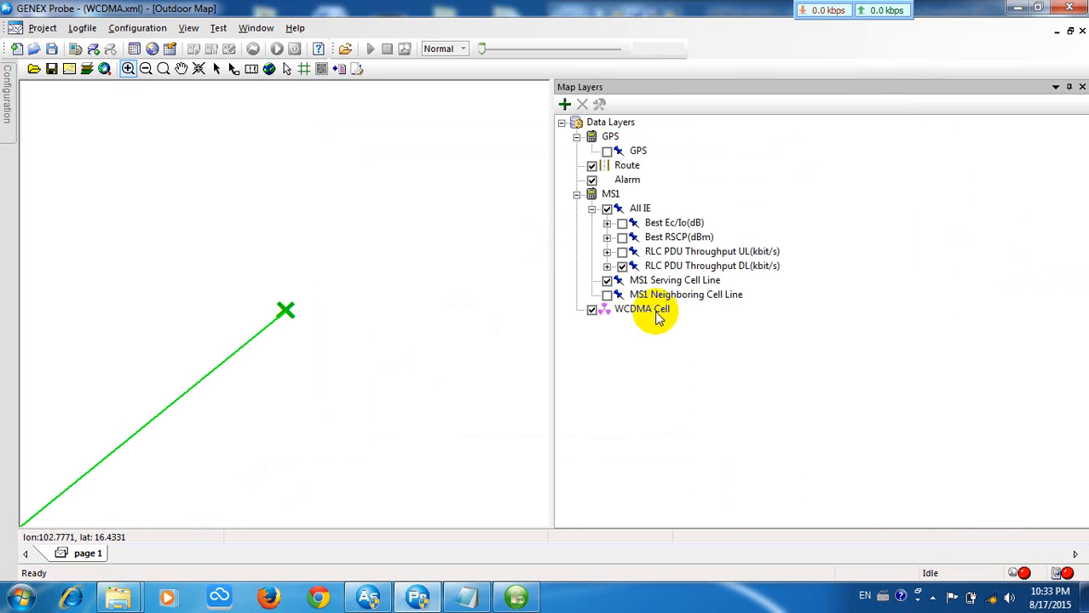
{"action": "left_click", "coordinate": [607, 267]}
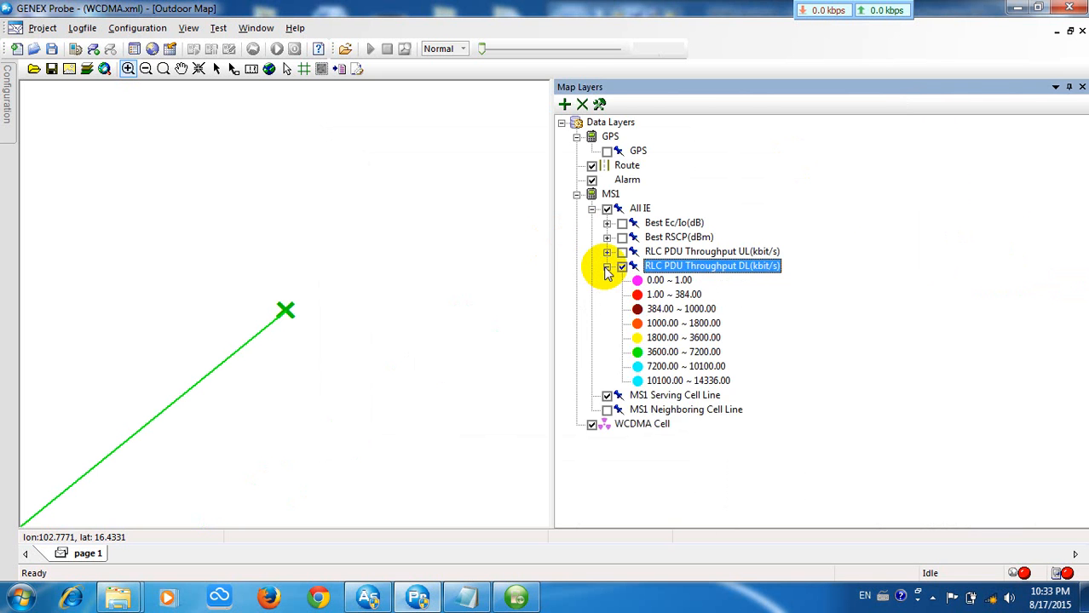
{"action": "left_click", "coordinate": [658, 311]}
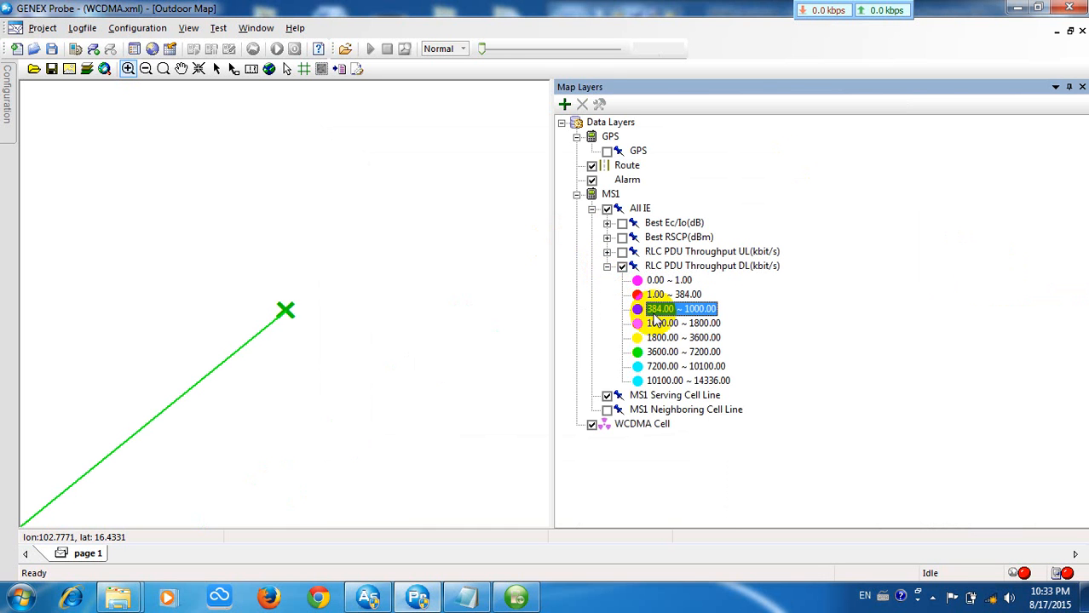
{"action": "left_click", "coordinate": [712, 383]}
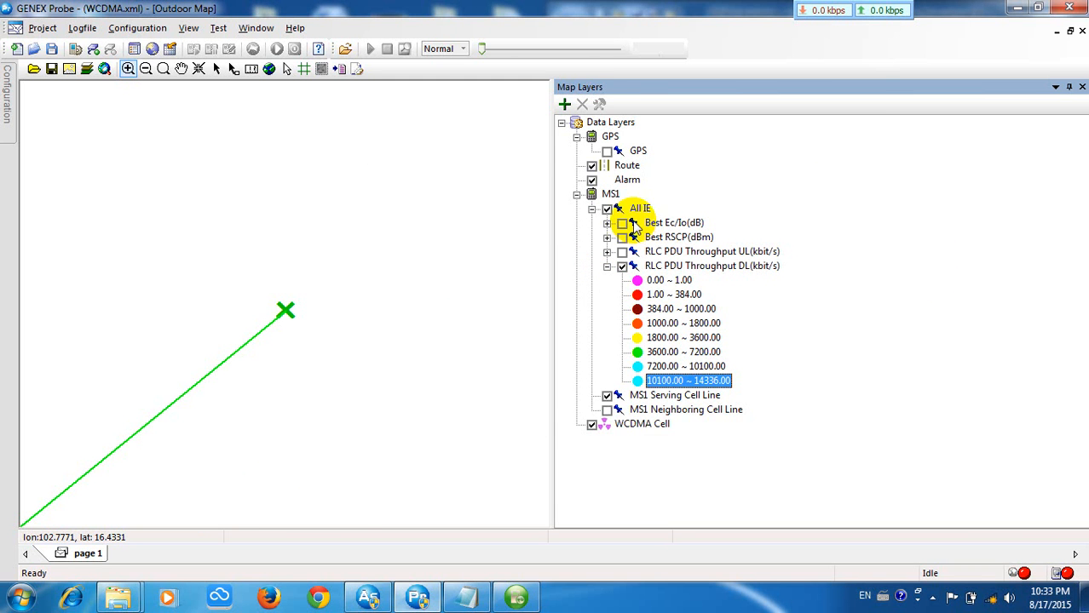
Replace MS1's WCDMA layer RLC PDU Throughput DL with RLC SDU Throughput DL, and add the RLC PDU Errors Rate DL(%) layer
{"action": "left_click", "coordinate": [564, 104]}
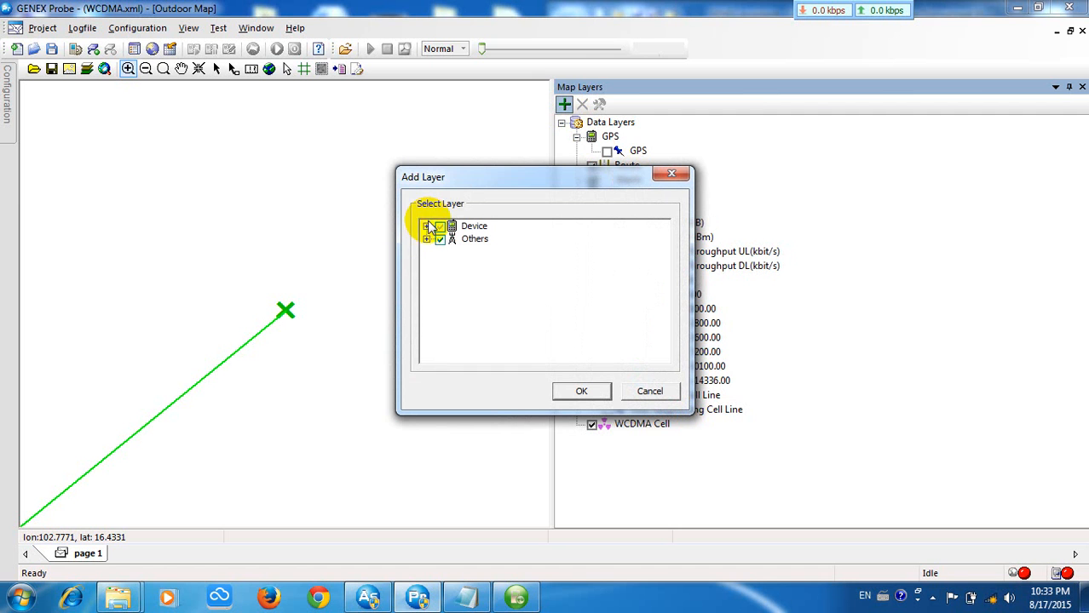
{"action": "left_click", "coordinate": [426, 226]}
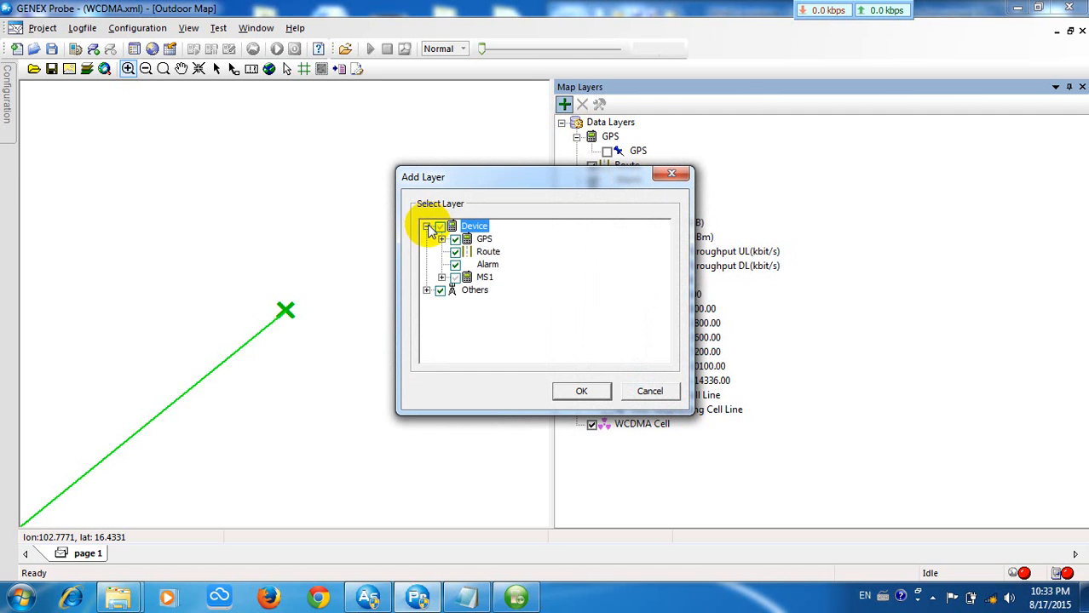
{"action": "left_click", "coordinate": [441, 276]}
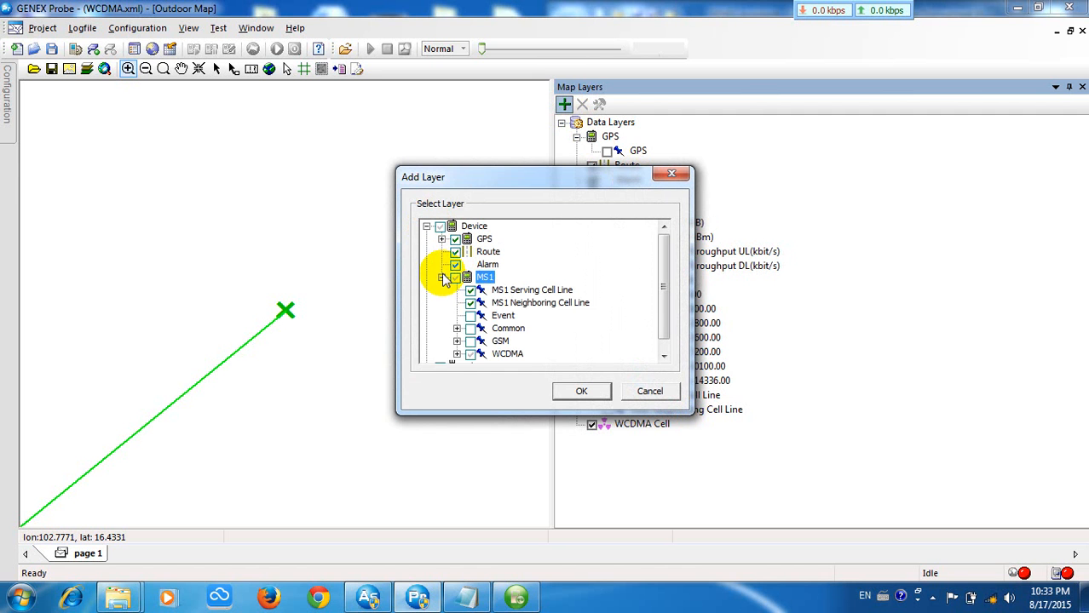
{"action": "left_click", "coordinate": [457, 353]}
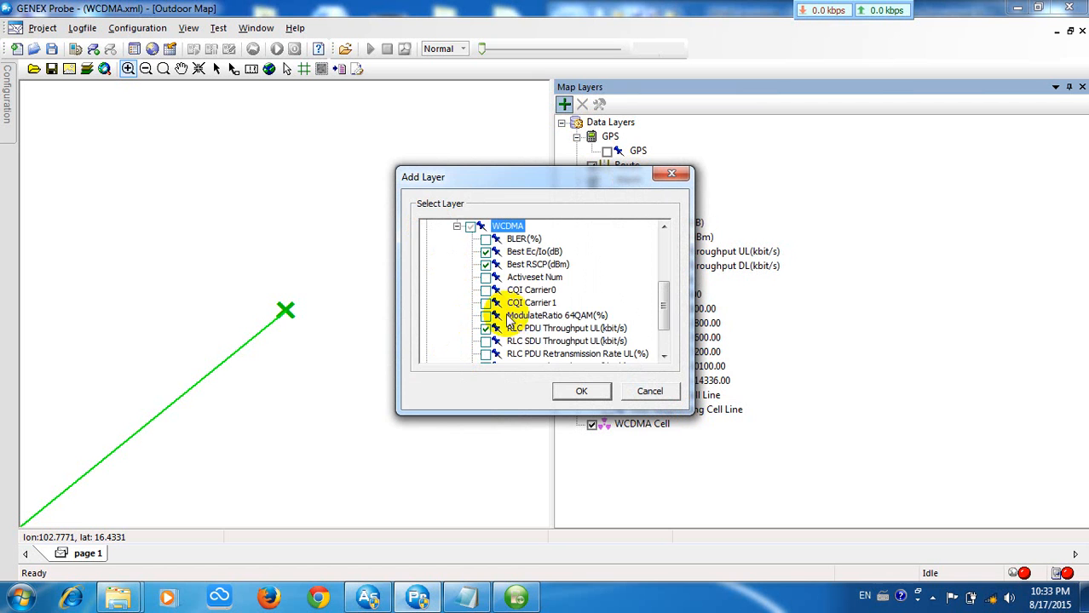
{"action": "left_click_drag", "start_coordinate": [661, 308], "coordinate": [661, 350]}
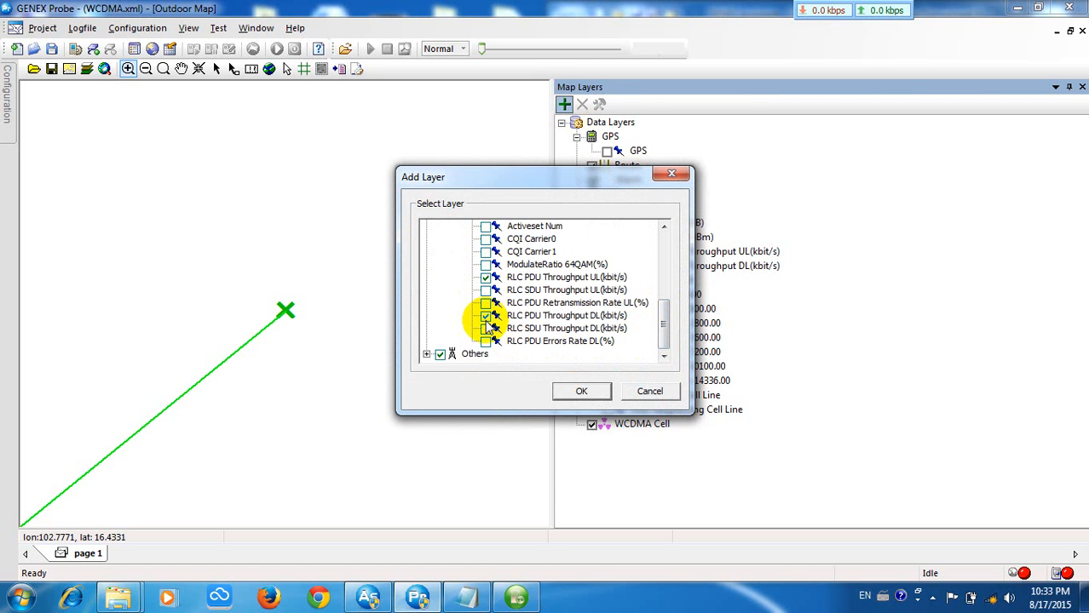
{"action": "left_click", "coordinate": [485, 315]}
{"action": "left_click", "coordinate": [484, 329]}
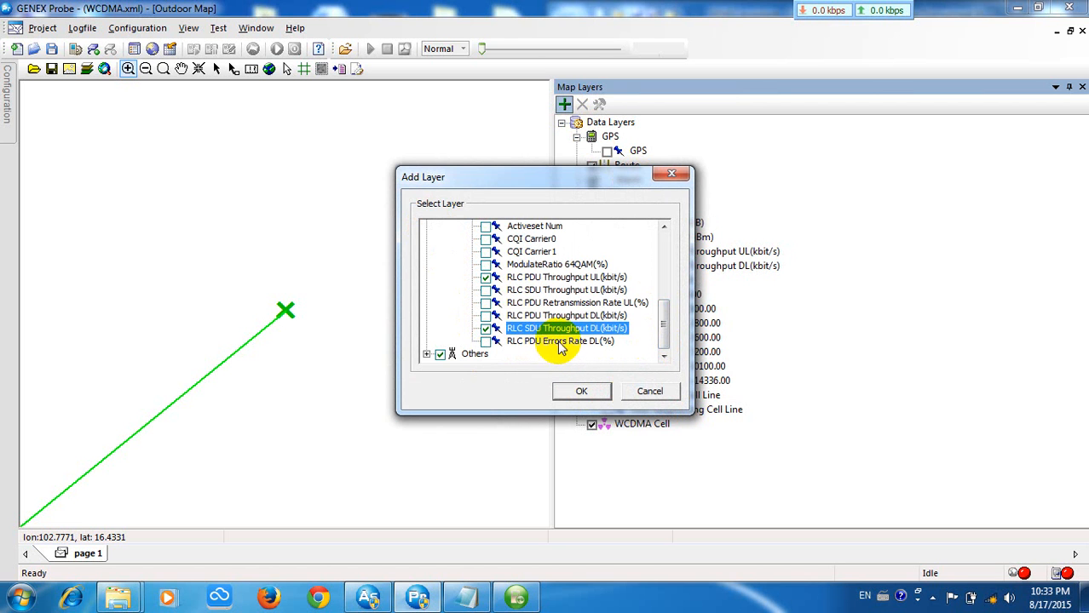
{"action": "left_click", "coordinate": [486, 342]}
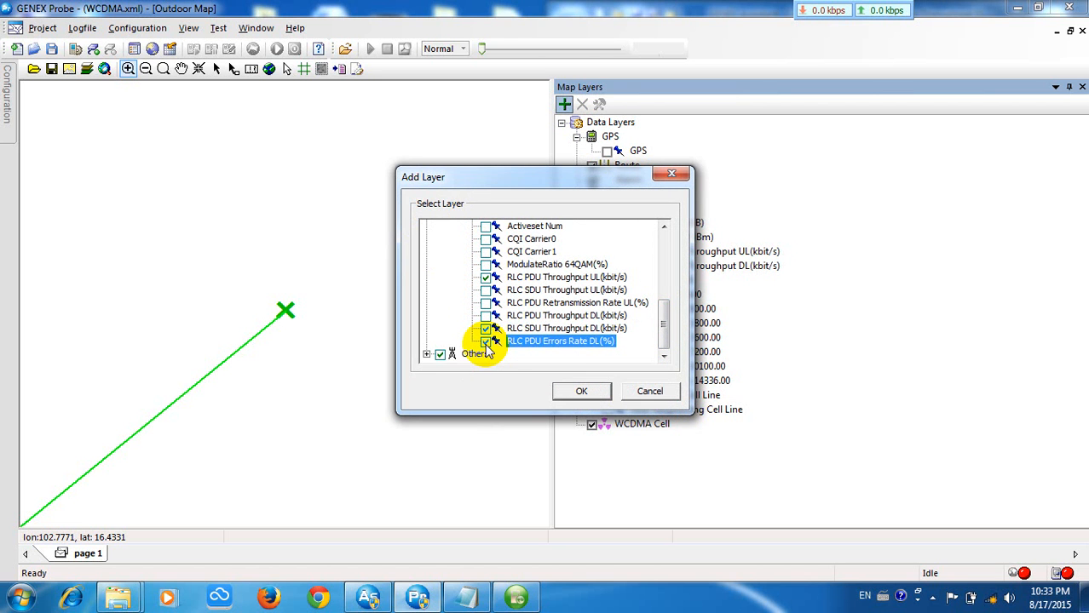
{"action": "left_click", "coordinate": [572, 392]}
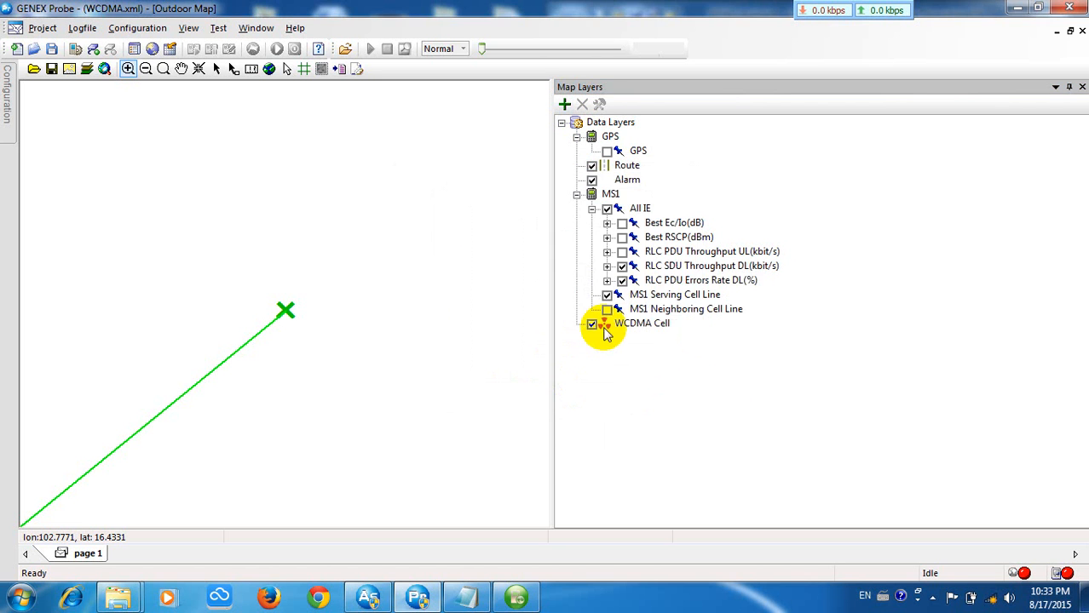
Examine the default color ranges of the RLC PDU Errors Rate DL and RLC SDU Throughput DL layers
{"action": "left_click", "coordinate": [607, 281]}
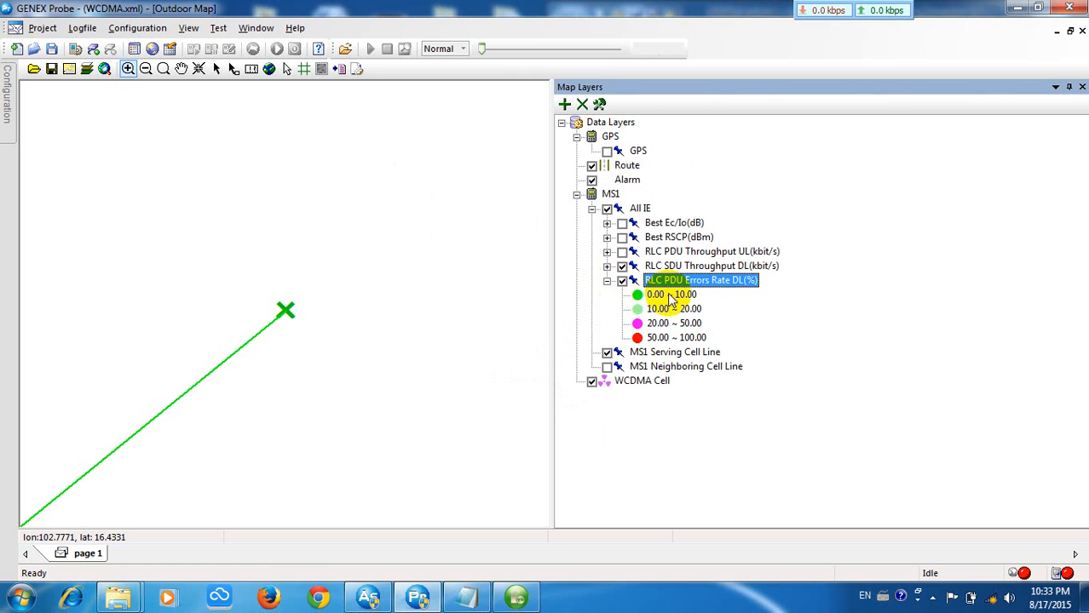
{"action": "left_click", "coordinate": [607, 281]}
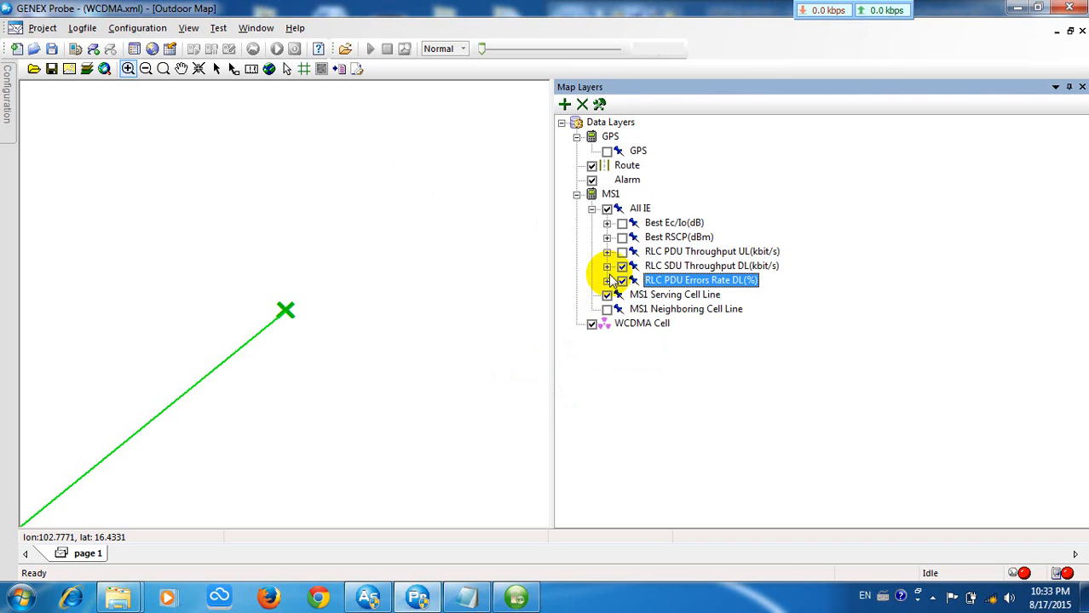
{"action": "left_click", "coordinate": [606, 266]}
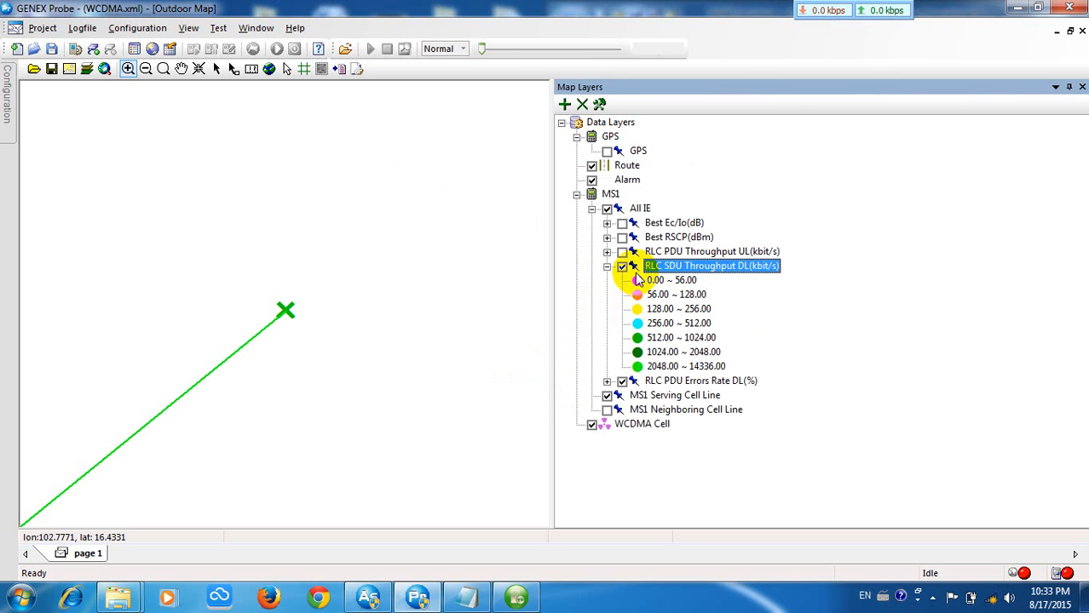
Try to add a color range with start 14400 and end 18000 to the RLC SDU Throughput DL layer
{"action": "right_click", "coordinate": [690, 271]}
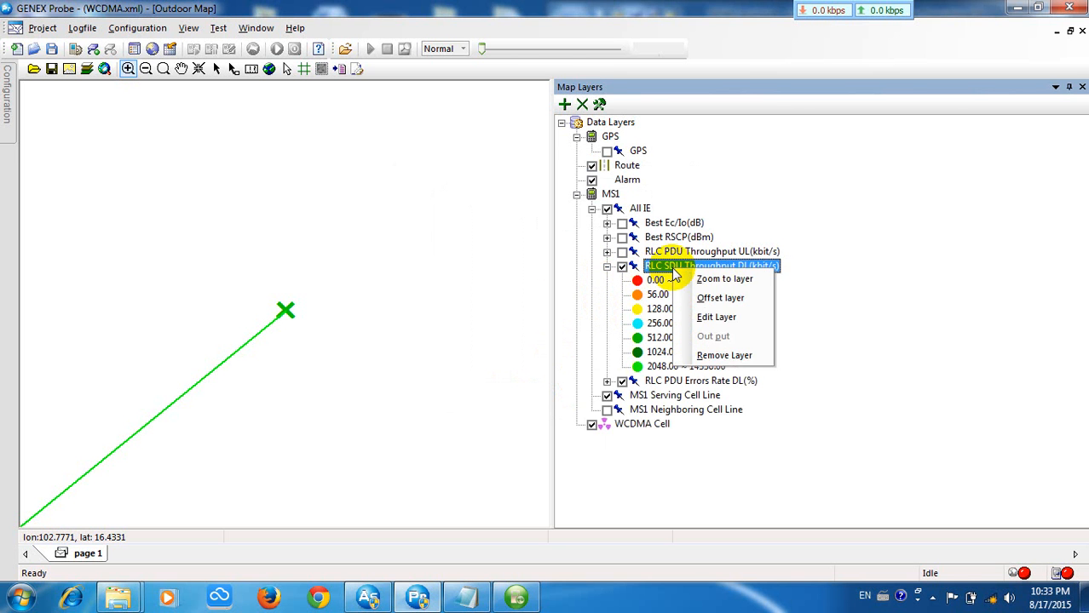
{"action": "left_click", "coordinate": [701, 318]}
{"action": "left_click", "coordinate": [509, 312]}
{"action": "left_click", "coordinate": [628, 242]}
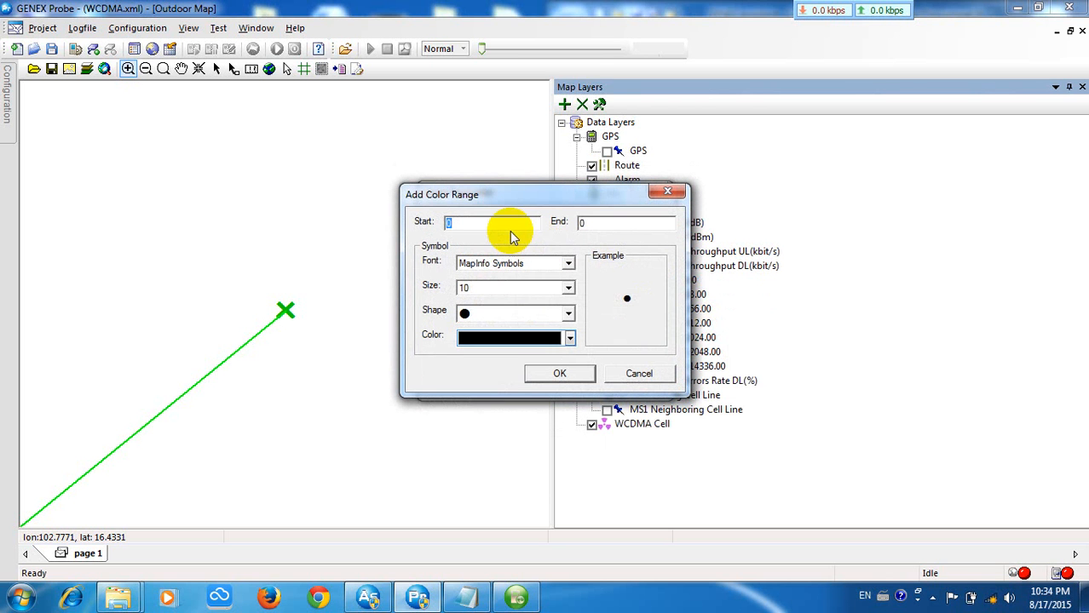
{"action": "type", "text": "144"}
{"action": "type", "text": "4"}
{"action": "type", "text": "1"}
{"action": "type", "text": "8"}
{"action": "type", "text": "000"}
{"action": "left_click", "coordinate": [560, 374]}
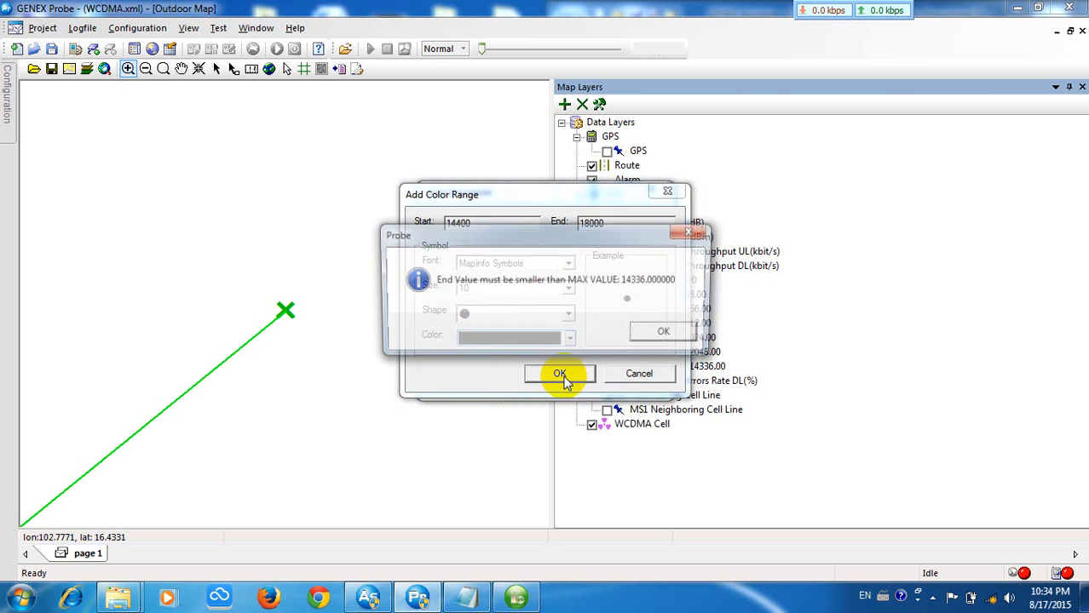
{"action": "left_click", "coordinate": [645, 329]}
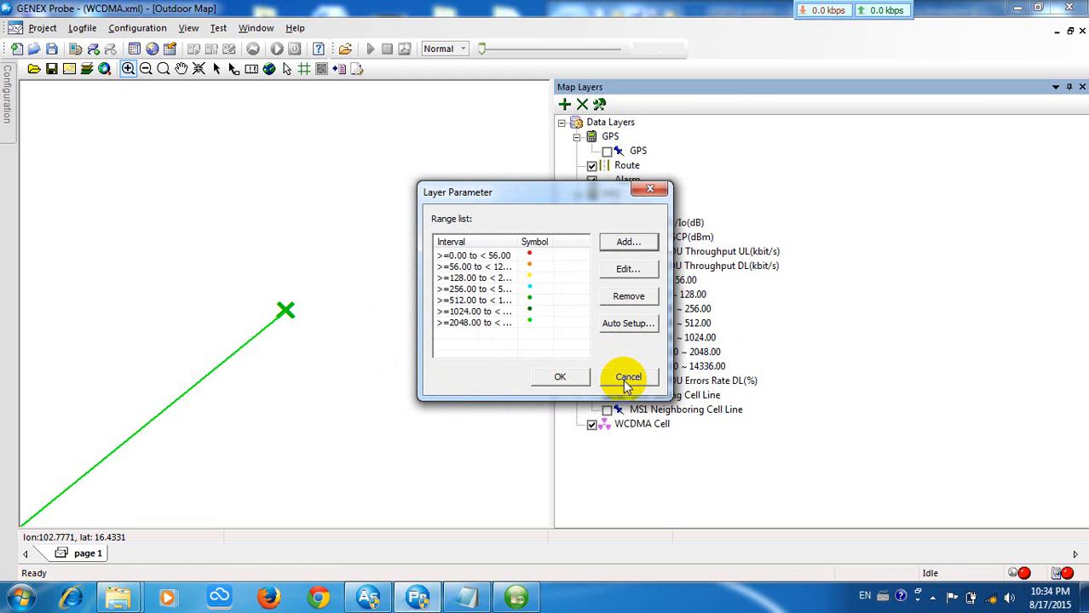
{"action": "left_click", "coordinate": [627, 380]}
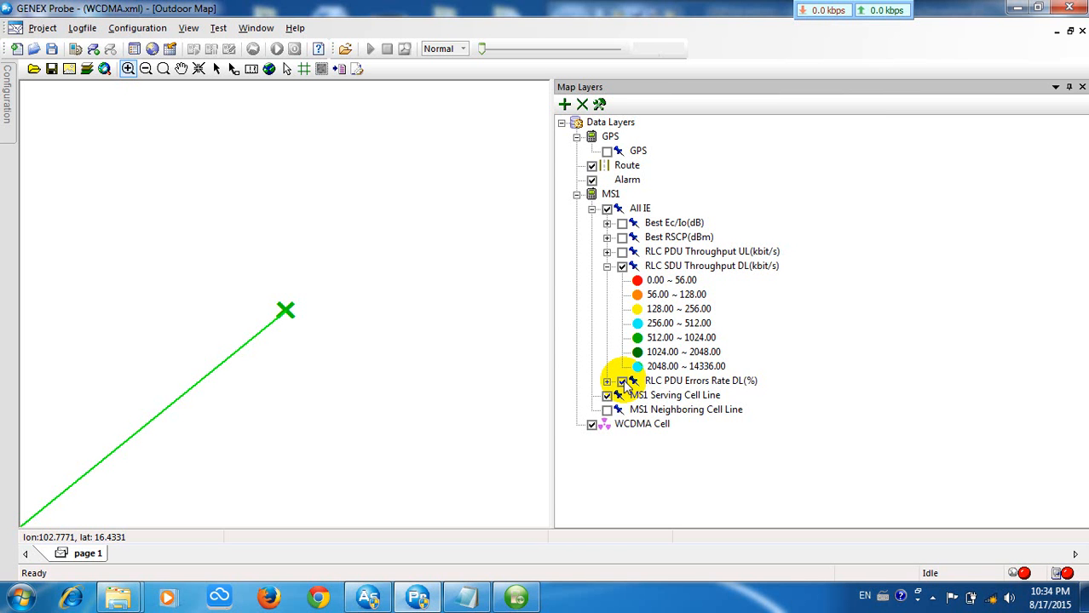
Check Mobile Partner's connection window, and save the WCDMA project in GENEX Probe
{"action": "left_click", "coordinate": [515, 597]}
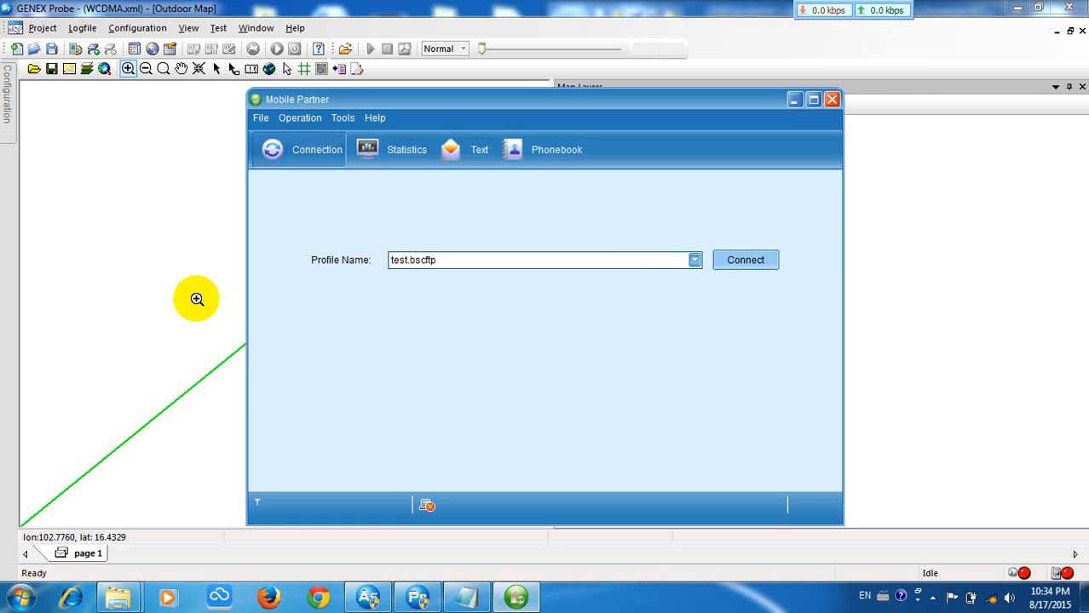
{"action": "left_click", "coordinate": [160, 272]}
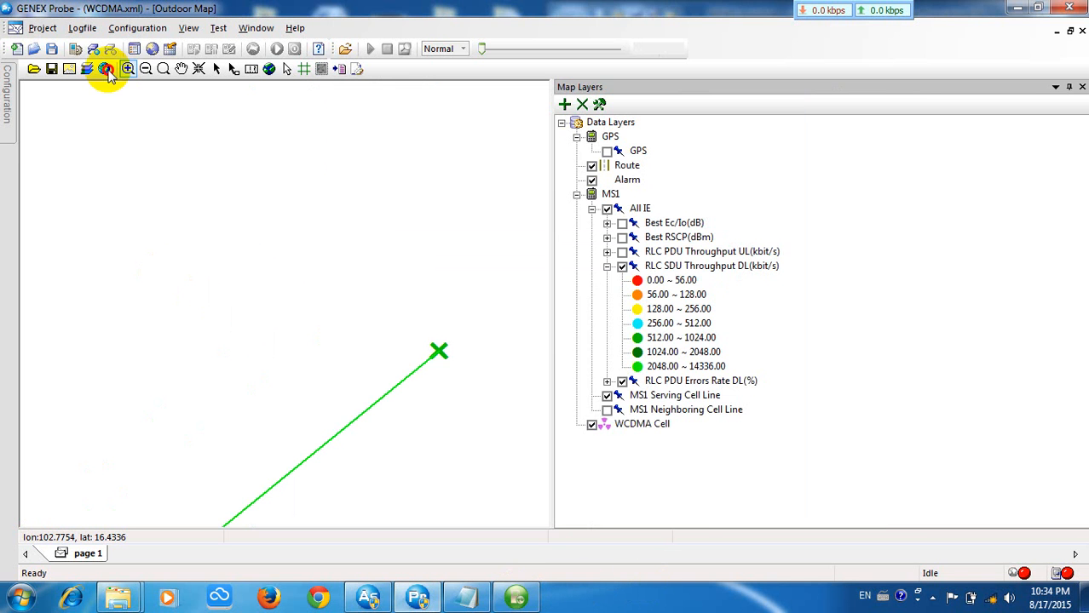
{"action": "left_click", "coordinate": [51, 48]}
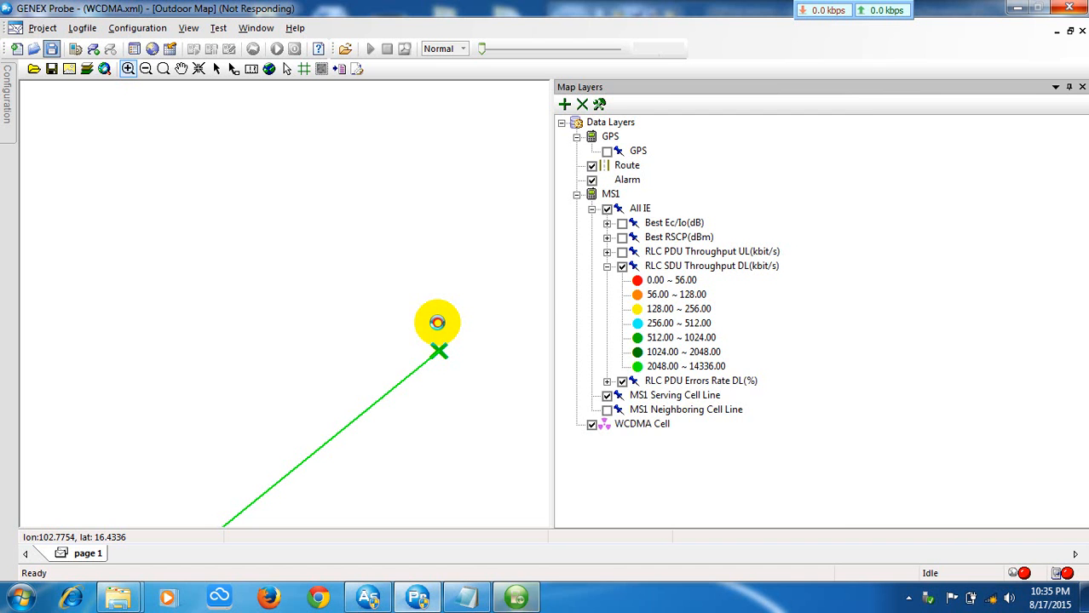
Switch to Mobile Partner and dismiss the AutoPlay window for the mobile broadband drive
{"action": "left_click", "coordinate": [511, 598]}
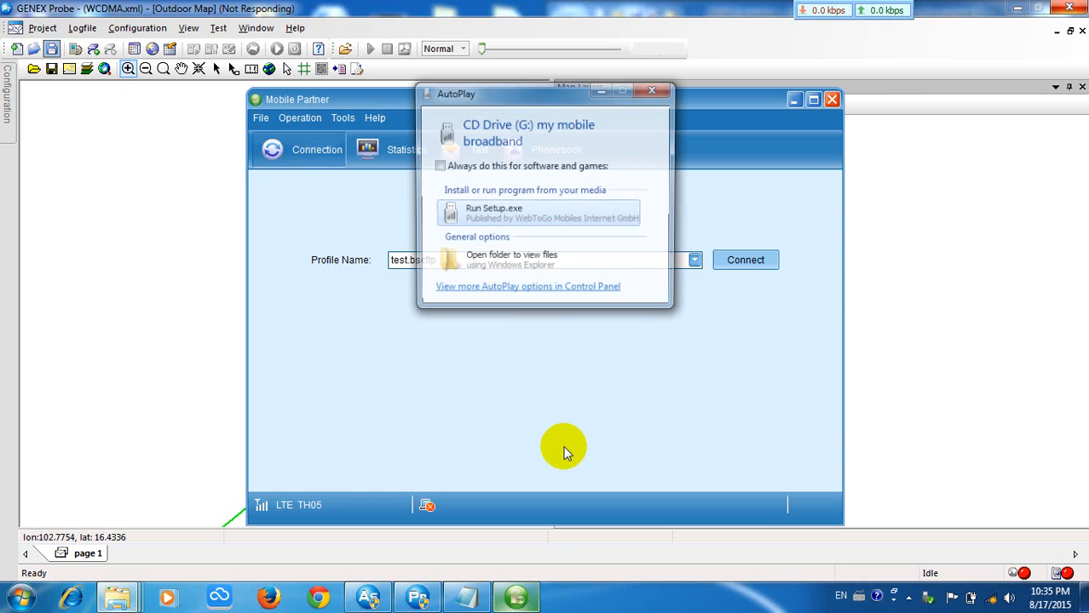
{"action": "left_click", "coordinate": [655, 91]}
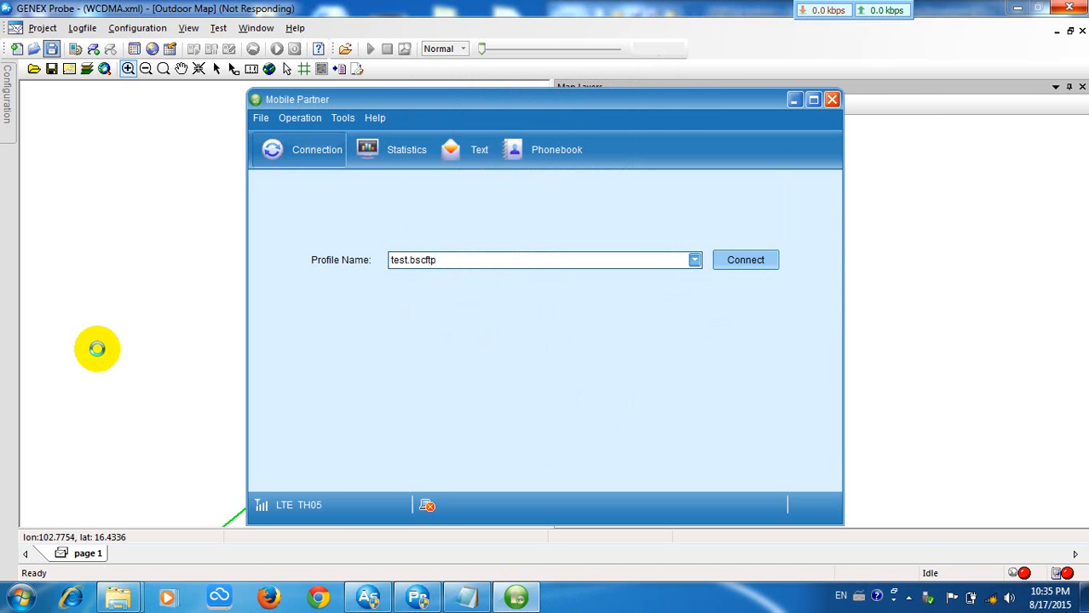
Switch to GENEX Probe and auto-detect the test terminals in the device configuration
{"action": "left_click", "coordinate": [485, 20]}
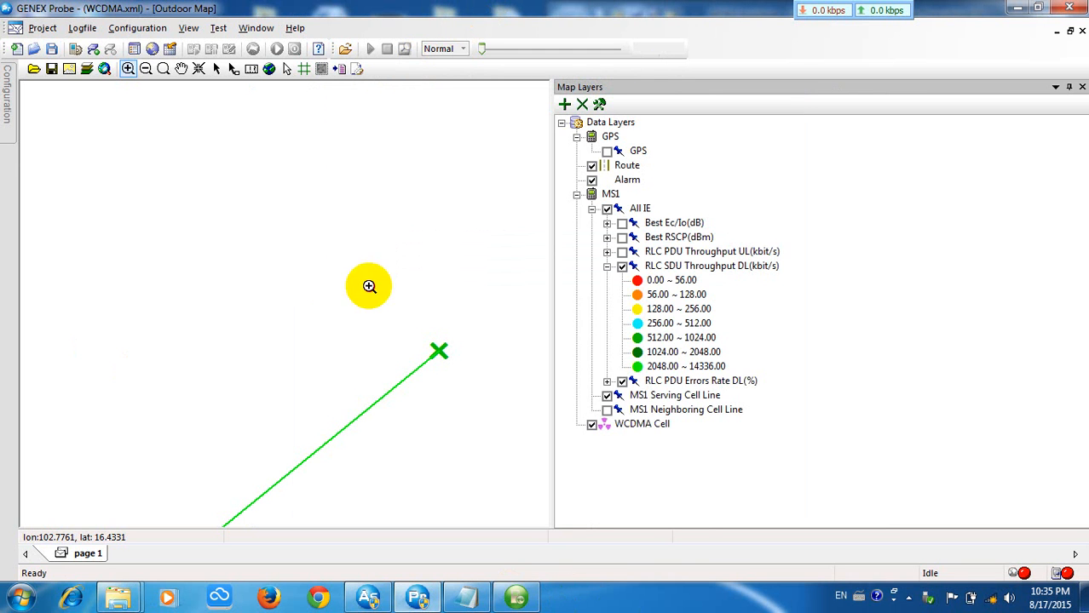
{"action": "left_click", "coordinate": [74, 48]}
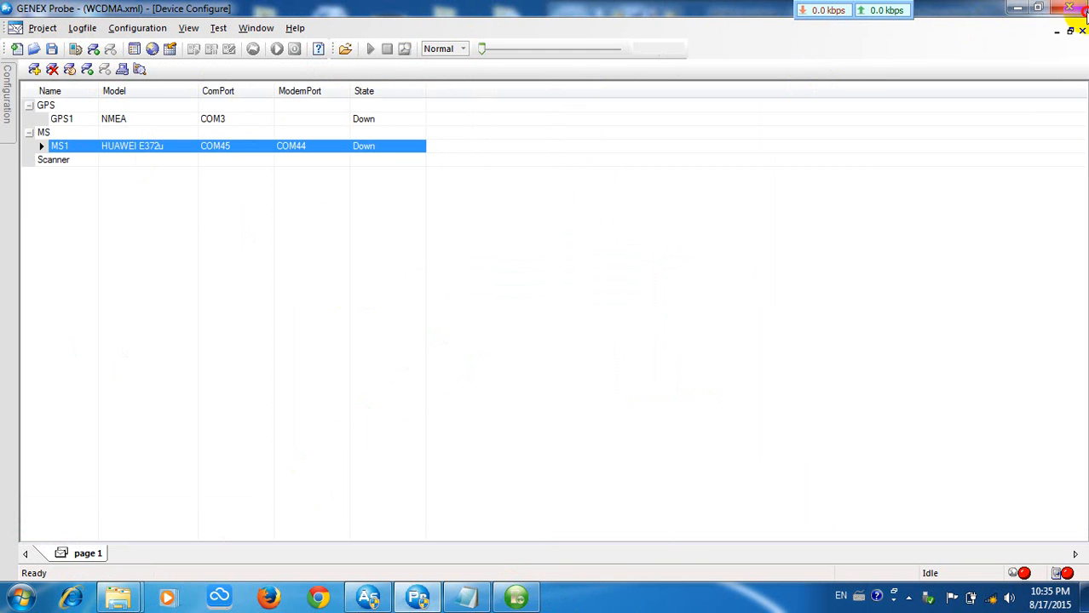
{"action": "left_click", "coordinate": [1070, 30]}
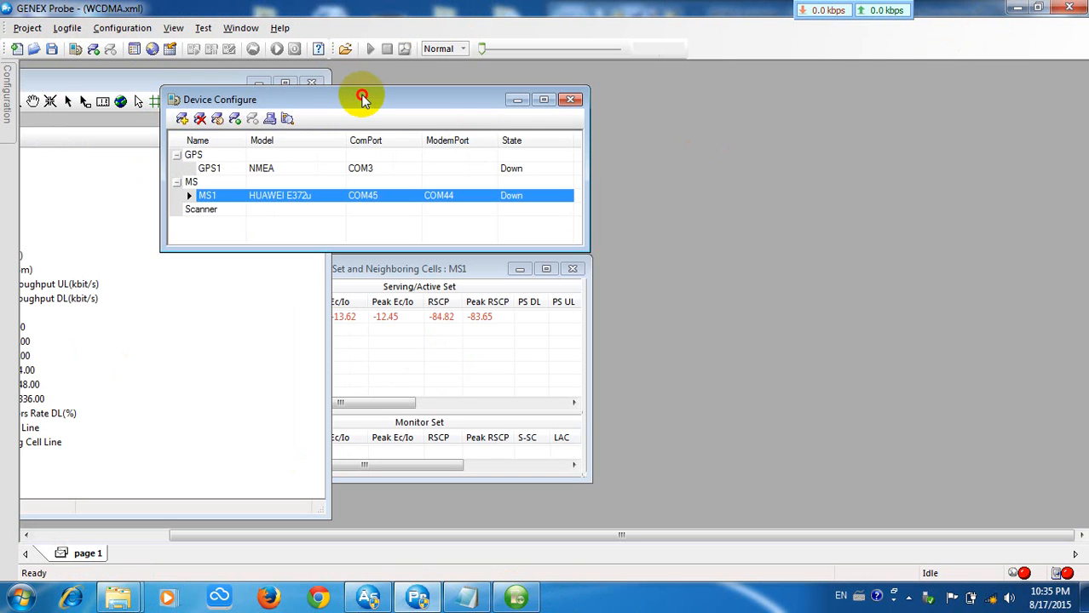
{"action": "left_click", "coordinate": [287, 119]}
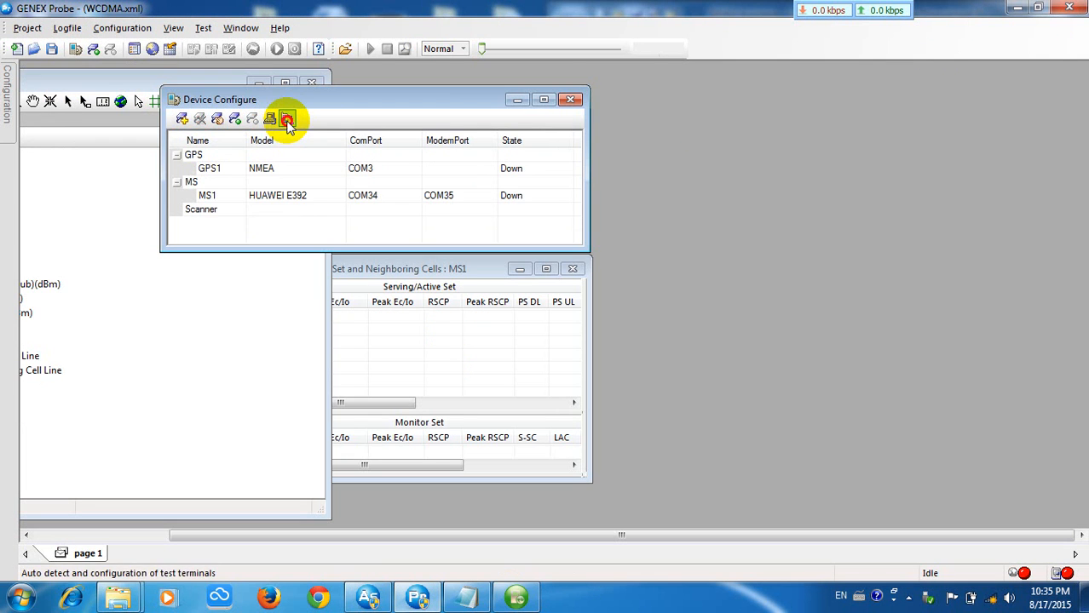
Maximize the Outdoor Map window and examine the layers listed under MS1
{"action": "left_click", "coordinate": [252, 373]}
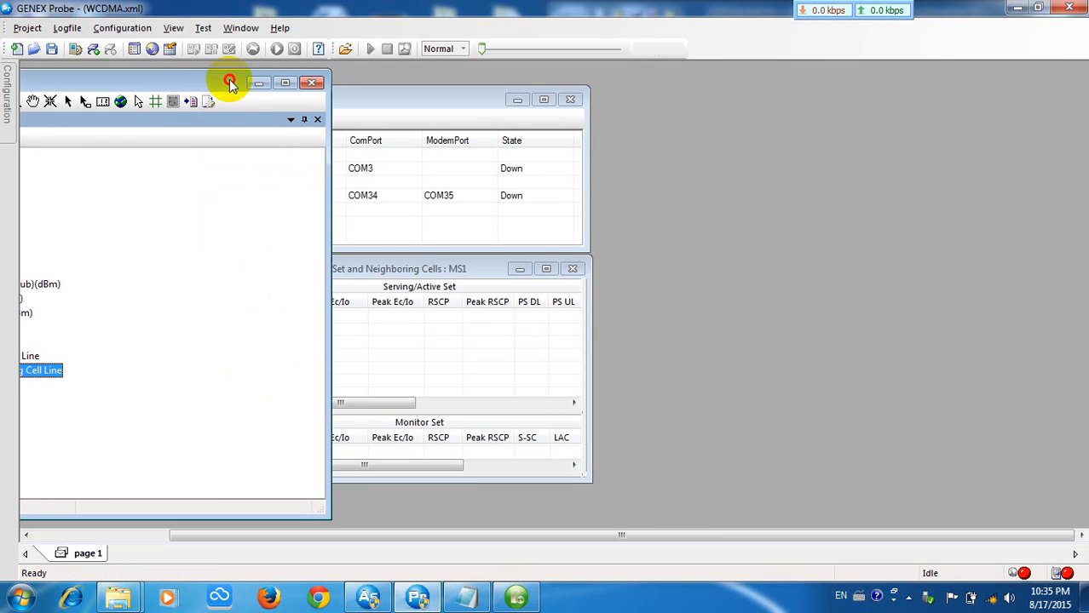
{"action": "left_click", "coordinate": [282, 83]}
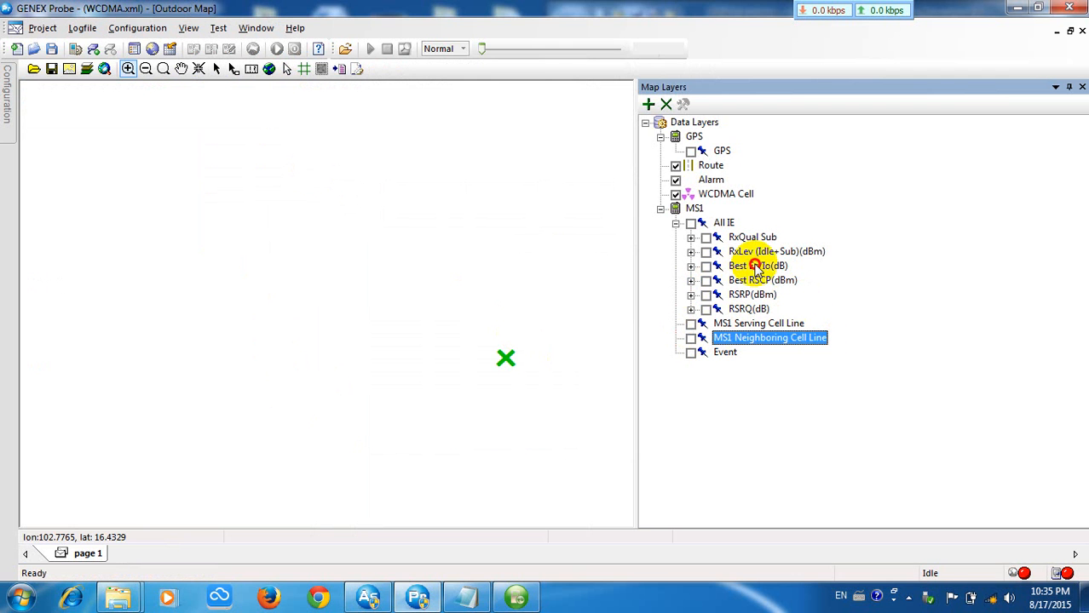
{"action": "left_click", "coordinate": [678, 224]}
{"action": "left_click", "coordinate": [678, 224]}
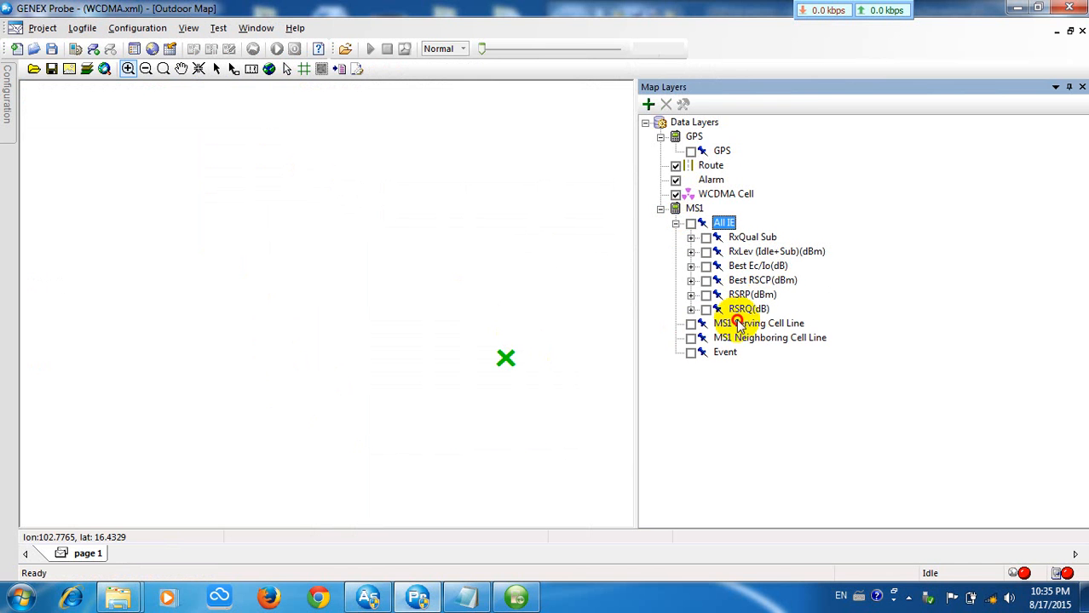
{"action": "left_click", "coordinate": [690, 208]}
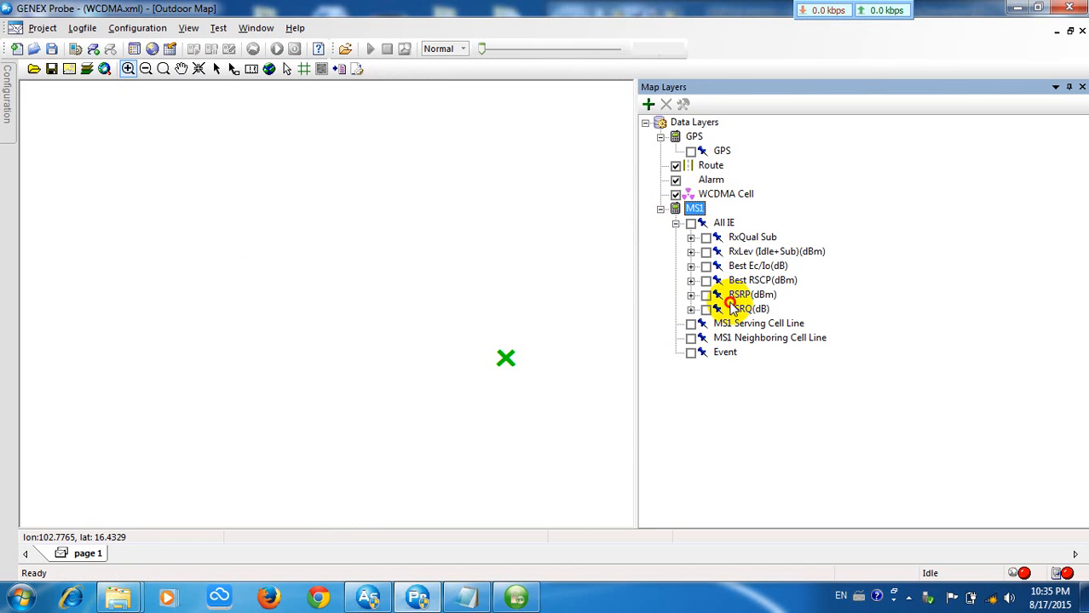
{"action": "left_click", "coordinate": [691, 324]}
{"action": "left_click", "coordinate": [691, 324]}
Connect the configured test devices, and collapse the MS1 group in the map layers
{"action": "left_click", "coordinate": [76, 48]}
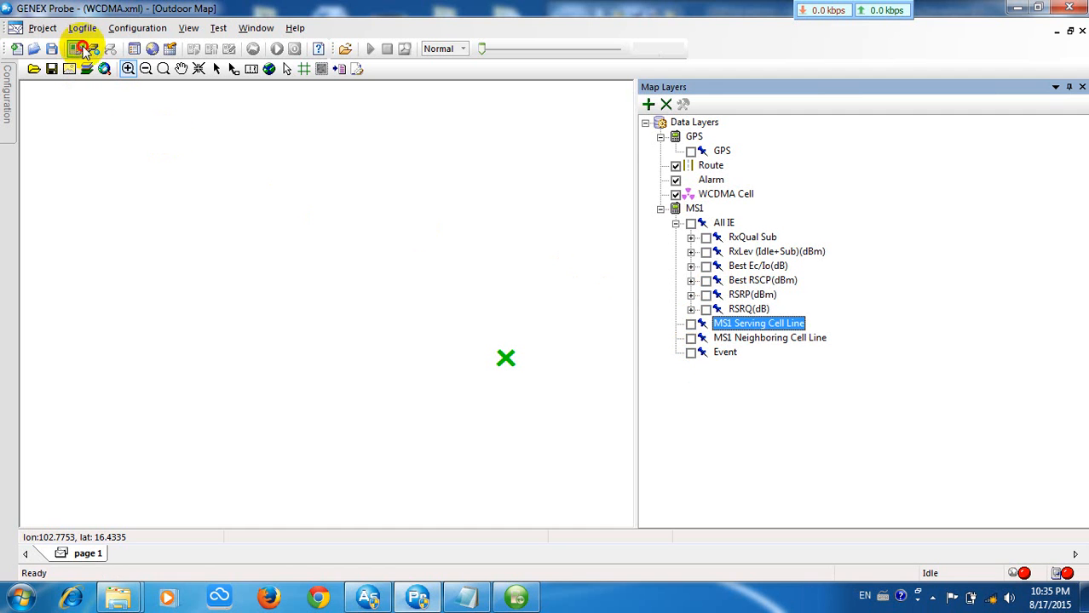
{"action": "left_click", "coordinate": [498, 344]}
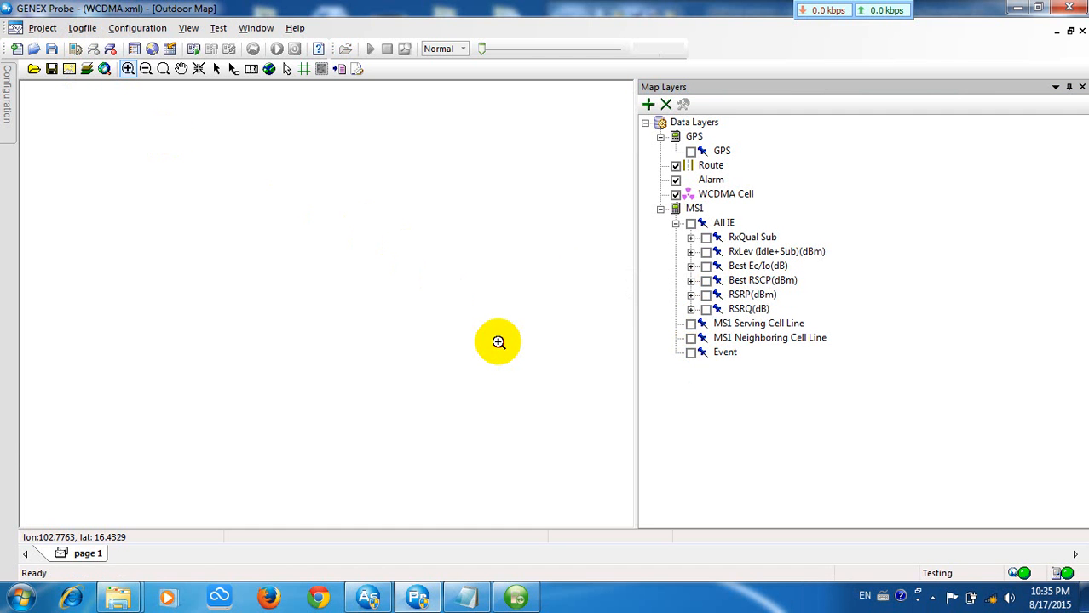
{"action": "left_click", "coordinate": [694, 210]}
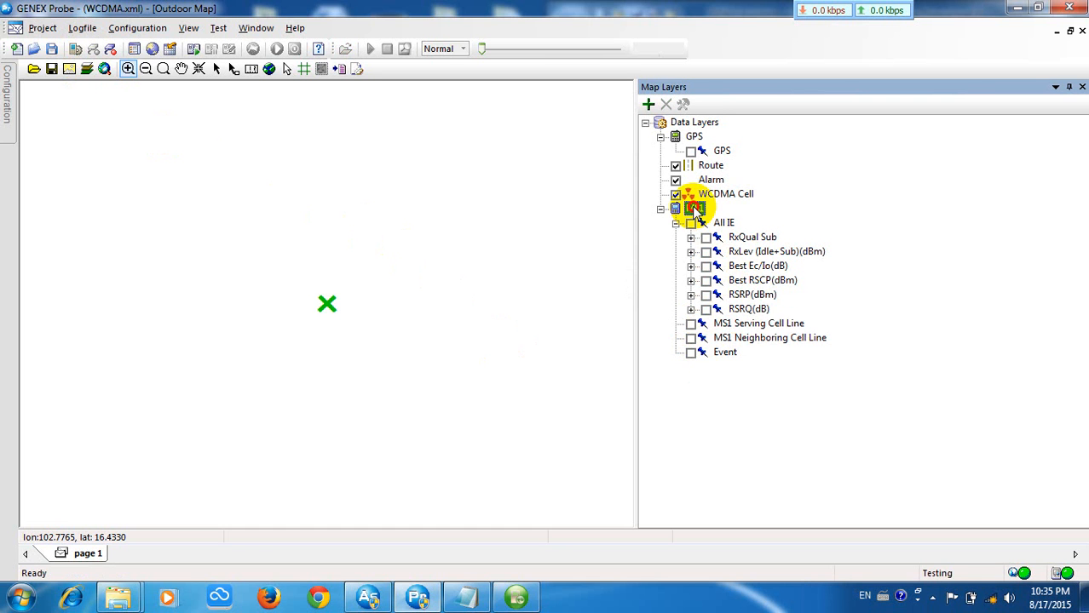
{"action": "double_click", "coordinate": [695, 212]}
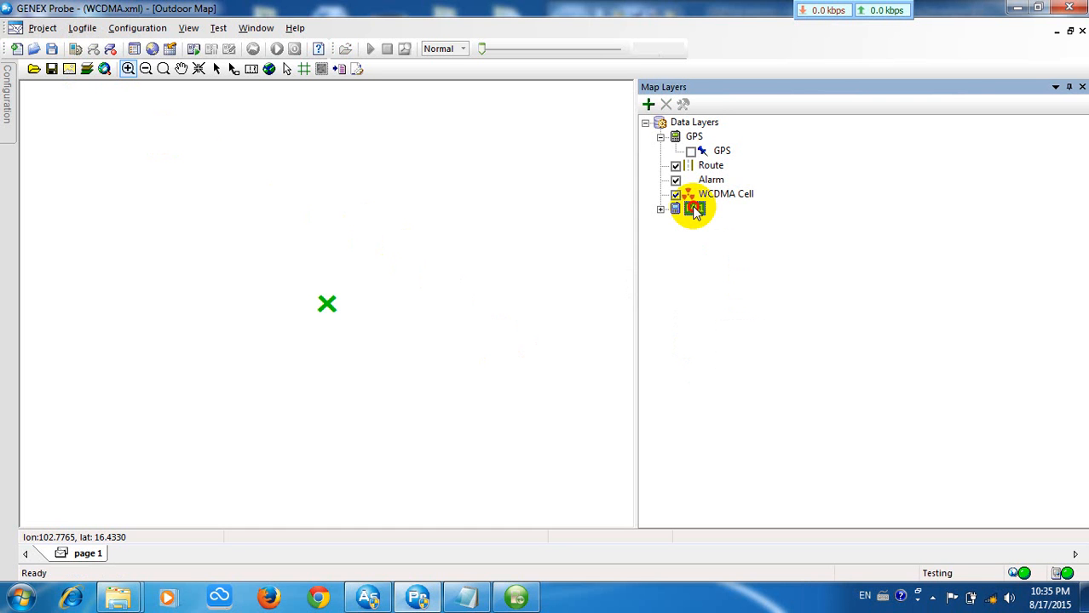
Start adding a layer to Data Layers, and expand the device MS1 in the layer selection
{"action": "left_click", "coordinate": [669, 124]}
{"action": "right_click", "coordinate": [669, 124]}
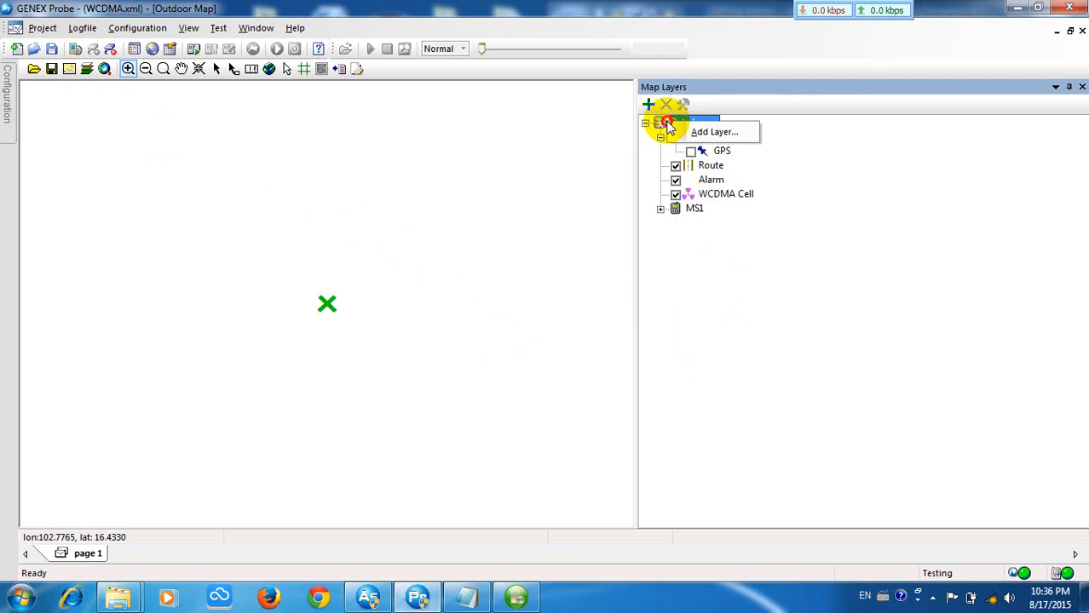
{"action": "left_click", "coordinate": [704, 135]}
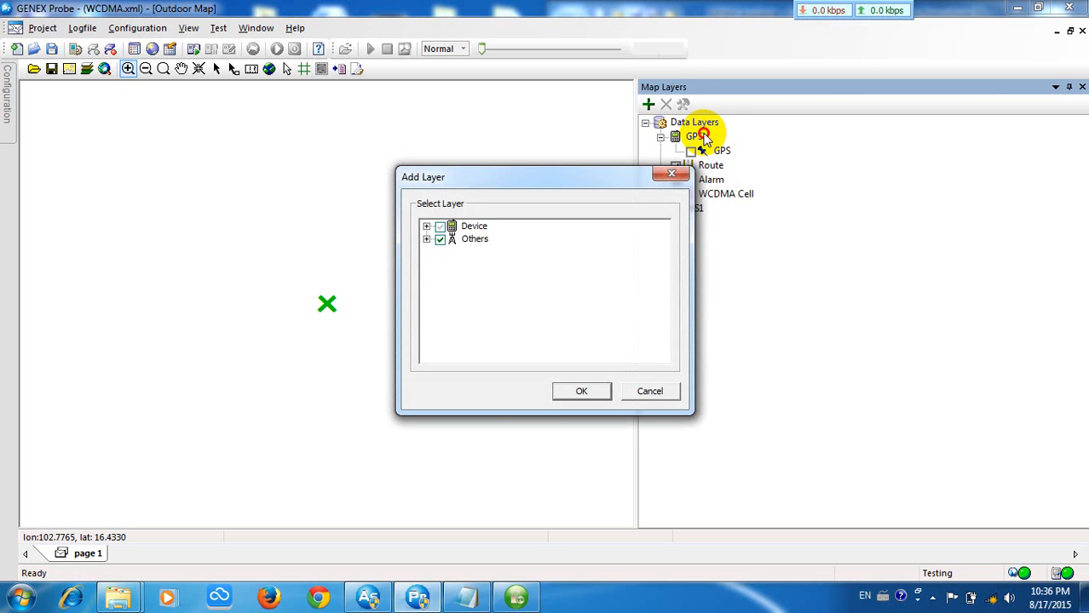
{"action": "left_click", "coordinate": [427, 228]}
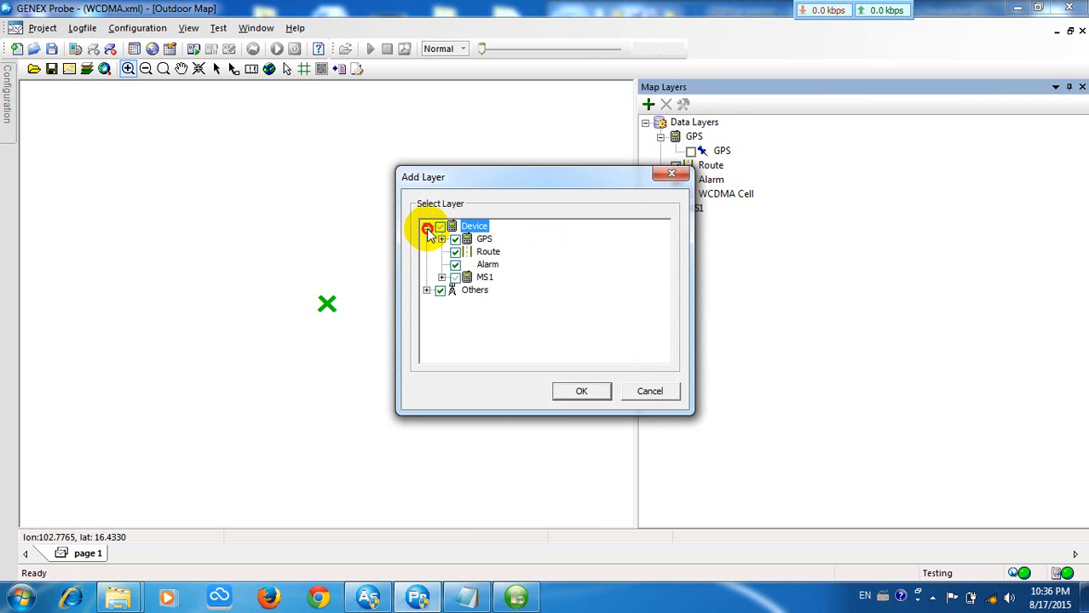
{"action": "left_click", "coordinate": [442, 277]}
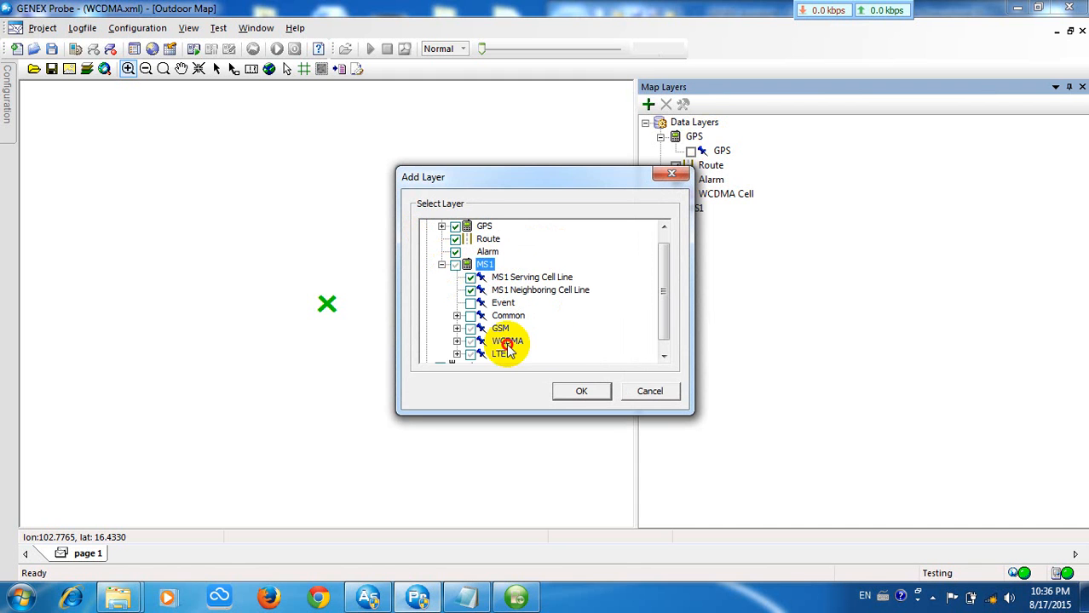
Examine the LTE layers available for MS1 in the layer selection, and collapse the LTE group
{"action": "left_click", "coordinate": [460, 353]}
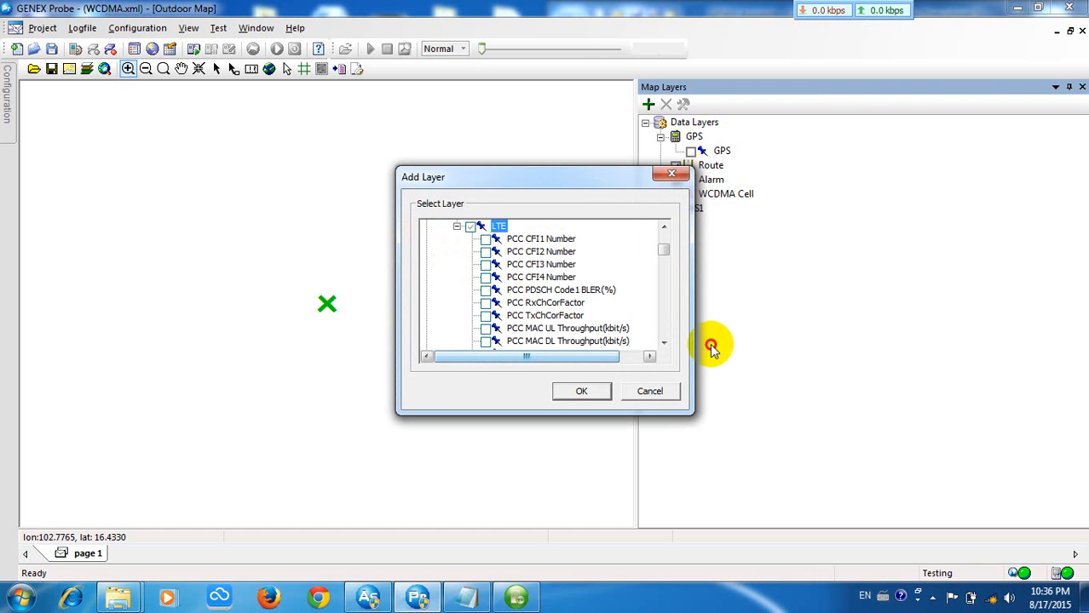
{"action": "left_click", "coordinate": [664, 343]}
{"action": "left_click", "coordinate": [664, 342]}
{"action": "left_click", "coordinate": [664, 343]}
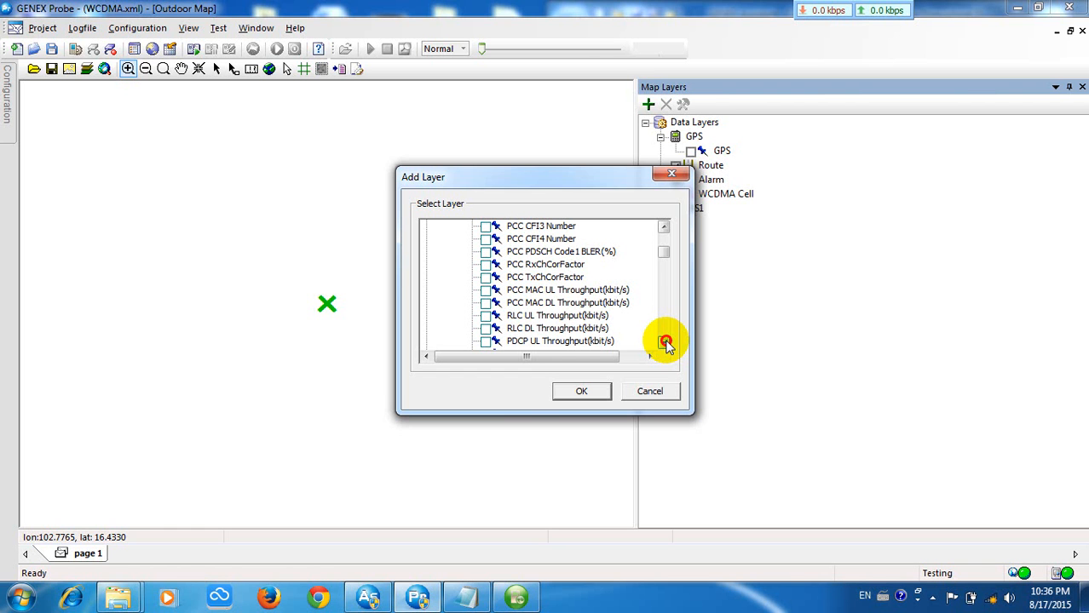
{"action": "left_click", "coordinate": [665, 343]}
{"action": "left_click", "coordinate": [666, 342]}
{"action": "left_click", "coordinate": [665, 343]}
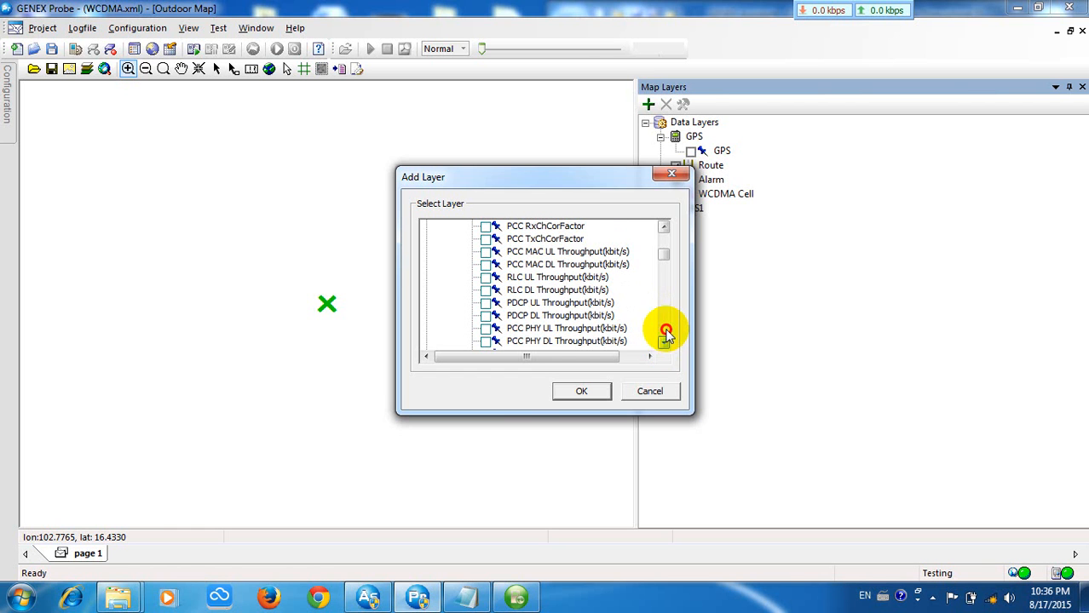
{"action": "left_click", "coordinate": [664, 229]}
{"action": "left_click", "coordinate": [663, 229]}
{"action": "left_click", "coordinate": [663, 229]}
{"action": "left_click", "coordinate": [664, 229]}
{"action": "left_click", "coordinate": [664, 229]}
{"action": "left_click", "coordinate": [664, 229]}
{"action": "left_click", "coordinate": [664, 229]}
{"action": "left_click", "coordinate": [663, 229]}
{"action": "left_click", "coordinate": [456, 252]}
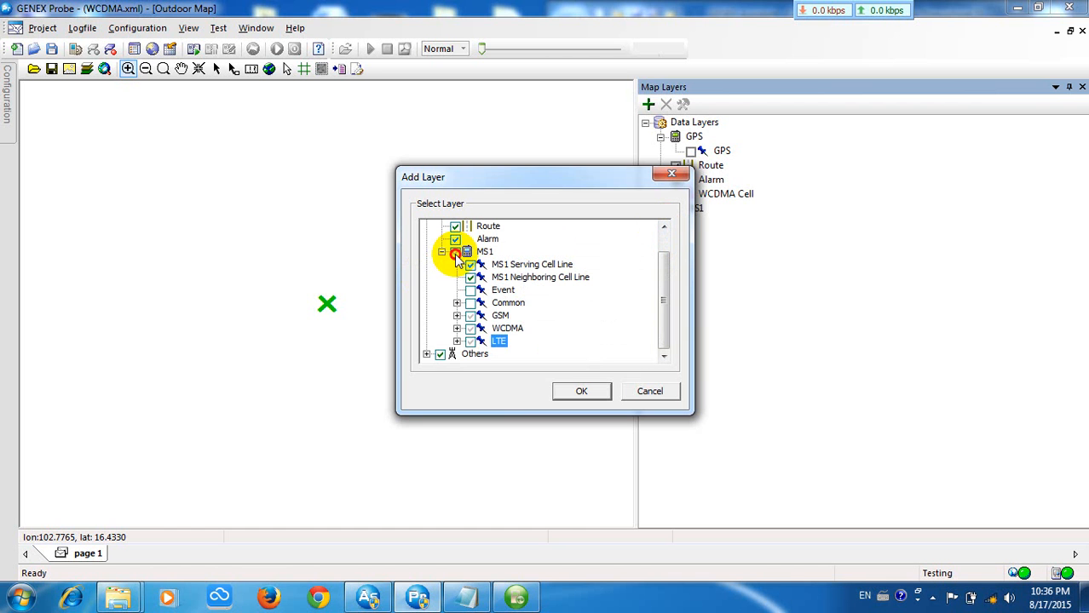
Add MS1's WCDMA layer RLC PDU Throughput DL(kbit/s) to the map
{"action": "left_click", "coordinate": [456, 328]}
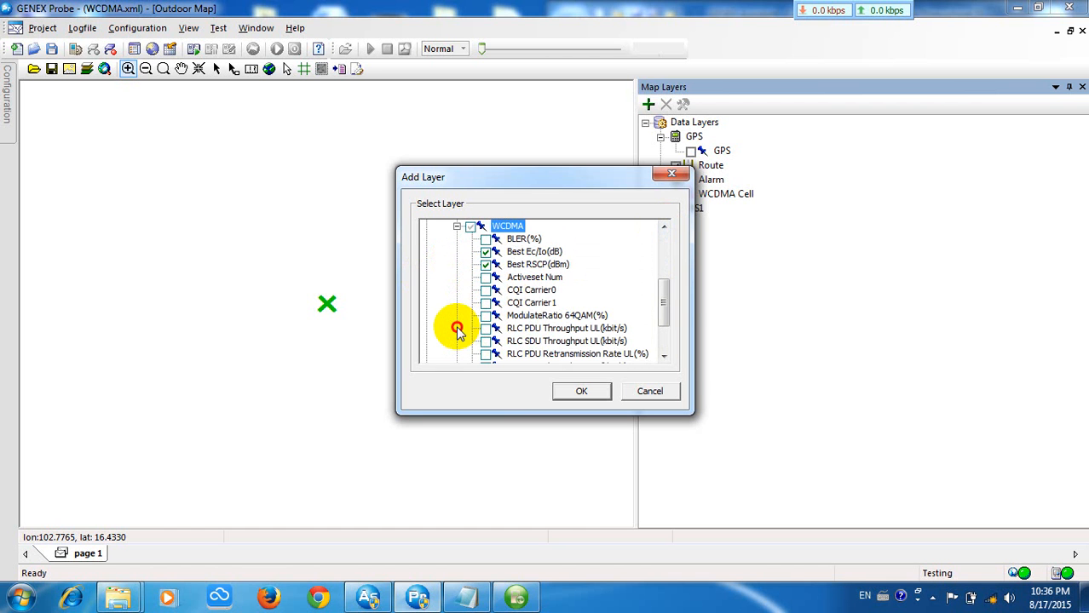
{"action": "left_click", "coordinate": [661, 351]}
{"action": "left_click", "coordinate": [527, 332]}
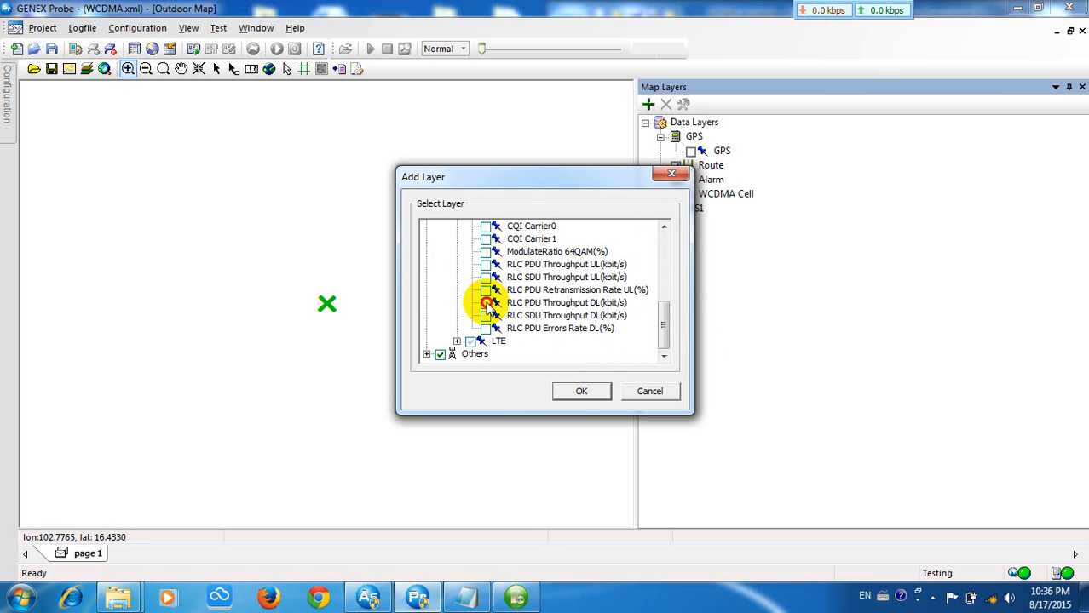
{"action": "left_click", "coordinate": [486, 304]}
{"action": "left_click", "coordinate": [585, 392]}
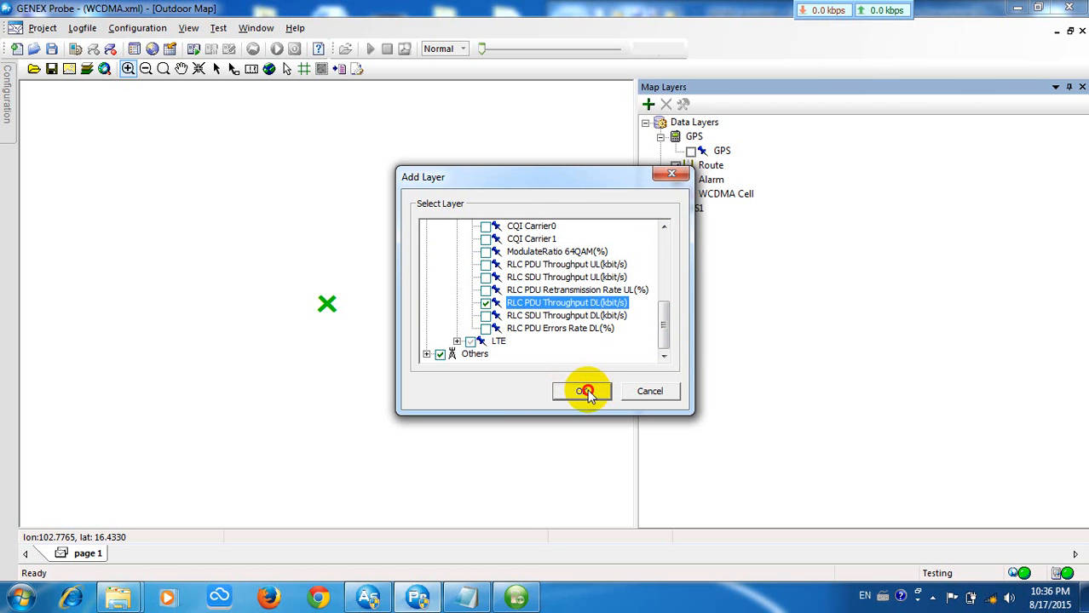
Examine the color ranges of the RLC PDU Throughput DL layer and its layer parameters
{"action": "left_click", "coordinate": [743, 336]}
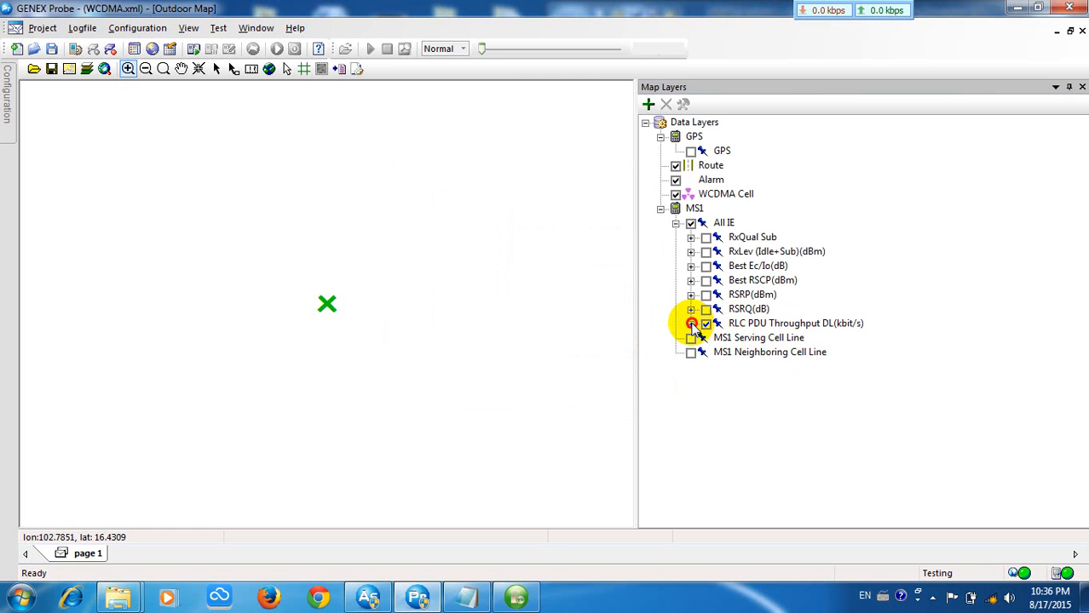
{"action": "left_click", "coordinate": [691, 324]}
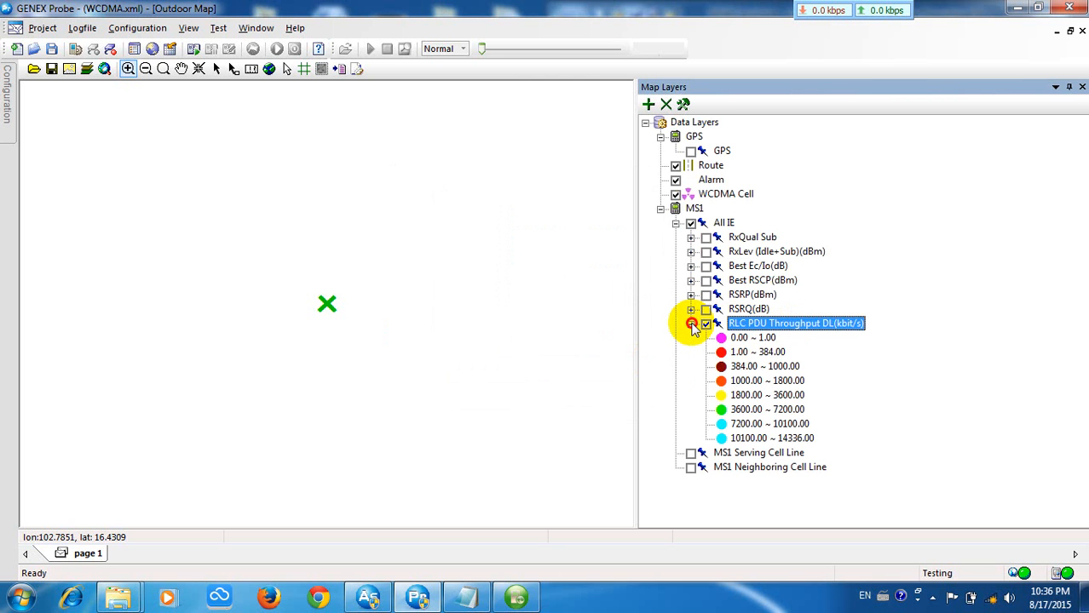
{"action": "left_click", "coordinate": [760, 325]}
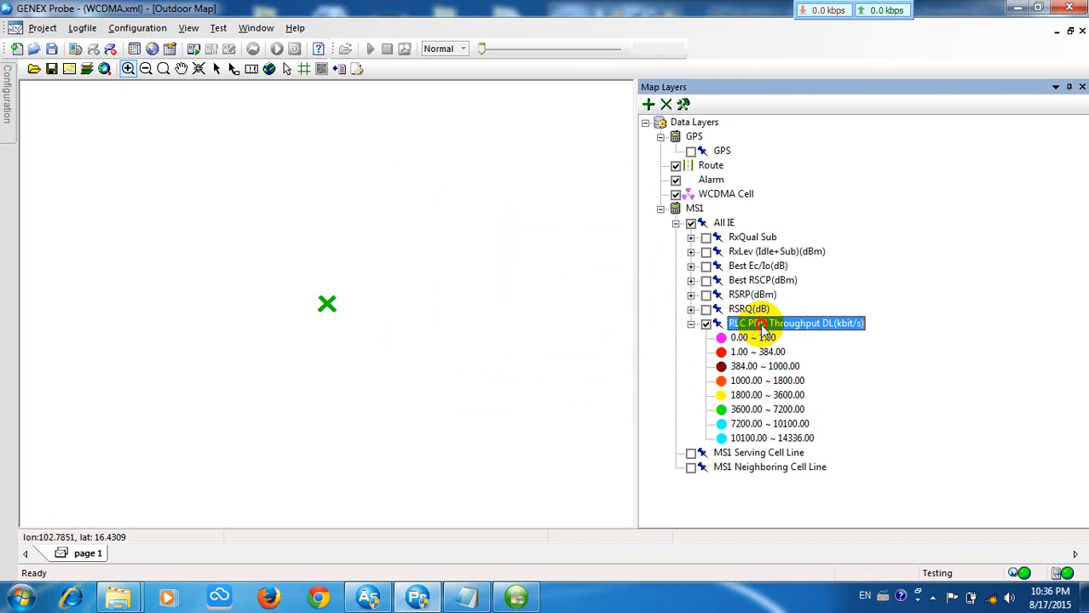
{"action": "right_click", "coordinate": [763, 324]}
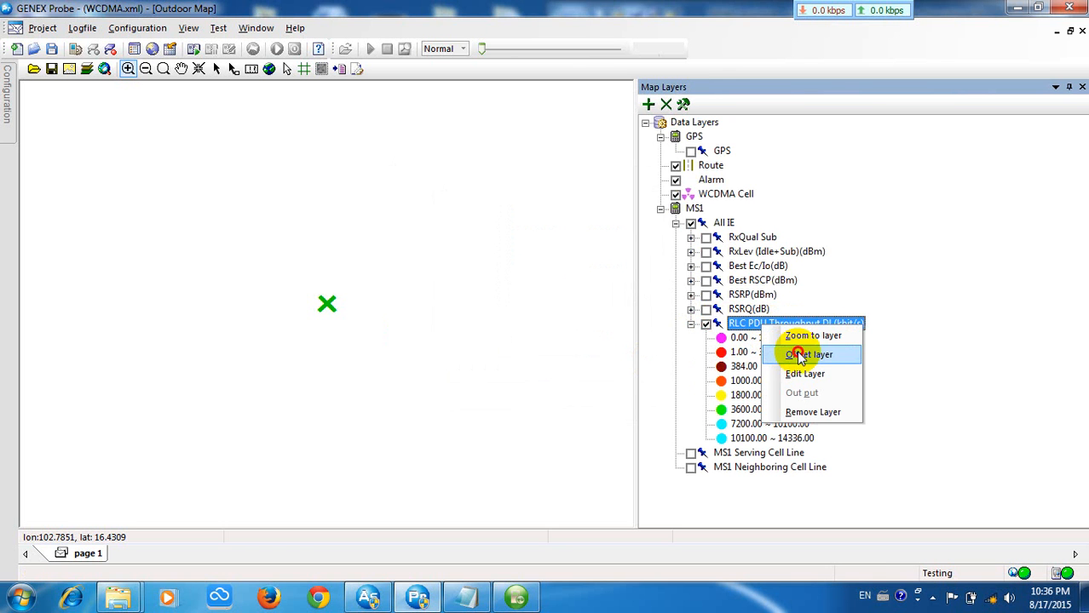
{"action": "left_click", "coordinate": [805, 380]}
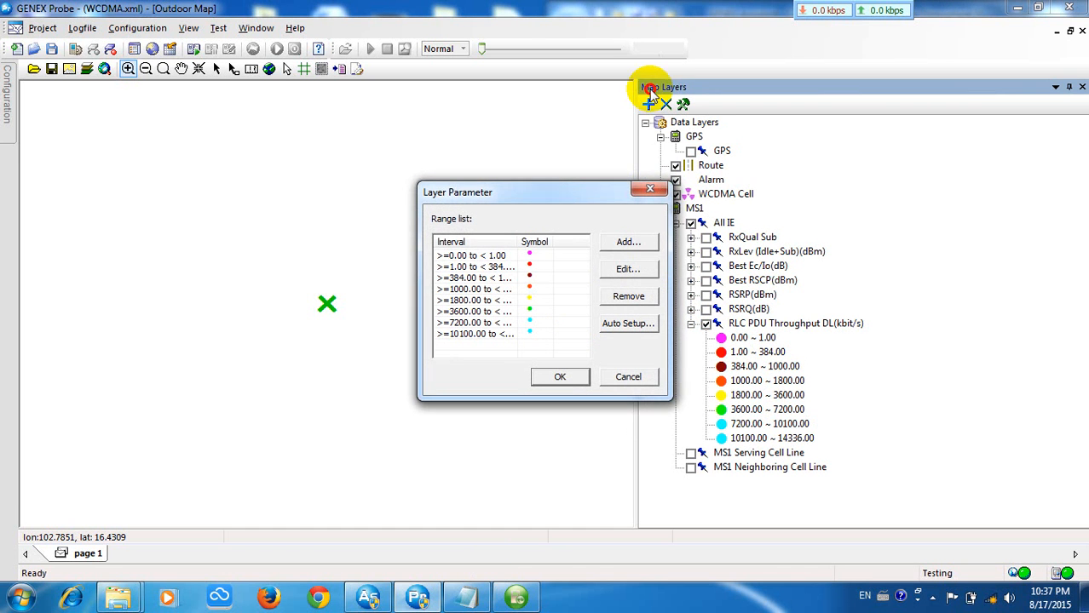
{"action": "left_click", "coordinate": [650, 189]}
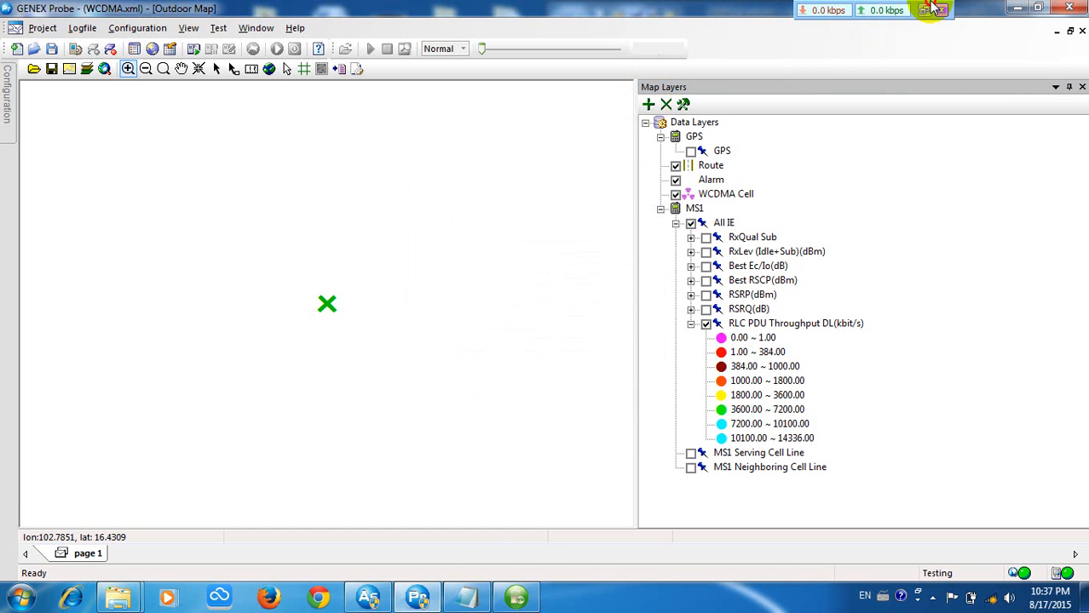
Place GENEX Probe beside GENEX Assistant's legend with Mobile Partner minimized, keeping the RLC PDU Throughput DL ranges expanded
{"action": "left_click_drag", "start_coordinate": [608, 12], "coordinate": [1, 76]}
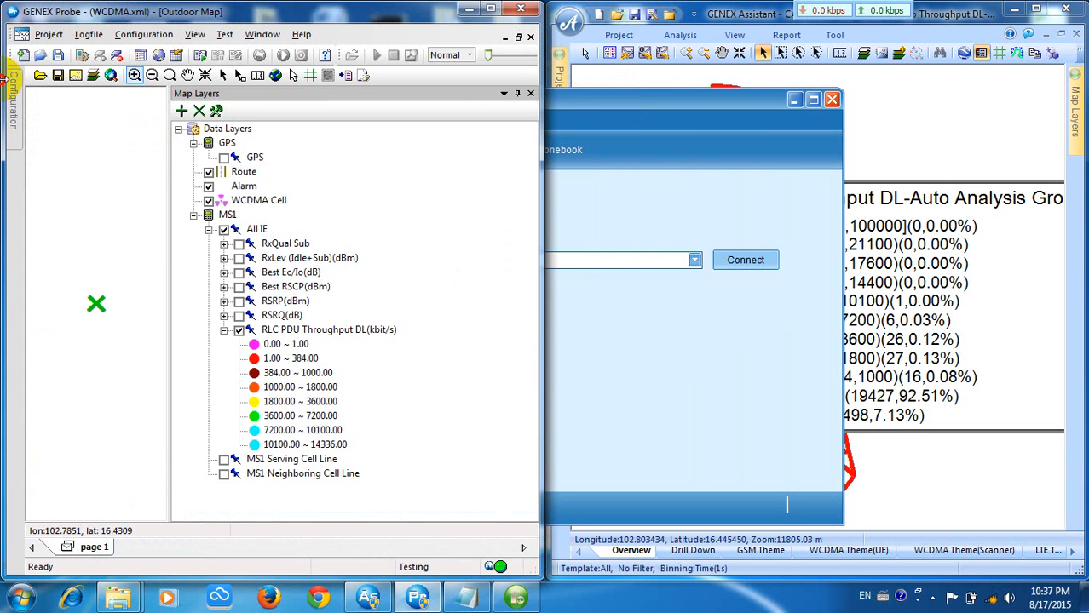
{"action": "left_click", "coordinate": [796, 99]}
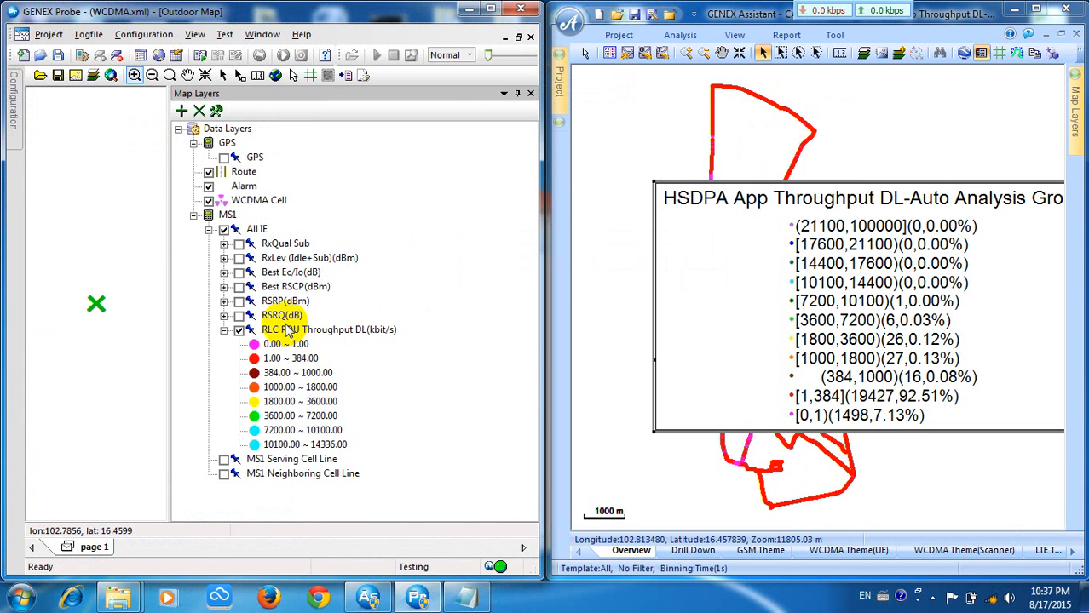
{"action": "double_click", "coordinate": [287, 331]}
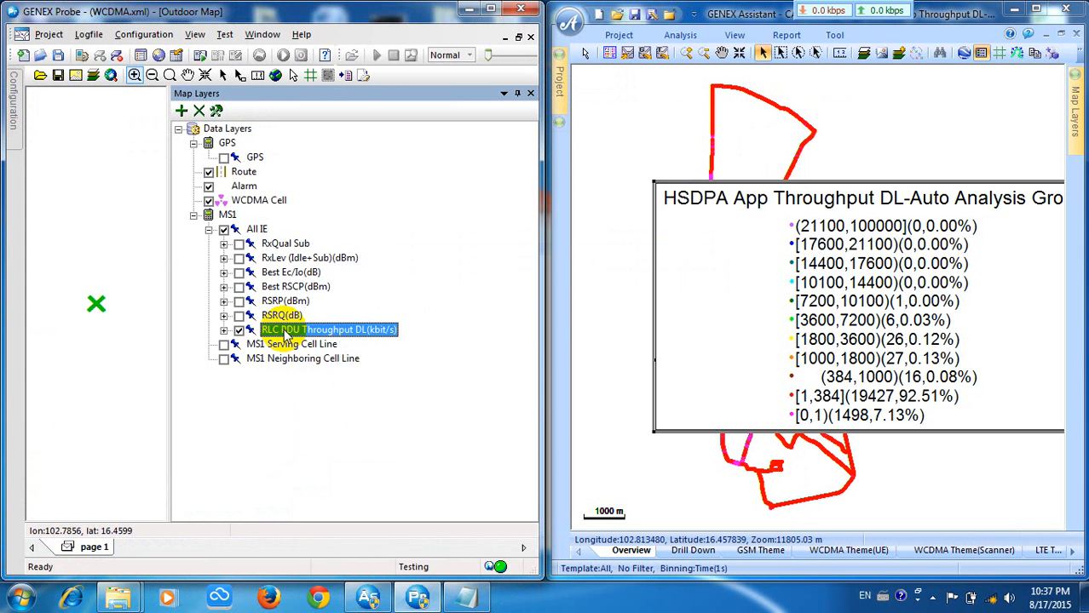
{"action": "left_click", "coordinate": [224, 331]}
Try to add a color range from 14400 to 17600 to the RLC PDU Throughput DL layer, and close the layer parameters
{"action": "right_click", "coordinate": [300, 338]}
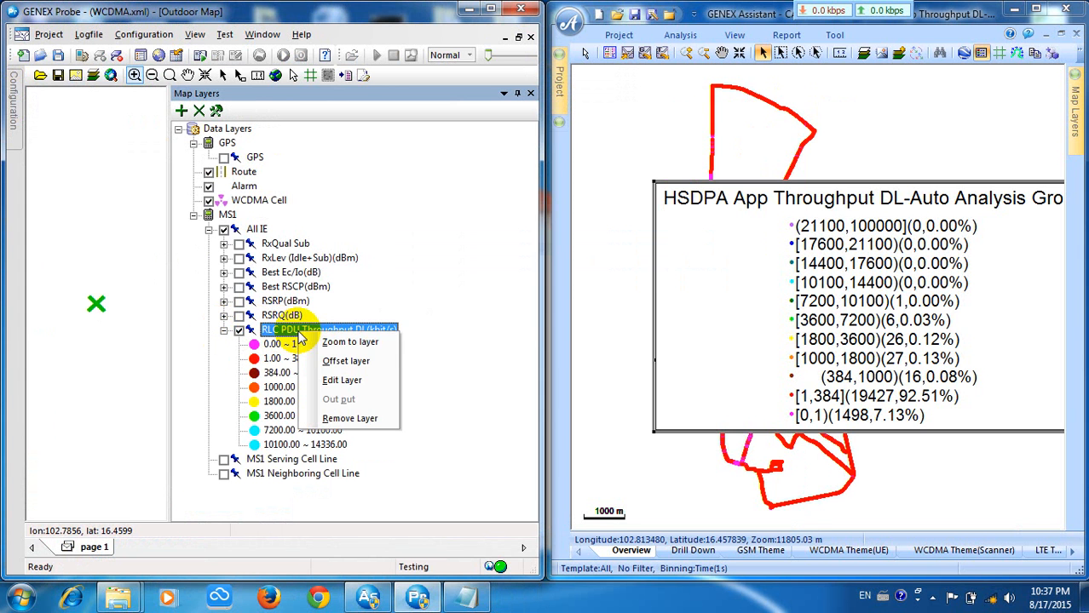
{"action": "left_click", "coordinate": [349, 381]}
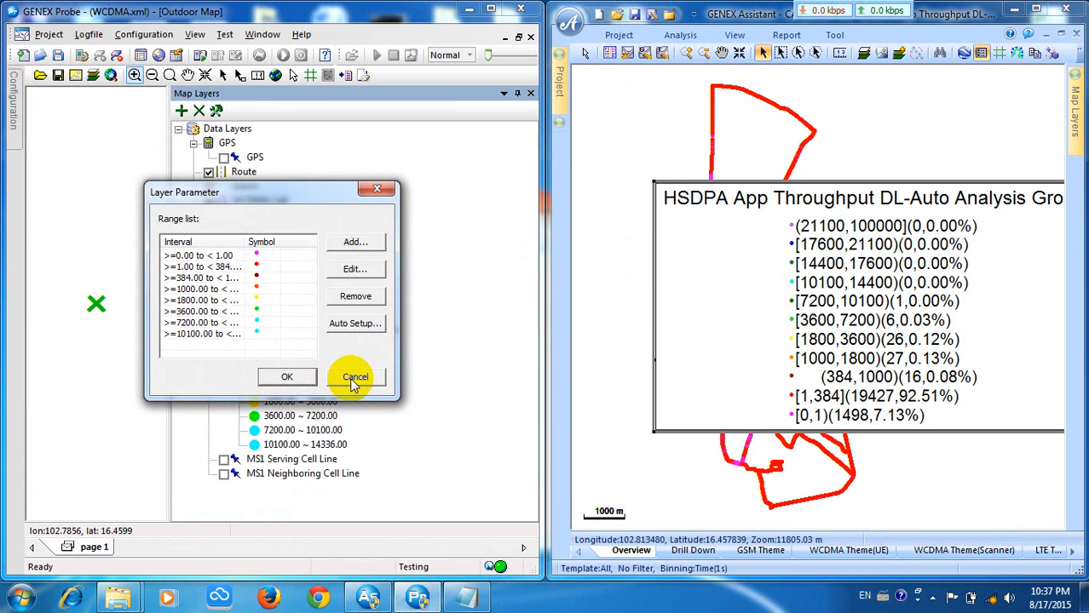
{"action": "left_click", "coordinate": [355, 242]}
{"action": "left_click_drag", "start_coordinate": [316, 202], "coordinate": [352, 182]}
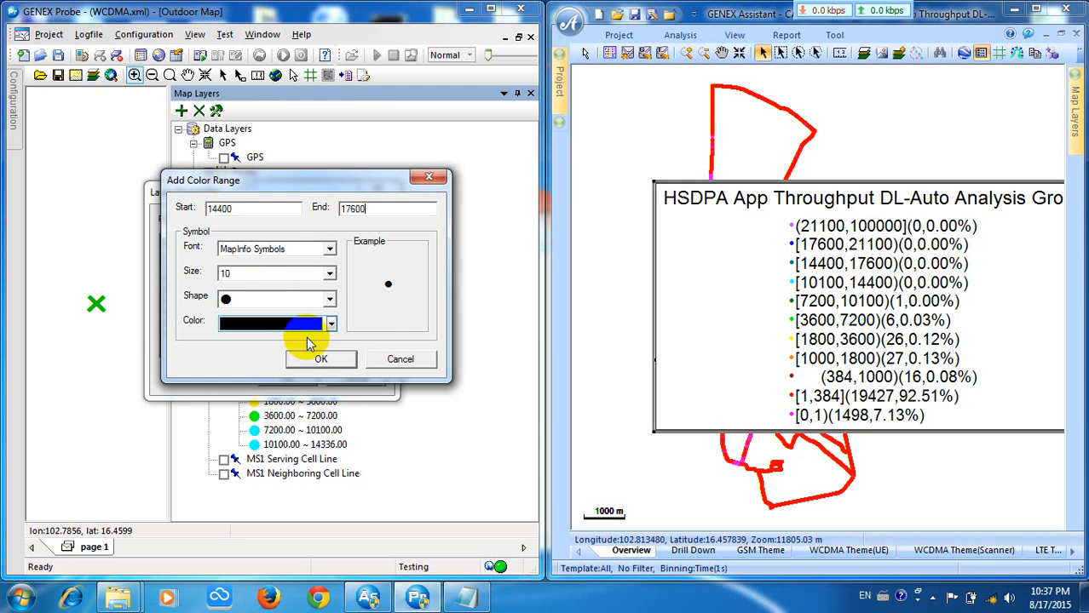
{"action": "left_click", "coordinate": [337, 362]}
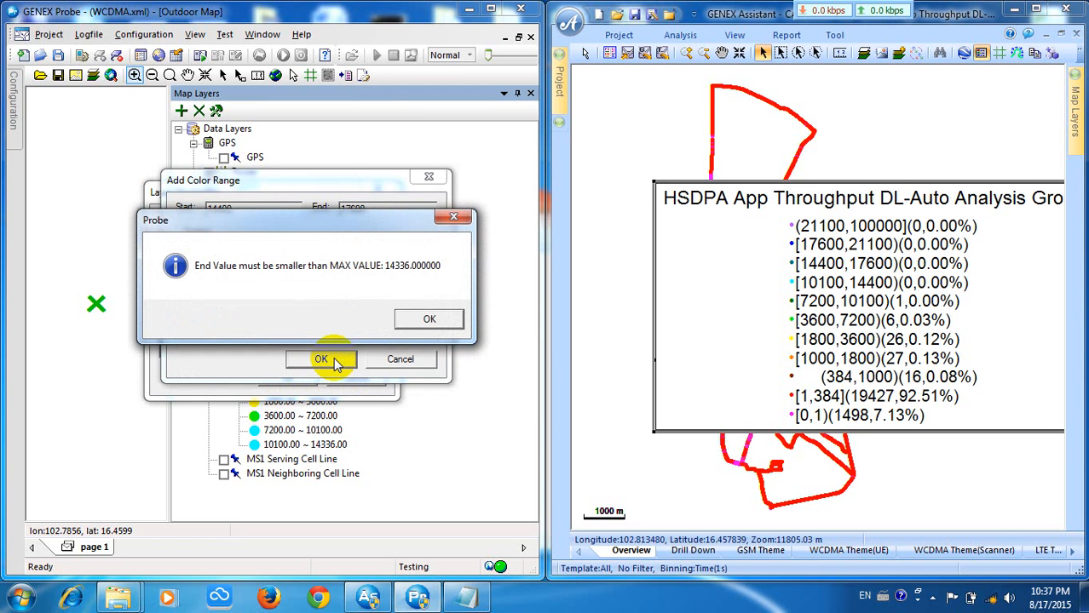
{"action": "left_click", "coordinate": [426, 319]}
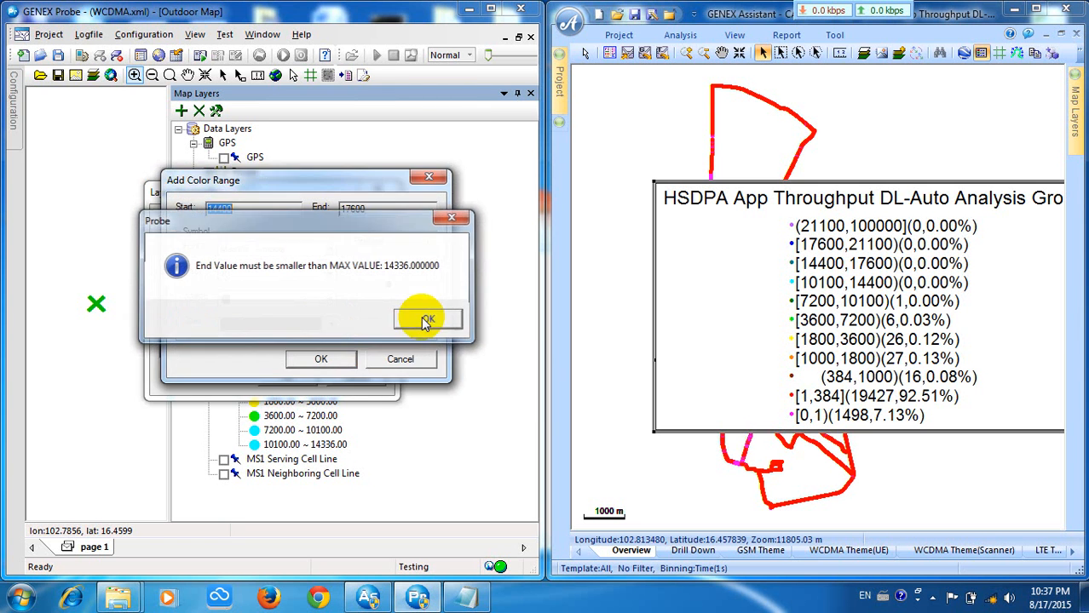
{"action": "left_click", "coordinate": [421, 366]}
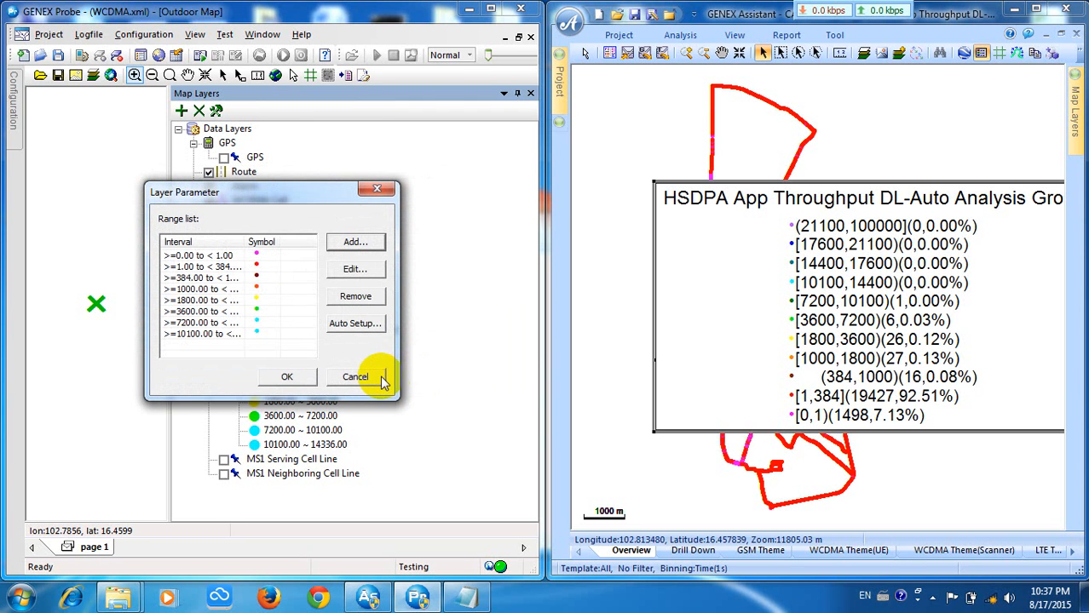
{"action": "left_click", "coordinate": [288, 376]}
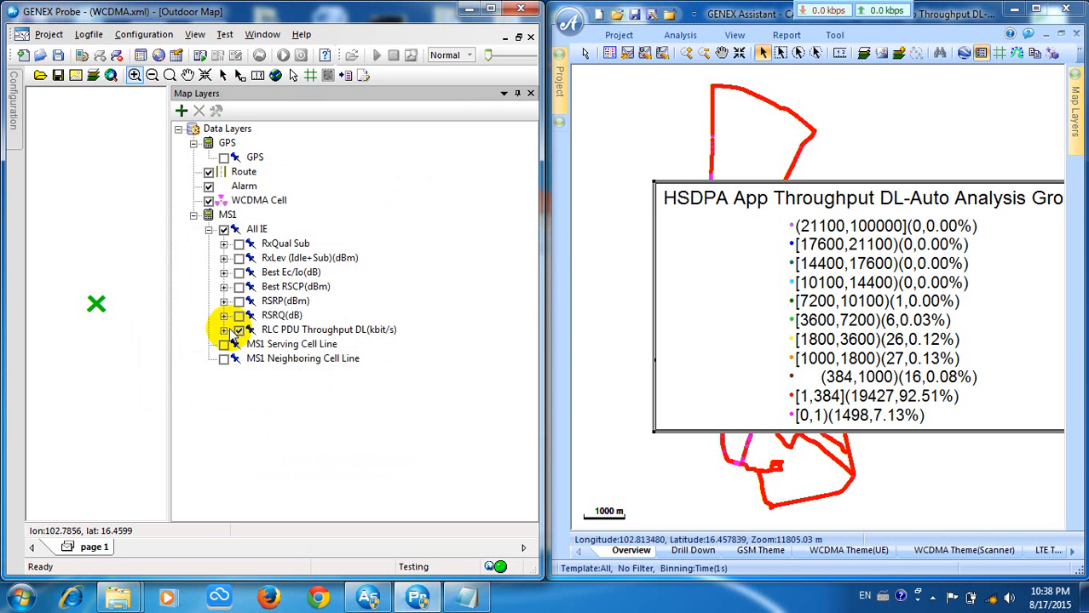
Maximize GENEX Probe and add MS1's Event layer to the map, leaving its display enabled
{"action": "left_click", "coordinate": [490, 11]}
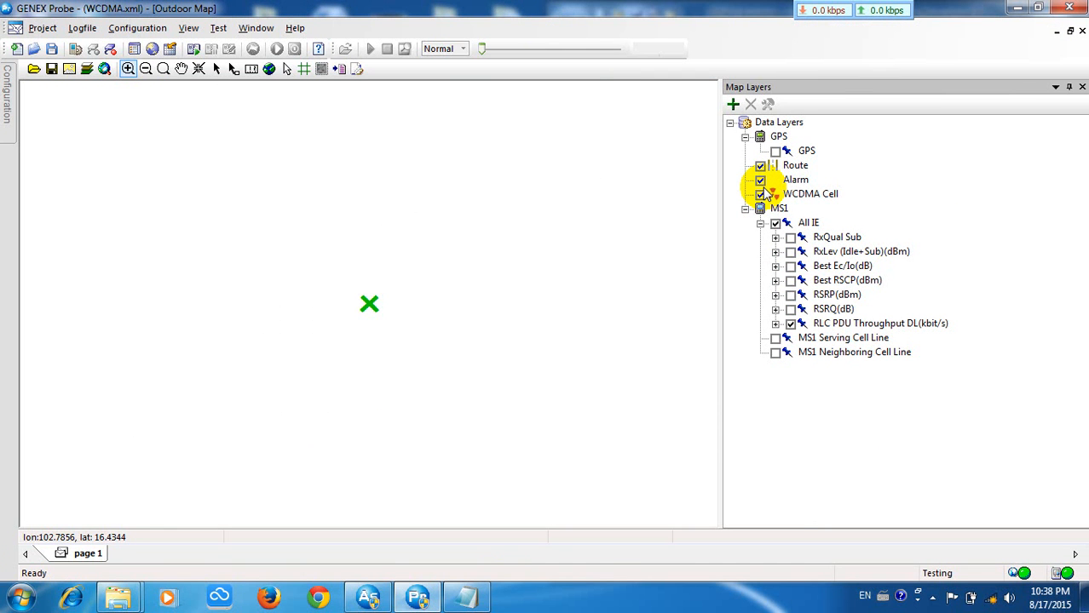
{"action": "left_click", "coordinate": [733, 105]}
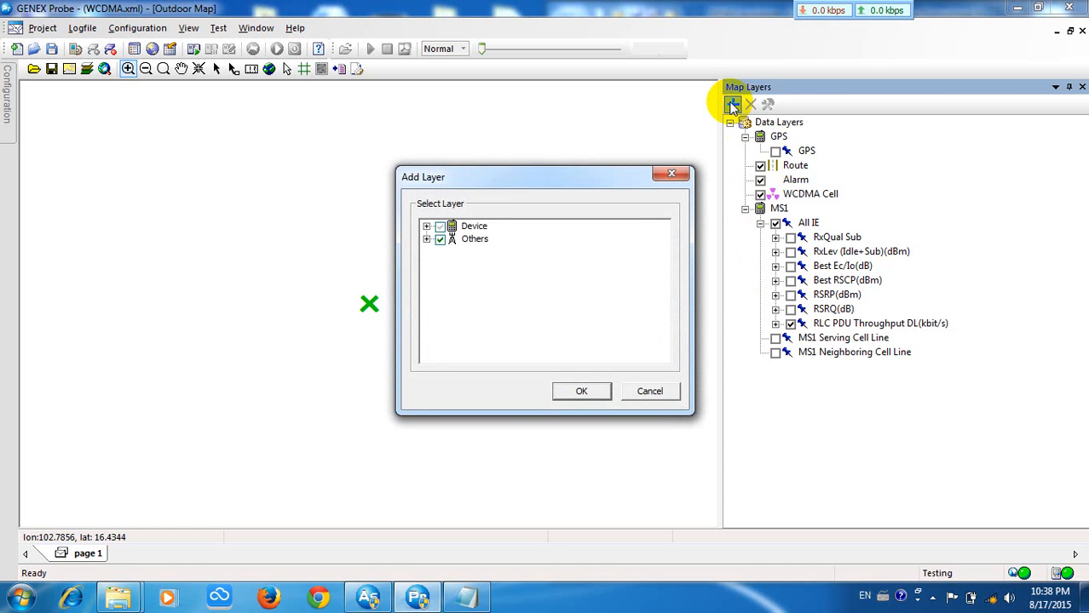
{"action": "left_click", "coordinate": [426, 227]}
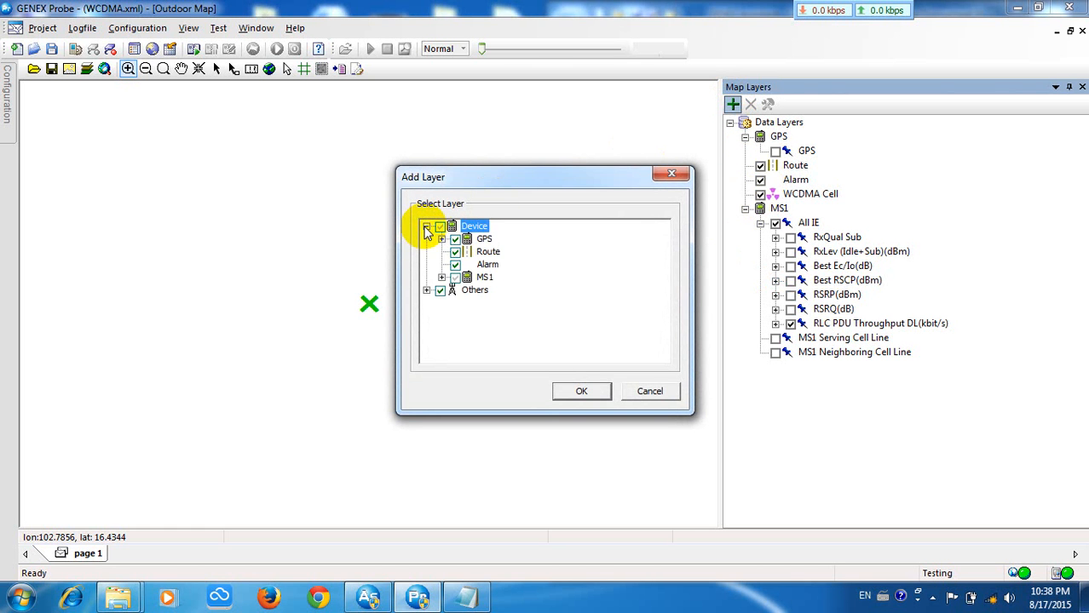
{"action": "left_click", "coordinate": [433, 290]}
{"action": "left_click", "coordinate": [429, 290]}
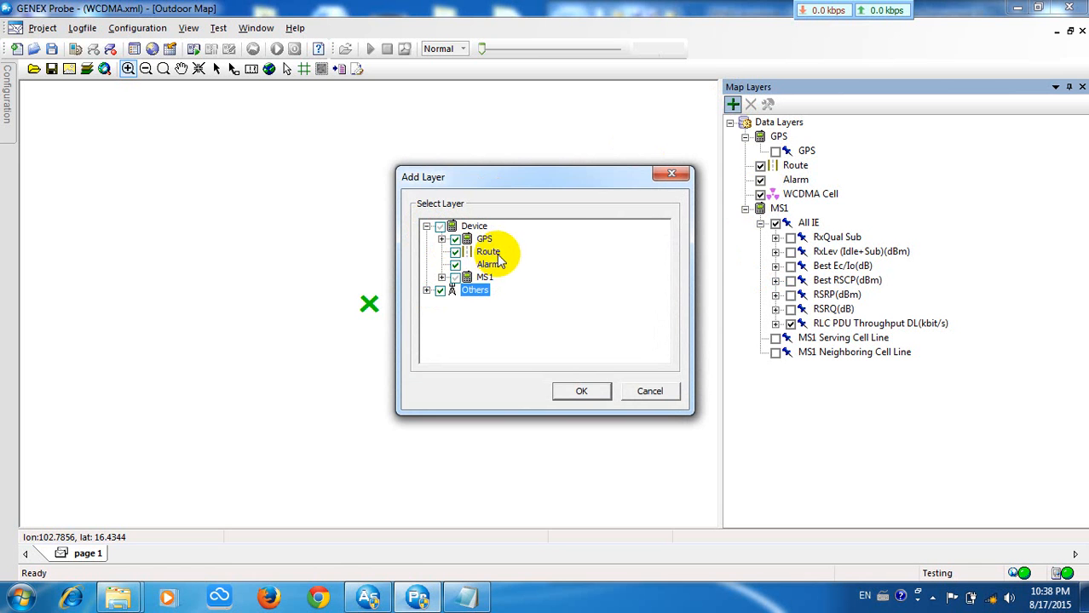
{"action": "left_click", "coordinate": [442, 240]}
{"action": "left_click", "coordinate": [442, 240]}
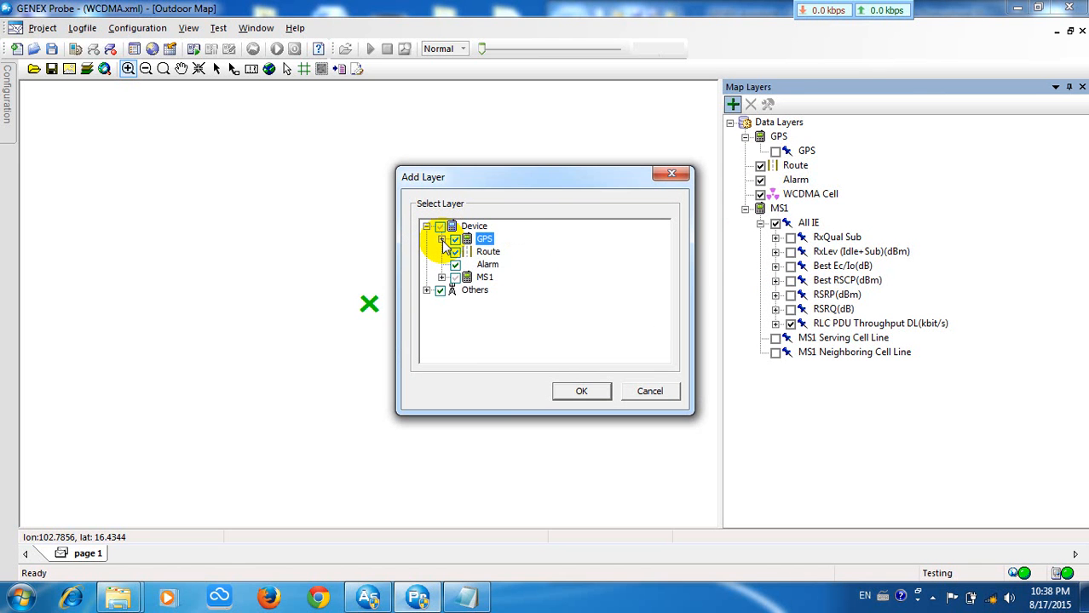
{"action": "left_click", "coordinate": [442, 278]}
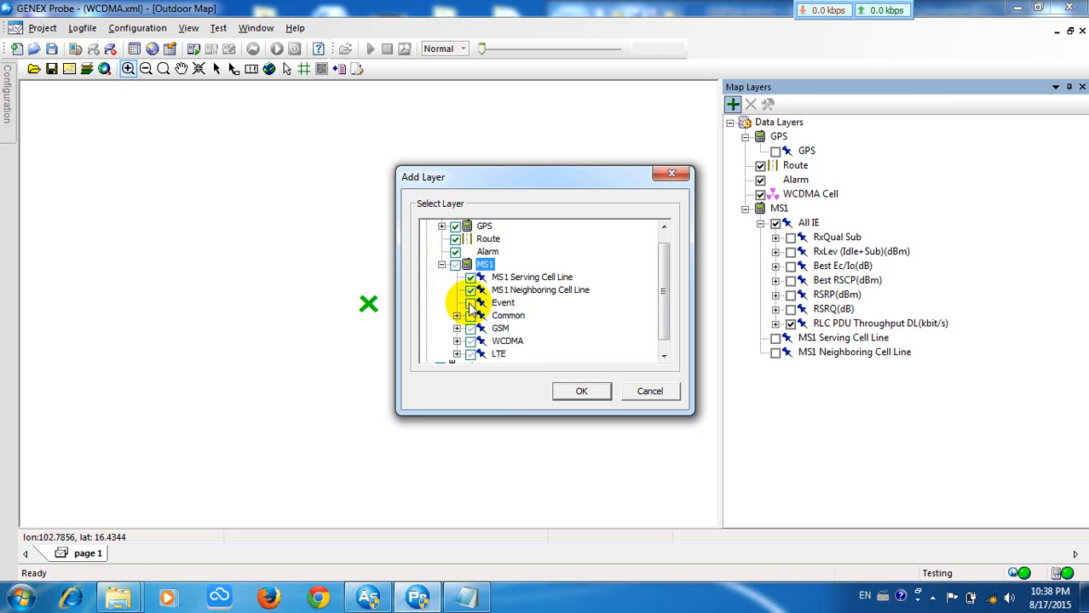
{"action": "left_click", "coordinate": [469, 305]}
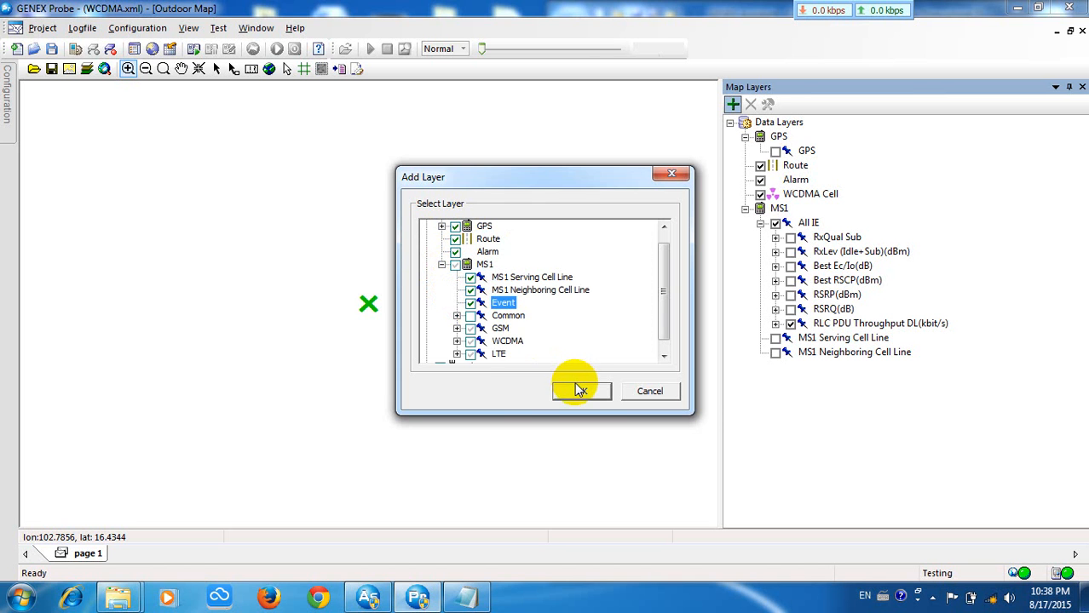
{"action": "left_click", "coordinate": [579, 390]}
{"action": "left_click", "coordinate": [776, 367]}
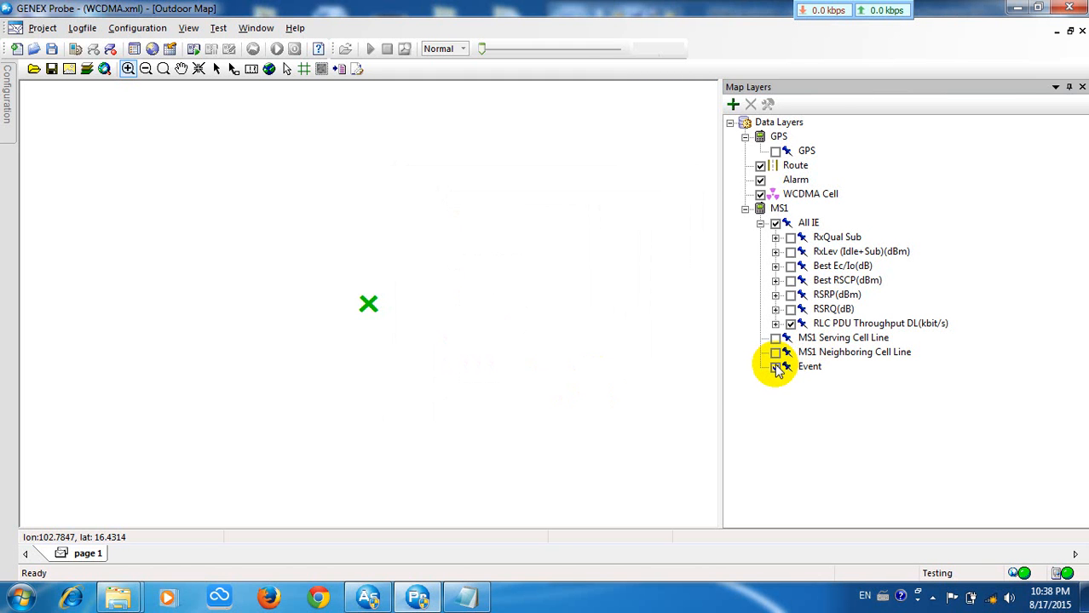
{"action": "left_click", "coordinate": [776, 367]}
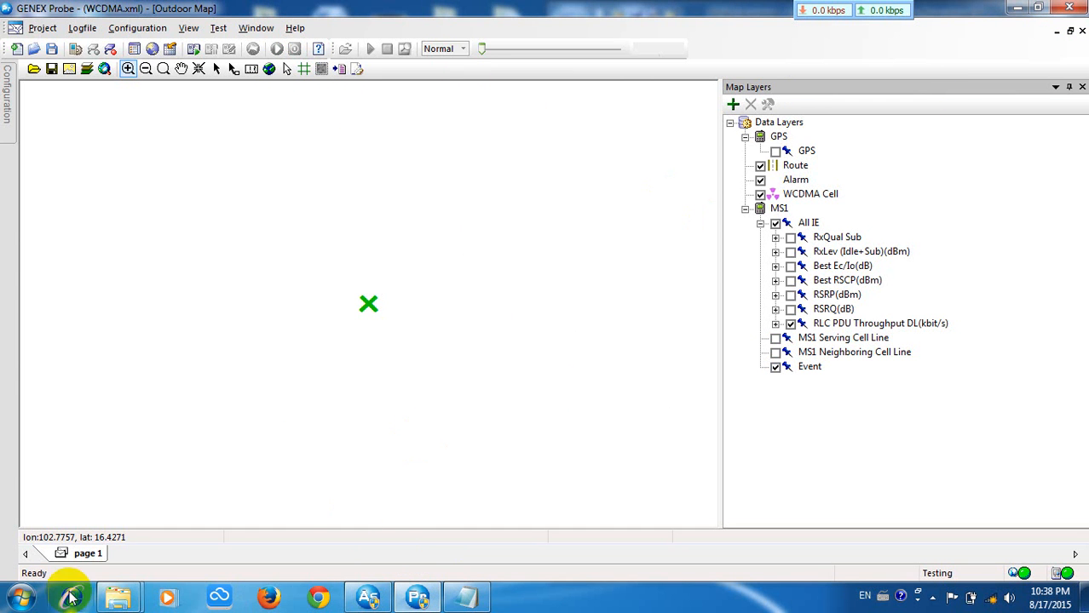
Start FileZilla and open its list of recent server connections
{"action": "left_click", "coordinate": [21, 598]}
{"action": "left_click", "coordinate": [105, 300]}
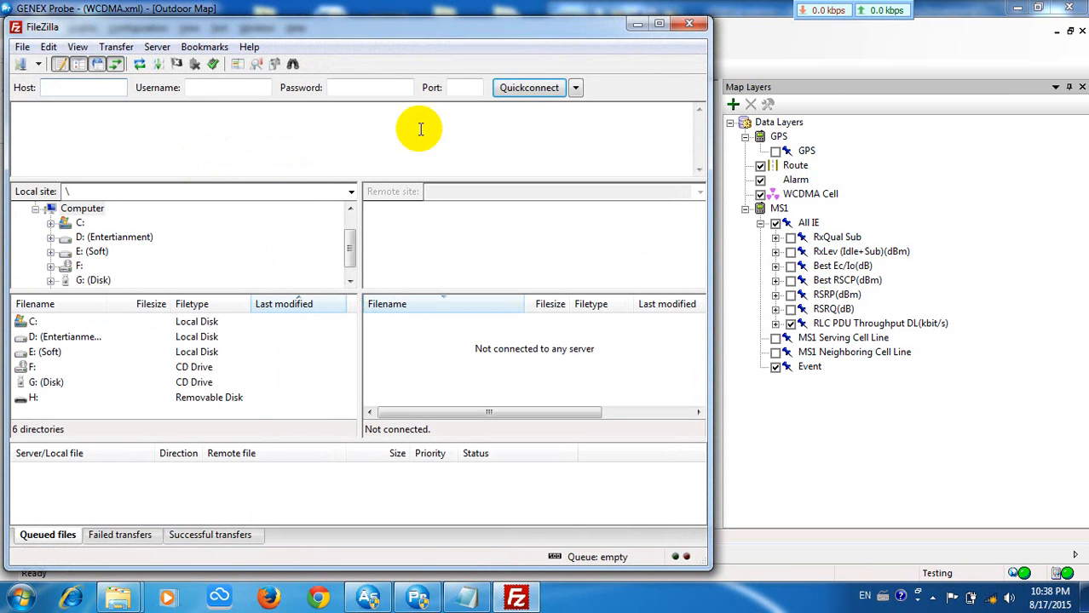
{"action": "left_click", "coordinate": [575, 88]}
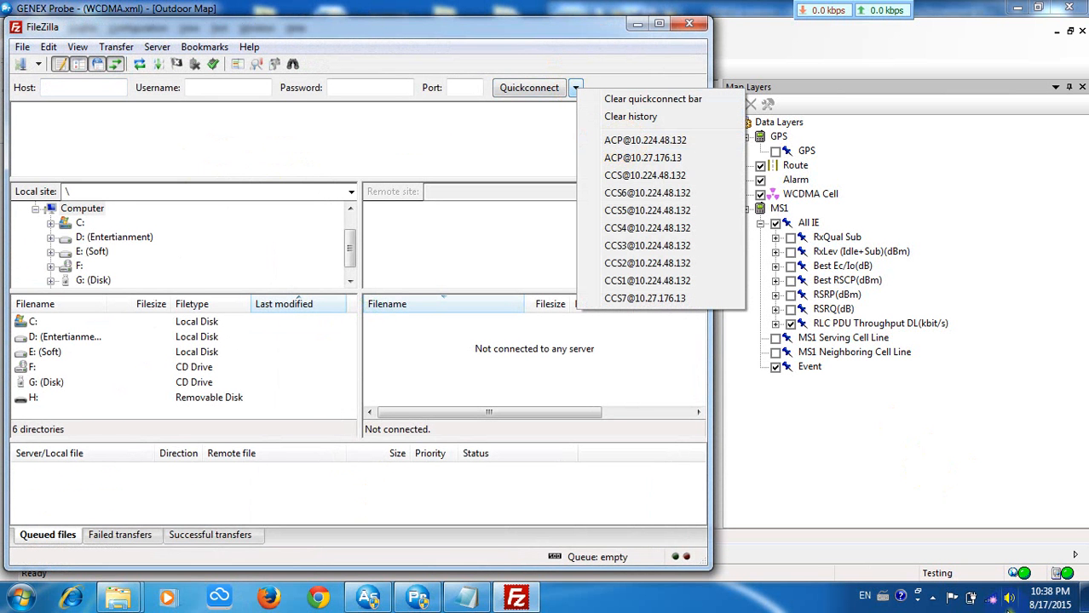
Connect to the DTAC mobile broadband network with access point name .bscf, choosing Never connect automatically
{"action": "left_click", "coordinate": [993, 600]}
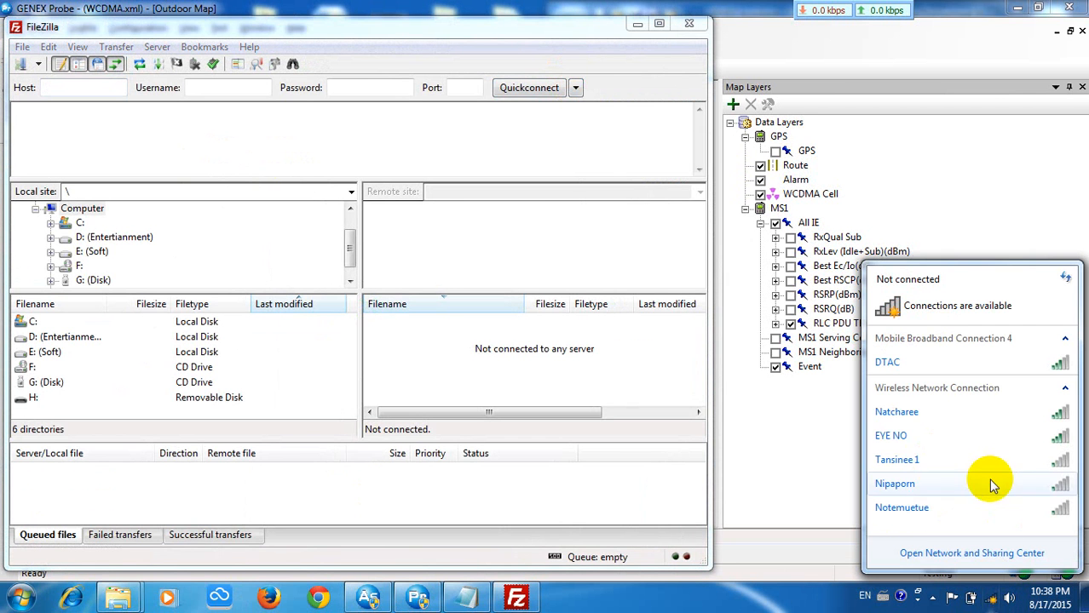
{"action": "left_click", "coordinate": [1004, 365]}
{"action": "left_click", "coordinate": [1018, 385]}
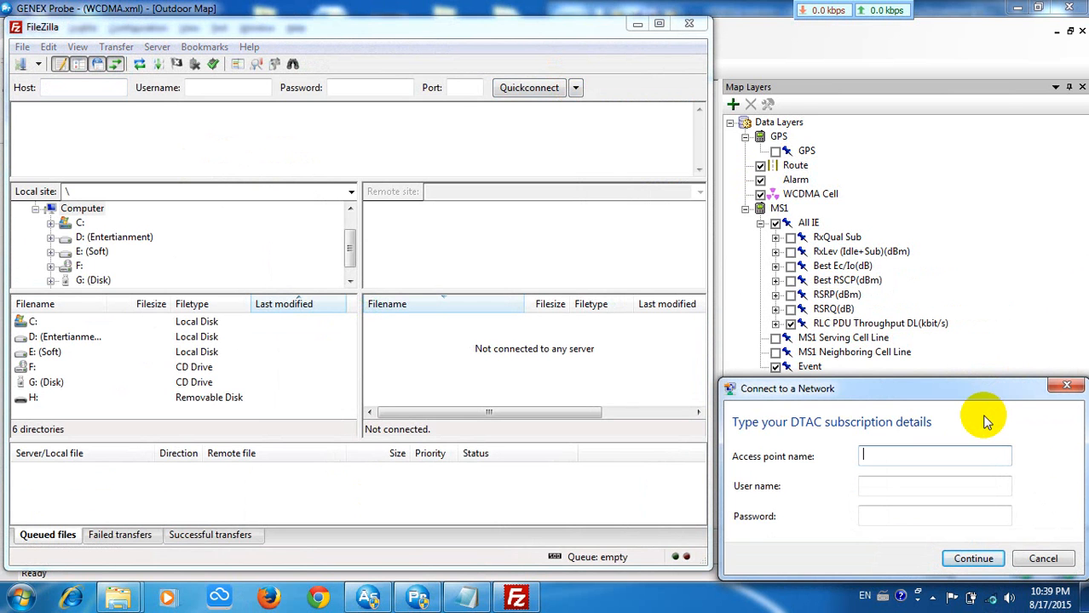
{"action": "type", "text": ".bscf"}
{"action": "key", "text": "Return"}
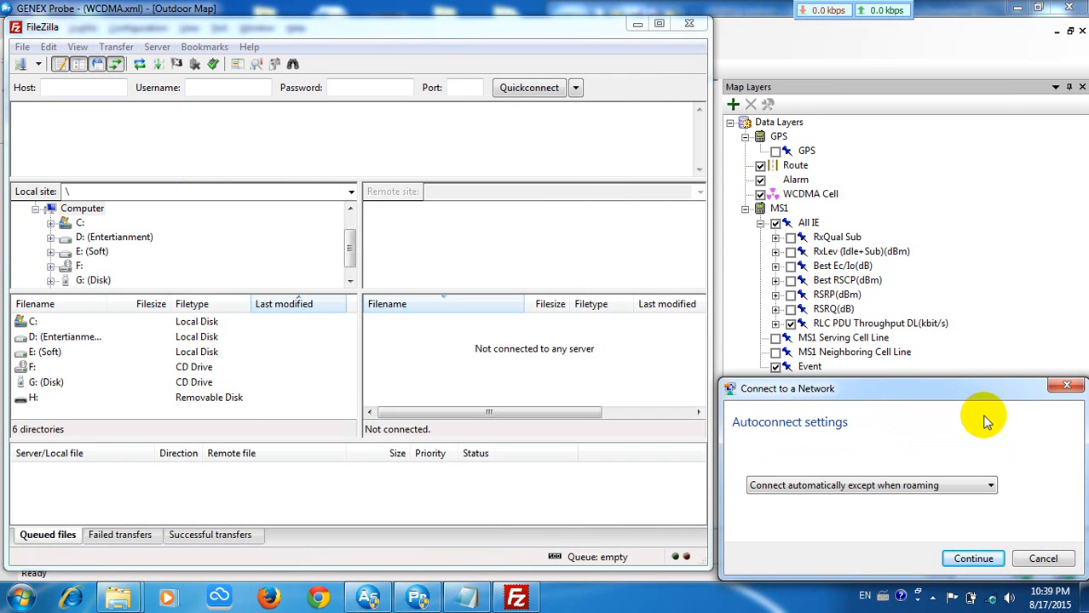
{"action": "left_click", "coordinate": [950, 477]}
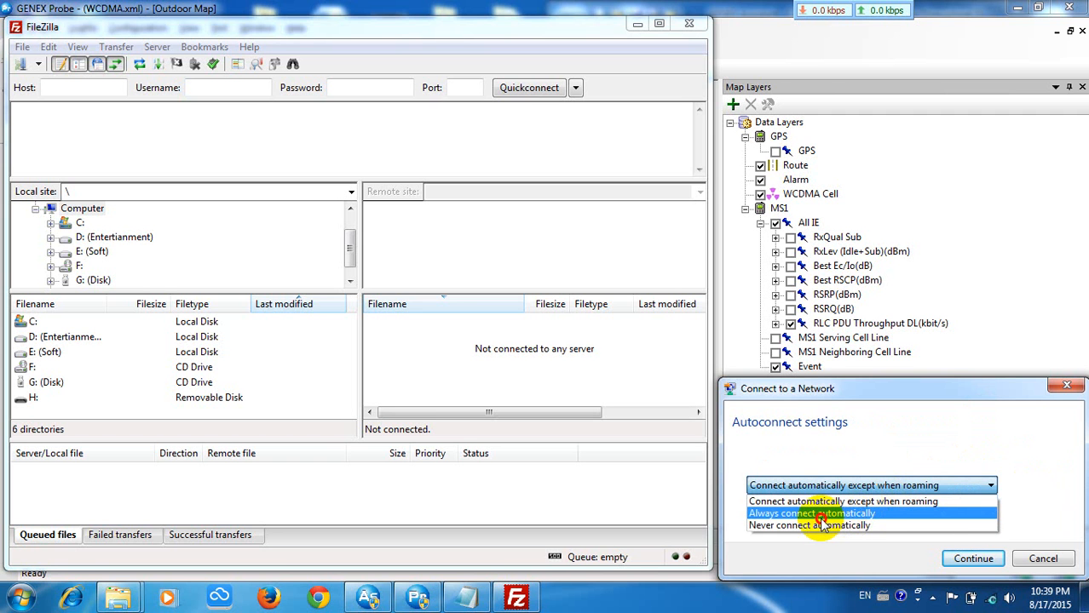
{"action": "left_click", "coordinate": [813, 525]}
{"action": "left_click", "coordinate": [978, 559]}
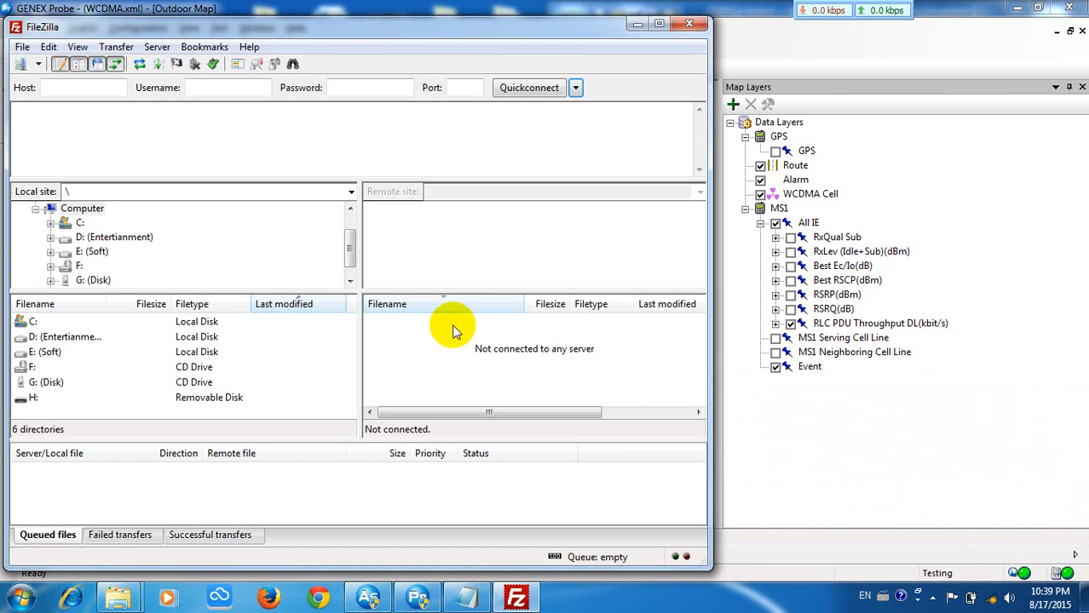
Switch to GENEX Probe, restore the Outdoor Map from its maximized state and widen its window to show the full Map Layers list
{"action": "left_click", "coordinate": [759, 4]}
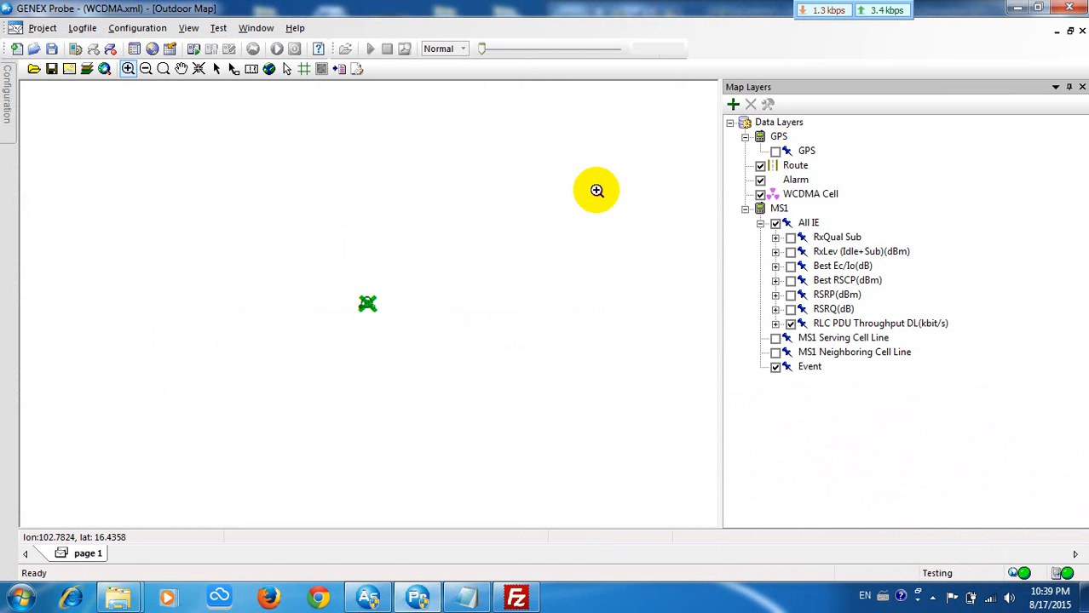
{"action": "left_click", "coordinate": [1070, 31]}
{"action": "left_click_drag", "start_coordinate": [328, 125], "coordinate": [633, 122]}
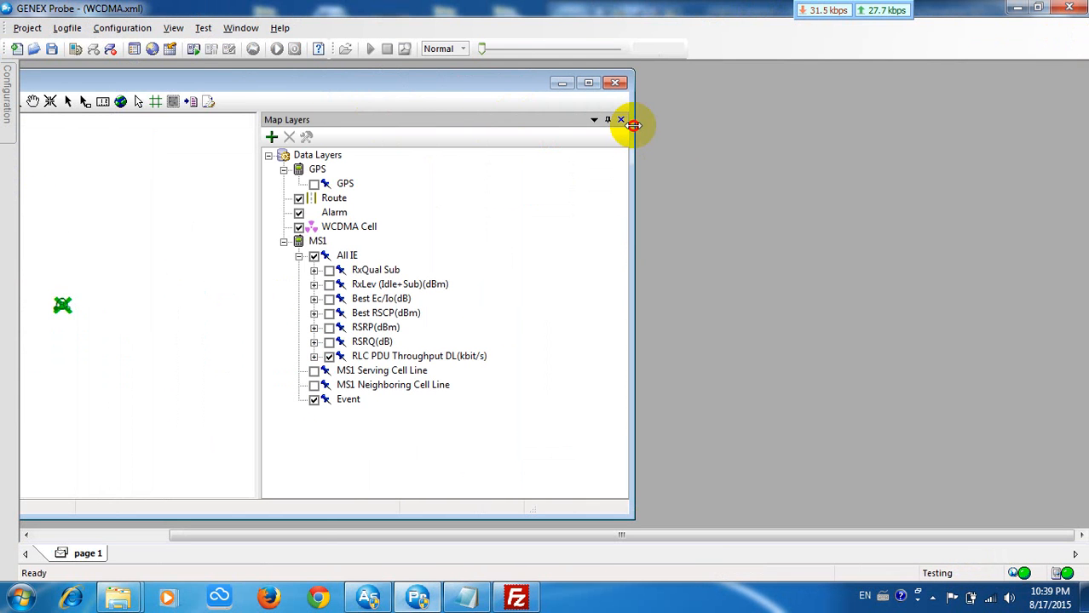
Display the Event List, place it directly beside the Outdoor Map window and make it taller
{"action": "left_click", "coordinate": [168, 34]}
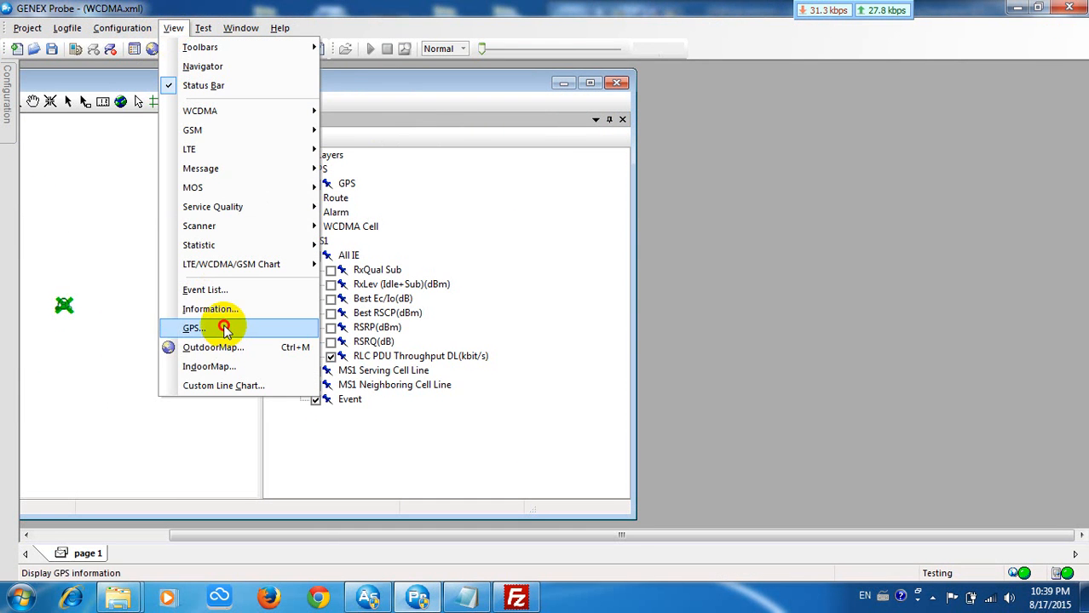
{"action": "left_click", "coordinate": [219, 291]}
{"action": "left_click_drag", "start_coordinate": [368, 216], "coordinate": [840, 79]}
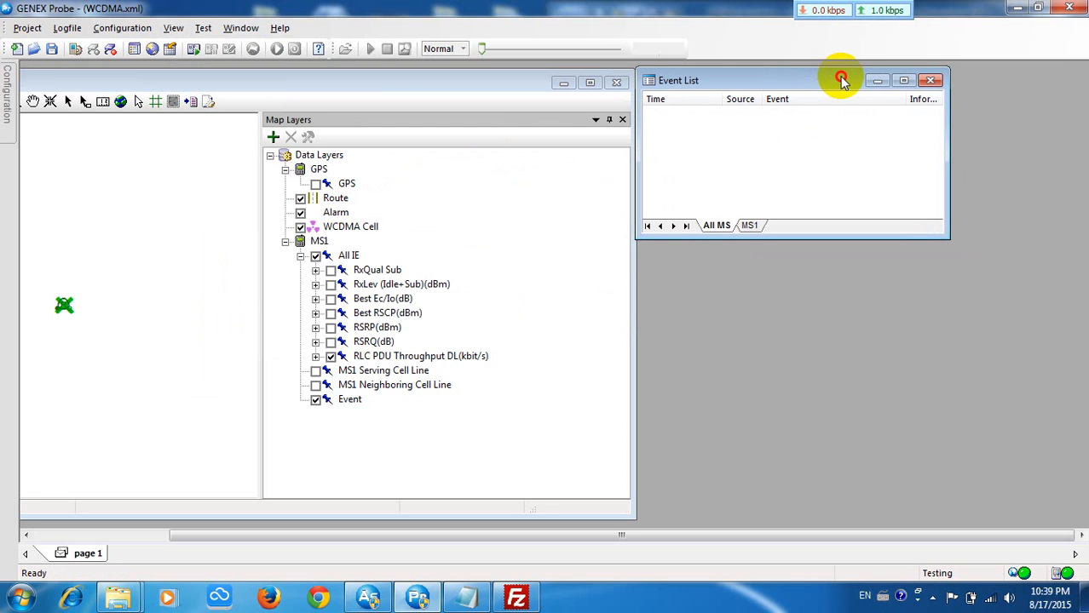
{"action": "left_click_drag", "start_coordinate": [814, 238], "coordinate": [777, 400]}
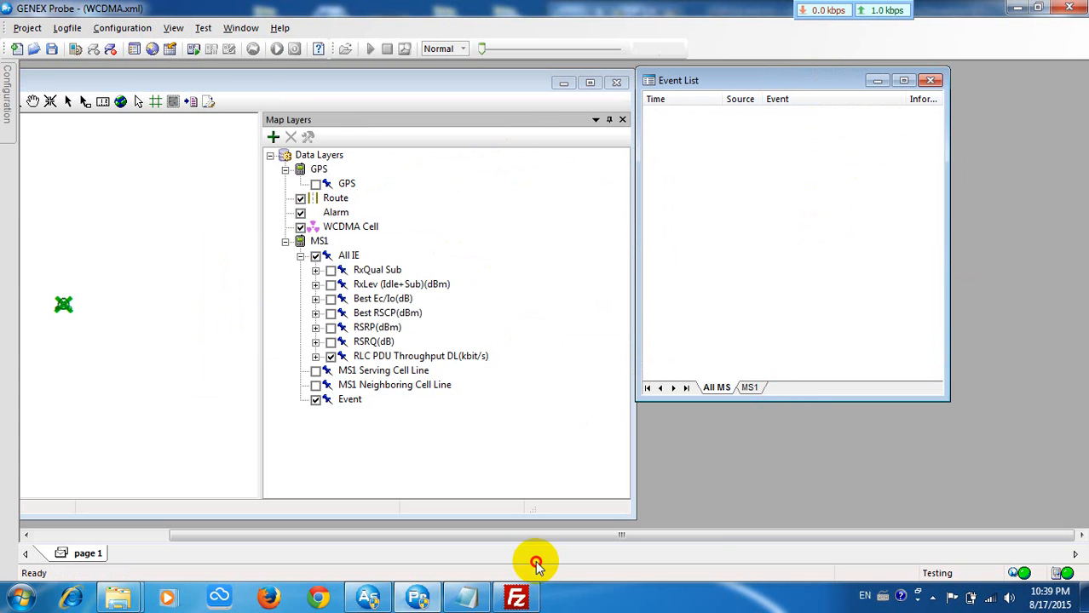
{"action": "left_click", "coordinate": [520, 598]}
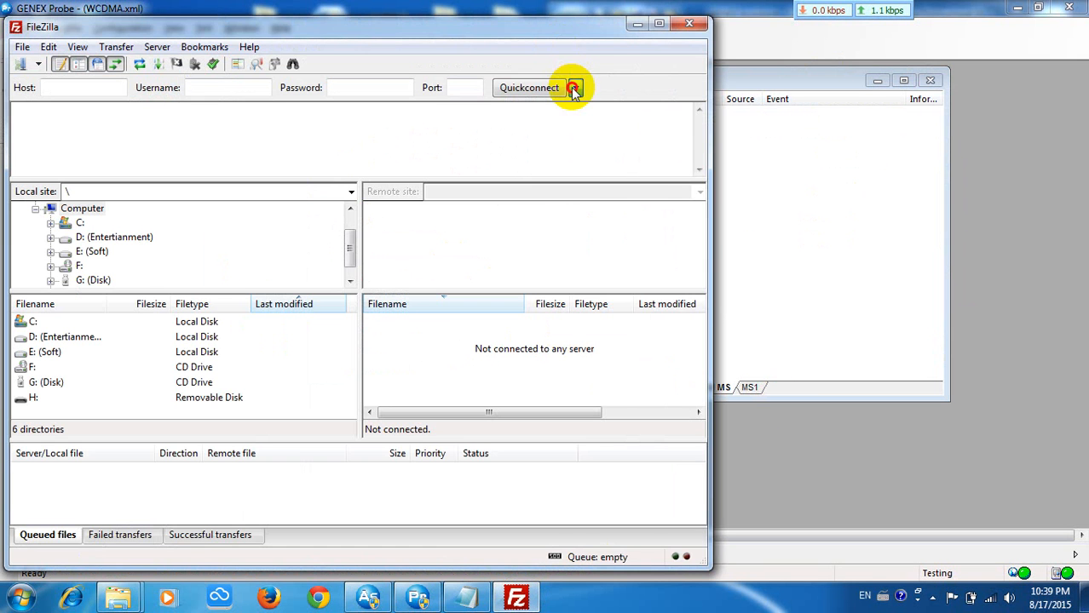
{"action": "left_click", "coordinate": [575, 88]}
{"action": "left_click", "coordinate": [610, 140]}
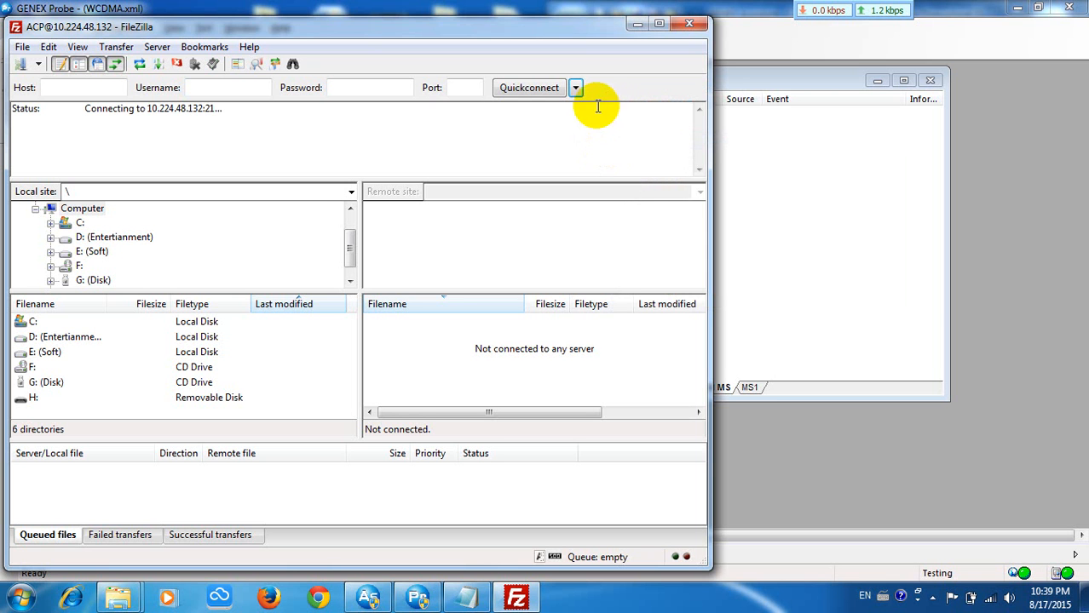
{"action": "left_click", "coordinate": [576, 89]}
{"action": "left_click", "coordinate": [600, 162]}
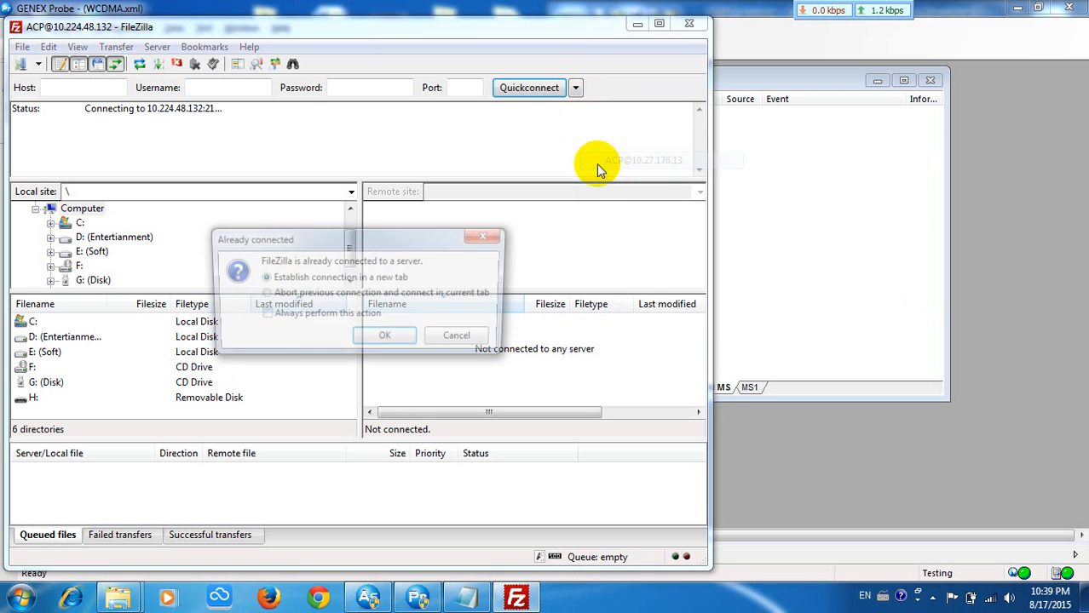
{"action": "left_click", "coordinate": [394, 338]}
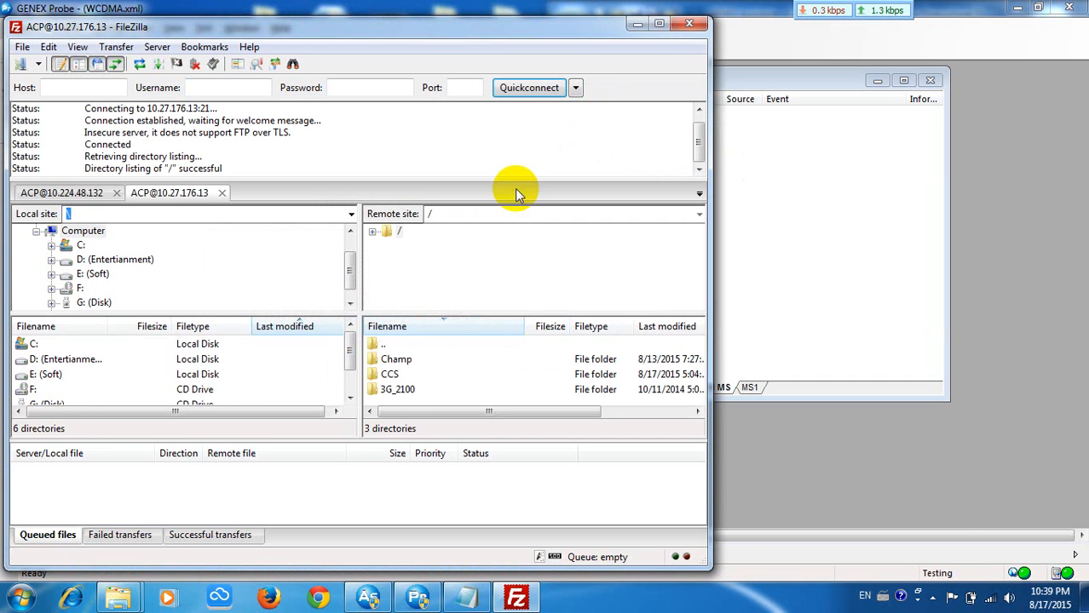
Open the remote folder /3G_2100/DL and the local E: drive, and queue 1GB.rar for download to E:
{"action": "left_click", "coordinate": [659, 24]}
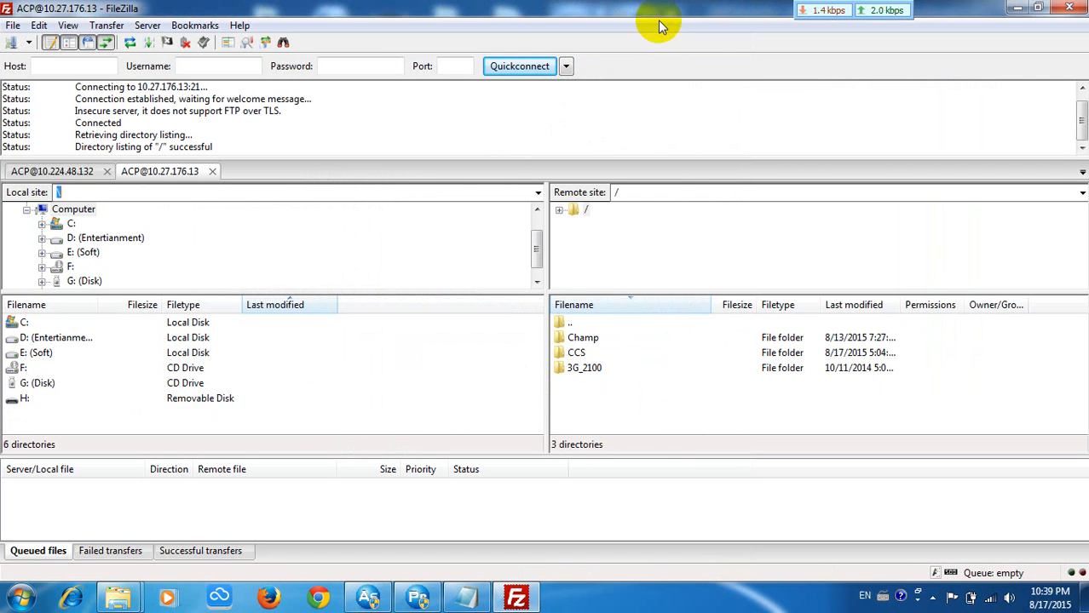
{"action": "double_click", "coordinate": [580, 367]}
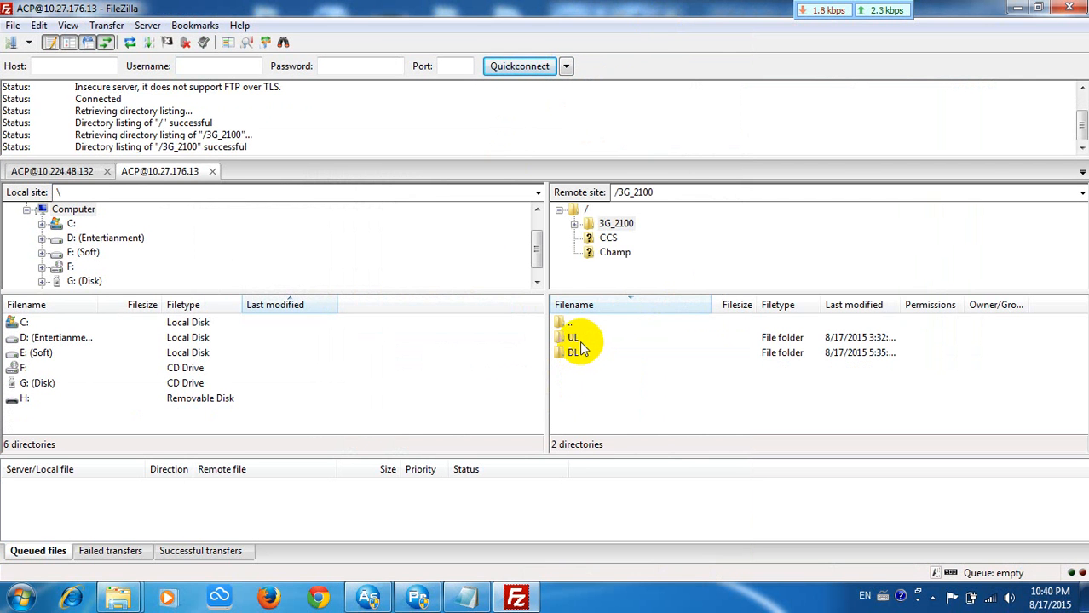
{"action": "double_click", "coordinate": [582, 351]}
{"action": "left_click_drag", "start_coordinate": [581, 337], "coordinate": [314, 521]}
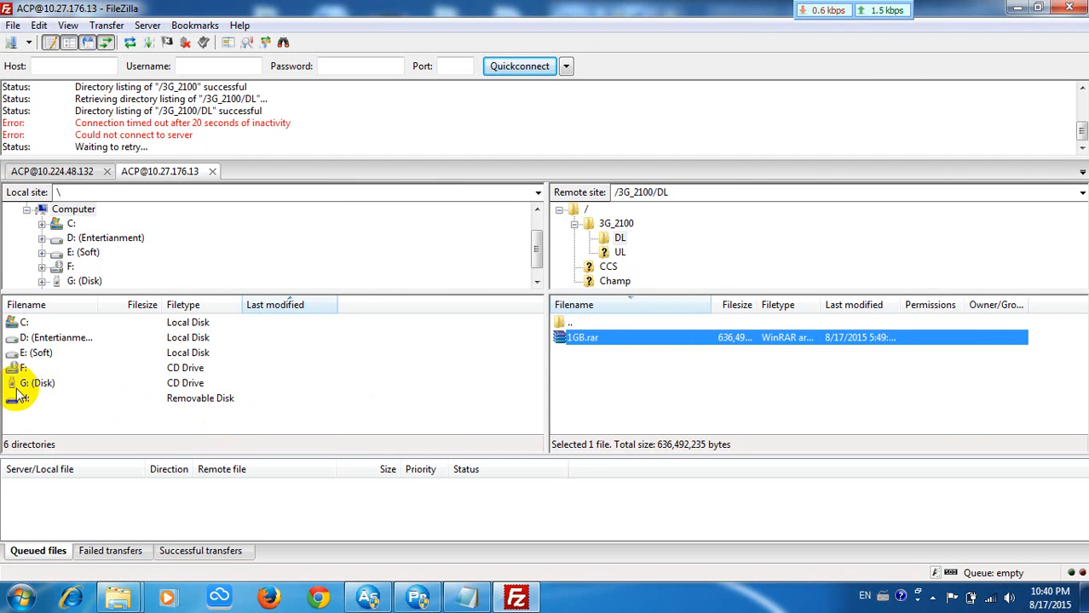
{"action": "double_click", "coordinate": [34, 353]}
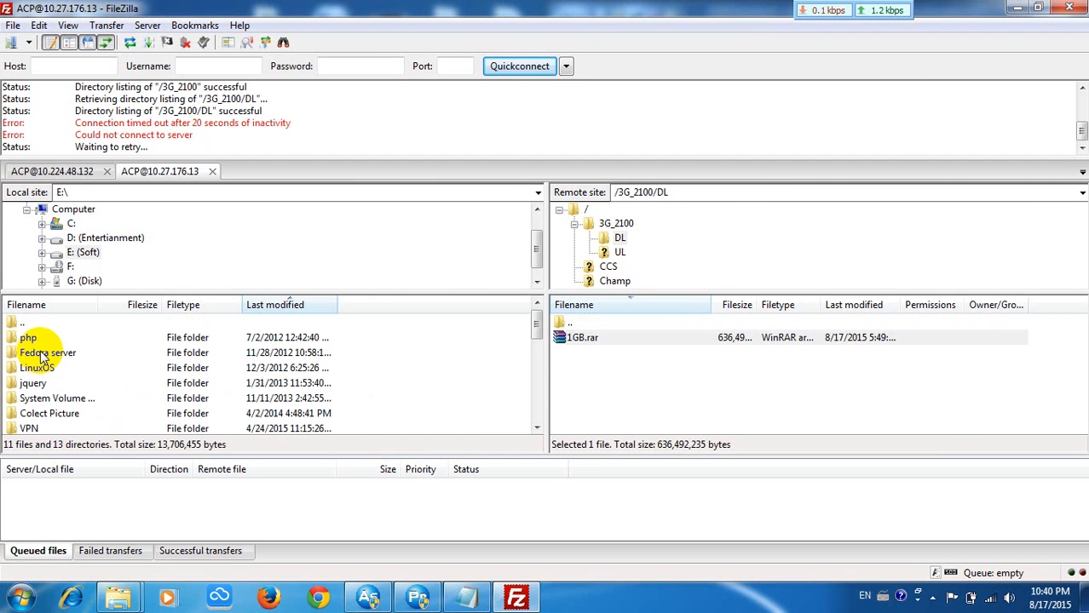
{"action": "left_click_drag", "start_coordinate": [593, 341], "coordinate": [323, 508]}
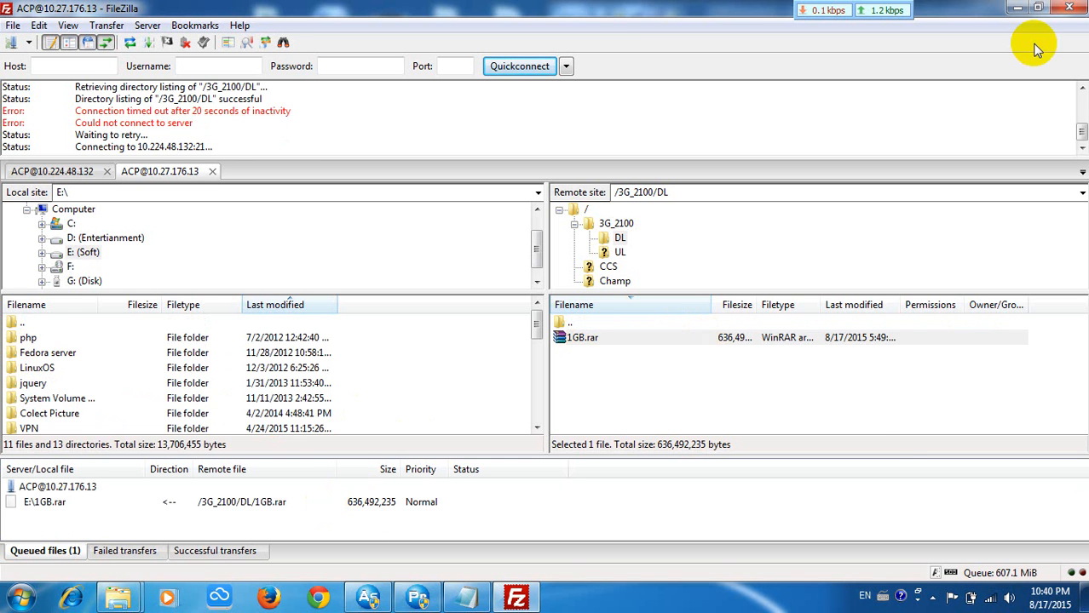
{"action": "left_click", "coordinate": [1038, 7]}
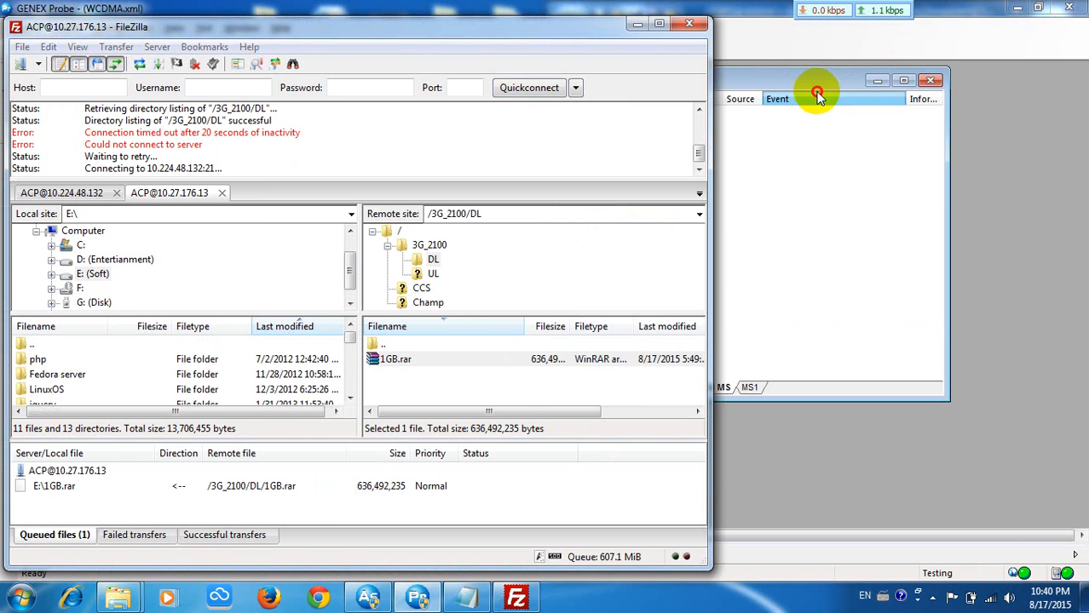
Switch to GENEX Probe, display the L3 Messages window, place it beside the Outdoor Map below the Event List and shorten it from above
{"action": "left_click", "coordinate": [816, 94]}
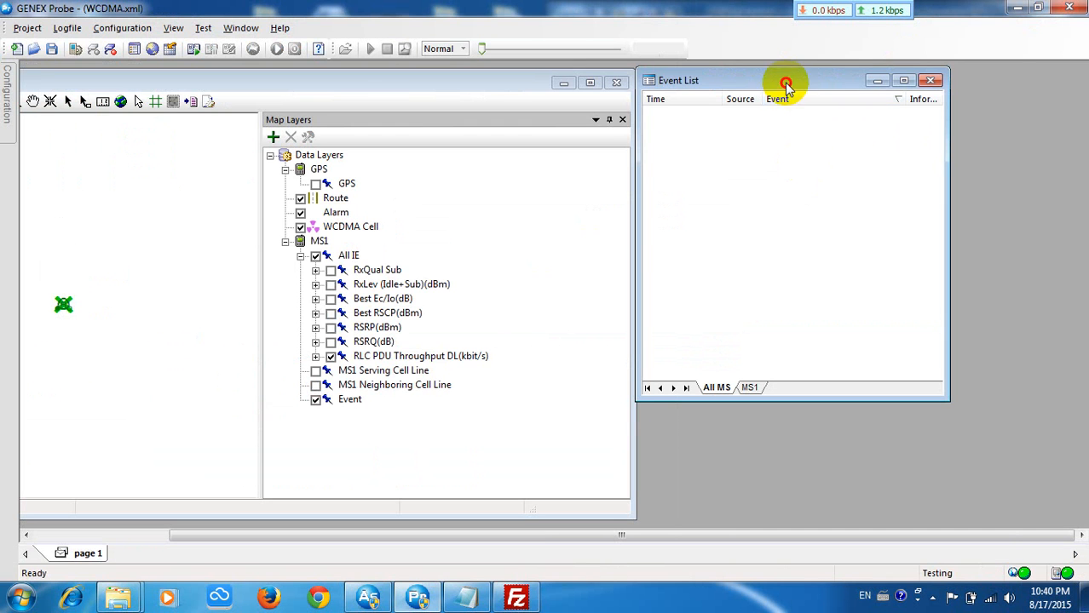
{"action": "left_click", "coordinate": [176, 27]}
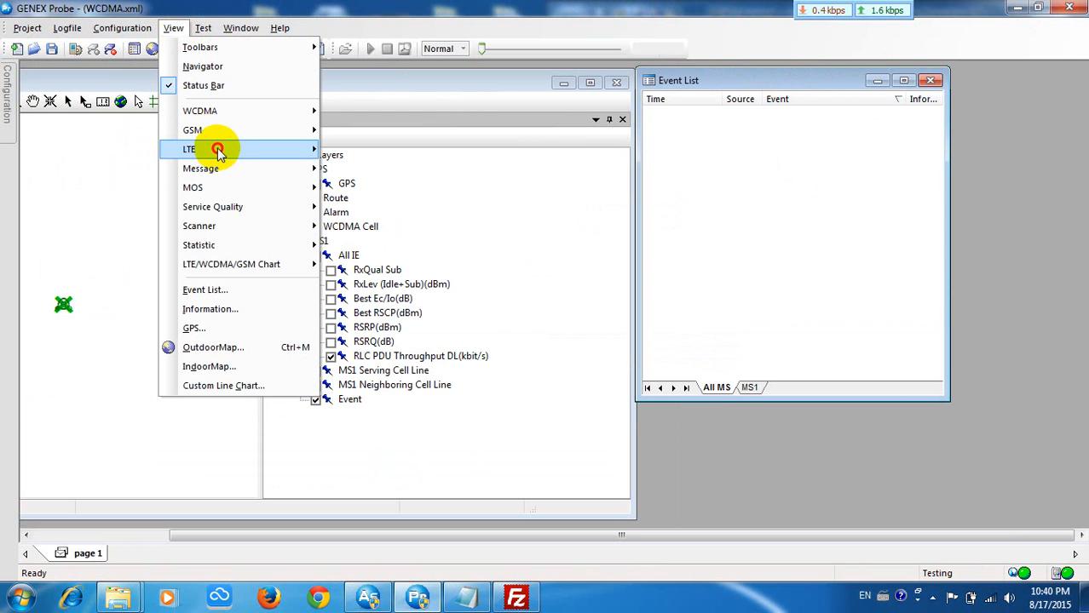
{"action": "mouse_move", "coordinate": [224, 166]}
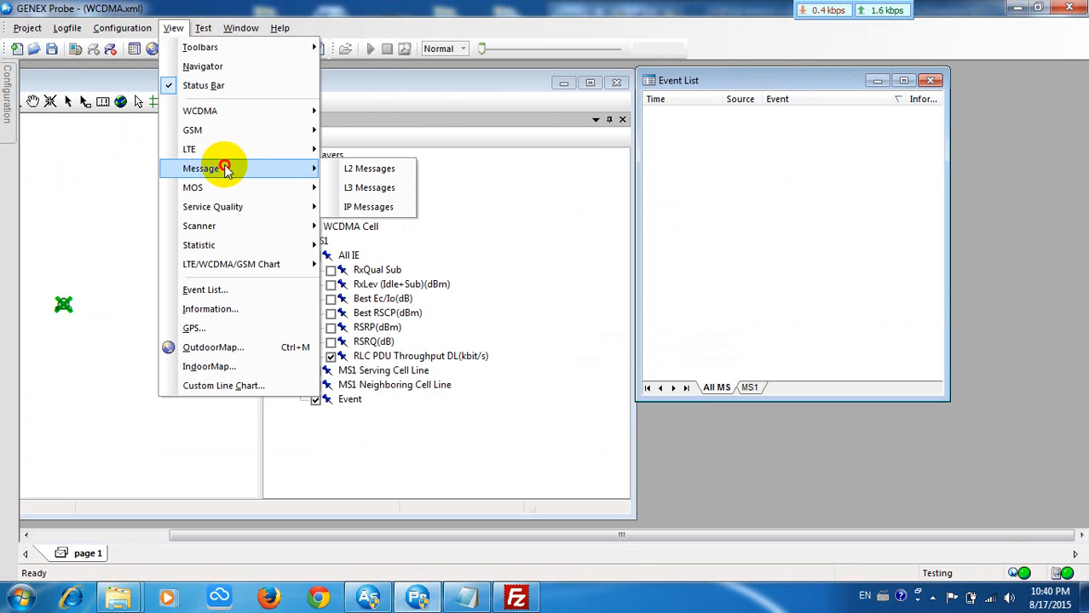
{"action": "left_click", "coordinate": [376, 188]}
{"action": "left_click_drag", "start_coordinate": [343, 84], "coordinate": [960, 183]}
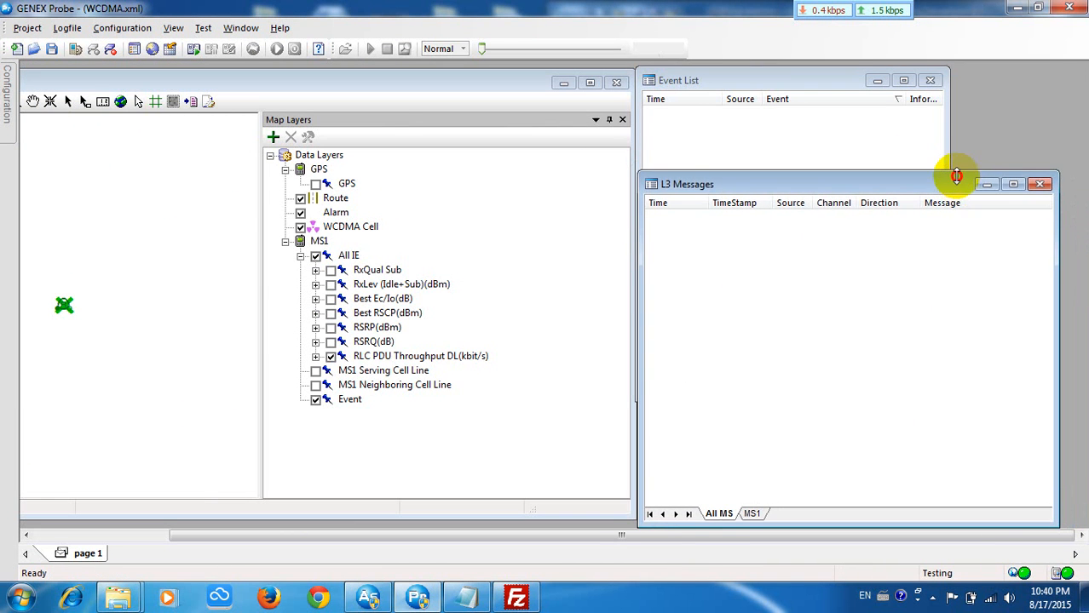
{"action": "left_click", "coordinate": [936, 166]}
{"action": "left_click", "coordinate": [967, 185]}
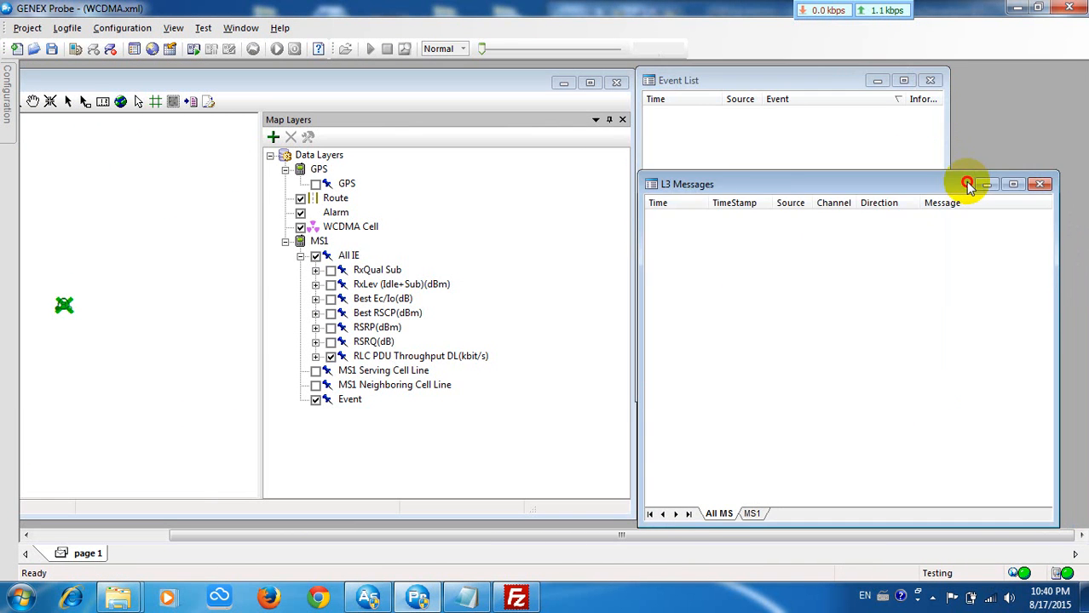
{"action": "left_click_drag", "start_coordinate": [963, 176], "coordinate": [962, 263]}
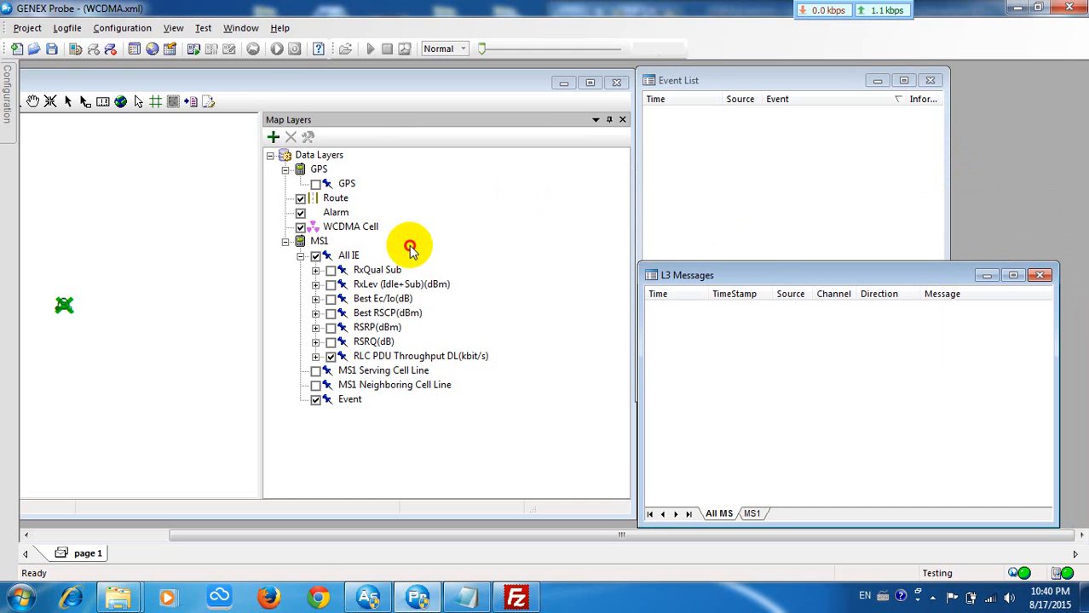
Switch to FileZilla and check the queued 1GB.rar entry and the contents of the remote UL and DL folders
{"action": "left_click", "coordinate": [527, 599]}
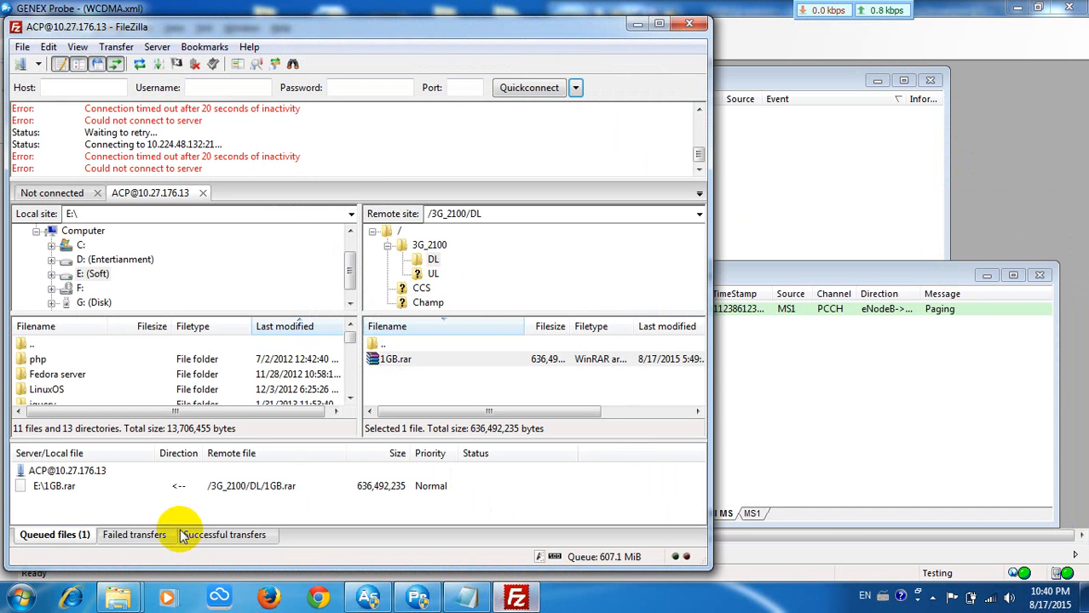
{"action": "left_click", "coordinate": [91, 492]}
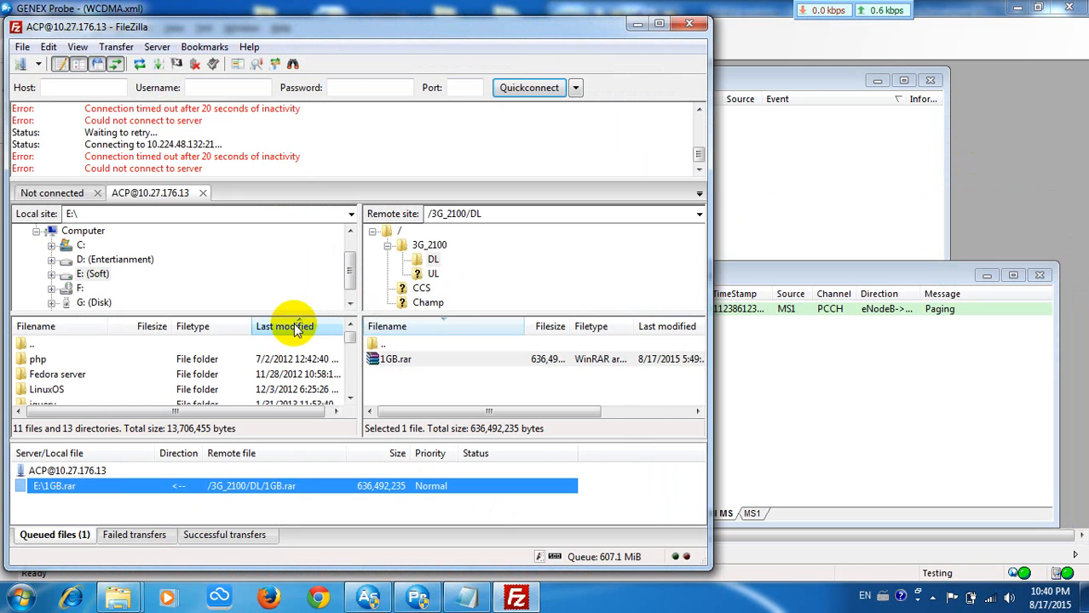
{"action": "left_click", "coordinate": [433, 274]}
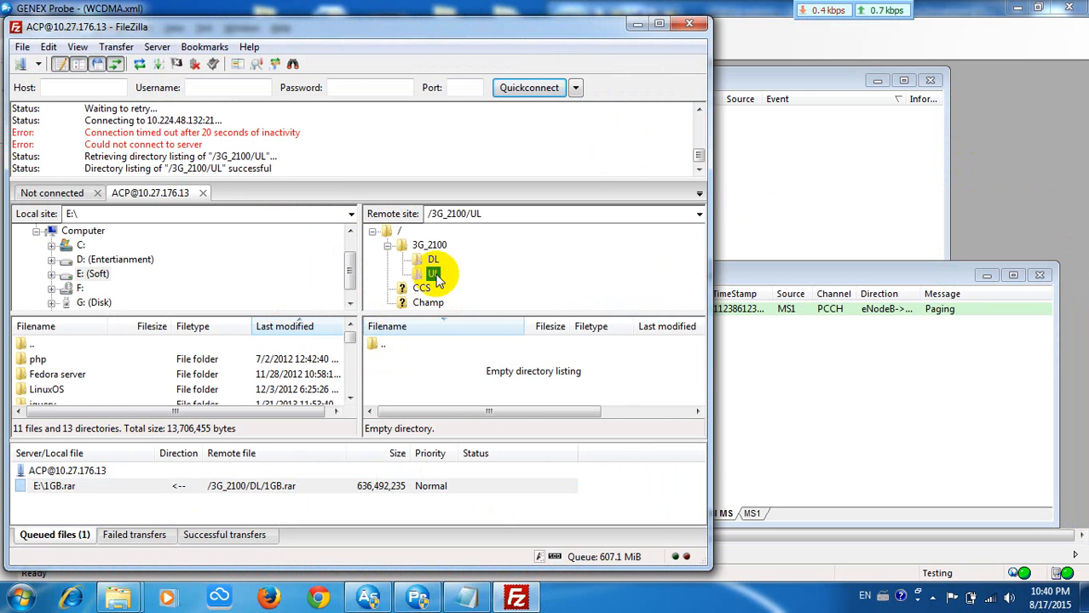
{"action": "left_click", "coordinate": [433, 260]}
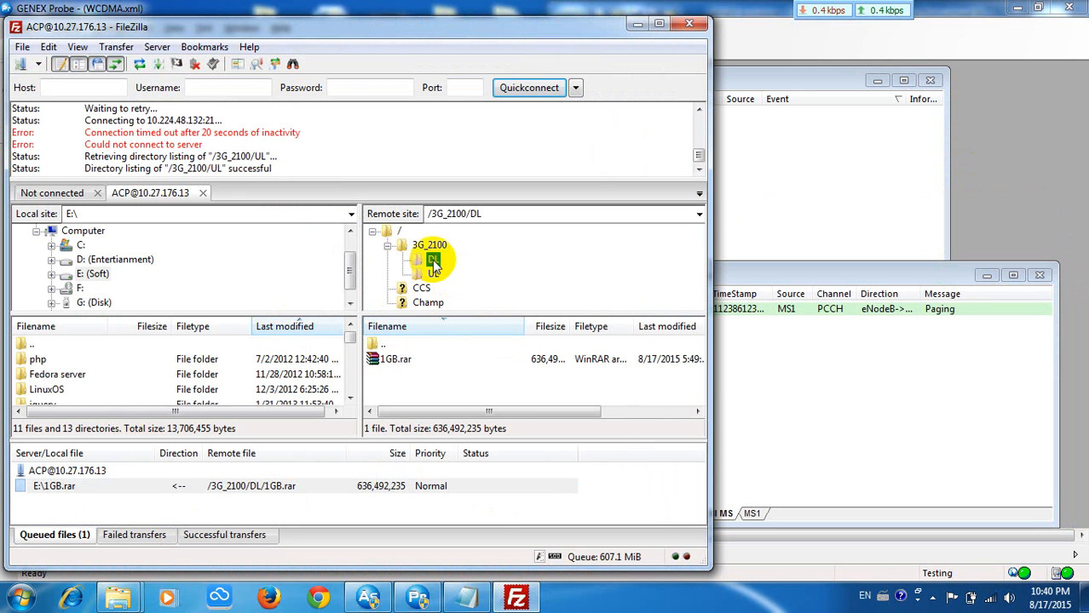
{"action": "left_click", "coordinate": [337, 492]}
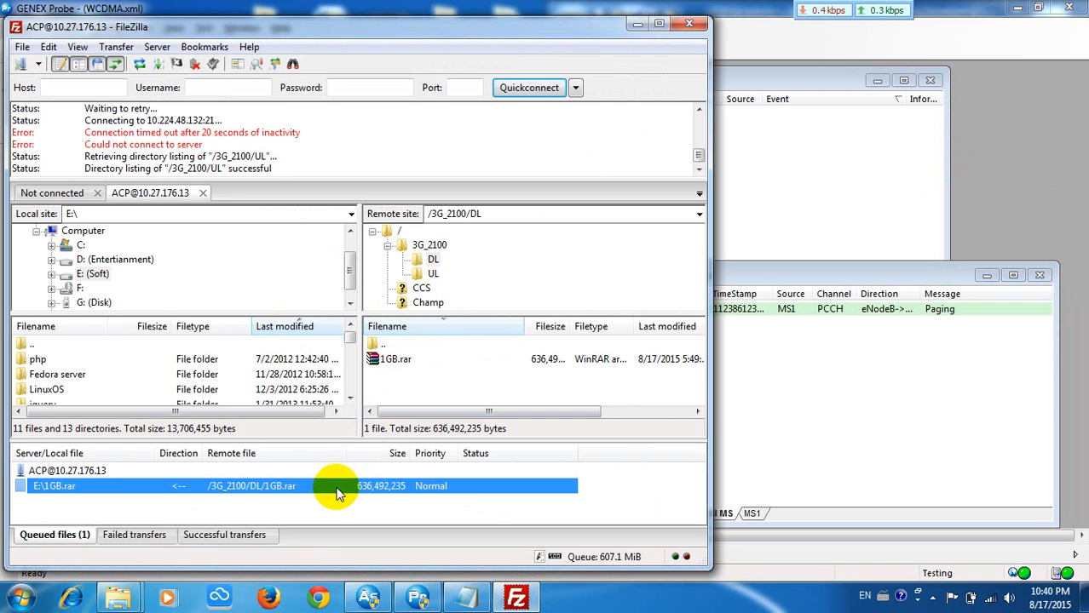
Open a command prompt and test the connection with the continuous ping command "ping google.com -t"
{"action": "key", "text": "super"}
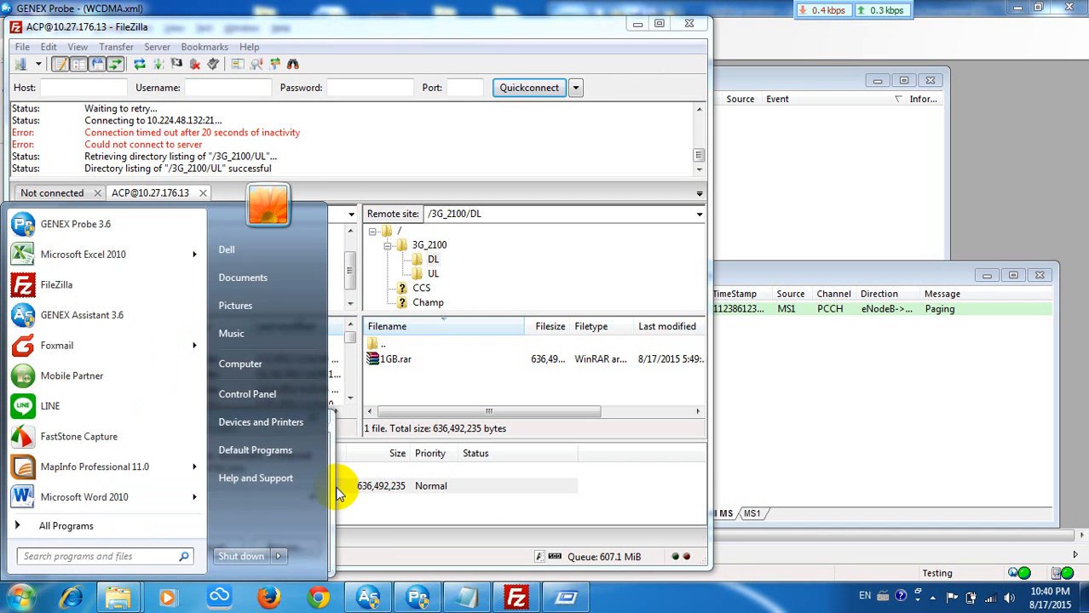
{"action": "key", "text": "Escape"}
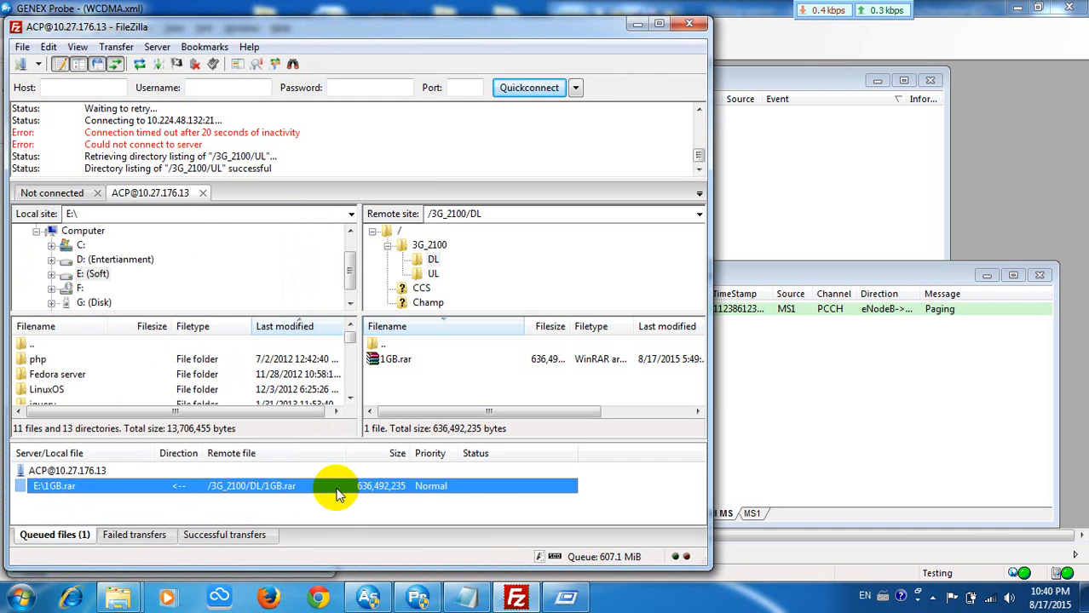
{"action": "key", "text": "super+r"}
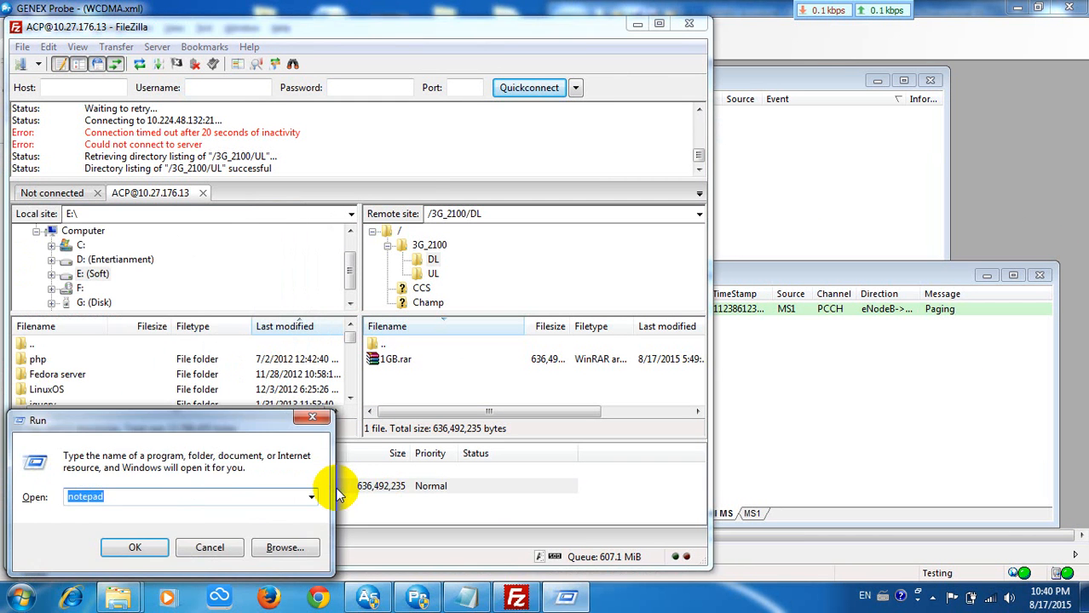
{"action": "type", "text": "cmd"}
{"action": "key", "text": "Return"}
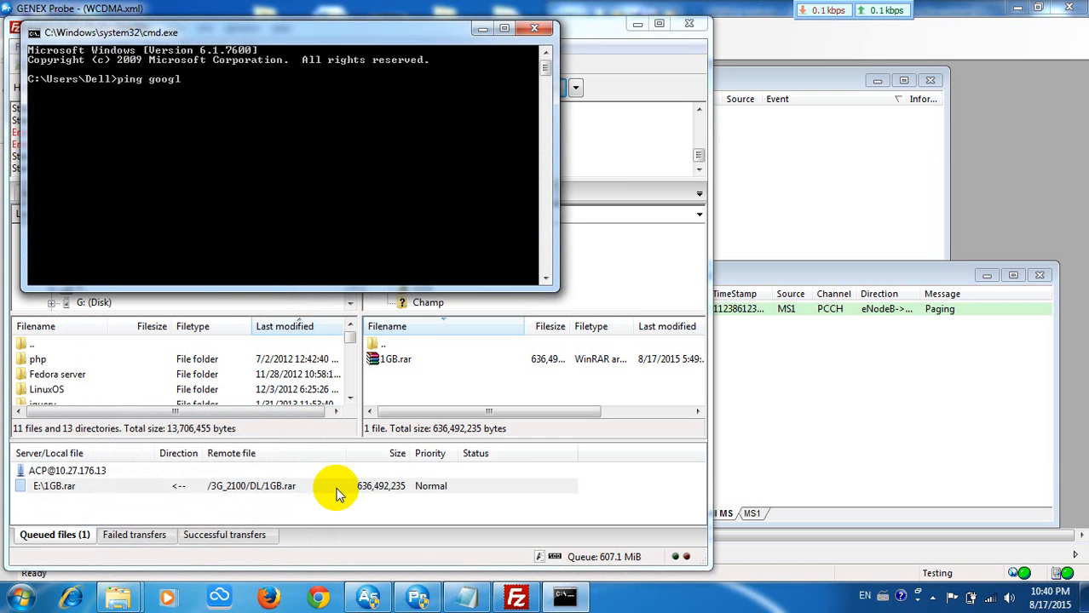
{"action": "key", "text": "Return"}
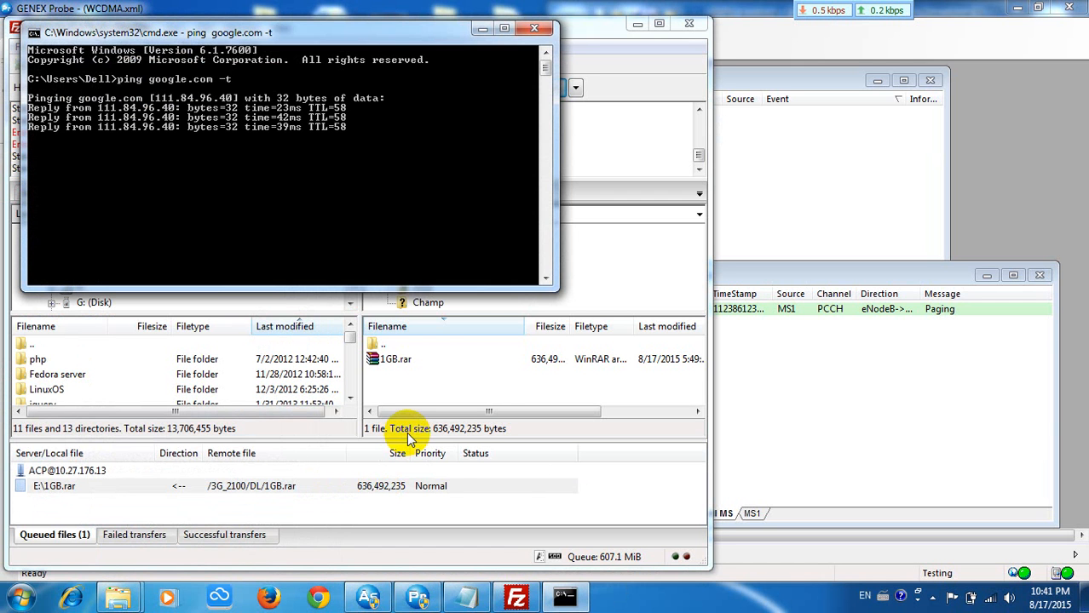
Switch back to FileZilla and download 1GB.rar from the remote DL folder to the local E: drive
{"action": "left_click", "coordinate": [519, 382]}
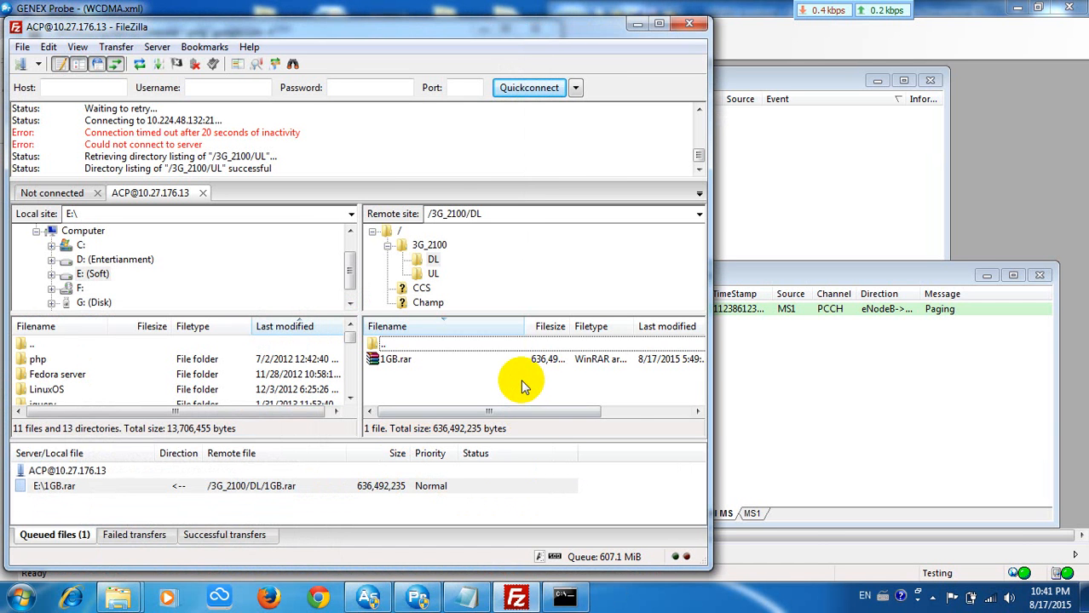
{"action": "left_click", "coordinate": [479, 362]}
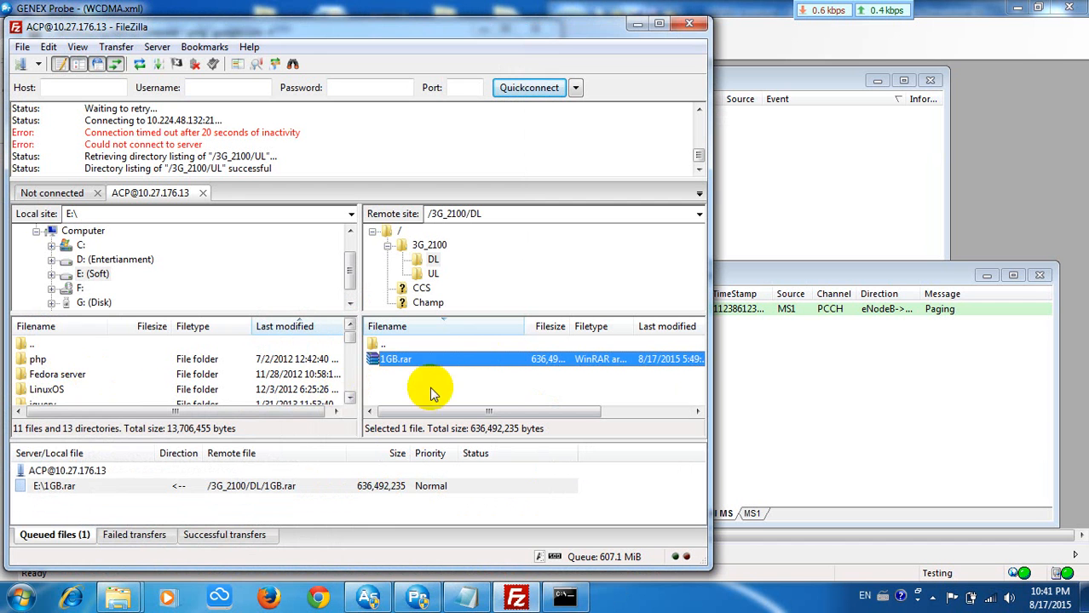
{"action": "left_click_drag", "start_coordinate": [350, 403], "coordinate": [350, 402]}
{"action": "left_click_drag", "start_coordinate": [381, 362], "coordinate": [194, 407]}
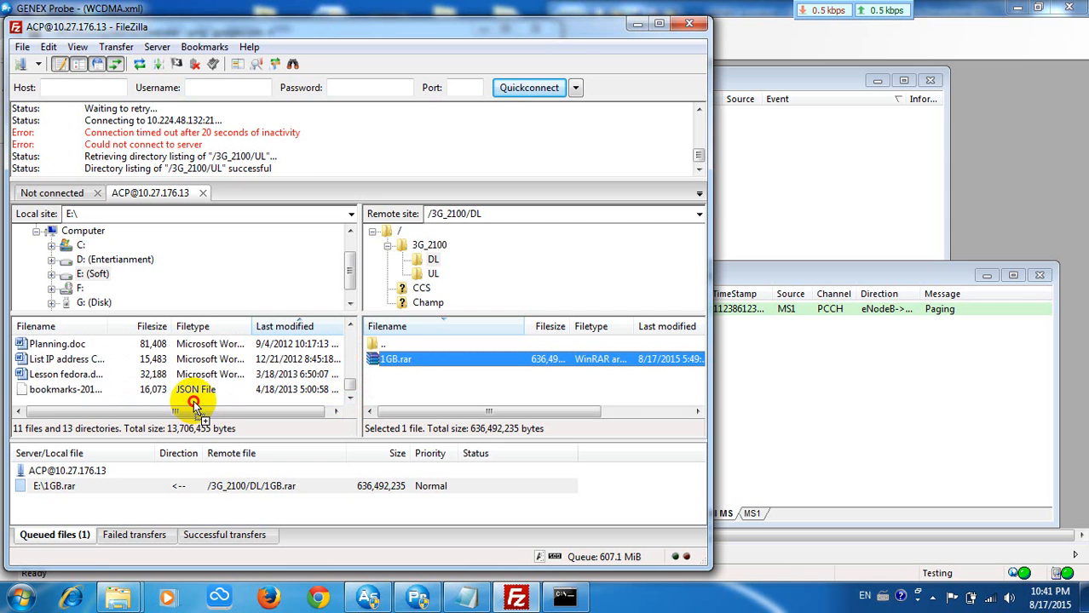
Remove the idle duplicate 1GB.rar entry from the transfer queue, keeping the active transfer
{"action": "left_click", "coordinate": [245, 487]}
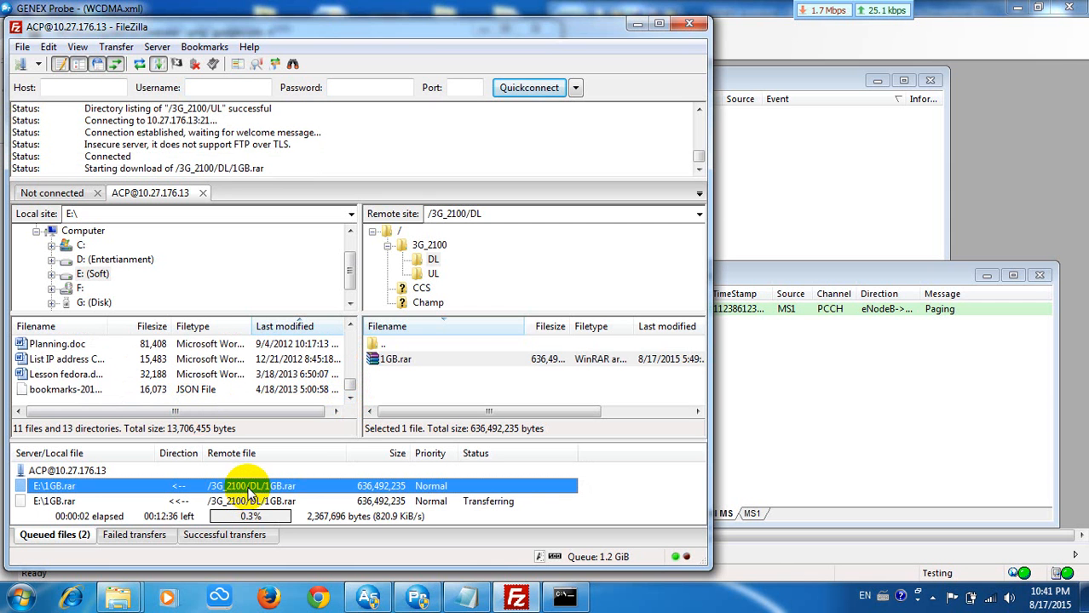
{"action": "right_click", "coordinate": [247, 487]}
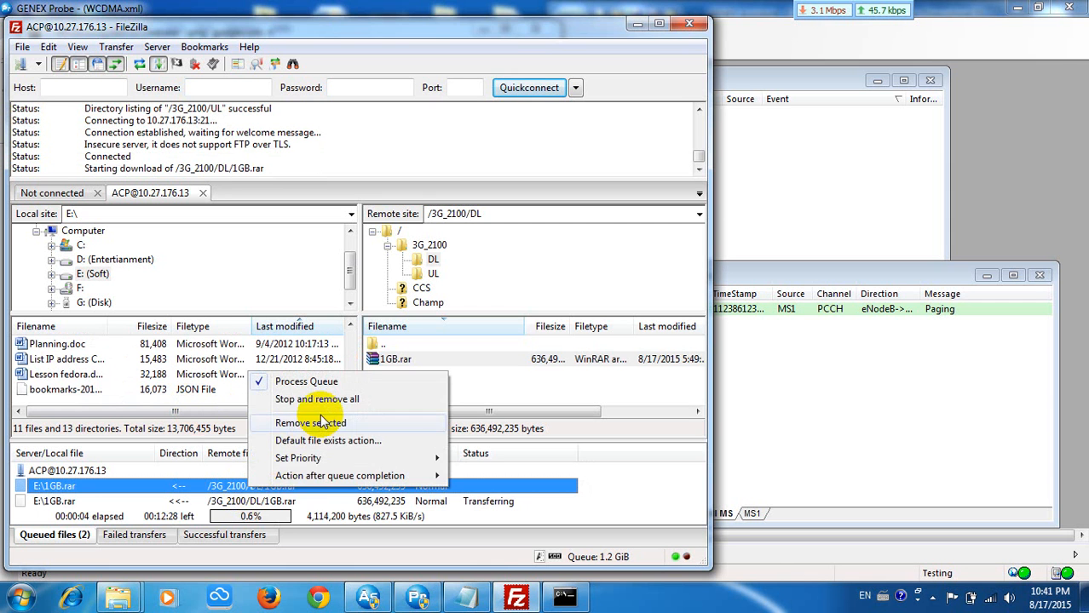
{"action": "left_click", "coordinate": [301, 424]}
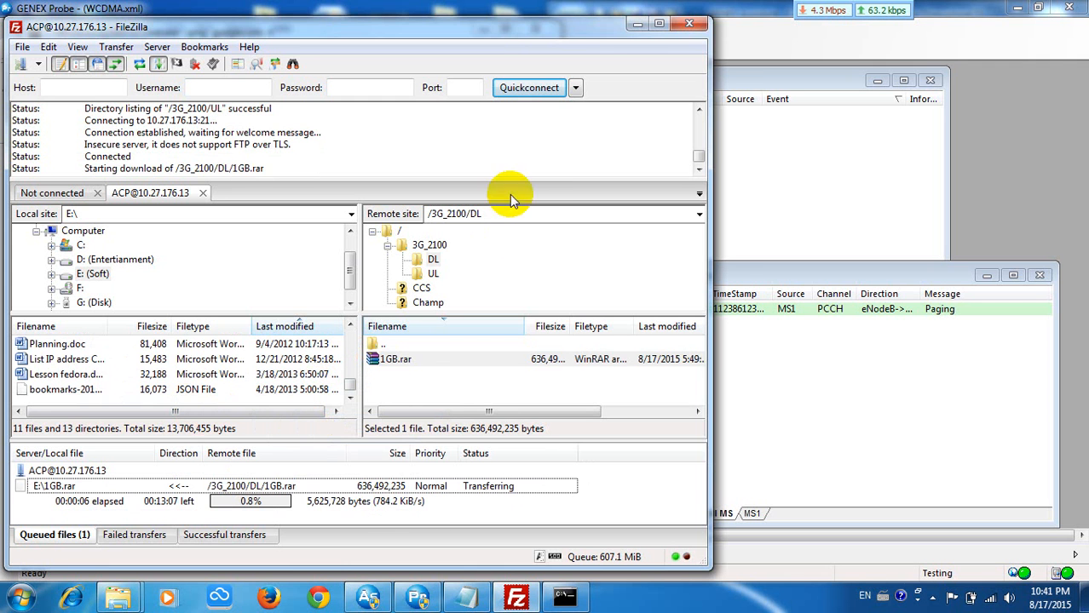
Minimize FileZilla, stop the running ping and close the command prompt with exit
{"action": "left_click", "coordinate": [637, 23]}
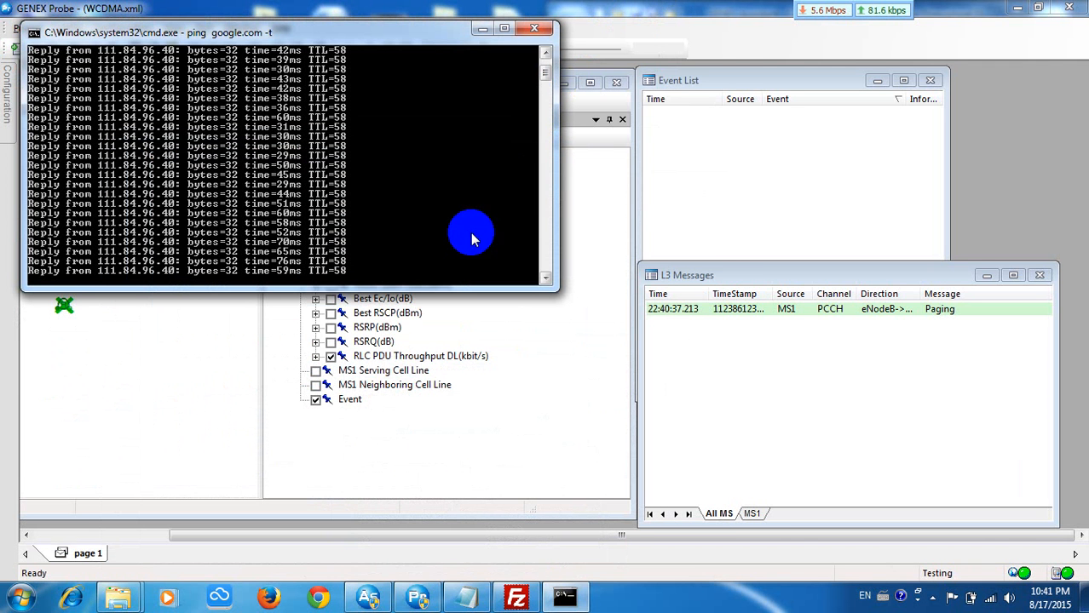
{"action": "key", "text": "ctrl+c"}
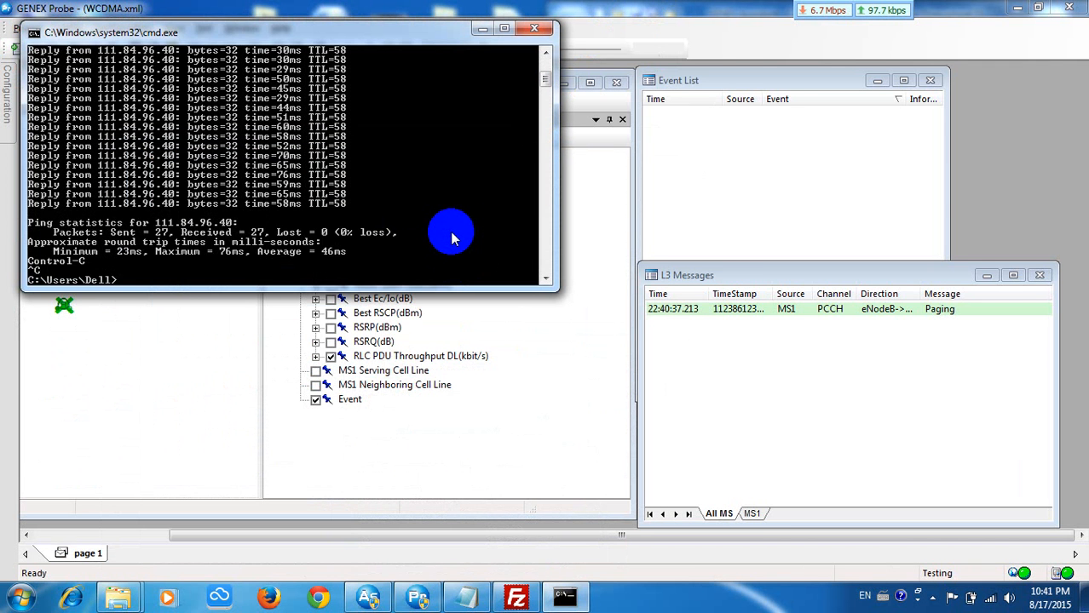
{"action": "type", "text": "exit"}
{"action": "key", "text": "Return"}
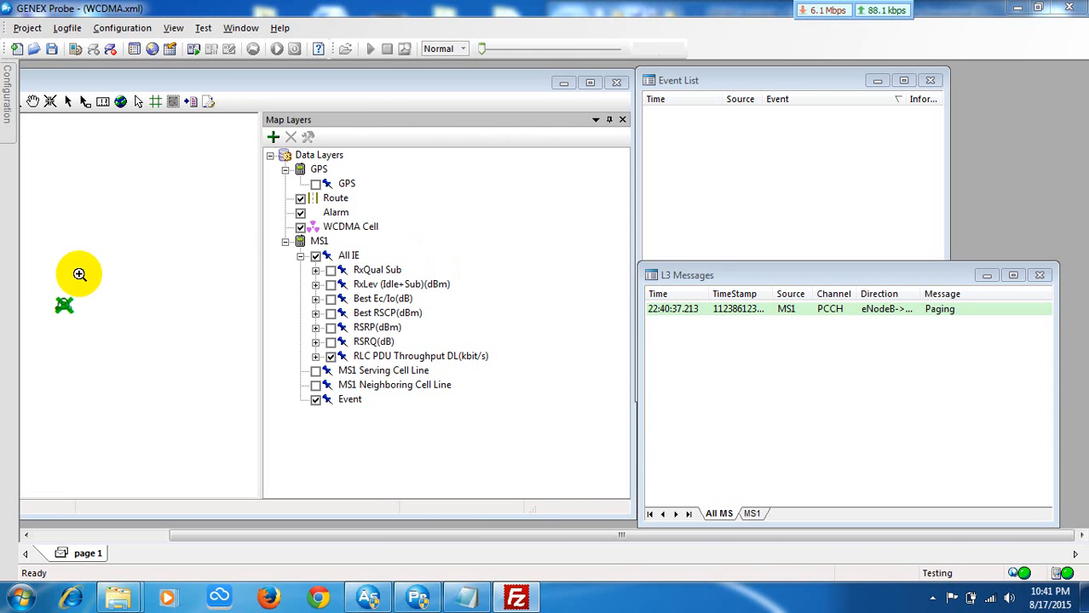
Zoom in on the Outdoor Map and narrow the Map Layers panel to enlarge the map area
{"action": "left_click_drag", "start_coordinate": [41, 297], "coordinate": [150, 347]}
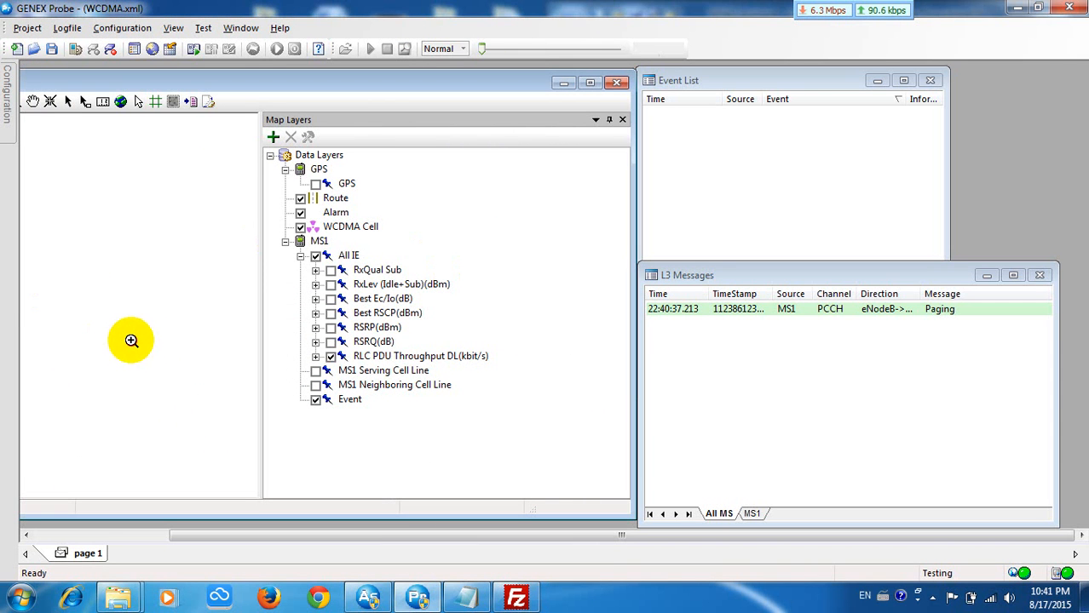
{"action": "left_click", "coordinate": [263, 183]}
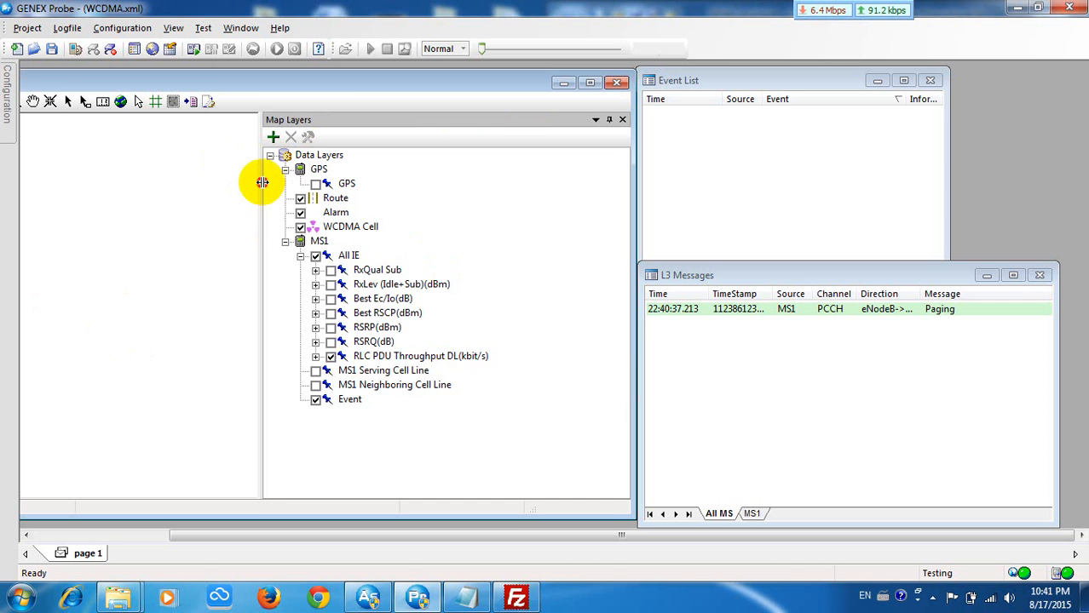
{"action": "left_click_drag", "start_coordinate": [263, 183], "coordinate": [499, 213]}
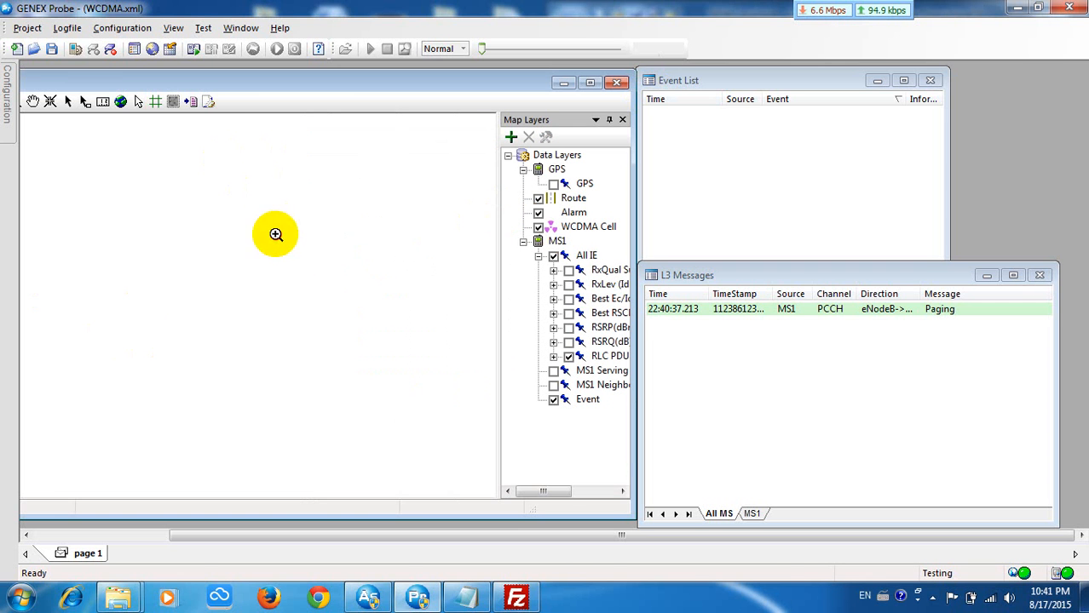
Maximize the Outdoor Map and zoom out around the green position marker to include the nearby WCDMA cell sites
{"action": "left_click", "coordinate": [88, 79]}
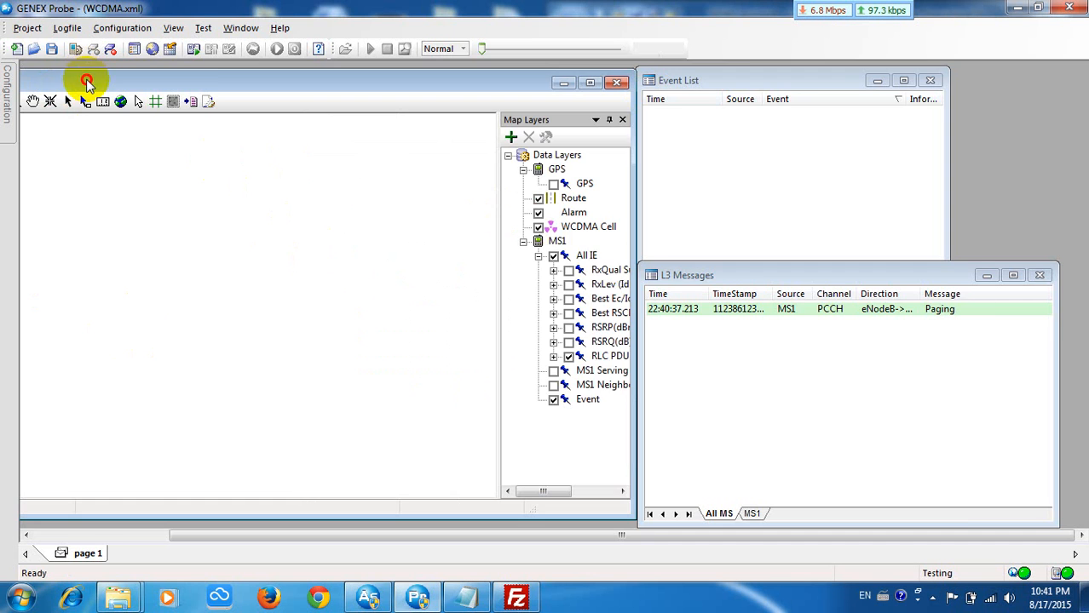
{"action": "double_click", "coordinate": [88, 79]}
{"action": "left_click", "coordinate": [145, 68]}
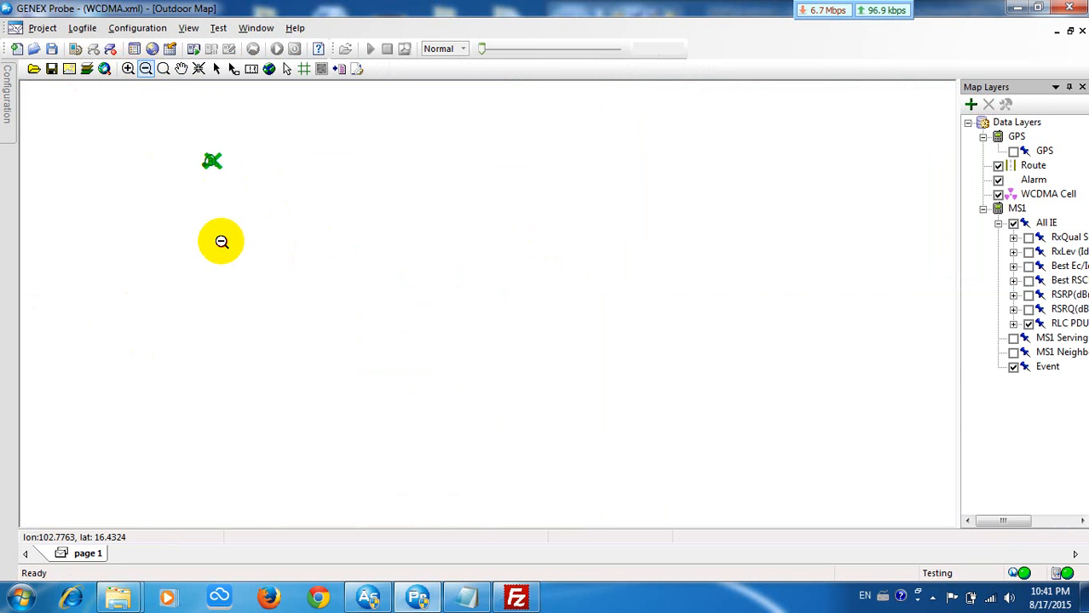
{"action": "left_click", "coordinate": [222, 242]}
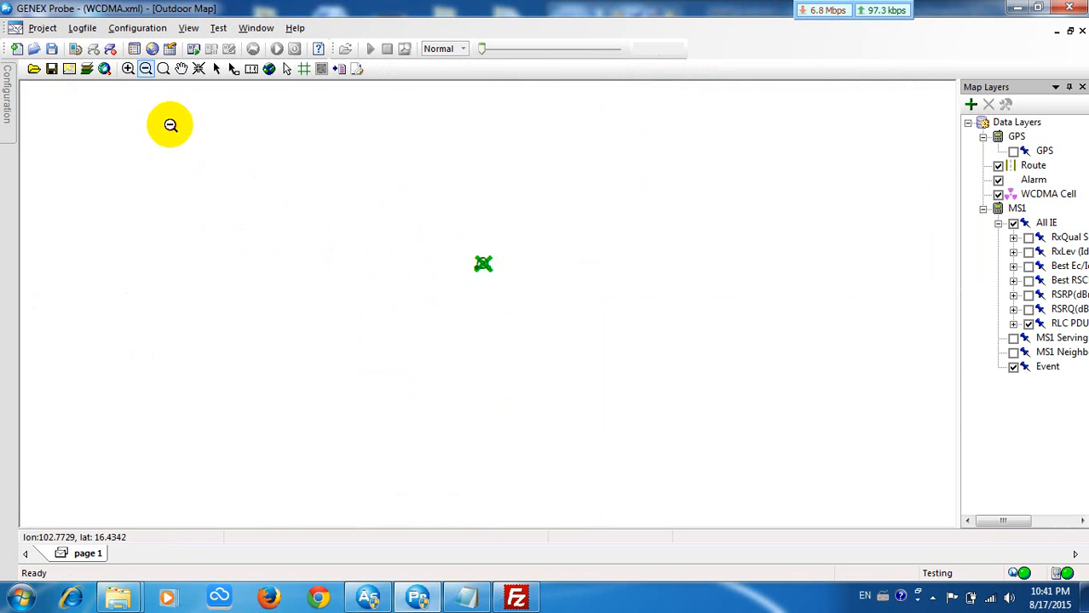
{"action": "left_click", "coordinate": [119, 77]}
{"action": "left_click_drag", "start_coordinate": [460, 252], "coordinate": [520, 287]}
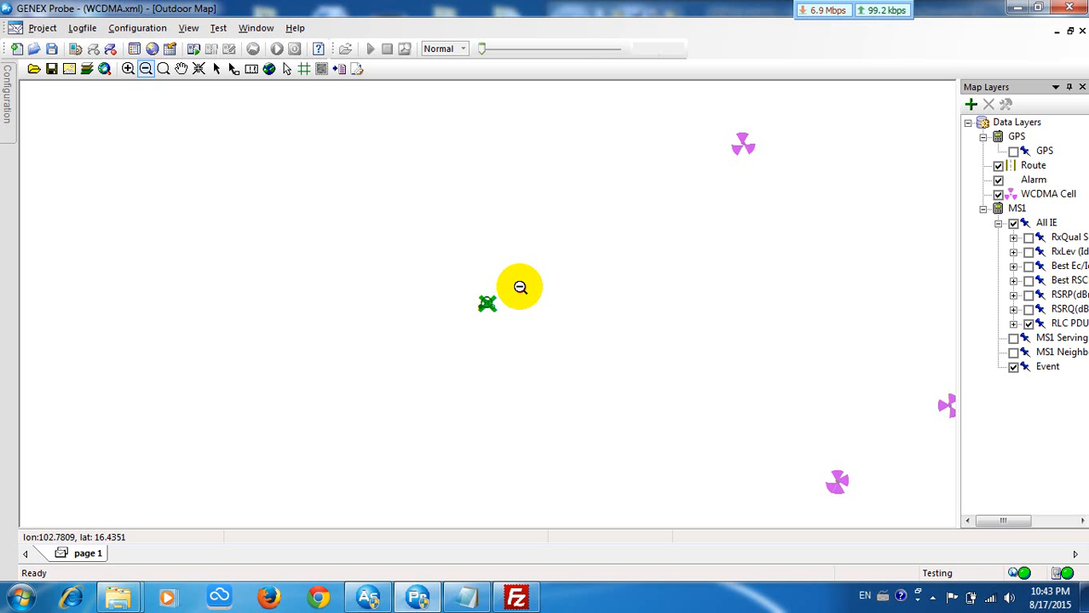
Restore the Outdoor Map from its maximized state and show the hidden notification icons
{"action": "left_click", "coordinate": [1068, 31]}
{"action": "left_click", "coordinate": [927, 599]}
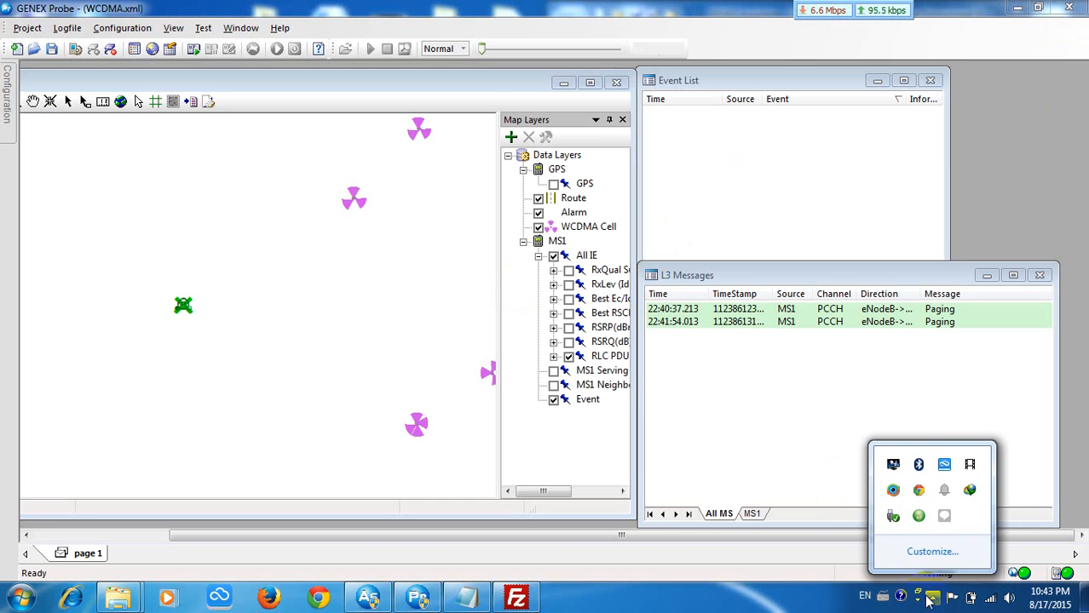